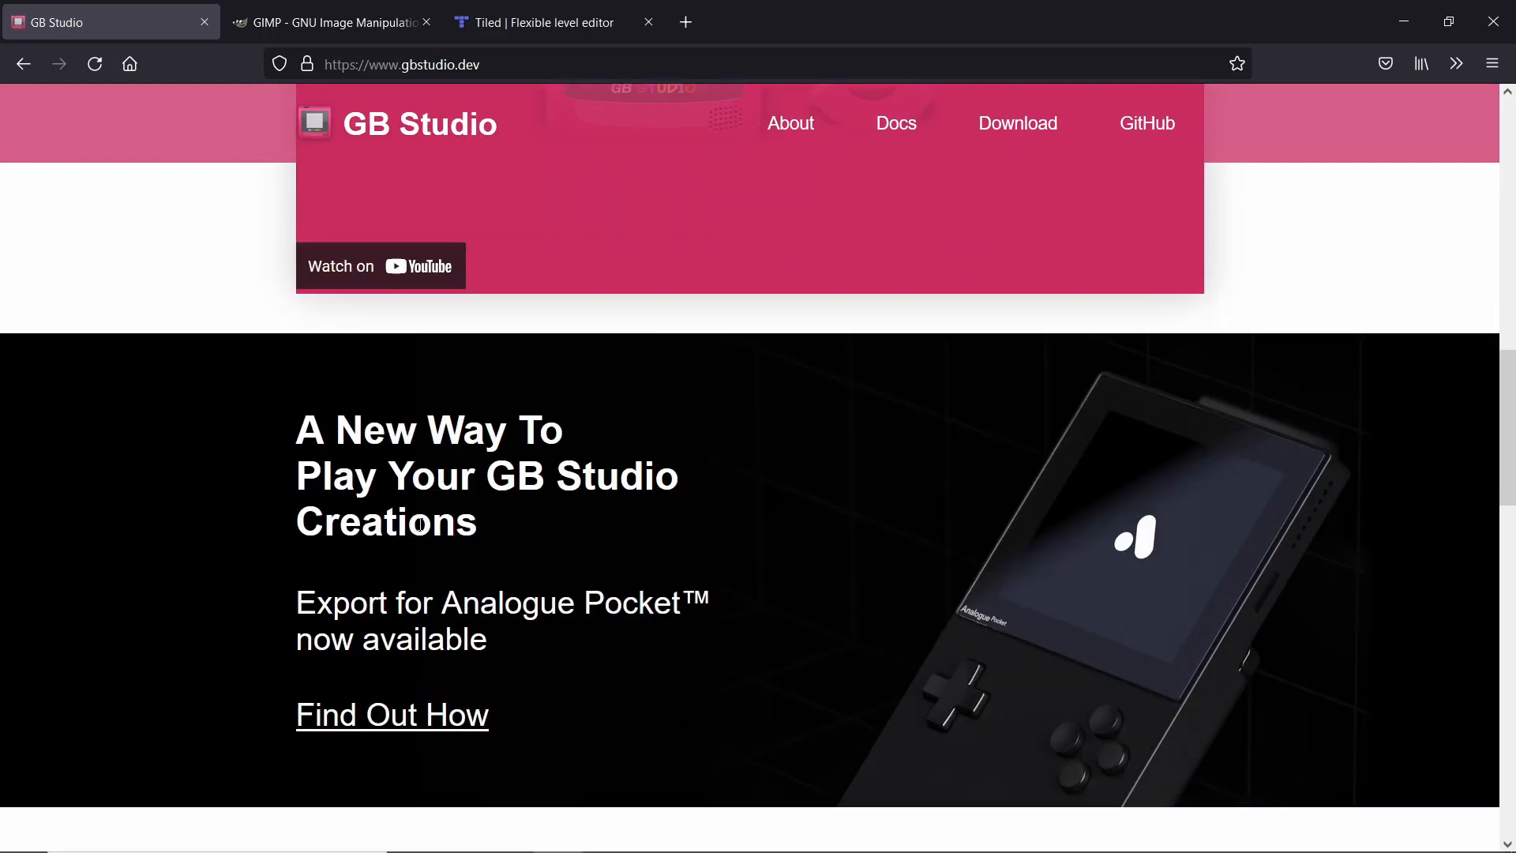
pyautogui.scroll(-1, 721, 524)
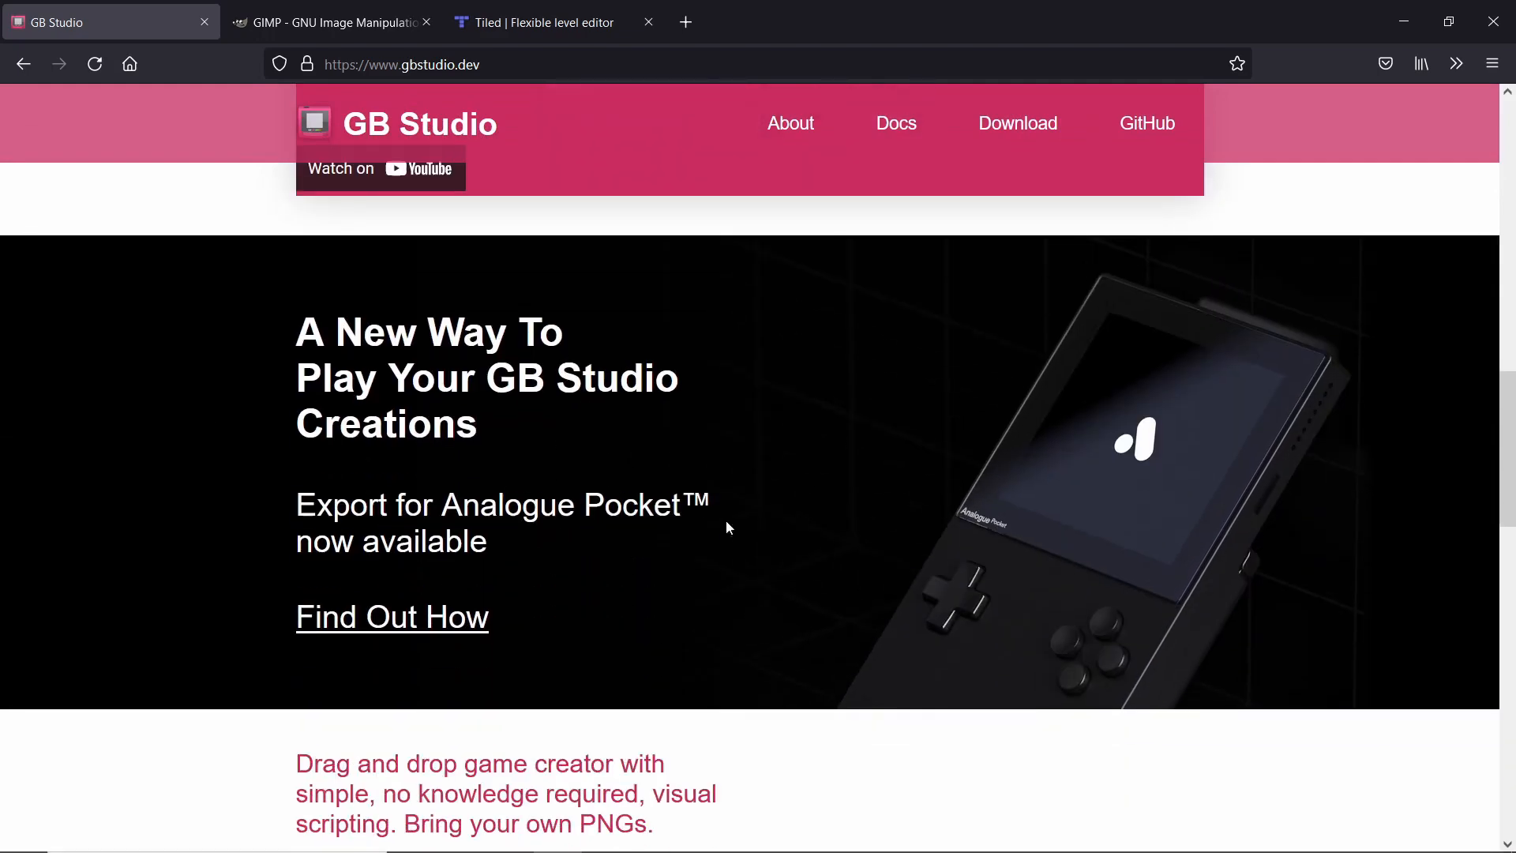
# Look over the GB Studio and GIMP home pages in the browser.
pyautogui.scroll(10, 711, 457)
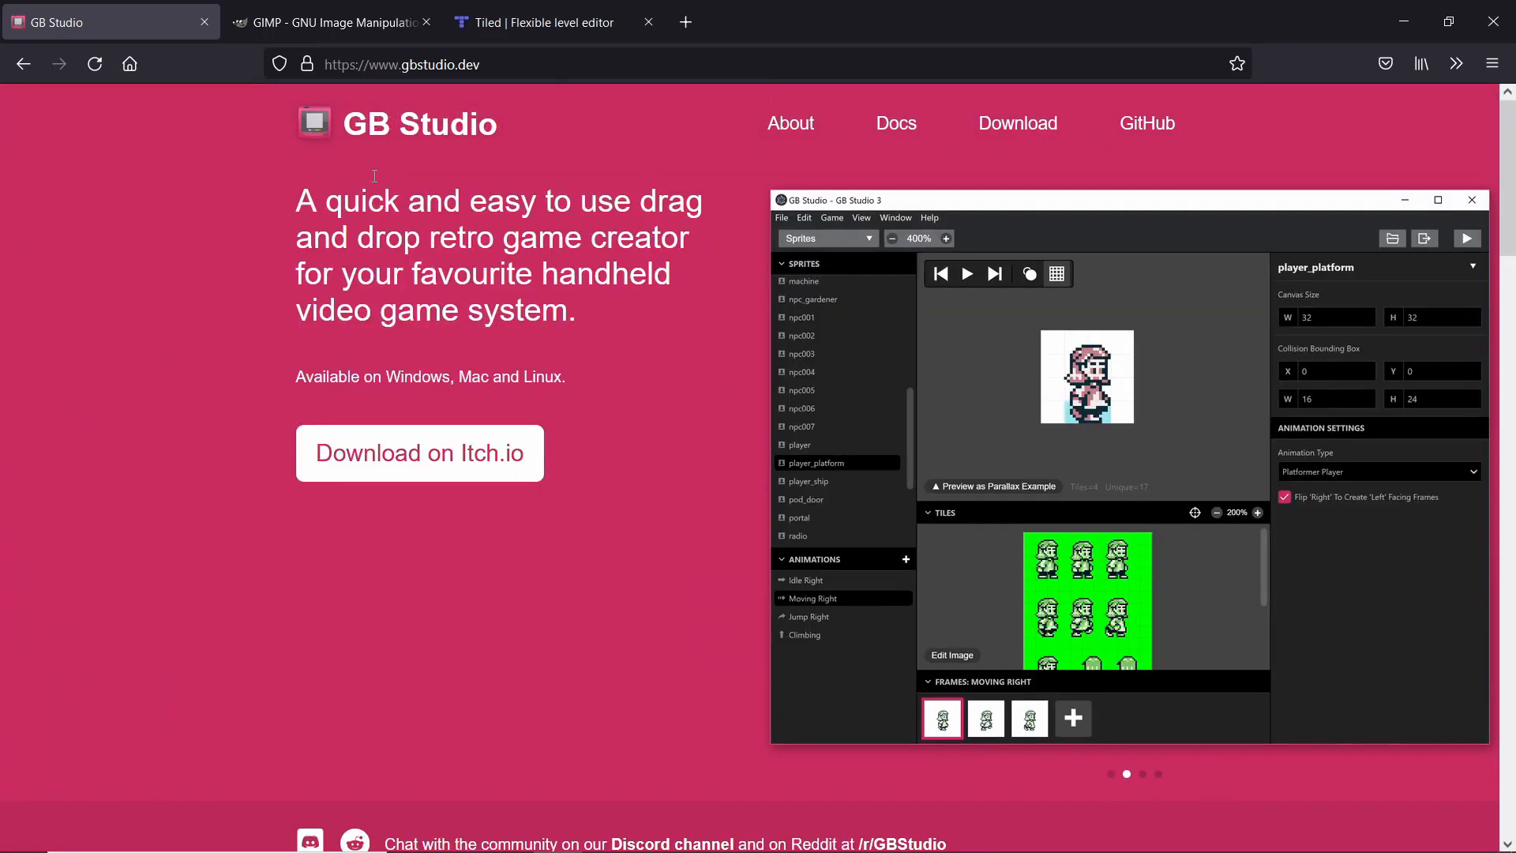
pyautogui.click(347, 21)
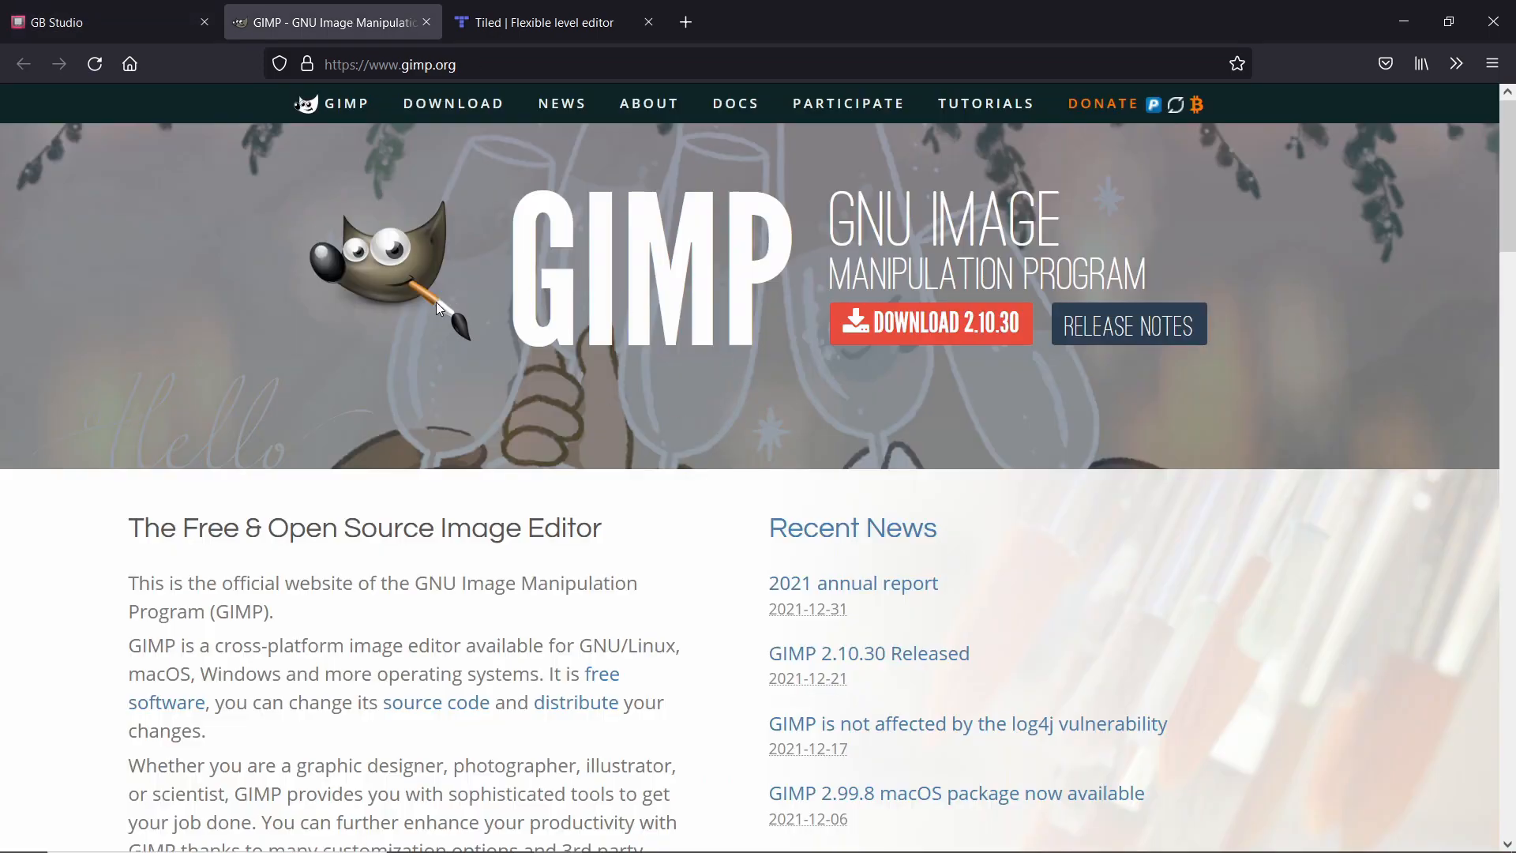
pyautogui.scroll(-10, 436, 302)
pyautogui.scroll(10, 420, 314)
# Look over the Tiled level editor home page.
pyautogui.click(544, 22)
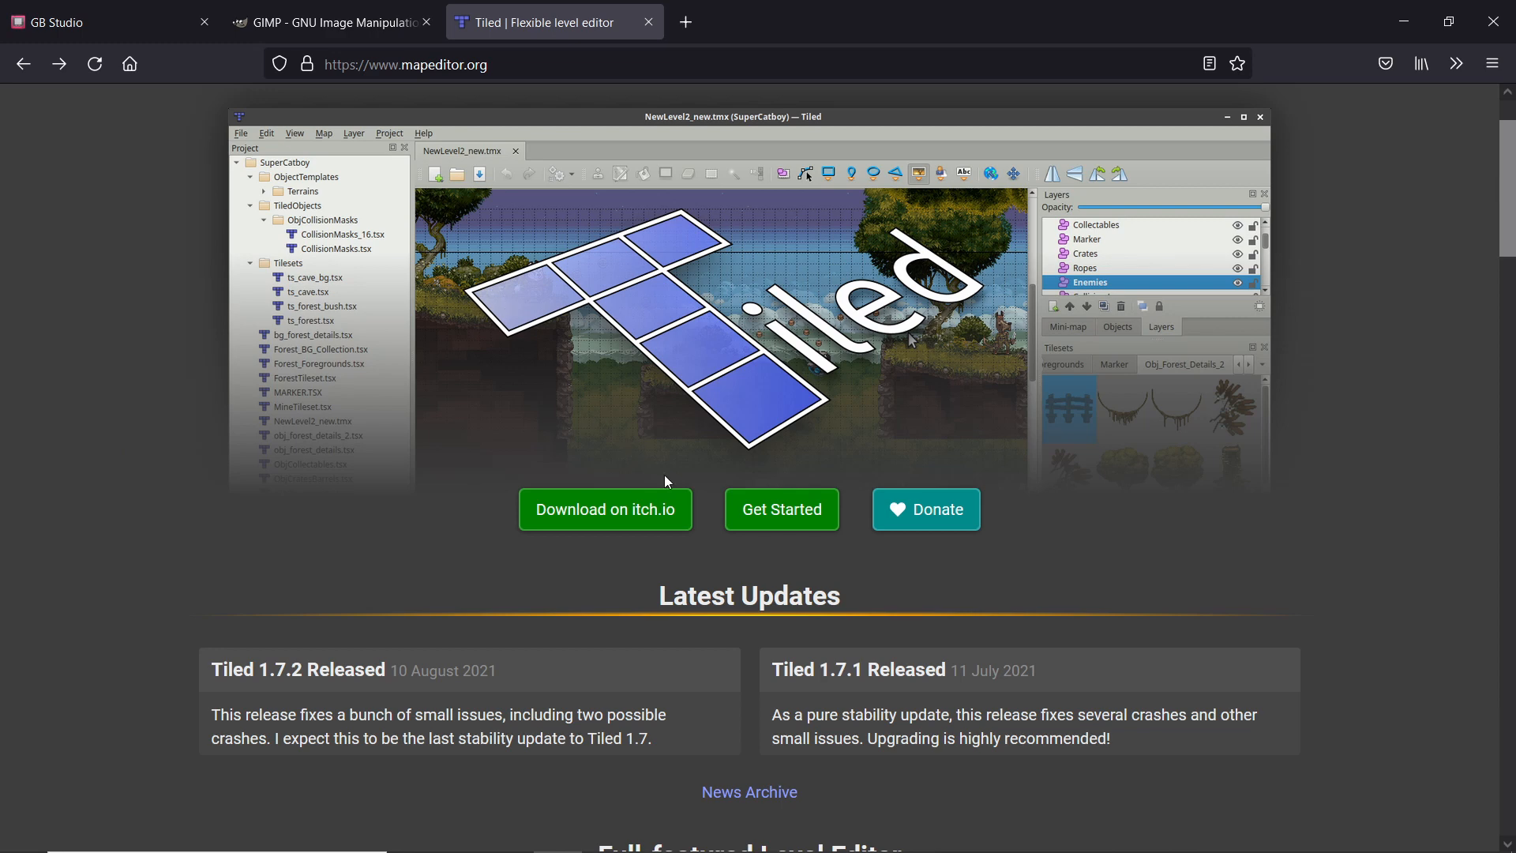
pyautogui.scroll(2, 316, 332)
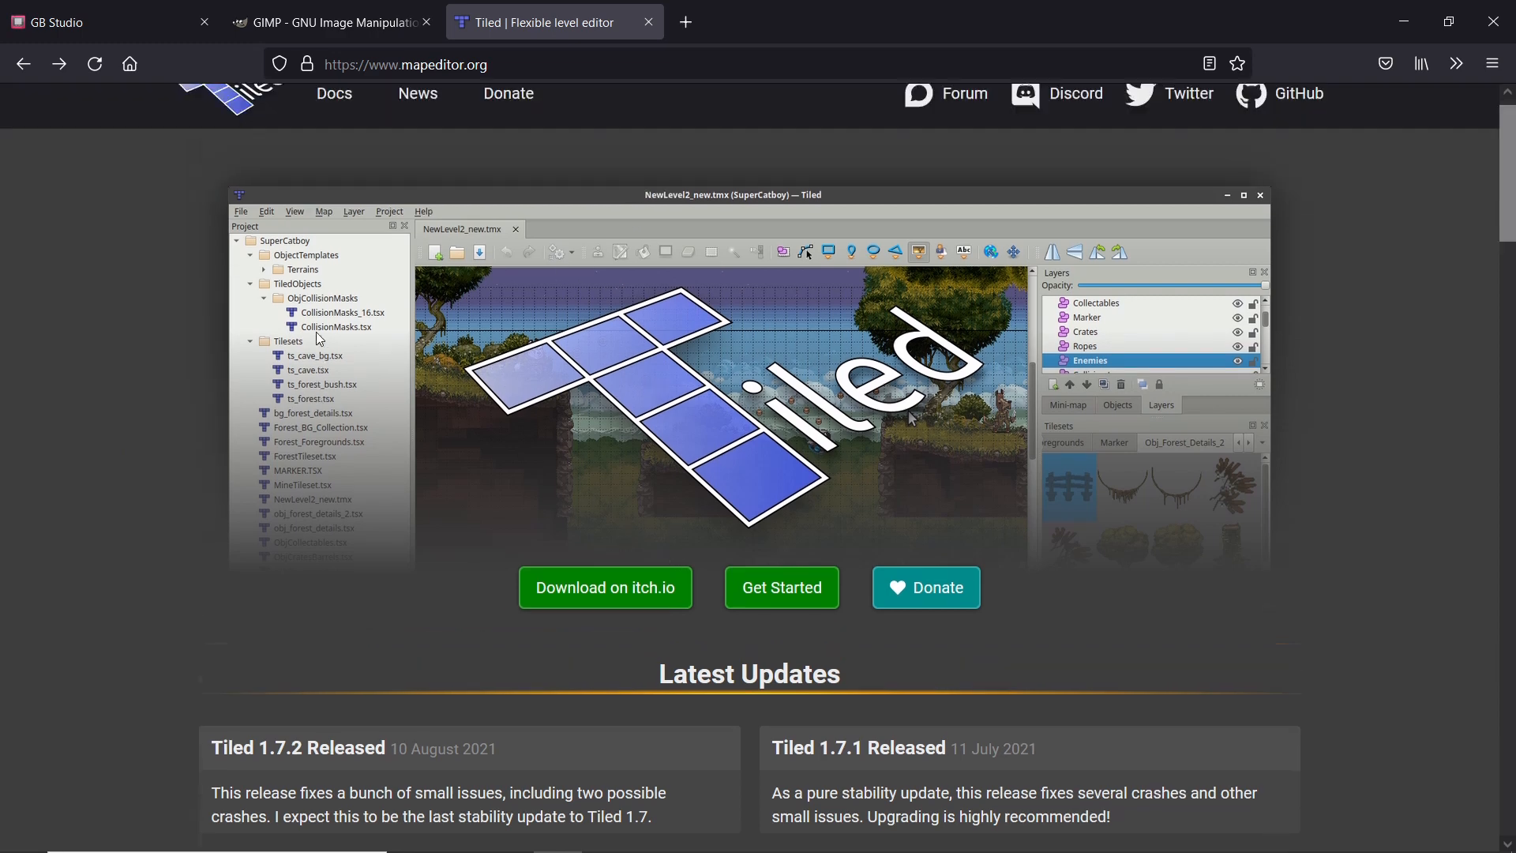
pyautogui.scroll(-3, 158, 371)
pyautogui.scroll(-2, 150, 369)
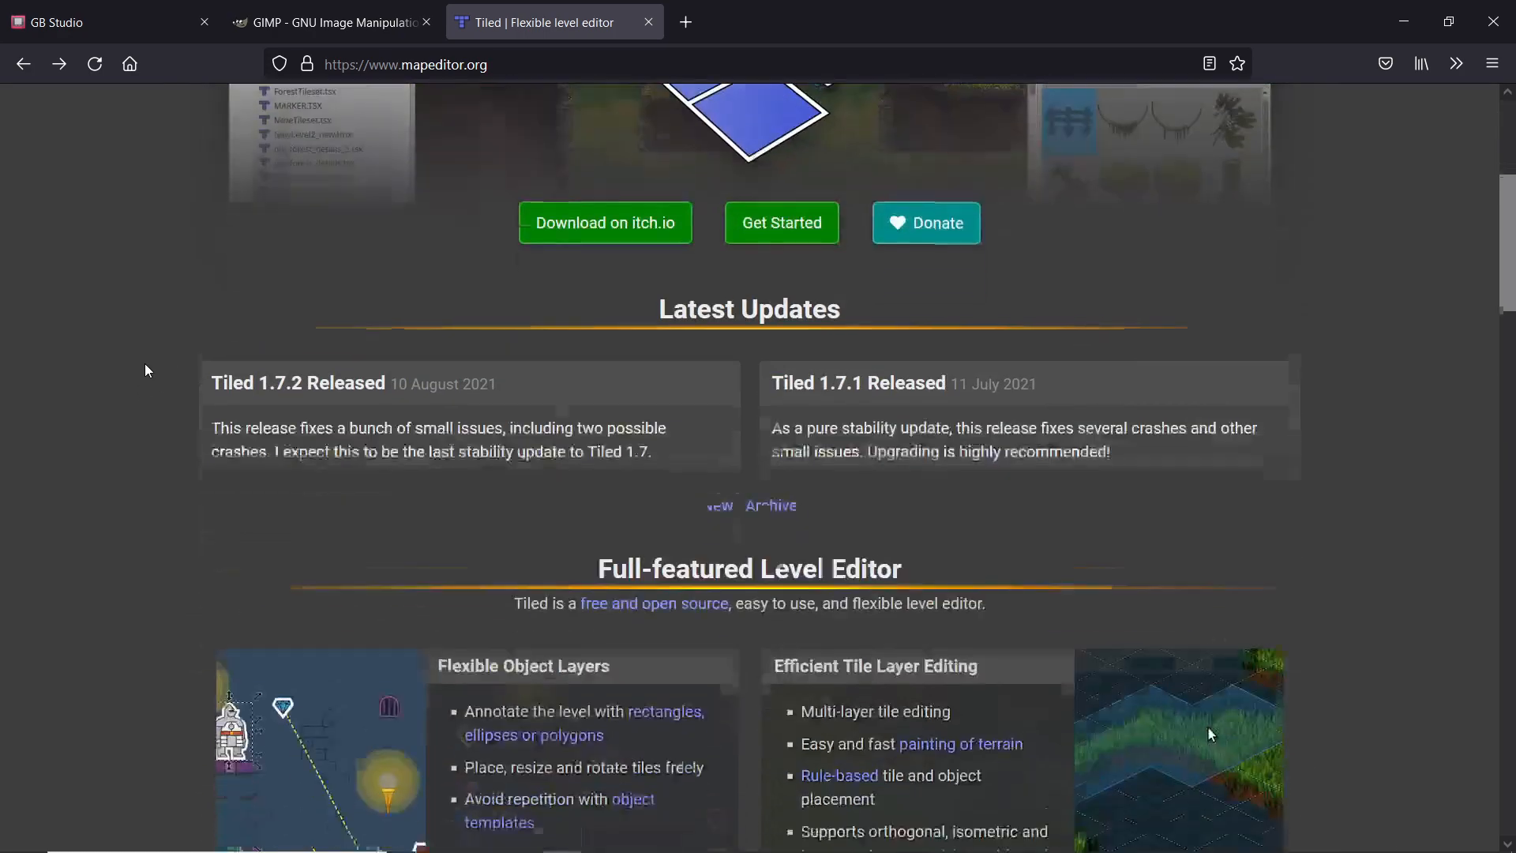
pyautogui.scroll(5, 145, 370)
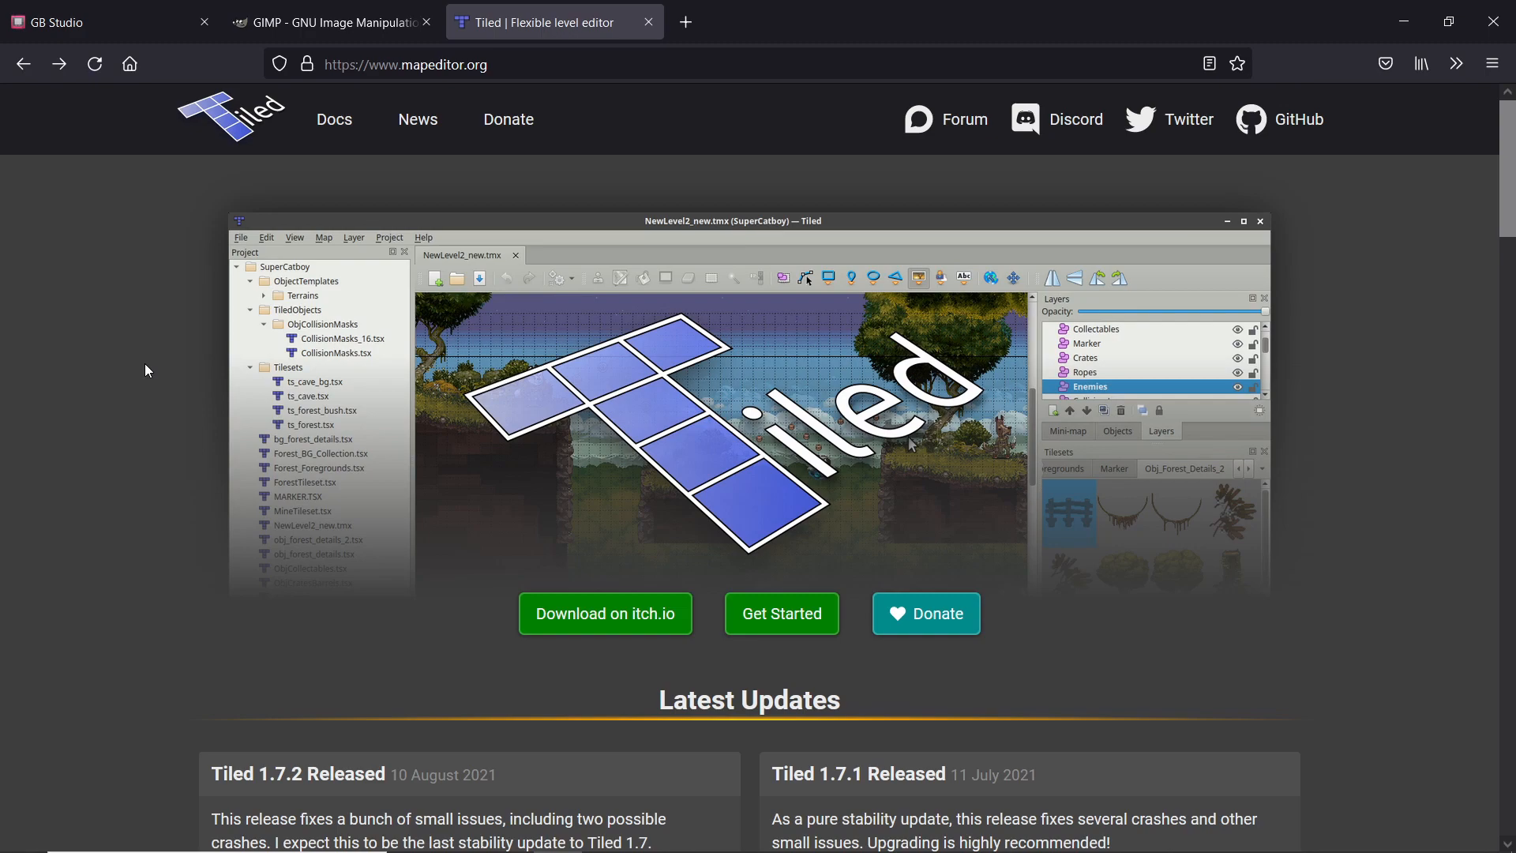
# Examine the scenes laid out in the GB Studio game world.
pyautogui.click(398, 23)
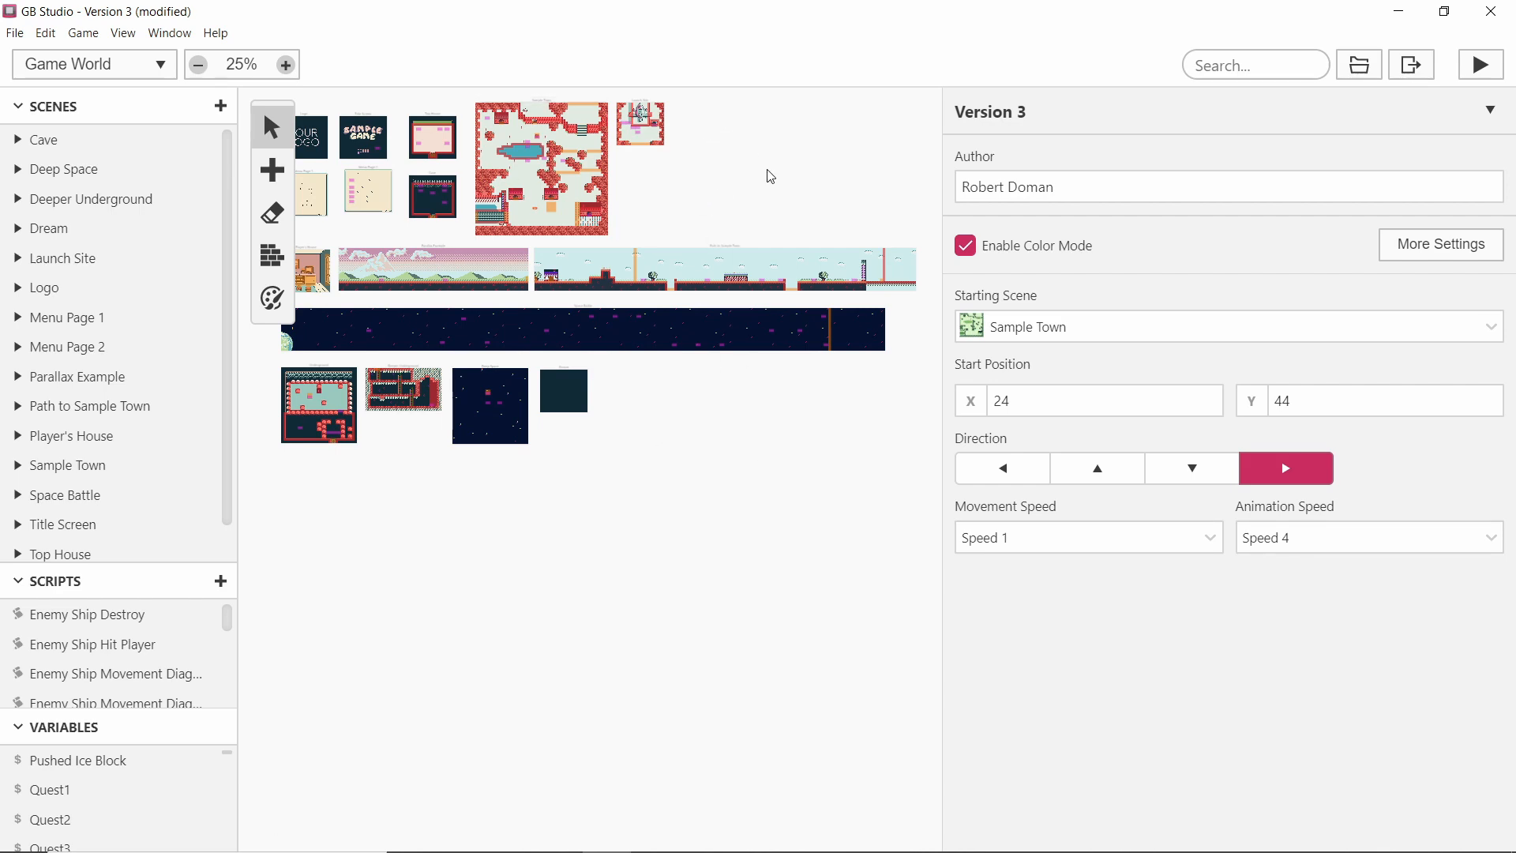
pyautogui.keyDown('ctrl'); pyautogui.scroll(4, 729, 170); pyautogui.keyUp('ctrl')
pyautogui.moveTo(724, 193); pyautogui.dragTo(873, 395, button='middle')
pyautogui.moveTo(637, 389); pyautogui.dragTo(850, 411, button='middle')
pyautogui.moveTo(659, 428); pyautogui.dragTo(926, 439, button='middle')
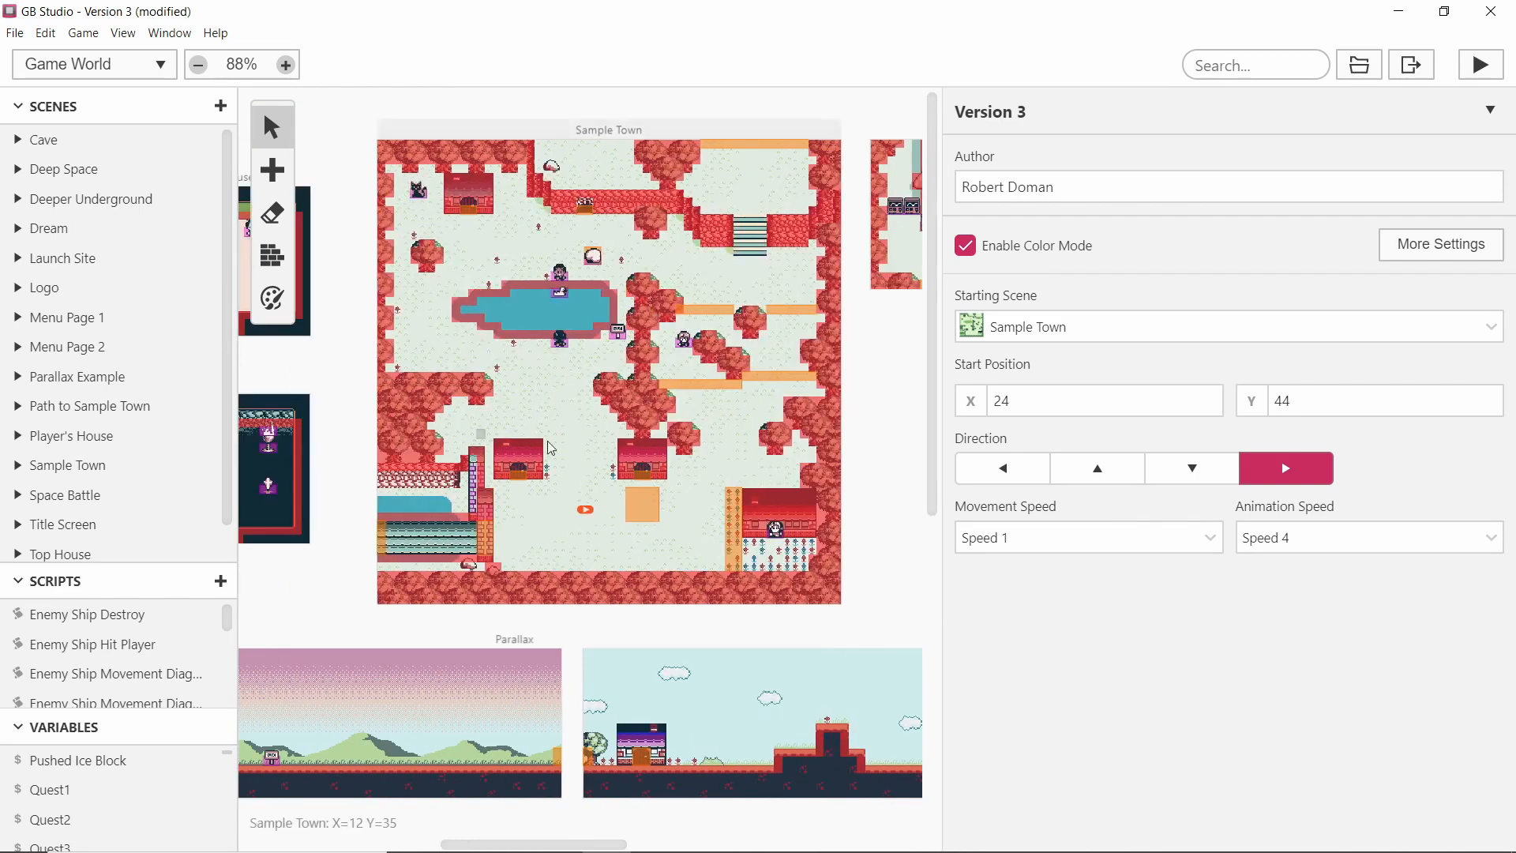
pyautogui.moveTo(869, 395); pyautogui.dragTo(517, 394, button='middle')
pyautogui.moveTo(681, 370); pyautogui.dragTo(664, 440, button='middle')
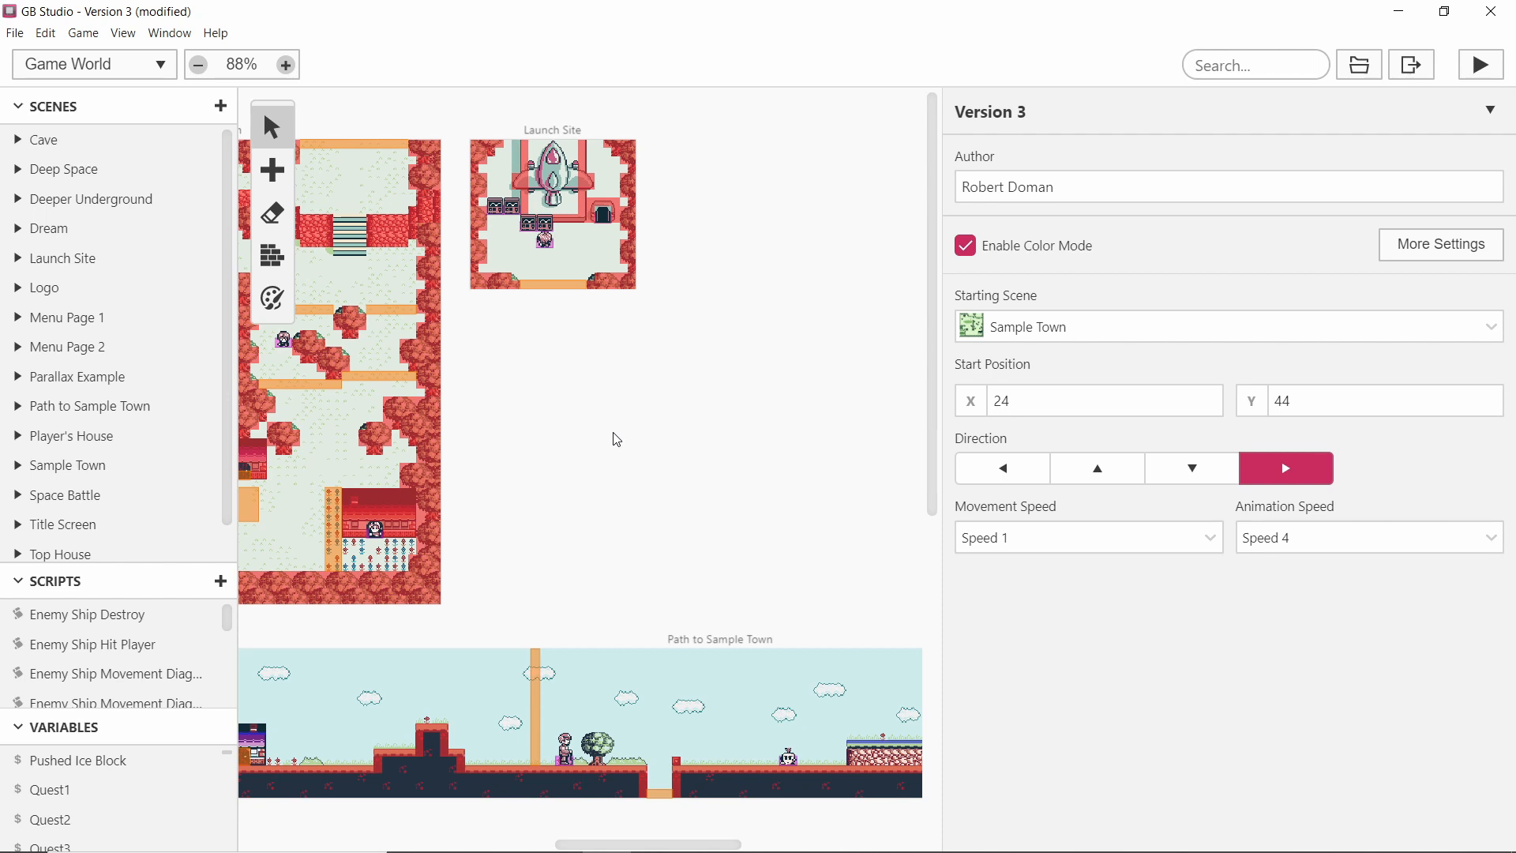
pyautogui.moveTo(633, 425); pyautogui.dragTo(693, 435, button='middle')
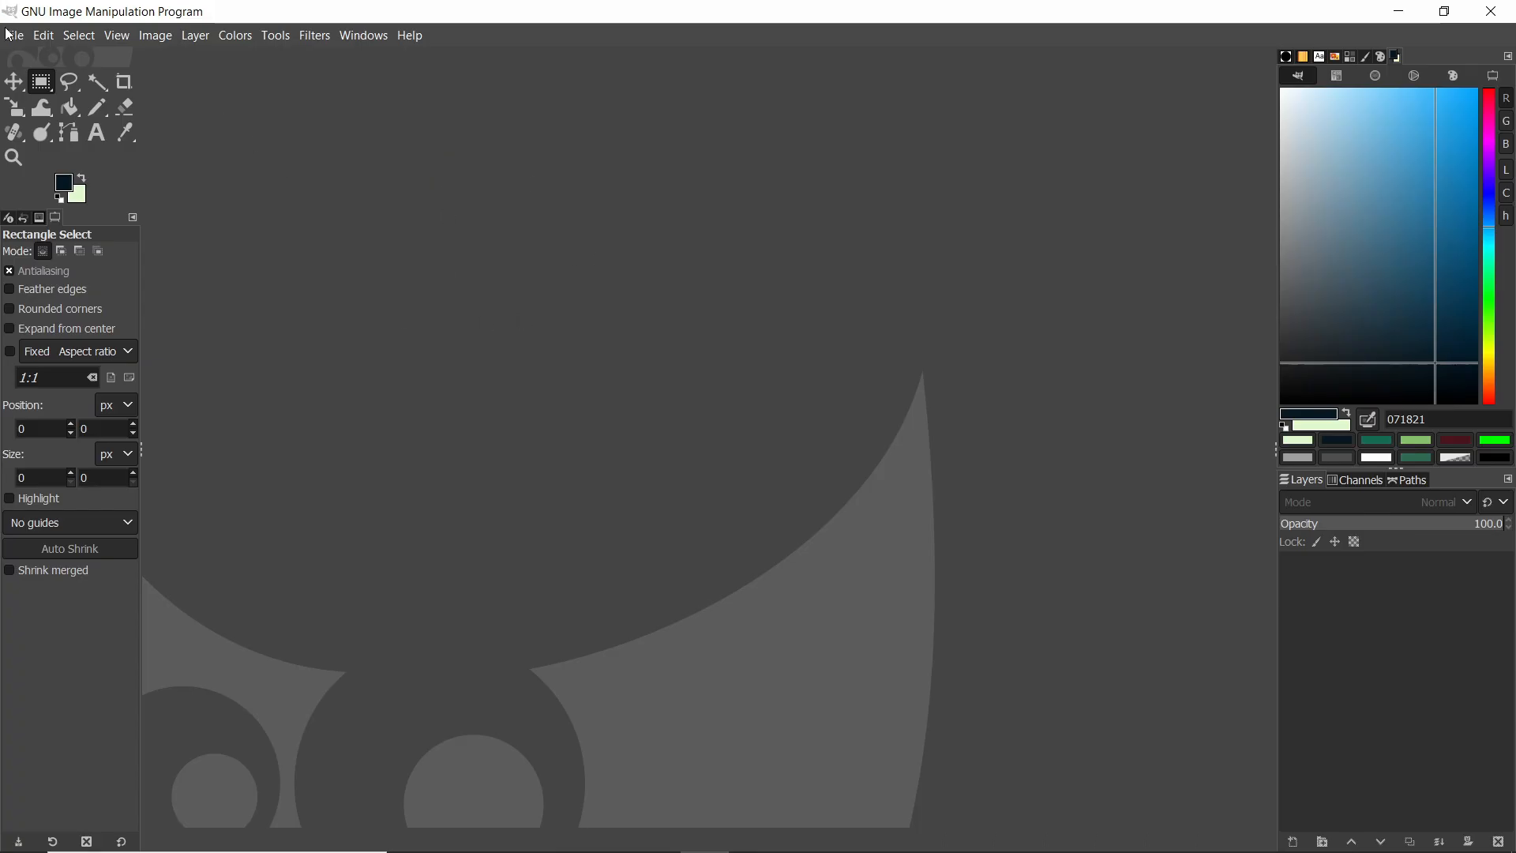
# Create a new GIMP image 256 × 256 px.
pyautogui.click(16, 37)
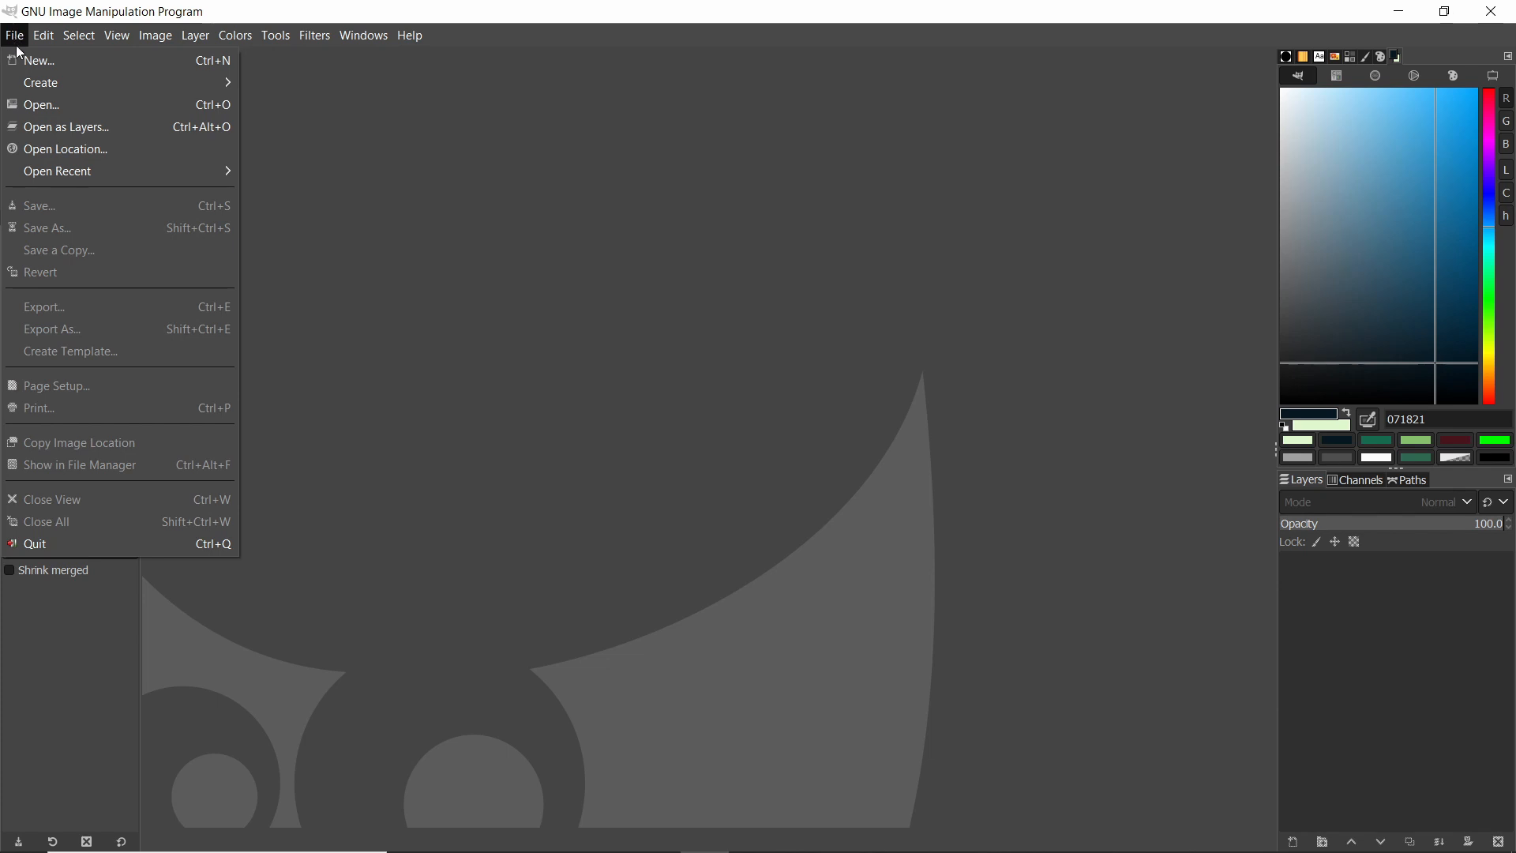
pyautogui.click(24, 56)
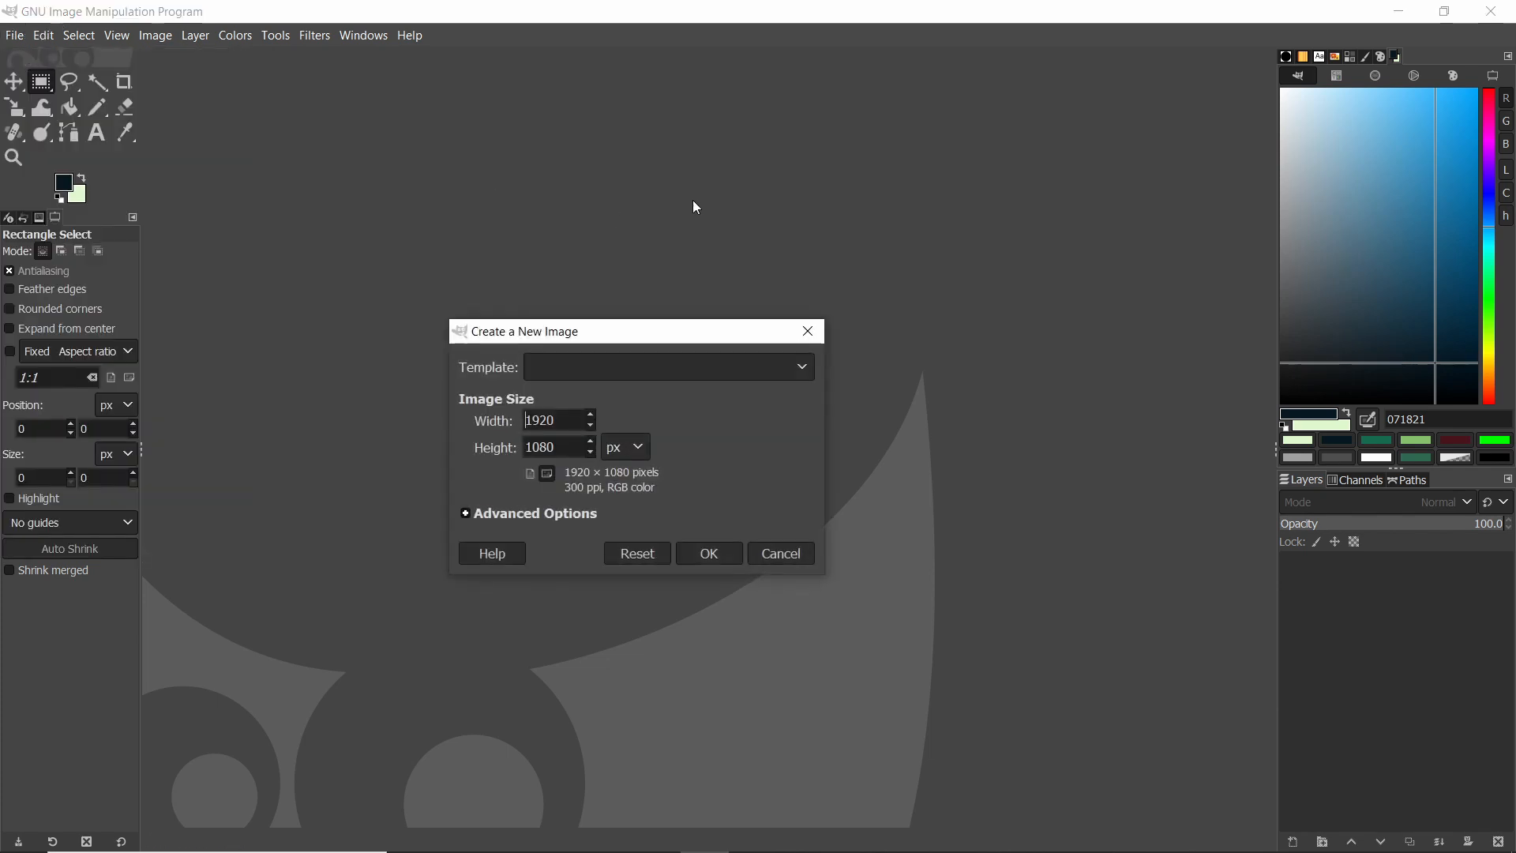
pyautogui.moveTo(573, 419); pyautogui.dragTo(499, 417)
pyautogui.write('256')
pyautogui.press('Tab')
pyautogui.write('2')
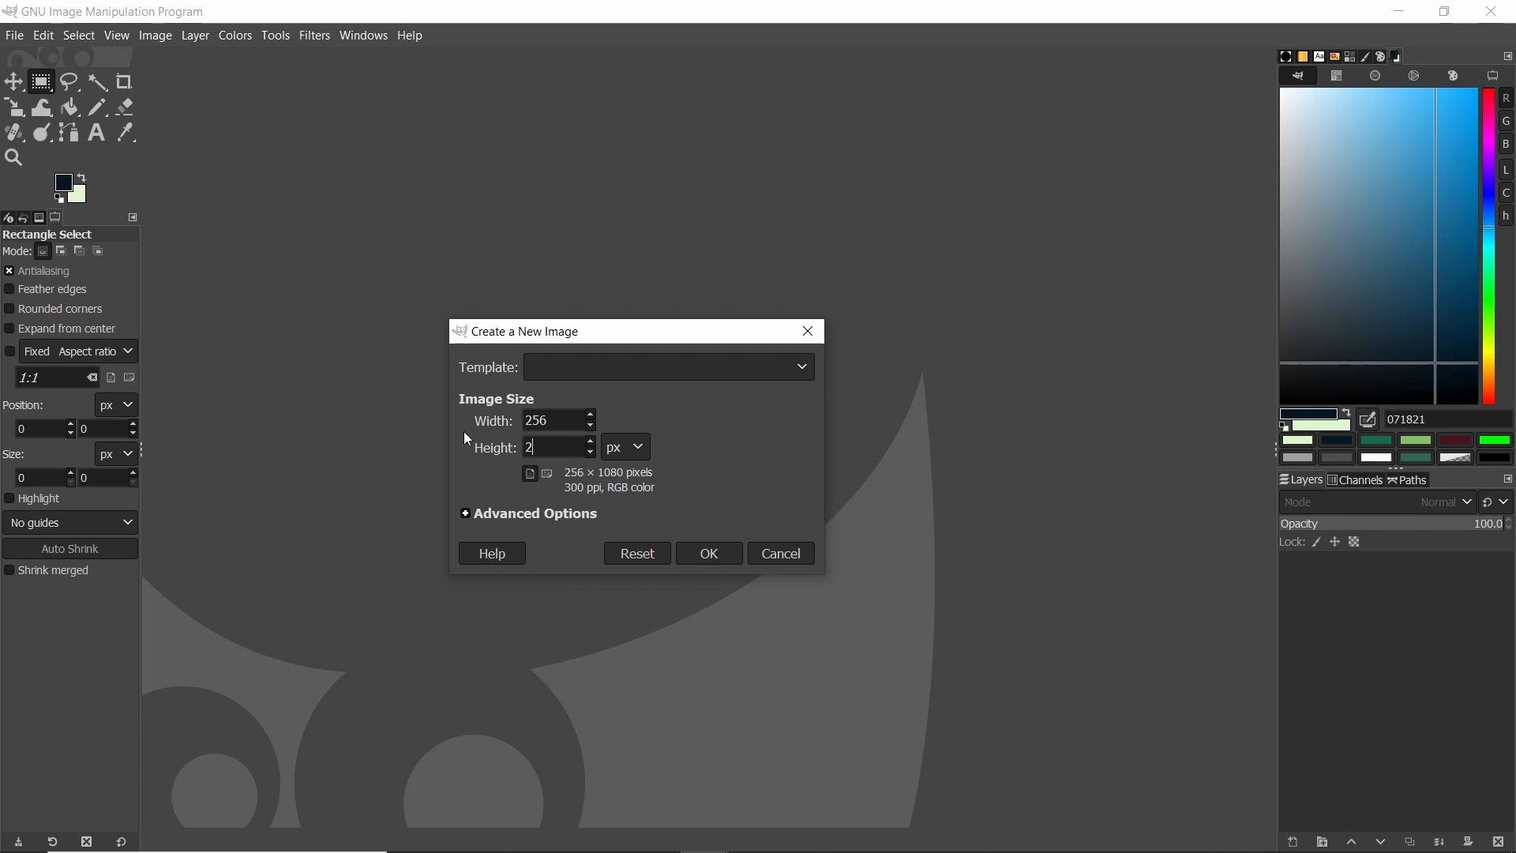
pyautogui.write('56')
pyautogui.click(709, 554)
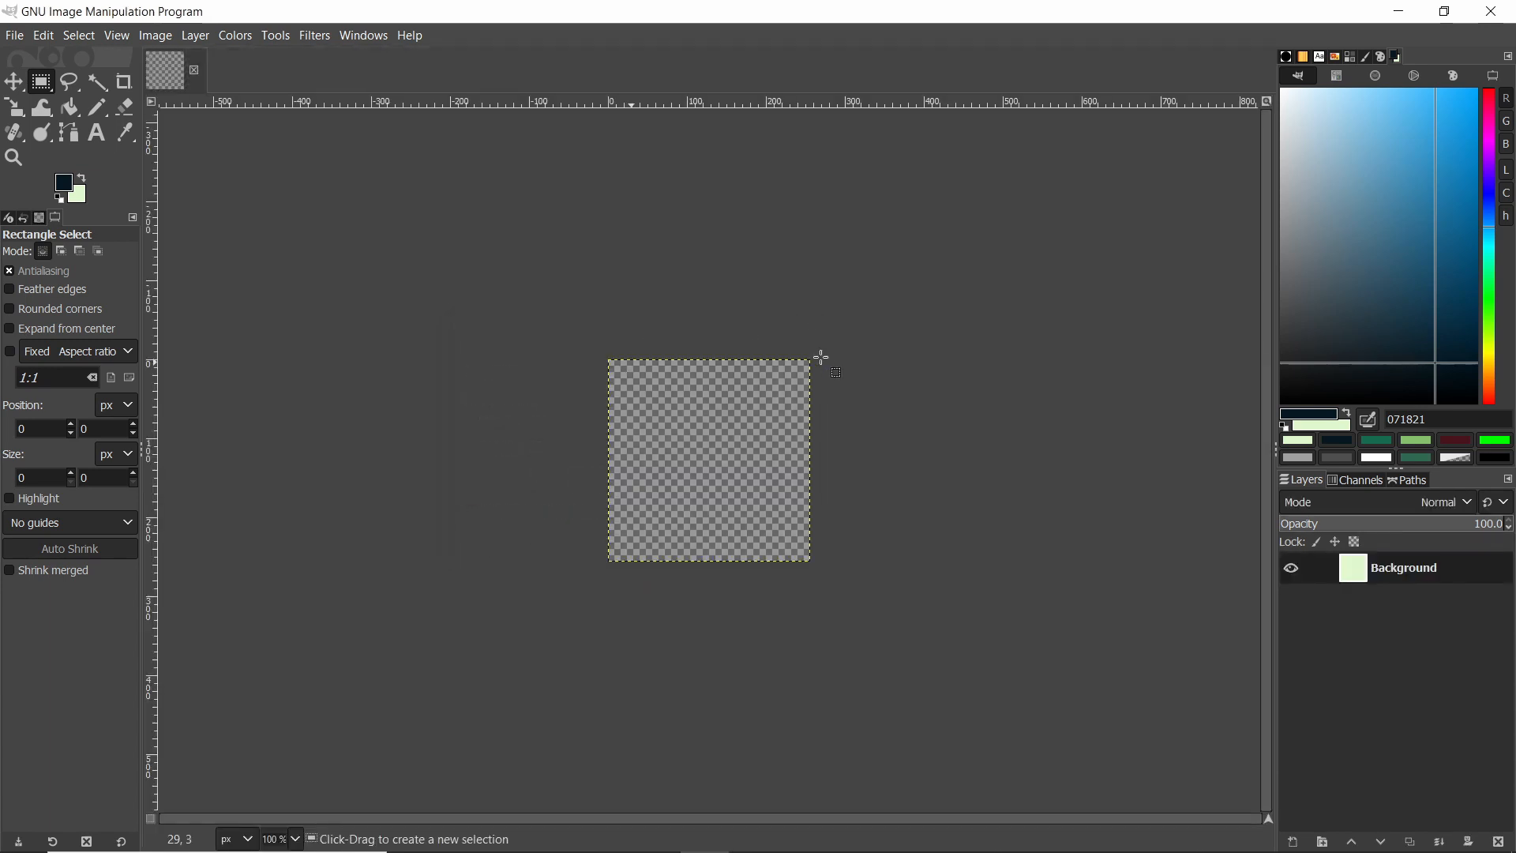
# Show the grid over the new image.
pyautogui.keyDown('ctrl'); pyautogui.scroll(1, 778, 474); pyautogui.keyUp('ctrl')
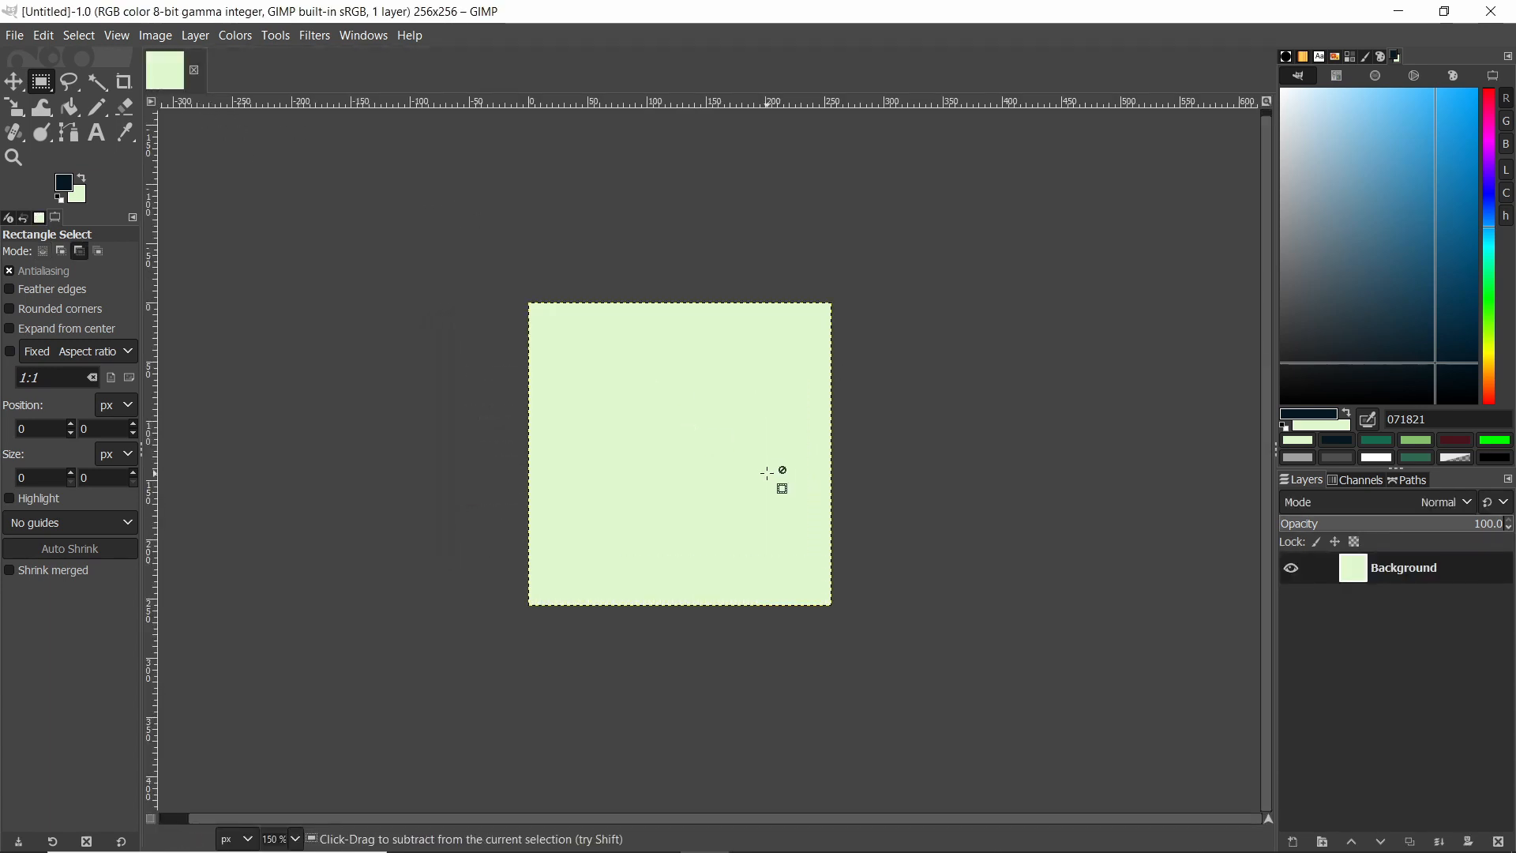
pyautogui.click(118, 36)
pyautogui.click(158, 431)
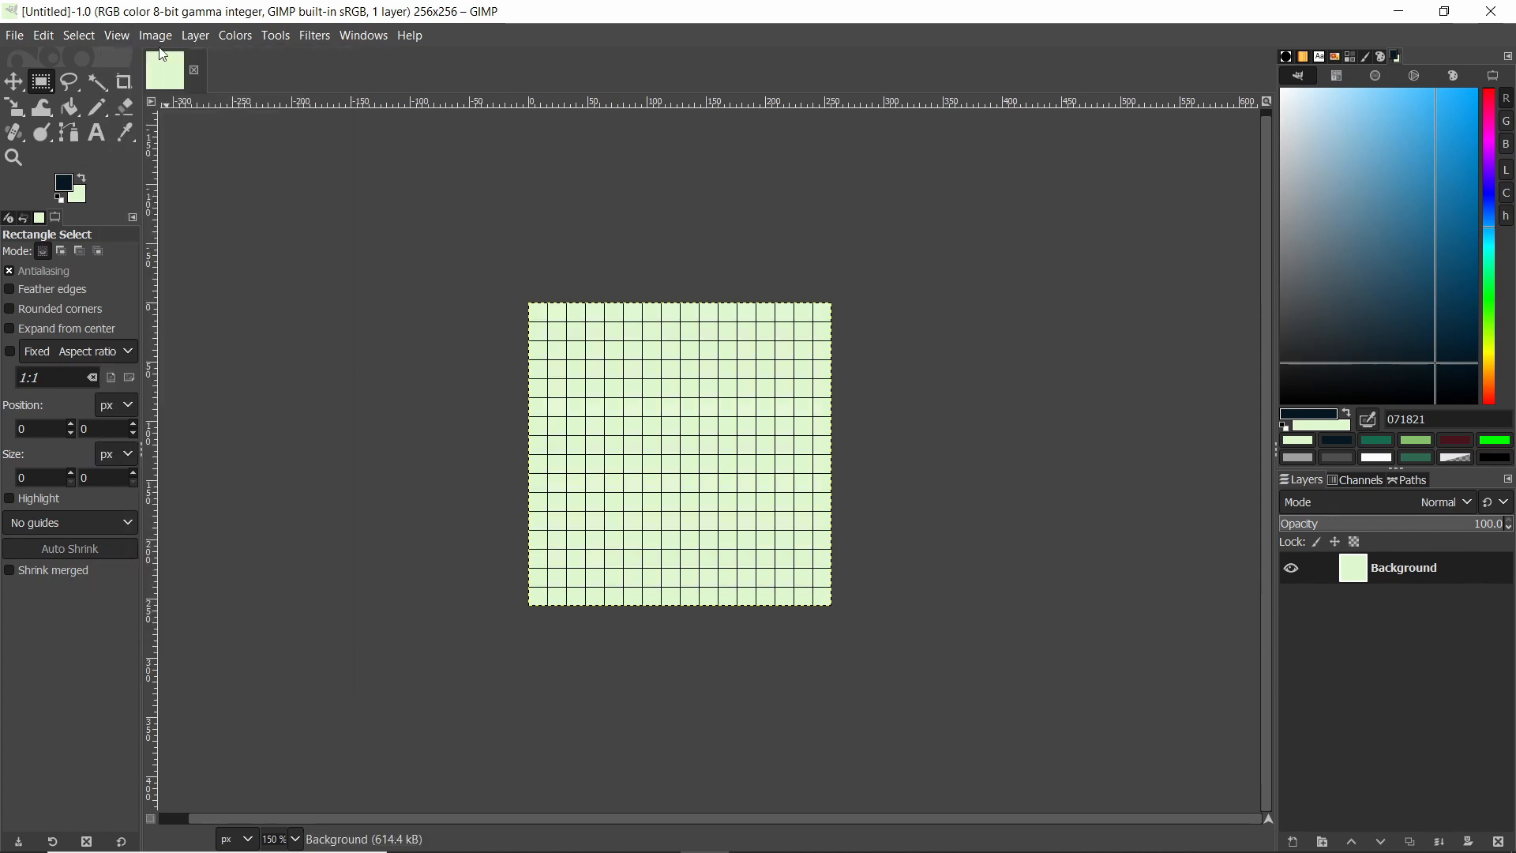
# Configure the image grid spacing to 8 pixels.
pyautogui.click(158, 37)
pyautogui.click(231, 520)
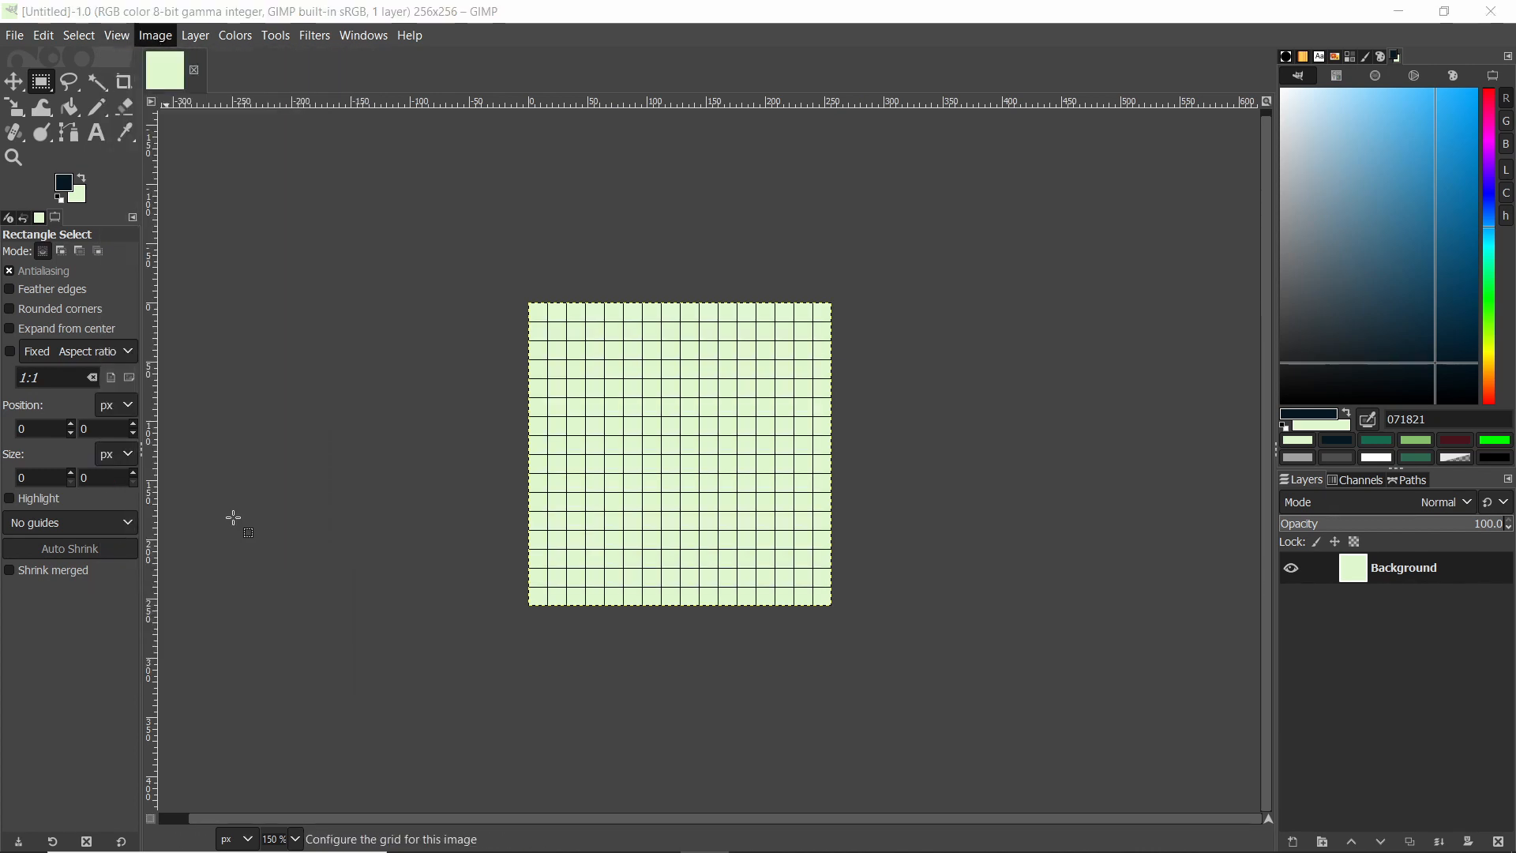
pyautogui.doubleClick(633, 450)
pyautogui.write('8')
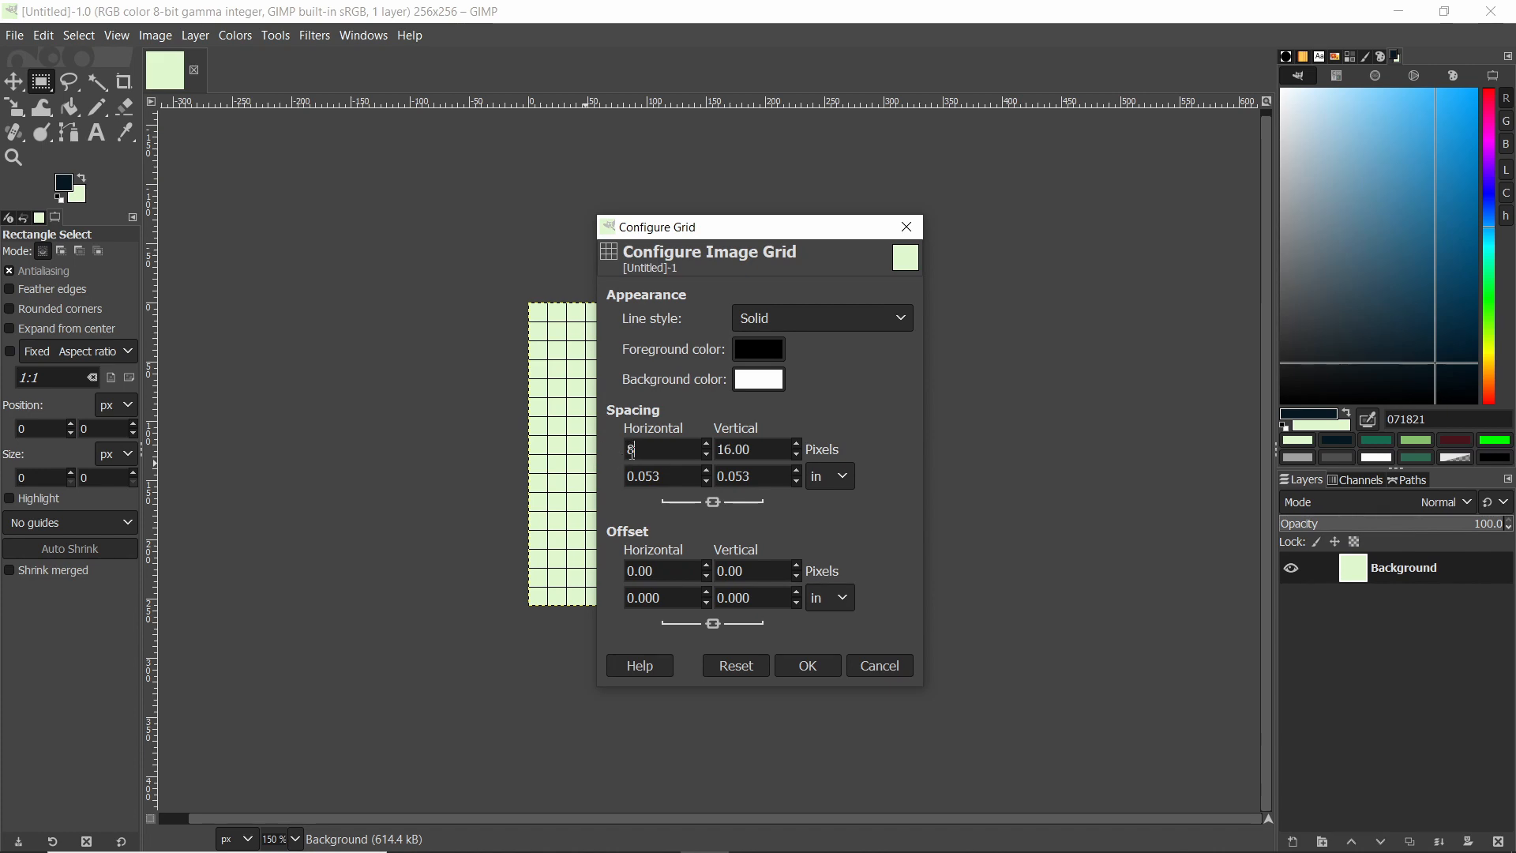
pyautogui.click(830, 662)
# Switch to the Pencil tool for pixel drawing.
pyautogui.keyDown('ctrl'); pyautogui.scroll(2, 826, 655); pyautogui.keyUp('ctrl')
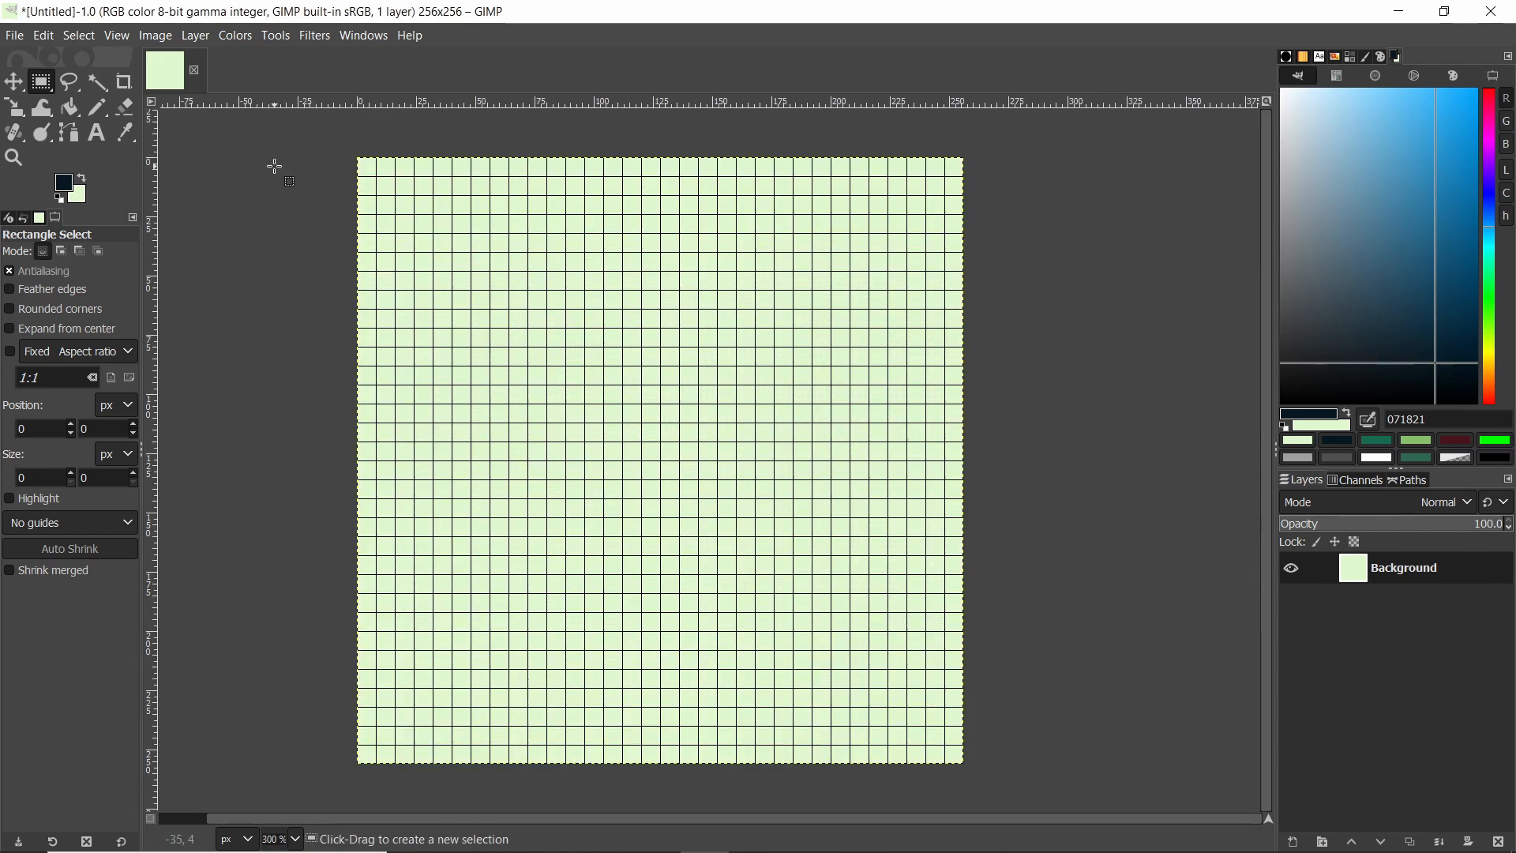
pyautogui.keyDown('ctrl'); pyautogui.scroll(7, 367, 160); pyautogui.keyUp('ctrl')
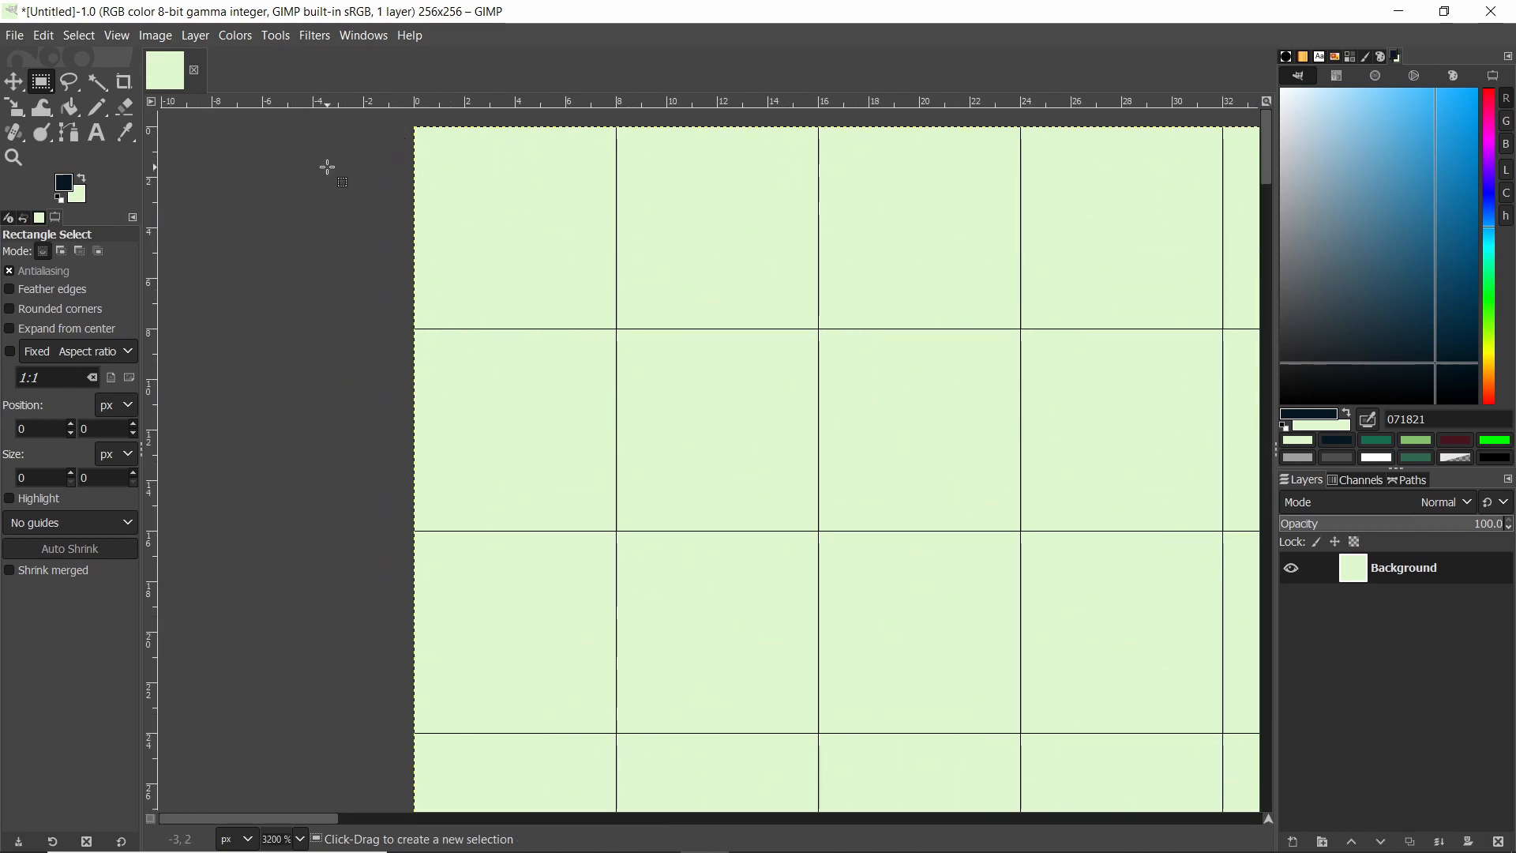
pyautogui.press('n')
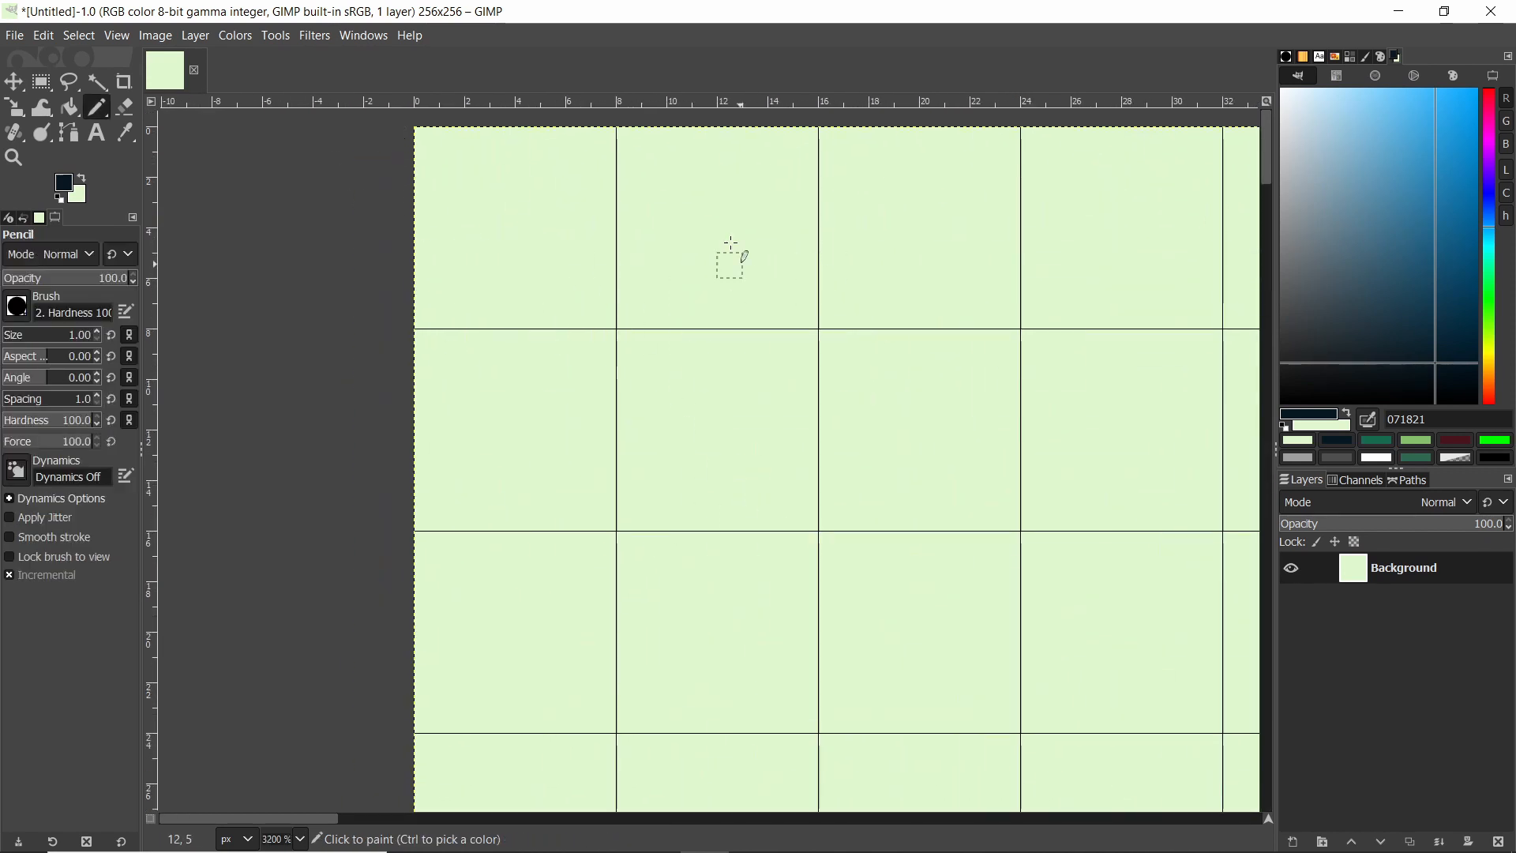
pyautogui.keyDown('ctrl'); pyautogui.scroll(-5, 718, 298); pyautogui.keyUp('ctrl')
pyautogui.keyDown('ctrl'); pyautogui.scroll(1, 684, 380); pyautogui.keyUp('ctrl')
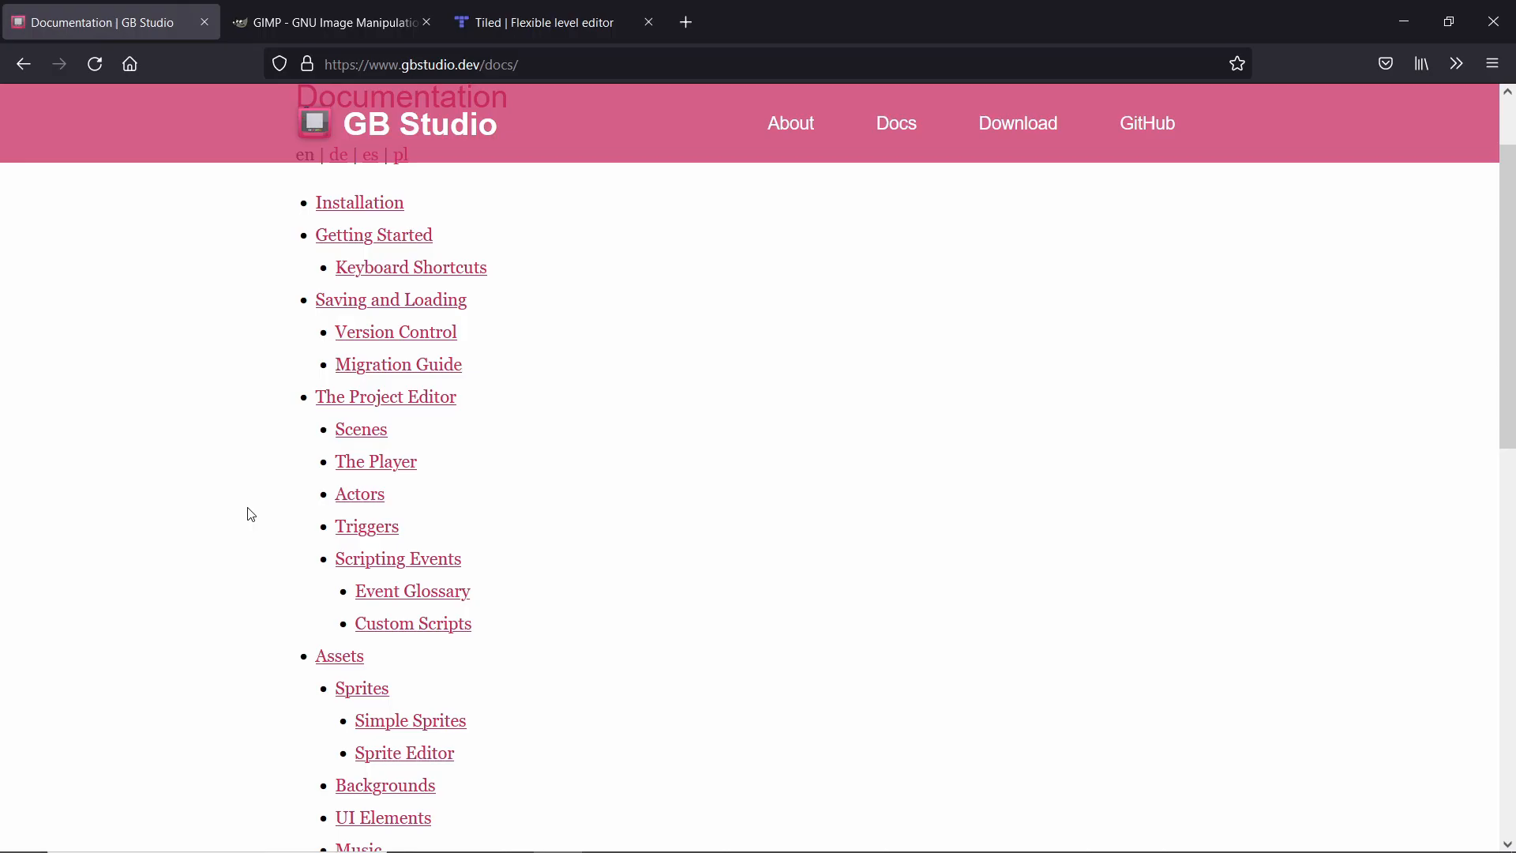
pyautogui.scroll(-1, 251, 514)
pyautogui.scroll(-1, 251, 515)
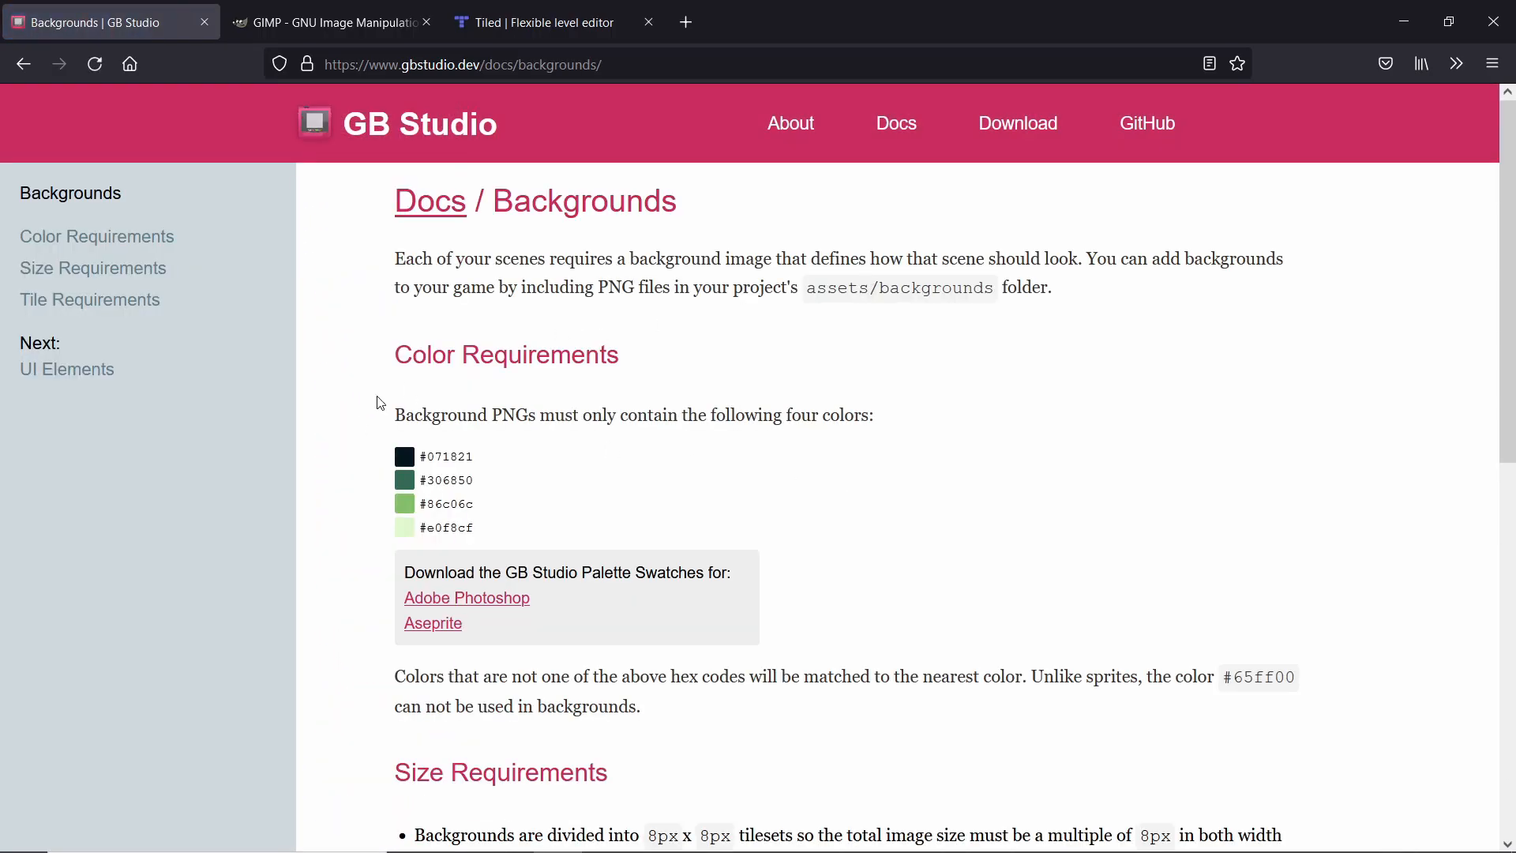
# Select the four background palette hex codes on the GB Studio Backgrounds docs page.
pyautogui.scroll(-1, 504, 372)
pyautogui.moveTo(507, 436); pyautogui.dragTo(400, 364)
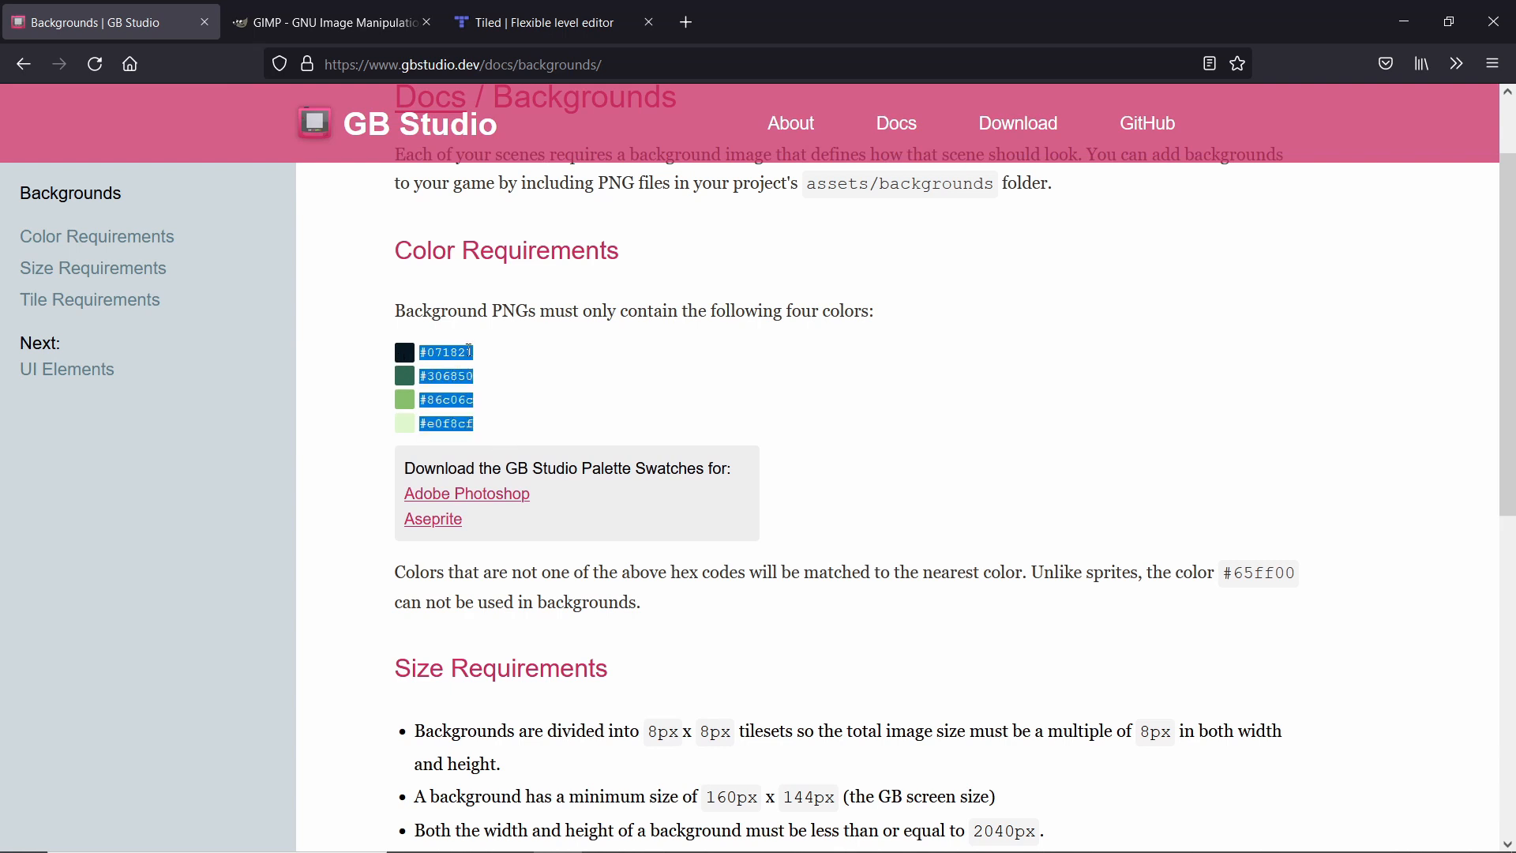
pyautogui.click(555, 372)
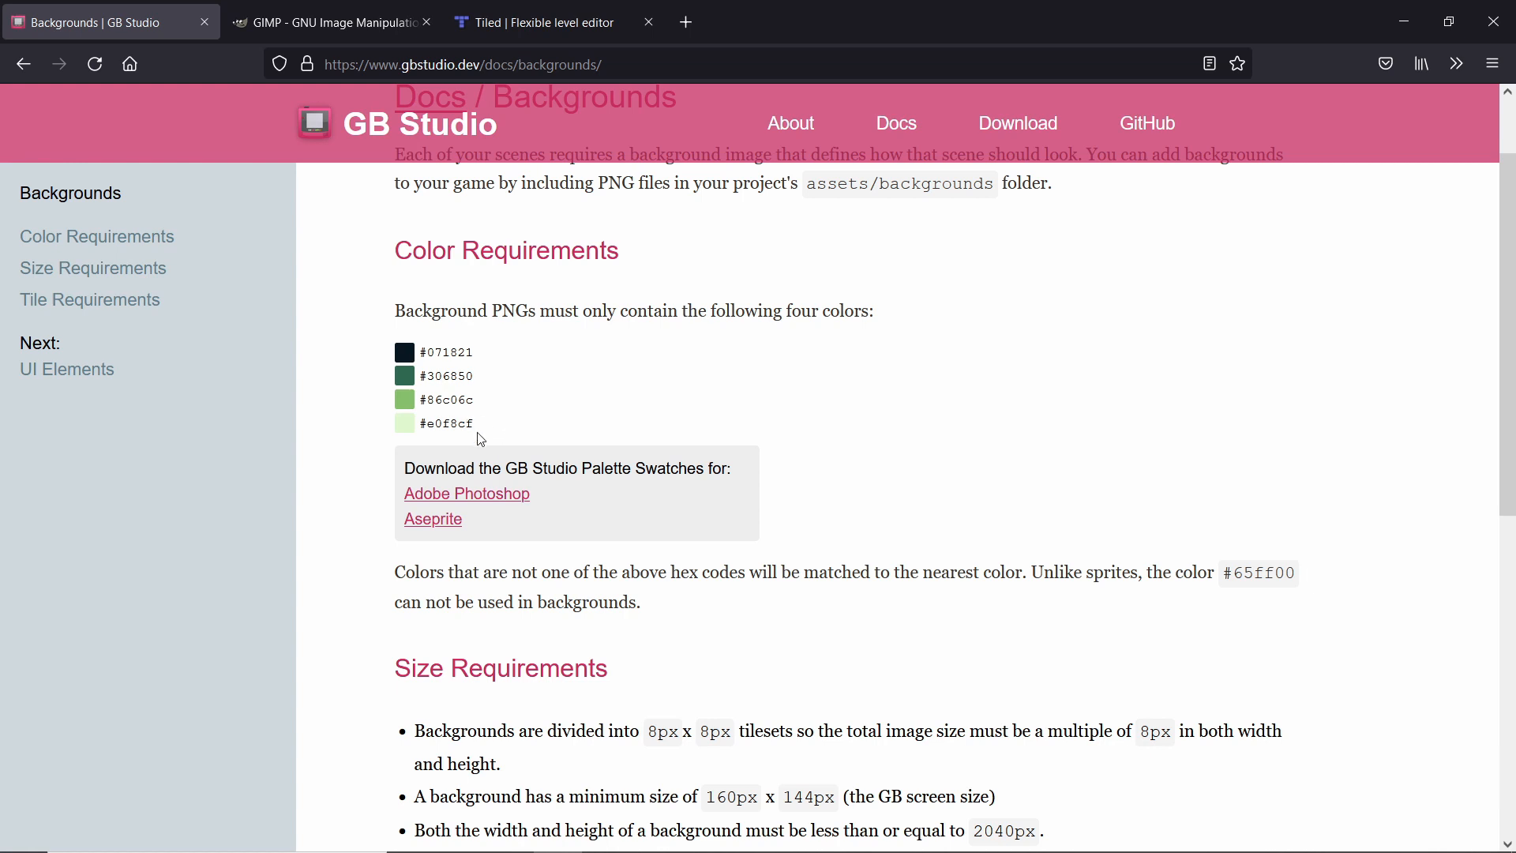
pyautogui.moveTo(476, 421); pyautogui.dragTo(414, 347)
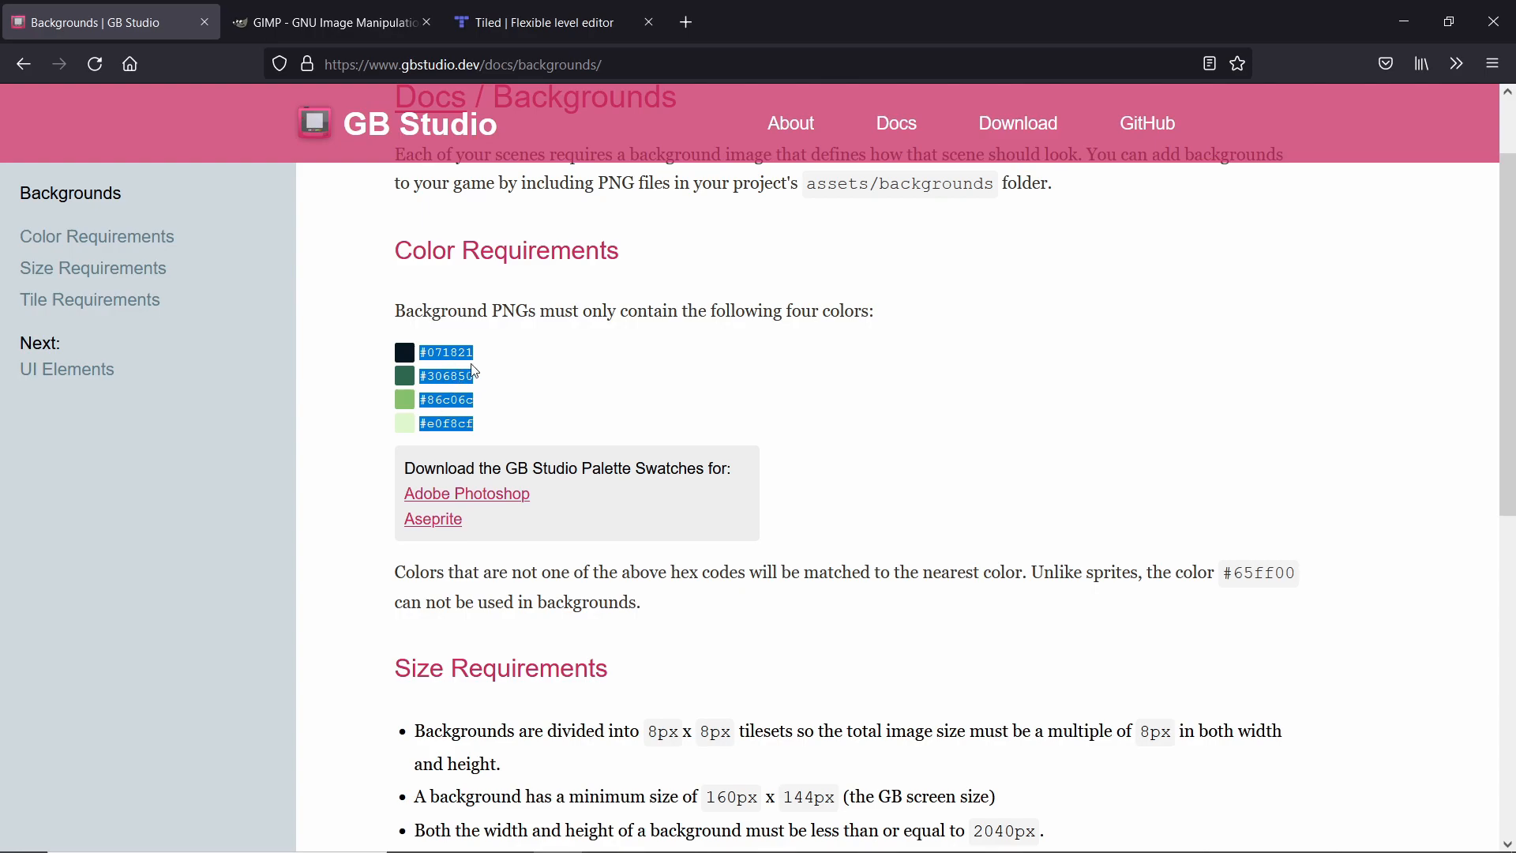
pyautogui.hotkey('alt', 'Tab')
# Inspect the Sample Town scene's background and palette settings, then deselect it.
pyautogui.keyDown('ctrl'); pyautogui.scroll(5, 534, 154); pyautogui.keyUp('ctrl')
pyautogui.moveTo(664, 257); pyautogui.dragTo(695, 342, button='middle')
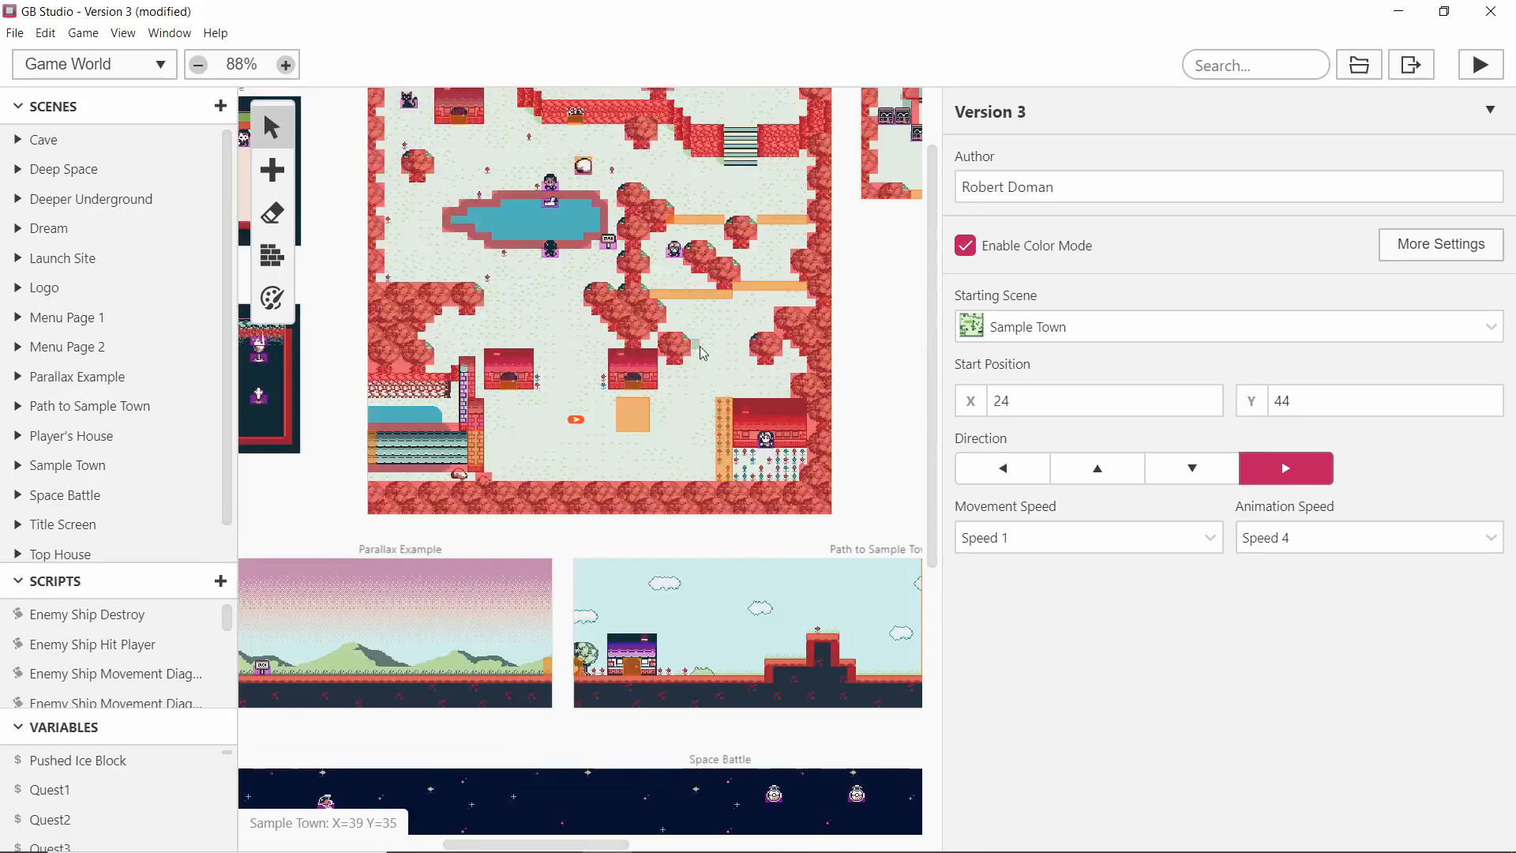
pyautogui.click(737, 327)
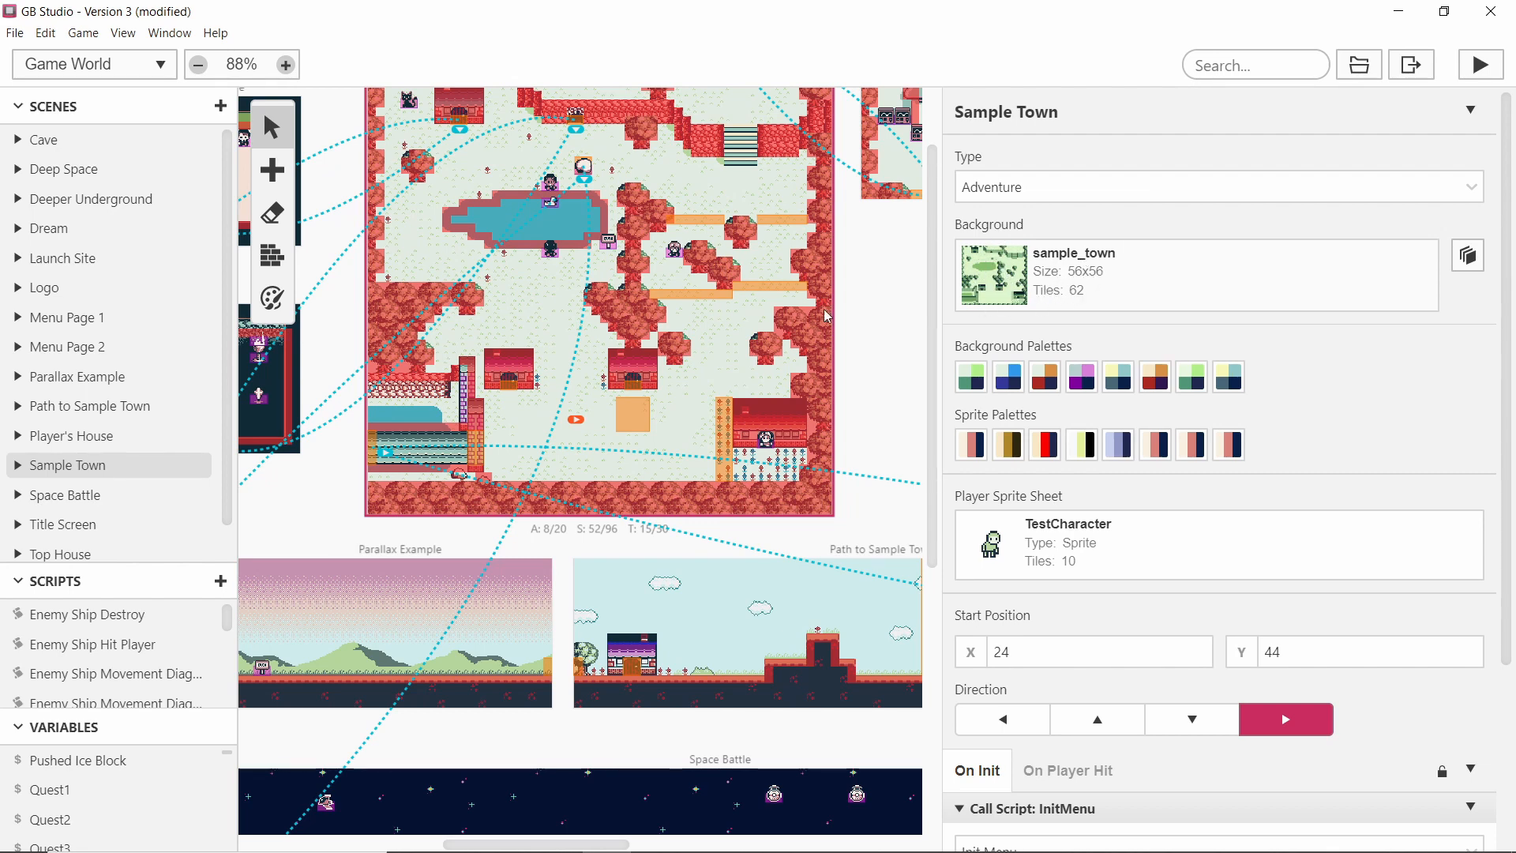
pyautogui.keyDown('ctrl'); pyautogui.scroll(1, 507, 303); pyautogui.keyUp('ctrl')
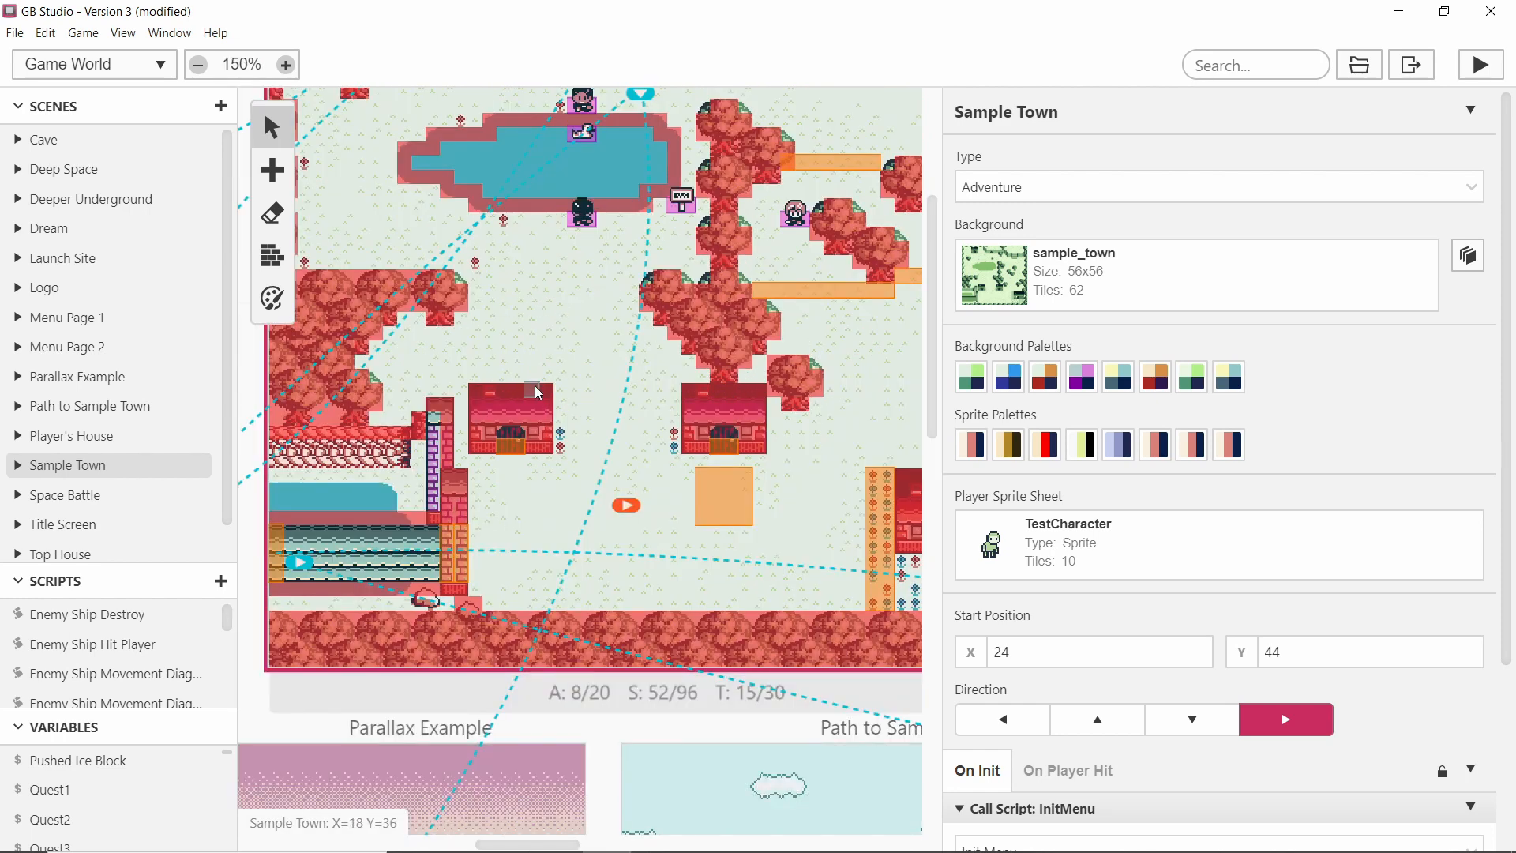
pyautogui.keyDown('ctrl'); pyautogui.scroll(-1, 537, 392); pyautogui.keyUp('ctrl')
pyautogui.click(897, 291)
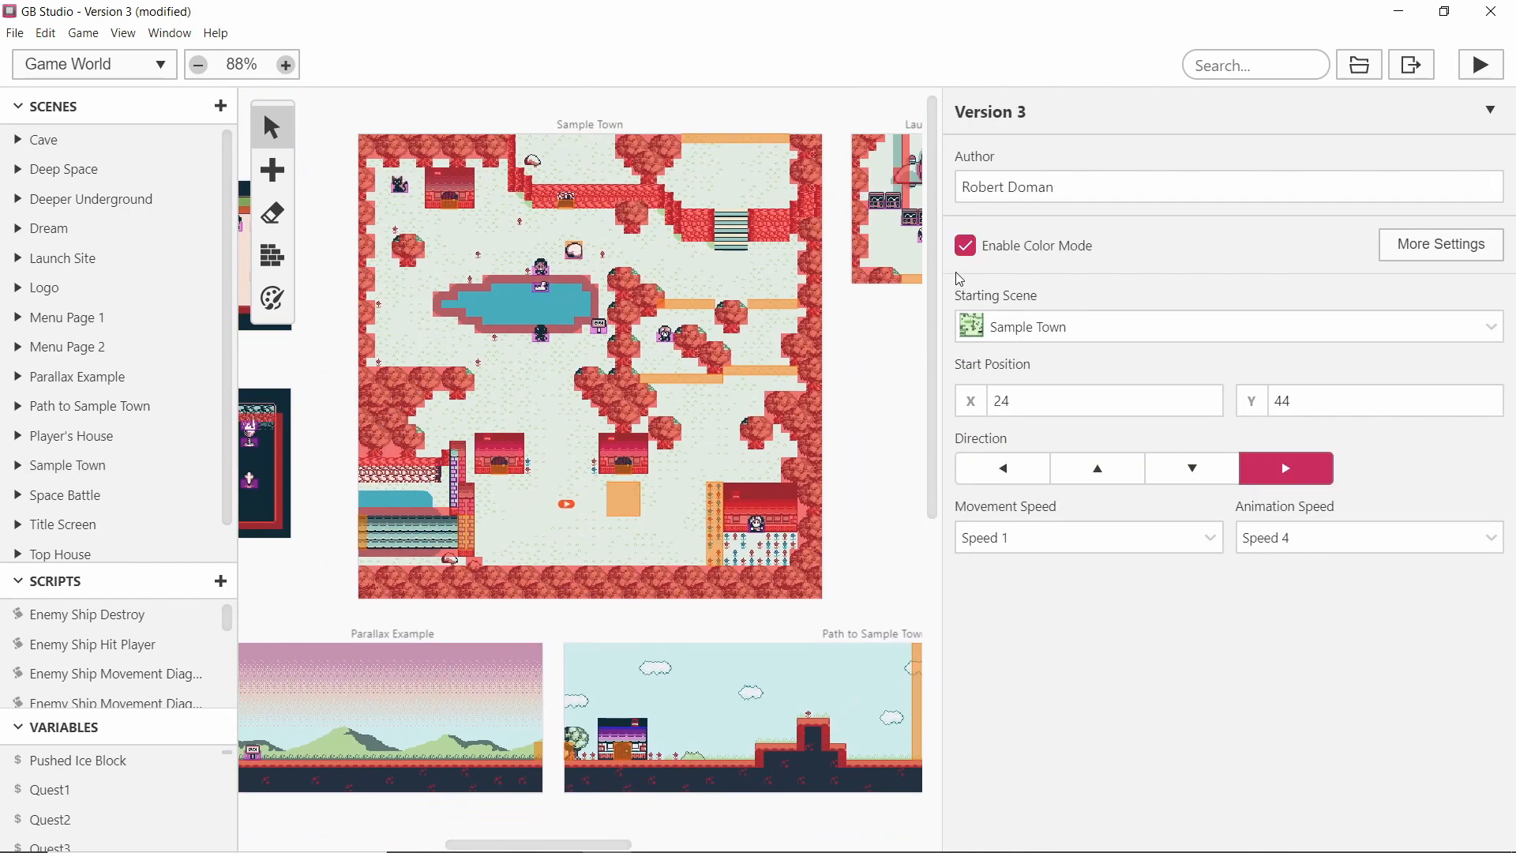
# Preview the scenes with Enable Color Mode turned off, then turn it back on.
pyautogui.click(965, 246)
pyautogui.keyDown('ctrl'); pyautogui.scroll(2, 537, 396); pyautogui.keyUp('ctrl')
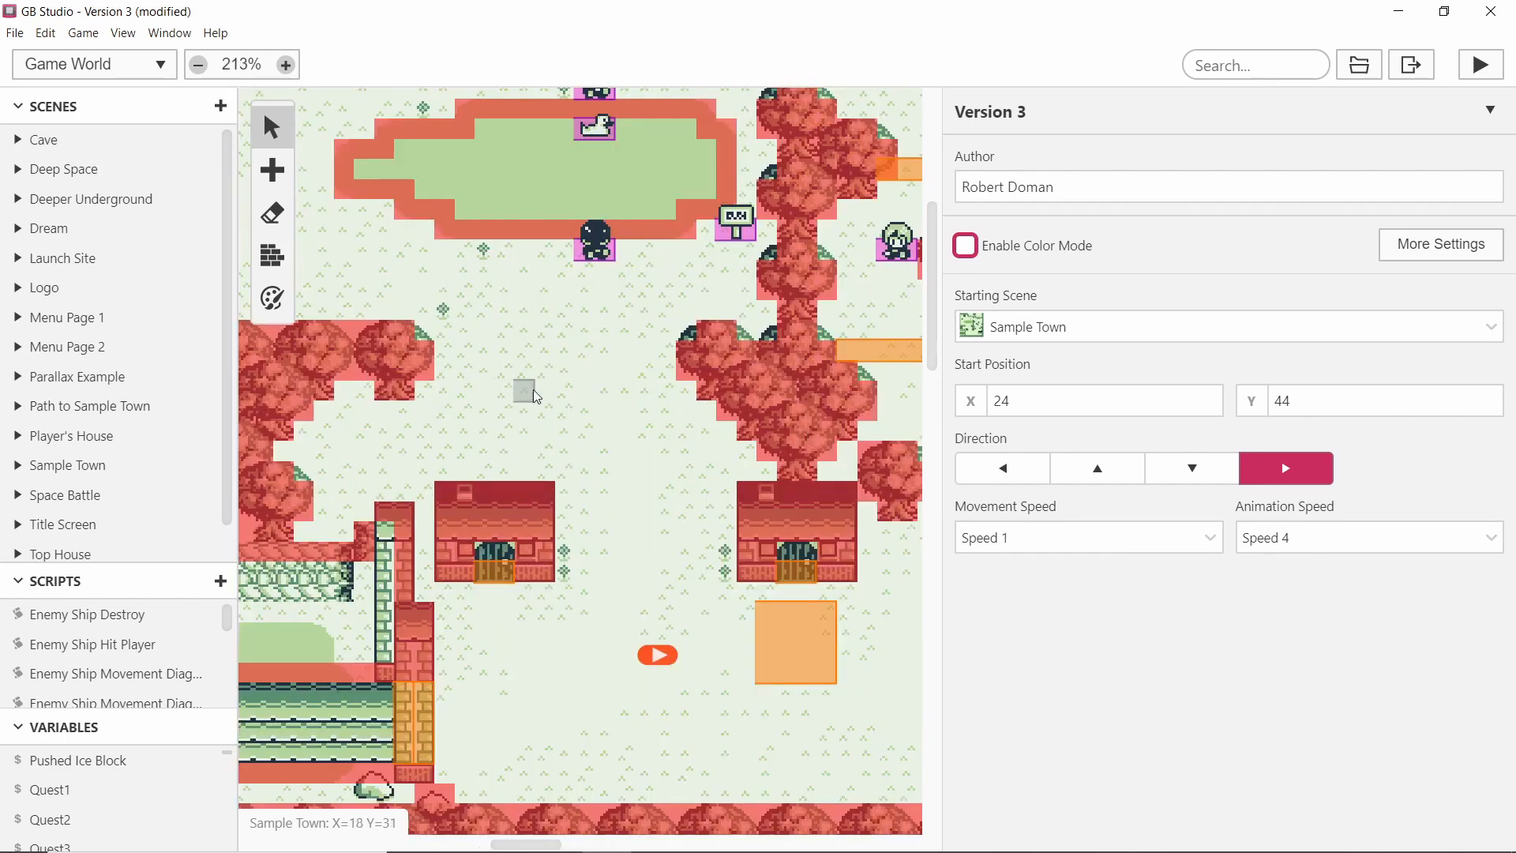
pyautogui.click(966, 246)
pyautogui.keyDown('ctrl'); pyautogui.scroll(-1, 324, 343); pyautogui.keyUp('ctrl')
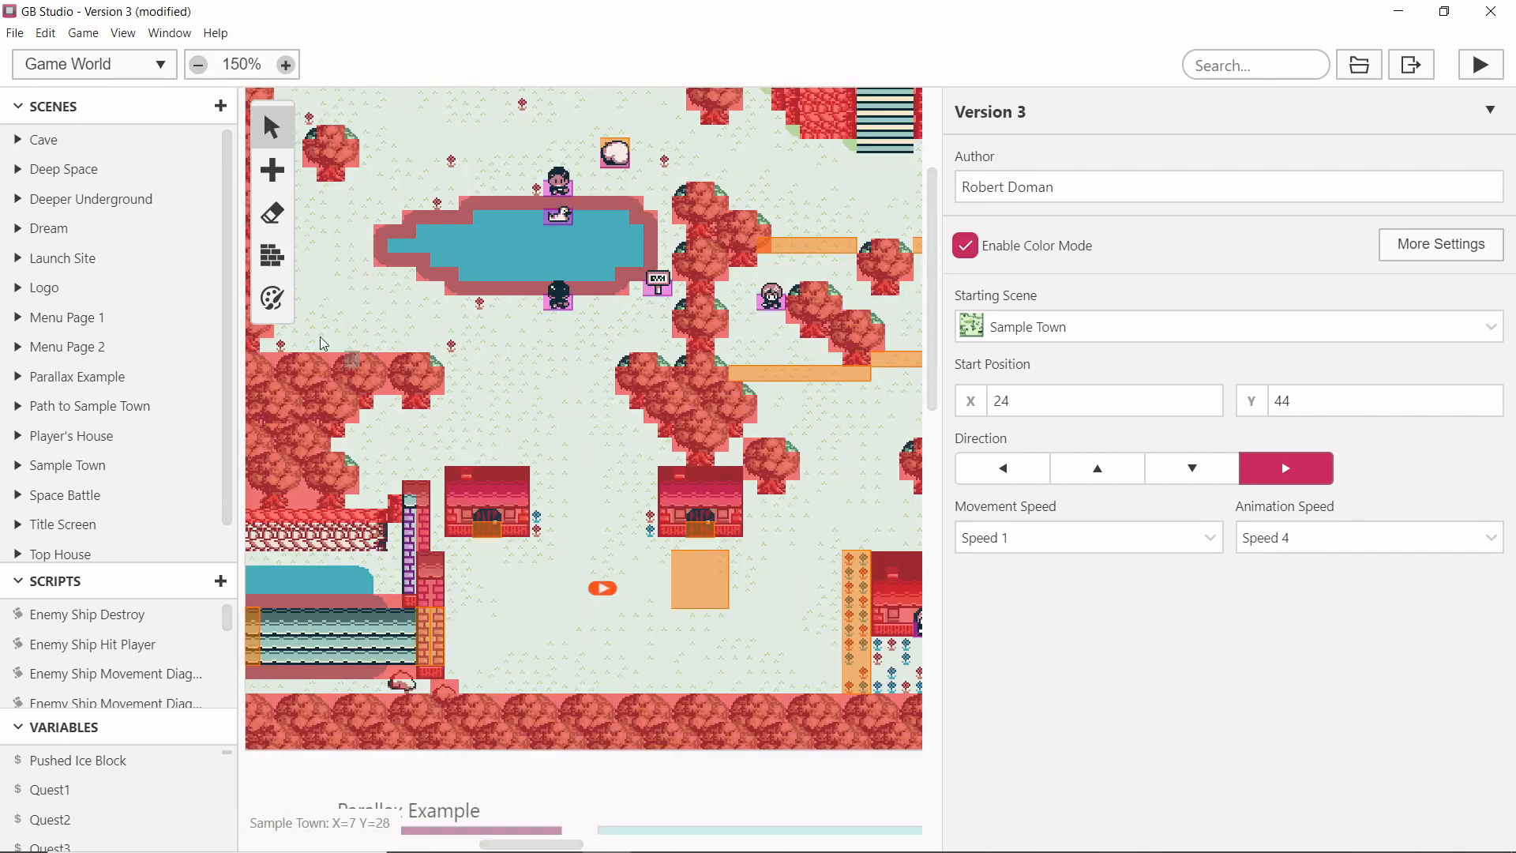
# Inspect the background palettes offered by the colorize tool, then return to the select tool.
pyautogui.click(272, 299)
pyautogui.click(599, 124)
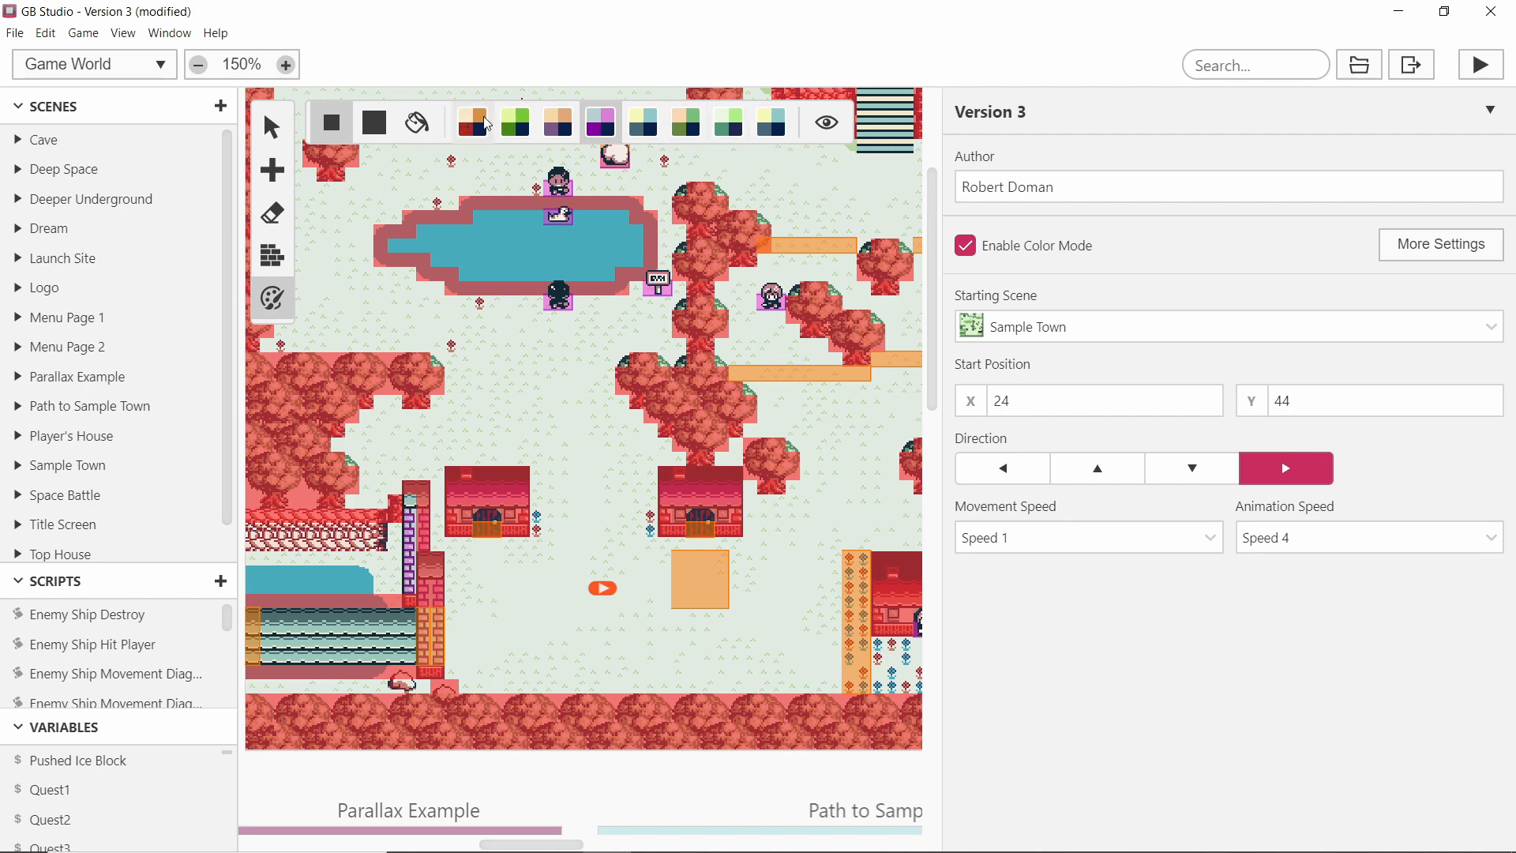
pyautogui.click(281, 128)
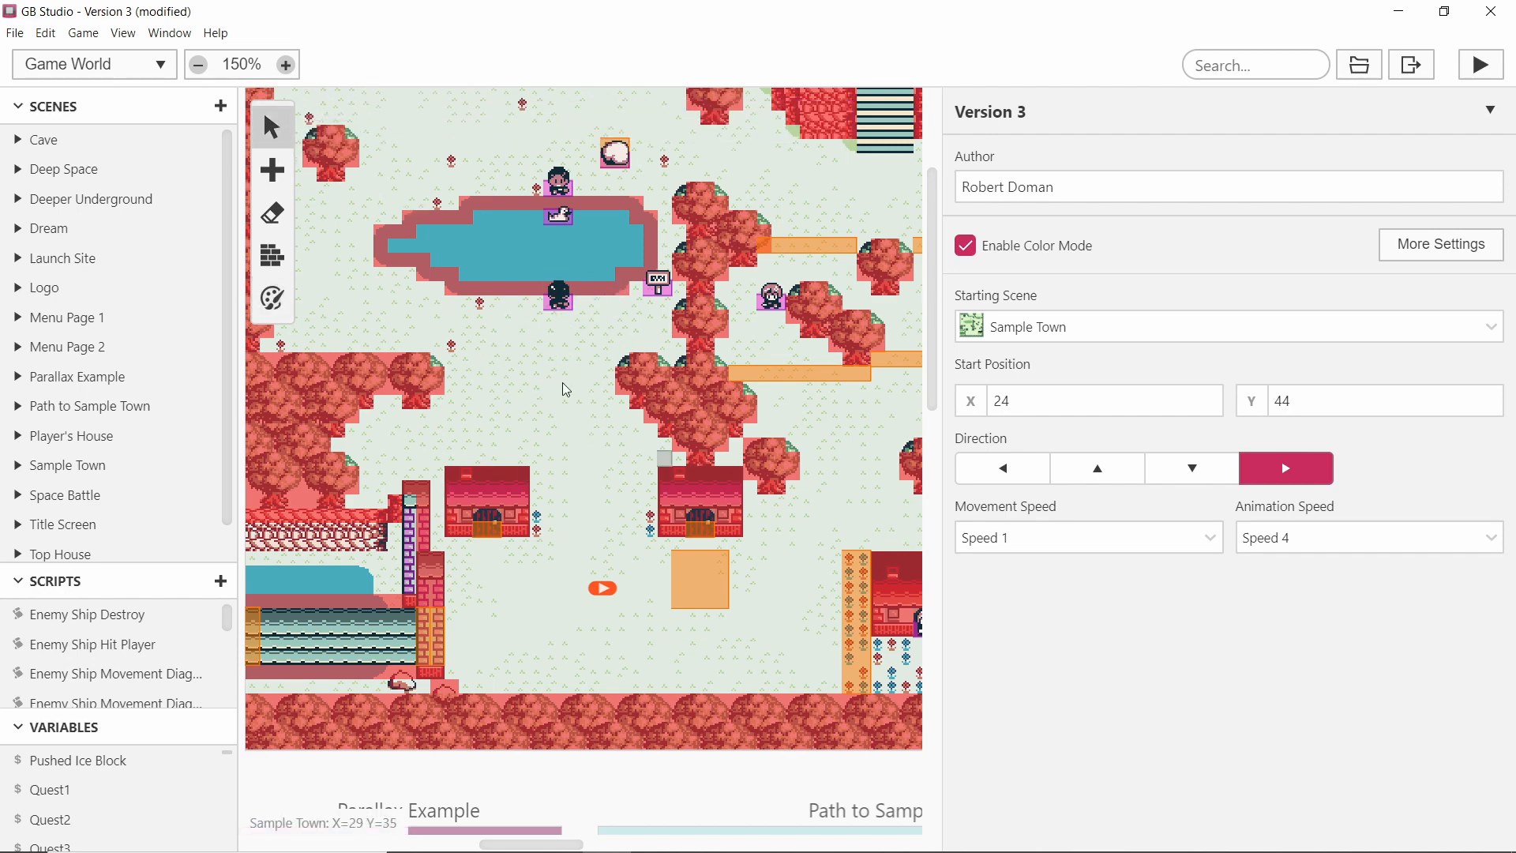
pyautogui.keyDown('ctrl'); pyautogui.scroll(-5, 567, 389); pyautogui.keyUp('ctrl')
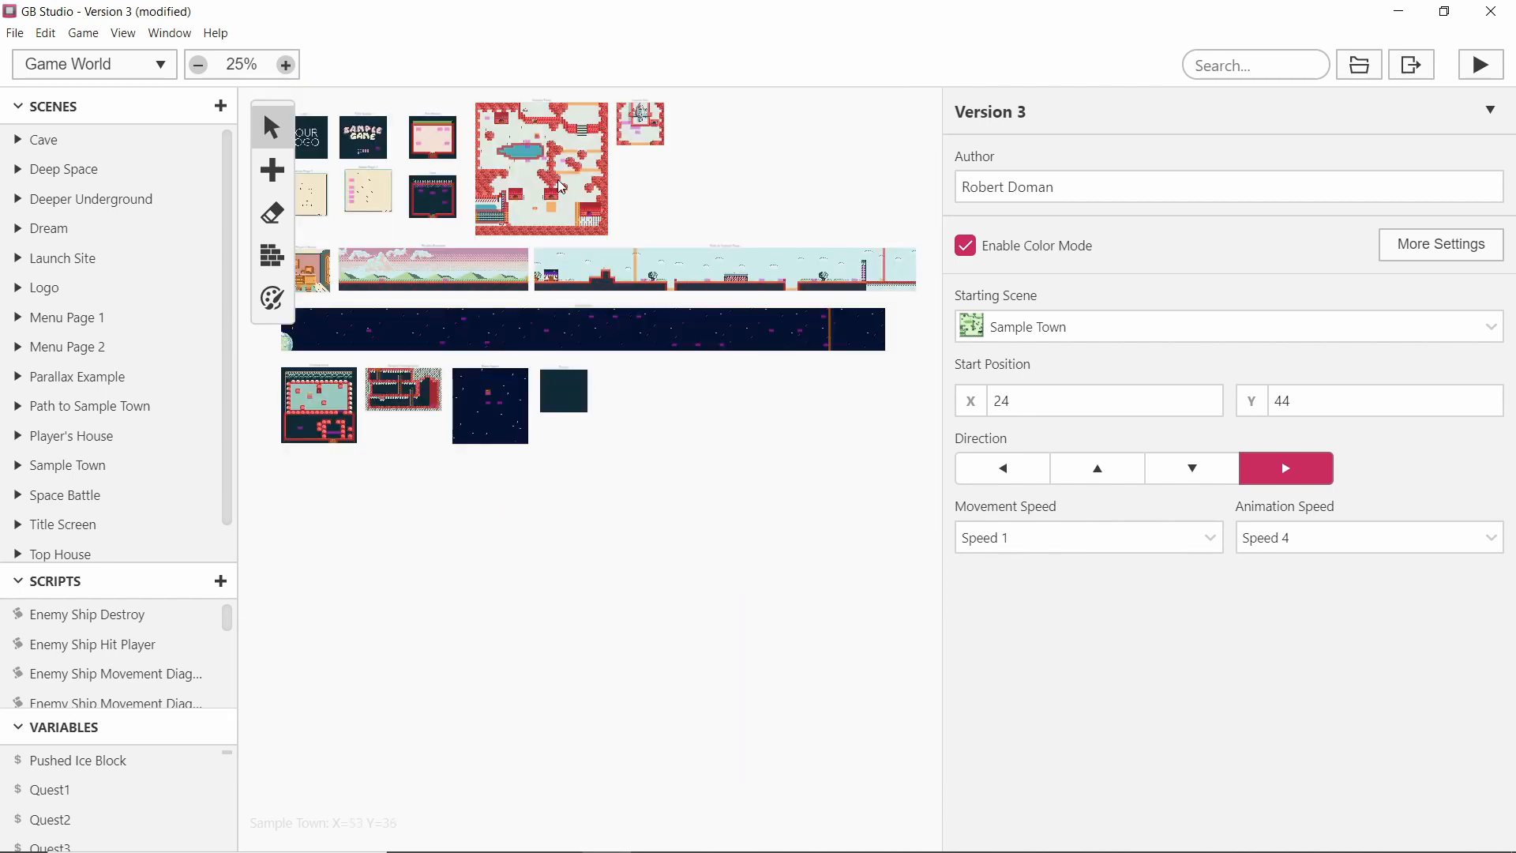
pyautogui.keyDown('ctrl'); pyautogui.scroll(4, 562, 187); pyautogui.keyUp('ctrl')
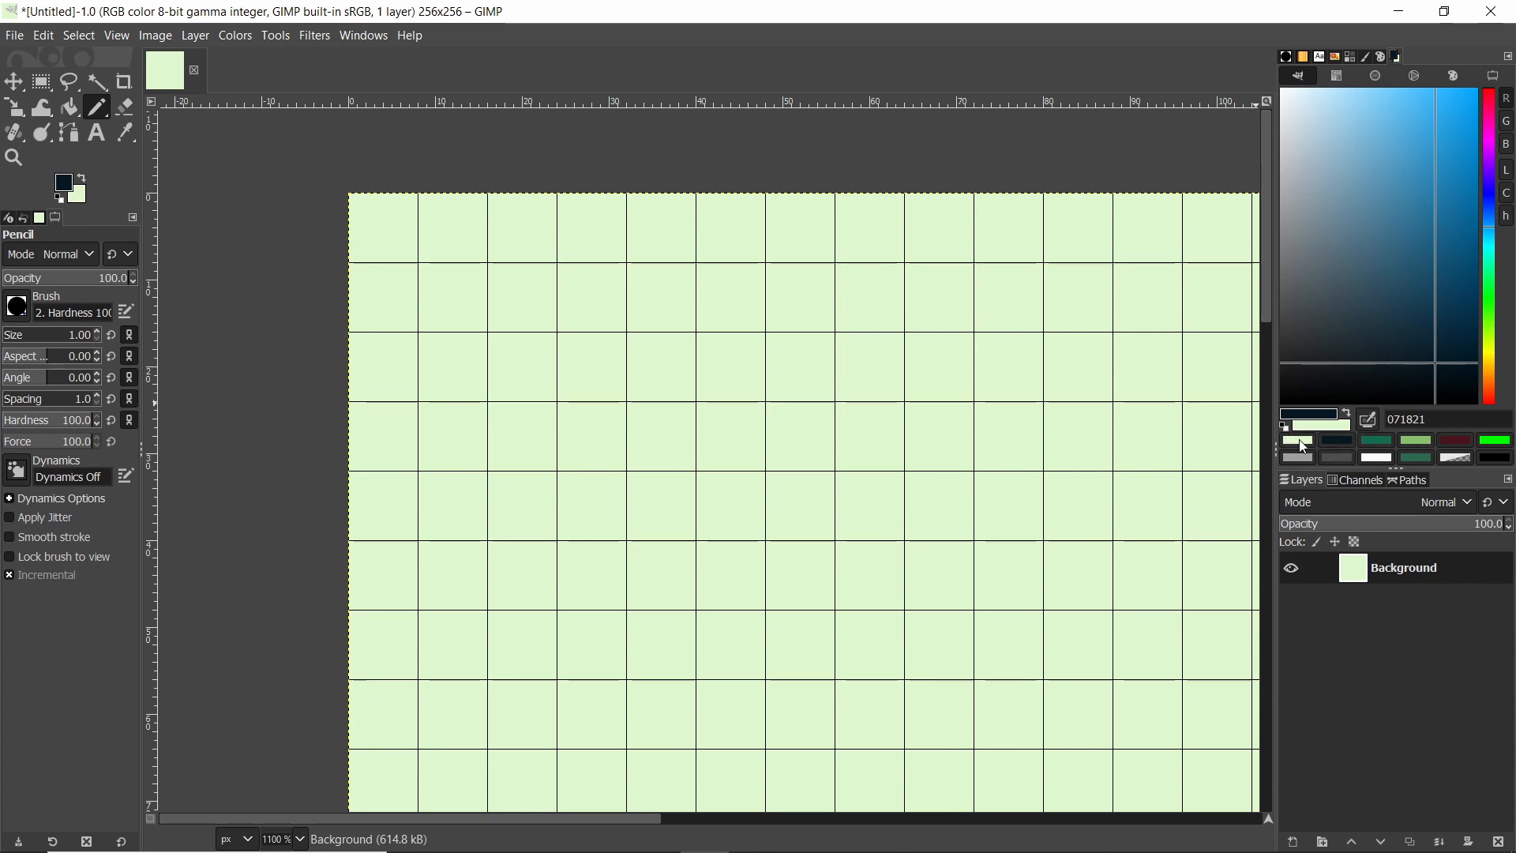
pyautogui.click(1296, 440)
pyautogui.keyDown('ctrl'); pyautogui.scroll(2, 630, 258); pyautogui.keyUp('ctrl')
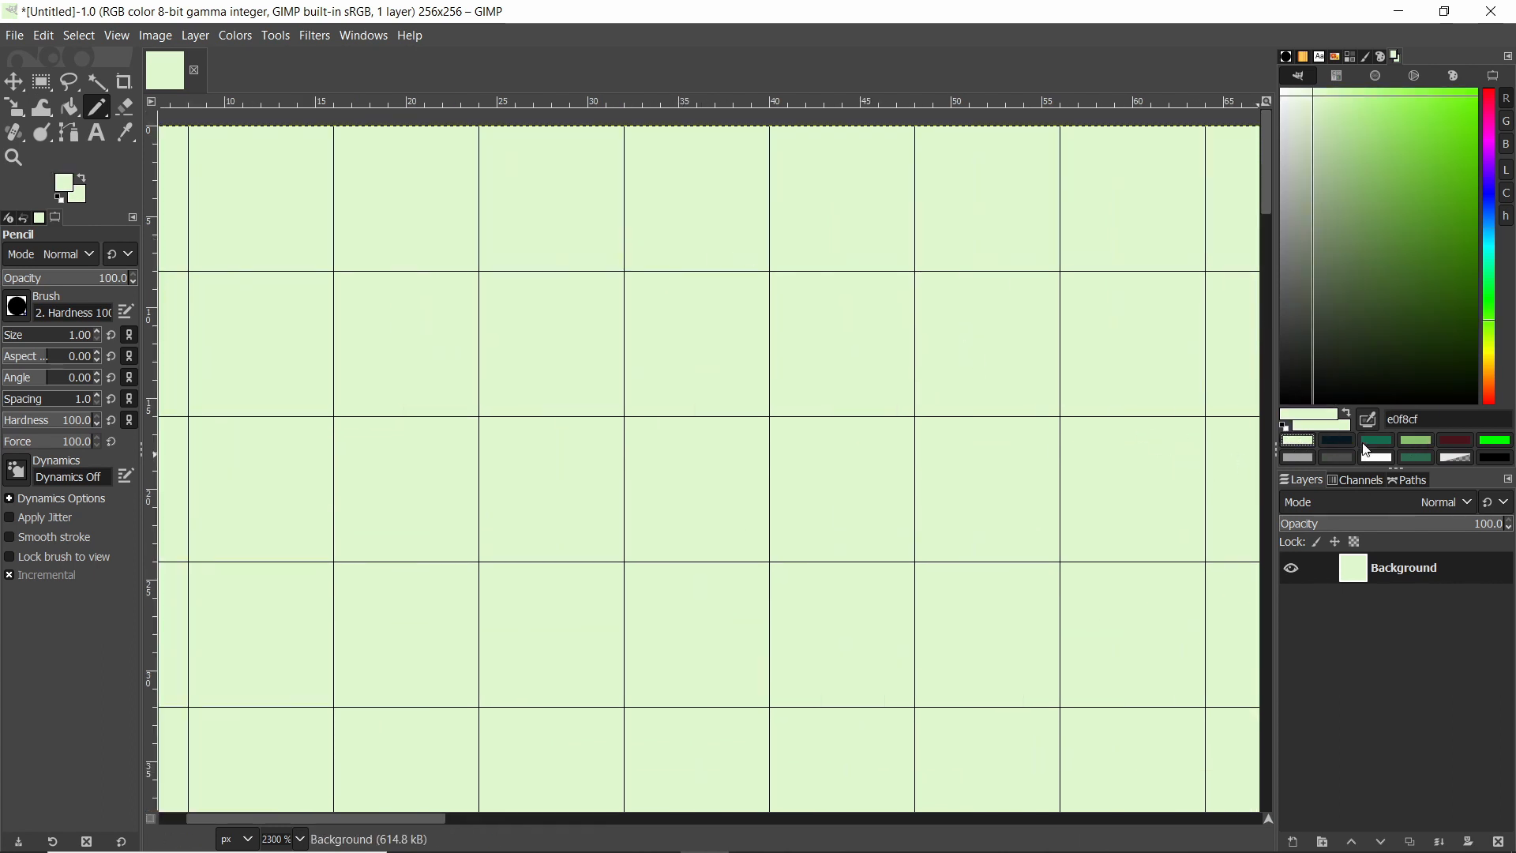
pyautogui.click(1338, 440)
pyautogui.keyDown('ctrl'); pyautogui.scroll(-1, 616, 392); pyautogui.keyUp('ctrl')
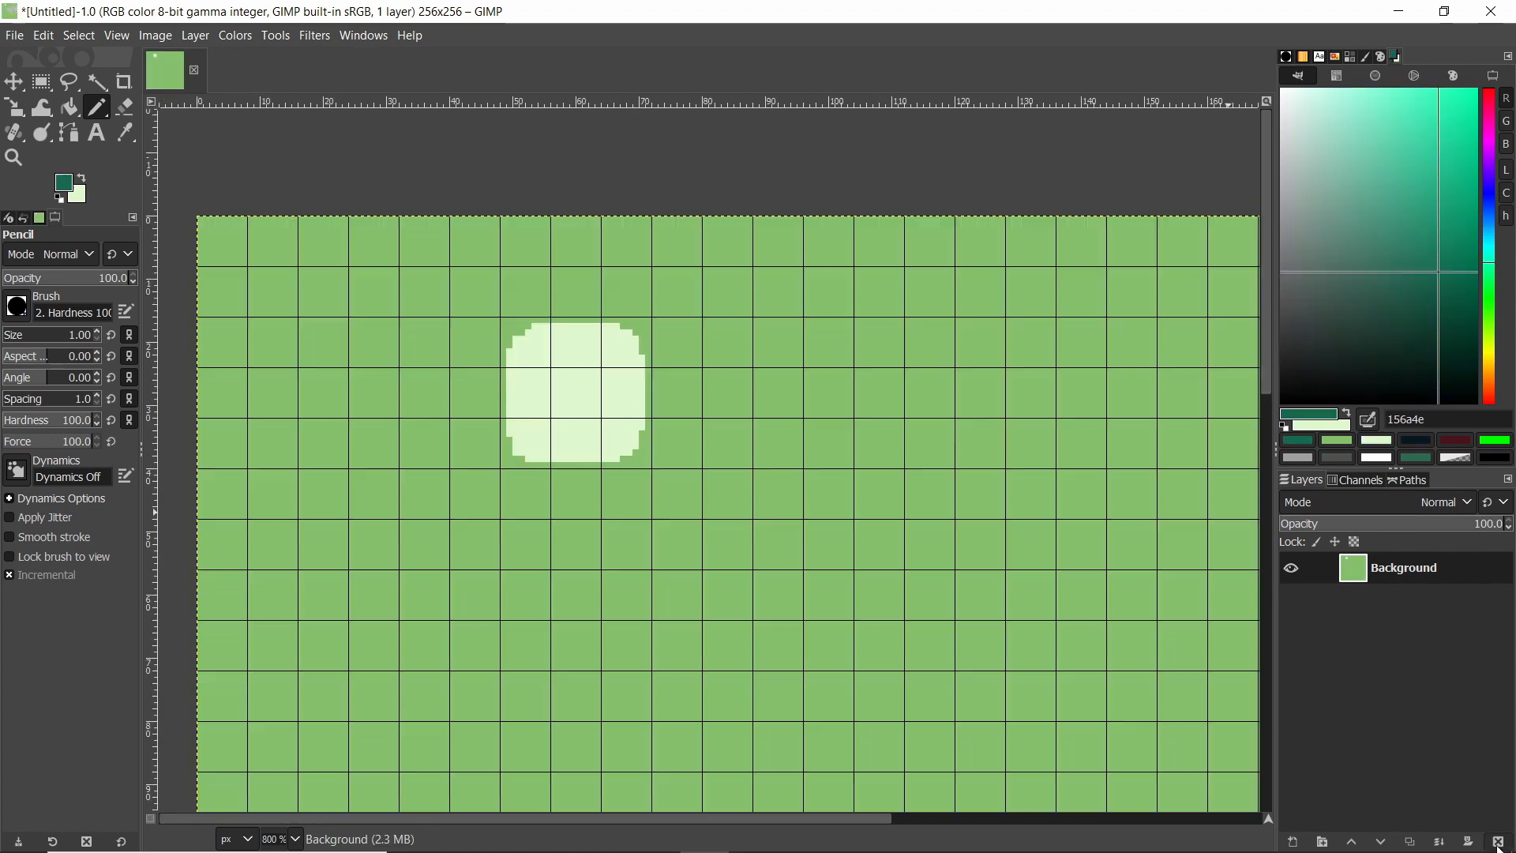
# Delete the painted Background layer and add a new transparent 256 × 256 layer.
pyautogui.click(1499, 842)
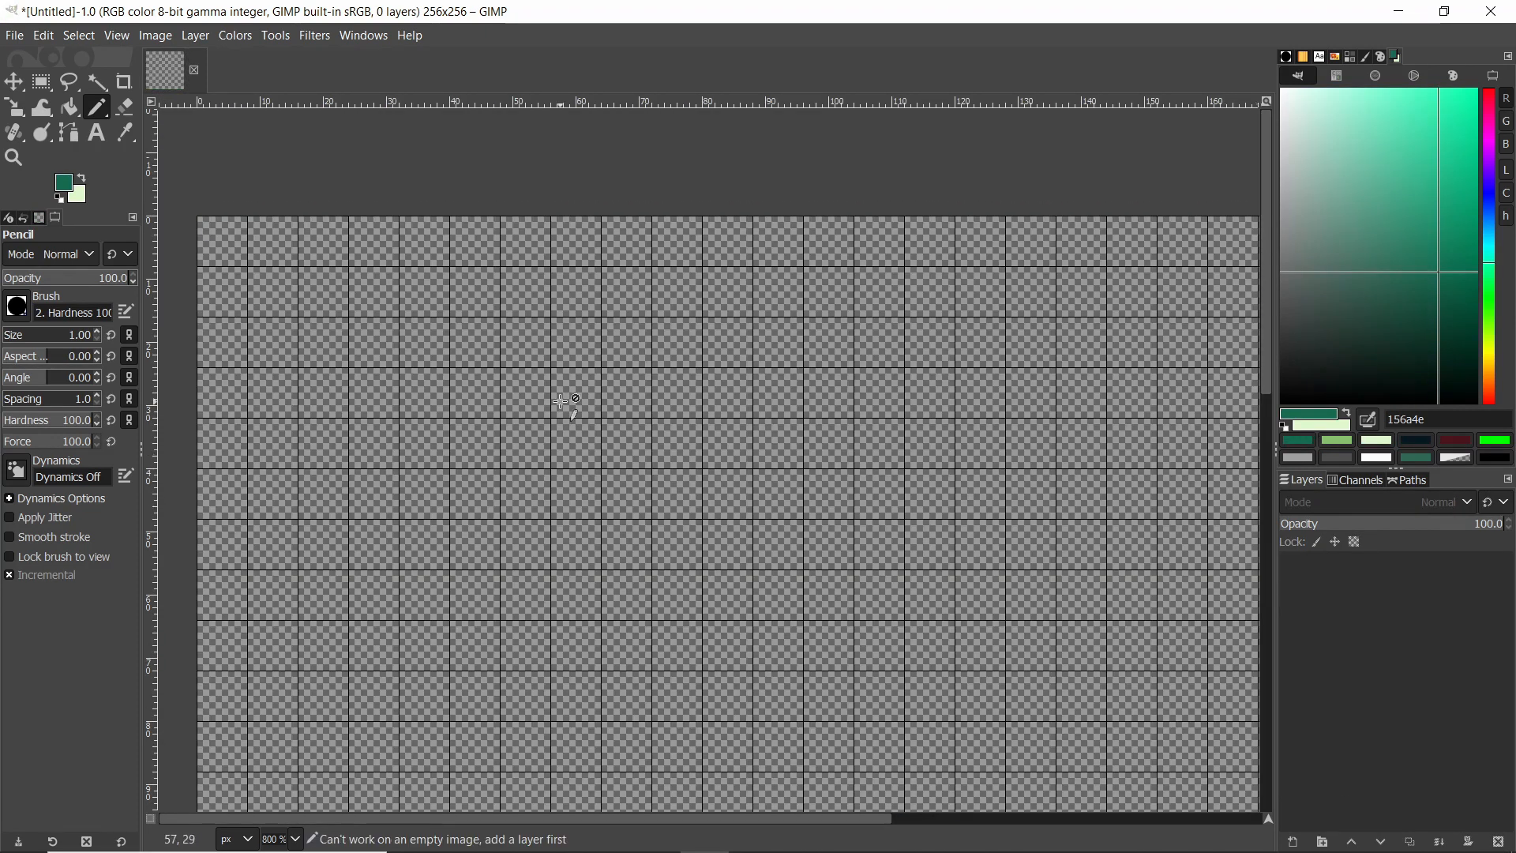
pyautogui.click(1294, 840)
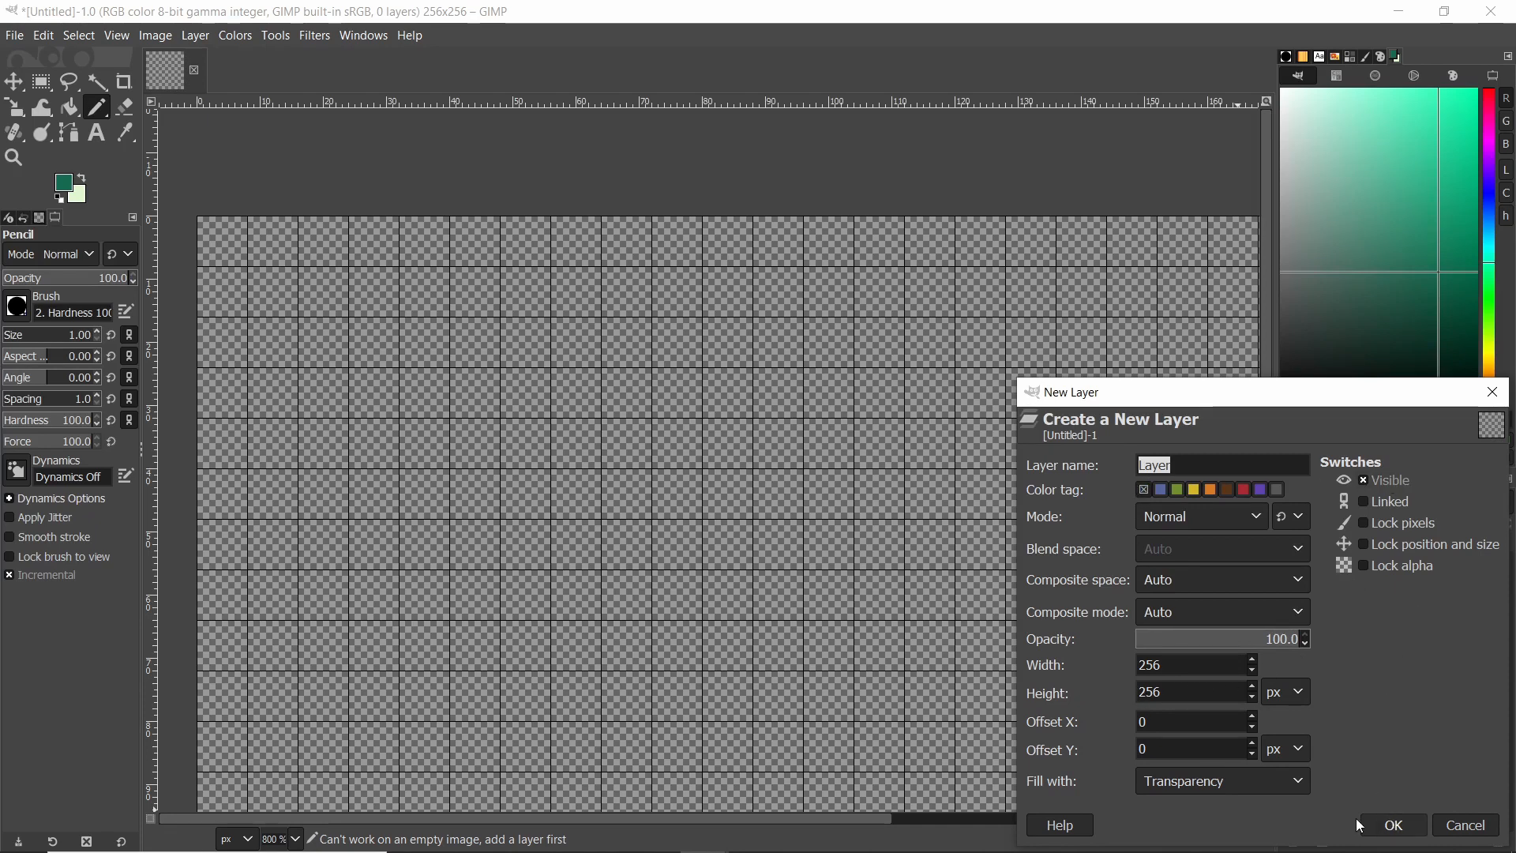
pyautogui.click(1392, 826)
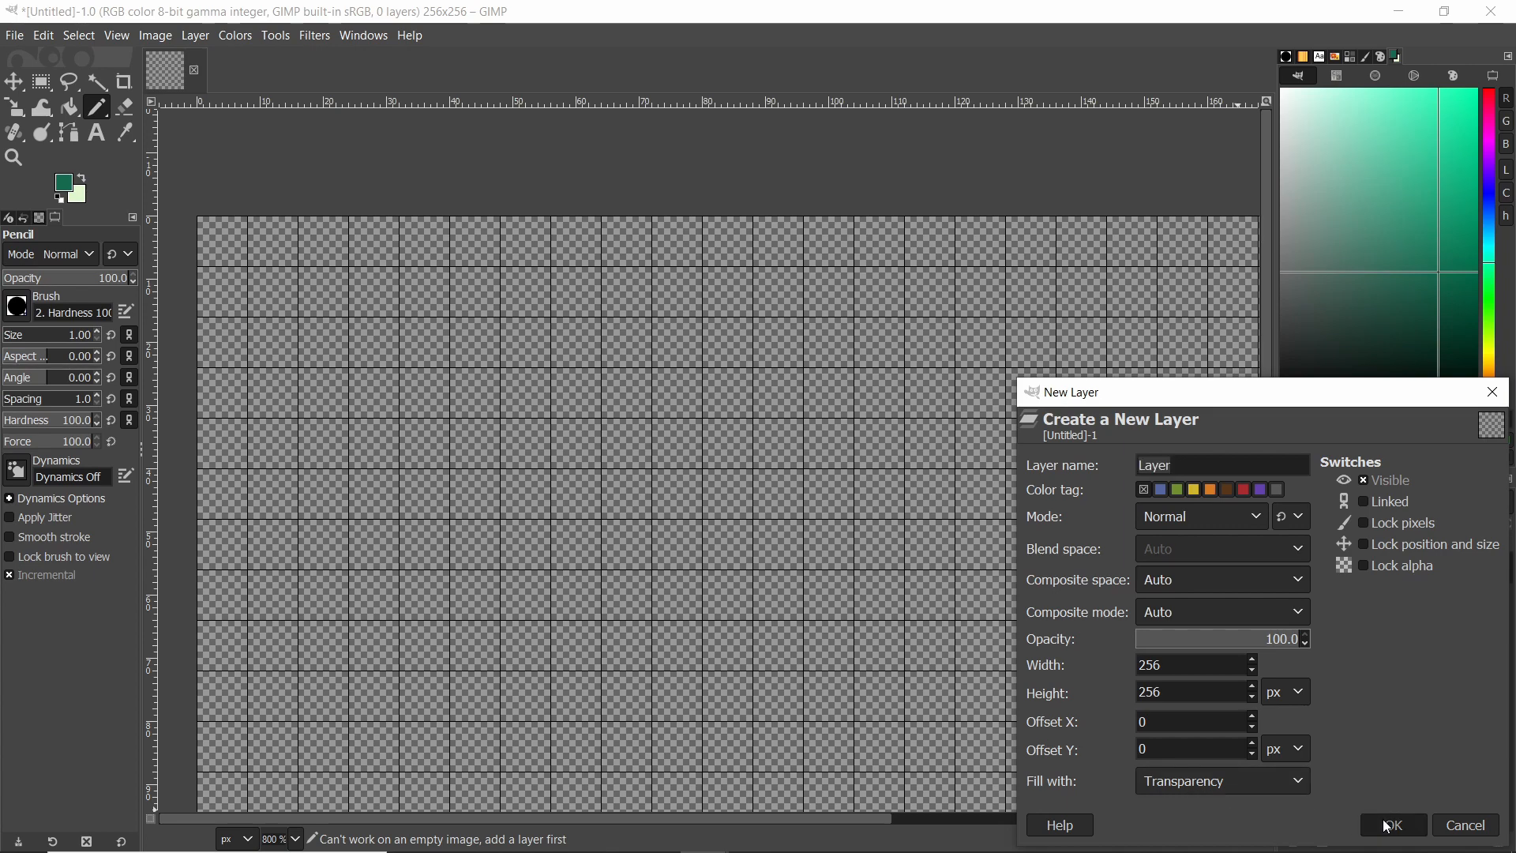
# Pick the light green 86c06d and pencil a straight-line rectangle outline four tiles wide and one tile tall.
pyautogui.keyDown('ctrl'); pyautogui.scroll(-1, 553, 321); pyautogui.keyUp('ctrl')
pyautogui.keyDown('ctrl'); pyautogui.scroll(-3, 539, 322); pyautogui.keyUp('ctrl')
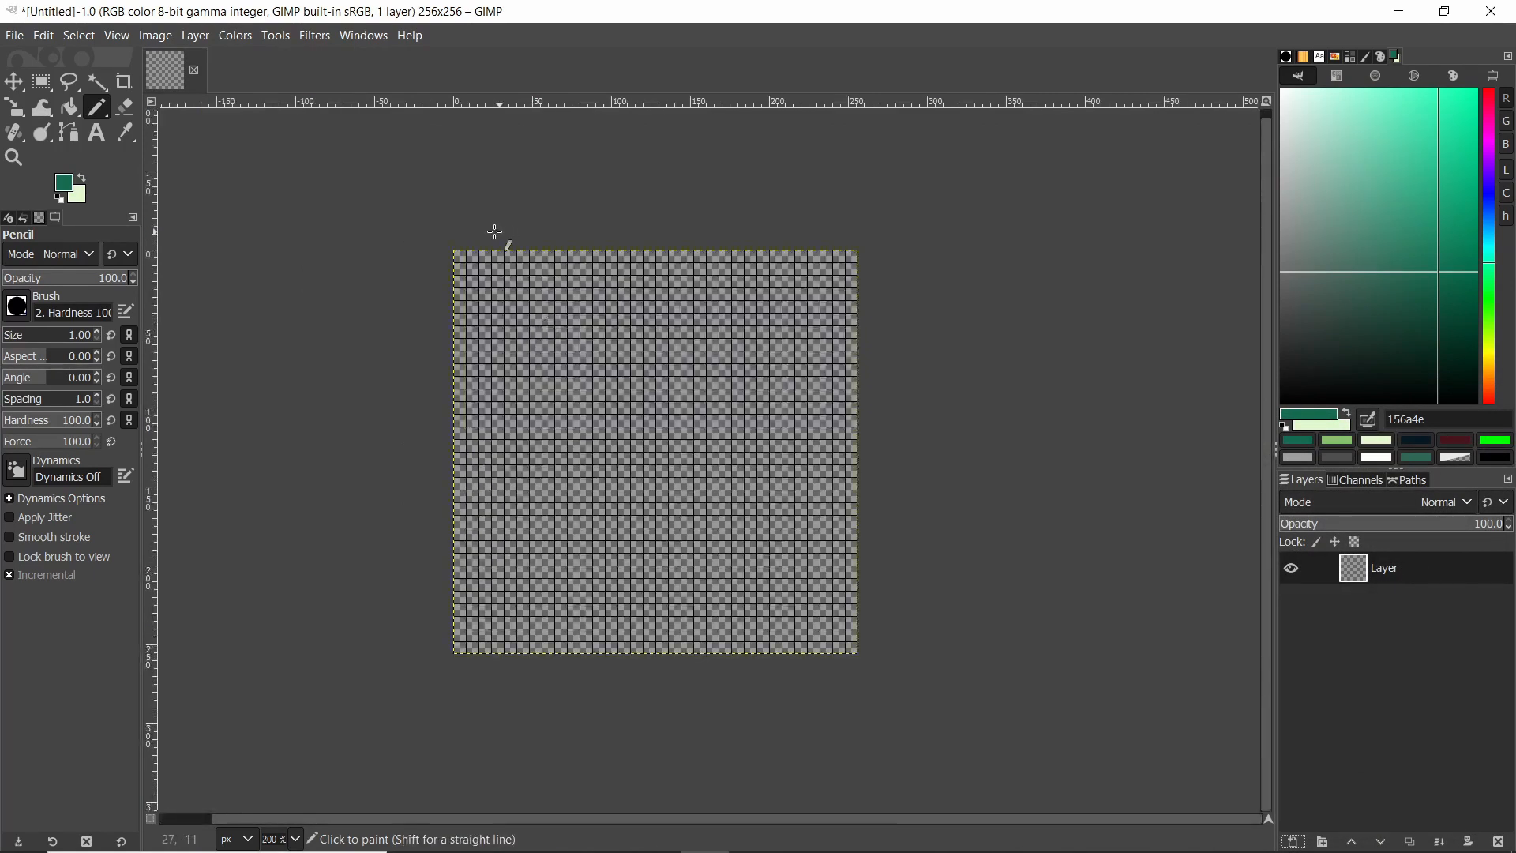
pyautogui.keyDown('ctrl'); pyautogui.scroll(4, 494, 232); pyautogui.keyUp('ctrl')
pyautogui.click(1343, 448)
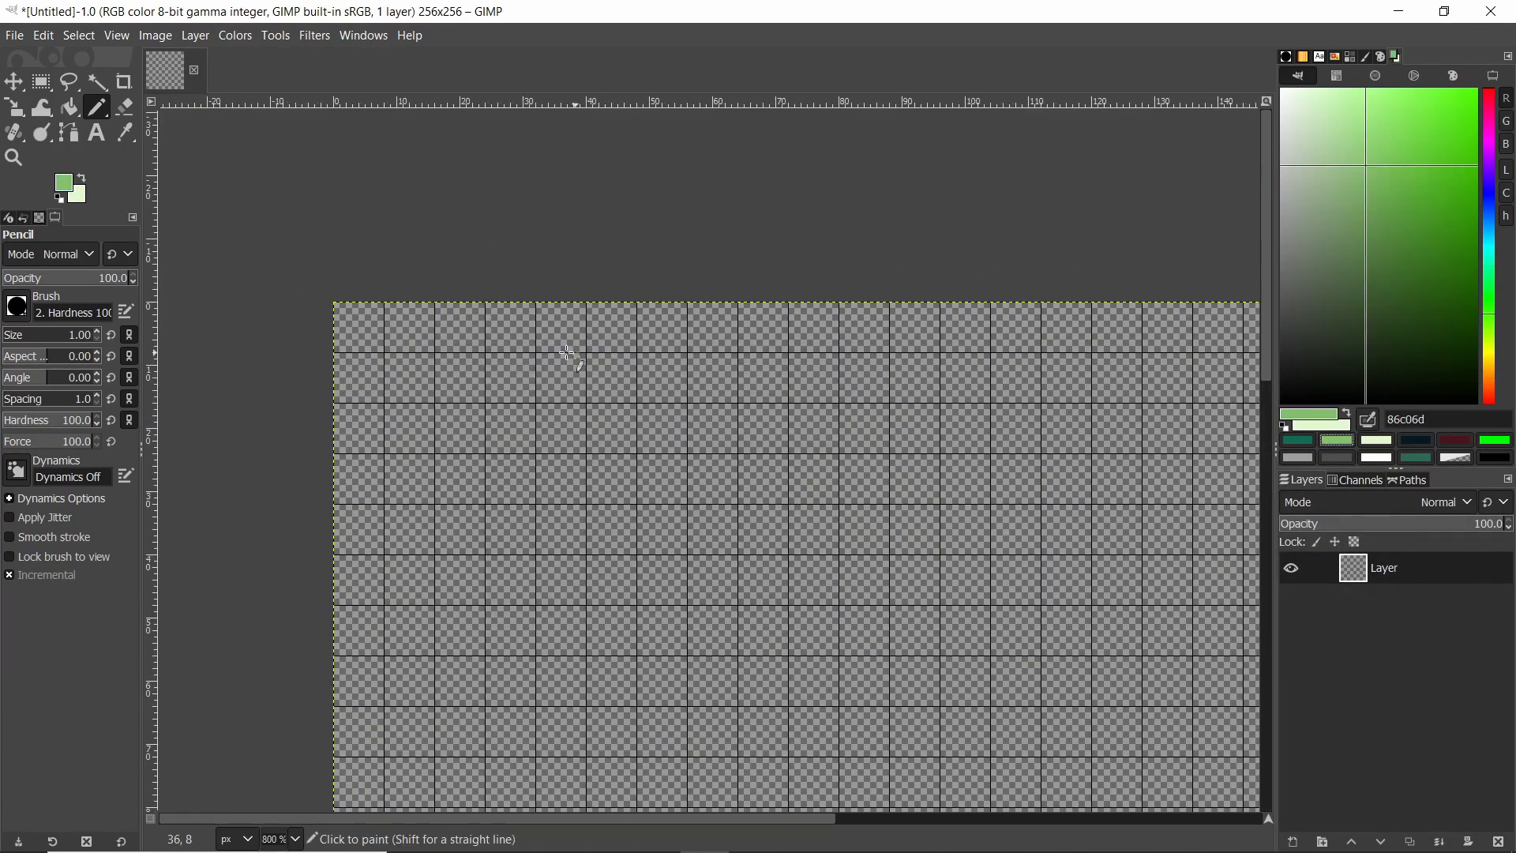
pyautogui.keyDown('ctrl'); pyautogui.scroll(4, 454, 362); pyautogui.keyUp('ctrl')
pyautogui.click(220, 349)
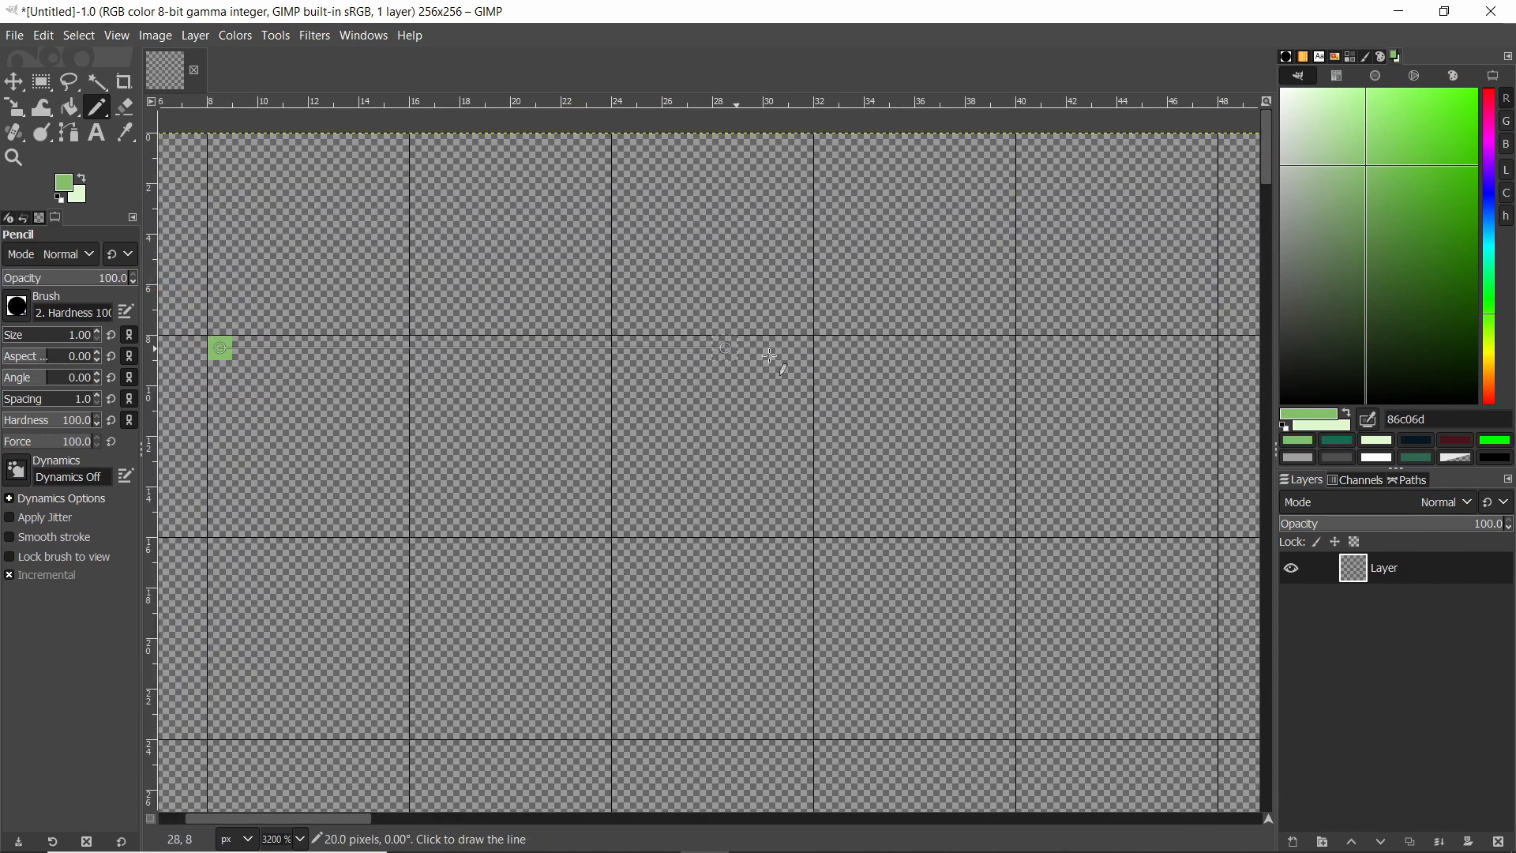
pyautogui.keyDown('shift'); pyautogui.click(1004, 350); pyautogui.keyUp('shift')
pyautogui.keyDown('shift'); pyautogui.click(1000, 527); pyautogui.keyUp('shift')
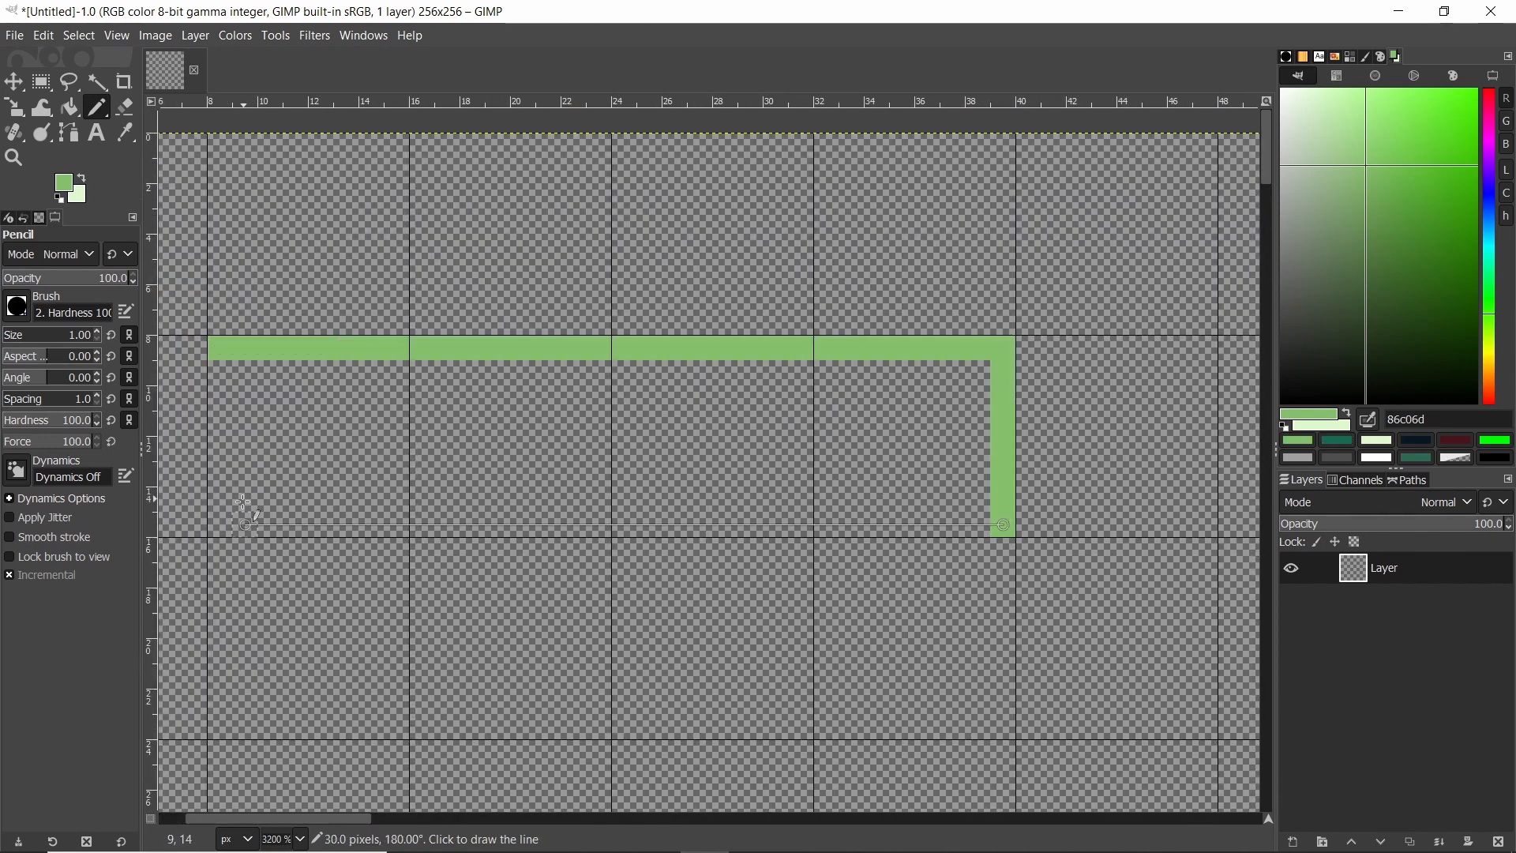
pyautogui.keyDown('shift'); pyautogui.click(220, 524); pyautogui.keyUp('shift')
pyautogui.keyDown('shift'); pyautogui.click(221, 370); pyautogui.keyUp('shift')
# Fill the rectangle's interior with the same light green using Bucket Fill.
pyautogui.hotkey('shift', 'b')
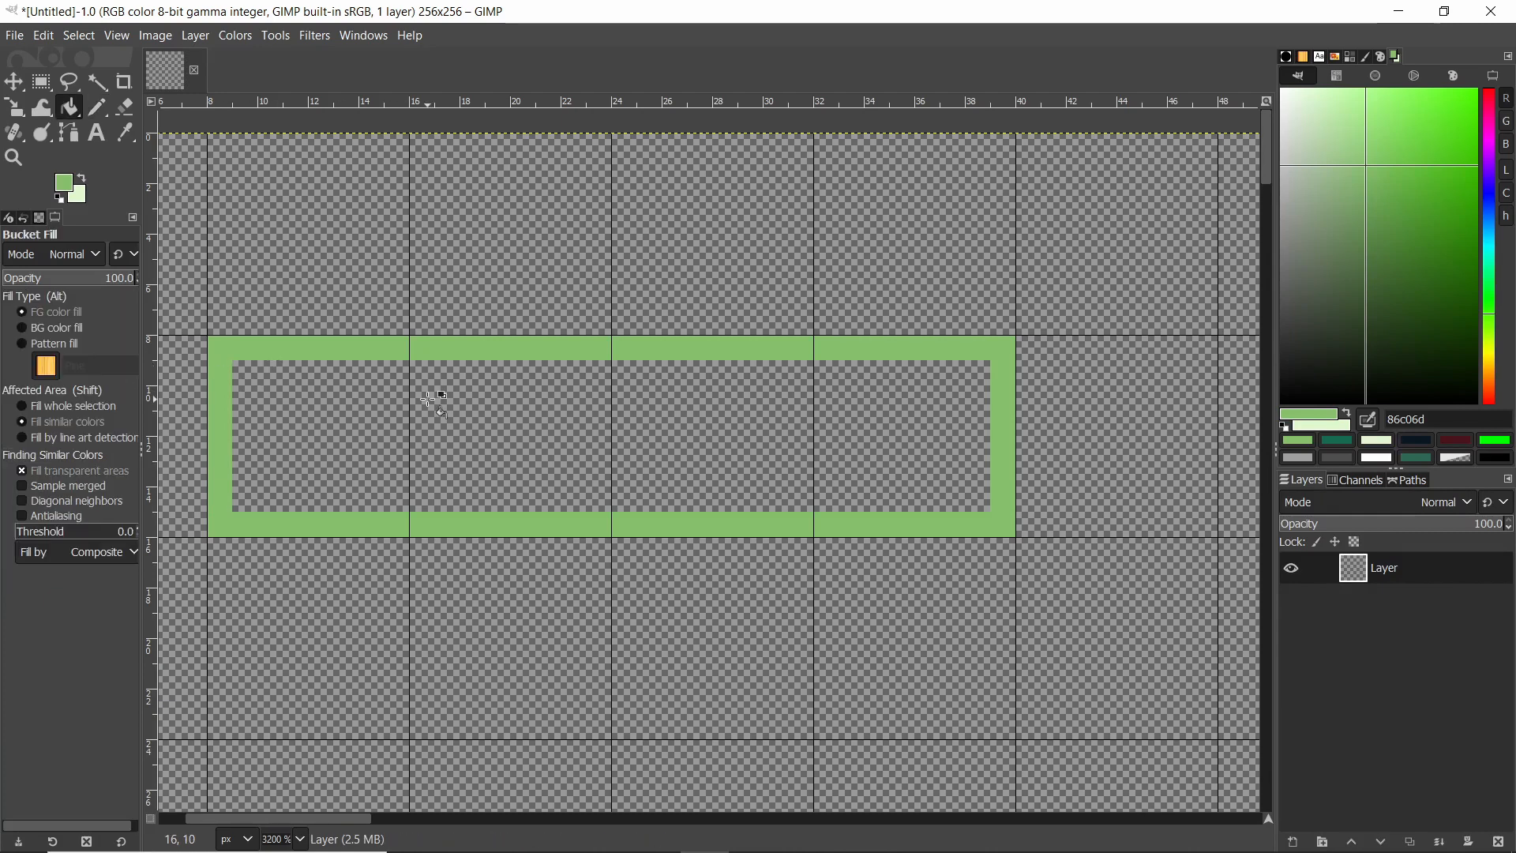
pyautogui.click(434, 392)
pyautogui.keyDown('ctrl'); pyautogui.scroll(2, 218, 381); pyautogui.keyUp('ctrl')
pyautogui.keyDown('ctrl'); pyautogui.scroll(-2, 491, 407); pyautogui.keyUp('ctrl')
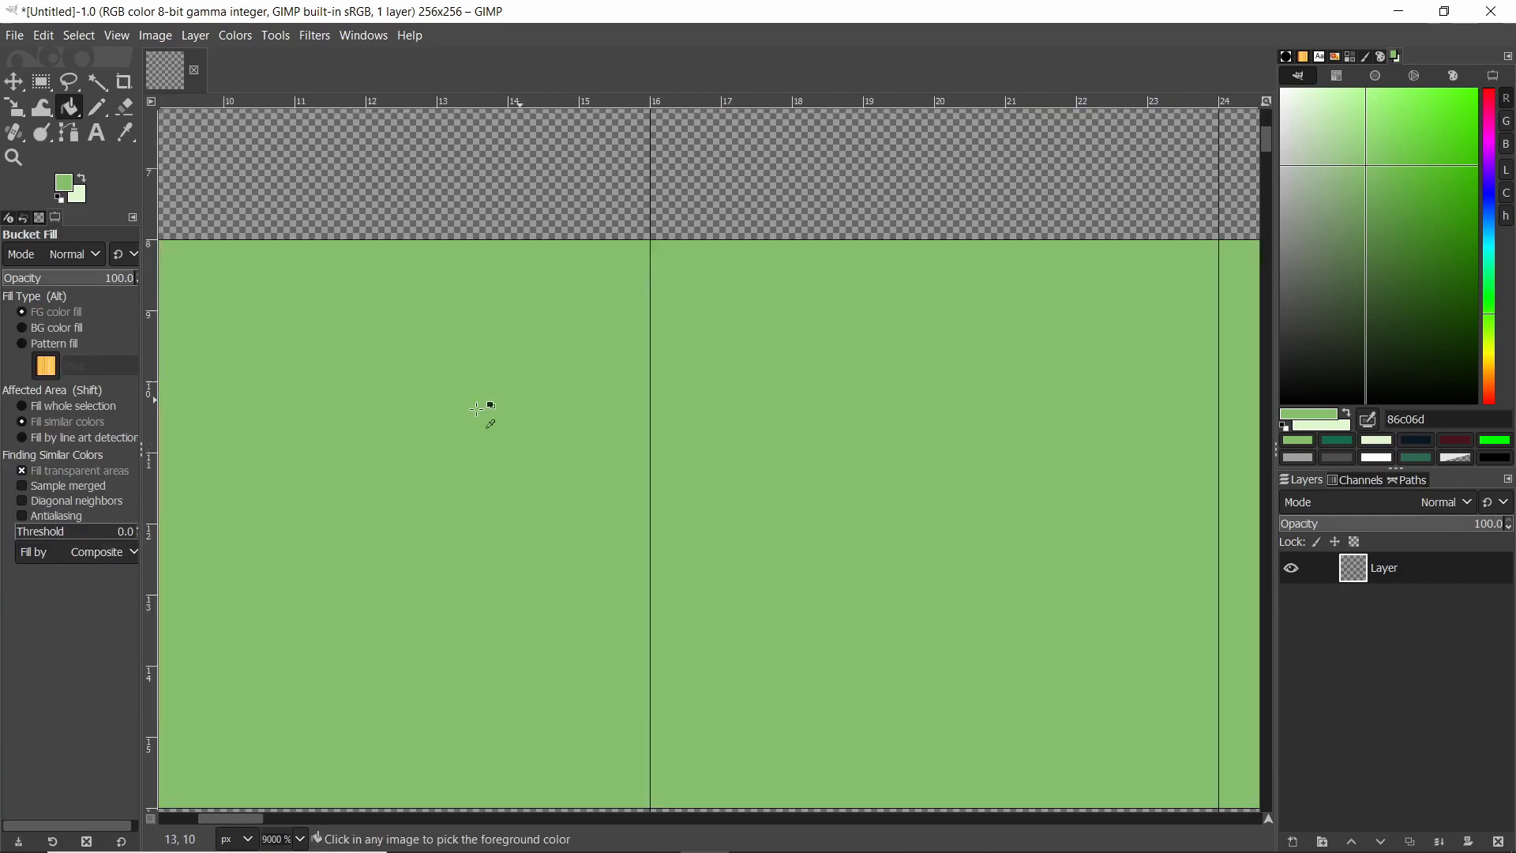
# Pick dark green 306850 and pencil a short vertical bar and a small square in the rectangle's second tile.
pyautogui.press('n')
pyautogui.click(1379, 442)
pyautogui.keyDown('ctrl'); pyautogui.scroll(1, 651, 451); pyautogui.keyUp('ctrl')
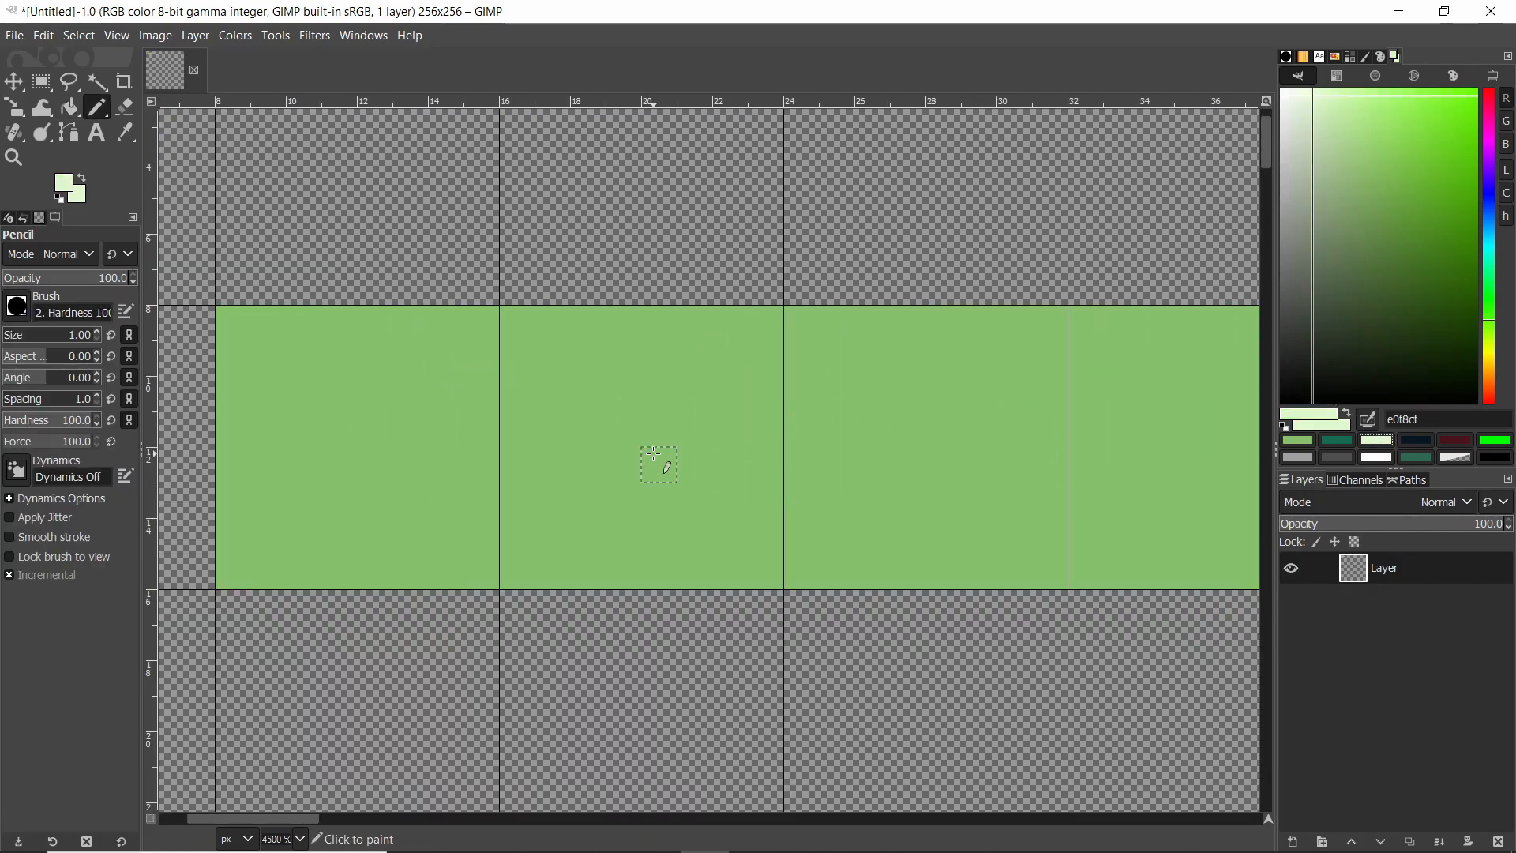
pyautogui.click(1424, 460)
pyautogui.keyDown('ctrl'); pyautogui.scroll(1, 673, 493); pyautogui.keyUp('ctrl')
pyautogui.moveTo(565, 427); pyautogui.dragTo(558, 444)
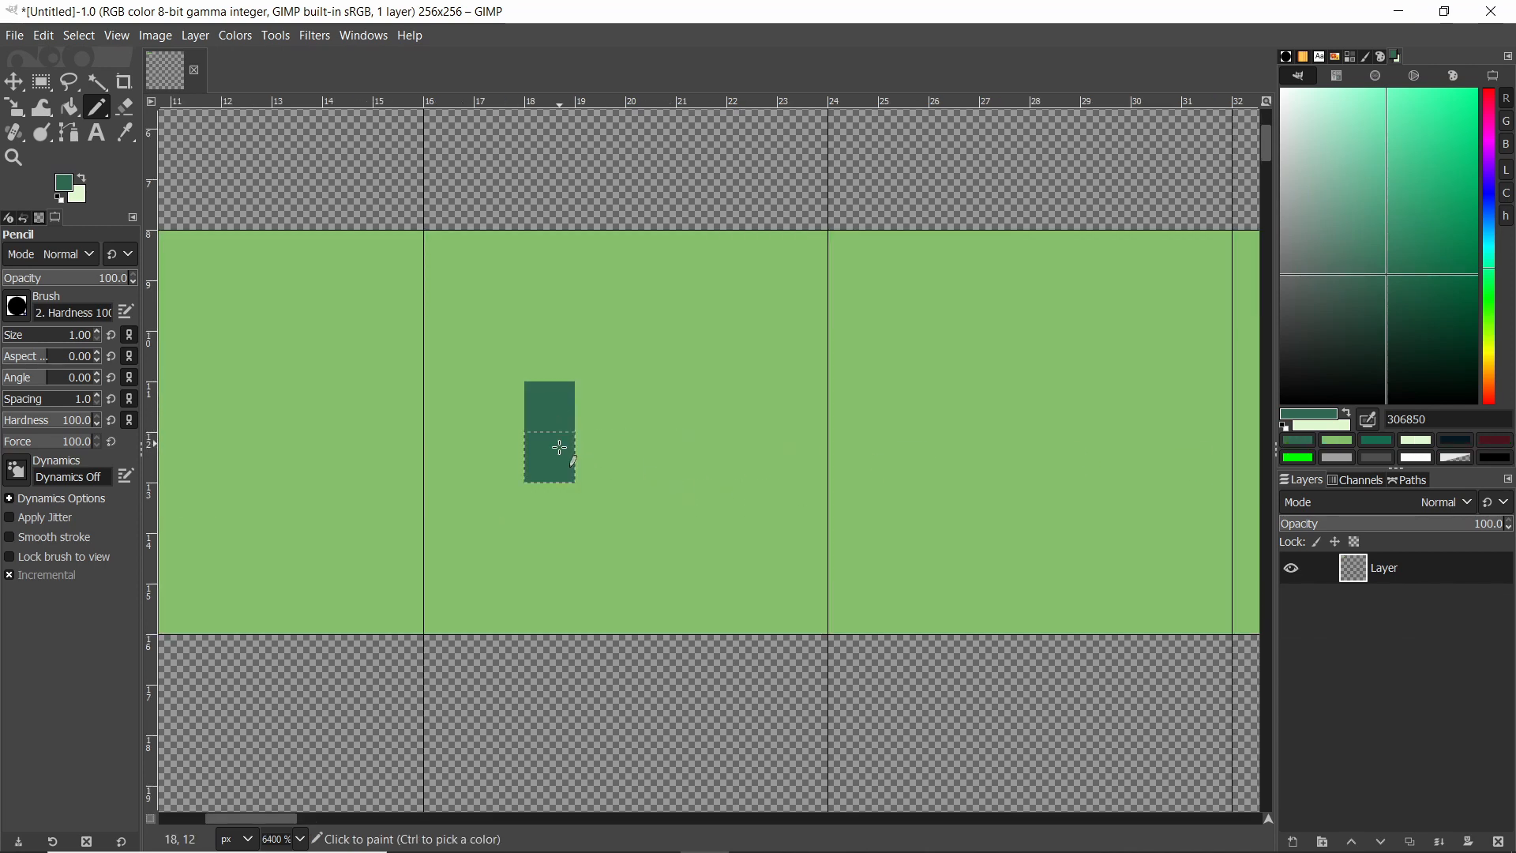
pyautogui.click(650, 458)
# Pencil a short and a tall dark green vertical bar in the rectangle's third tile.
pyautogui.keyDown('ctrl'); pyautogui.scroll(-3, 668, 490); pyautogui.keyUp('ctrl')
pyautogui.keyDown('ctrl'); pyautogui.scroll(3, 879, 503); pyautogui.keyUp('ctrl')
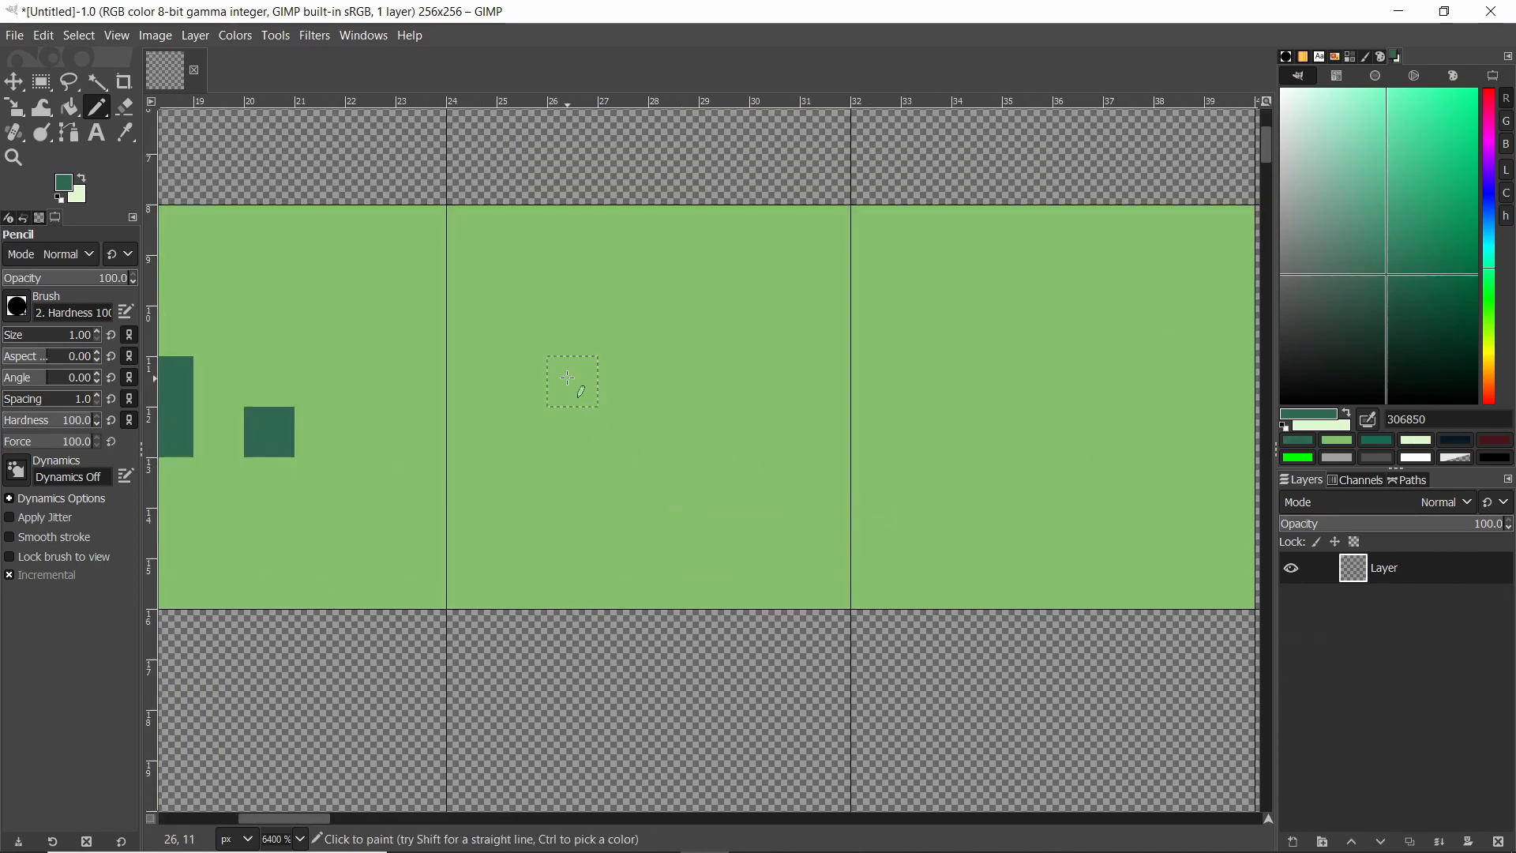
pyautogui.moveTo(573, 371); pyautogui.dragTo(575, 446)
pyautogui.moveTo(673, 278); pyautogui.dragTo(673, 442)
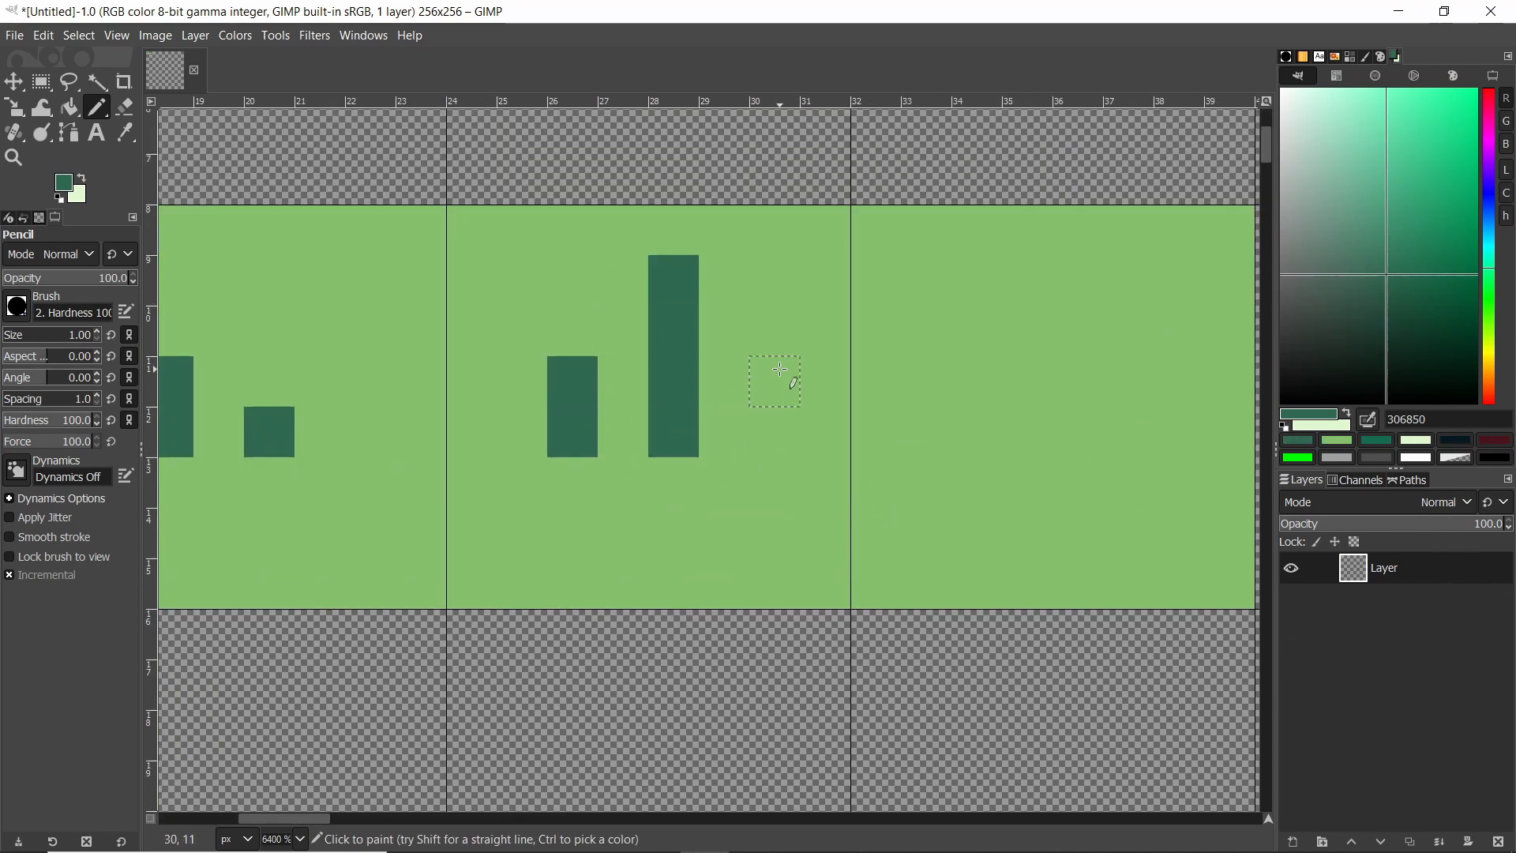
pyautogui.moveTo(780, 369); pyautogui.dragTo(784, 446)
pyautogui.keyDown('ctrl'); pyautogui.scroll(-5, 837, 411); pyautogui.keyUp('ctrl')
pyautogui.keyDown('ctrl'); pyautogui.scroll(3, 877, 395); pyautogui.keyUp('ctrl')
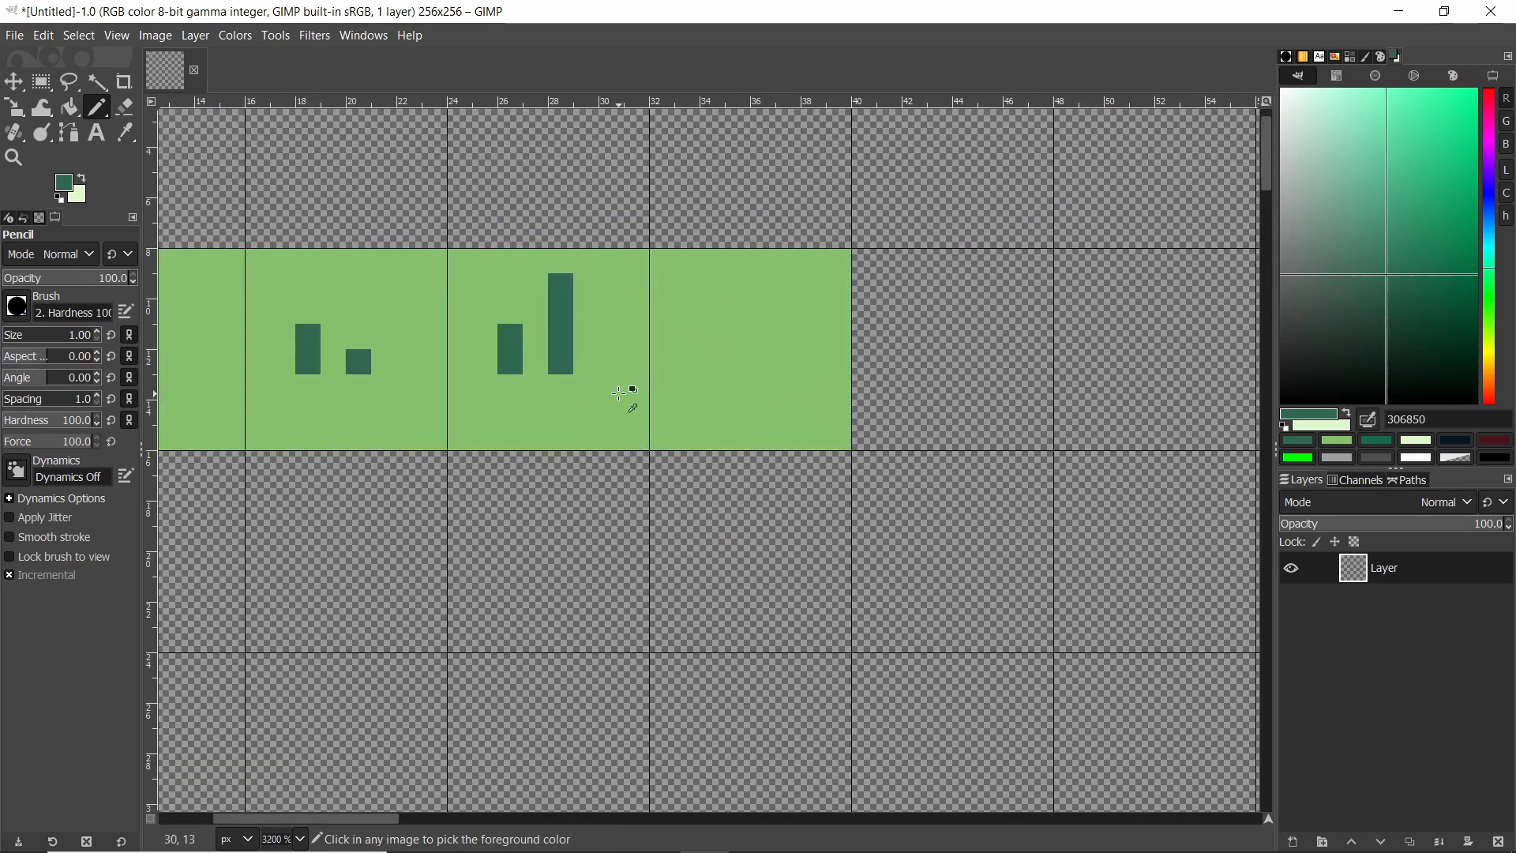
pyautogui.hotkey('ctrl', 'z')
pyautogui.hotkey('ctrl', 'z')
pyautogui.moveTo(511, 423); pyautogui.dragTo(511, 377)
pyautogui.moveTo(561, 423); pyautogui.dragTo(561, 323)
pyautogui.click(750, 370)
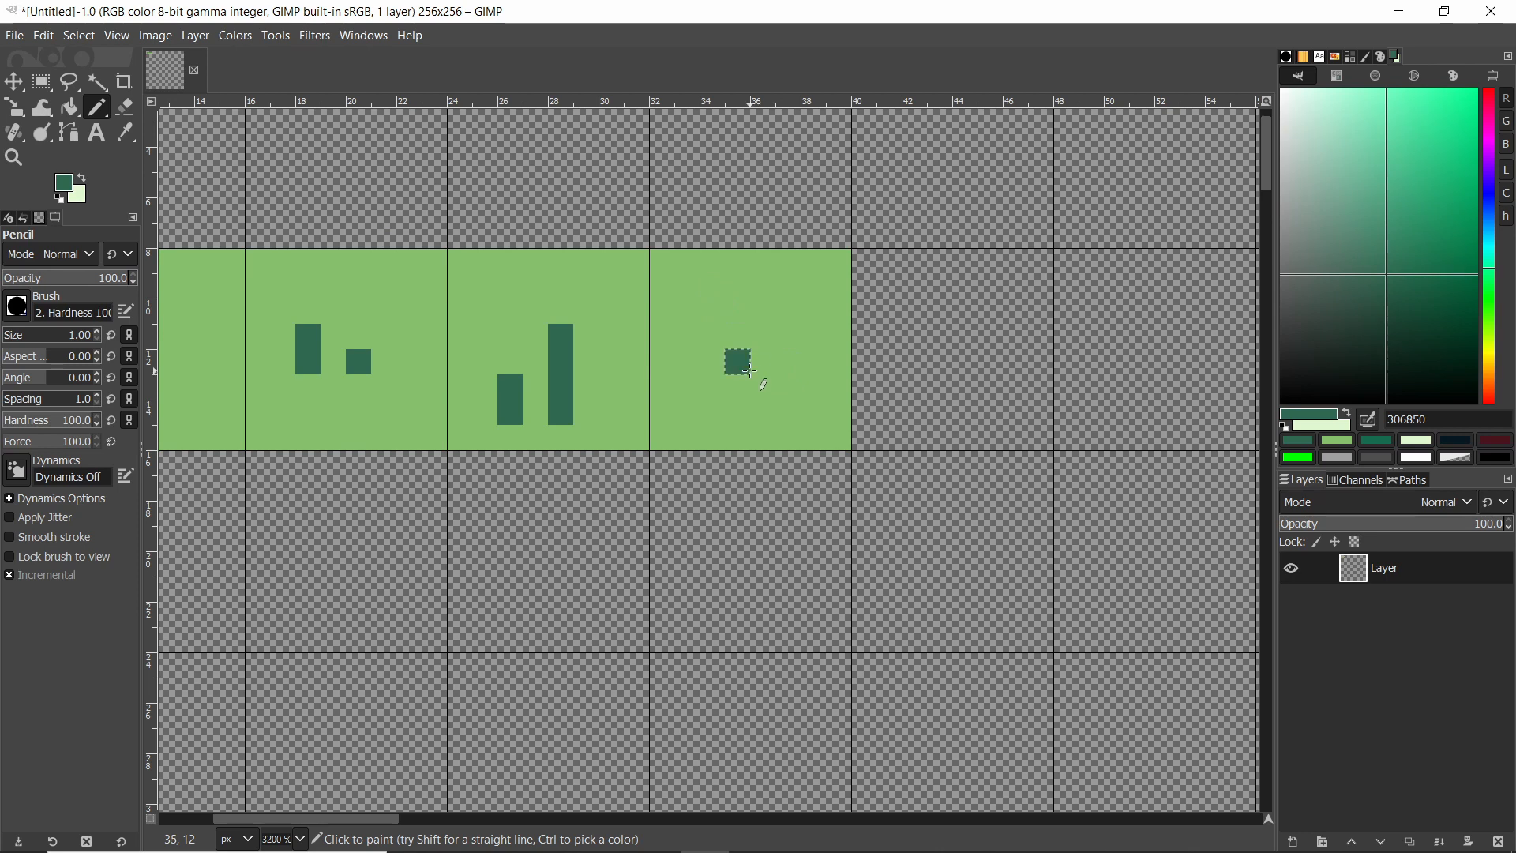
pyautogui.hotkey('ctrl', 'z')
pyautogui.click(789, 336)
pyautogui.click(763, 311)
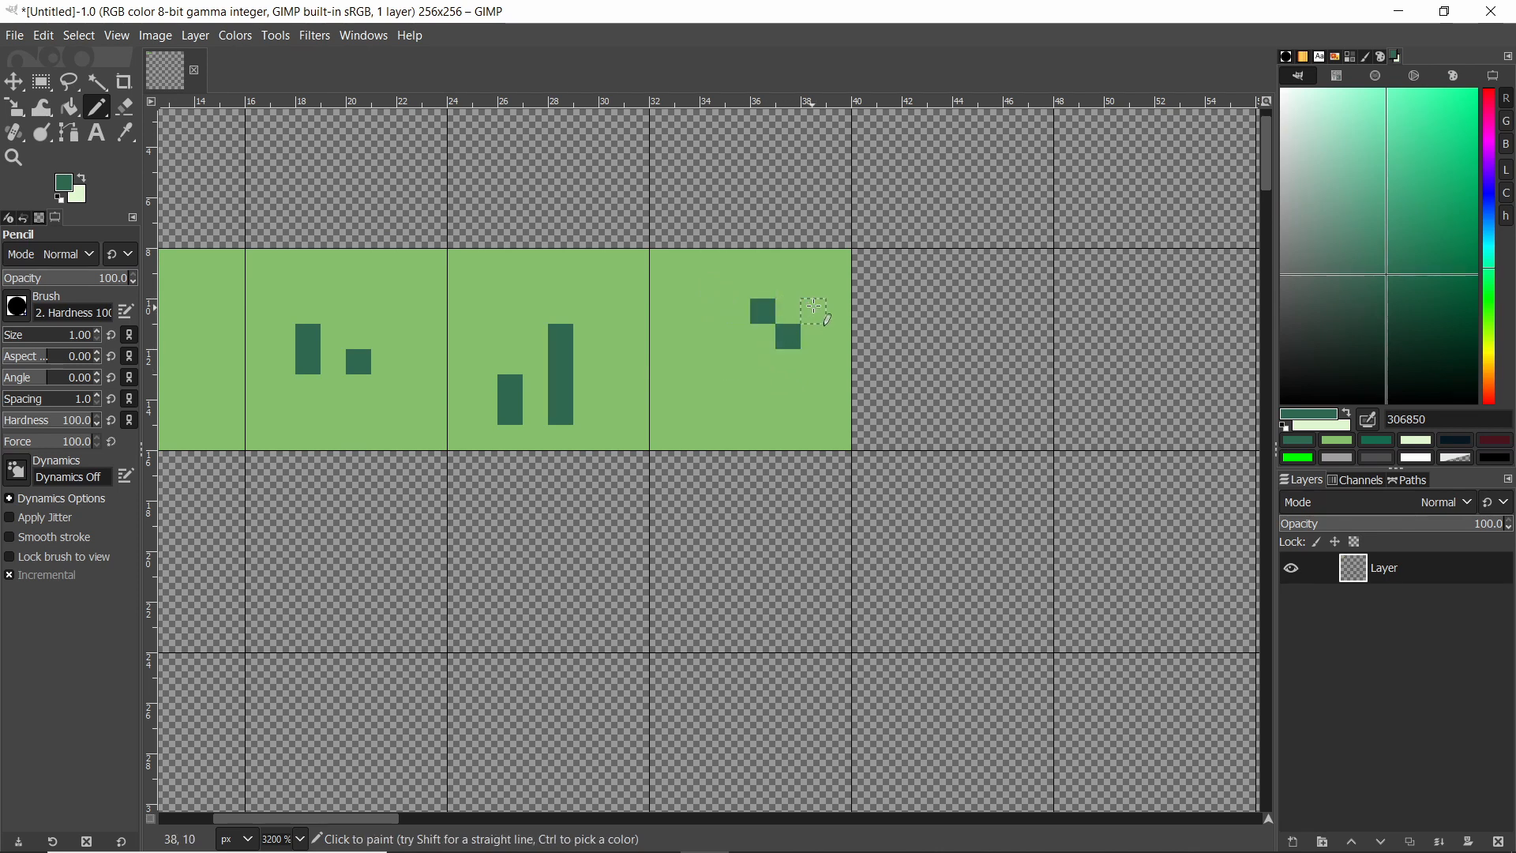
pyautogui.moveTo(815, 309); pyautogui.dragTo(816, 286)
pyautogui.hotkey('ctrl', 'z')
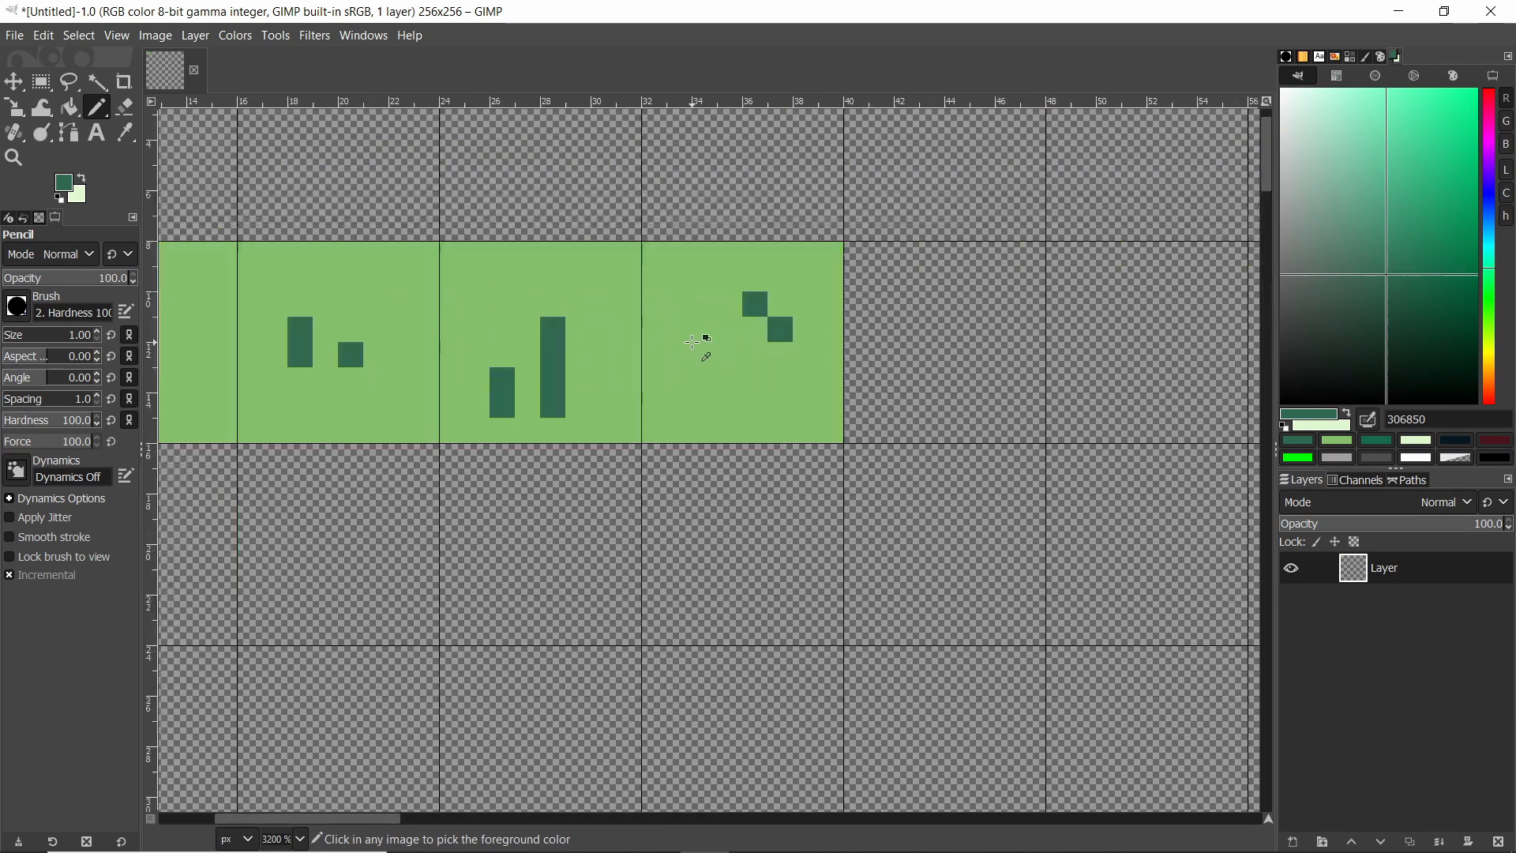
pyautogui.keyDown('ctrl'); pyautogui.scroll(1, 693, 342); pyautogui.keyUp('ctrl')
pyautogui.click(820, 356)
pyautogui.hotkey('ctrl', 'z')
pyautogui.hotkey('ctrl', 'z')
pyautogui.hotkey('ctrl', 'z')
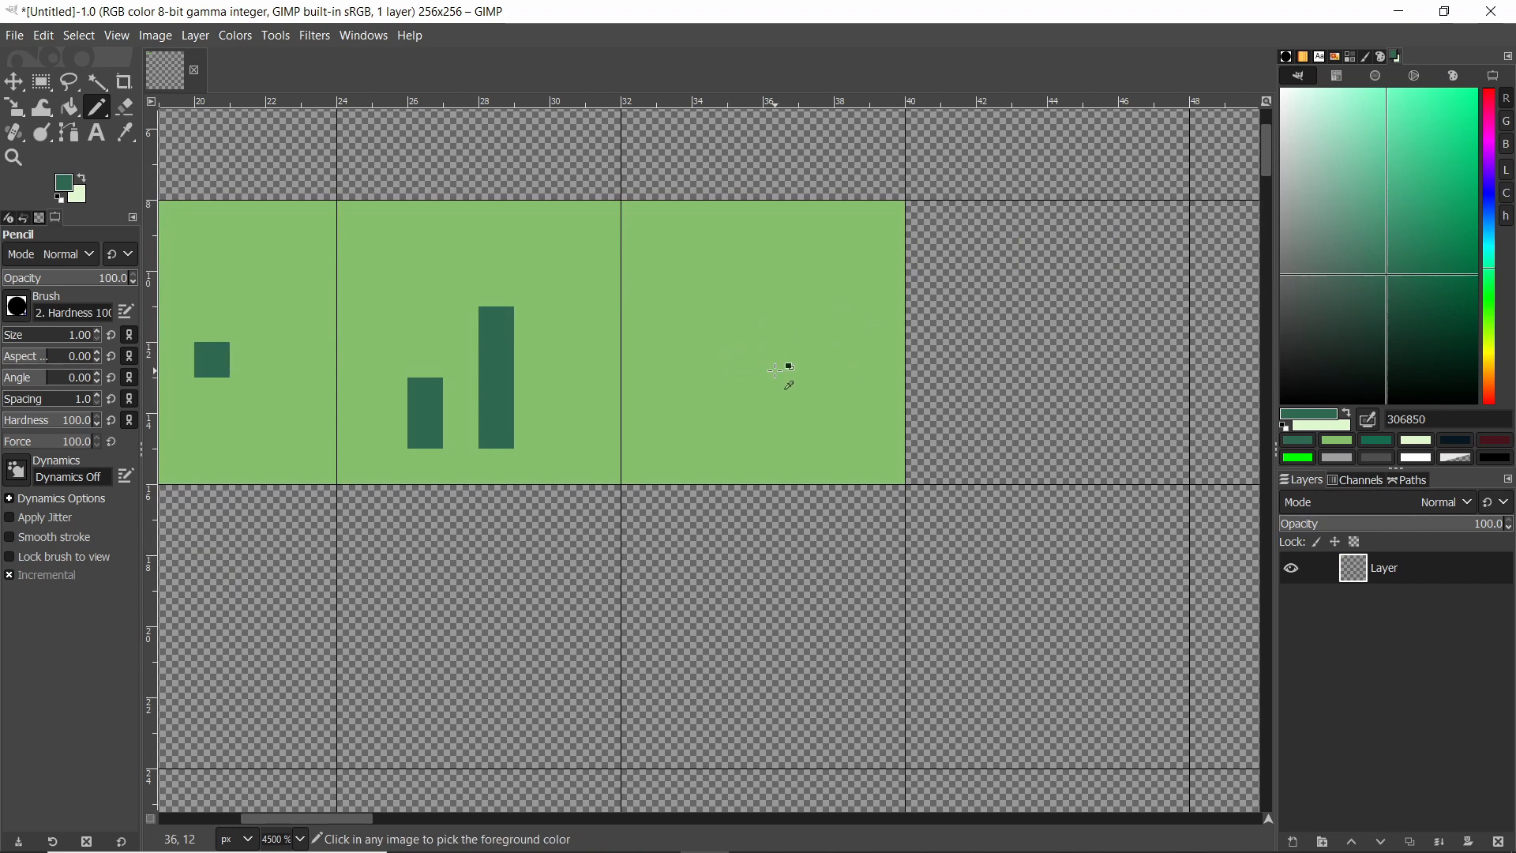
pyautogui.hotkey('ctrl', 'z')
# Pencil two short dark green bars and a small square in the rectangle's fourth tile.
pyautogui.keyDown('ctrl'); pyautogui.scroll(3, 469, 374); pyautogui.keyUp('ctrl')
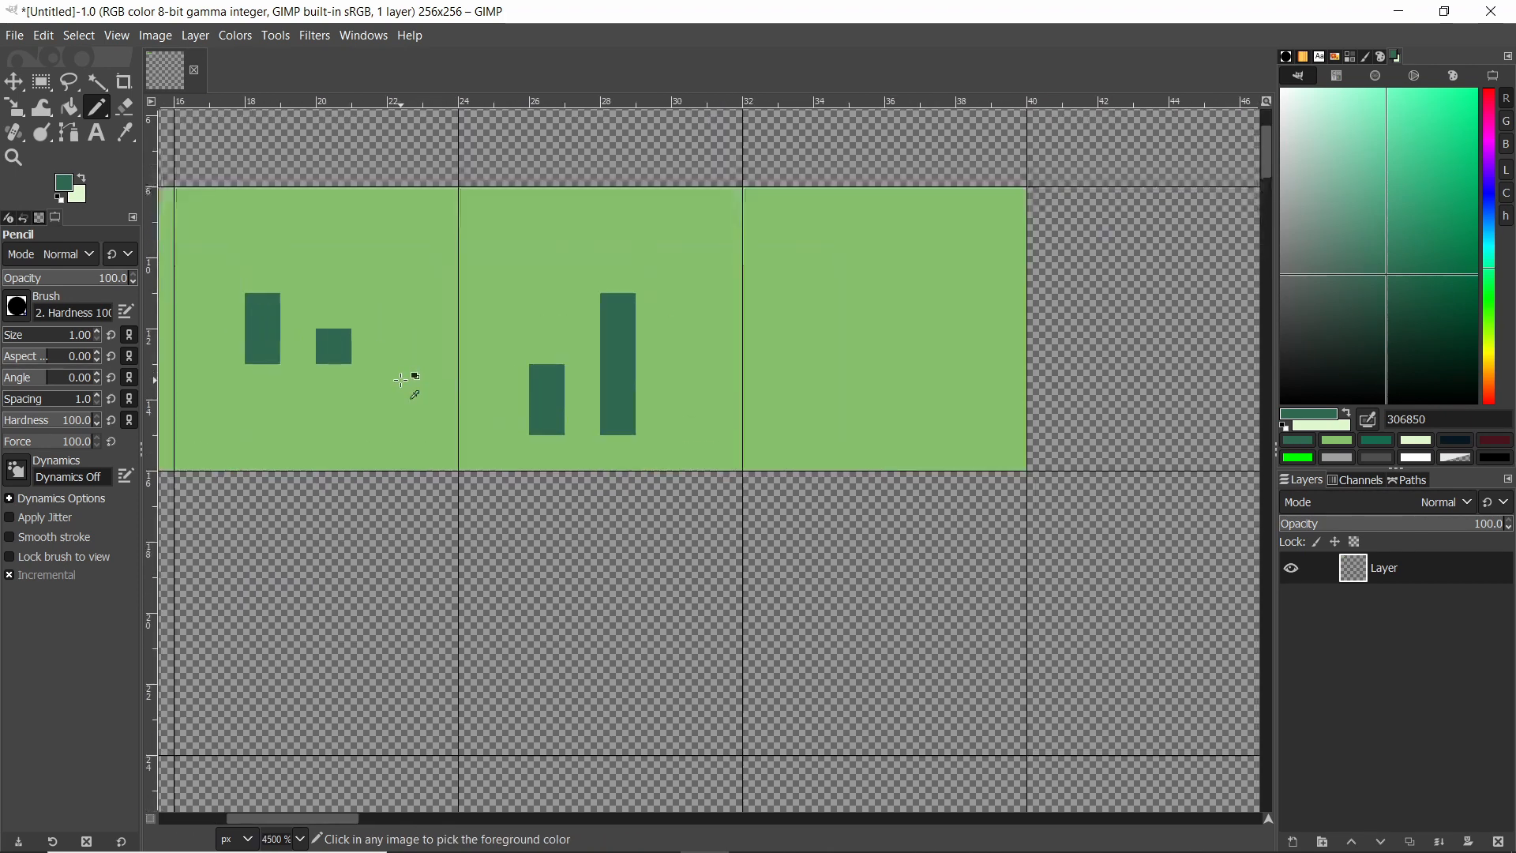
pyautogui.moveTo(895, 373); pyautogui.dragTo(892, 350)
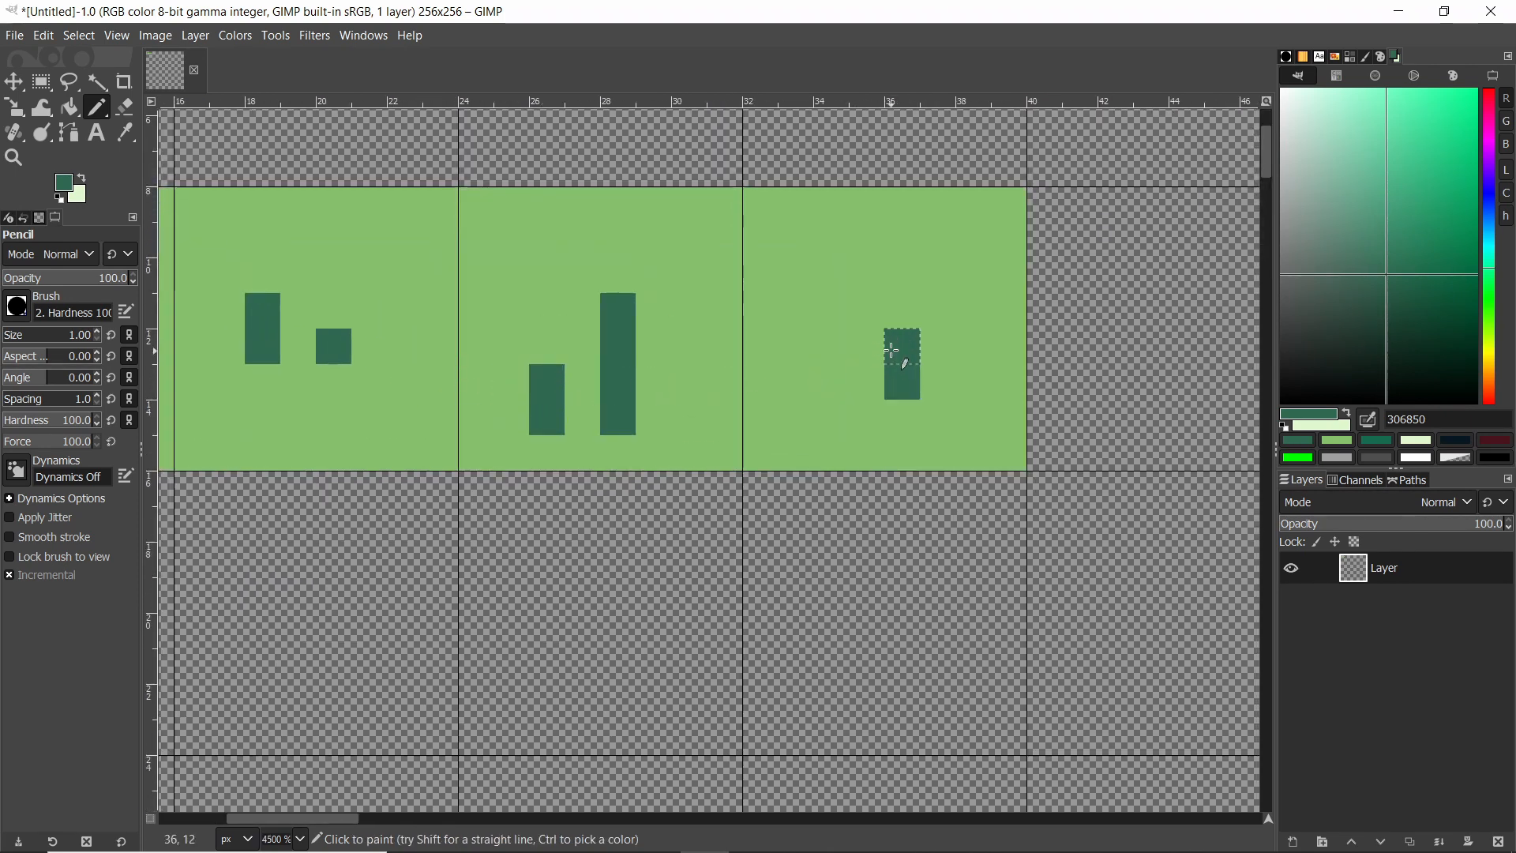
pyautogui.click(867, 304)
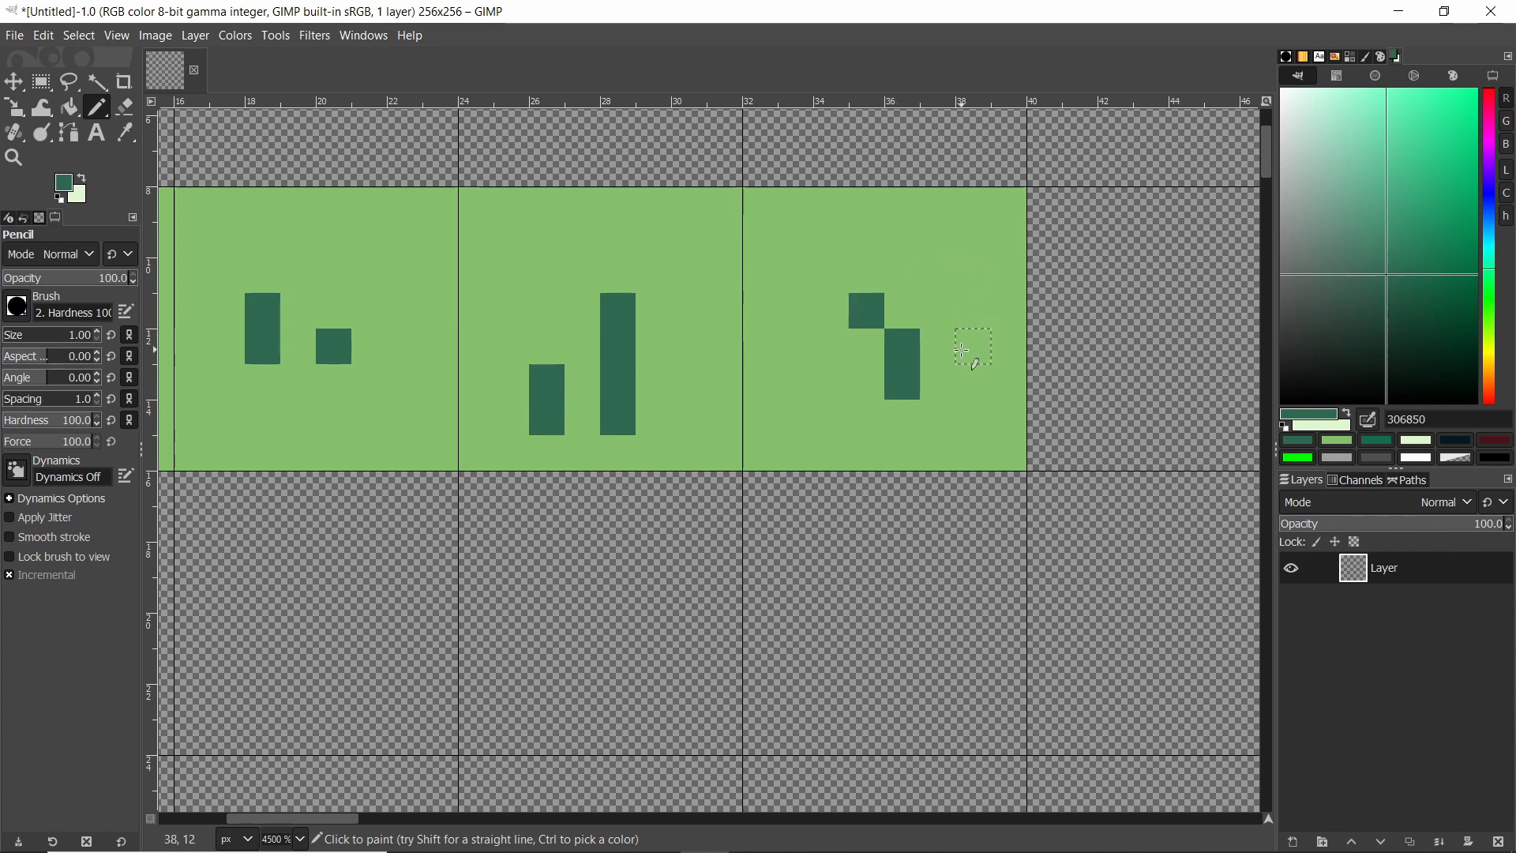
pyautogui.moveTo(964, 376); pyautogui.dragTo(974, 268)
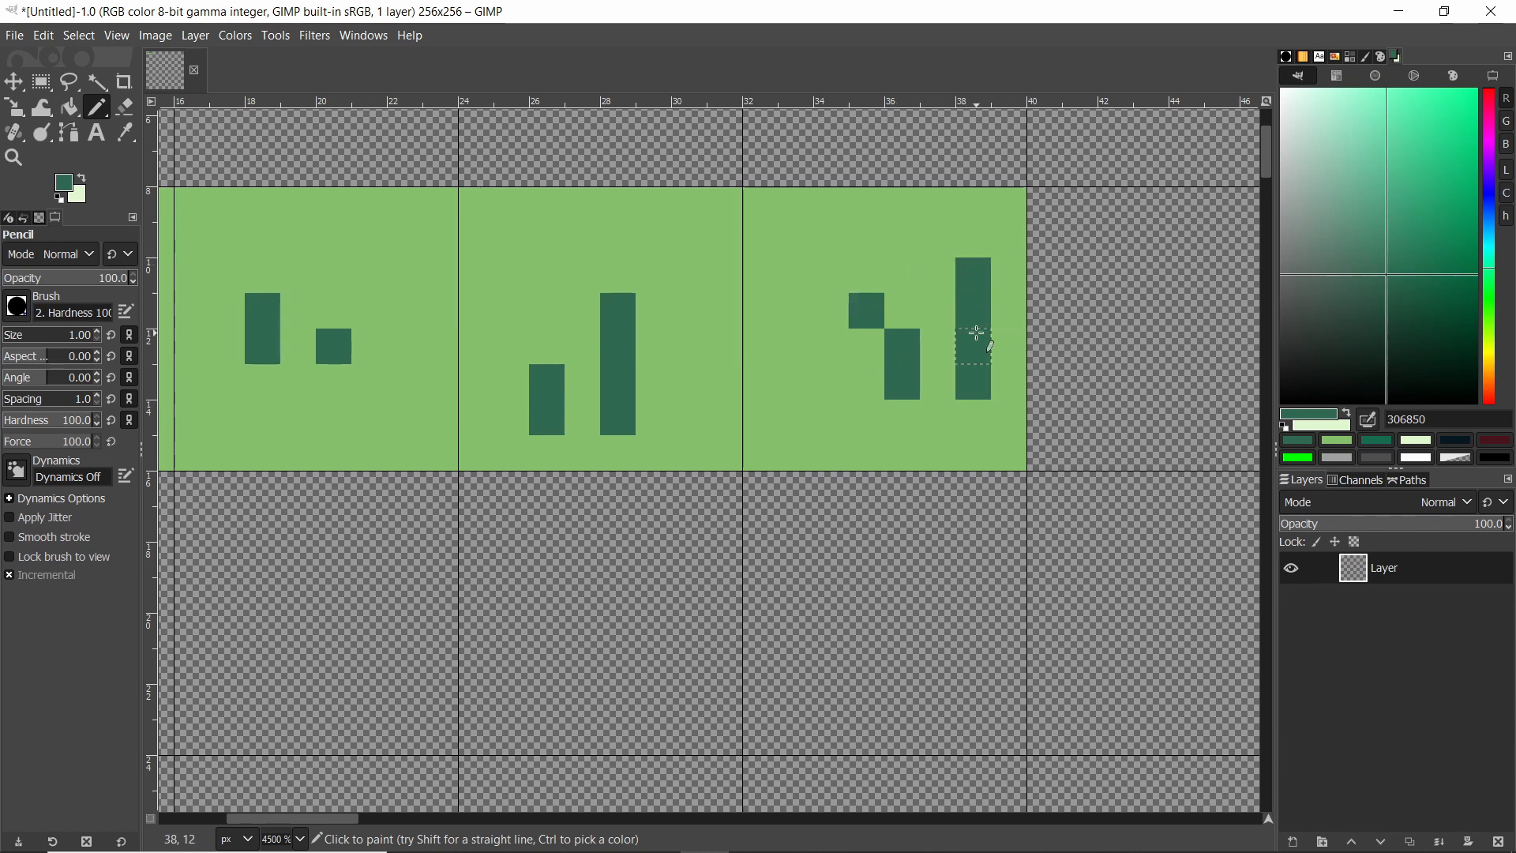
pyautogui.hotkey('ctrl', 'z')
pyautogui.moveTo(798, 382); pyautogui.dragTo(802, 237)
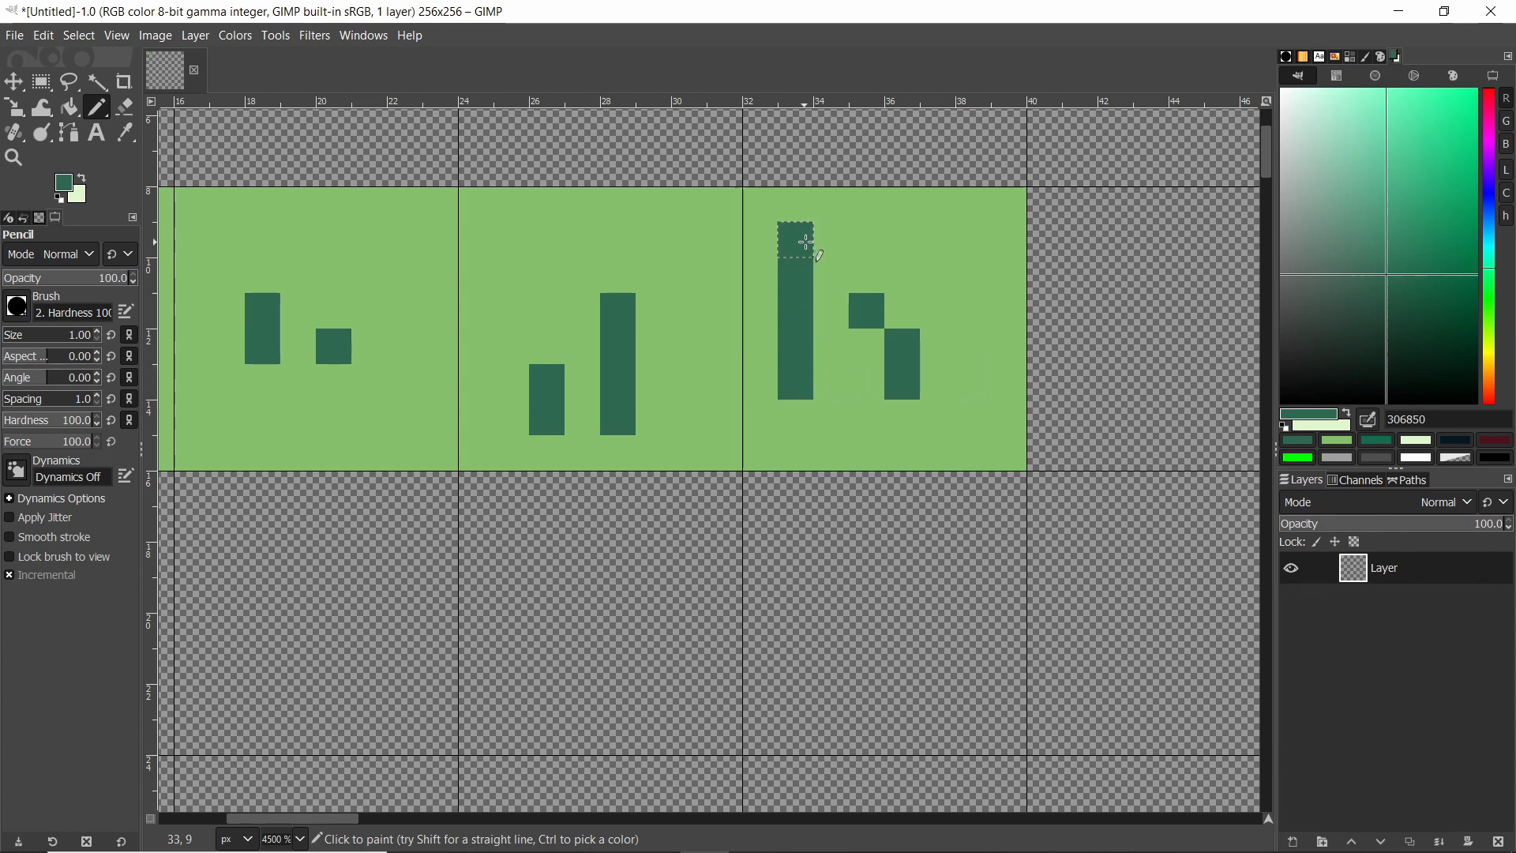
pyautogui.keyDown('ctrl'); pyautogui.scroll(-3, 961, 304); pyautogui.keyUp('ctrl')
pyautogui.hotkey('ctrl', 'z')
pyautogui.keyDown('ctrl'); pyautogui.scroll(2, 903, 301); pyautogui.keyUp('ctrl')
pyautogui.moveTo(892, 362); pyautogui.dragTo(891, 332)
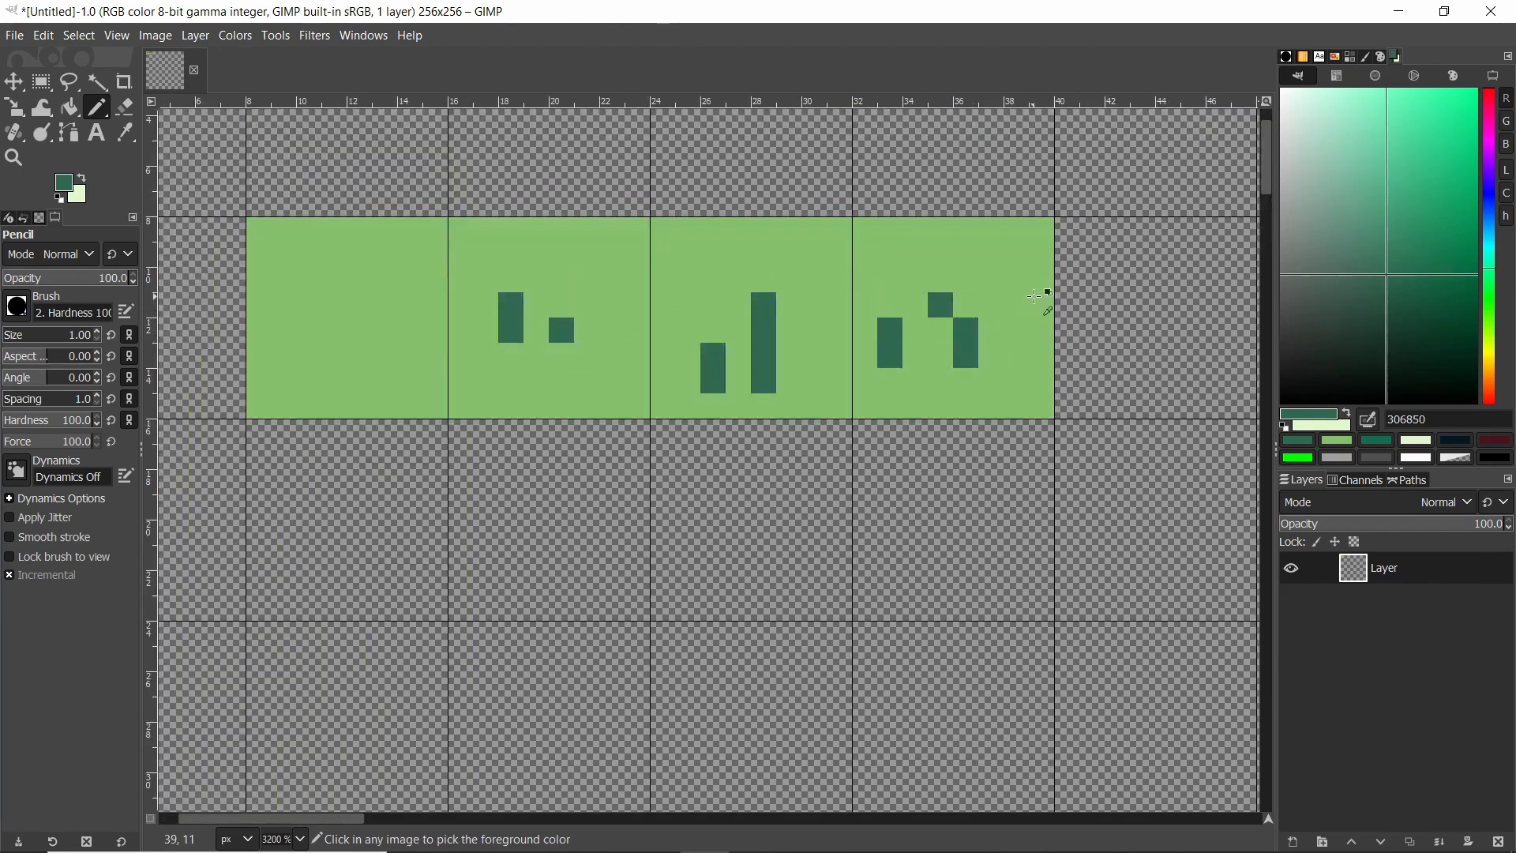
# Pick the pale green e0f8cf and pencil a rounded square outline about 20 px wide below the strip.
pyautogui.keyDown('ctrl'); pyautogui.scroll(-2, 1058, 297); pyautogui.keyUp('ctrl')
pyautogui.keyDown('ctrl'); pyautogui.scroll(-3, 1063, 296); pyautogui.keyUp('ctrl')
pyautogui.keyDown('ctrl'); pyautogui.scroll(2, 995, 316); pyautogui.keyUp('ctrl')
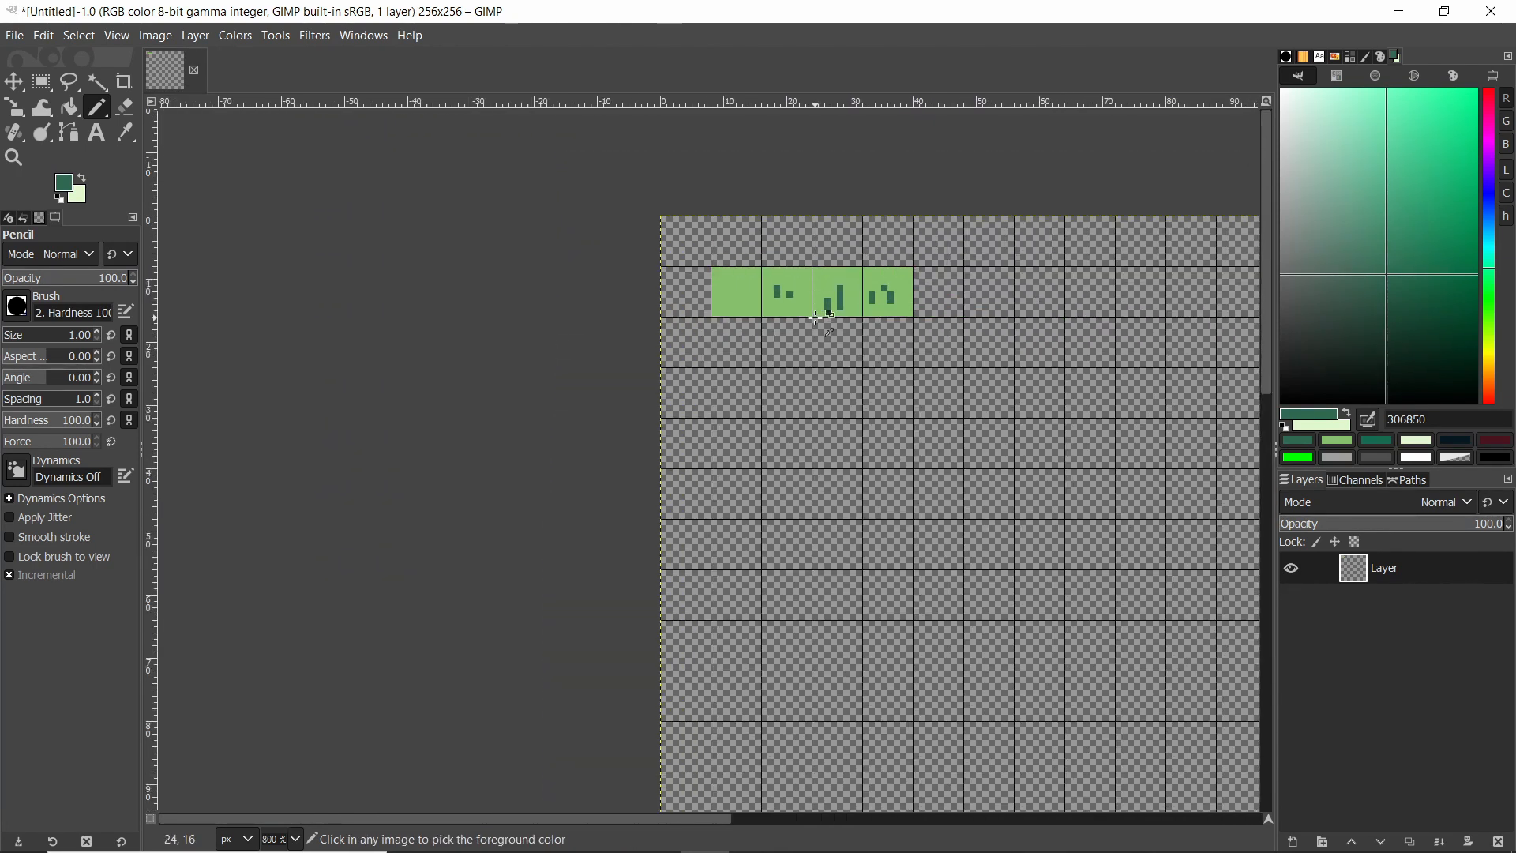
pyautogui.keyDown('ctrl'); pyautogui.scroll(1, 967, 335); pyautogui.keyUp('ctrl')
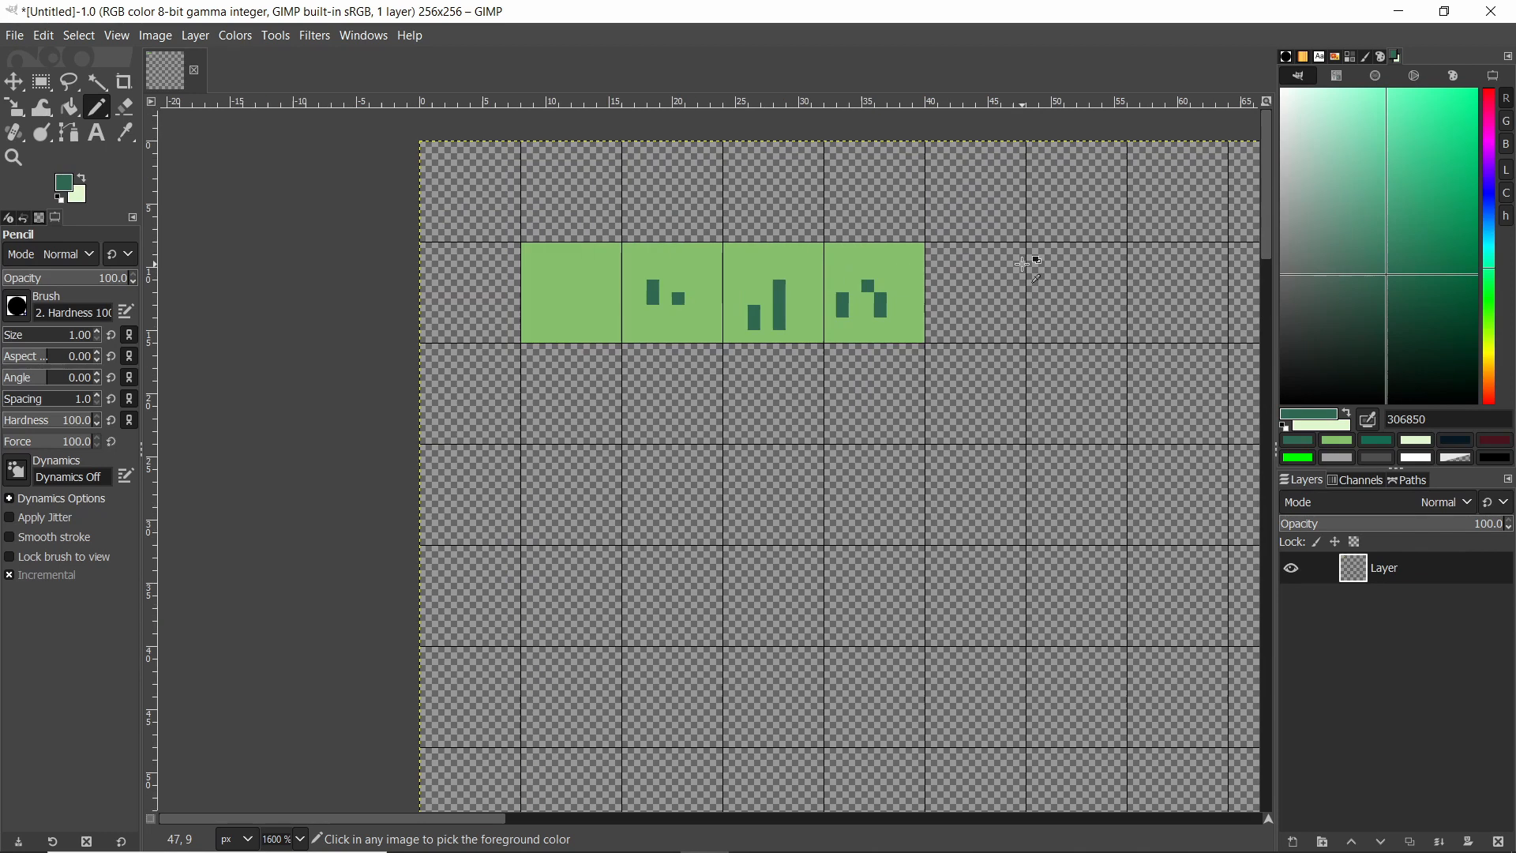
pyautogui.click(1417, 440)
pyautogui.keyDown('ctrl'); pyautogui.scroll(1, 827, 484); pyautogui.keyUp('ctrl')
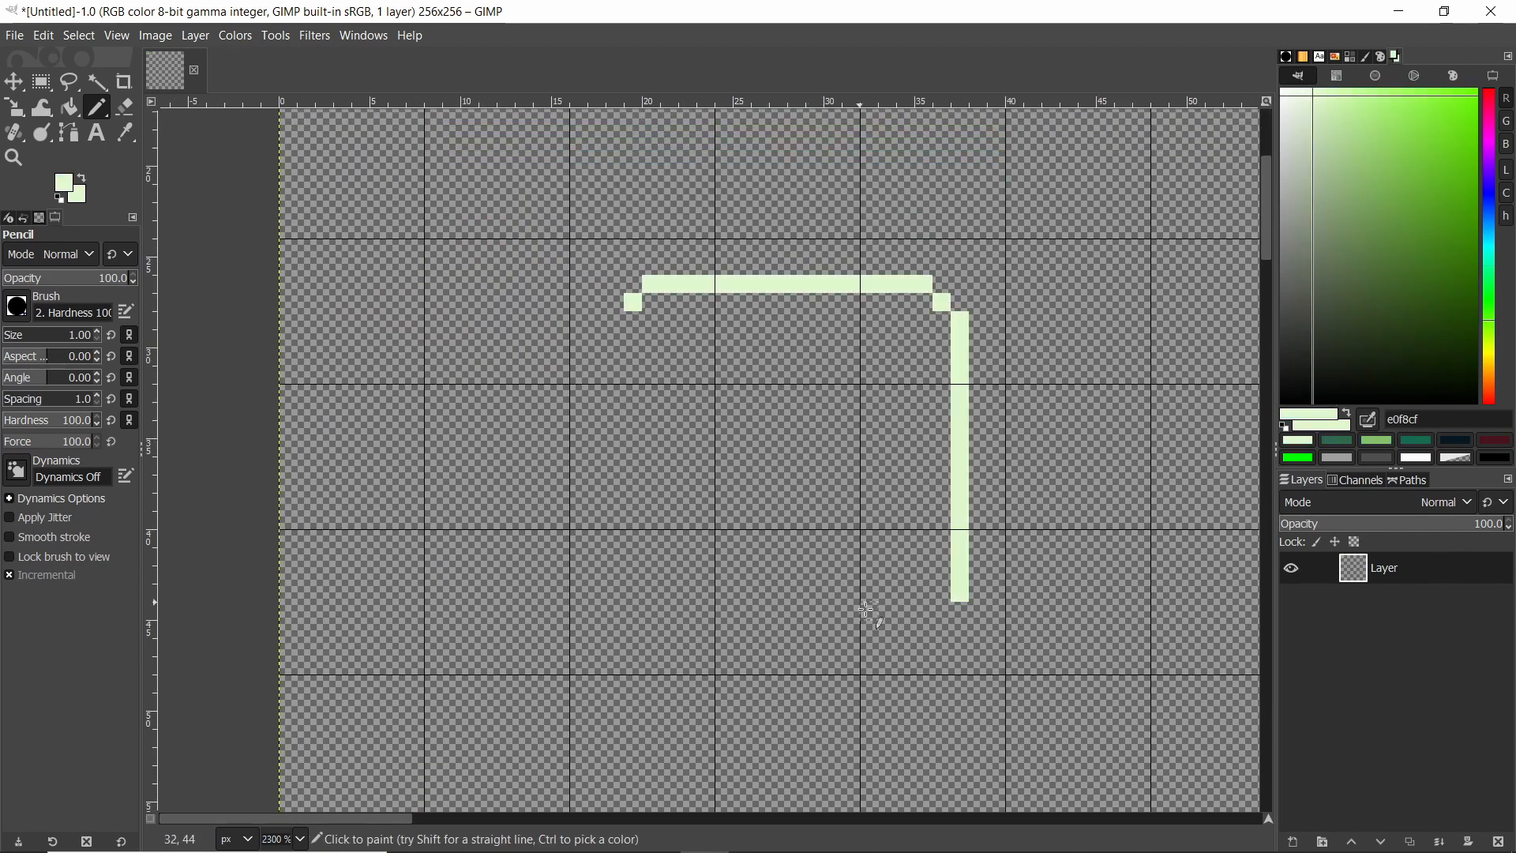
pyautogui.hotkey('ctrl', 'z')
pyautogui.moveTo(908, 634); pyautogui.dragTo(689, 629)
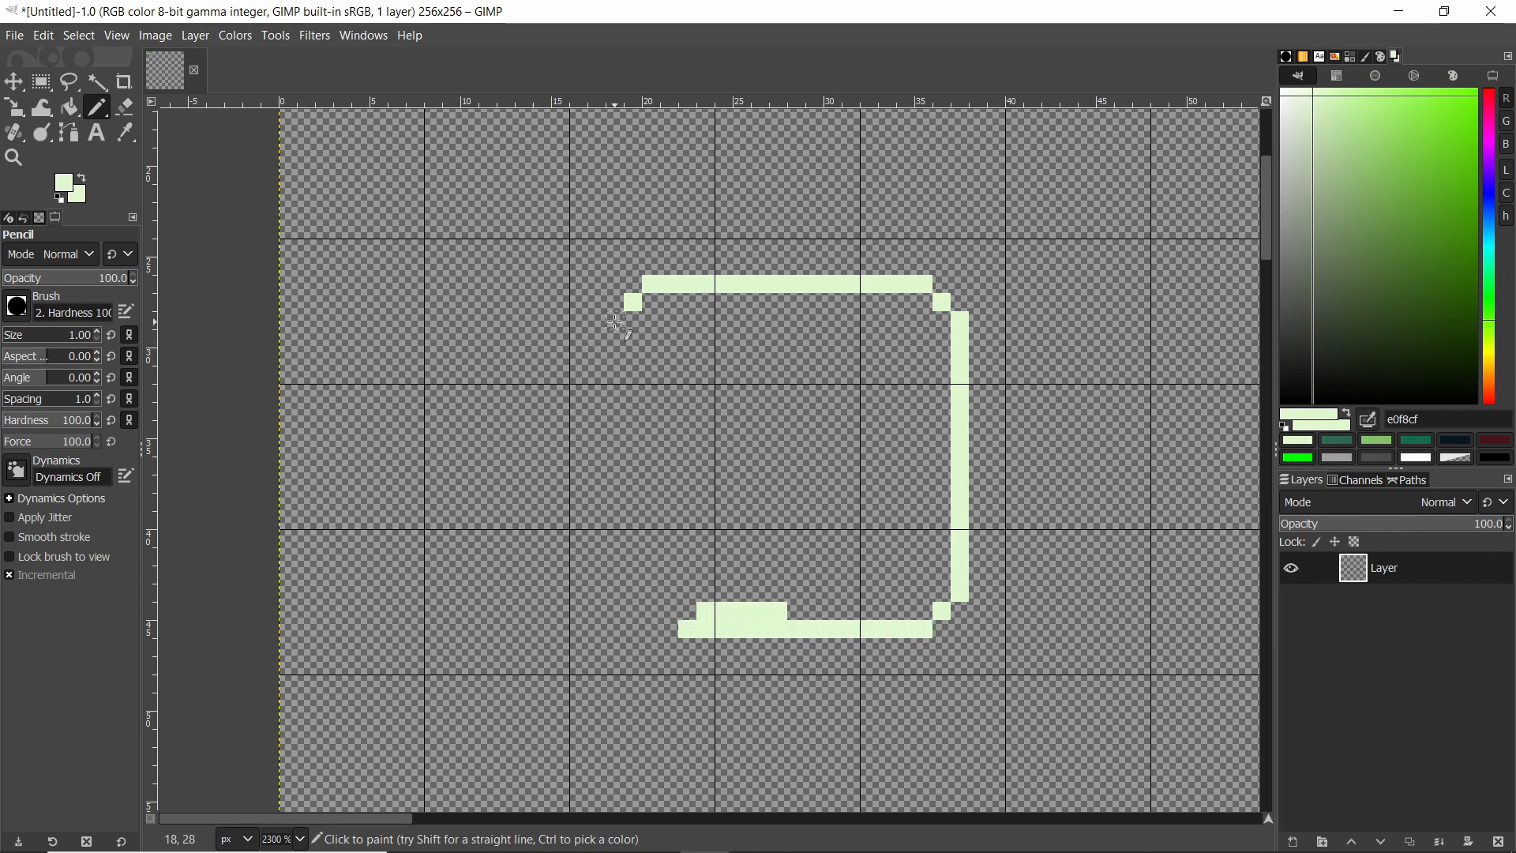
pyautogui.moveTo(615, 322)
pyautogui.mouseDown()
pyautogui.moveTo(627, 592)
pyautogui.moveTo(633, 613)
pyautogui.moveTo(677, 624)
pyautogui.mouseUp()
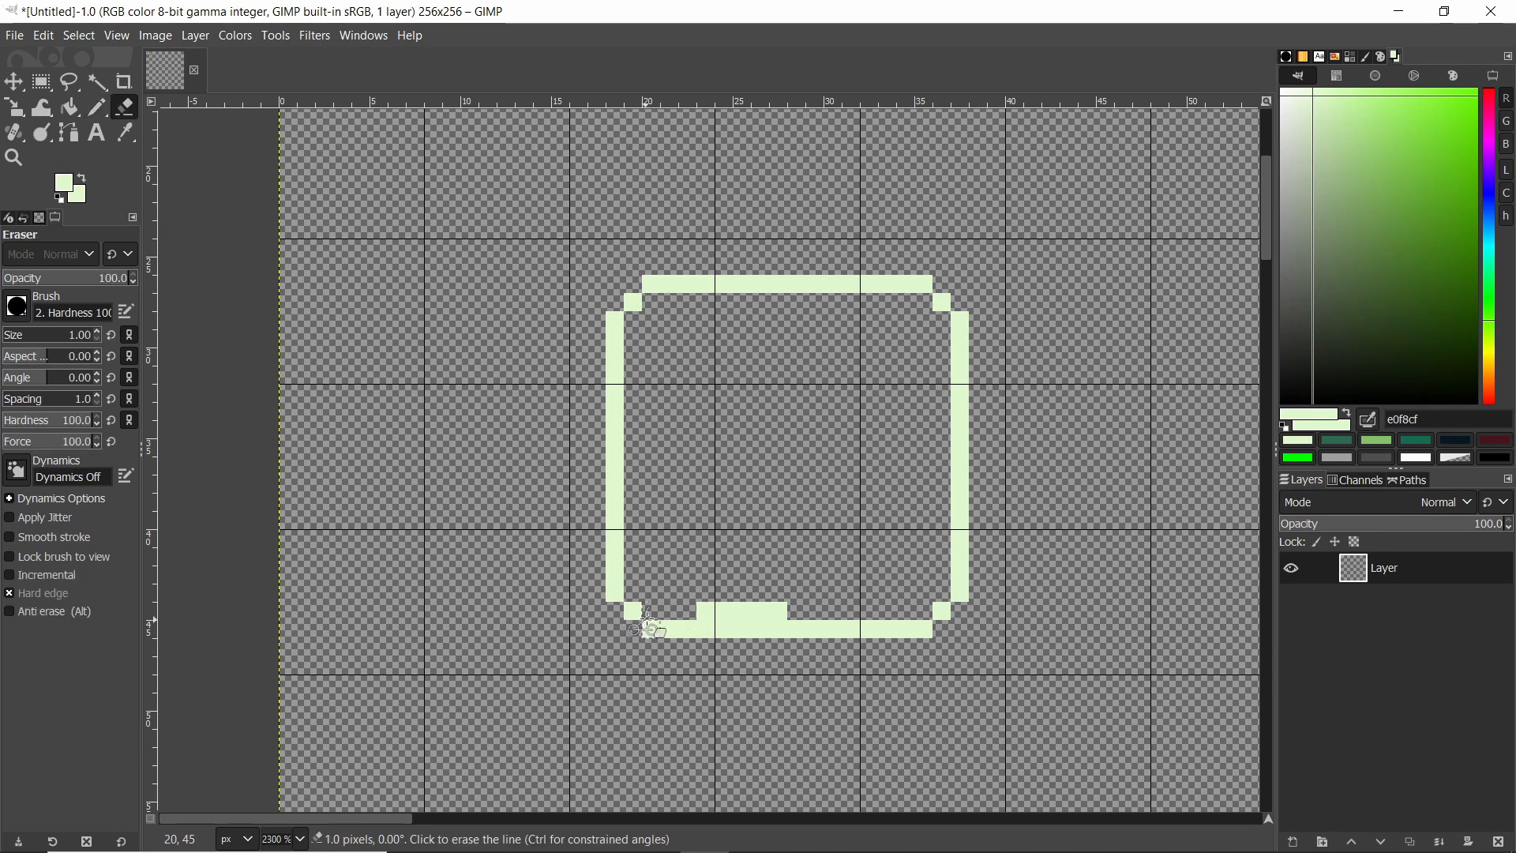
# Fill the rounded square's interior with pale green using Bucket Fill, then return to the Pencil tool.
pyautogui.hotkey('shift', 'b')
pyautogui.click(706, 456)
pyautogui.keyDown('ctrl'); pyautogui.scroll(-2, 819, 349); pyautogui.keyUp('ctrl')
pyautogui.keyDown('ctrl'); pyautogui.scroll(3, 841, 344); pyautogui.keyUp('ctrl')
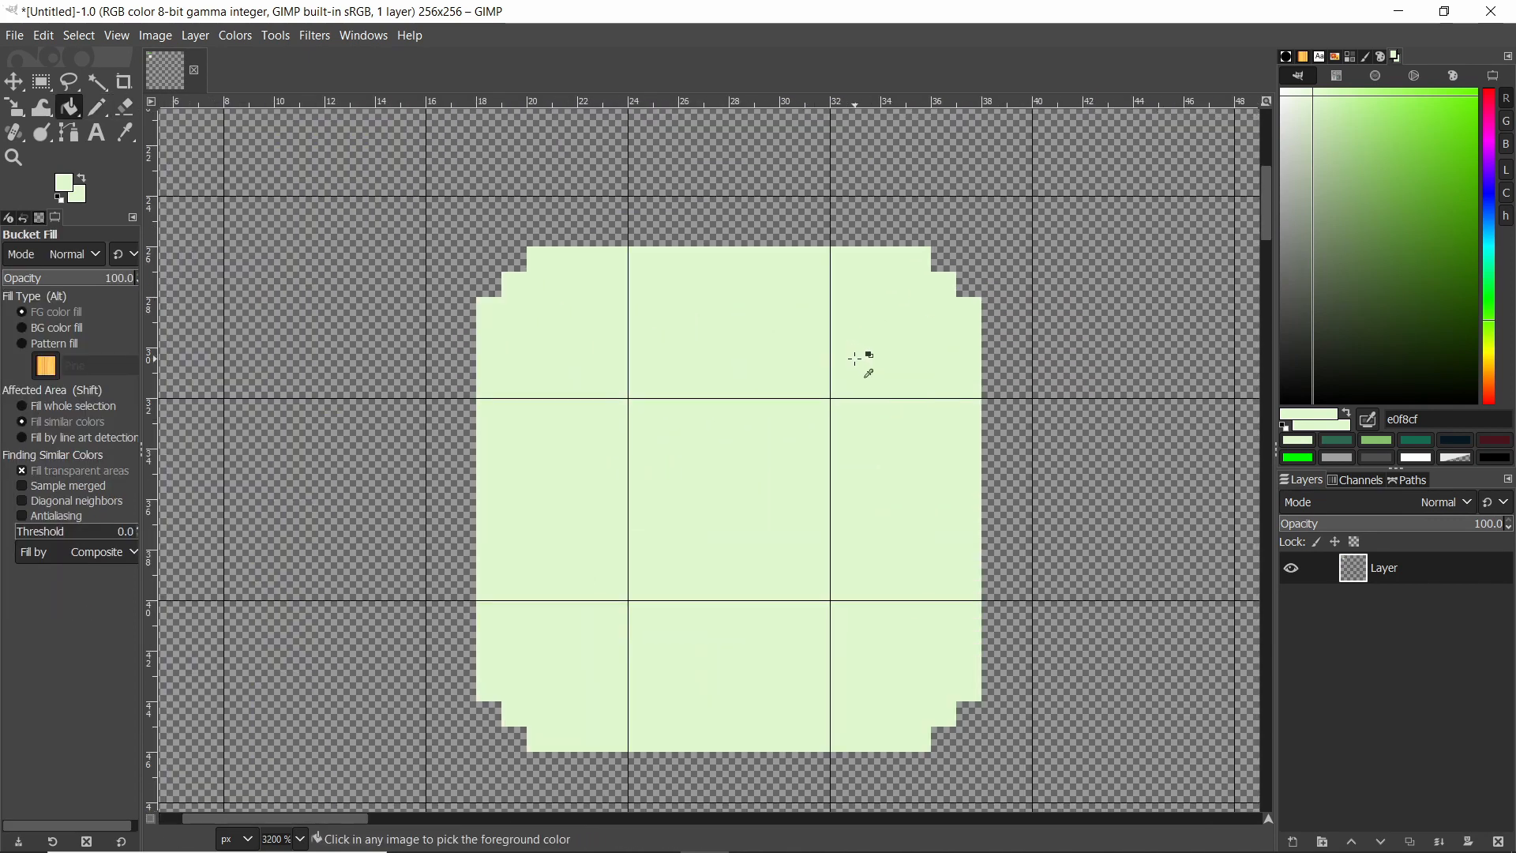
pyautogui.press('n')
pyautogui.keyDown('ctrl'); pyautogui.scroll(-3, 833, 352); pyautogui.keyUp('ctrl')
pyautogui.keyDown('ctrl'); pyautogui.scroll(2, 853, 344); pyautogui.keyUp('ctrl')
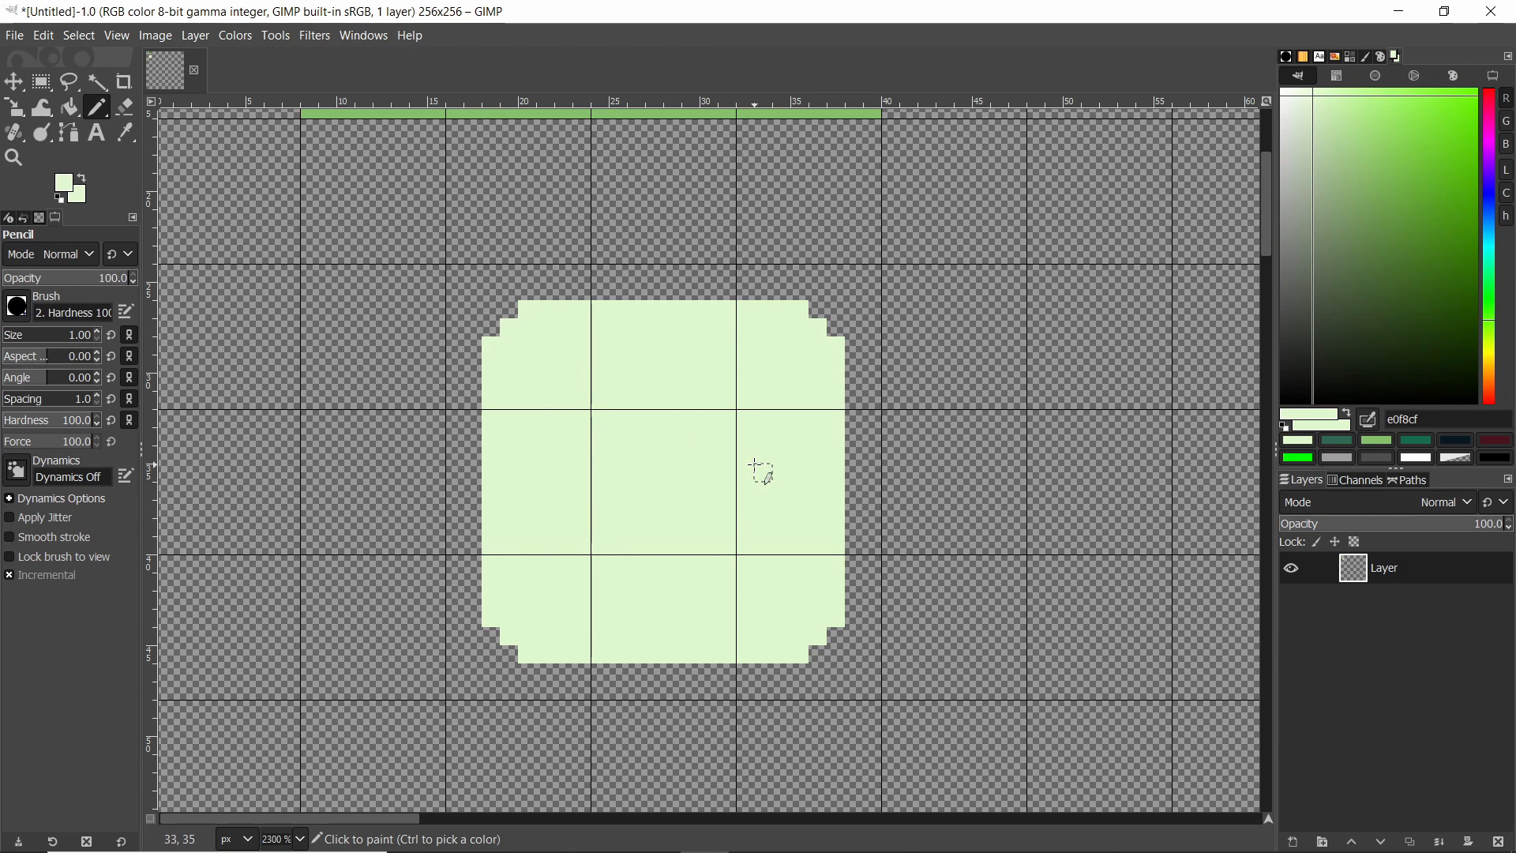
# Pick the dark green 306850 and pencil a stepped rim along the rounded square's top edge.
pyautogui.click(1330, 443)
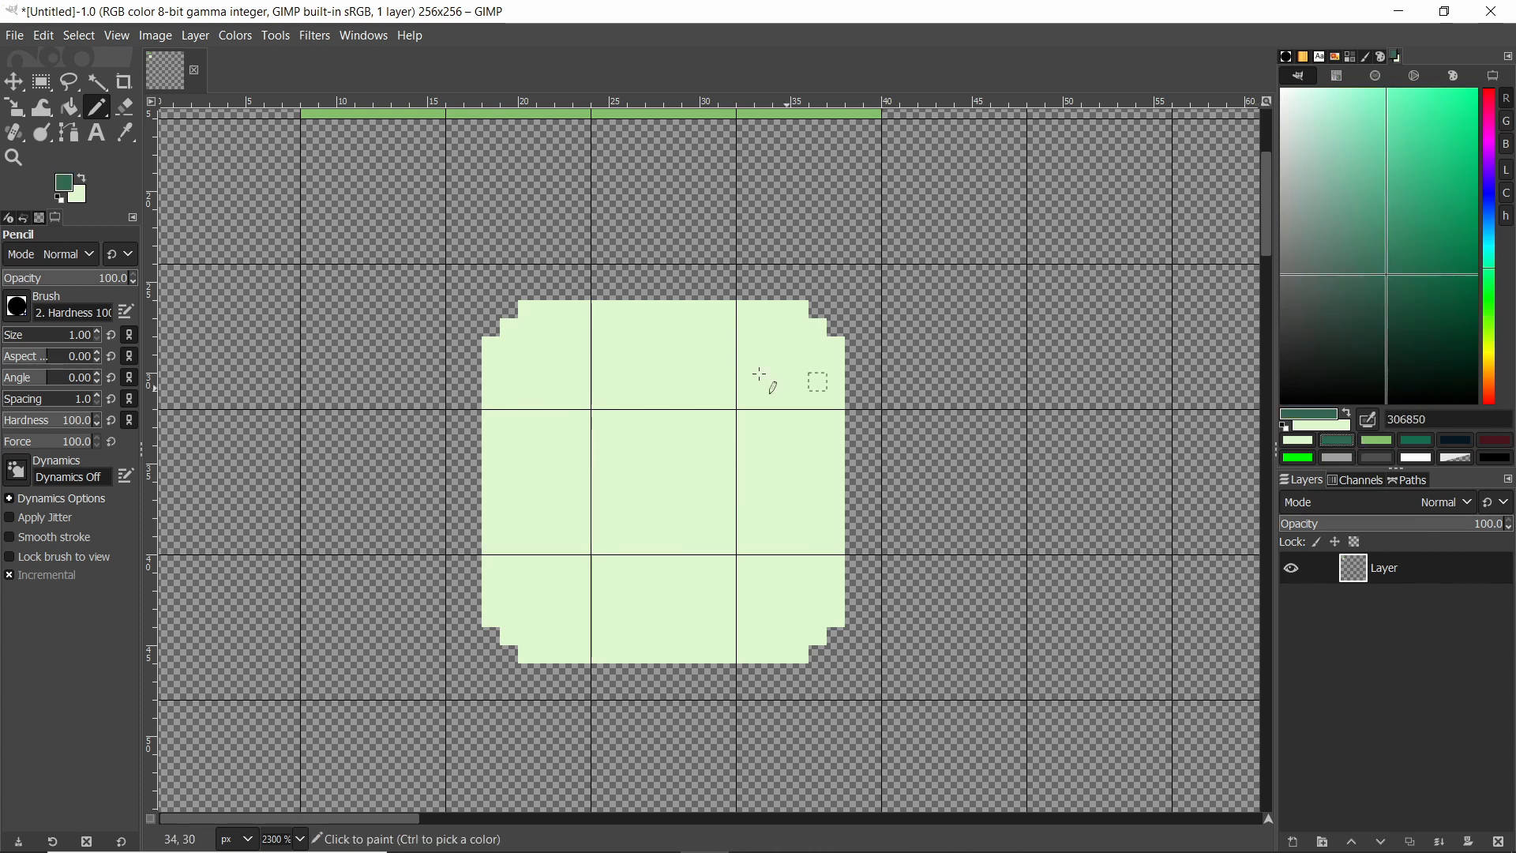
pyautogui.scroll(3, 750, 300)
pyautogui.scroll(-2, 699, 166)
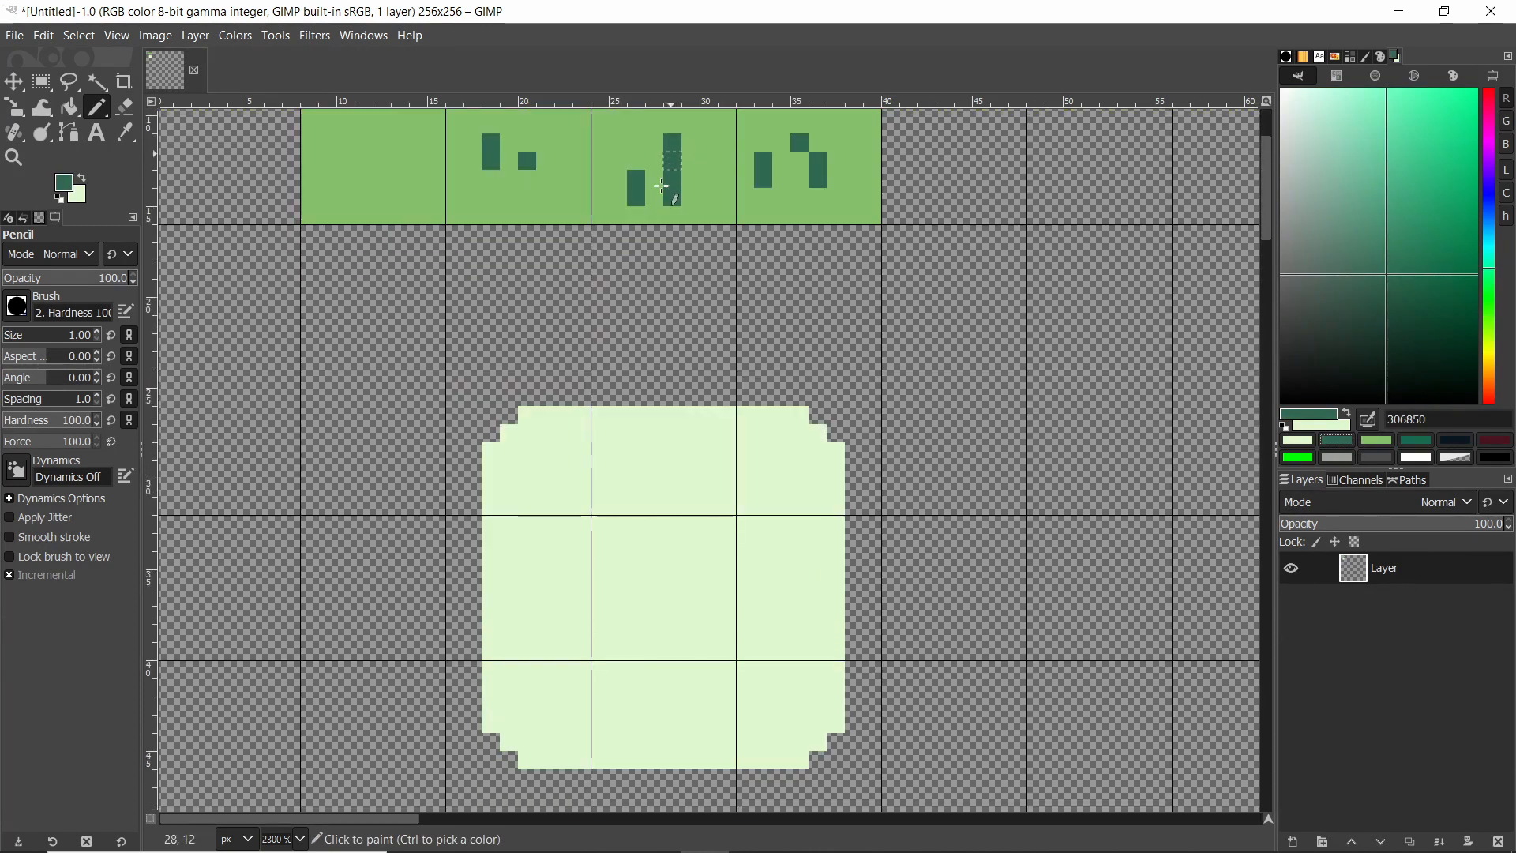
pyautogui.moveTo(491, 469); pyautogui.dragTo(528, 415)
pyautogui.keyDown('shift'); pyautogui.click(800, 416); pyautogui.keyUp('shift')
pyautogui.keyDown('shift'); pyautogui.click(801, 427); pyautogui.keyUp('shift')
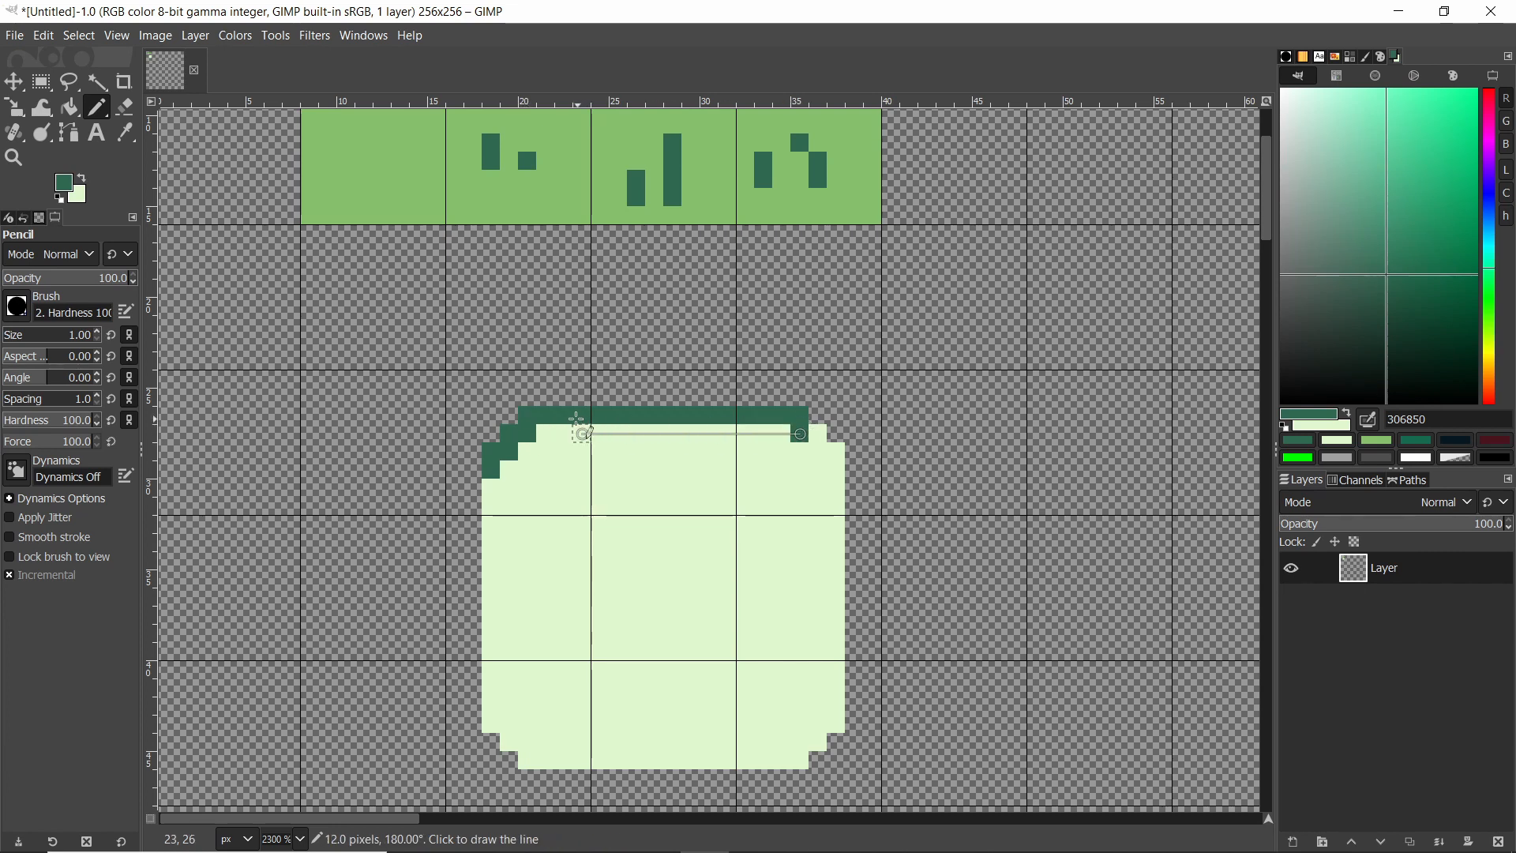
pyautogui.keyDown('shift'); pyautogui.click(545, 432); pyautogui.keyUp('shift')
pyautogui.moveTo(816, 433); pyautogui.dragTo(836, 470)
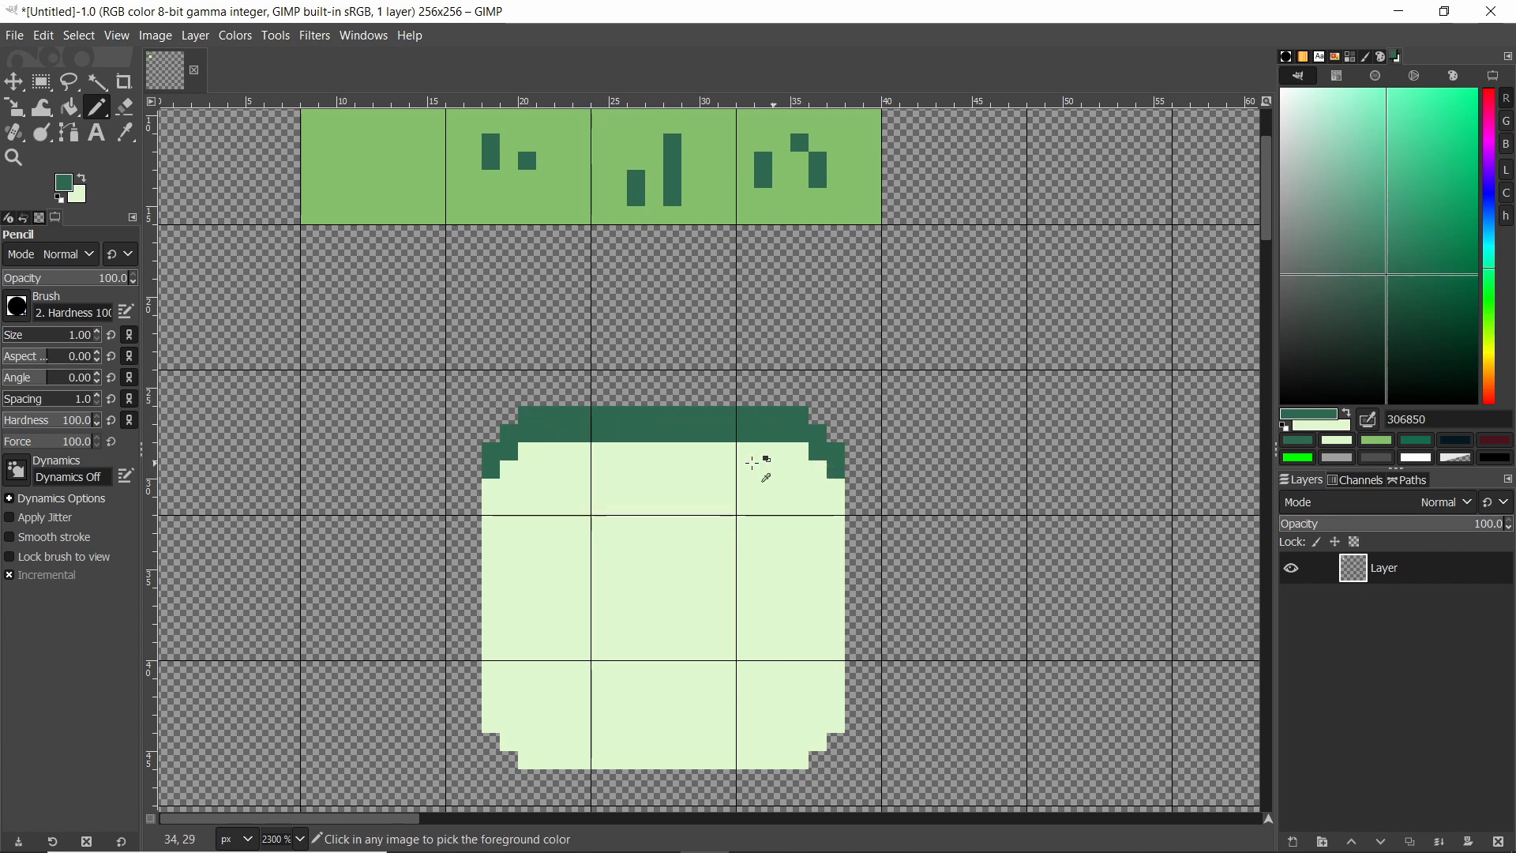
pyautogui.keyDown('ctrl'); pyautogui.scroll(-2, 562, 474); pyautogui.keyUp('ctrl')
pyautogui.keyDown('ctrl'); pyautogui.scroll(1, 581, 446); pyautogui.keyUp('ctrl')
pyautogui.keyDown('ctrl'); pyautogui.scroll(3, 581, 446); pyautogui.keyUp('ctrl')
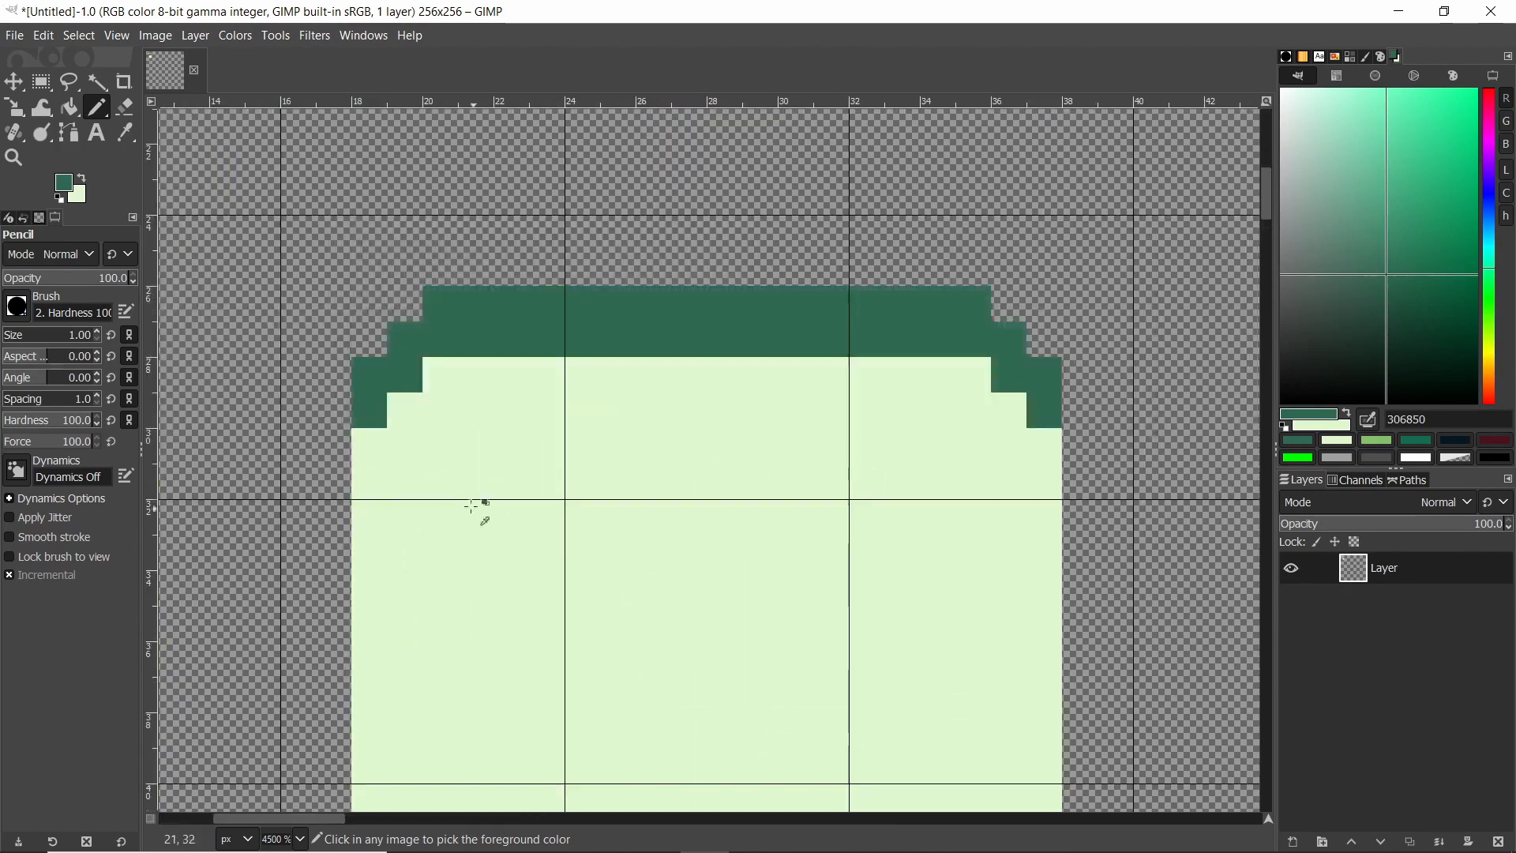
# Thicken the dark green top rim and its stepped corners on the rounded square.
pyautogui.click(468, 502)
pyautogui.moveTo(1048, 444); pyautogui.dragTo(972, 375)
pyautogui.moveTo(406, 409); pyautogui.dragTo(439, 375)
pyautogui.keyDown('ctrl'); pyautogui.scroll(-5, 506, 356); pyautogui.keyUp('ctrl')
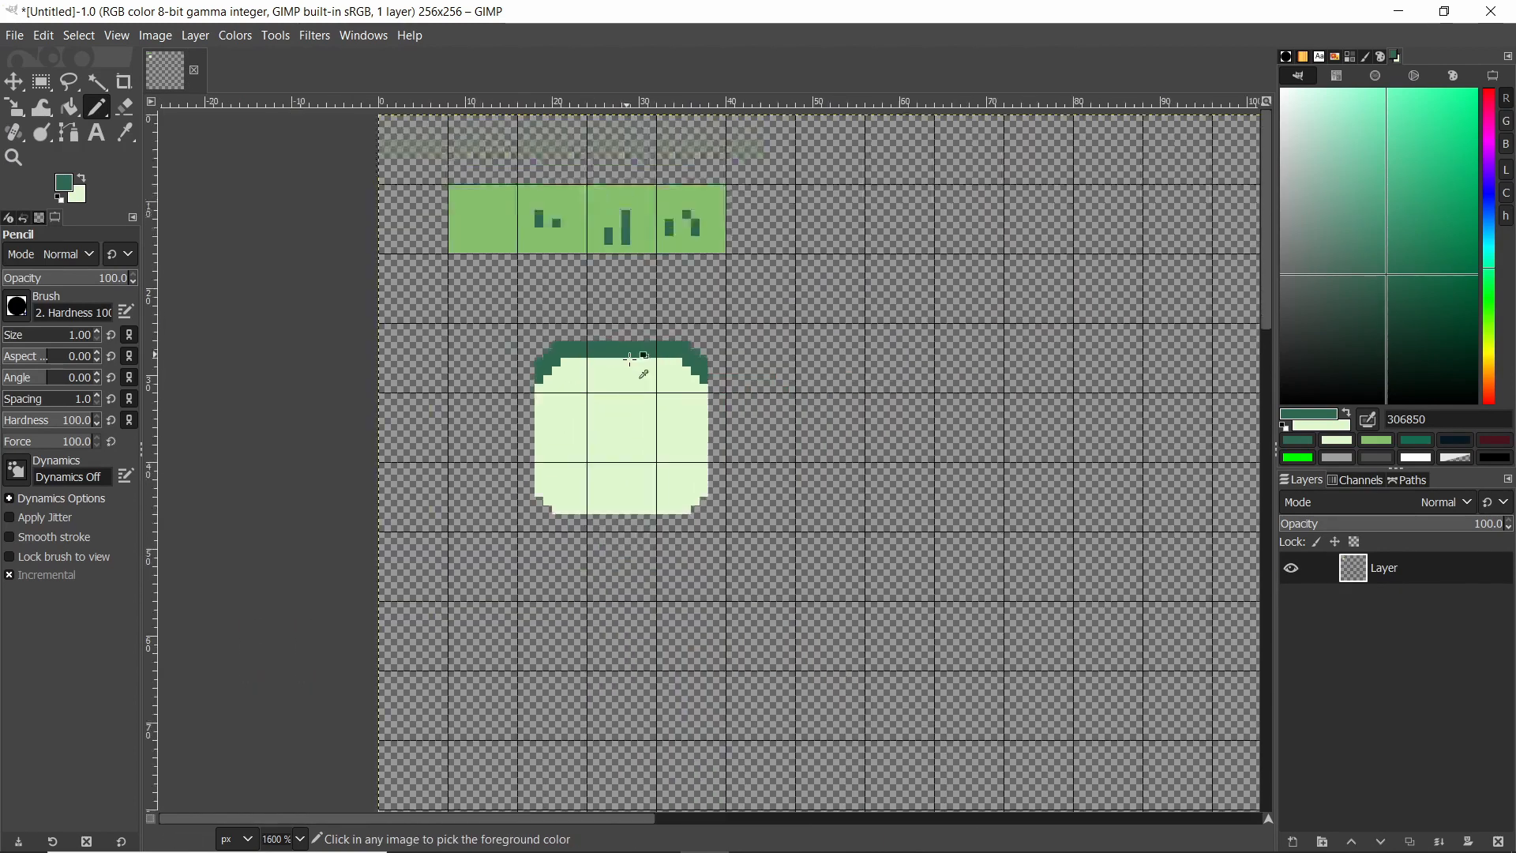
pyautogui.keyDown('ctrl'); pyautogui.scroll(5, 460, 317); pyautogui.keyUp('ctrl')
pyautogui.click(460, 318)
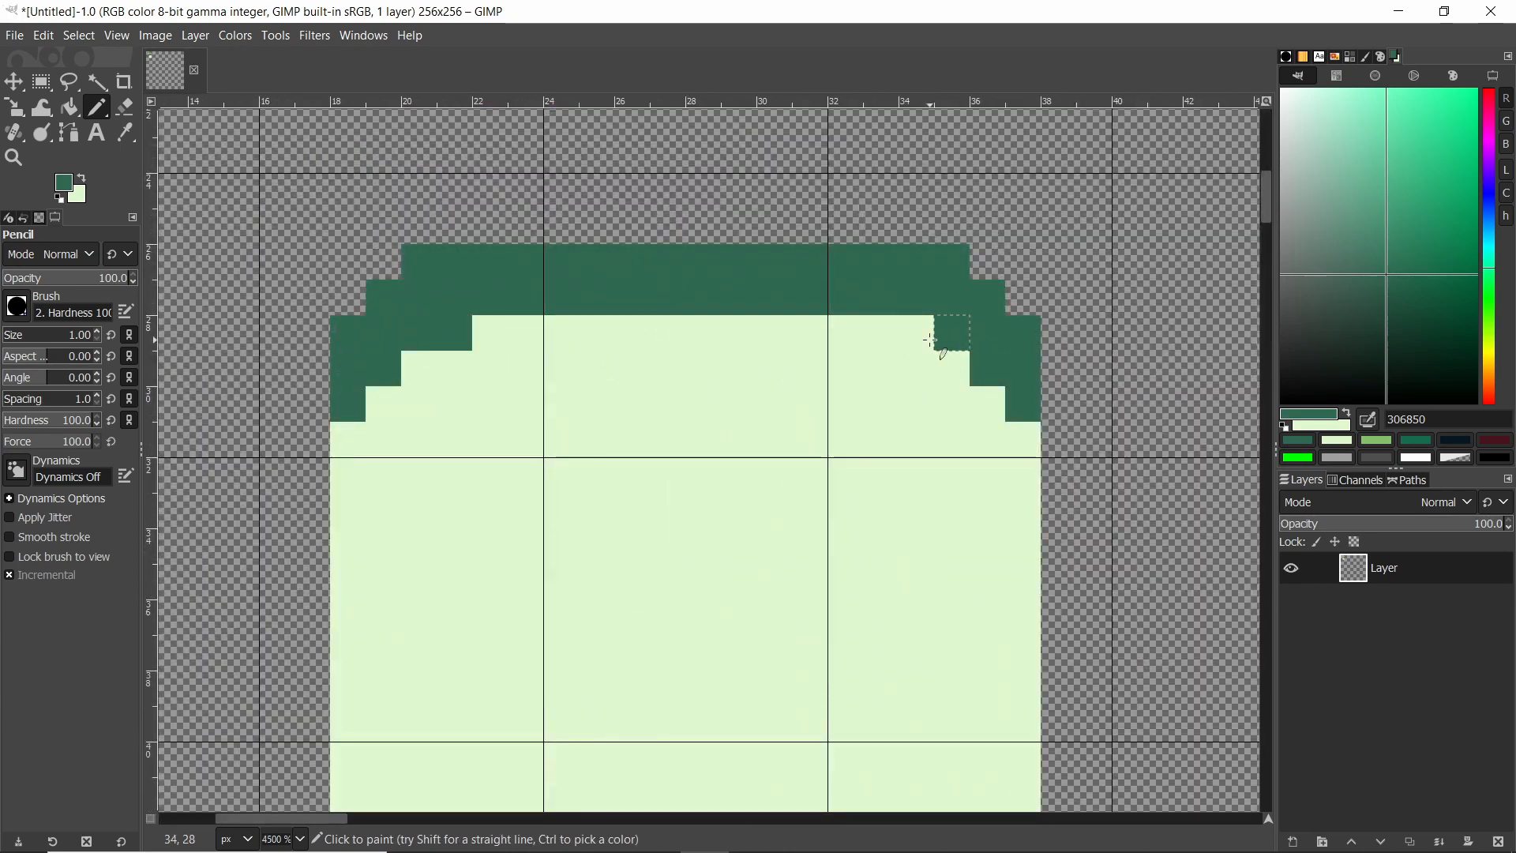
pyautogui.click(916, 331)
pyautogui.keyDown('ctrl'); pyautogui.scroll(-5, 908, 356); pyautogui.keyUp('ctrl')
pyautogui.keyDown('ctrl'); pyautogui.scroll(2, 897, 377); pyautogui.keyUp('ctrl')
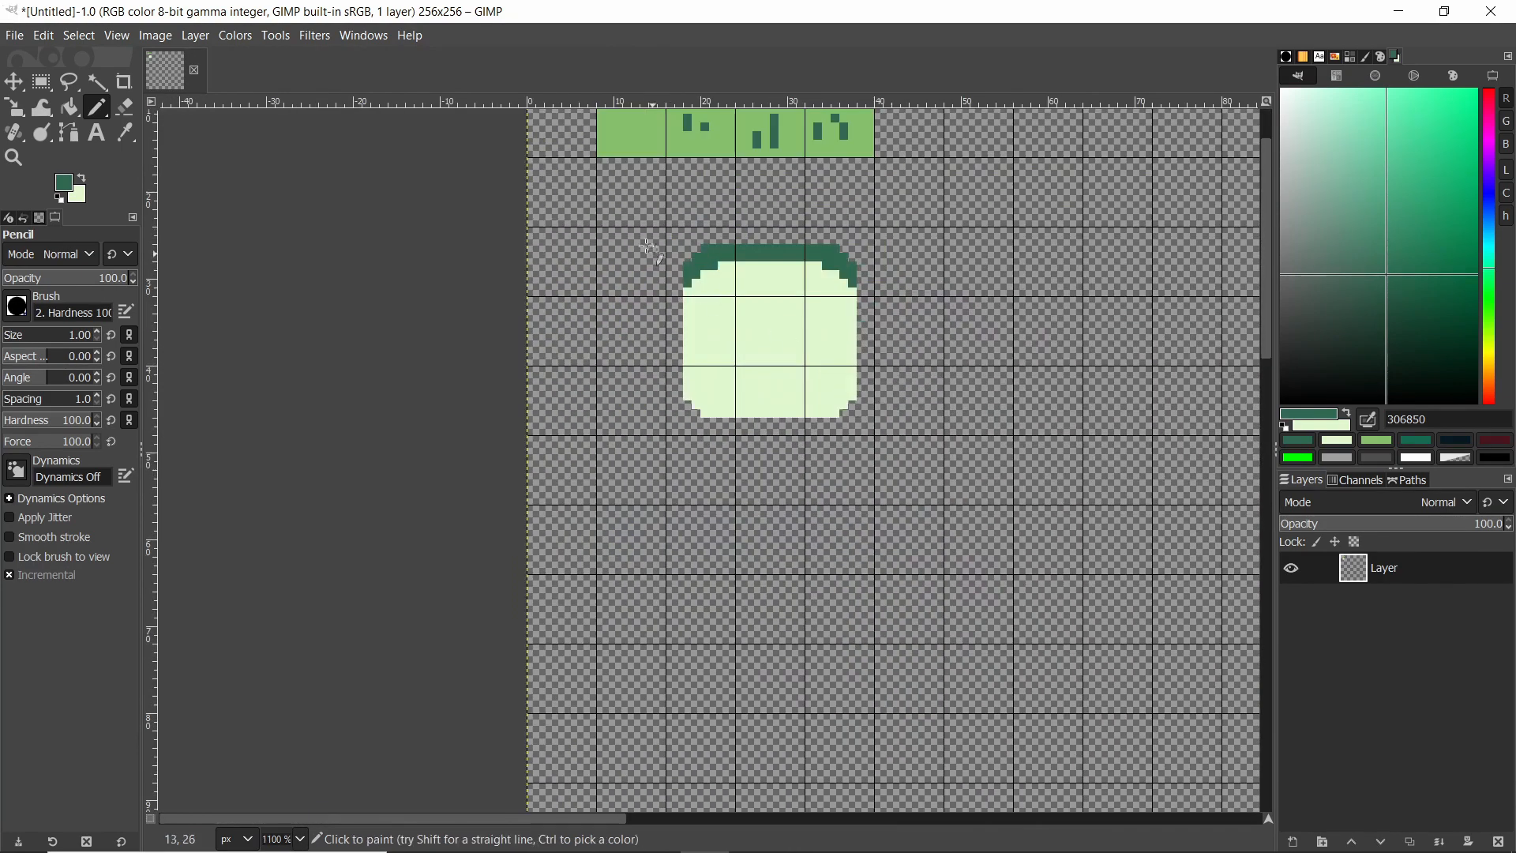
pyautogui.keyDown('ctrl'); pyautogui.scroll(3, 822, 289); pyautogui.keyUp('ctrl')
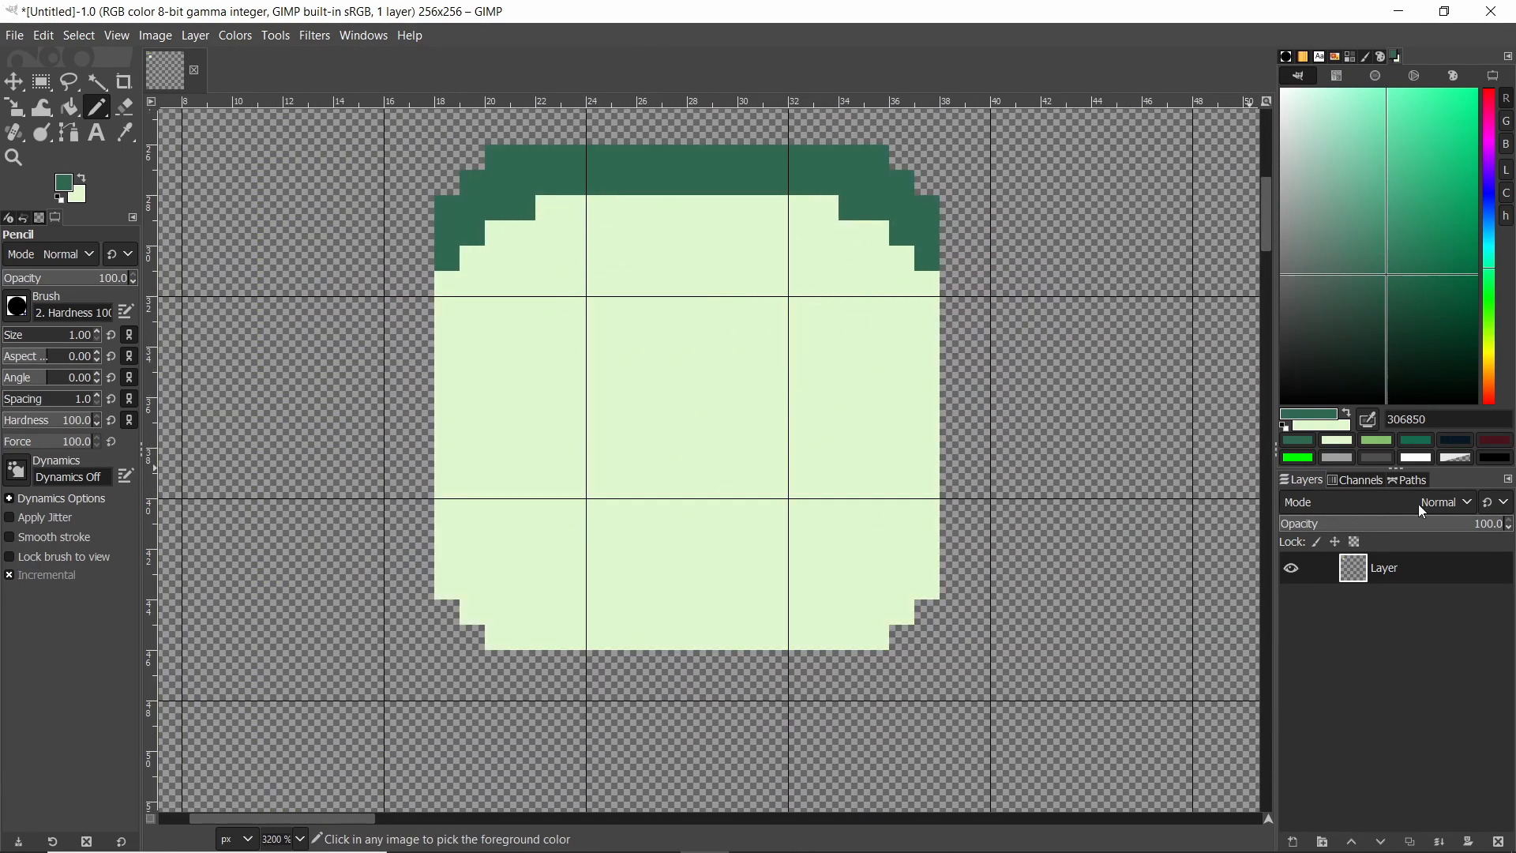
# Pick the darkest green 071821 and pencil a stepped dark outline along the square's bottom edge and corners.
pyautogui.click(1453, 440)
pyautogui.click(949, 585)
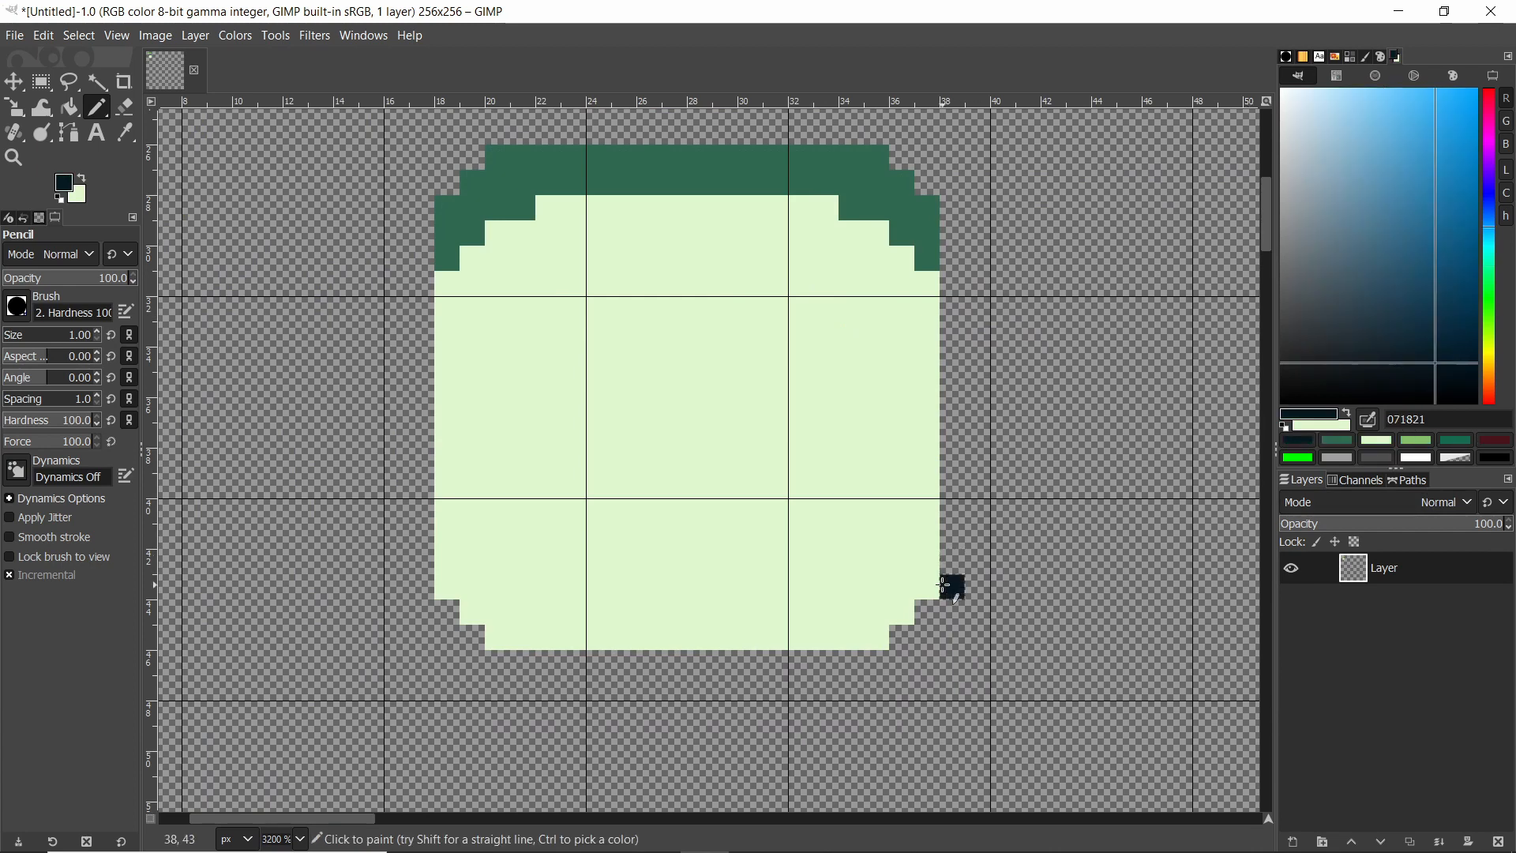
pyautogui.hotkey('ctrl', 'z')
pyautogui.click(928, 587)
pyautogui.keyDown('shift'); pyautogui.click(877, 637); pyautogui.keyUp('shift')
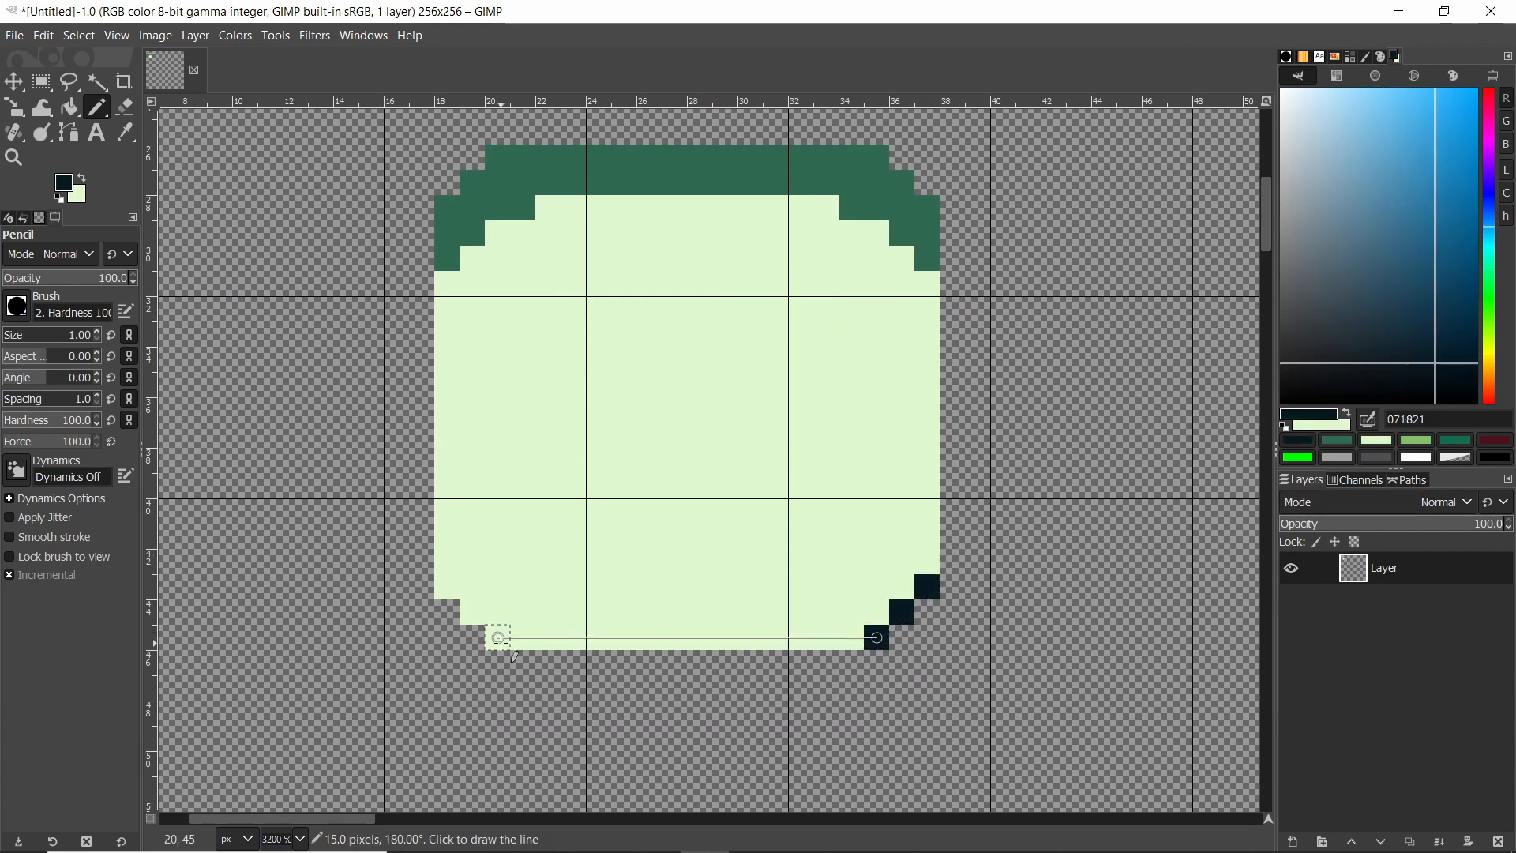
pyautogui.keyDown('shift'); pyautogui.click(502, 639); pyautogui.keyUp('shift')
pyautogui.keyDown('shift'); pyautogui.click(451, 589); pyautogui.keyUp('shift')
# Zoom and scroll around the canvas to inspect the shaded rounded square.
pyautogui.keyDown('ctrl'); pyautogui.scroll(-1, 609, 541); pyautogui.keyUp('ctrl')
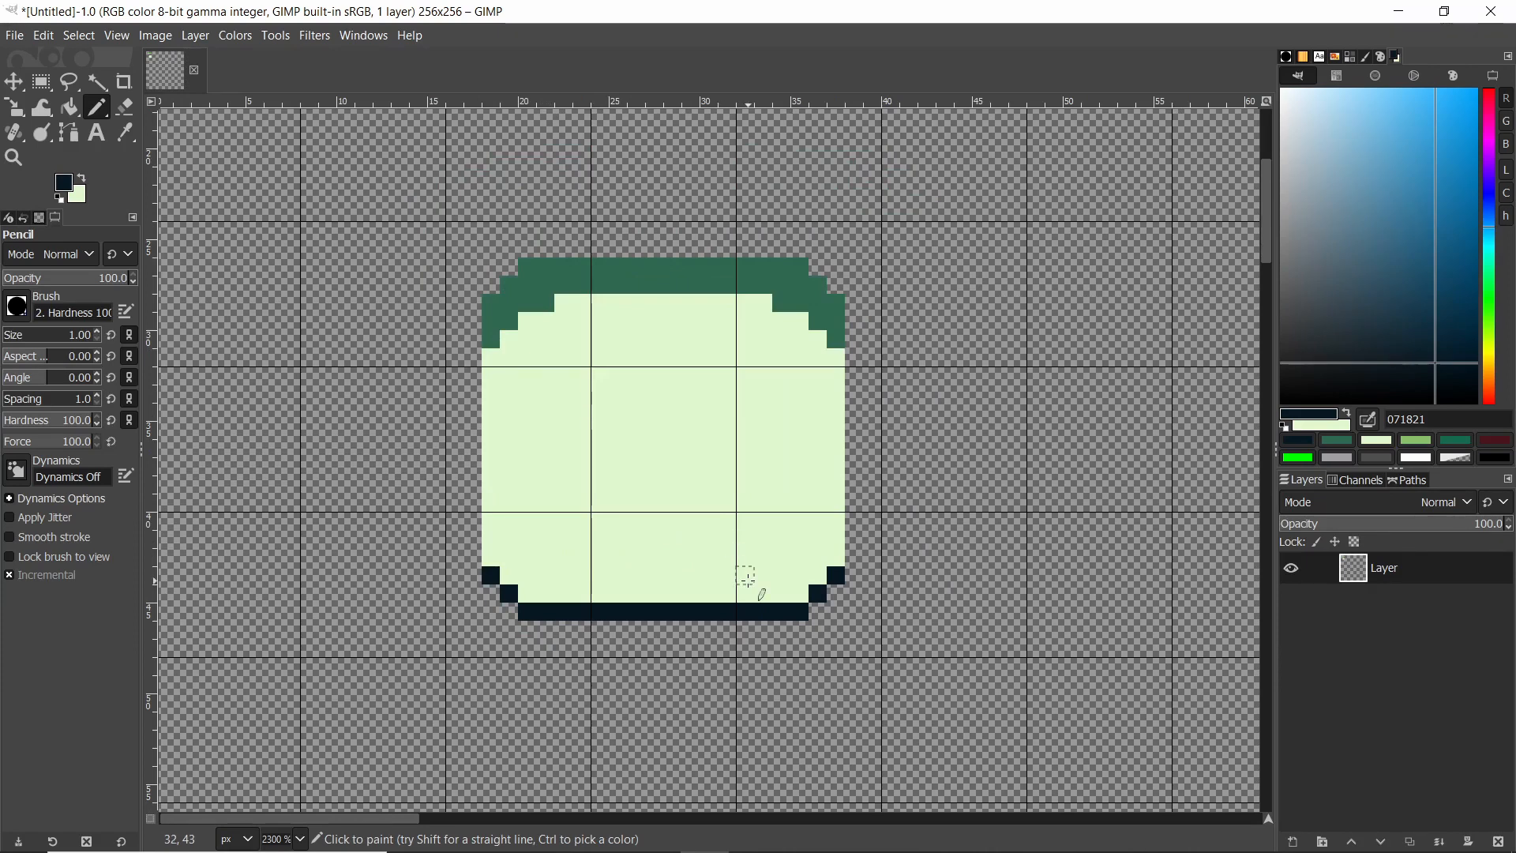
pyautogui.scroll(2, 648, 252)
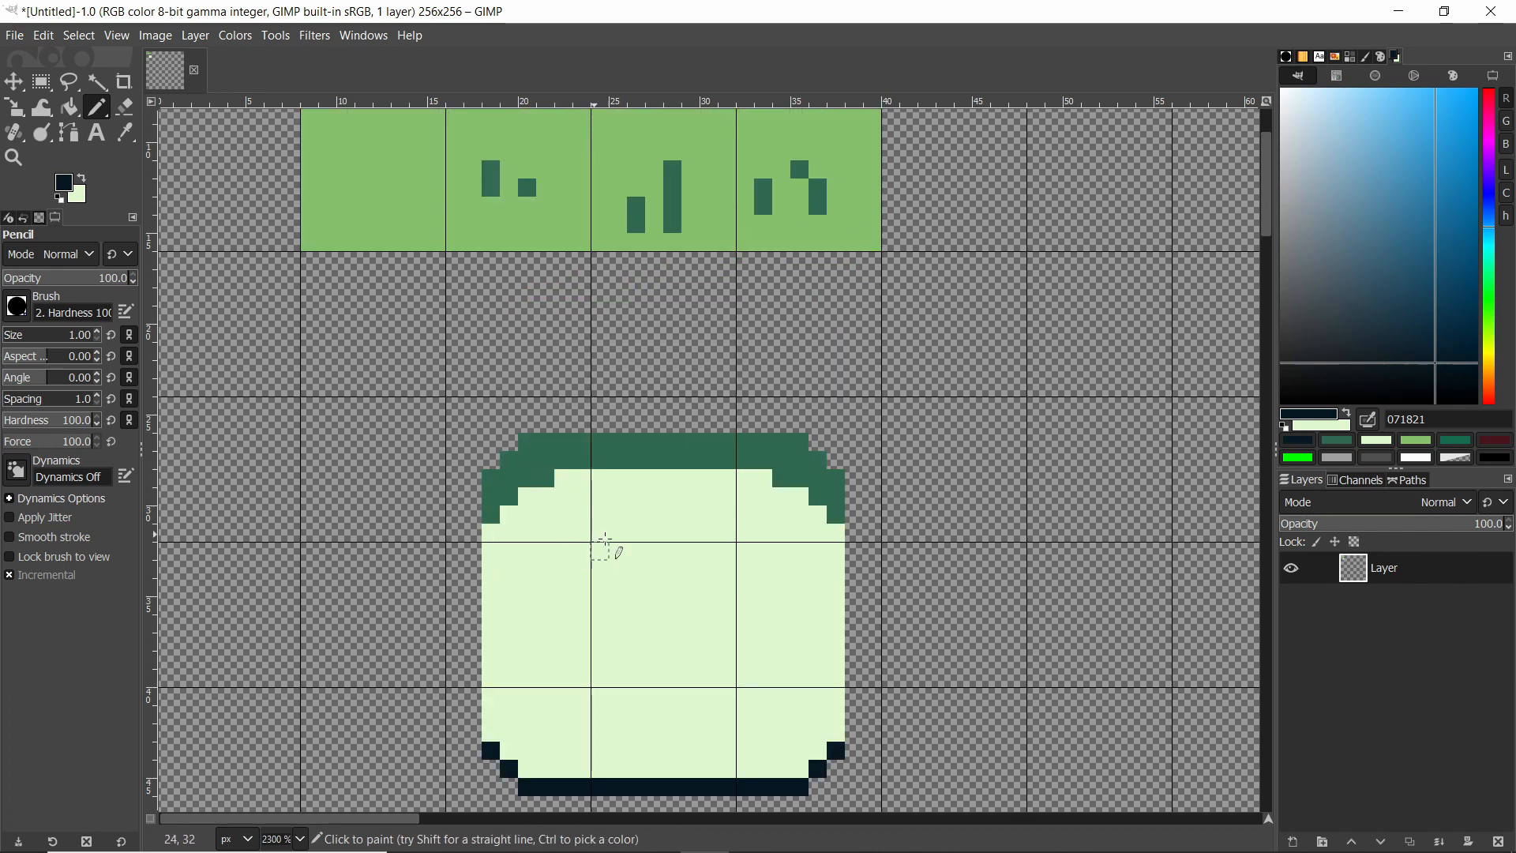
pyautogui.scroll(2, 711, 552)
pyautogui.scroll(-2, 672, 494)
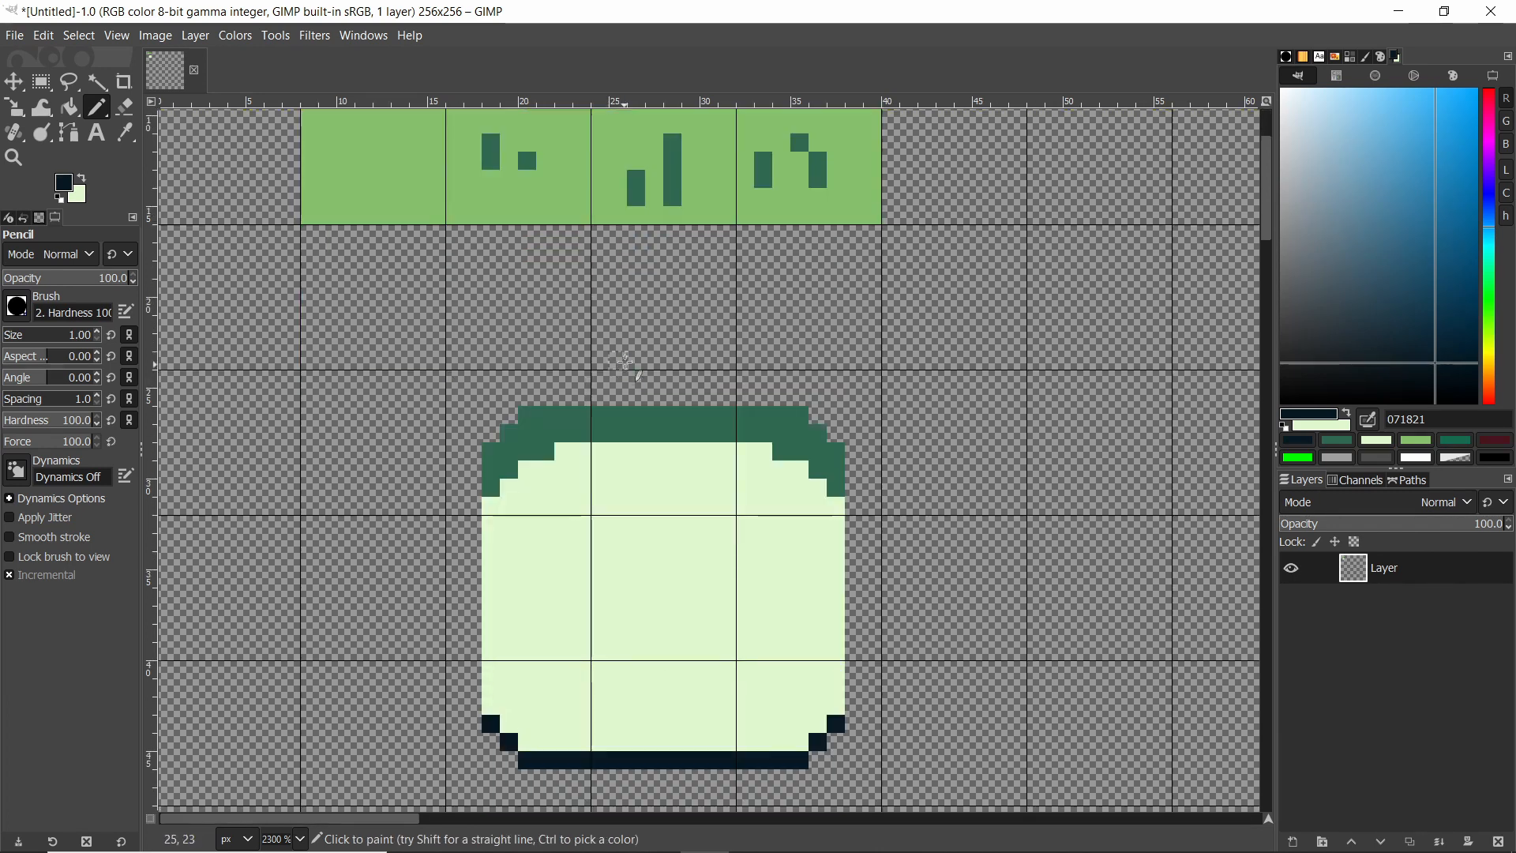
pyautogui.keyDown('ctrl'); pyautogui.scroll(2, 676, 497); pyautogui.keyUp('ctrl')
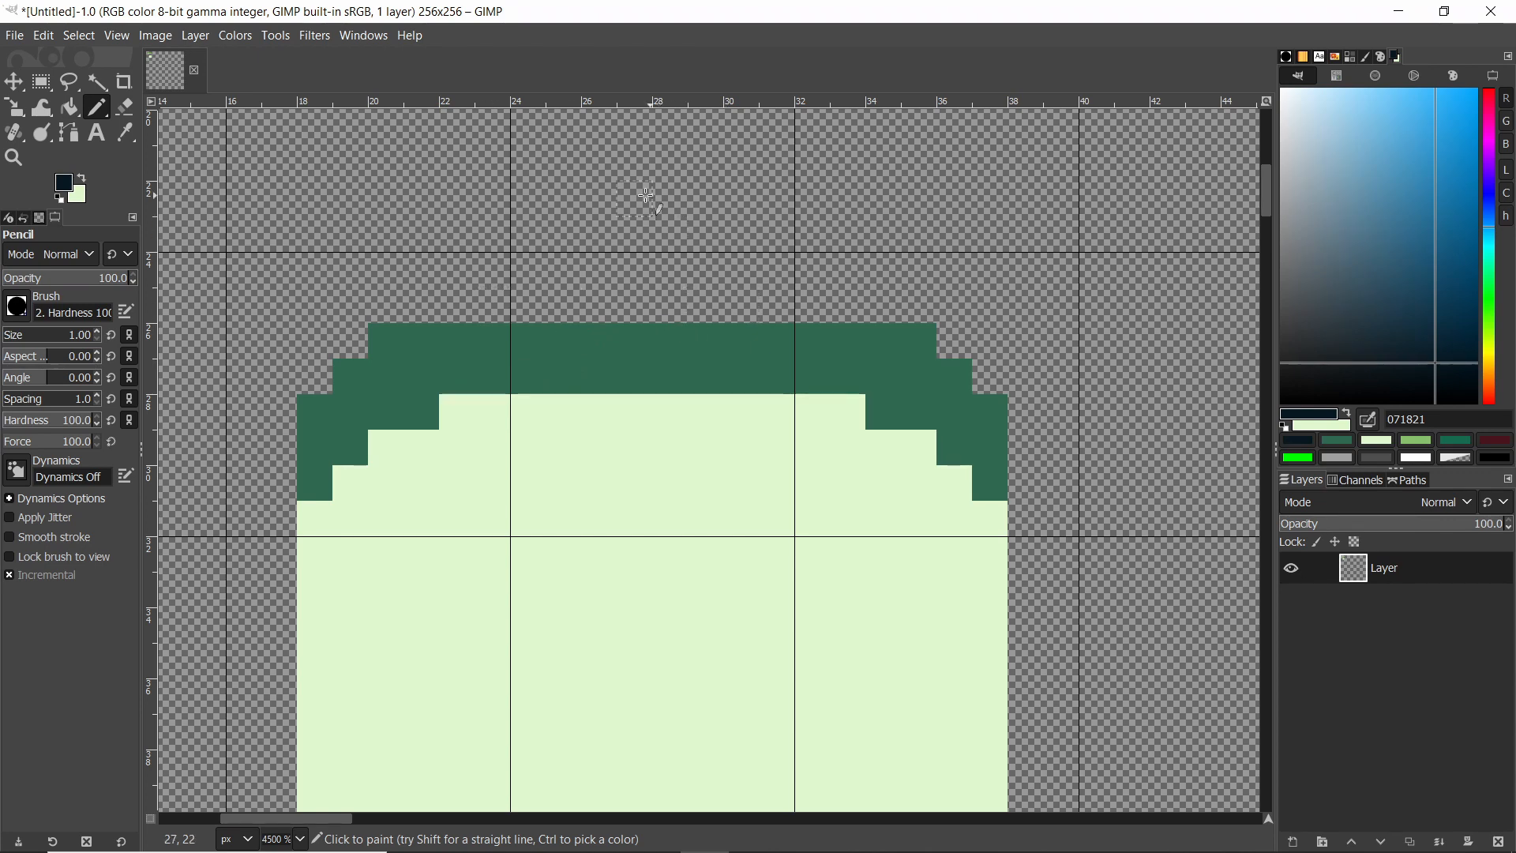
pyautogui.scroll(-5, 570, 534)
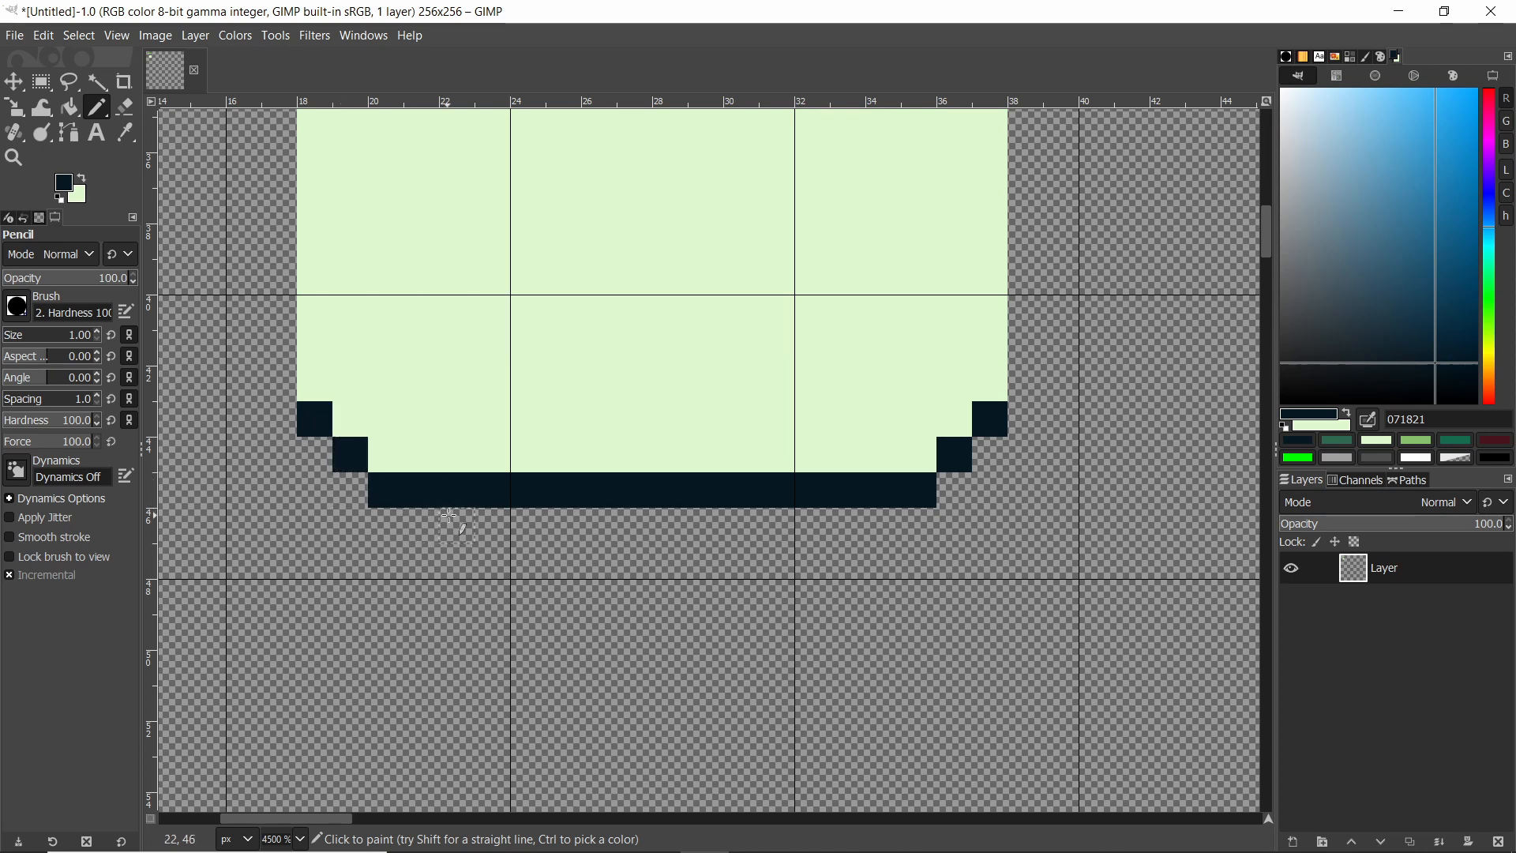
pyautogui.scroll(5, 545, 474)
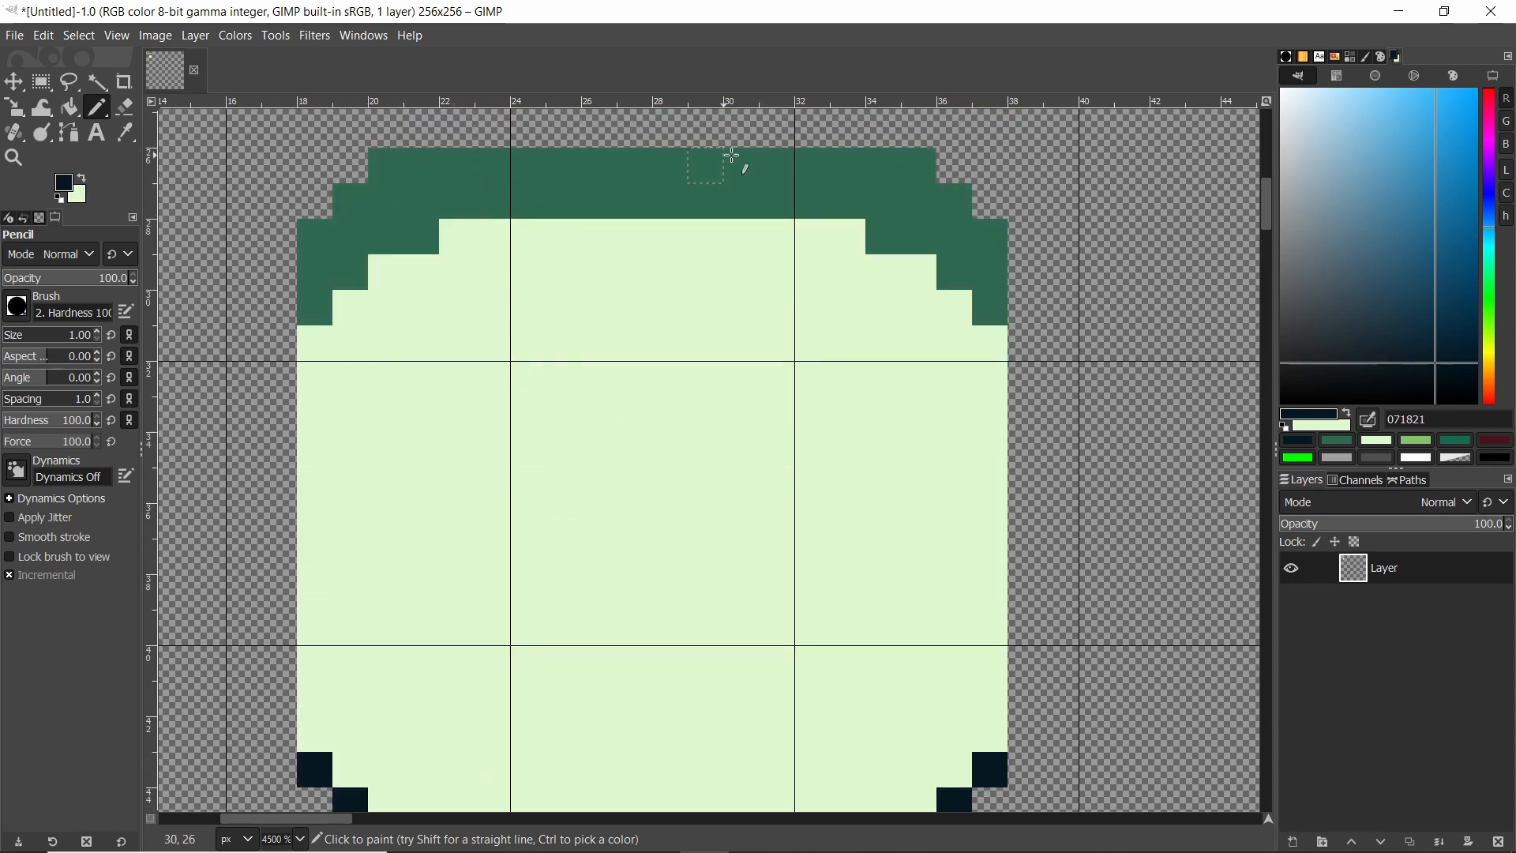
pyautogui.scroll(-3, 524, 312)
pyautogui.scroll(3, 481, 177)
pyautogui.scroll(-3, 328, 245)
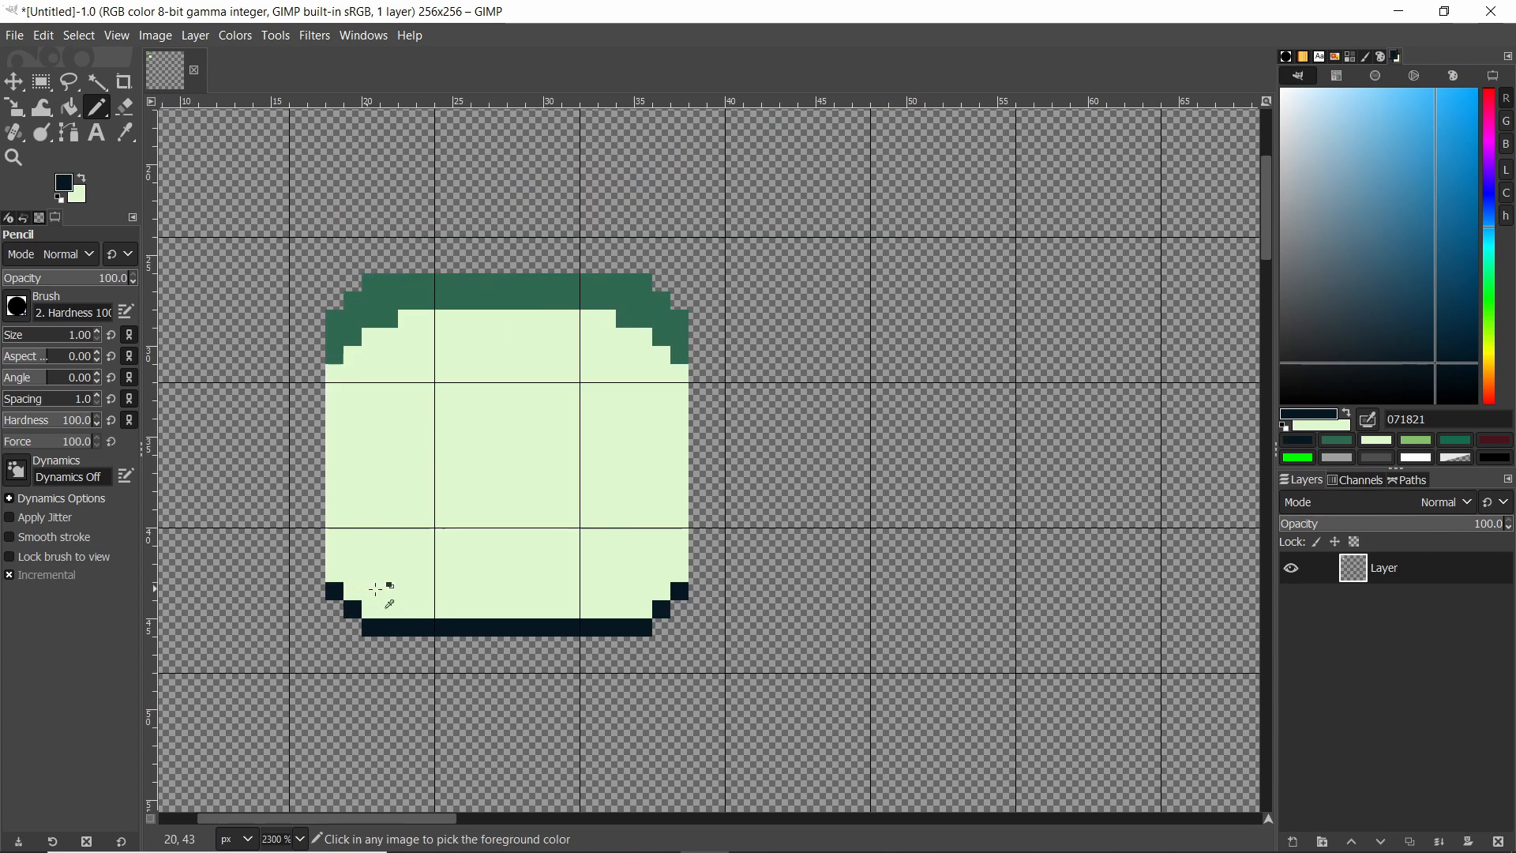
pyautogui.keyDown('ctrl'); pyautogui.scroll(-2, 390, 592); pyautogui.keyUp('ctrl')
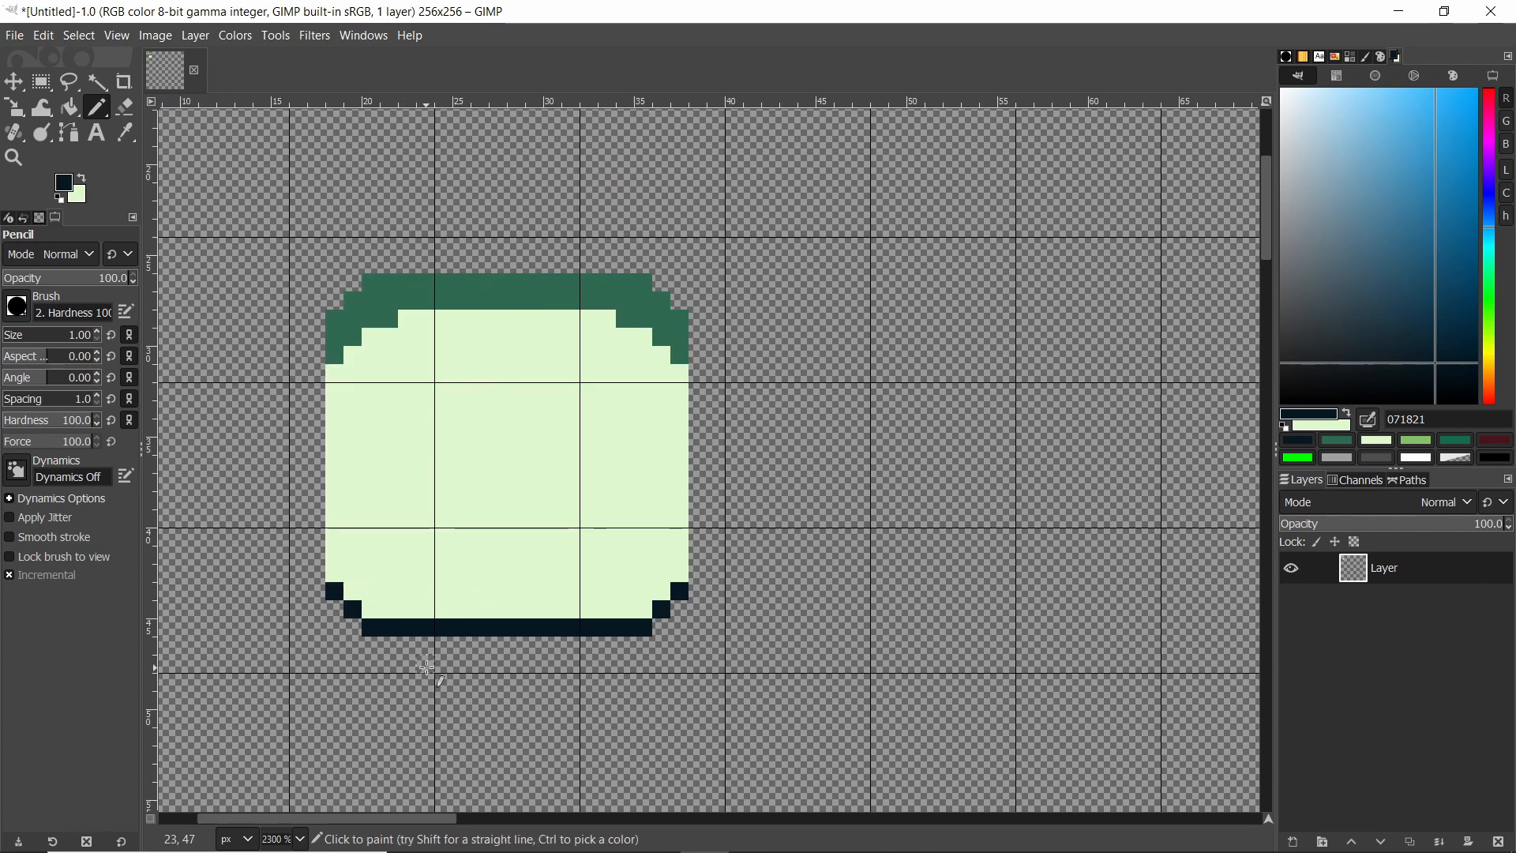
pyautogui.scroll(-3, 433, 677)
pyautogui.scroll(3, 429, 670)
pyautogui.scroll(6, 484, 664)
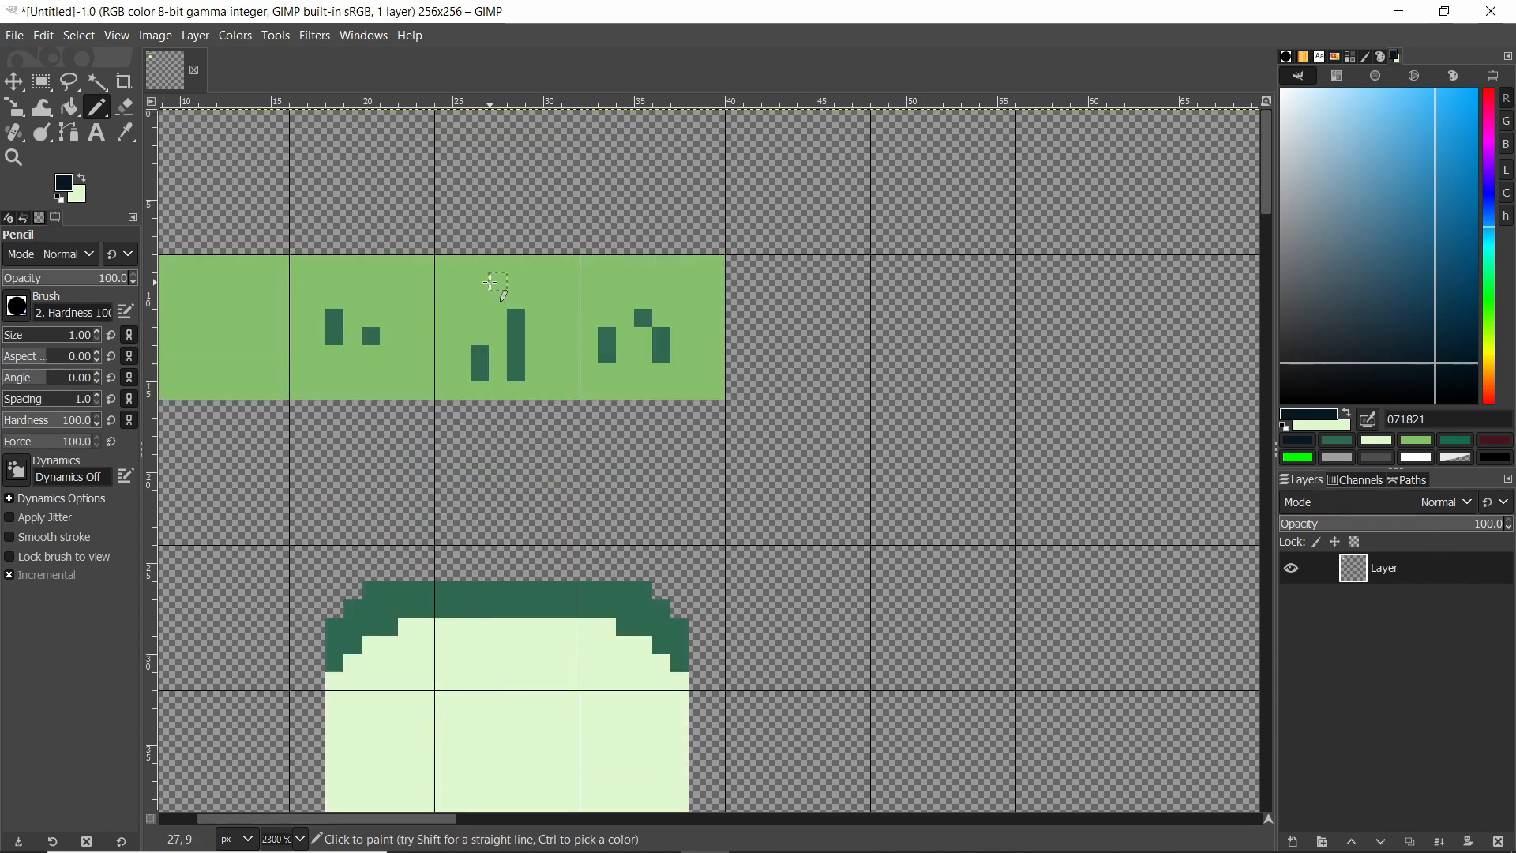
pyautogui.scroll(-10, 467, 379)
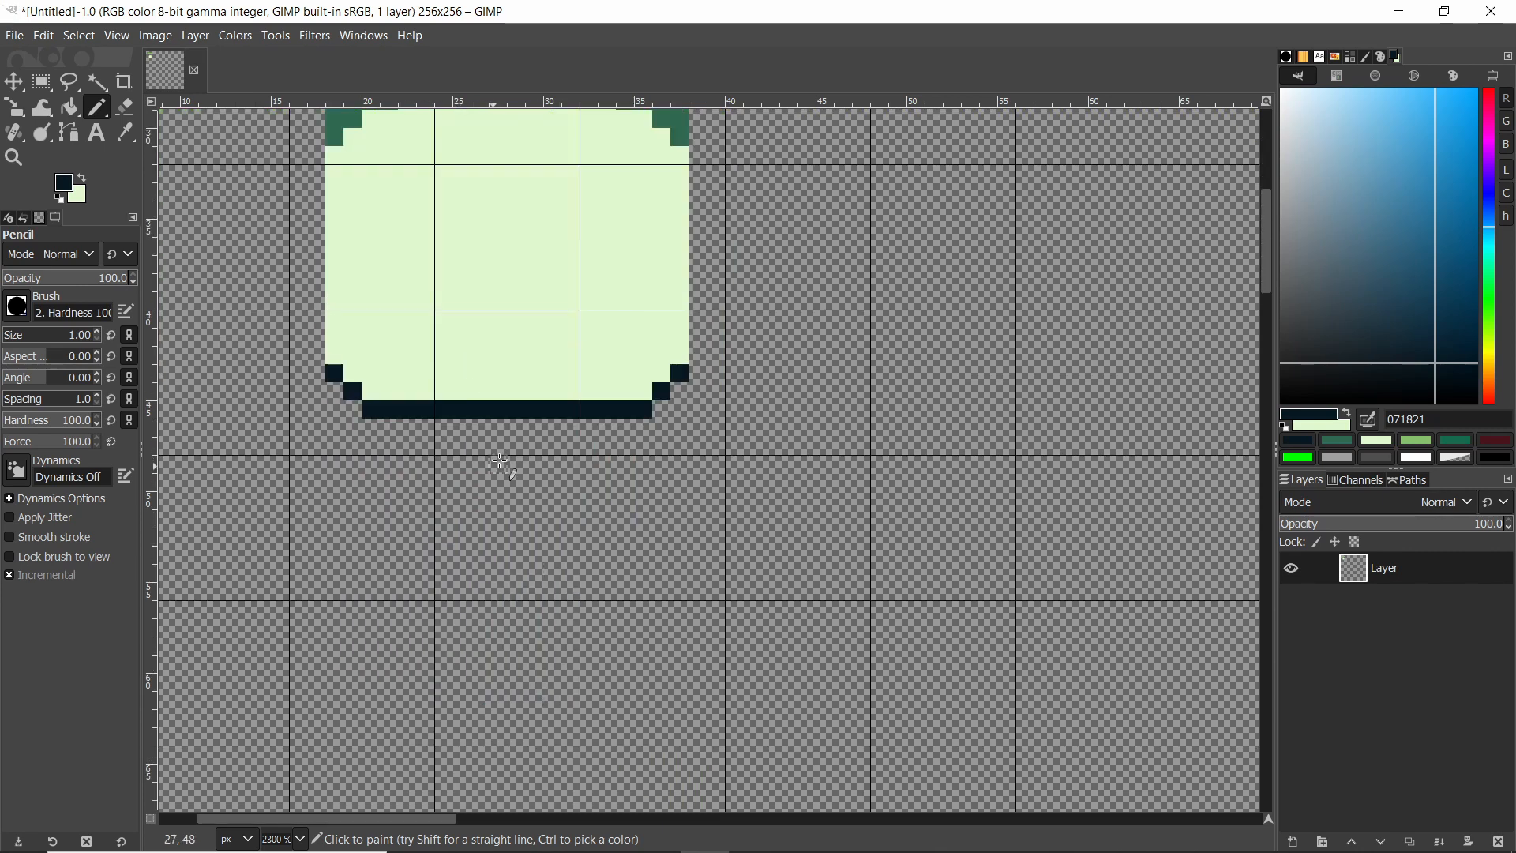
pyautogui.scroll(3, 531, 521)
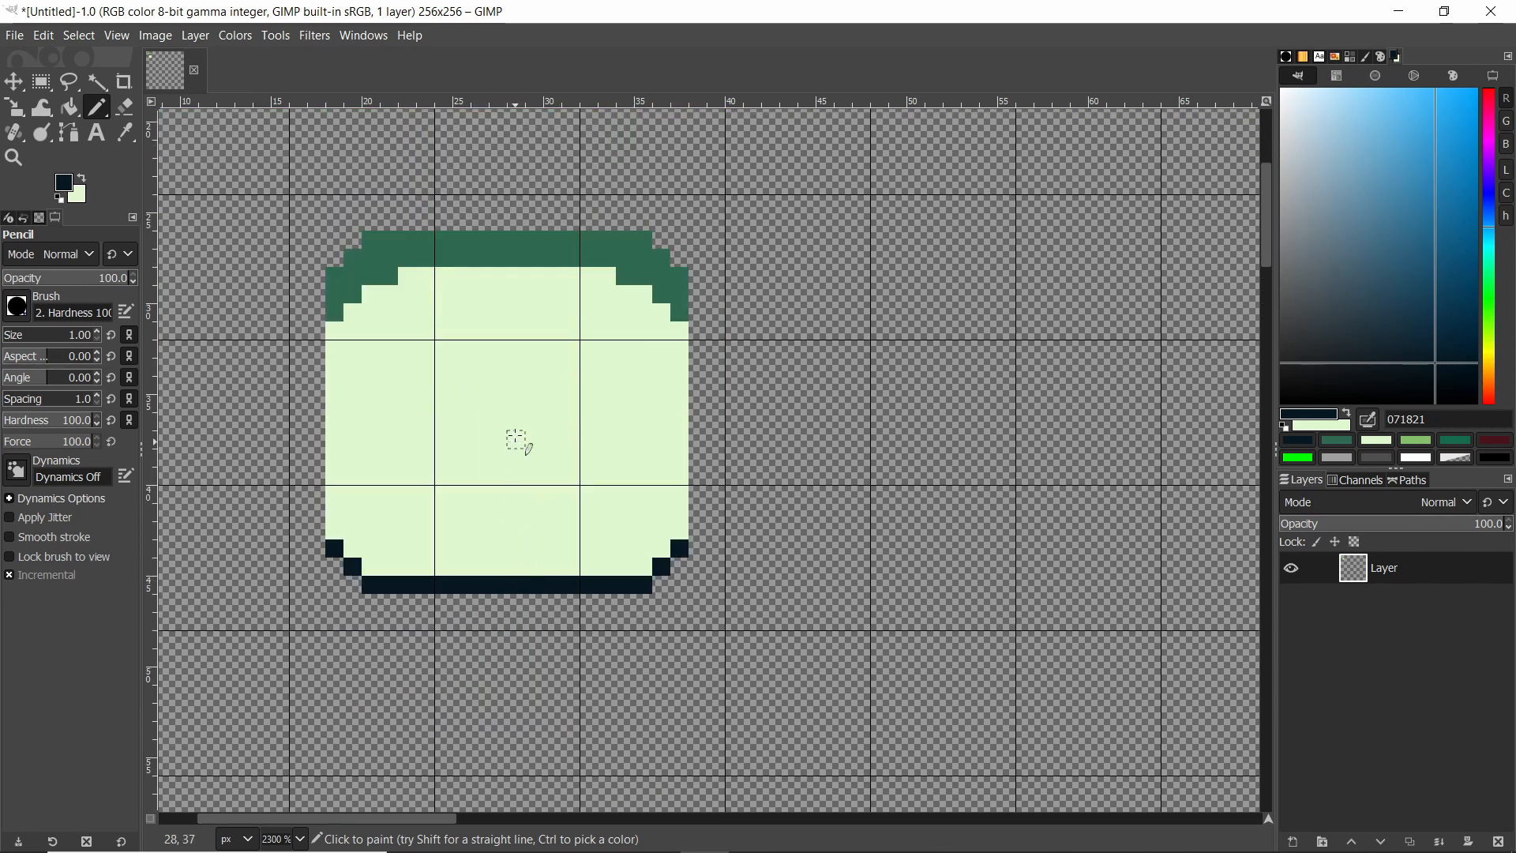
pyautogui.keyDown('ctrl'); pyautogui.scroll(-2, 557, 422); pyautogui.keyUp('ctrl')
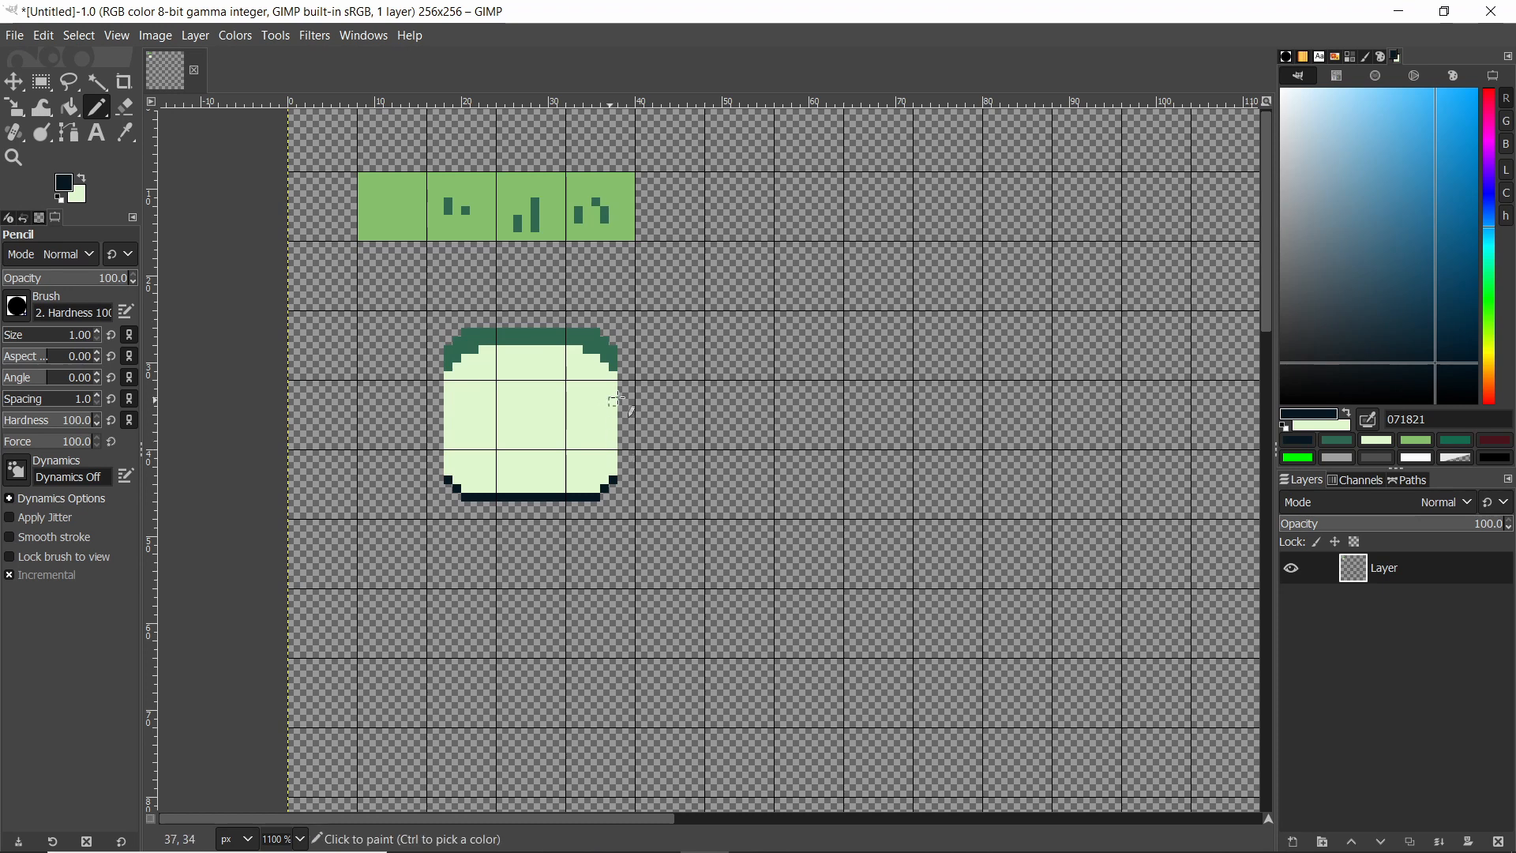
# Pick dark green 306850 and, with Bucket Fill, fill a rounded dark green shape about 15 px wide right of the square.
pyautogui.keyDown('ctrl'); pyautogui.scroll(1, 537, 392); pyautogui.keyUp('ctrl')
pyautogui.keyDown('ctrl'); pyautogui.click(610, 324); pyautogui.keyUp('ctrl')
pyautogui.keyDown('ctrl'); pyautogui.scroll(-2, 553, 260); pyautogui.keyUp('ctrl')
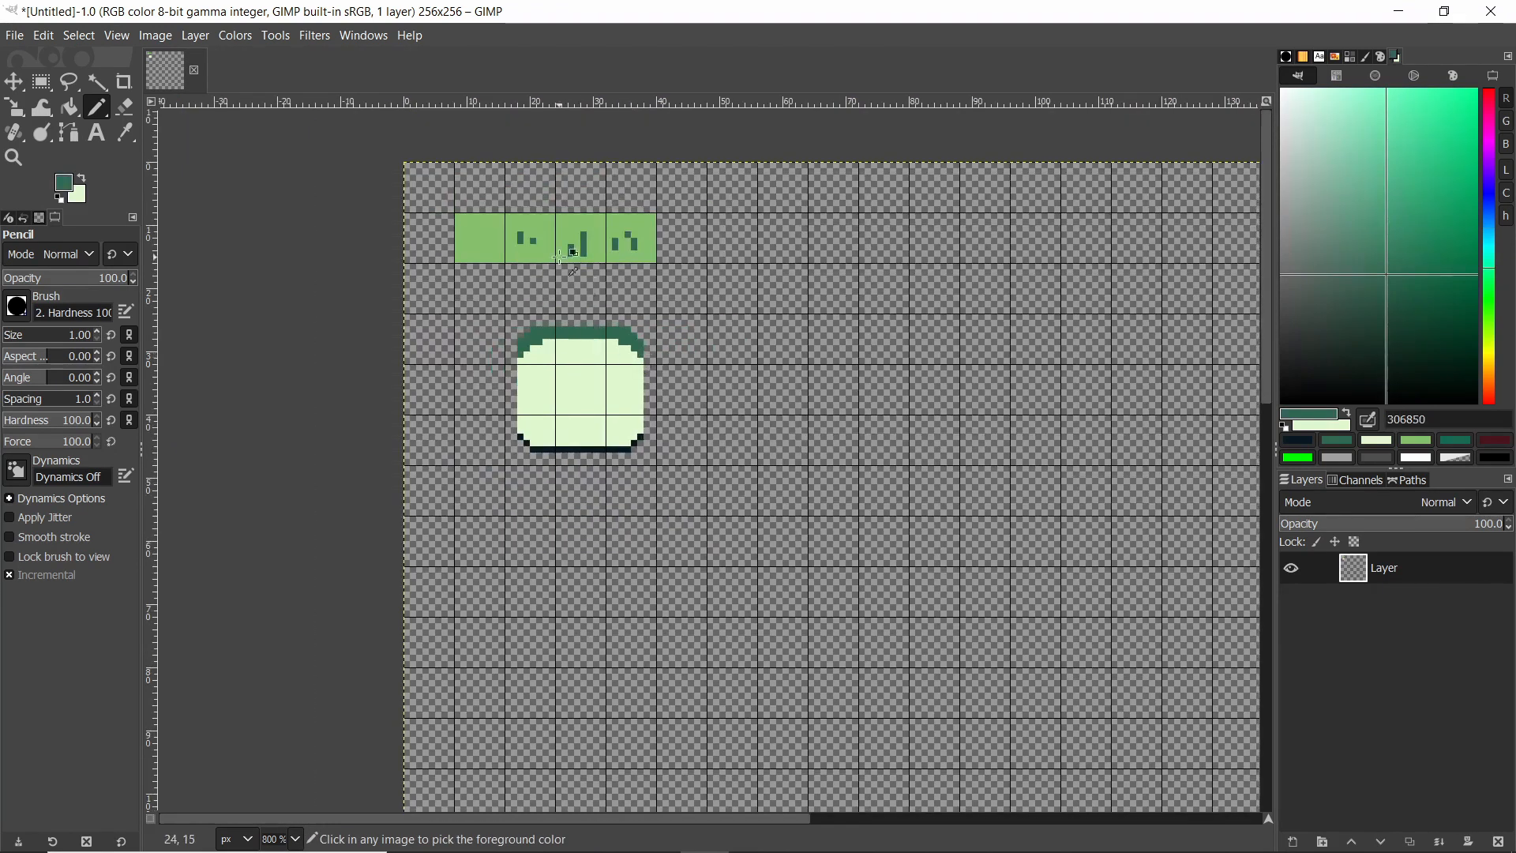
pyautogui.keyDown('ctrl'); pyautogui.scroll(1, 493, 201); pyautogui.keyUp('ctrl')
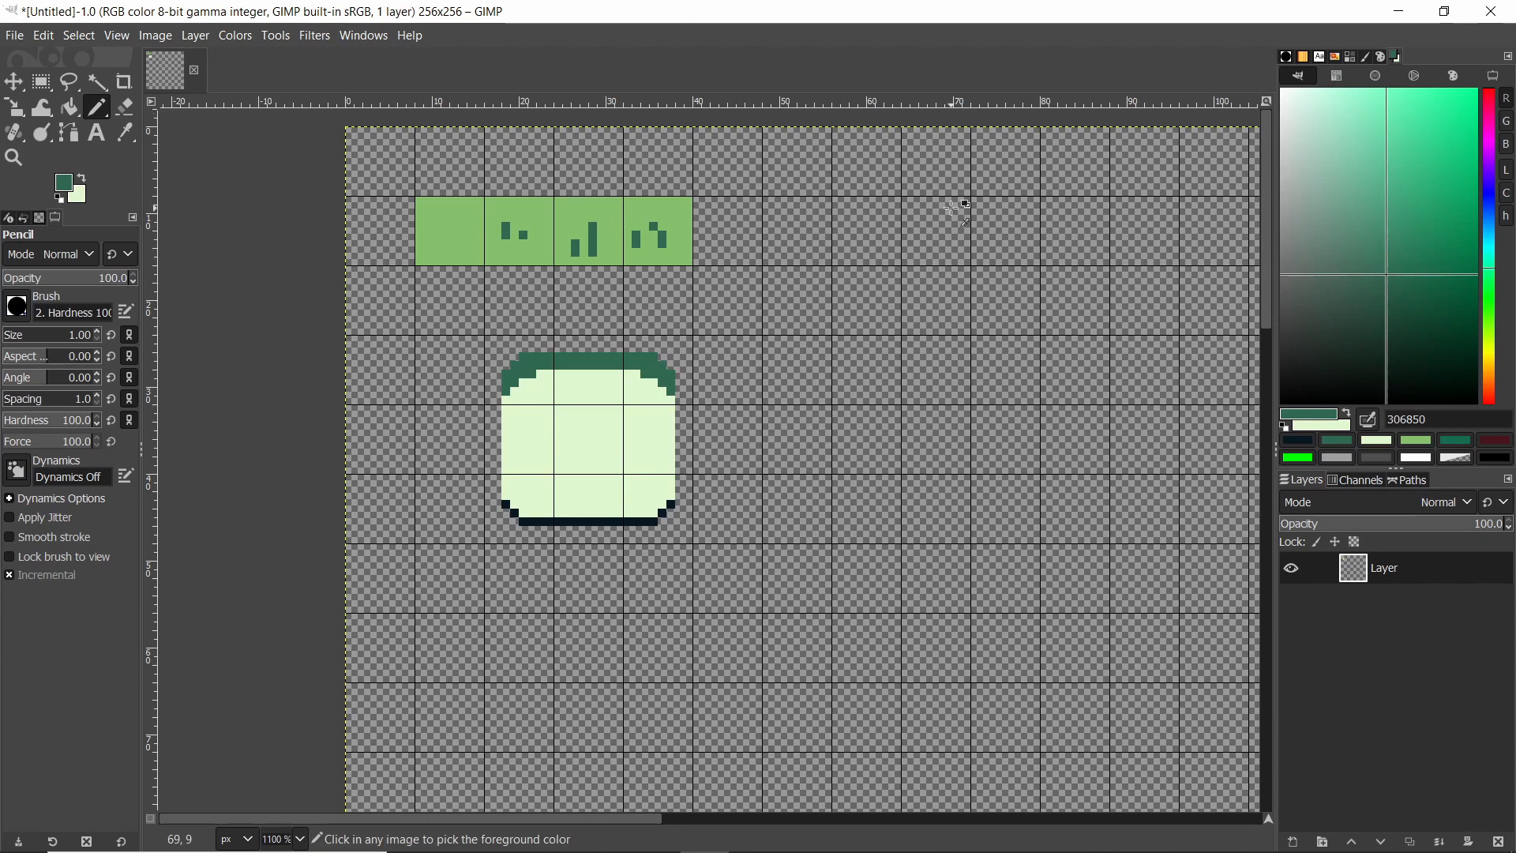
pyautogui.keyDown('ctrl'); pyautogui.scroll(1, 857, 397); pyautogui.keyUp('ctrl')
pyautogui.keyDown('ctrl'); pyautogui.scroll(2, 777, 377); pyautogui.keyUp('ctrl')
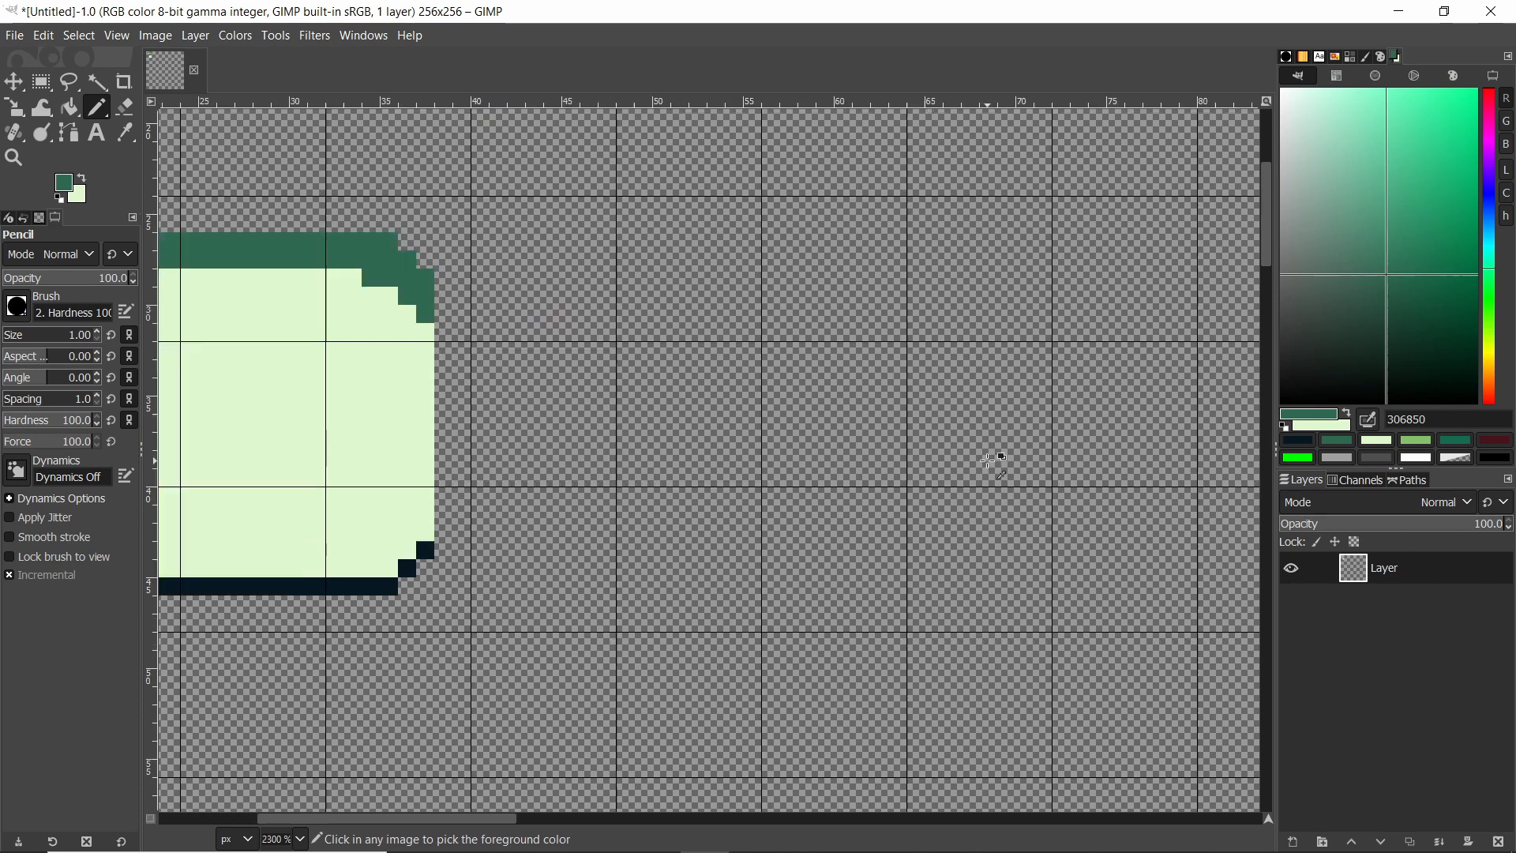
pyautogui.keyDown('ctrl'); pyautogui.scroll(-1, 743, 447); pyautogui.keyUp('ctrl')
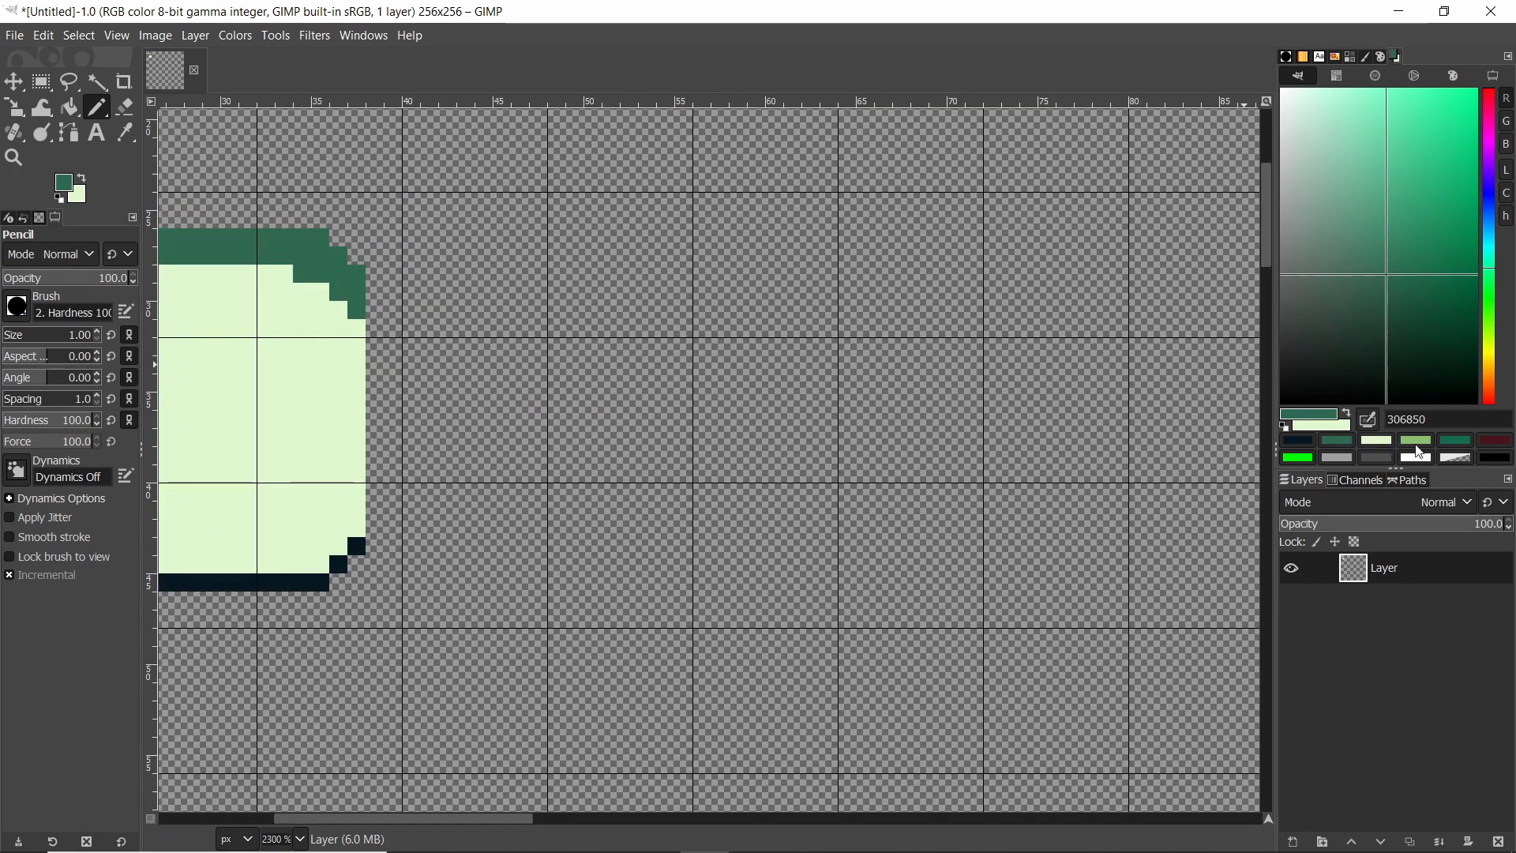
pyautogui.keyDown('ctrl'); pyautogui.scroll(-2, 557, 387); pyautogui.keyUp('ctrl')
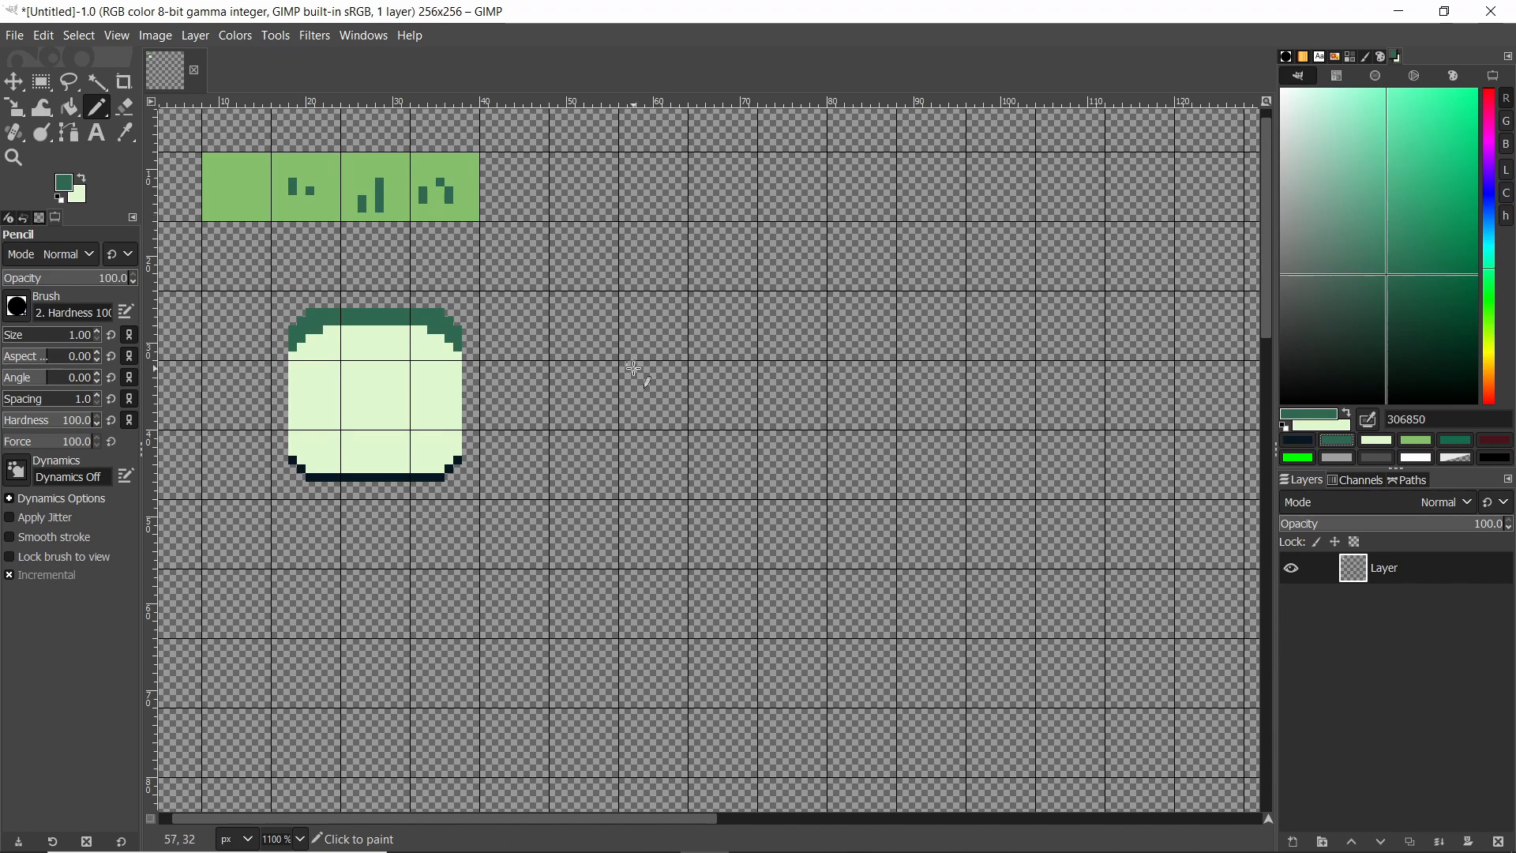
pyautogui.keyDown('ctrl'); pyautogui.scroll(1, 626, 366); pyautogui.keyUp('ctrl')
pyautogui.keyDown('ctrl'); pyautogui.scroll(-1, 743, 430); pyautogui.keyUp('ctrl')
pyautogui.keyDown('ctrl'); pyautogui.scroll(1, 261, 209); pyautogui.keyUp('ctrl')
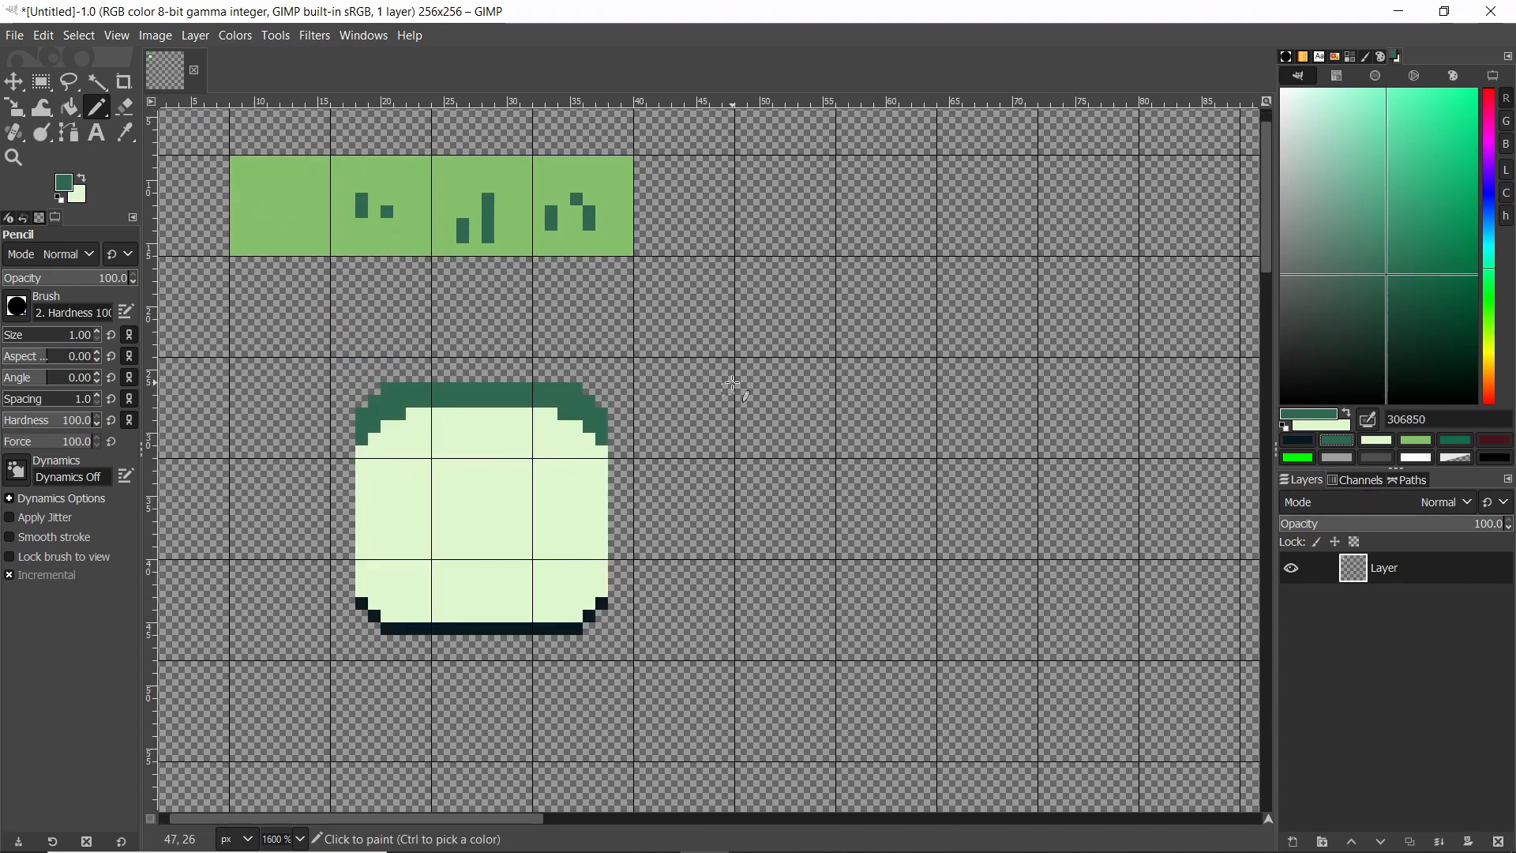
pyautogui.keyDown('ctrl'); pyautogui.scroll(-2, 745, 389); pyautogui.keyUp('ctrl')
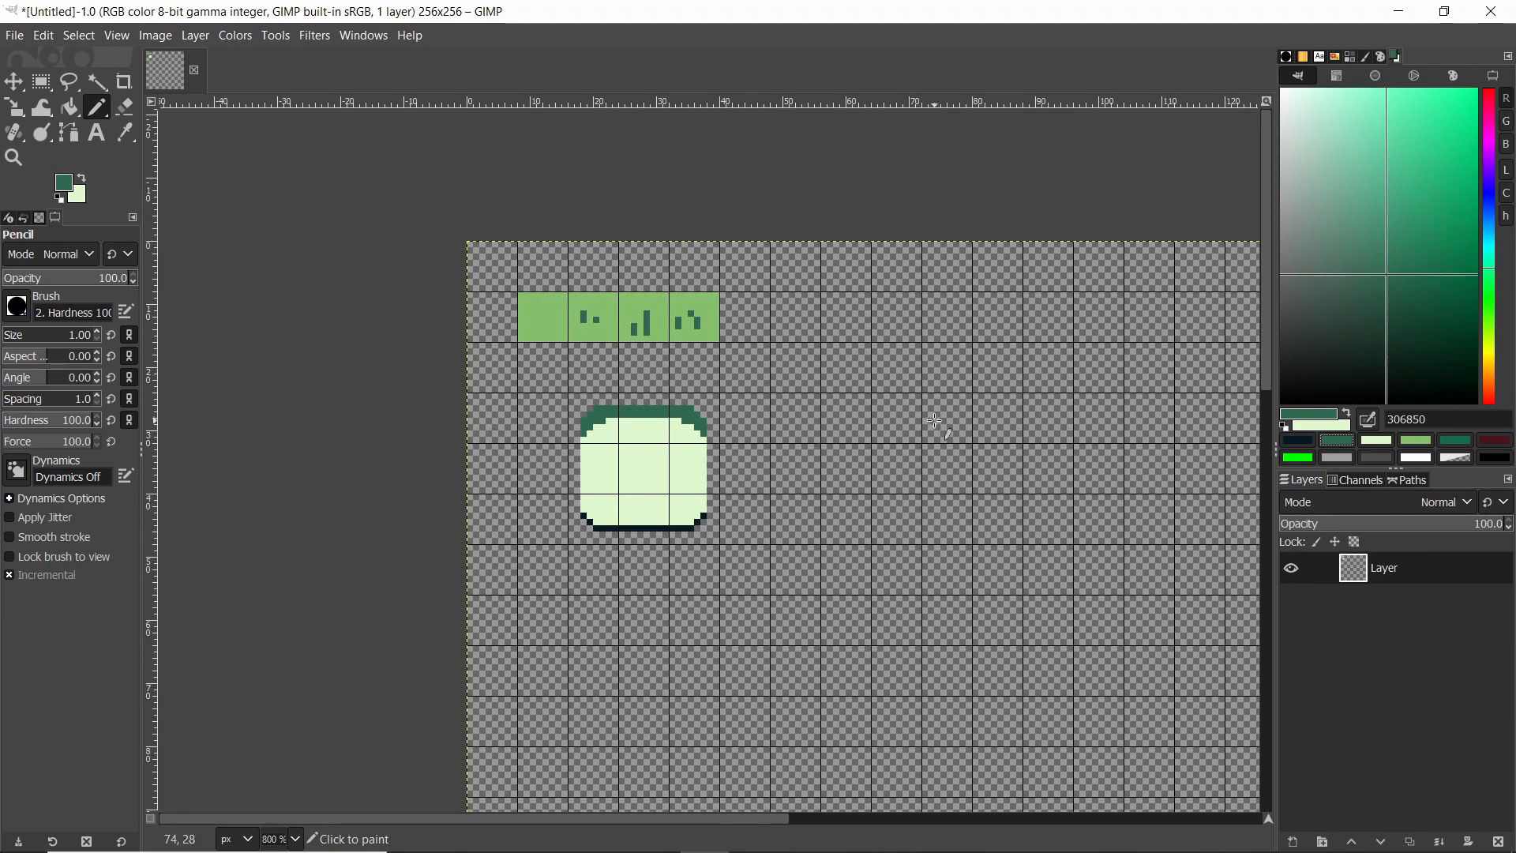
pyautogui.keyDown('ctrl'); pyautogui.scroll(2, 879, 424); pyautogui.keyUp('ctrl')
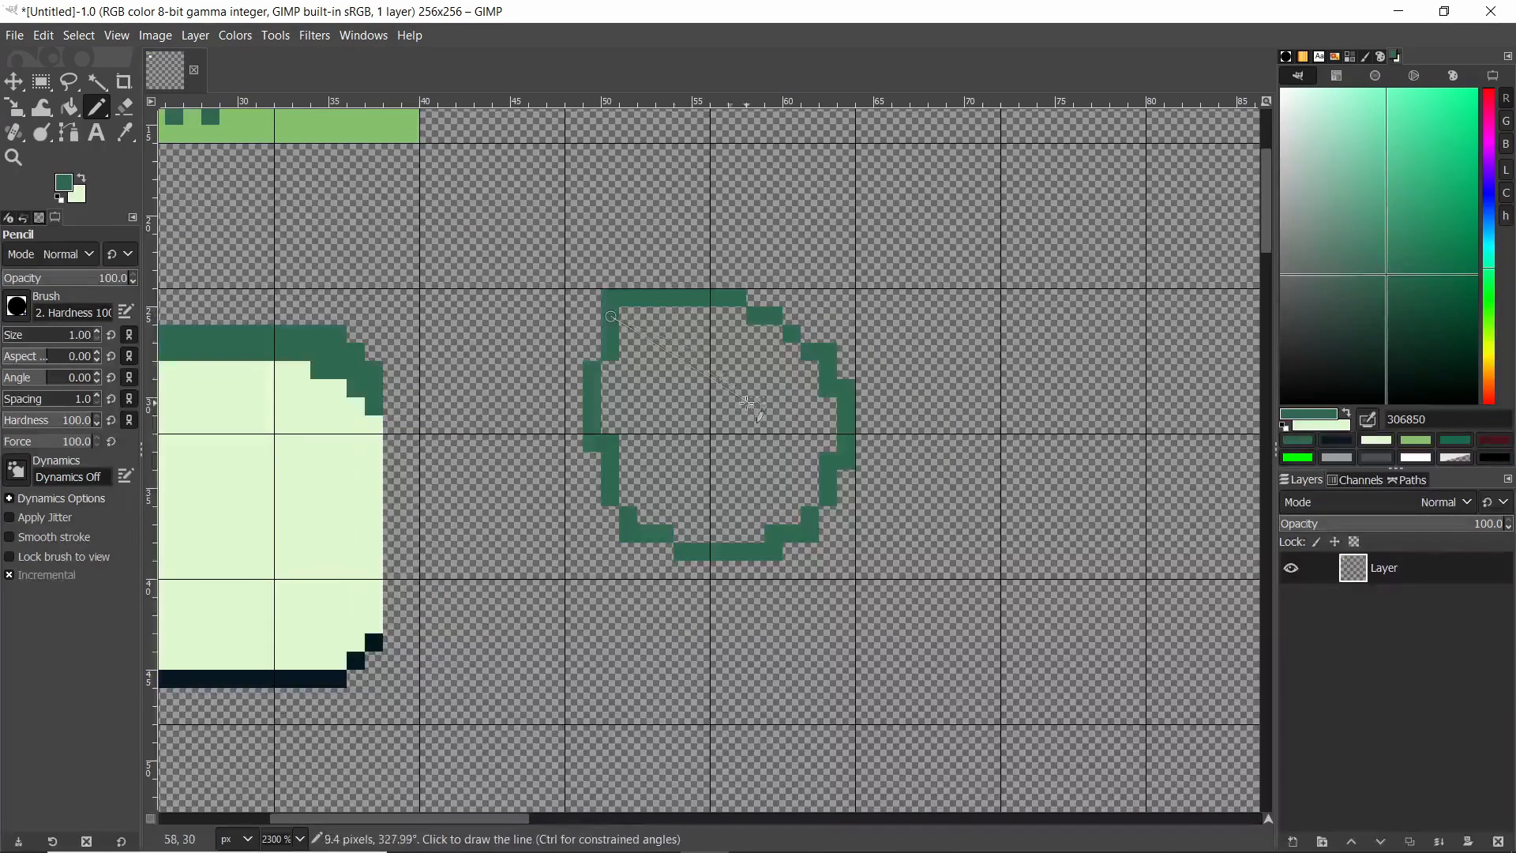
pyautogui.hotkey('shift', 'b')
pyautogui.click(744, 404)
pyautogui.keyDown('ctrl'); pyautogui.scroll(2, 727, 390); pyautogui.keyUp('ctrl')
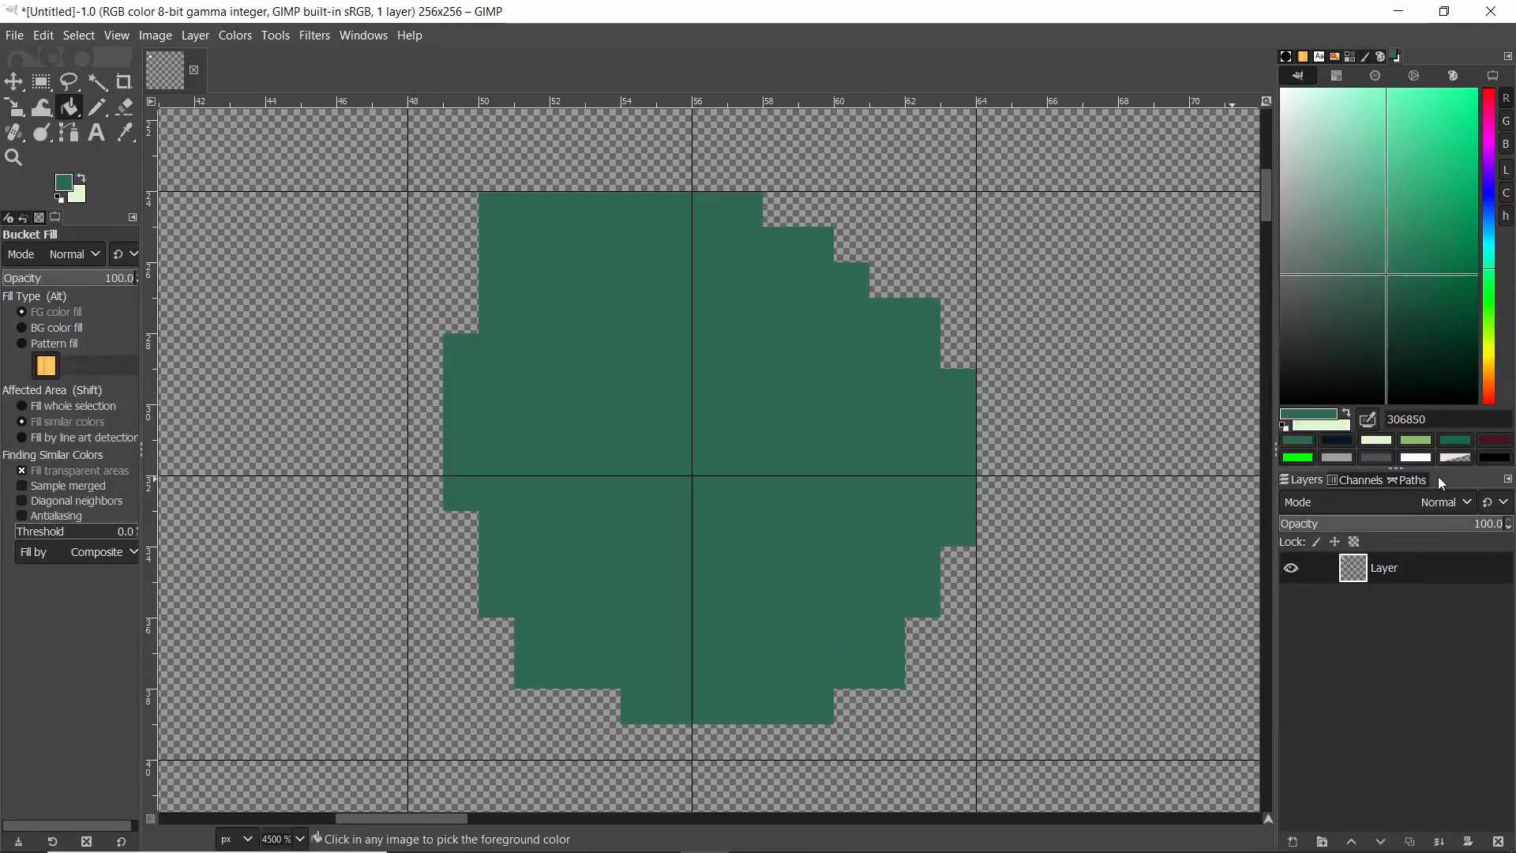
# Pick 071821 and pencil a dark stepped outline along the bottom edge of the dark green shape.
pyautogui.click(1337, 440)
pyautogui.keyDown('ctrl'); pyautogui.scroll(-1, 592, 508); pyautogui.keyUp('ctrl')
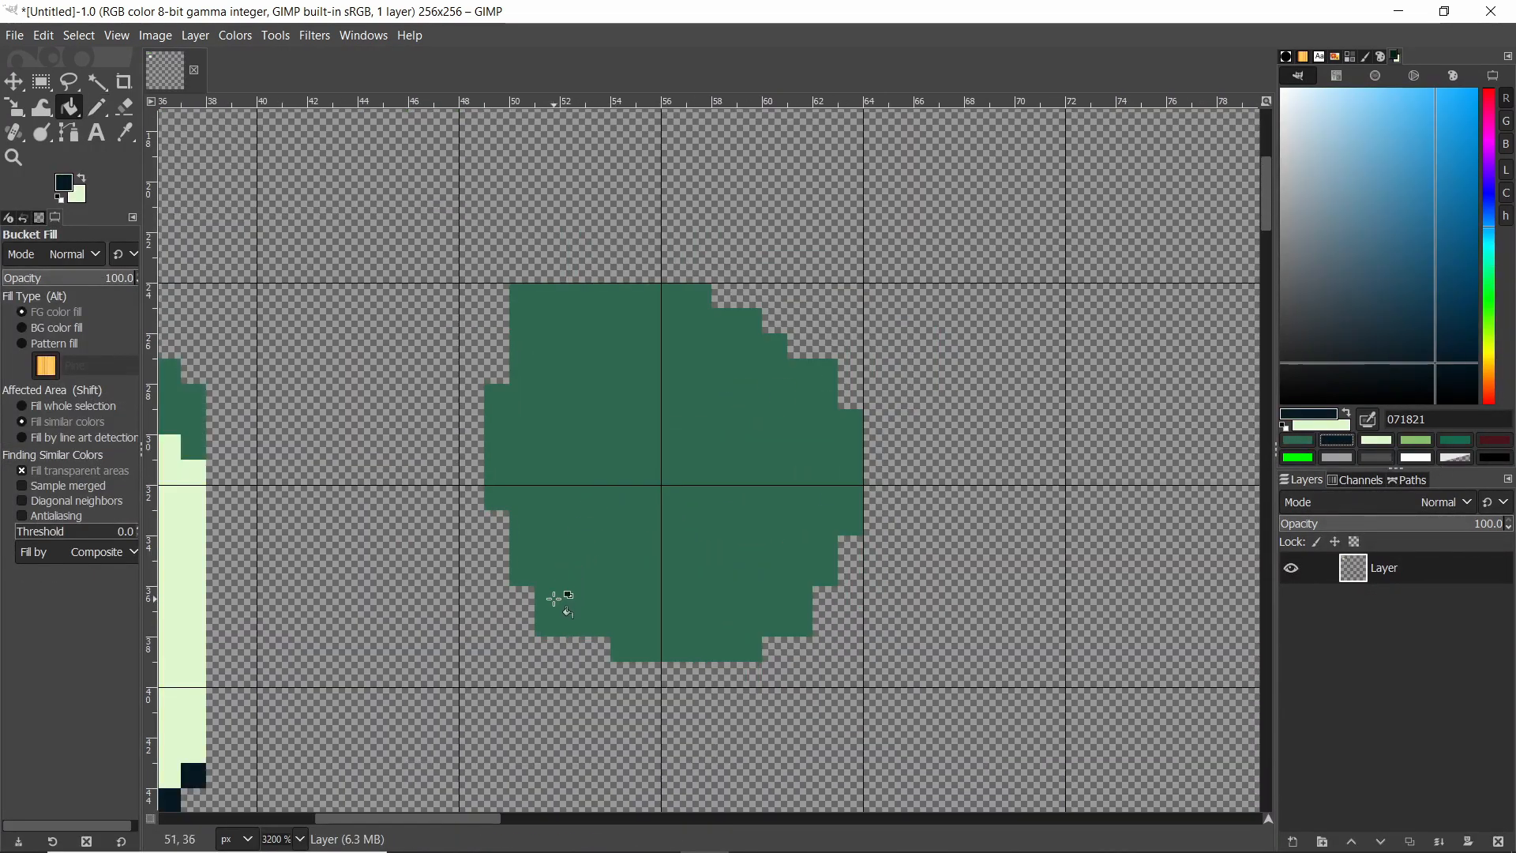
pyautogui.press('n')
pyautogui.click(522, 598)
pyautogui.moveTo(518, 600)
pyautogui.mouseDown()
pyautogui.moveTo(521, 671)
pyautogui.moveTo(705, 673)
pyautogui.moveTo(812, 674)
pyautogui.moveTo(839, 629)
pyautogui.moveTo(824, 602)
pyautogui.moveTo(791, 647)
pyautogui.moveTo(770, 649)
pyautogui.mouseUp()
pyautogui.click(522, 624)
pyautogui.moveTo(567, 649); pyautogui.dragTo(525, 651)
pyautogui.keyDown('ctrl'); pyautogui.scroll(-6, 721, 609); pyautogui.keyUp('ctrl')
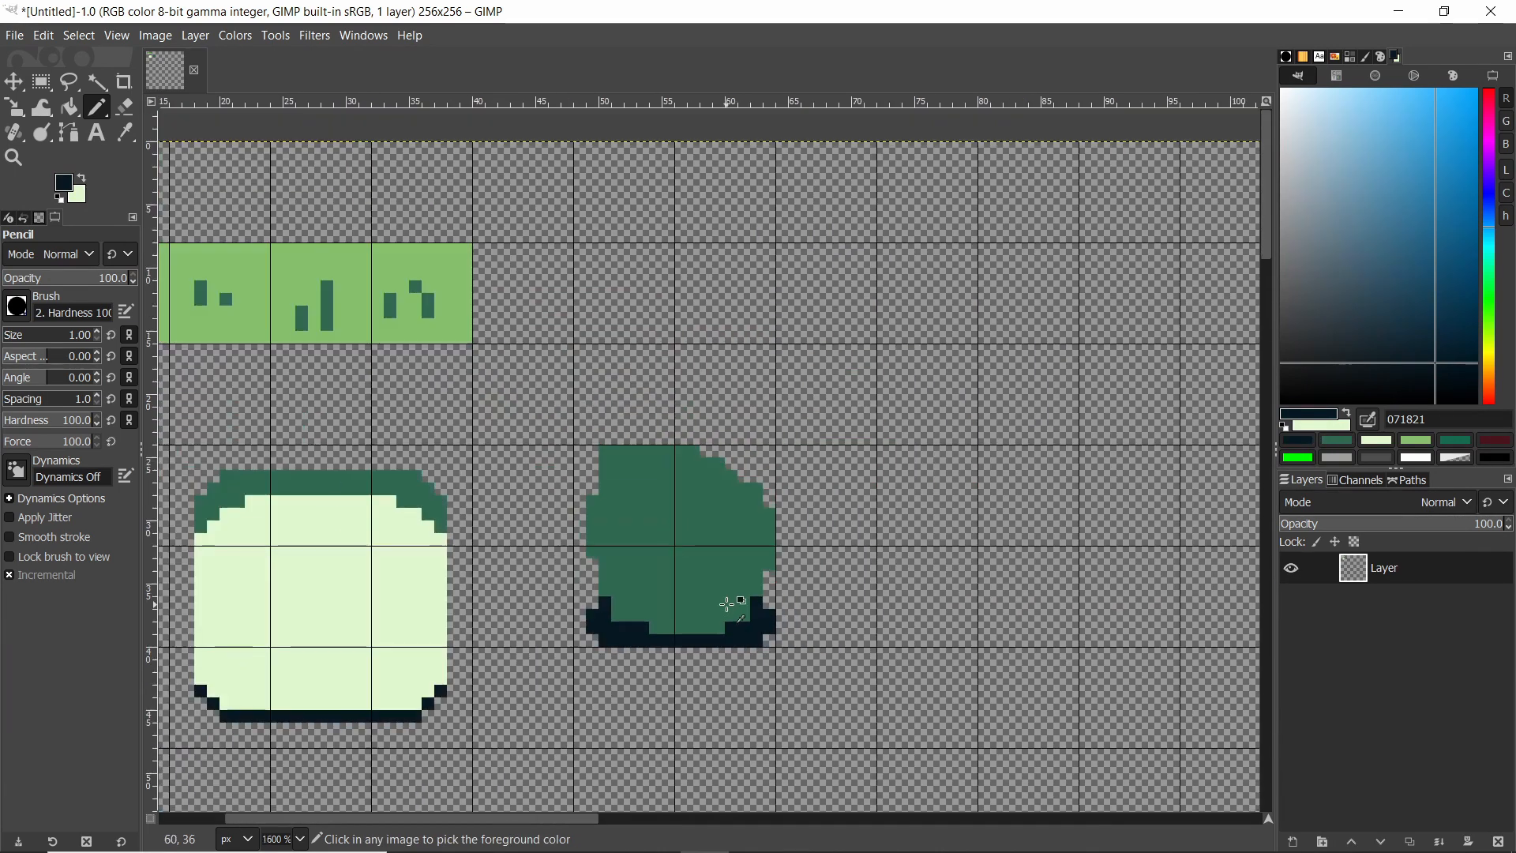
pyautogui.keyDown('ctrl'); pyautogui.scroll(5, 758, 619); pyautogui.keyUp('ctrl')
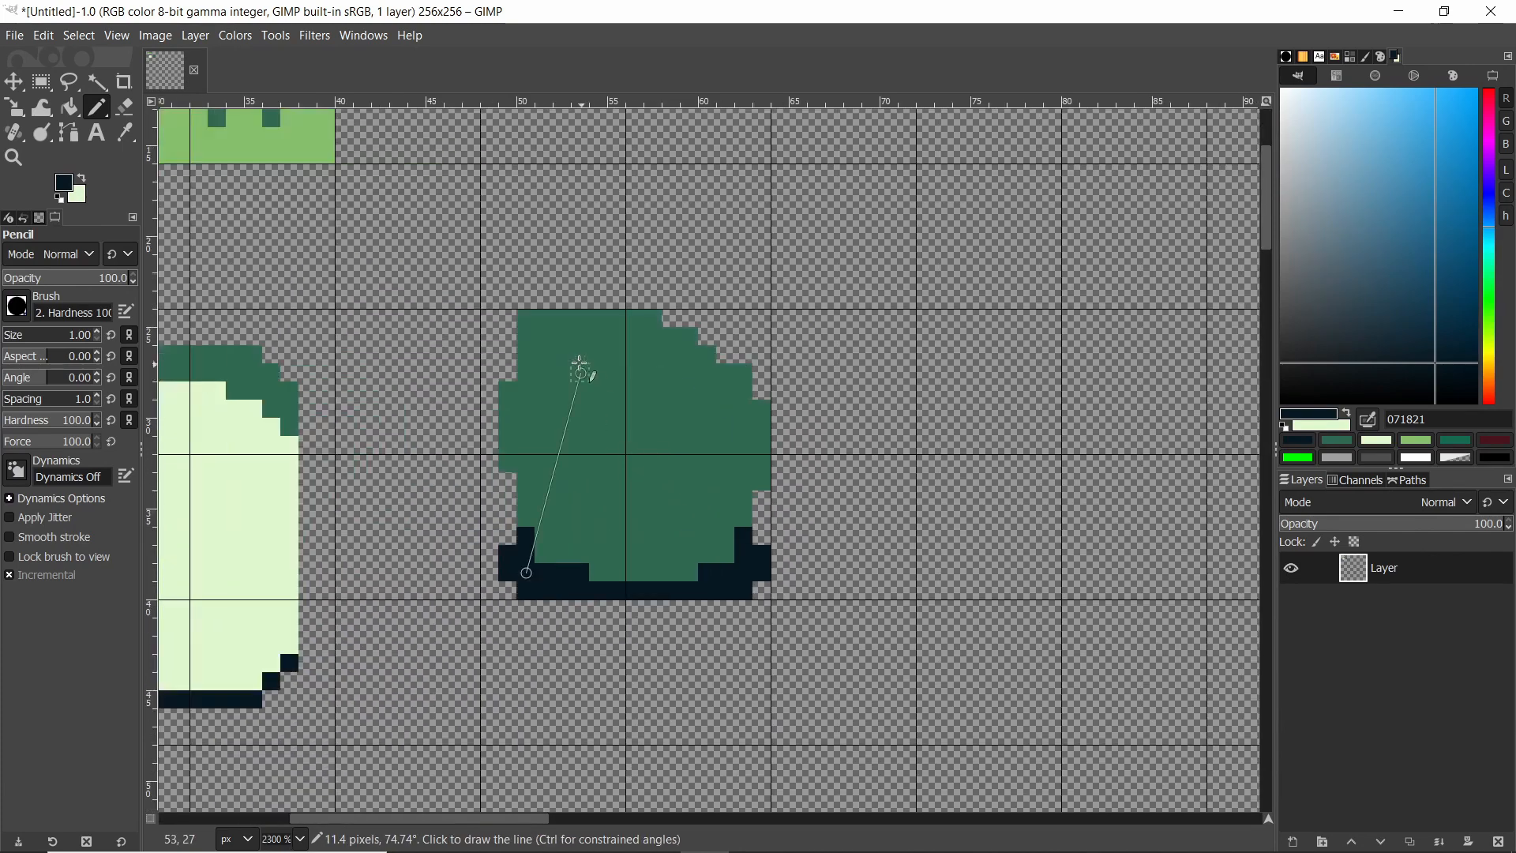
# Pencil a single darkest-green 071821 pixel near the shape's upper-left edge.
pyautogui.hotkey('shift', 'e')
pyautogui.keyDown('ctrl'); pyautogui.scroll(-2, 624, 271); pyautogui.keyUp('ctrl')
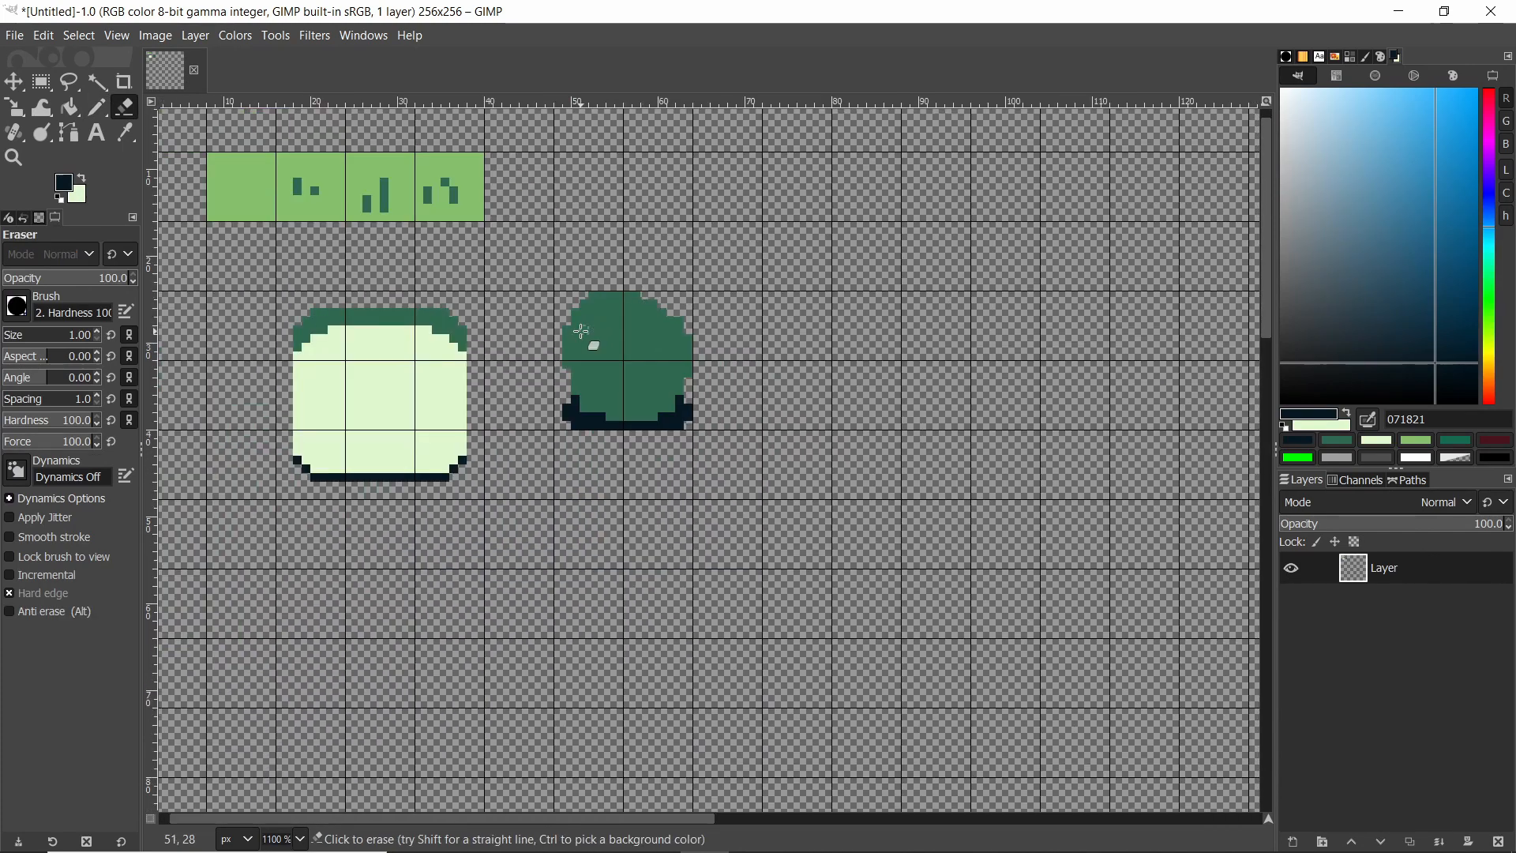
pyautogui.press('n')
pyautogui.keyDown('ctrl'); pyautogui.scroll(1, 698, 419); pyautogui.keyUp('ctrl')
pyautogui.keyDown('ctrl'); pyautogui.scroll(1, 629, 311); pyautogui.keyUp('ctrl')
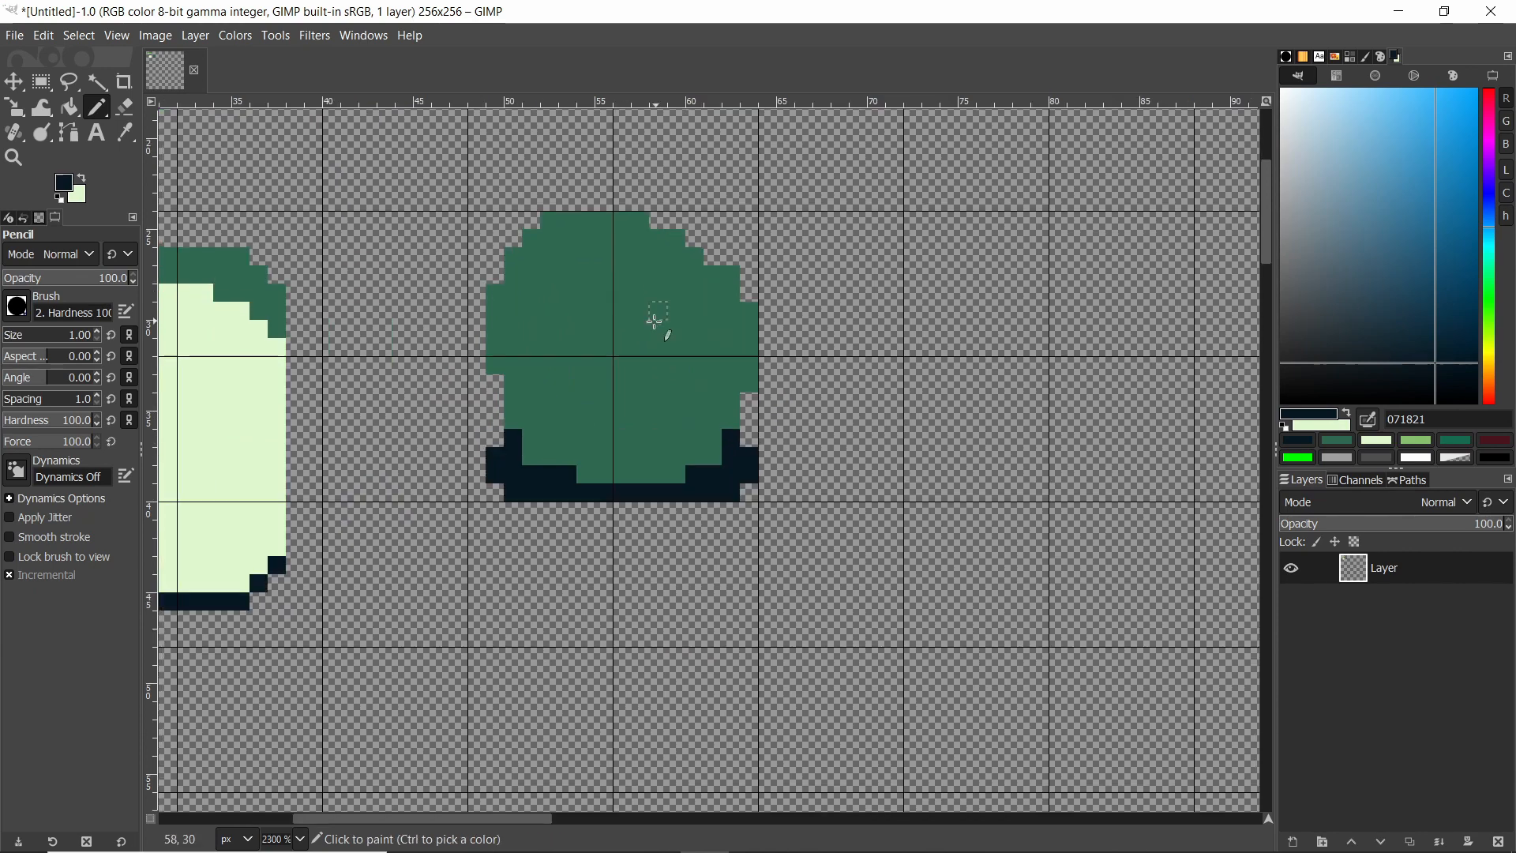
pyautogui.keyDown('ctrl'); pyautogui.scroll(-1, 653, 321); pyautogui.keyUp('ctrl')
pyautogui.keyDown('ctrl'); pyautogui.scroll(-3, 620, 320); pyautogui.keyUp('ctrl')
pyautogui.keyDown('ctrl'); pyautogui.scroll(2, 596, 321); pyautogui.keyUp('ctrl')
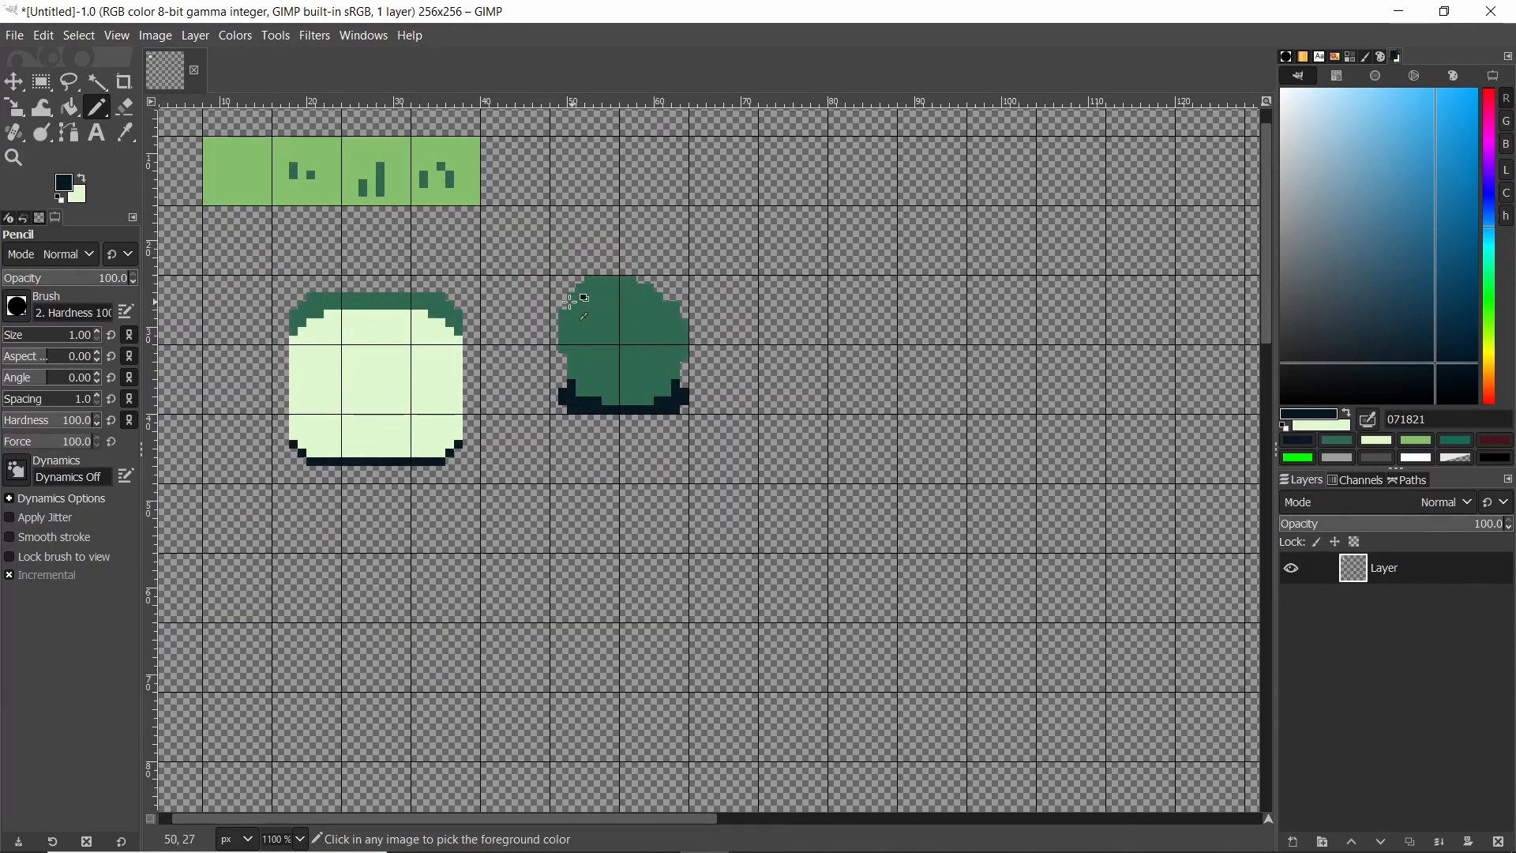
pyautogui.keyDown('ctrl'); pyautogui.scroll(3, 592, 318); pyautogui.keyUp('ctrl')
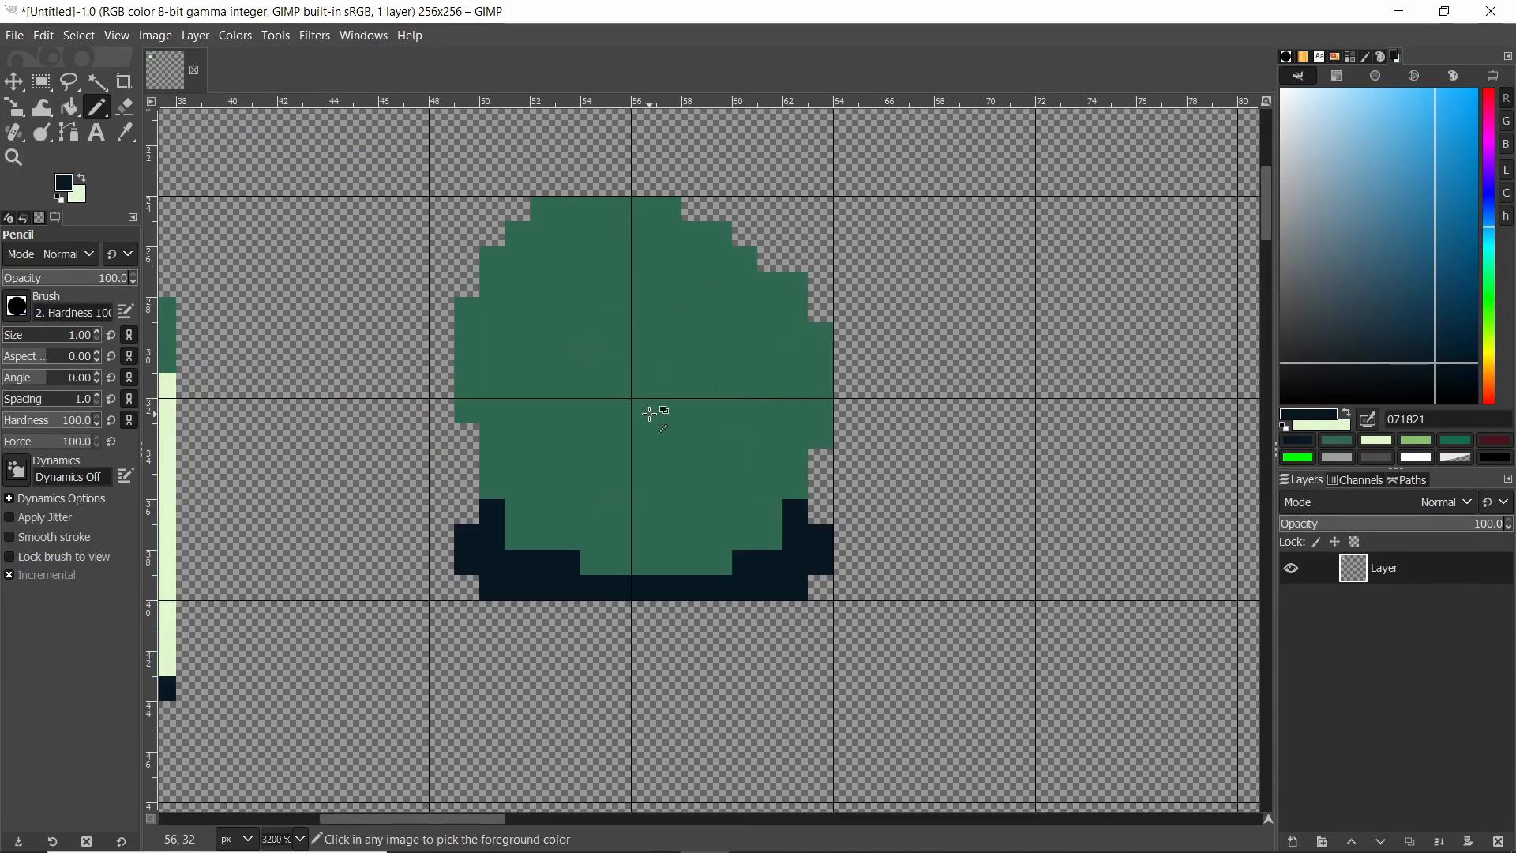
pyautogui.keyDown('ctrl'); pyautogui.scroll(1, 570, 259); pyautogui.keyUp('ctrl')
pyautogui.click(500, 175)
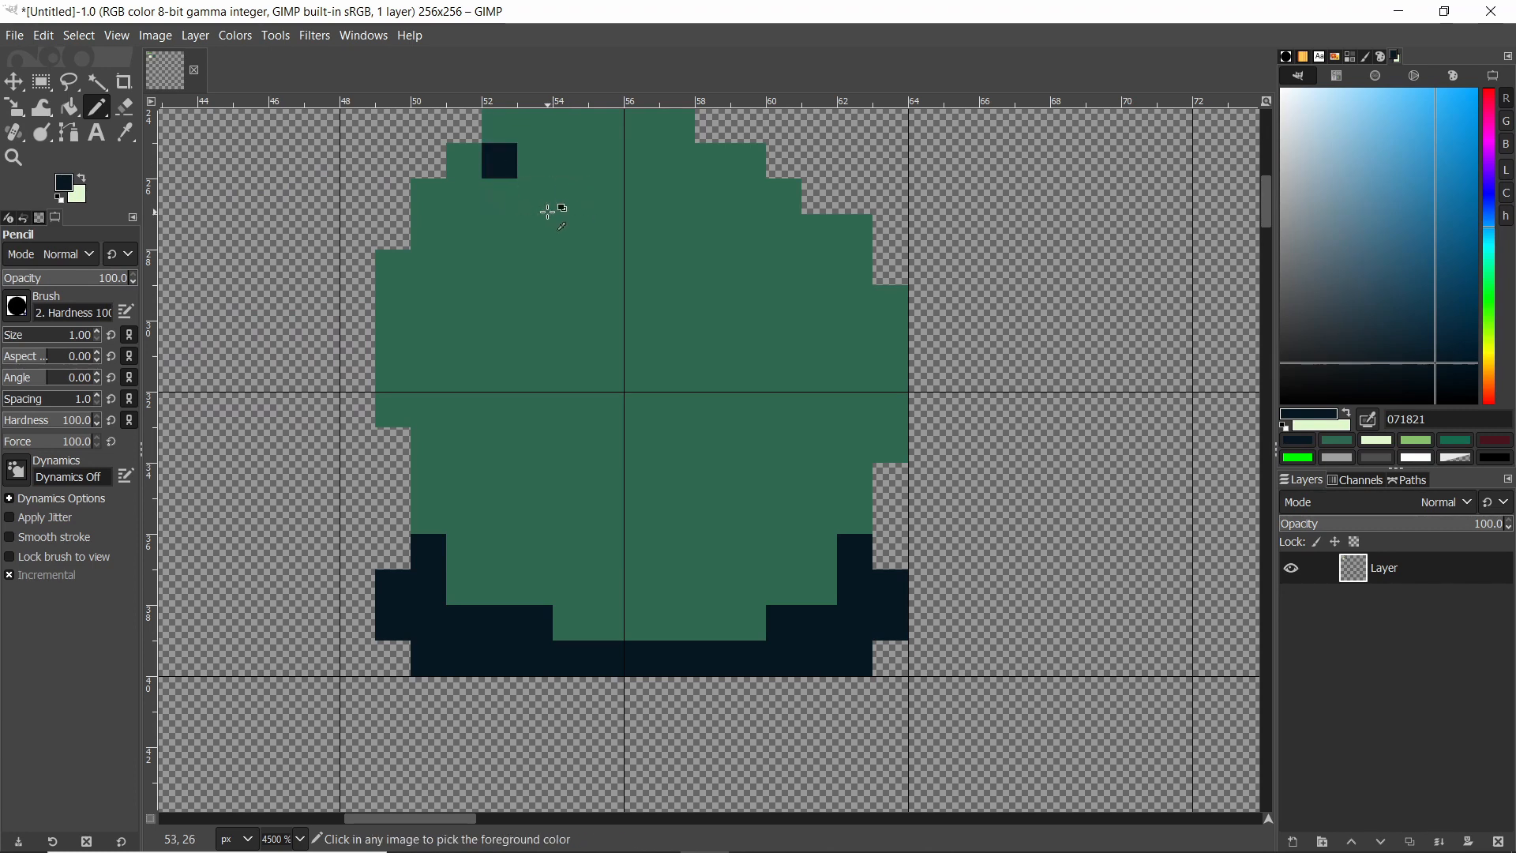
pyautogui.click(543, 188)
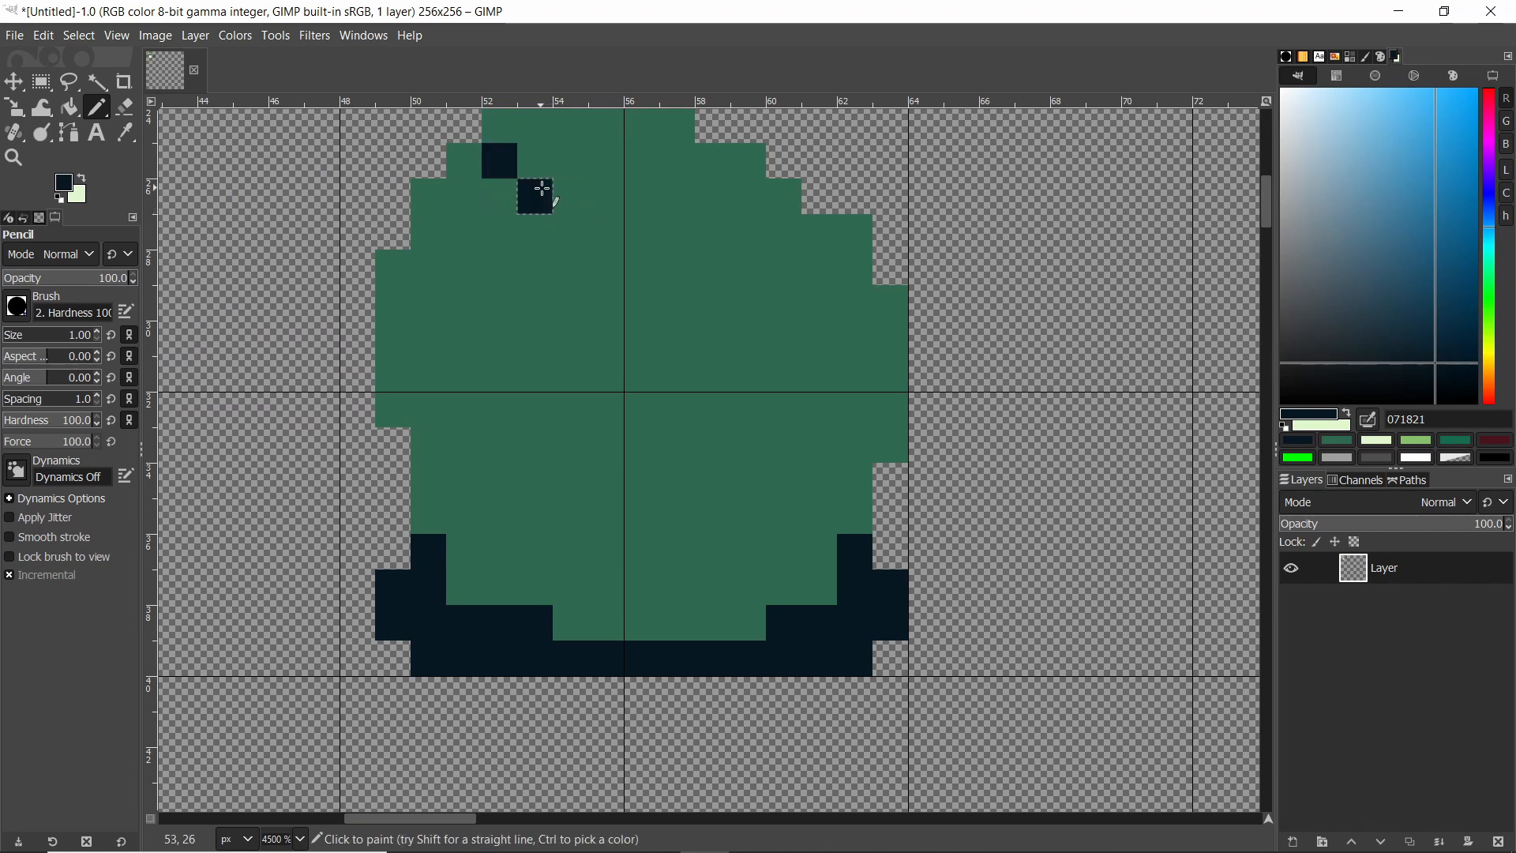
pyautogui.click(500, 446)
pyautogui.hotkey('ctrl', 'z')
pyautogui.hotkey('ctrl', 'z')
# Pencil dark 071821 shading strokes: a curved band across the shape's lower middle and a patch at its upper left.
pyautogui.moveTo(499, 479)
pyautogui.mouseDown()
pyautogui.moveTo(654, 508)
pyautogui.moveTo(785, 433)
pyautogui.moveTo(714, 437)
pyautogui.moveTo(718, 450)
pyautogui.mouseUp()
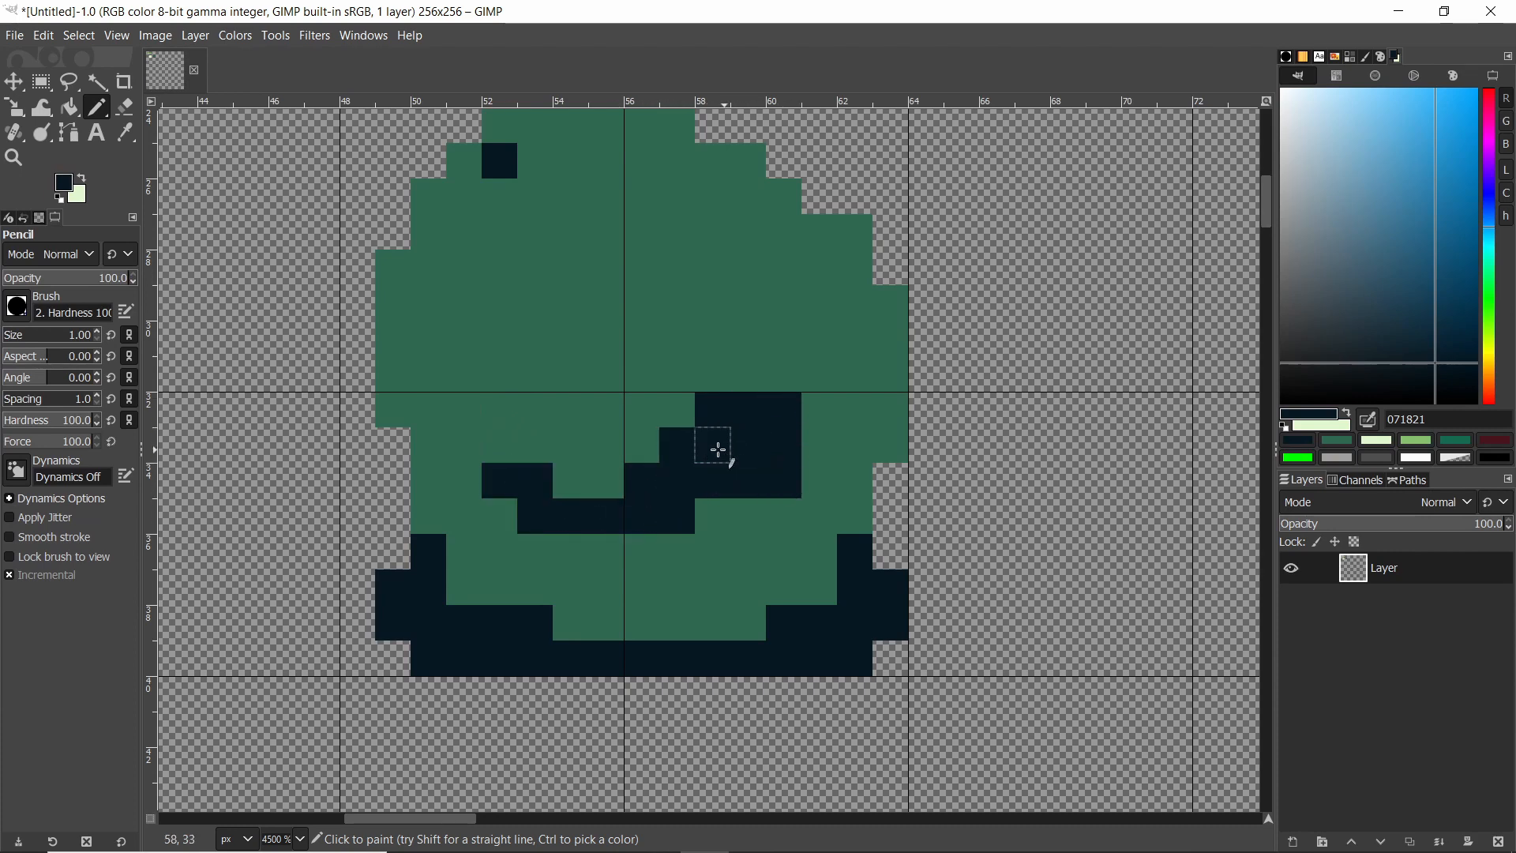
pyautogui.moveTo(501, 202)
pyautogui.mouseDown()
pyautogui.moveTo(494, 237)
pyautogui.moveTo(532, 186)
pyautogui.mouseUp()
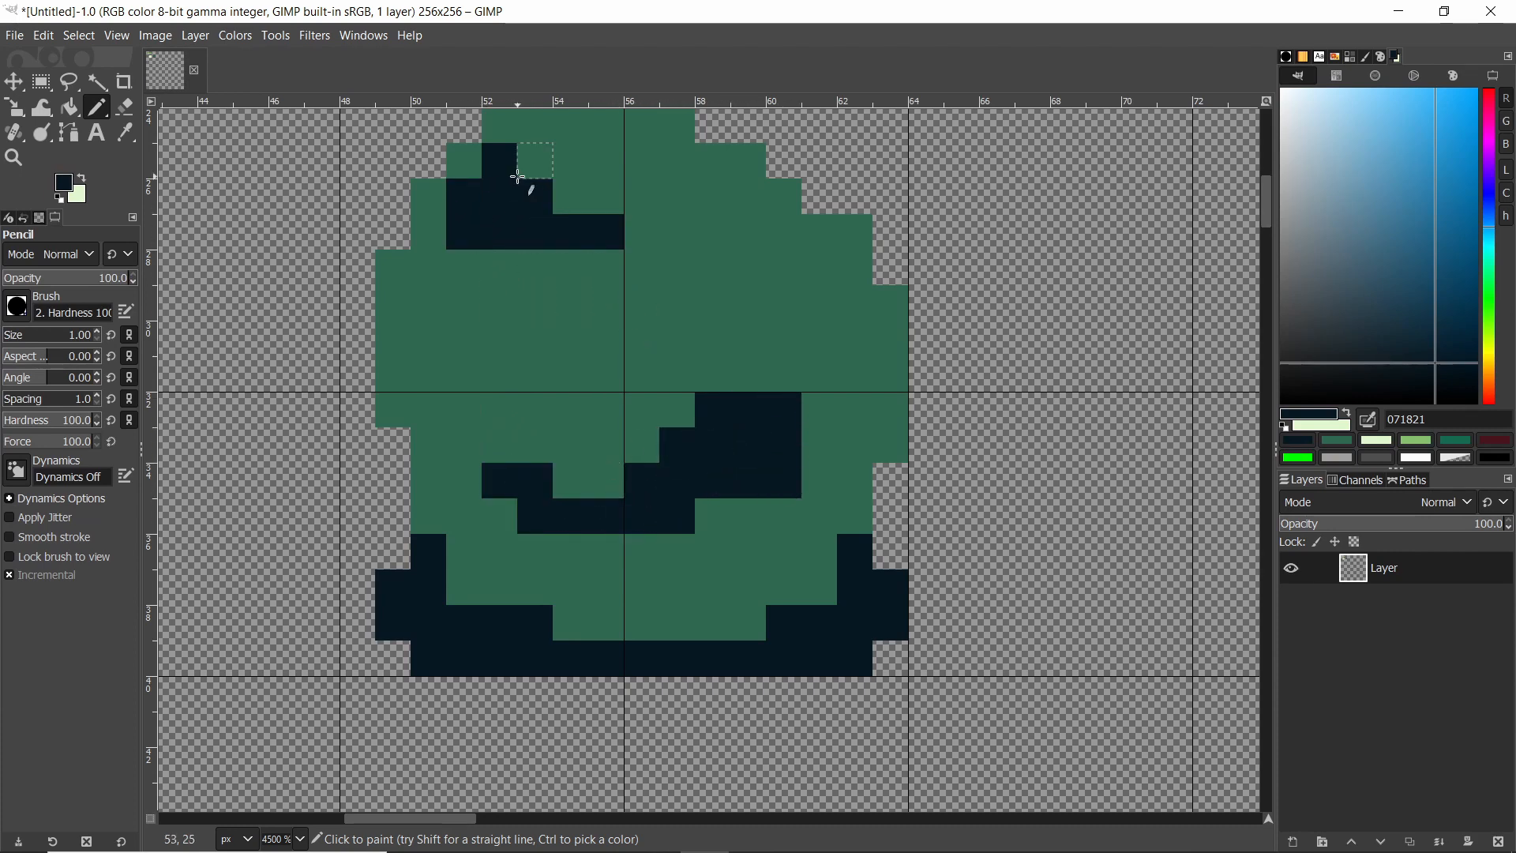
# Pick the lightest green e0f8cf and pencil light highlight strokes along the shape's top and diagonally across its middle.
pyautogui.keyDown('ctrl'); pyautogui.scroll(-3, 629, 248); pyautogui.keyUp('ctrl')
pyautogui.click(1377, 441)
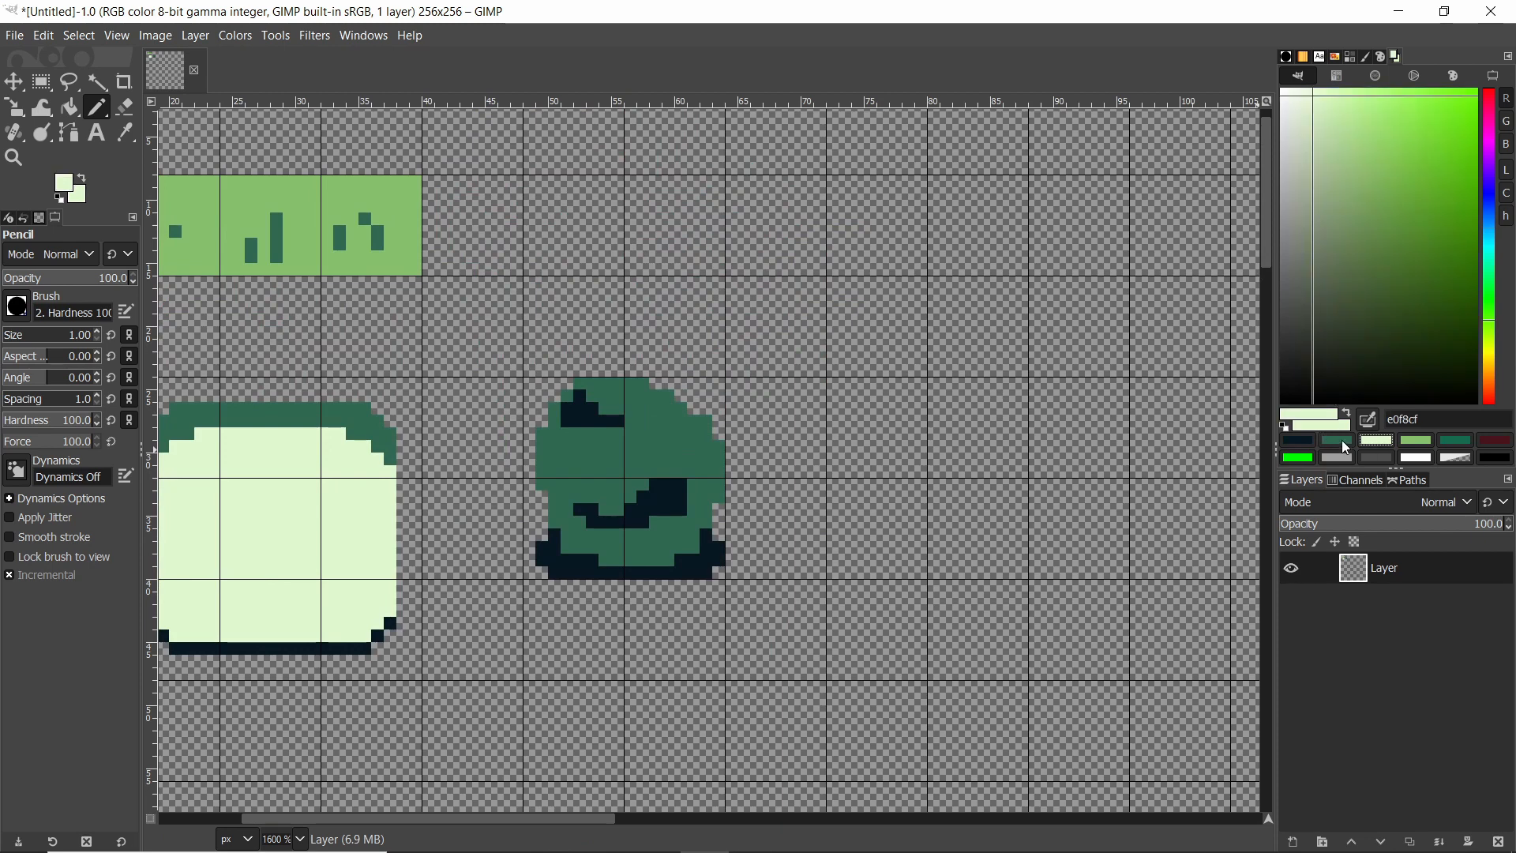
pyautogui.keyDown('ctrl'); pyautogui.scroll(3, 618, 454); pyautogui.keyUp('ctrl')
pyautogui.moveTo(574, 286); pyautogui.dragTo(750, 357)
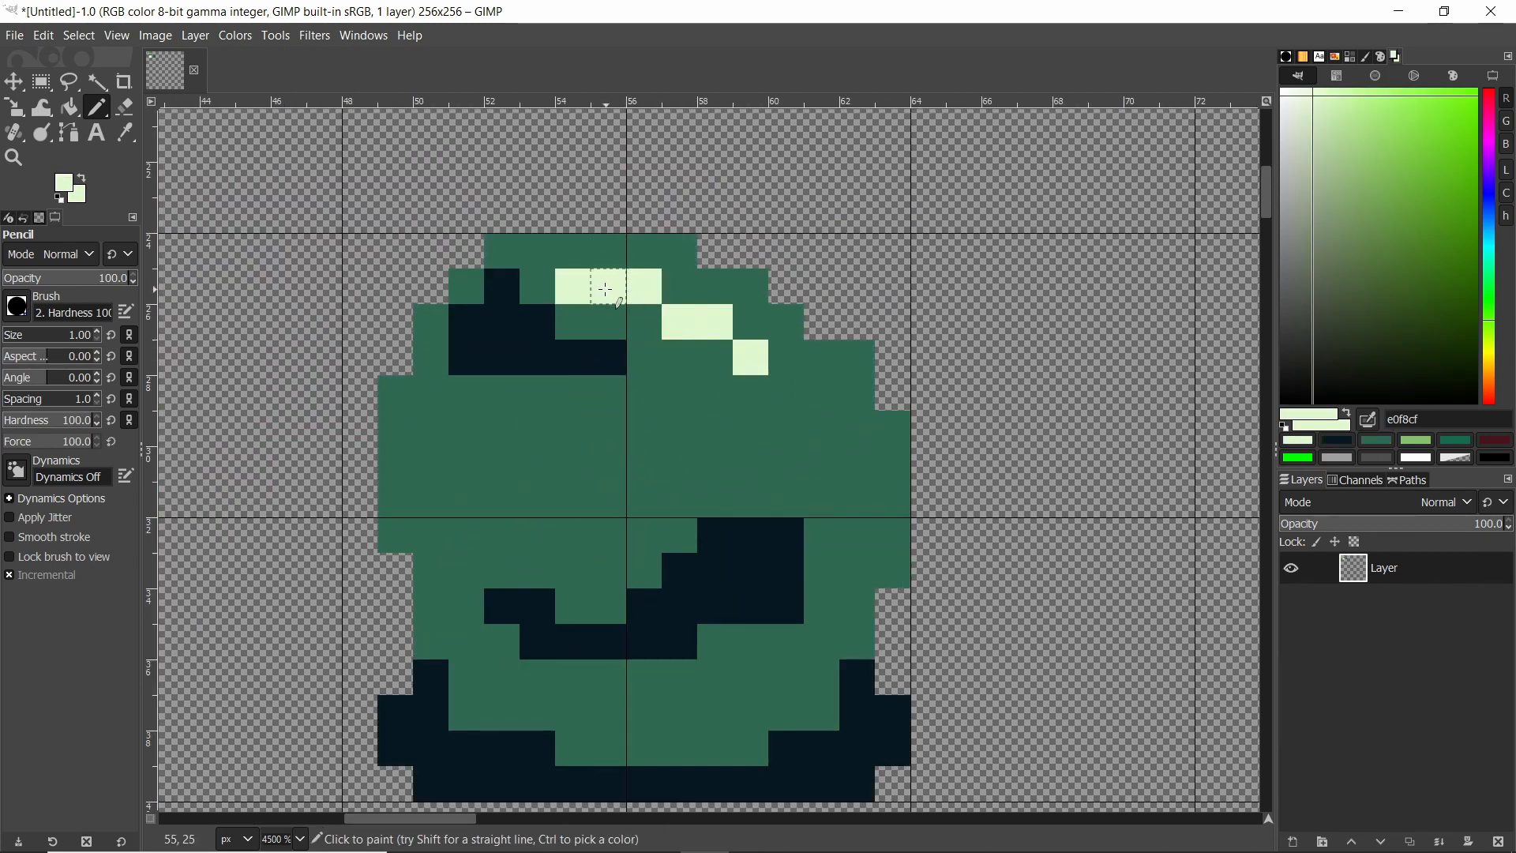
pyautogui.moveTo(569, 534)
pyautogui.mouseDown()
pyautogui.moveTo(701, 484)
pyautogui.moveTo(736, 453)
pyautogui.mouseUp()
# Zoom out and back in to review the drawn tiles on the canvas.
pyautogui.keyDown('ctrl'); pyautogui.scroll(-6, 805, 465); pyautogui.keyUp('ctrl')
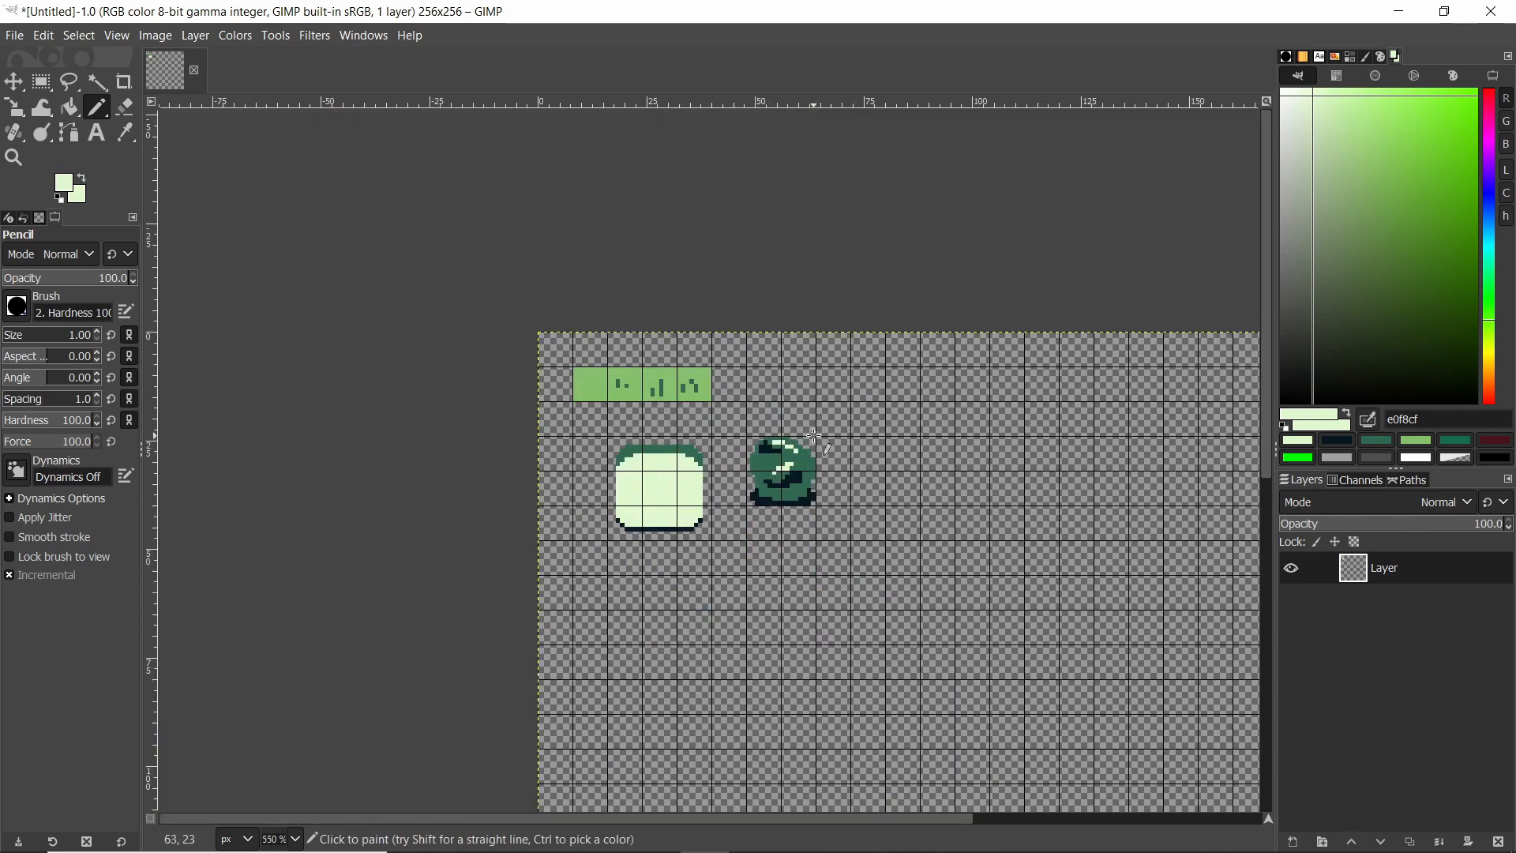
pyautogui.keyDown('ctrl'); pyautogui.scroll(2, 829, 458); pyautogui.keyUp('ctrl')
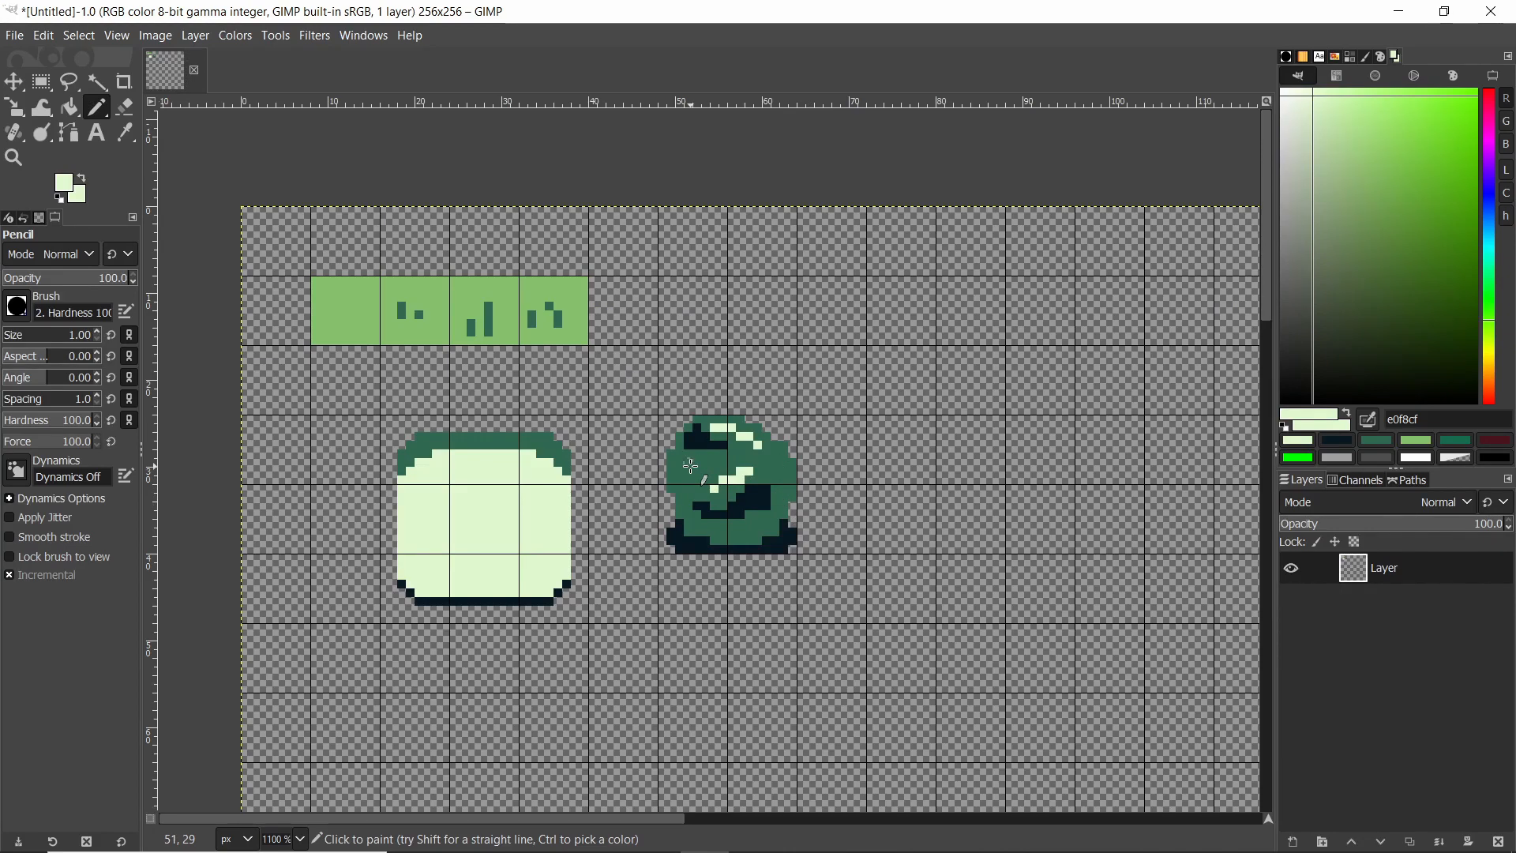
pyautogui.keyDown('ctrl'); pyautogui.scroll(-2, 627, 485); pyautogui.keyUp('ctrl')
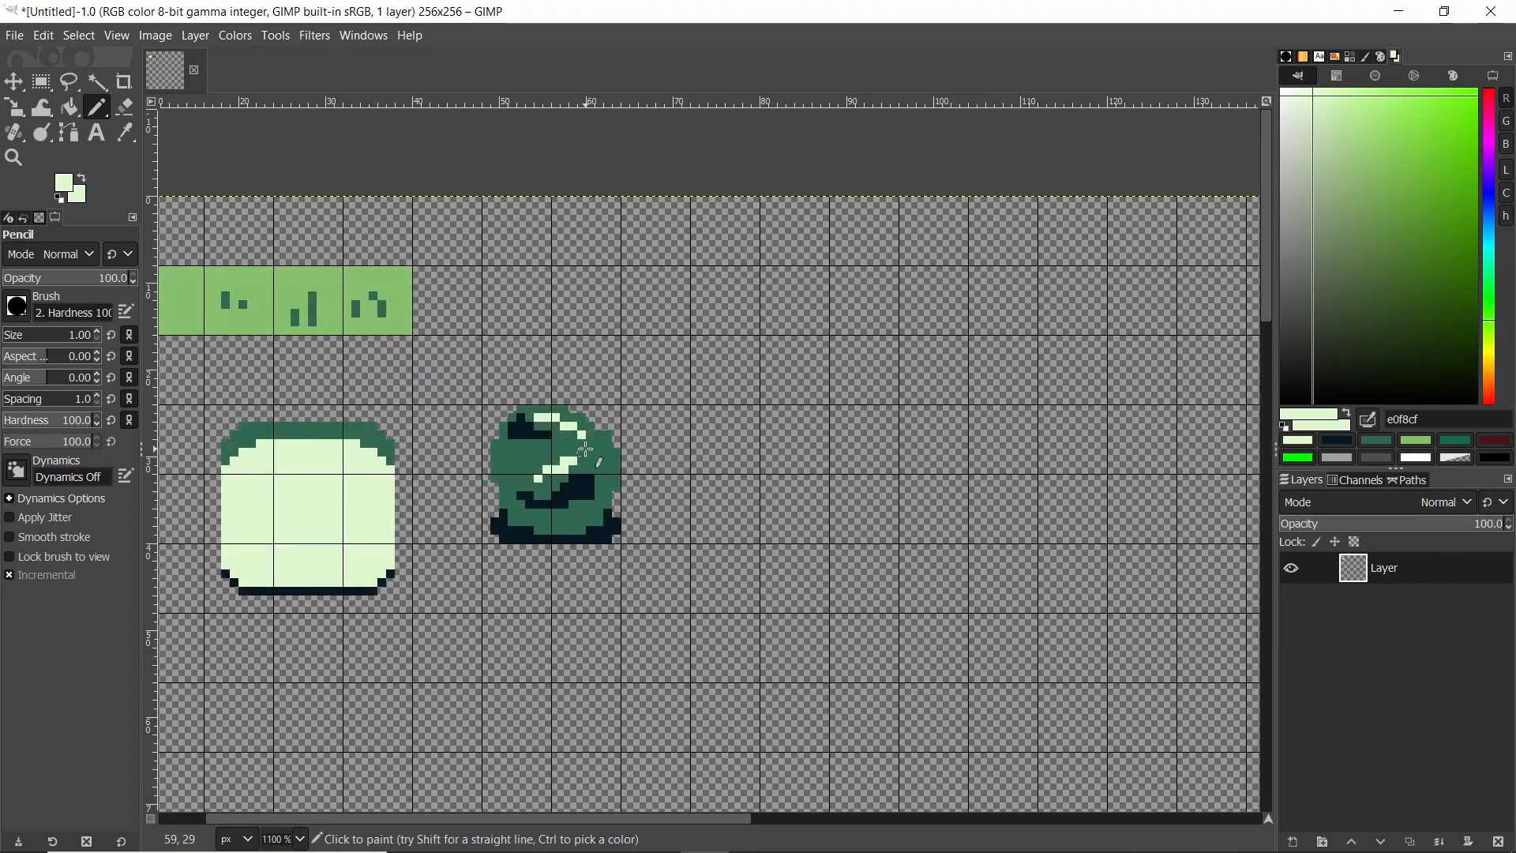
pyautogui.keyDown('shift'); pyautogui.scroll(1, 585, 449); pyautogui.keyUp('shift')
pyautogui.keyDown('ctrl'); pyautogui.scroll(-1, 264, 383); pyautogui.keyUp('ctrl')
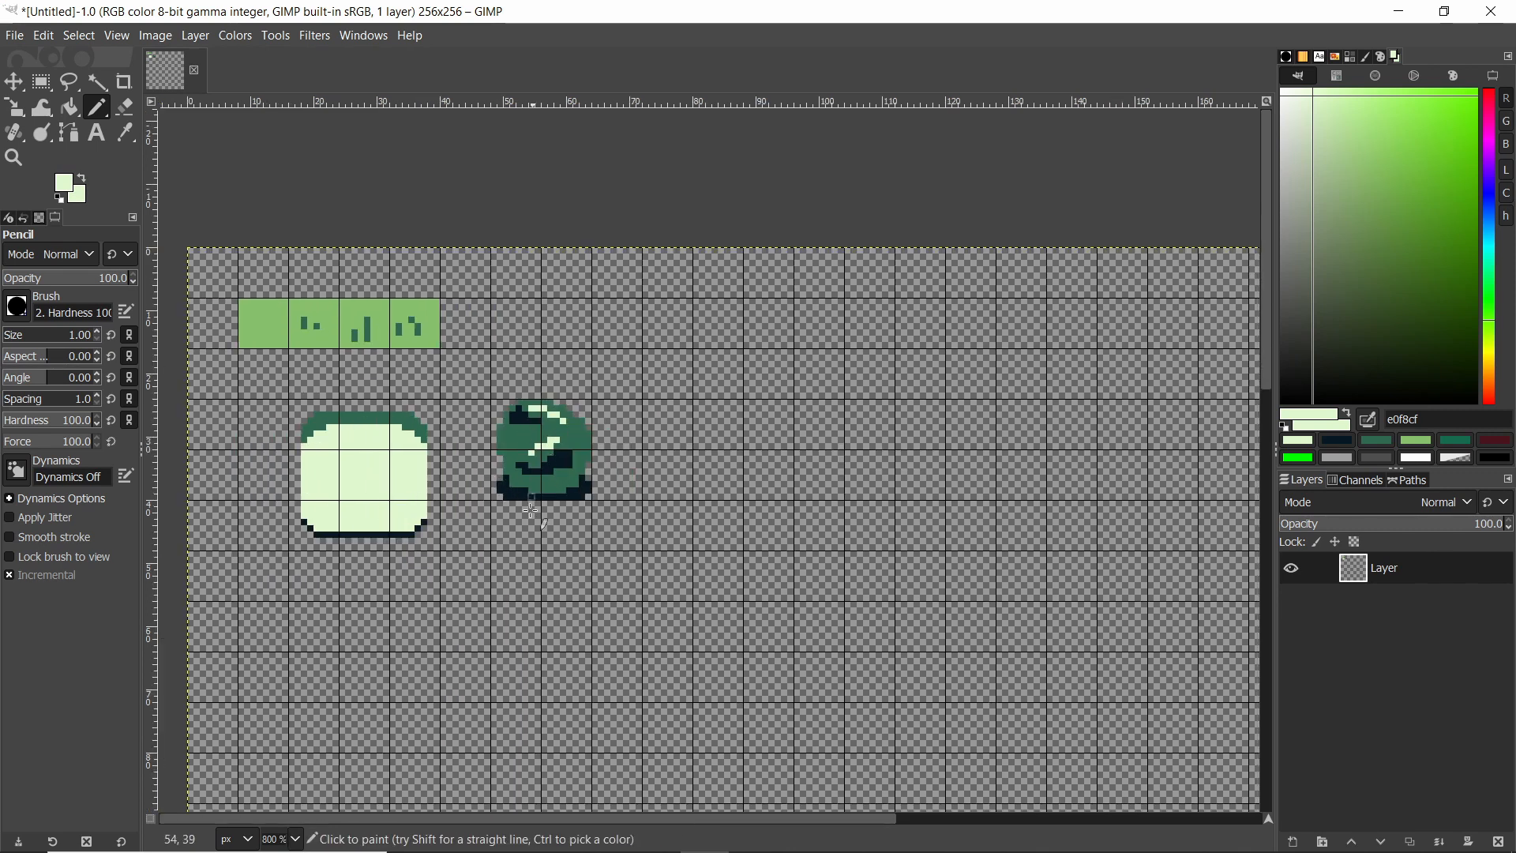
# Switch to GB Studio and open the Game World view to examine its scene tiles.
pyautogui.hotkey('alt', 'Tab')
pyautogui.click(591, 253)
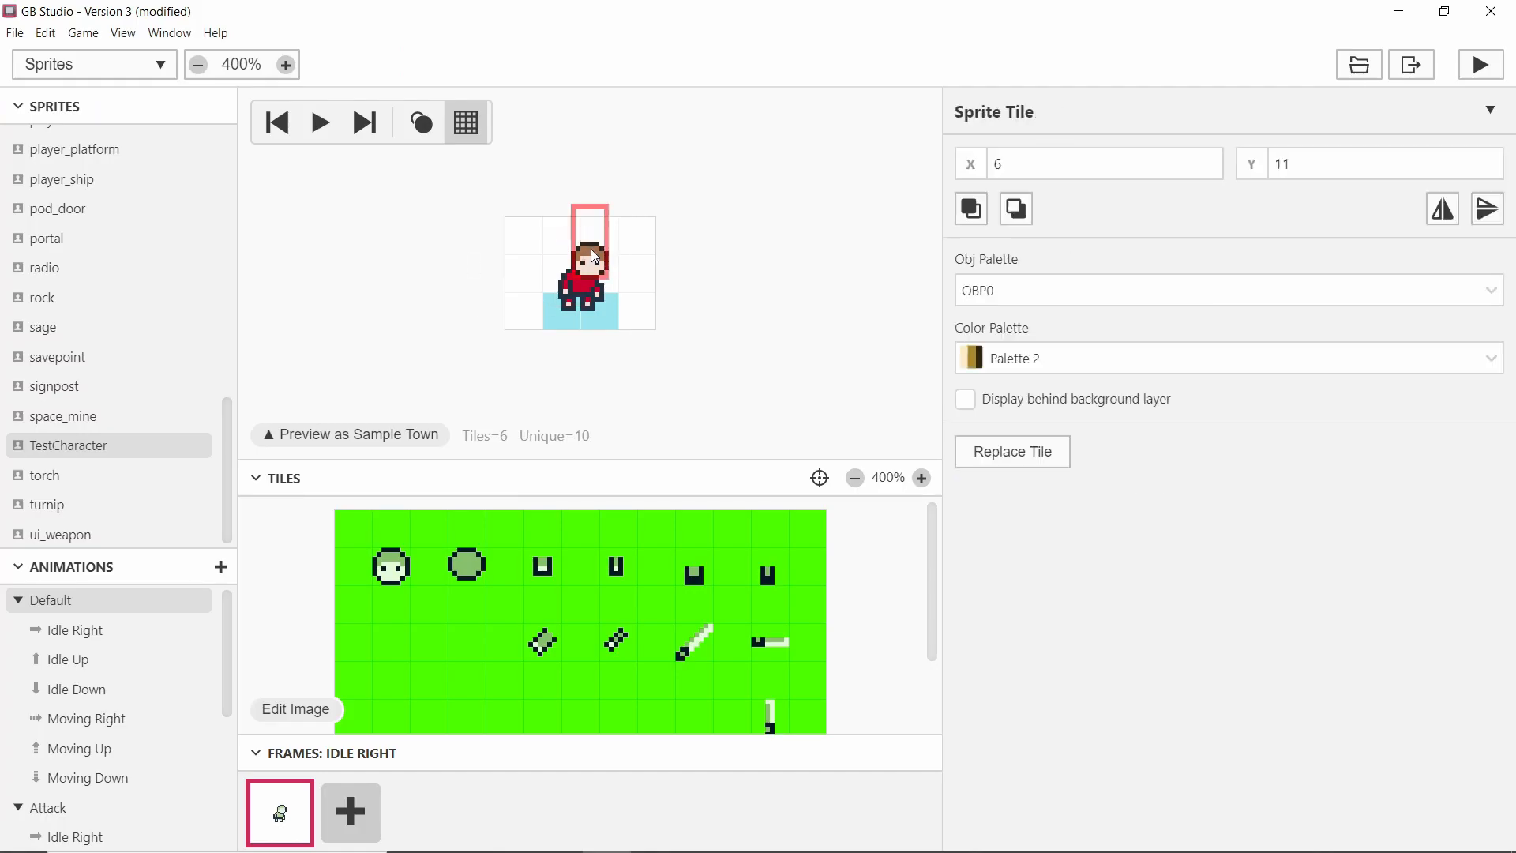
pyautogui.moveTo(592, 254); pyautogui.dragTo(590, 259)
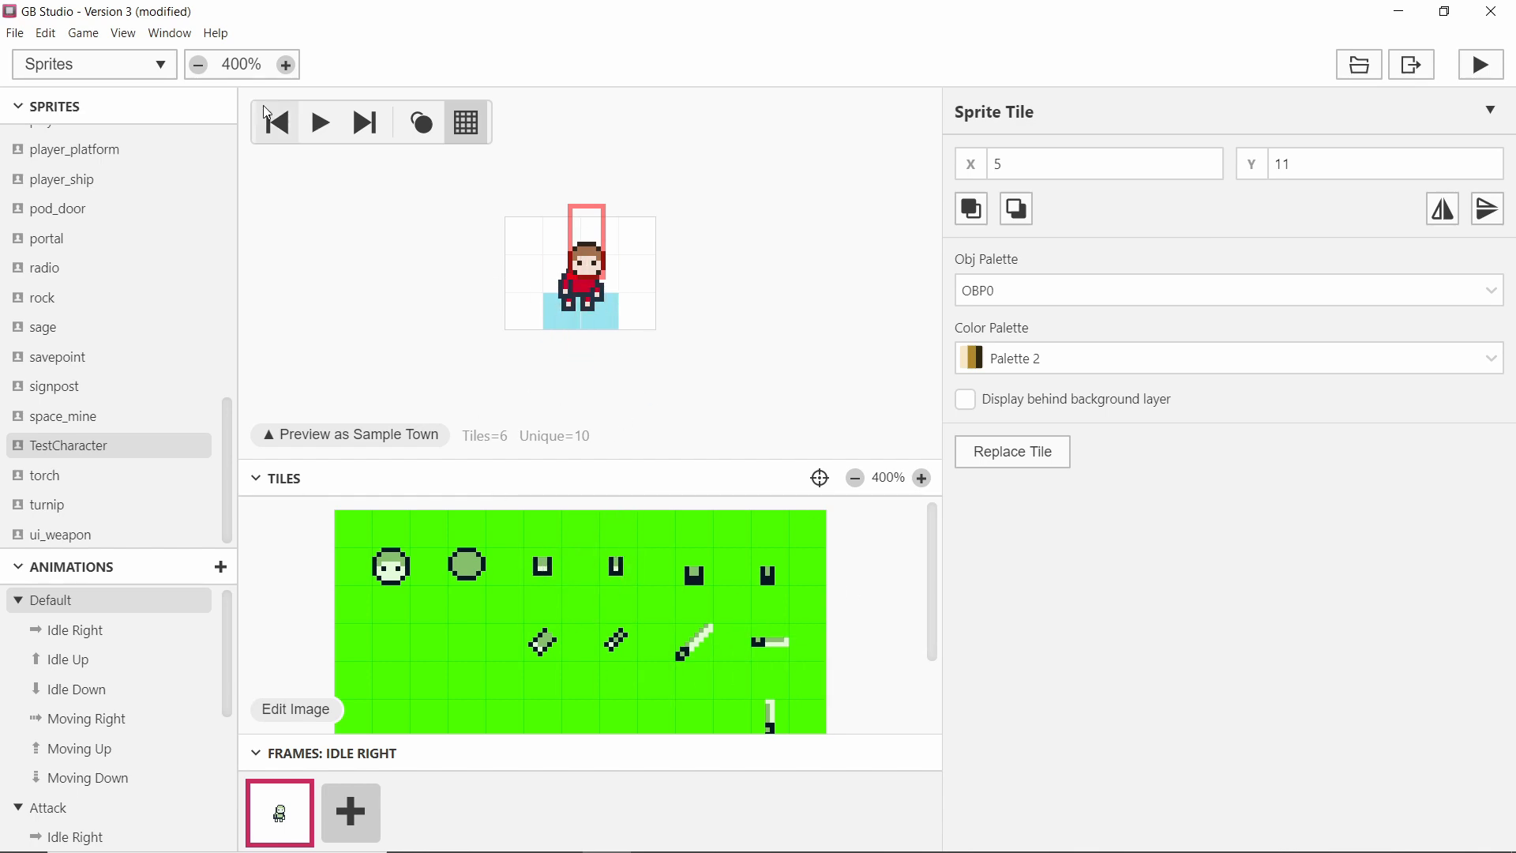
pyautogui.click(135, 36)
pyautogui.click(153, 52)
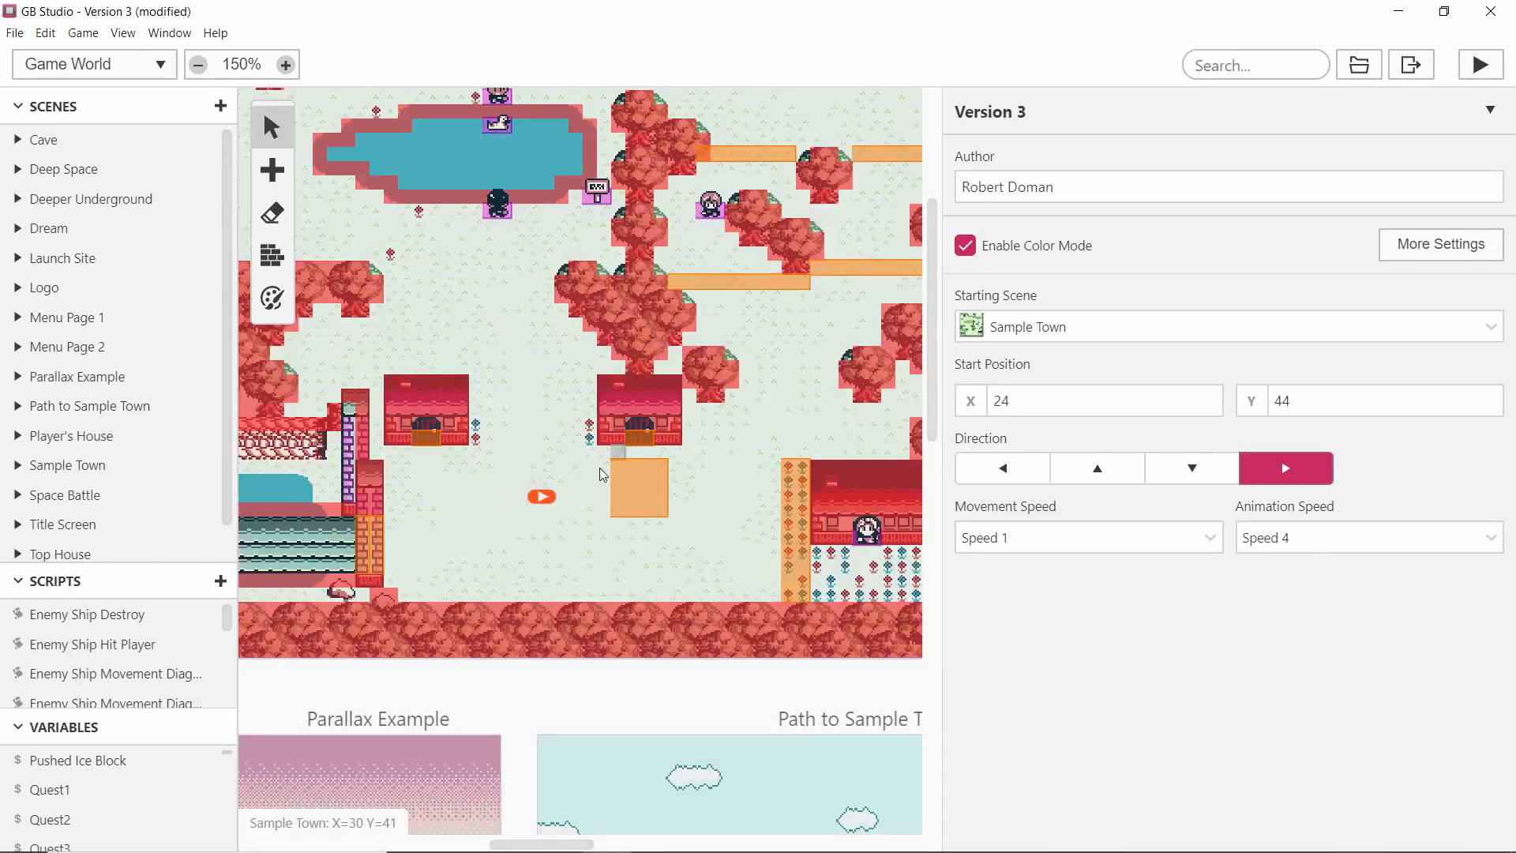
# Pick 306850 from the shape, outline an 8 × 8 px square to its right, and fill it with Bucket Fill.
pyautogui.keyDown('ctrl'); pyautogui.scroll(3, 602, 473); pyautogui.keyUp('ctrl')
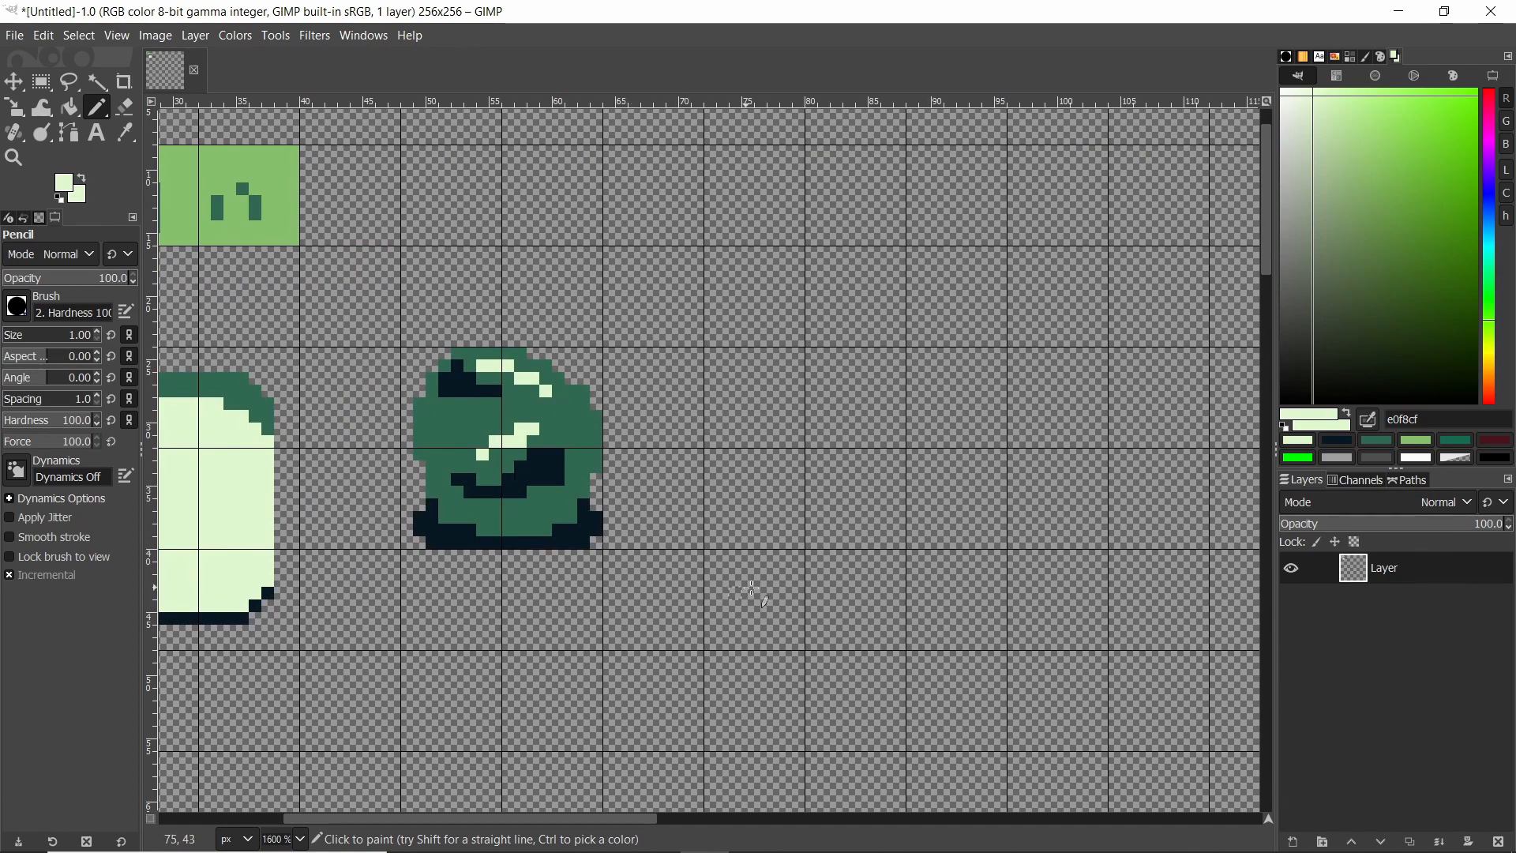
pyautogui.keyDown('ctrl'); pyautogui.scroll(-3, 534, 427); pyautogui.keyUp('ctrl')
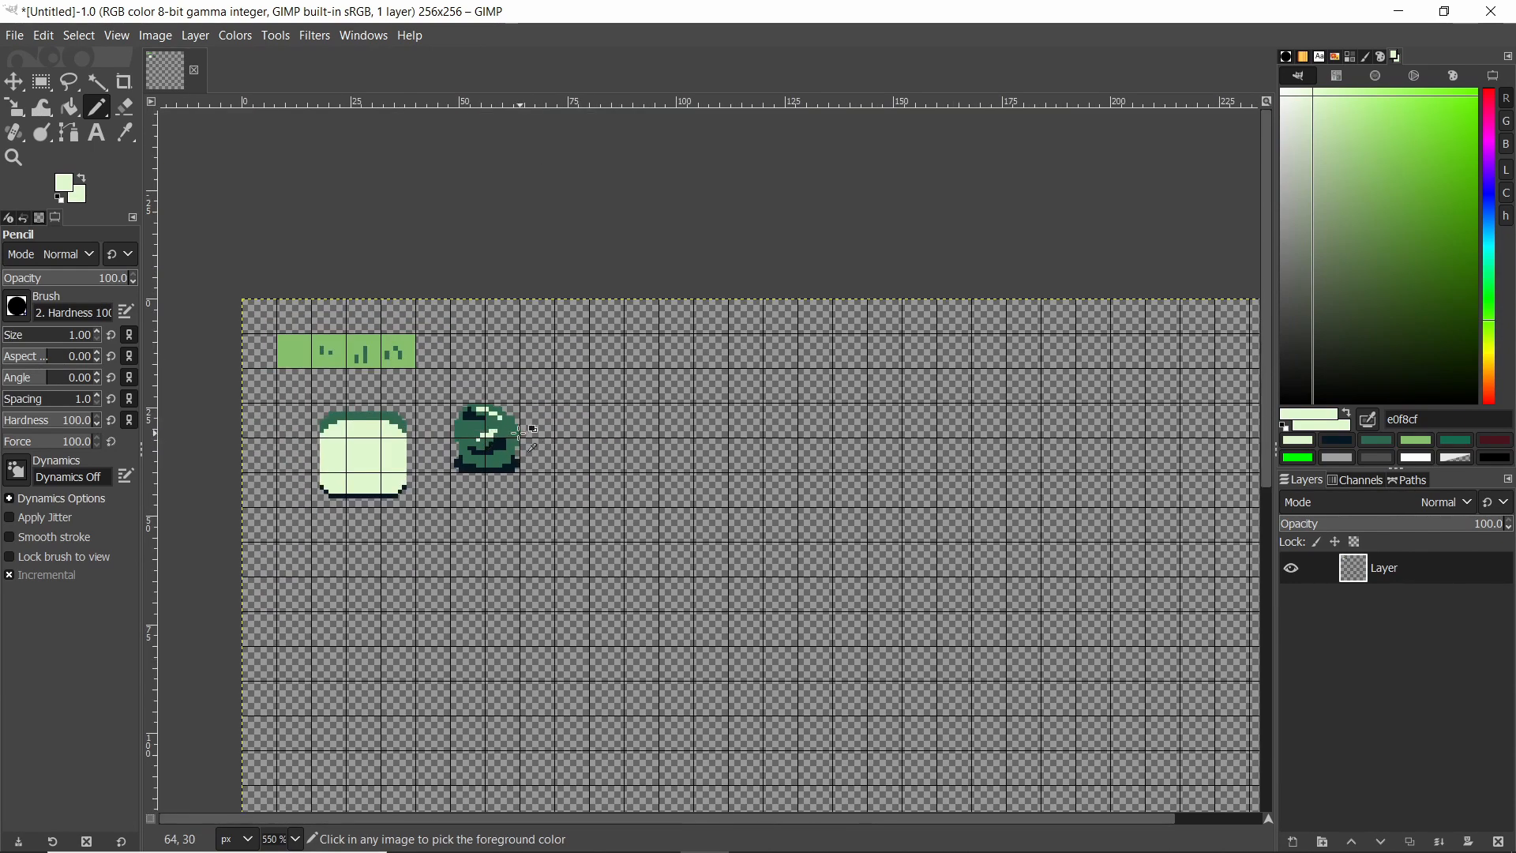
pyautogui.keyDown('ctrl'); pyautogui.click(519, 433); pyautogui.keyUp('ctrl')
pyautogui.keyDown('ctrl'); pyautogui.scroll(2, 577, 431); pyautogui.keyUp('ctrl')
pyautogui.keyDown('ctrl'); pyautogui.scroll(1, 663, 436); pyautogui.keyUp('ctrl')
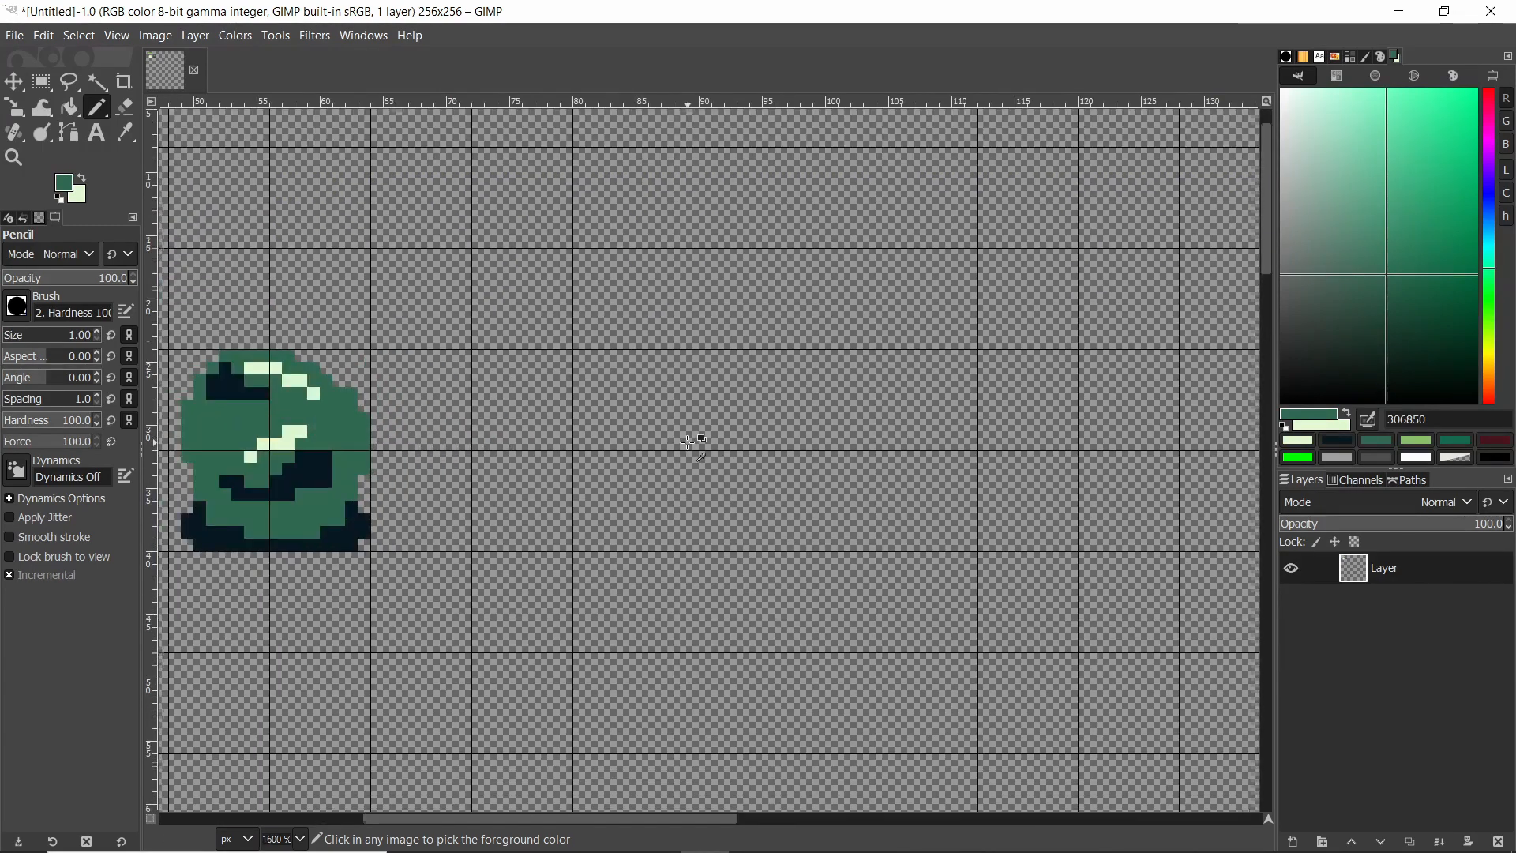
pyautogui.keyDown('ctrl'); pyautogui.scroll(1, 687, 442); pyautogui.keyUp('ctrl')
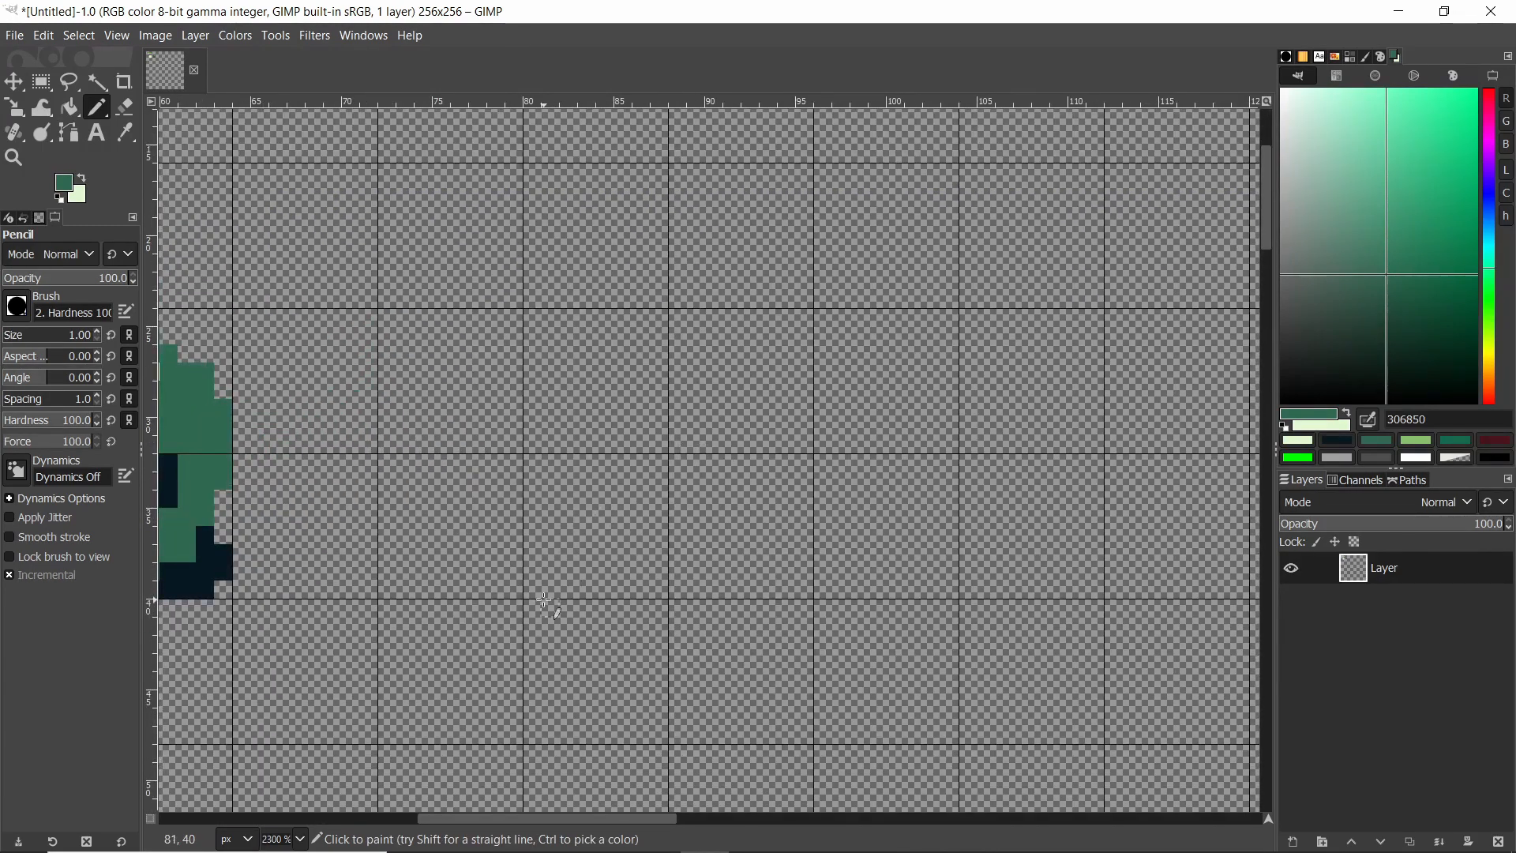
pyautogui.moveTo(529, 590); pyautogui.dragTo(664, 591)
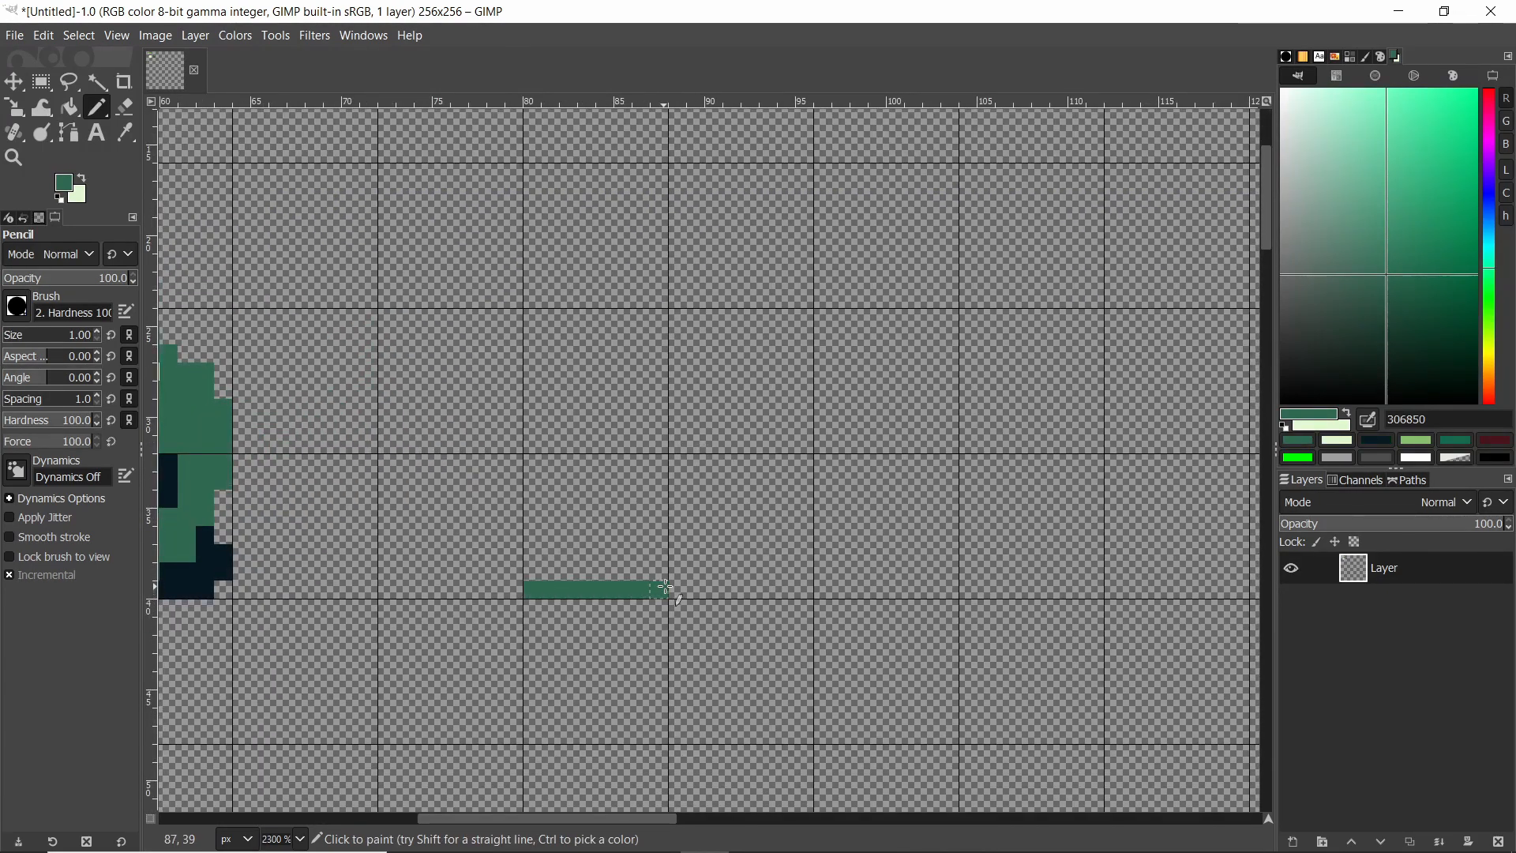
pyautogui.keyDown('shift'); pyautogui.click(665, 463); pyautogui.keyUp('shift')
pyautogui.keyDown('shift'); pyautogui.click(534, 463); pyautogui.keyUp('shift')
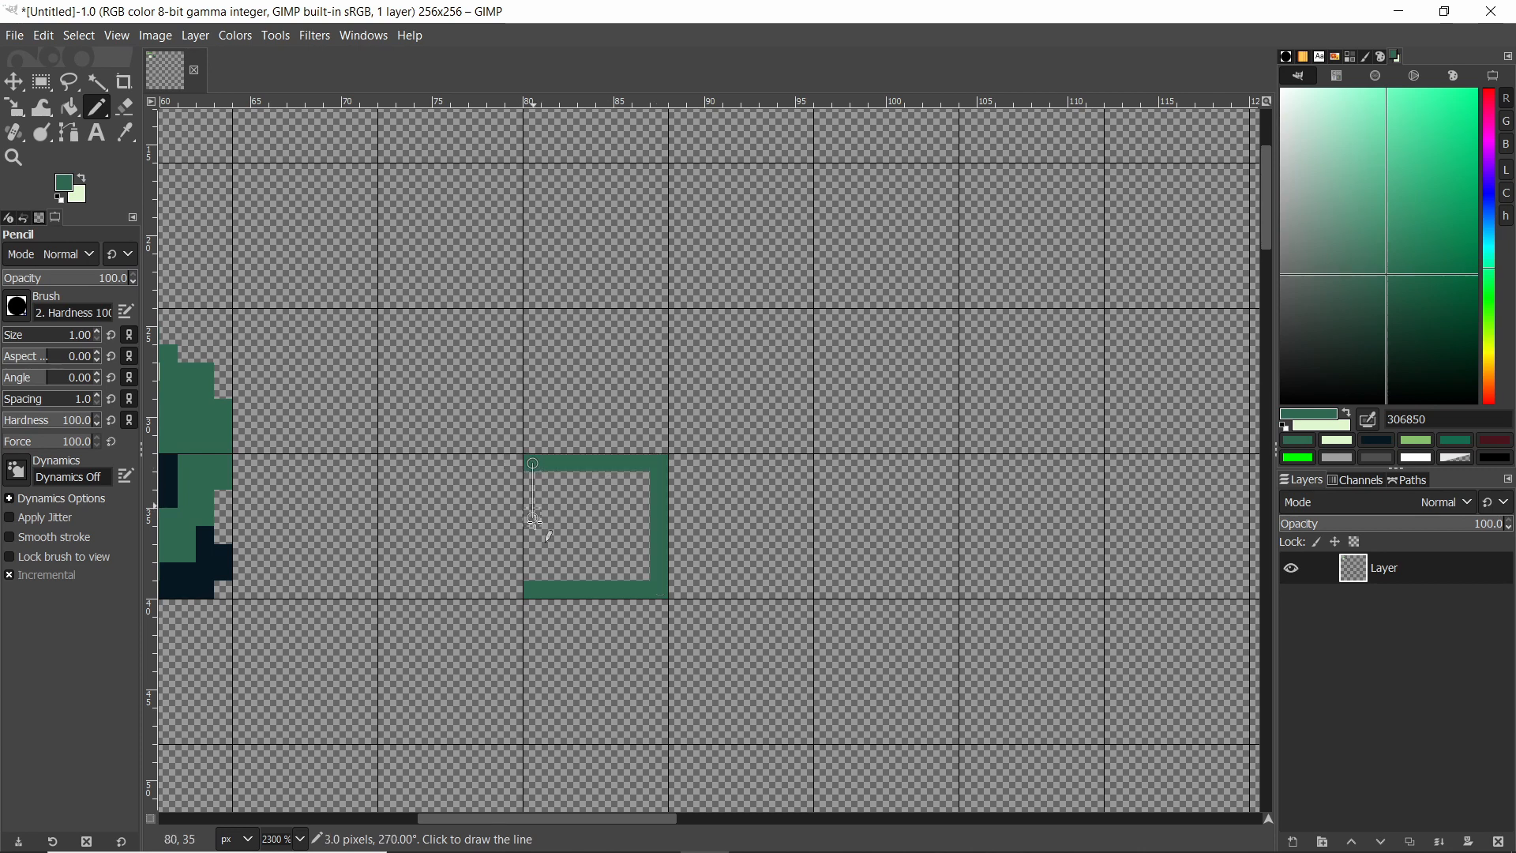
pyautogui.keyDown('shift'); pyautogui.click(534, 583); pyautogui.keyUp('shift')
pyautogui.hotkey('shift', 'b')
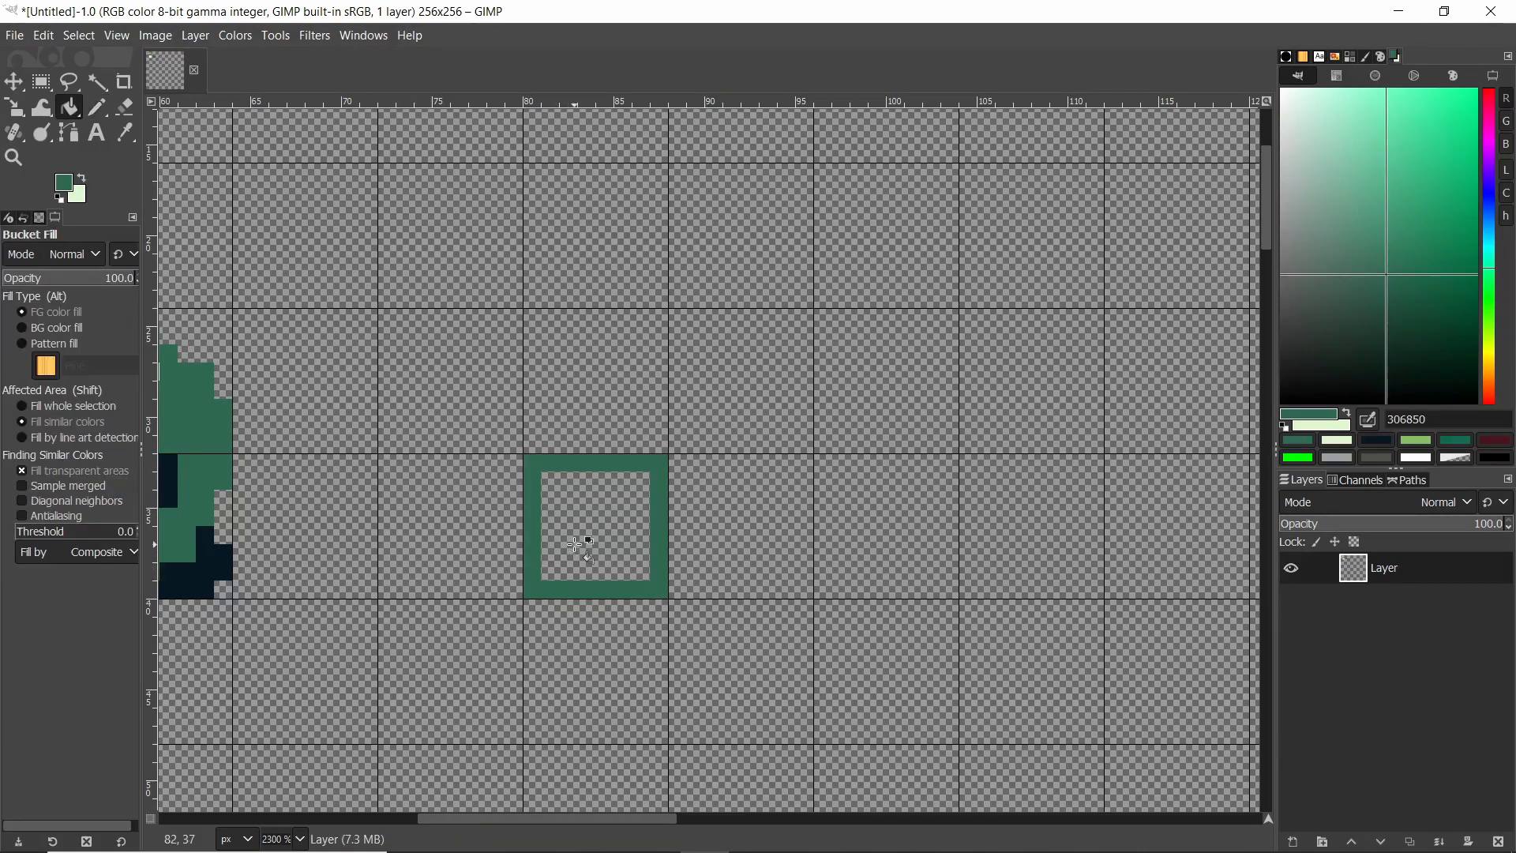
pyautogui.click(577, 545)
# Pick 071821 and pencil a dark cross-shaped pattern inside the new green square.
pyautogui.press('n')
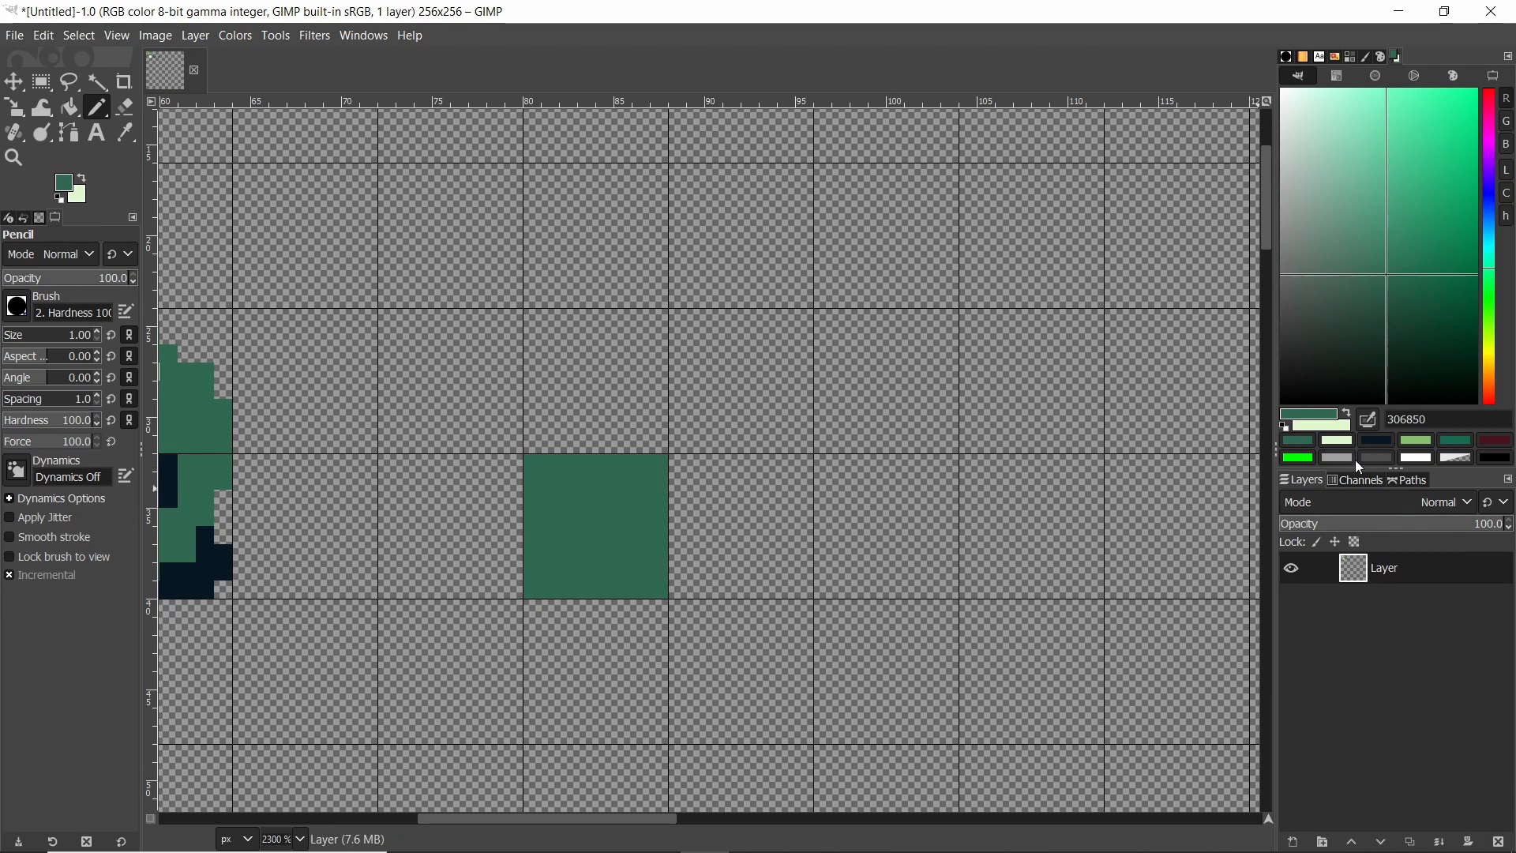
pyautogui.click(1392, 440)
pyautogui.keyDown('ctrl'); pyautogui.scroll(2, 585, 585); pyautogui.keyUp('ctrl')
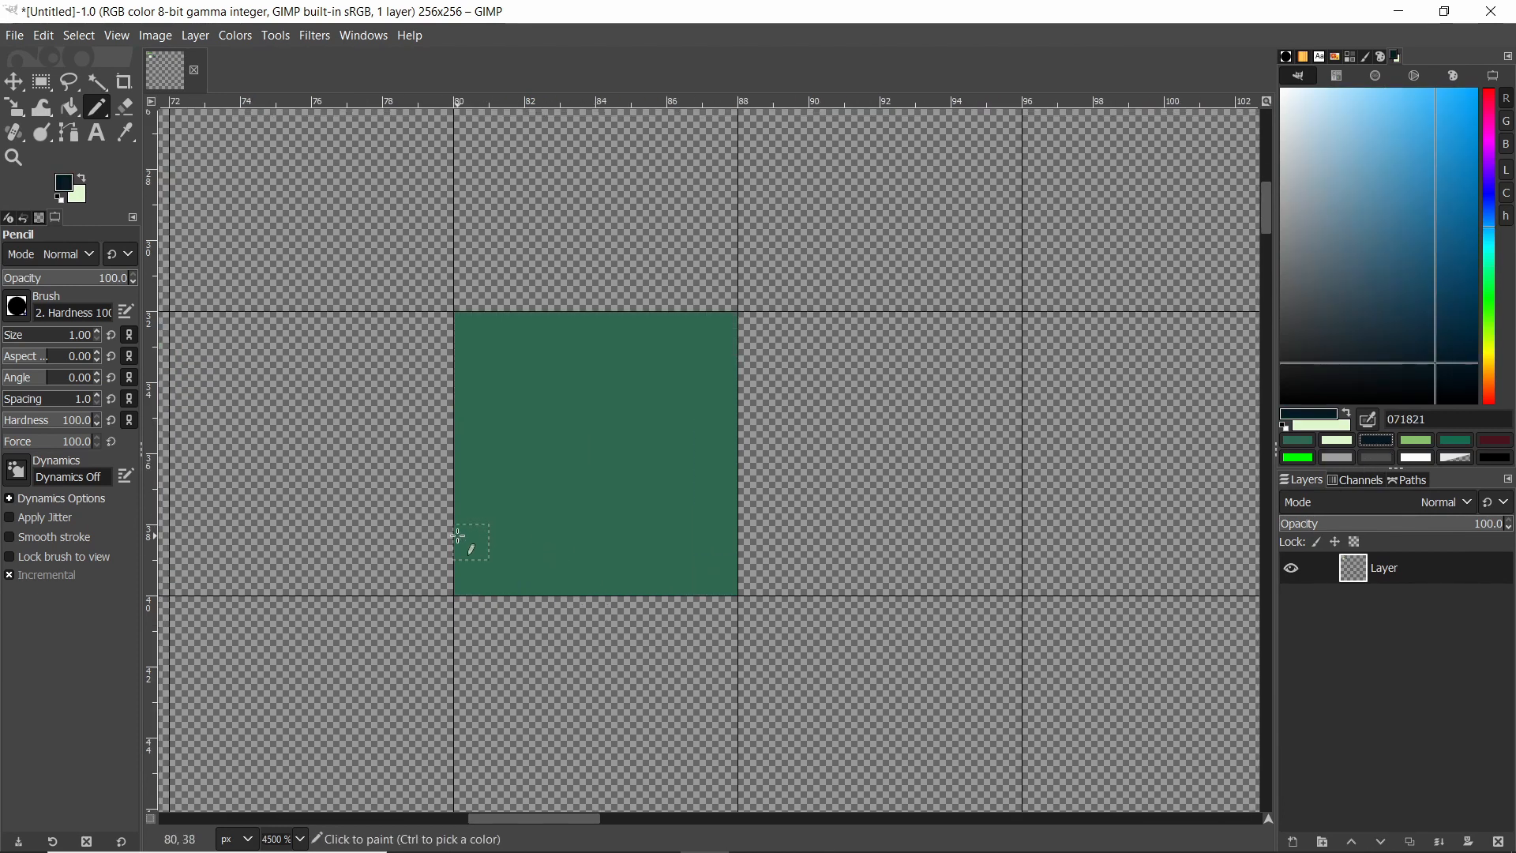
pyautogui.moveTo(467, 542)
pyautogui.mouseDown()
pyautogui.moveTo(613, 396)
pyautogui.moveTo(650, 471)
pyautogui.moveTo(710, 527)
pyautogui.mouseUp()
pyautogui.moveTo(581, 401); pyautogui.dragTo(524, 372)
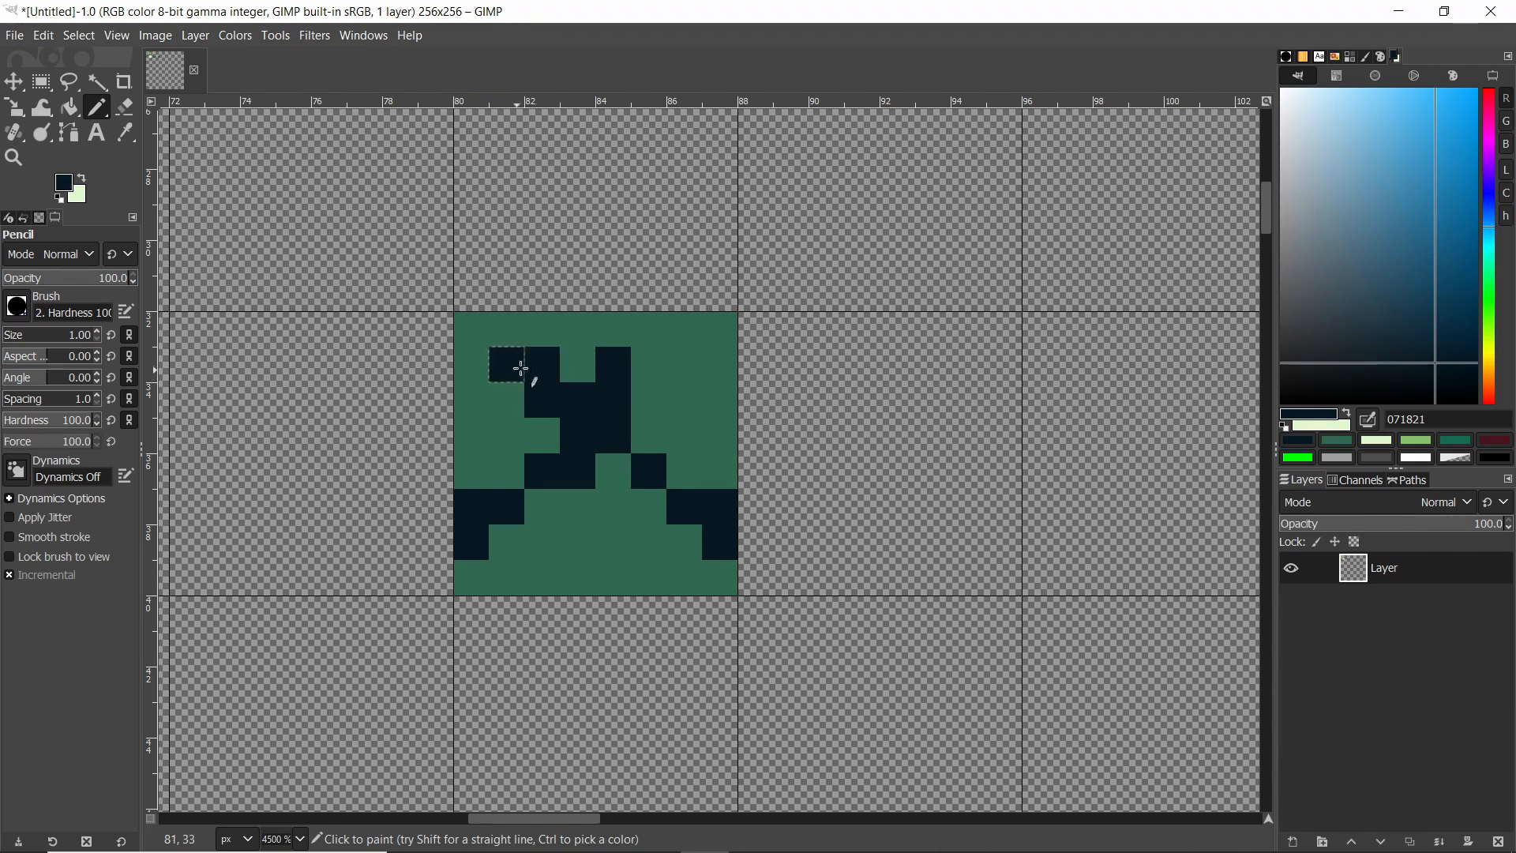
# Add a few more dark 071821 pixels to the square's pattern, including one on its bottom edge.
pyautogui.keyDown('ctrl'); pyautogui.scroll(-3, 705, 434); pyautogui.keyUp('ctrl')
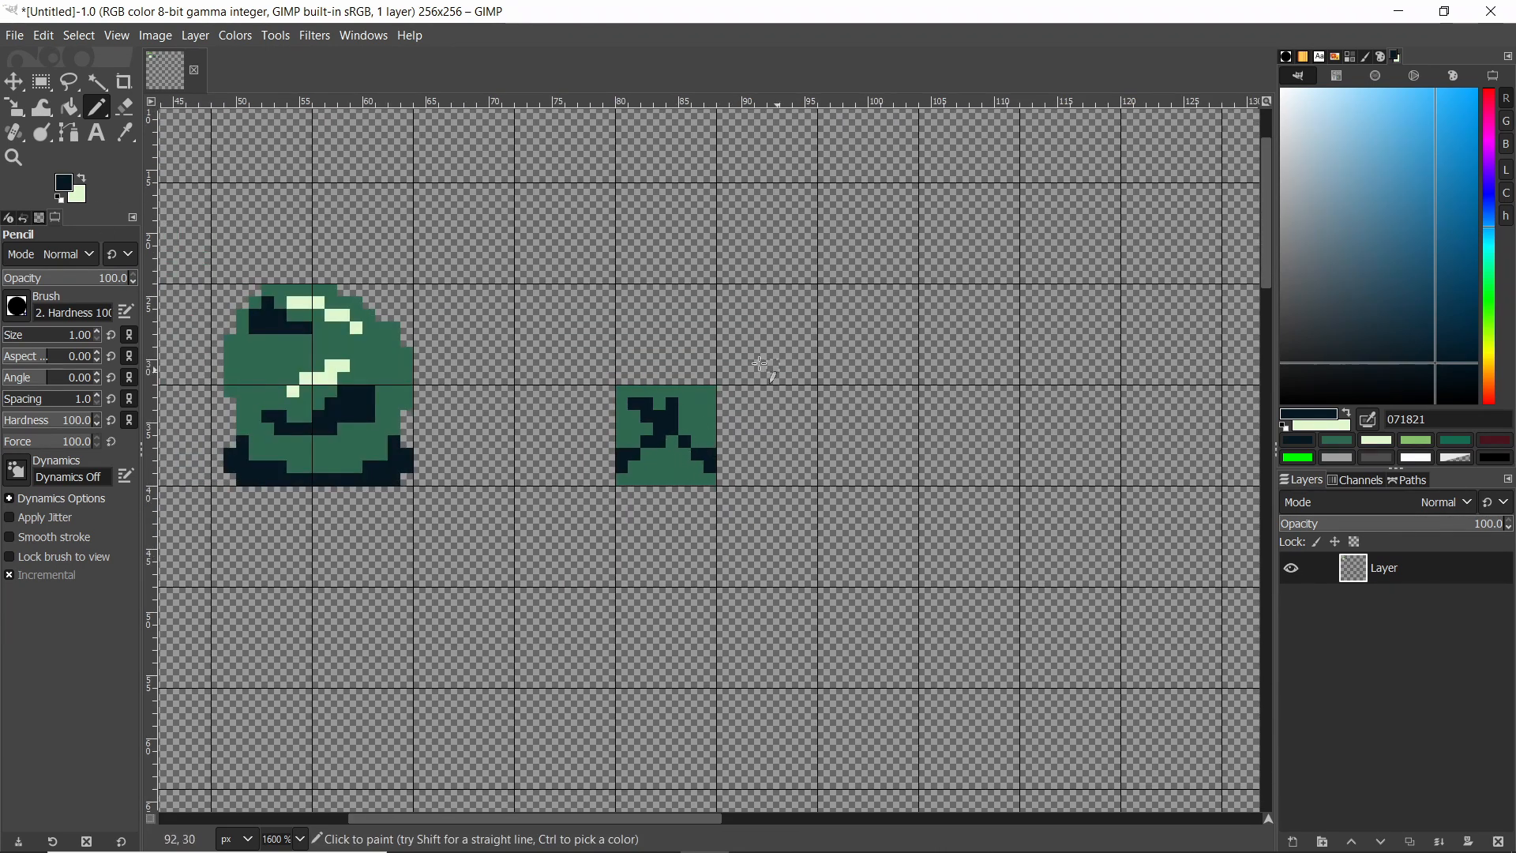
pyautogui.keyDown('ctrl'); pyautogui.scroll(3, 663, 454); pyautogui.keyUp('ctrl')
pyautogui.click(681, 521)
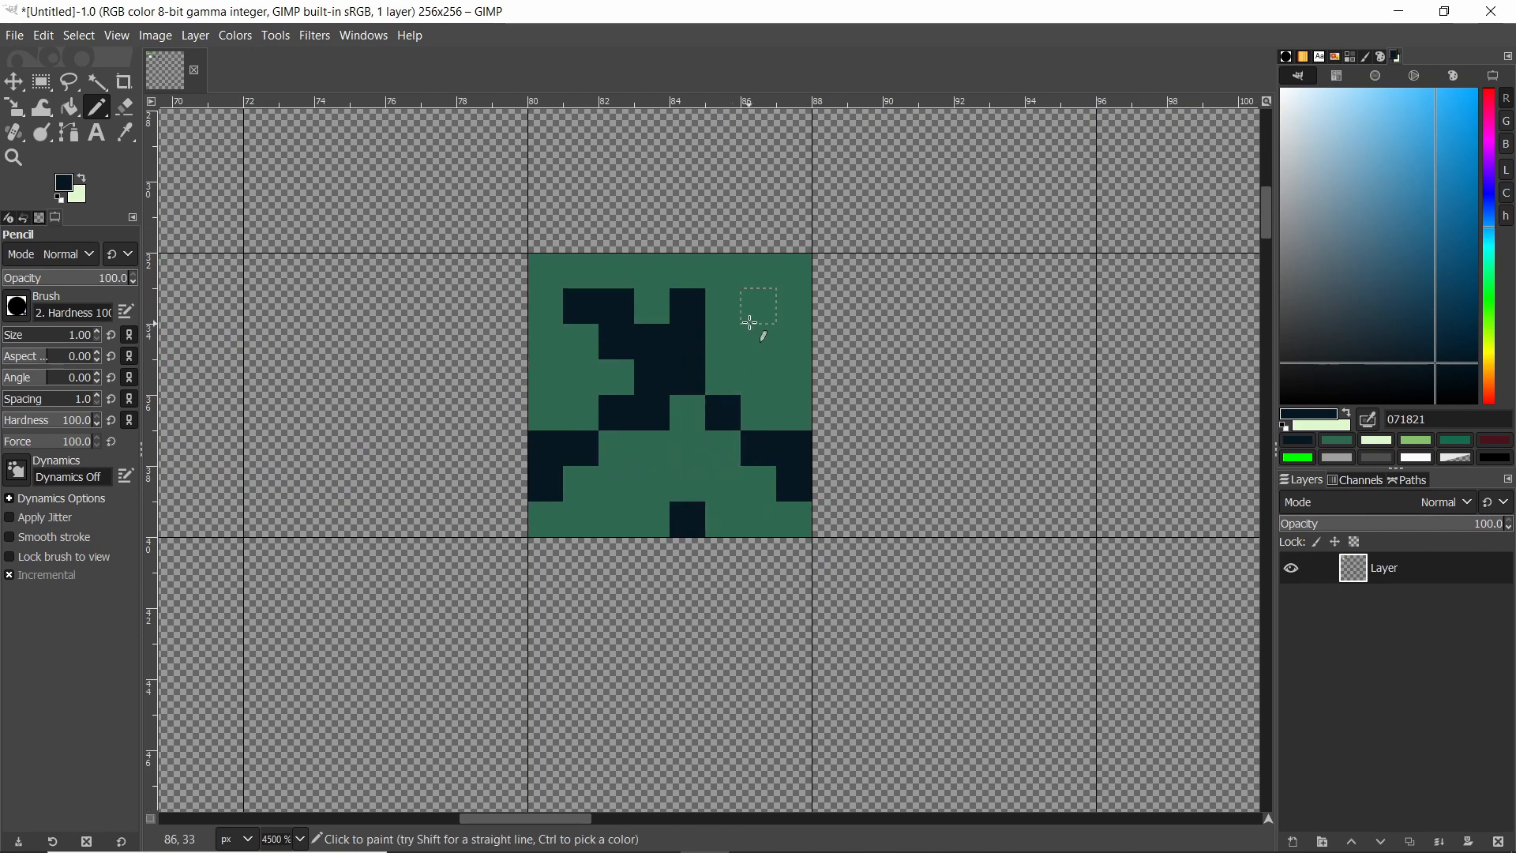
pyautogui.click(757, 312)
pyautogui.click(786, 338)
# Cut the patterned square with Rectangle Select and move it into the top row beside the grass tiles.
pyautogui.keyDown('ctrl'); pyautogui.scroll(-4, 782, 336); pyautogui.keyUp('ctrl')
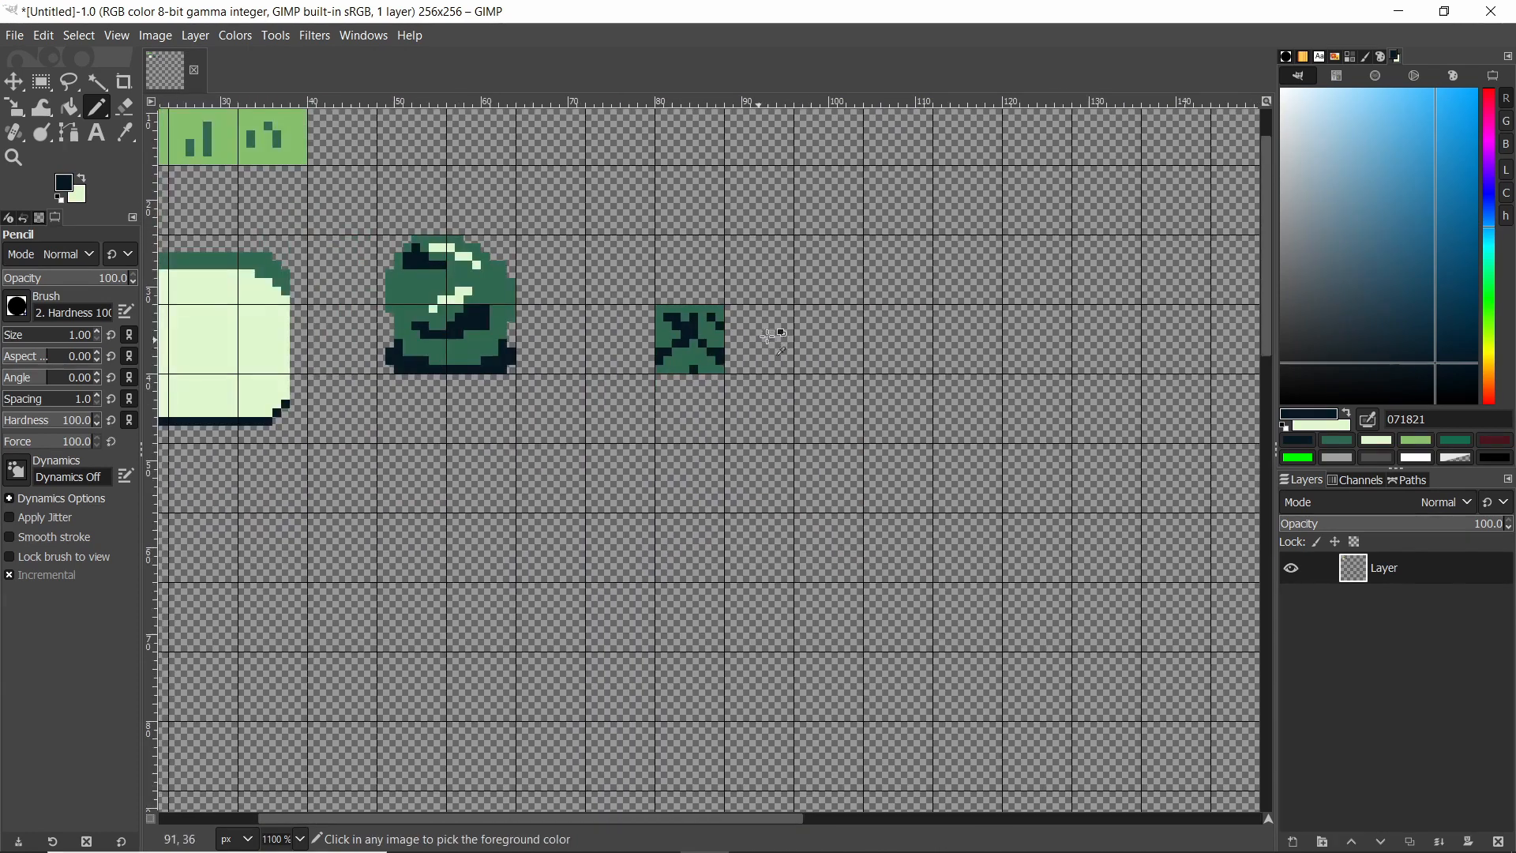
pyautogui.keyDown('ctrl'); pyautogui.scroll(-2, 778, 335); pyautogui.keyUp('ctrl')
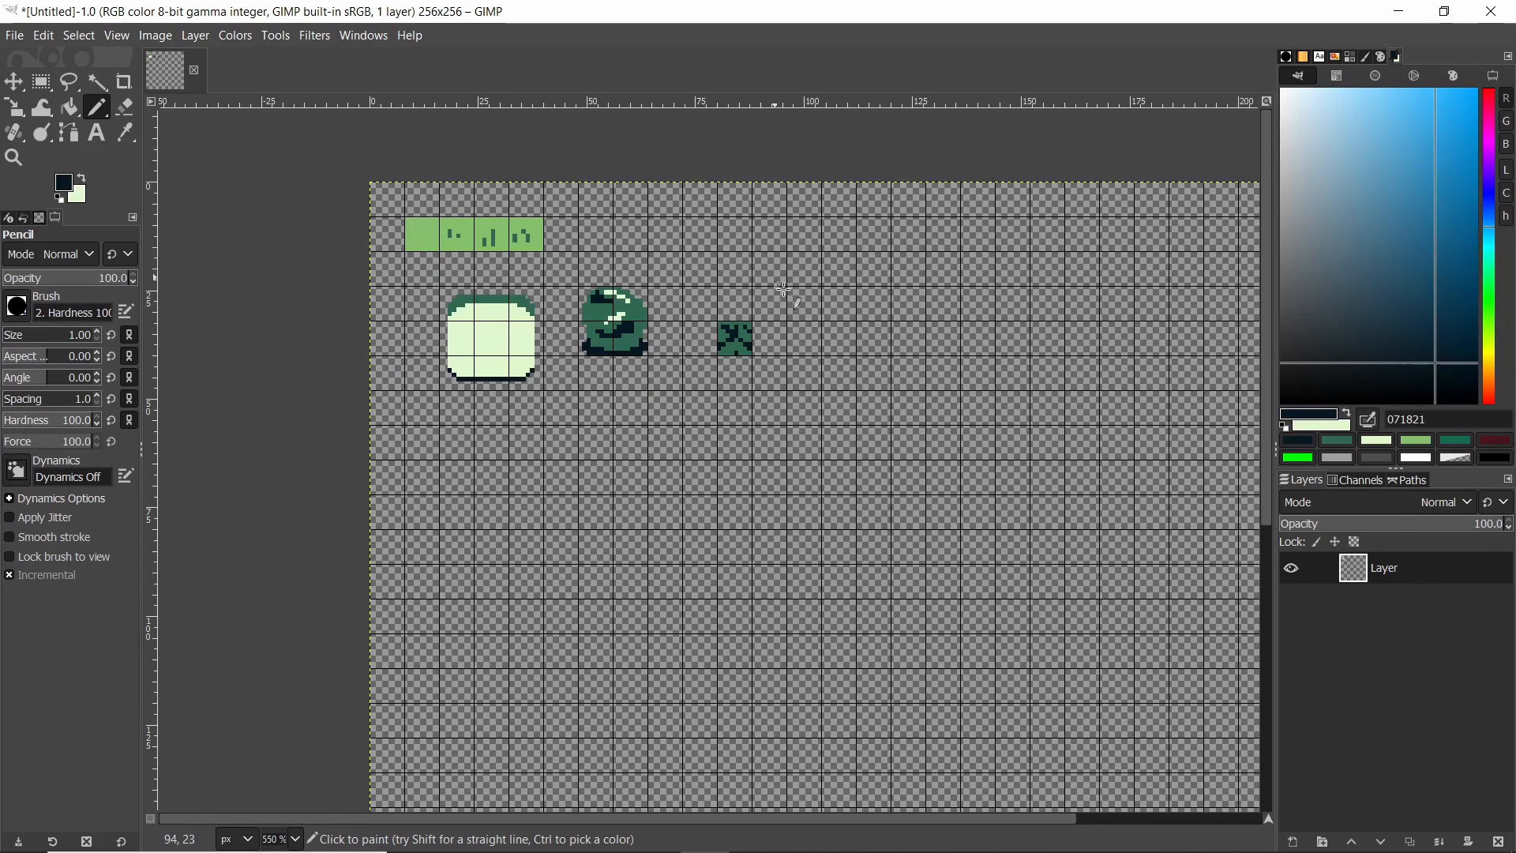
pyautogui.click(42, 81)
pyautogui.keyDown('ctrl'); pyautogui.scroll(2, 695, 288); pyautogui.keyUp('ctrl')
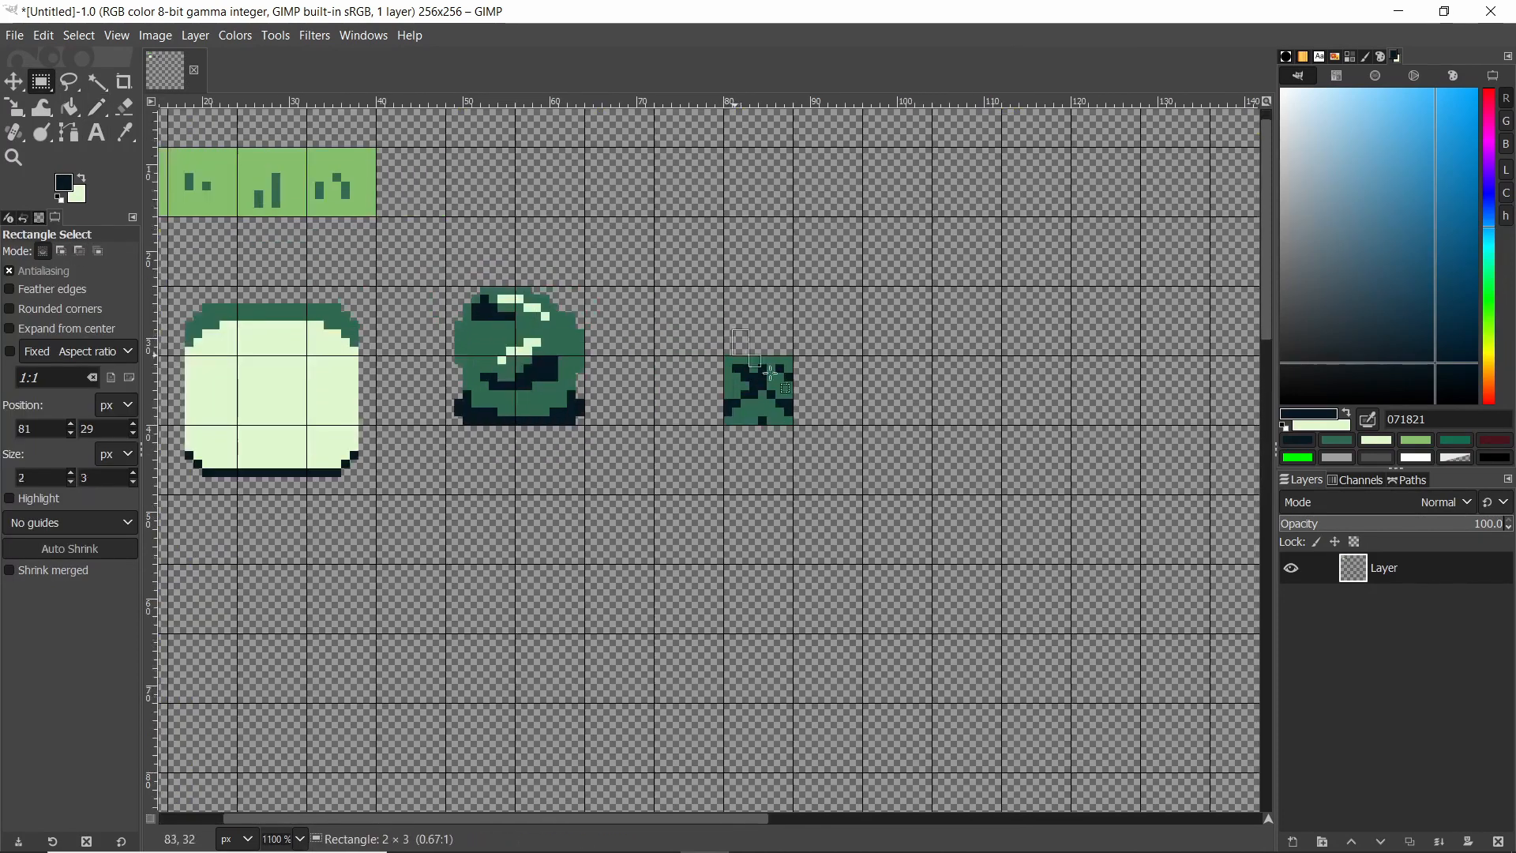
pyautogui.moveTo(733, 330); pyautogui.dragTo(854, 460)
pyautogui.click(627, 267)
pyautogui.moveTo(733, 330); pyautogui.dragTo(821, 469)
pyautogui.moveTo(709, 319); pyautogui.dragTo(814, 470)
pyautogui.hotkey('ctrl', 'x')
pyautogui.hotkey('ctrl', 'v')
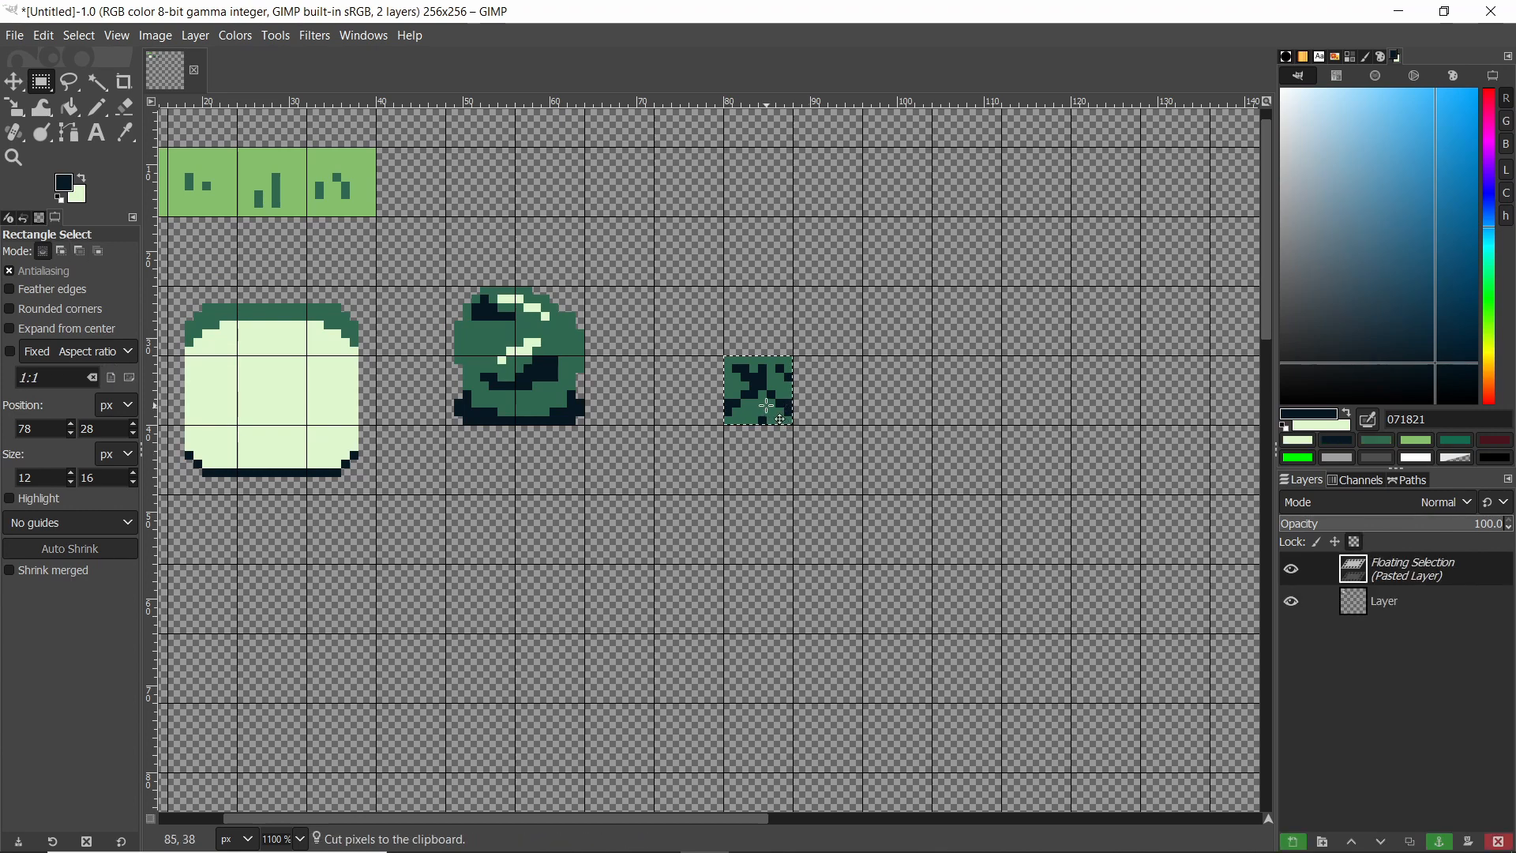
pyautogui.moveTo(762, 391); pyautogui.dragTo(791, 406)
pyautogui.click(627, 208)
pyautogui.keyDown('ctrl'); pyautogui.scroll(-4, 597, 221); pyautogui.keyUp('ctrl')
pyautogui.keyDown('ctrl'); pyautogui.scroll(2, 474, 237); pyautogui.keyUp('ctrl')
pyautogui.hotkey('ctrl', 'x')
pyautogui.hotkey('ctrl', 'v')
pyautogui.moveTo(676, 280); pyautogui.dragTo(641, 280)
pyautogui.click(762, 278)
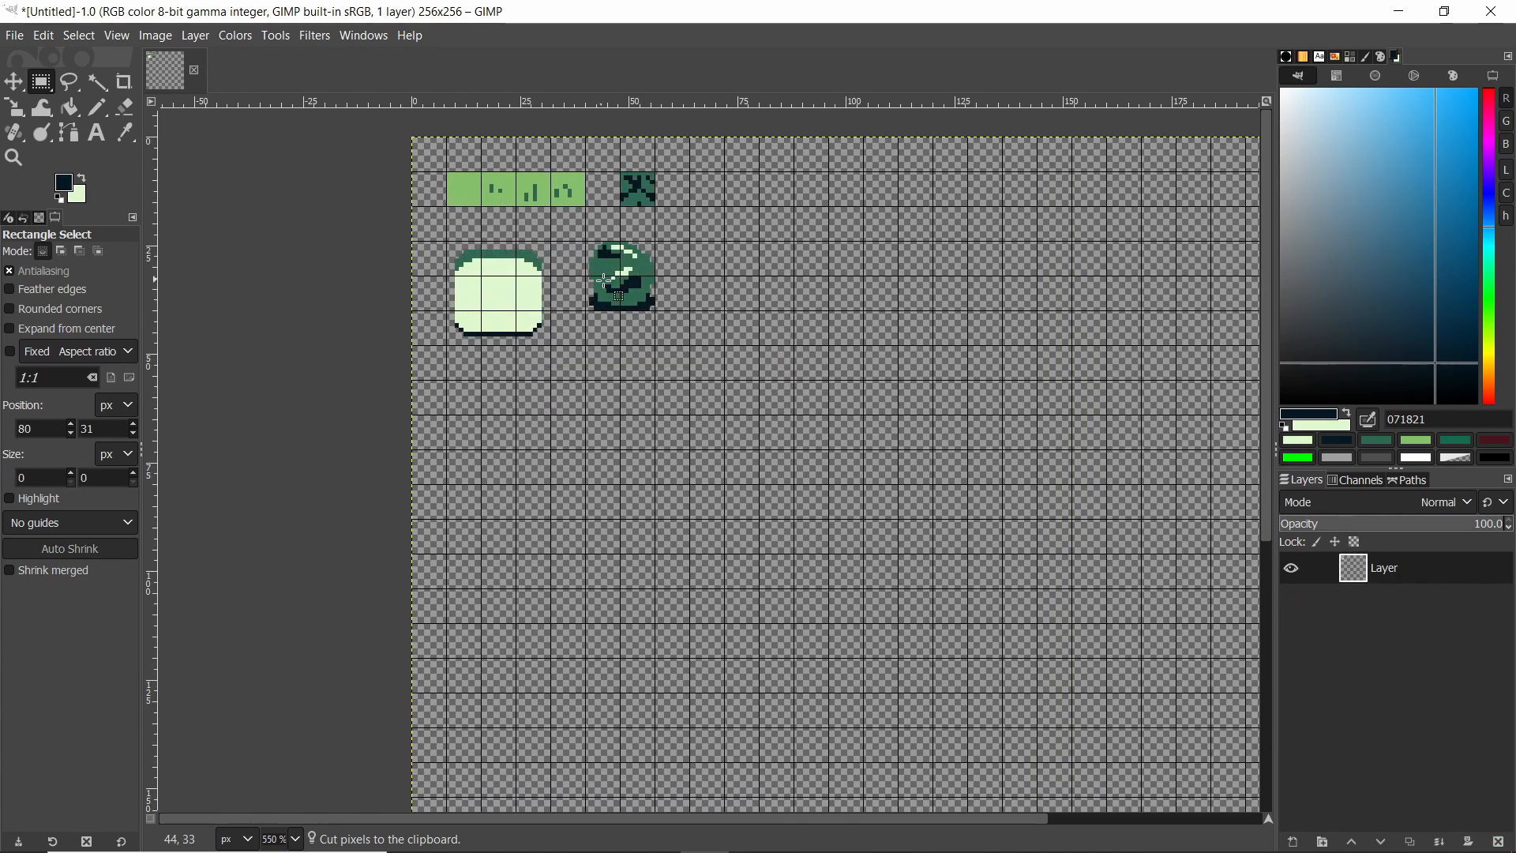
pyautogui.keyDown('ctrl'); pyautogui.scroll(-3, 761, 277); pyautogui.keyUp('ctrl')
pyautogui.keyDown('ctrl'); pyautogui.scroll(3, 774, 268); pyautogui.keyUp('ctrl')
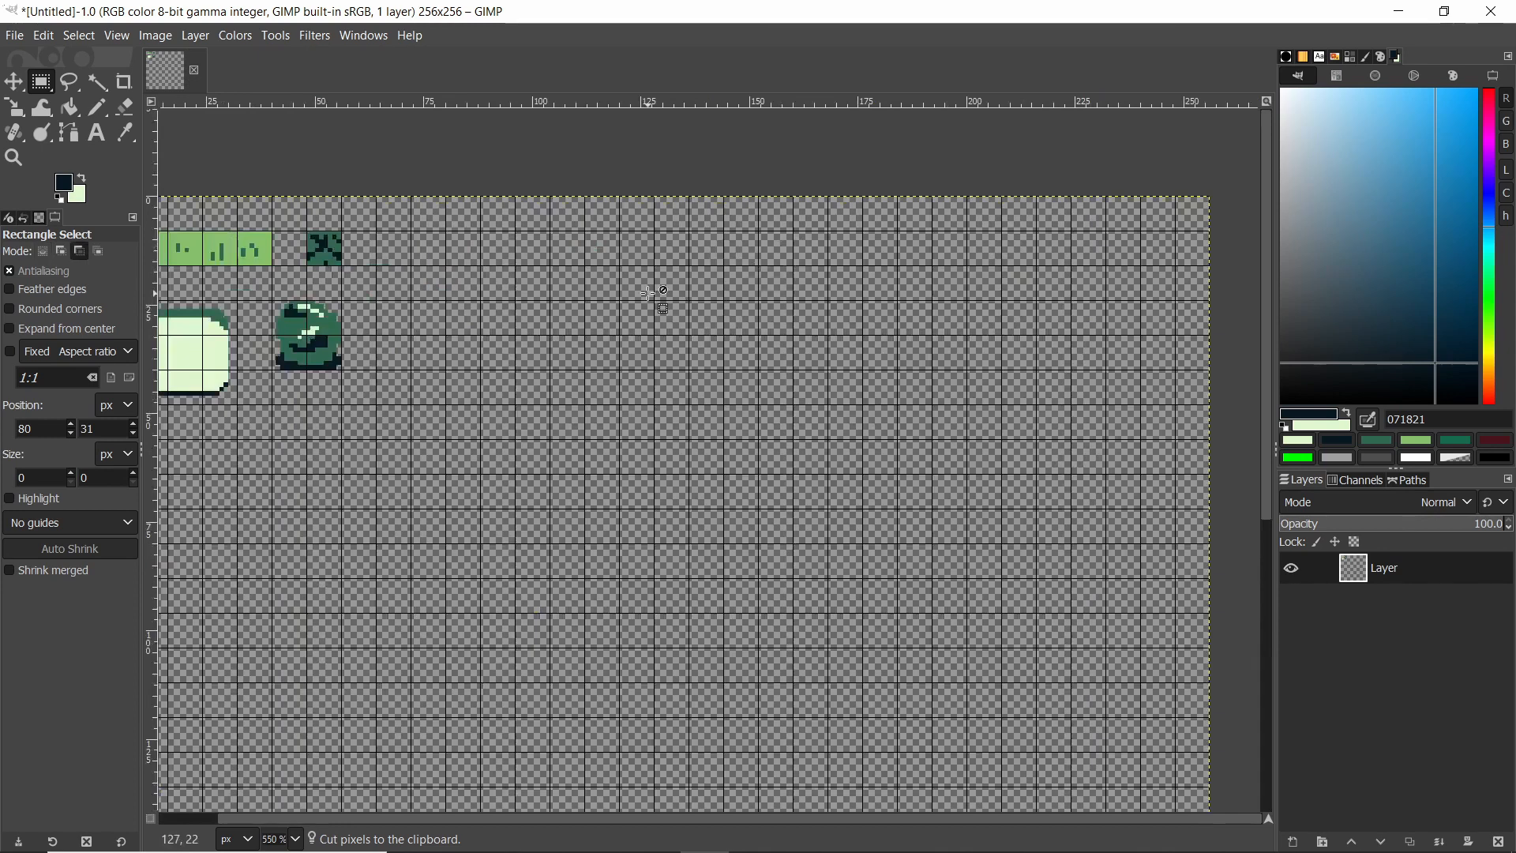
pyautogui.keyDown('ctrl'); pyautogui.scroll(-1, 656, 289); pyautogui.keyUp('ctrl')
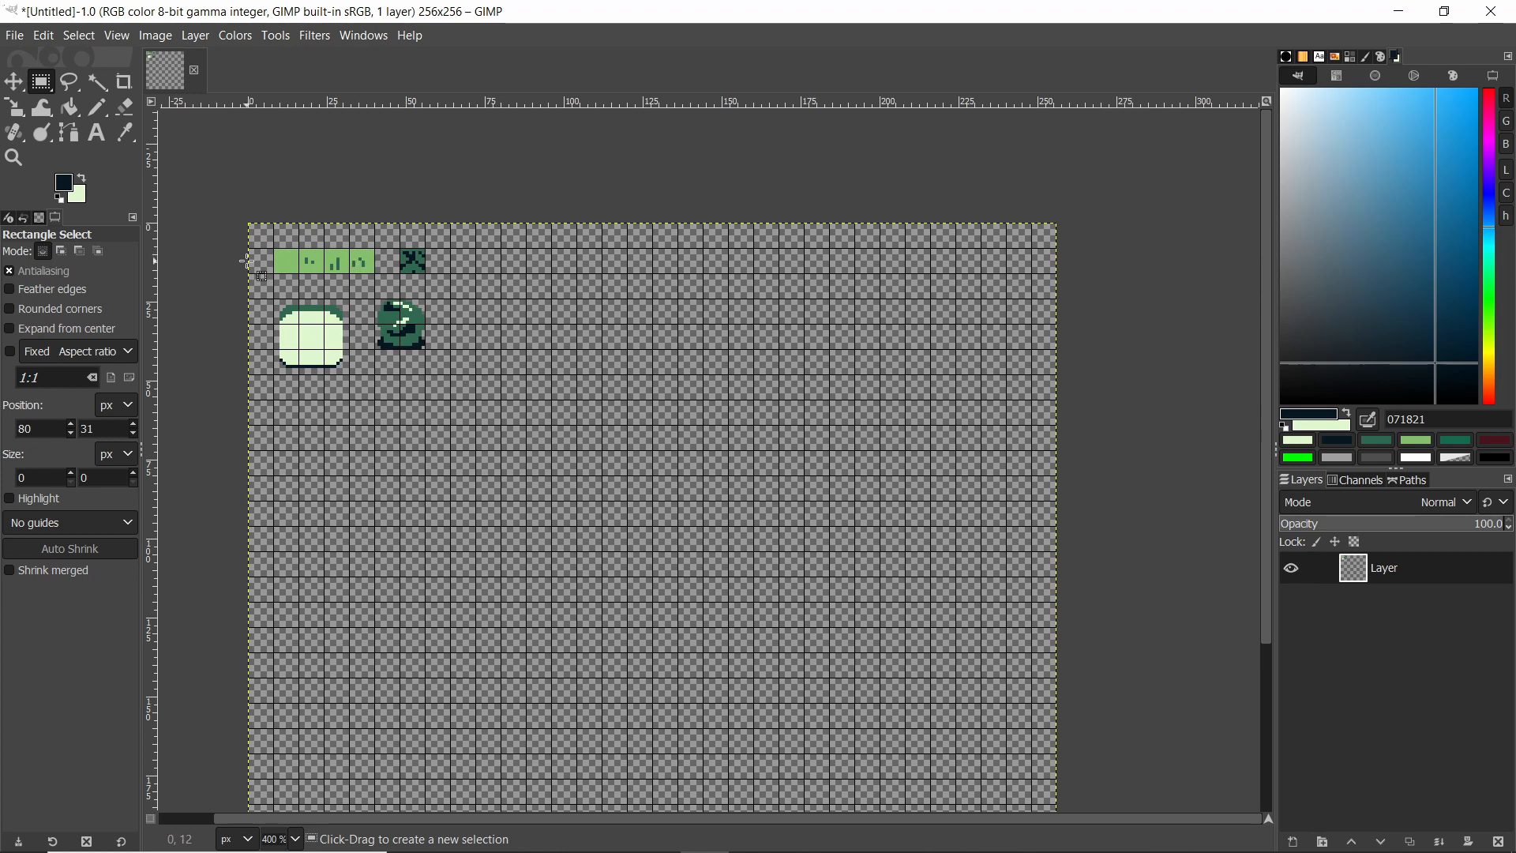
pyautogui.keyDown('ctrl'); pyautogui.scroll(2, 270, 255); pyautogui.keyUp('ctrl')
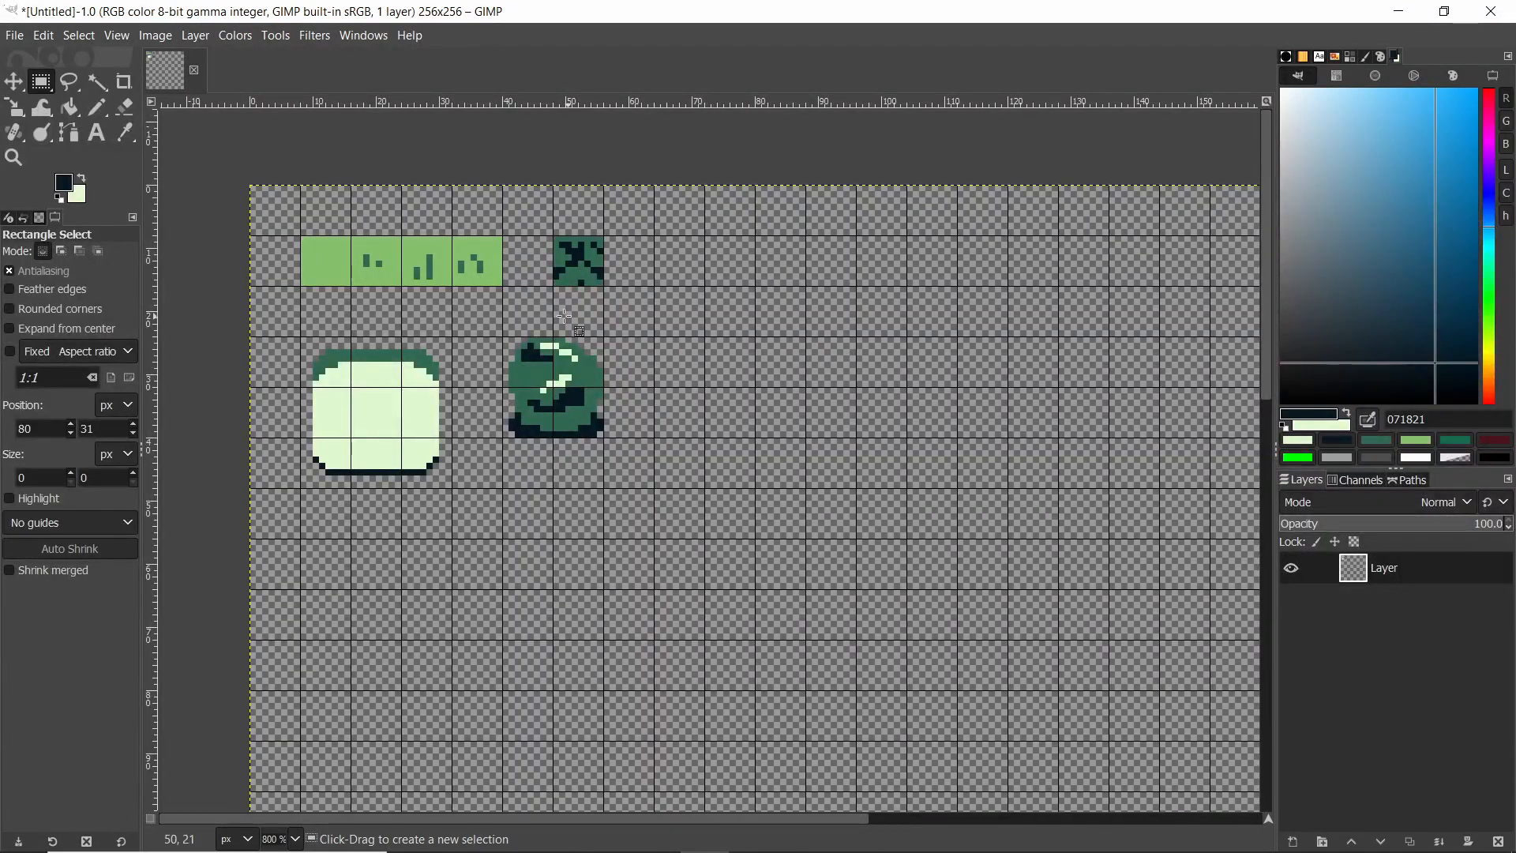
pyautogui.click(13, 37)
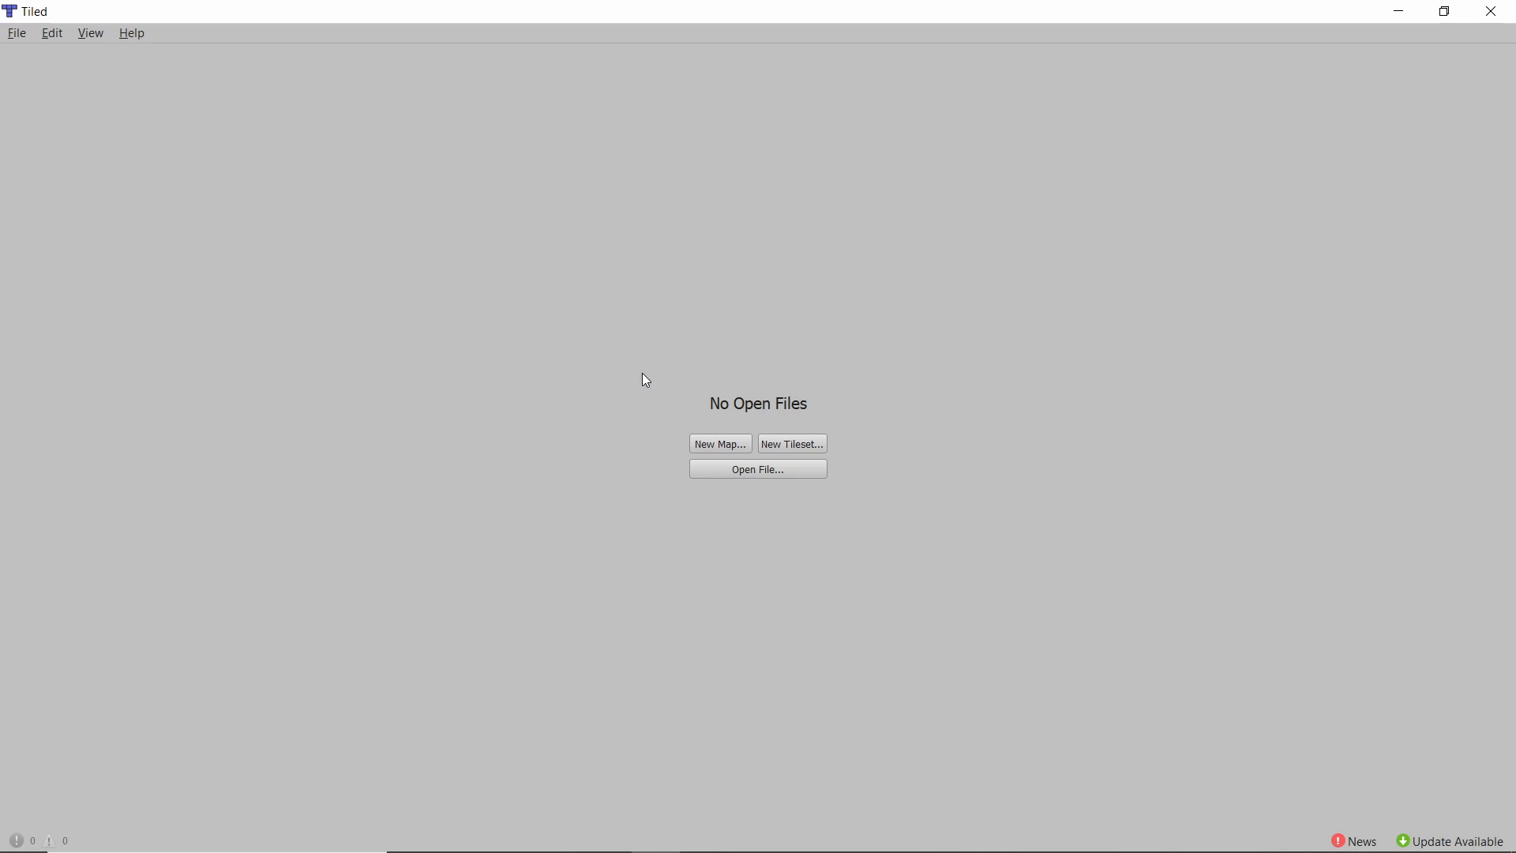
# Create a new tileset named TilesetTutorial from Tileset.png with 8 px tiles and save it.
pyautogui.click(800, 439)
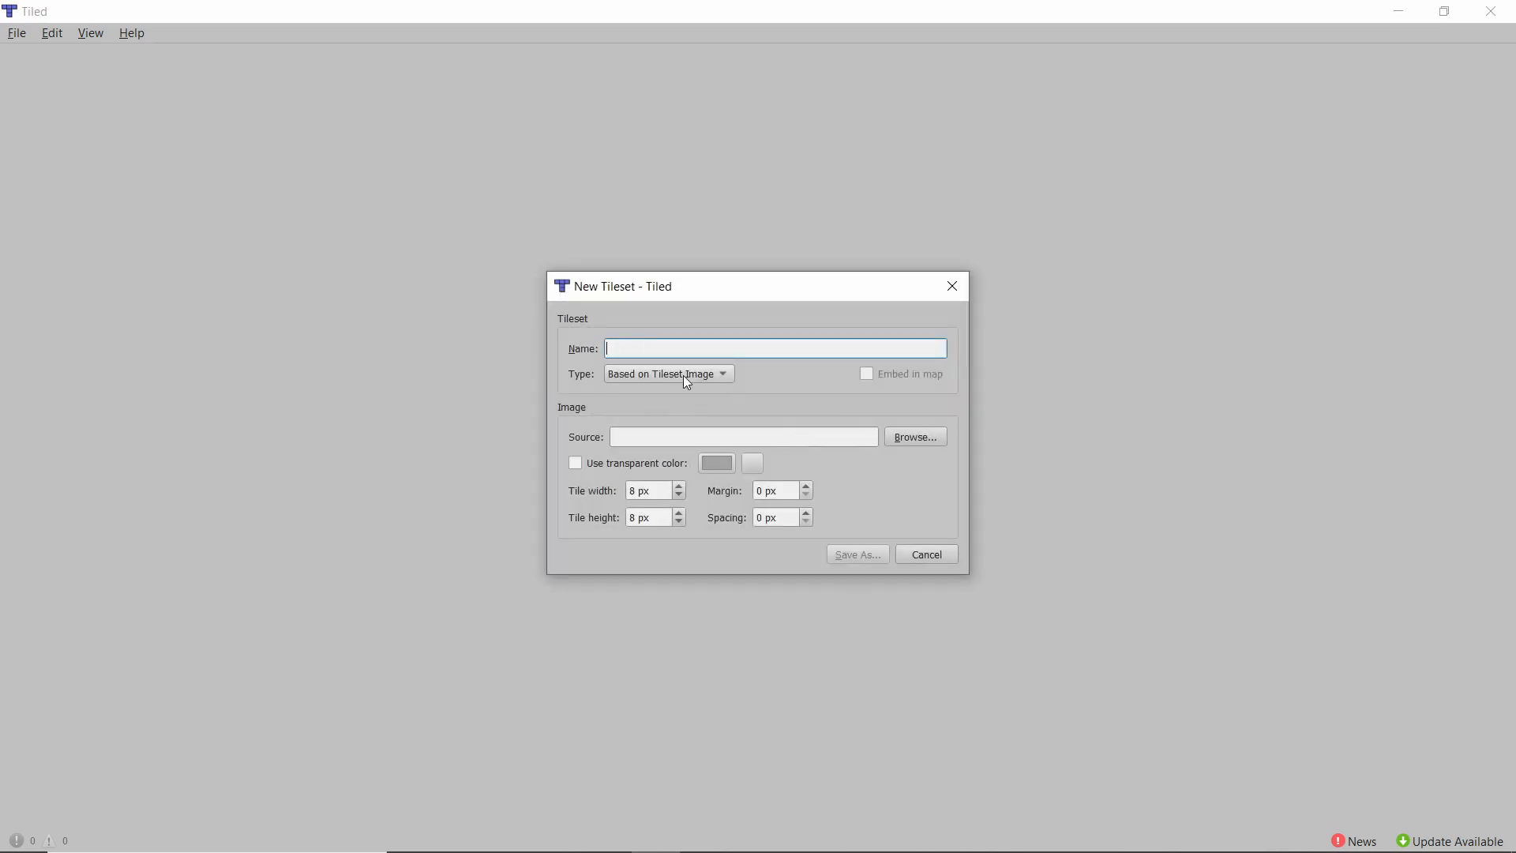
pyautogui.click(913, 438)
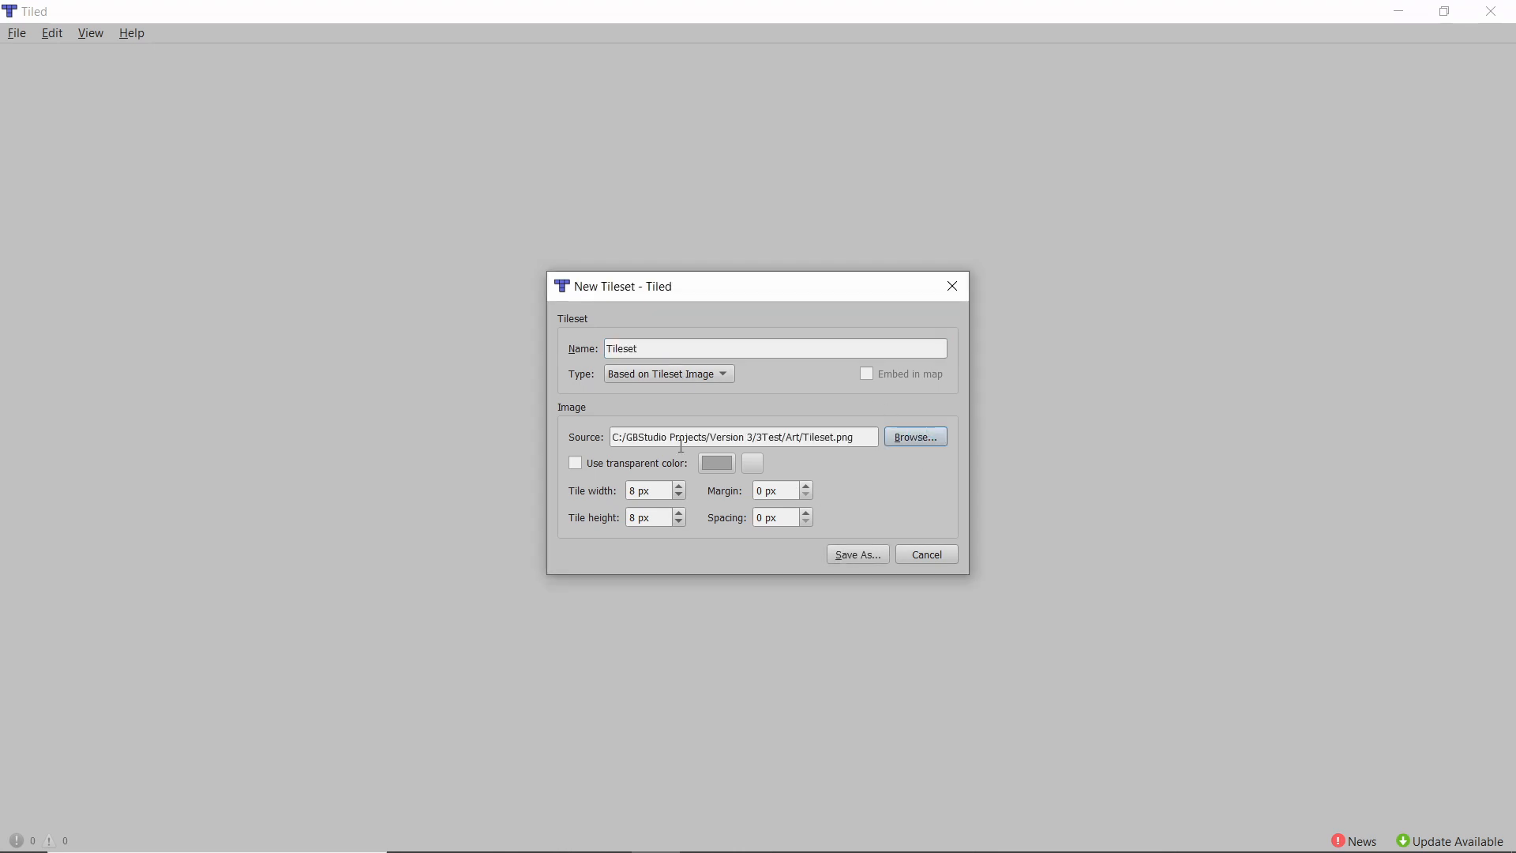
pyautogui.click(658, 345)
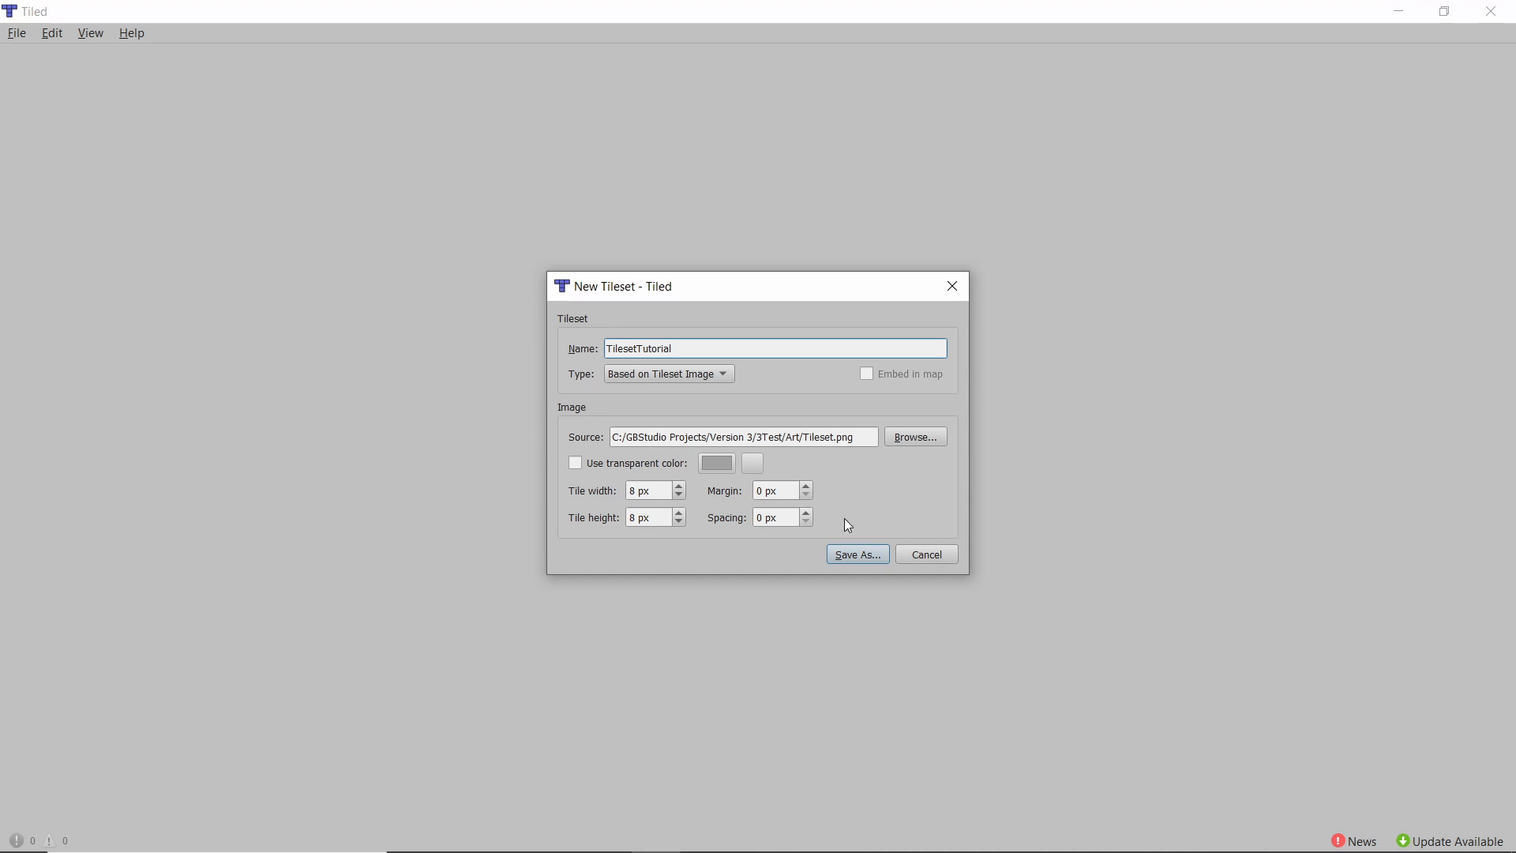
pyautogui.click(845, 556)
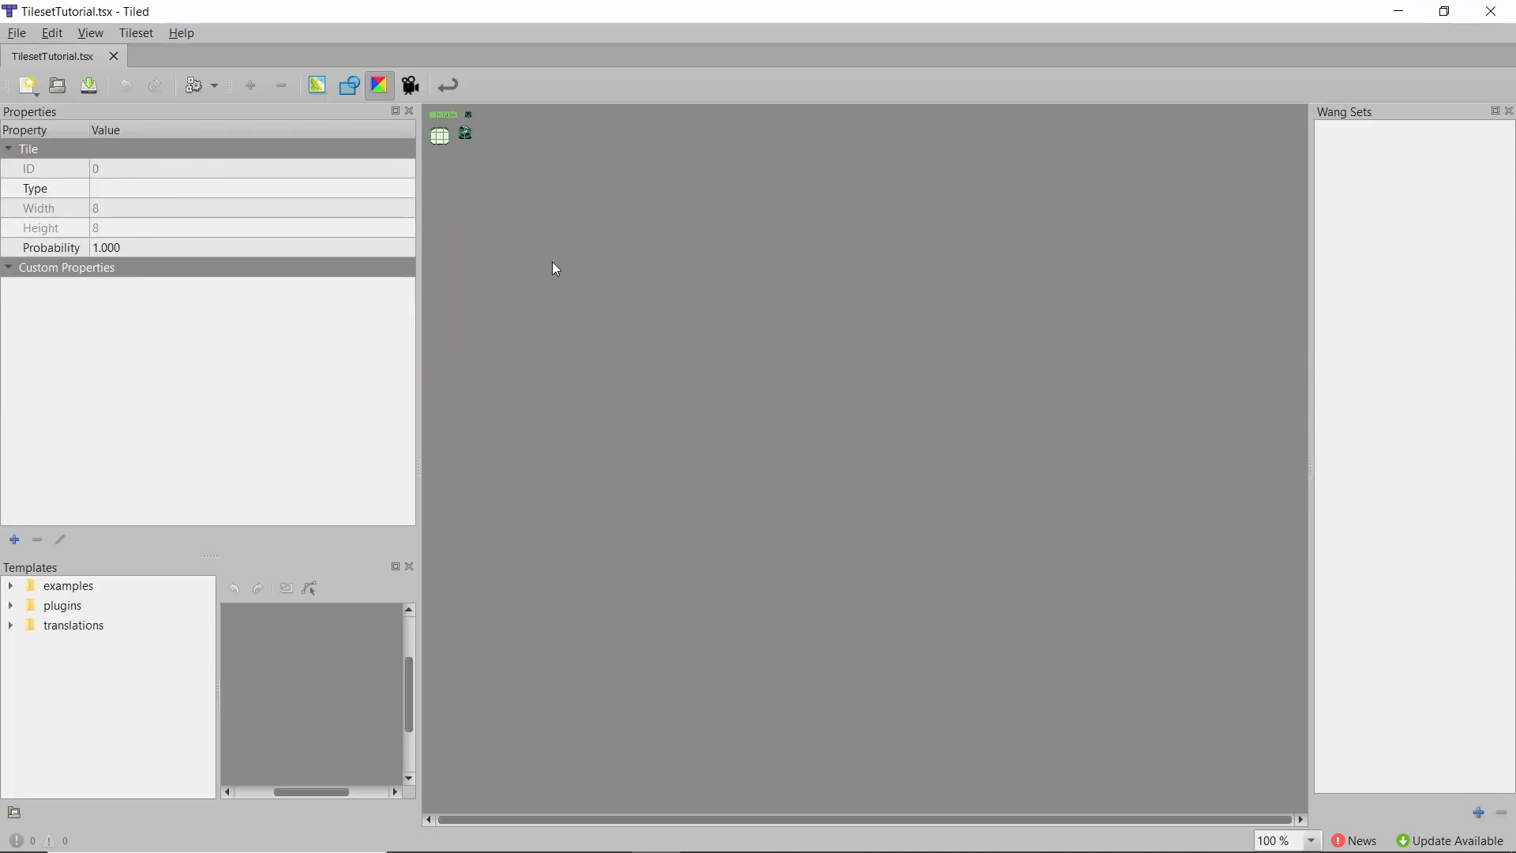
pyautogui.keyDown('ctrl'); pyautogui.scroll(5, 440, 140); pyautogui.keyUp('ctrl')
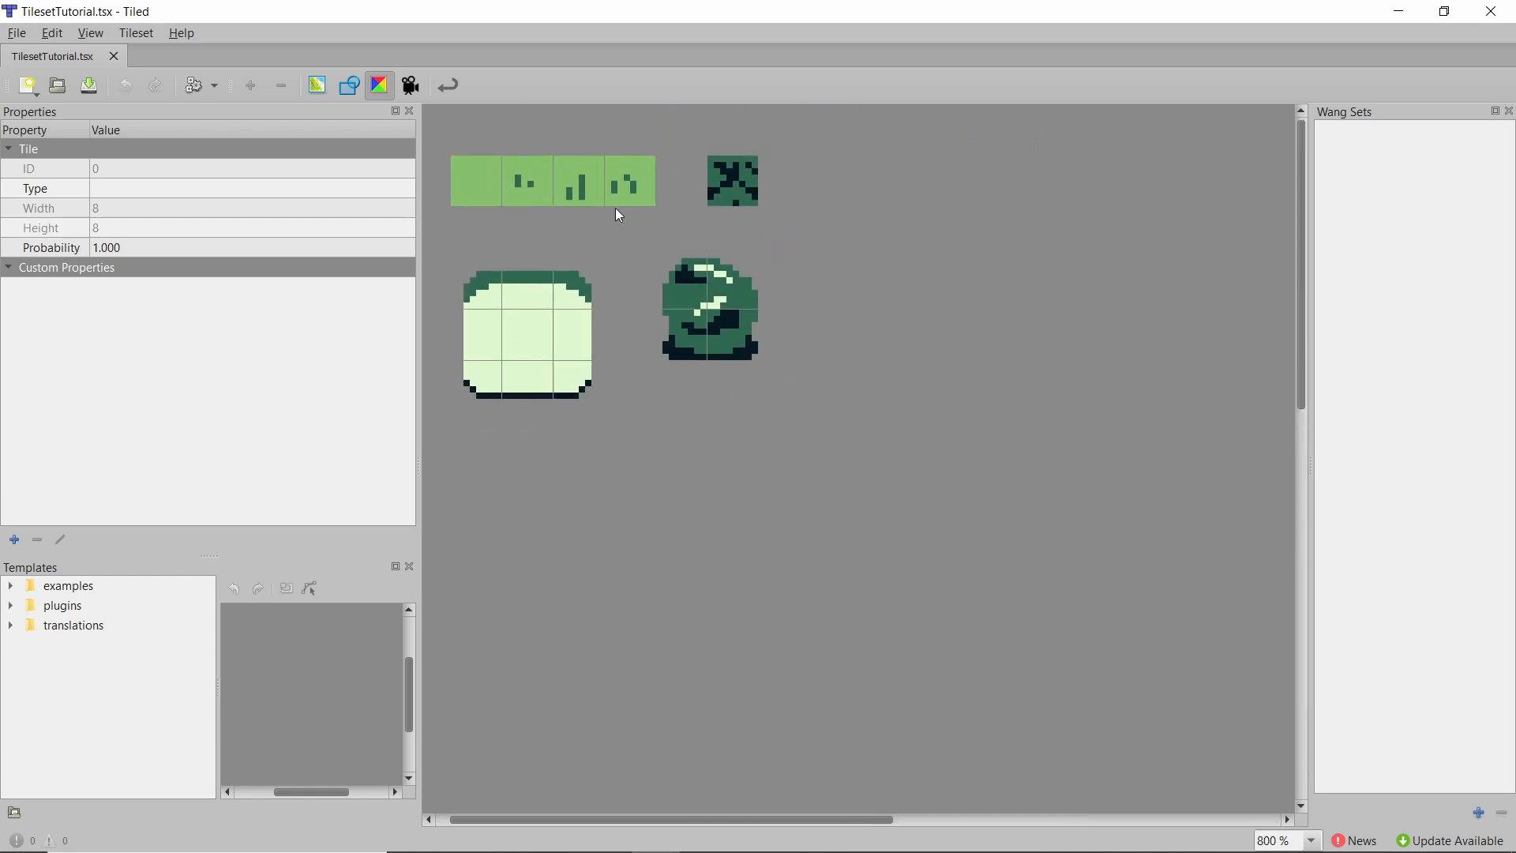
pyautogui.click(349, 89)
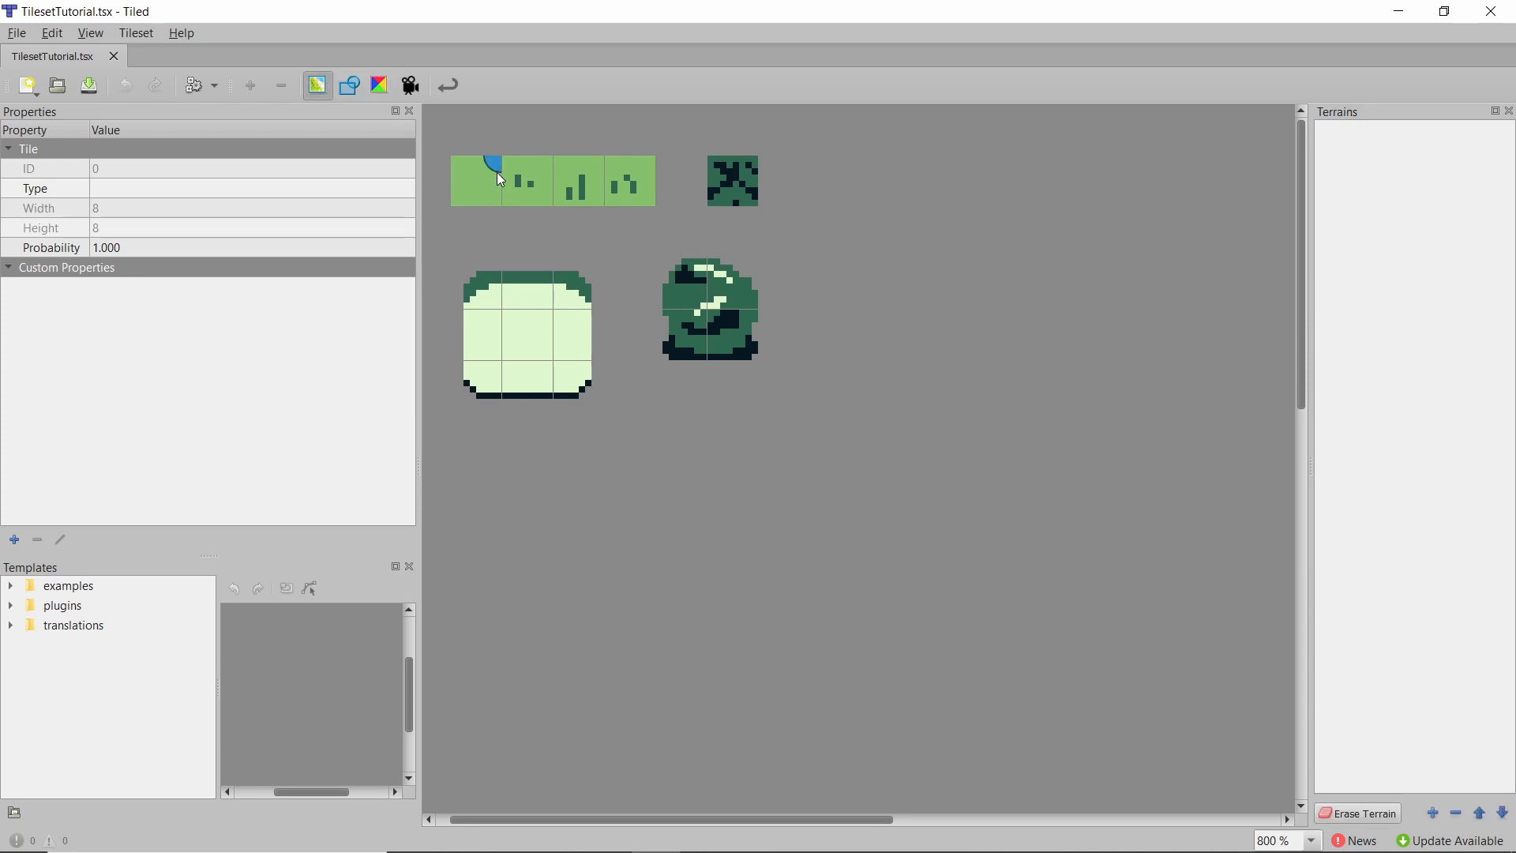
# Create a new orthogonal map 40 × 40 tiles with 8 px tiles and save it as Map_01.
pyautogui.click(16, 33)
pyautogui.moveTo(93, 55)
pyautogui.click(317, 59)
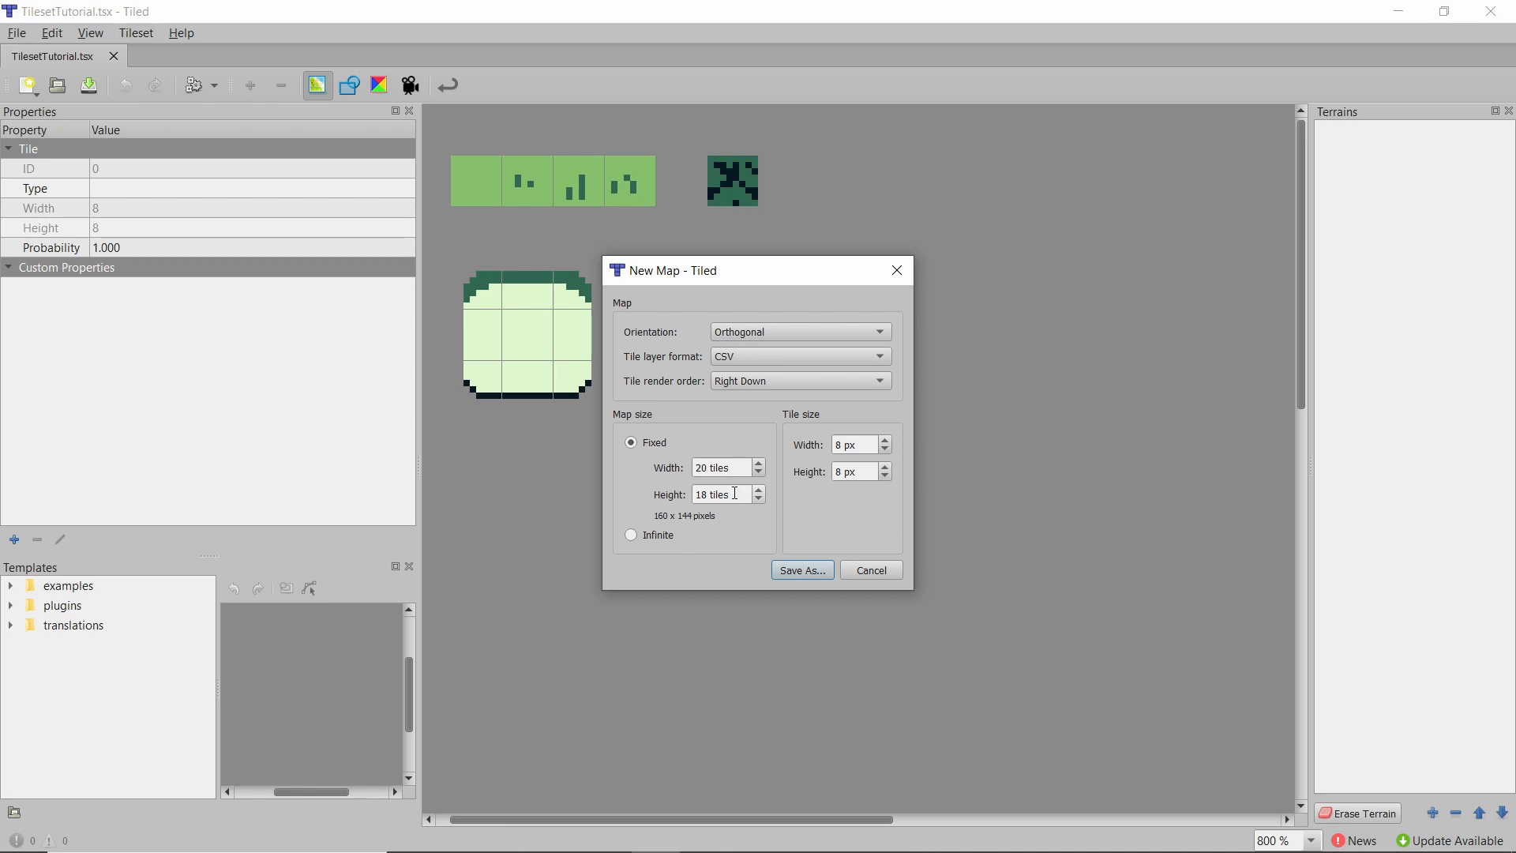
pyautogui.moveTo(733, 468); pyautogui.dragTo(671, 466)
pyautogui.write('40')
pyautogui.press('Tab')
pyautogui.write('40')
pyautogui.click(800, 574)
pyautogui.press('Return')
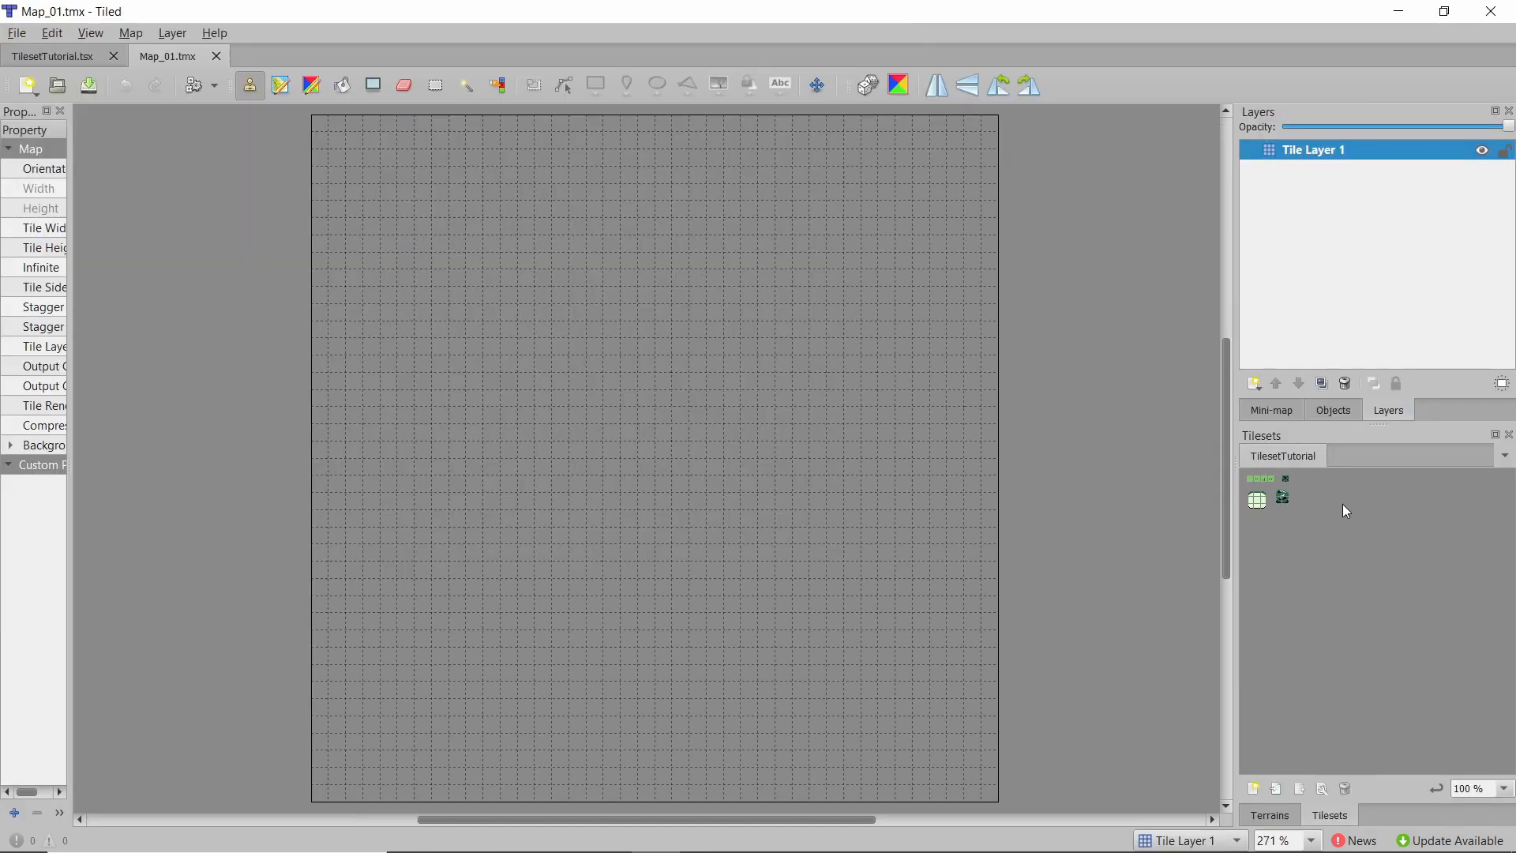
# Widen the tileset panel and select the four grass tiles as the brush.
pyautogui.moveTo(1268, 478); pyautogui.dragTo(1241, 476)
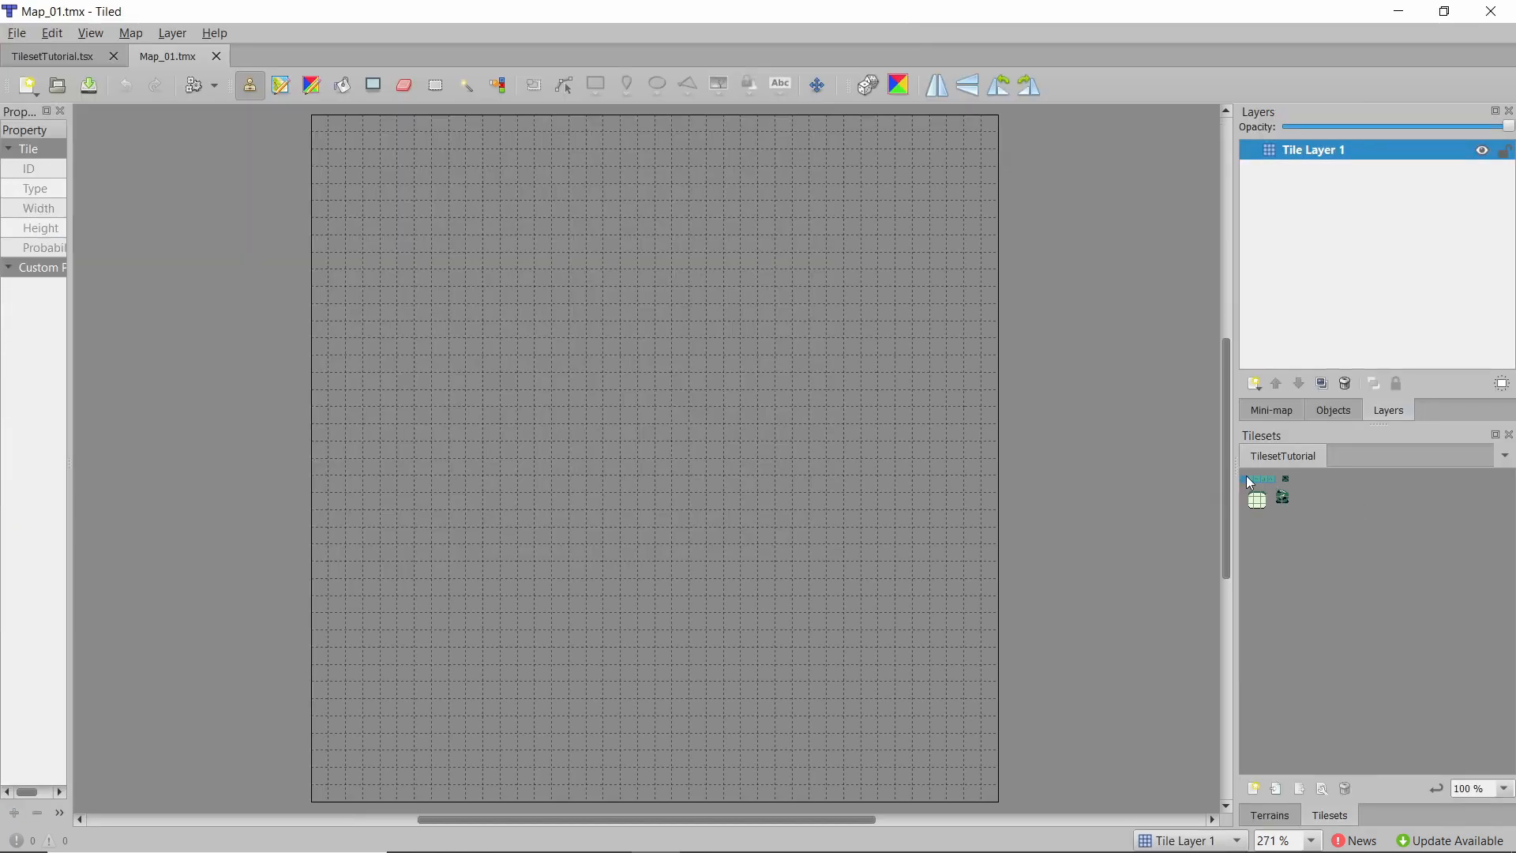
pyautogui.keyDown('ctrl'); pyautogui.scroll(4, 1251, 482); pyautogui.keyUp('ctrl')
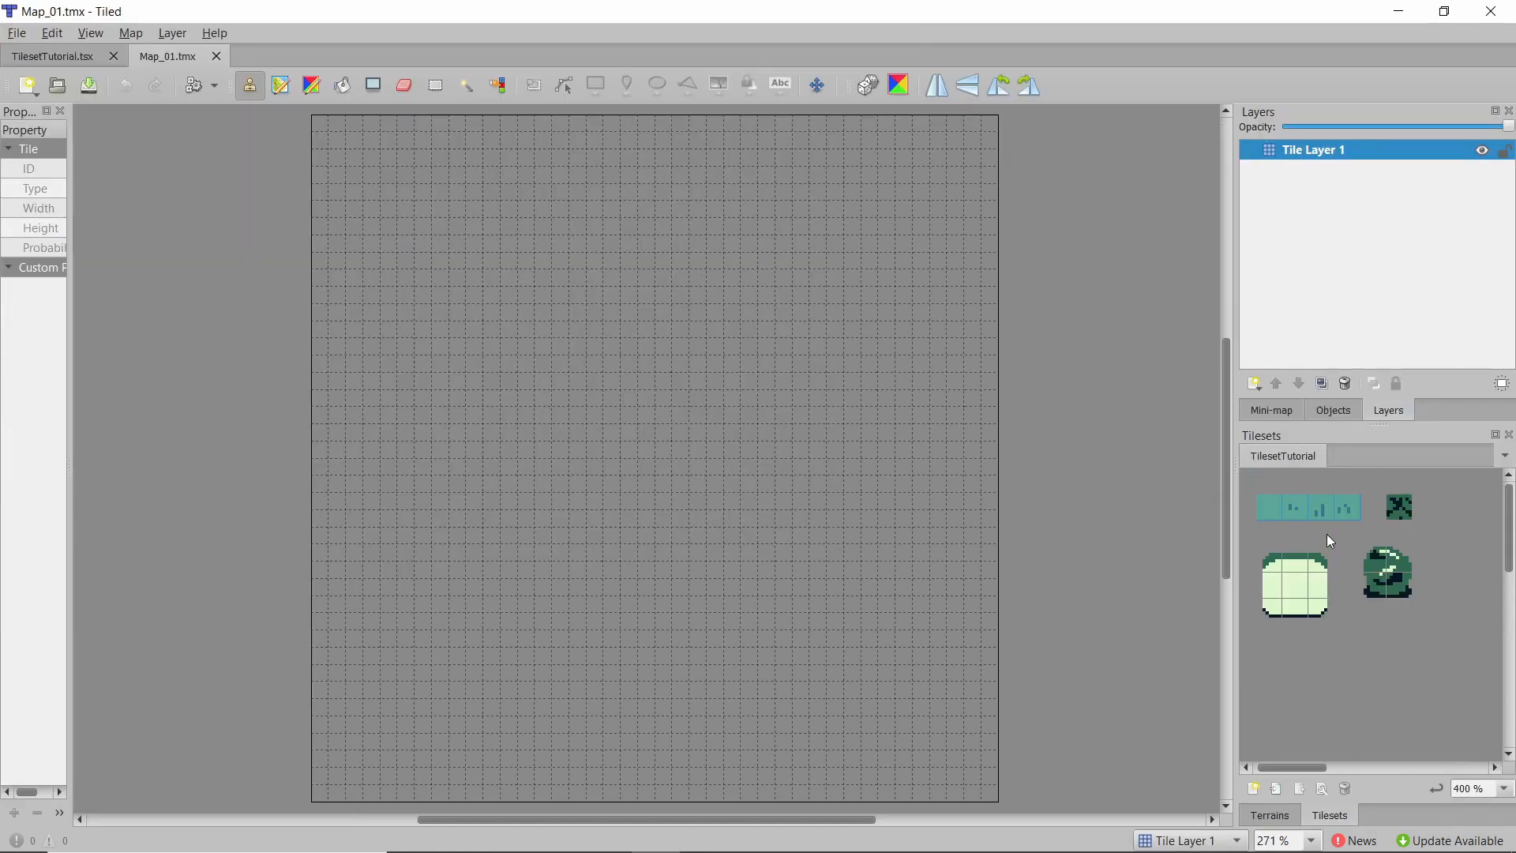
pyautogui.click(1331, 515)
pyautogui.moveTo(1245, 508); pyautogui.dragTo(1072, 513)
pyautogui.keyDown('ctrl'); pyautogui.scroll(3, 1144, 524); pyautogui.keyUp('ctrl')
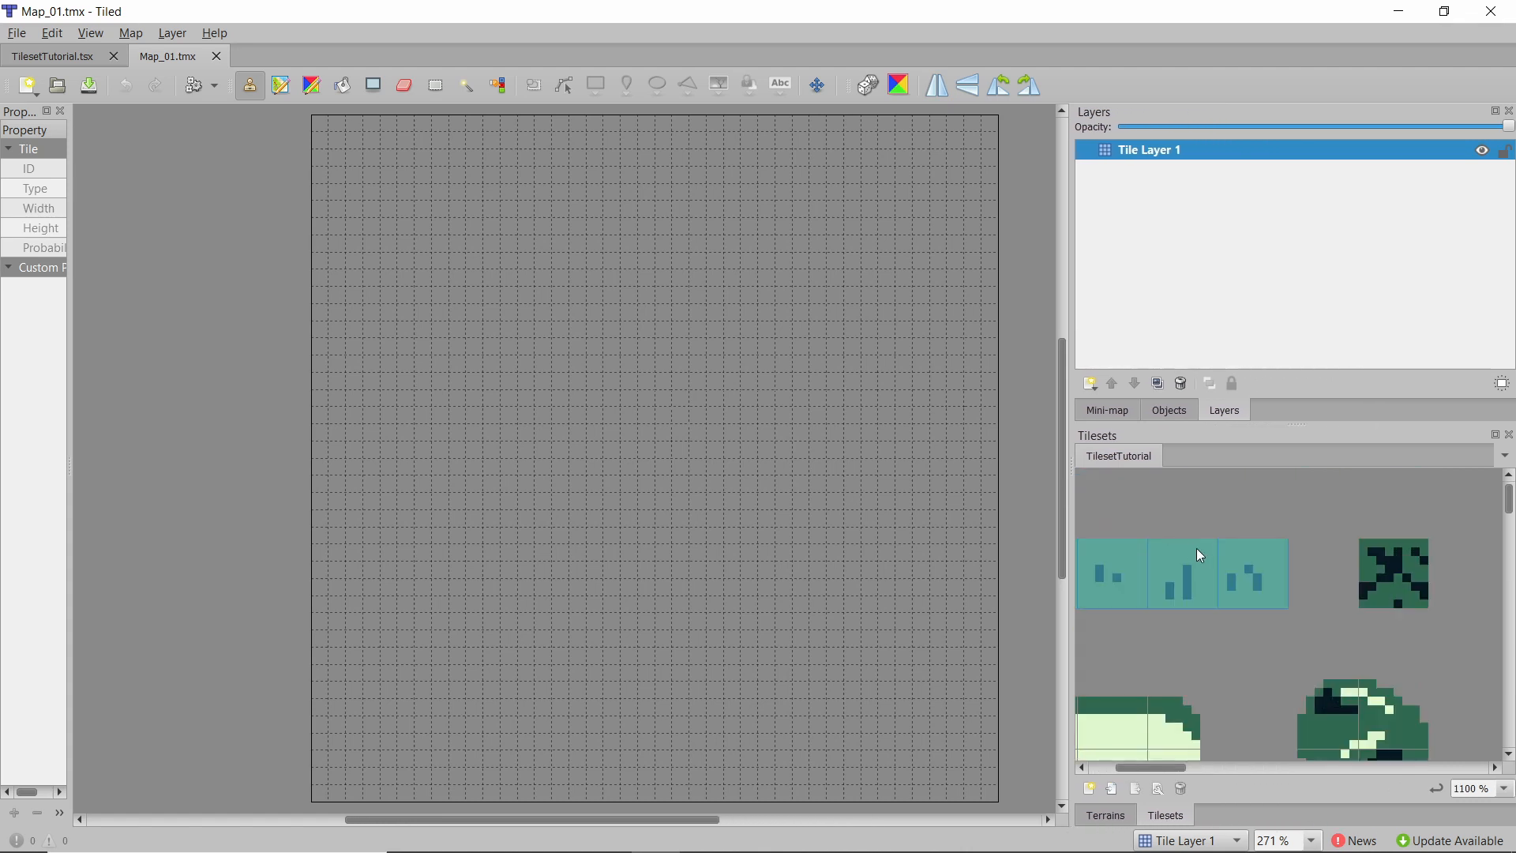
pyautogui.hscroll(-2, 1202, 556)
pyautogui.moveTo(1359, 565); pyautogui.dragTo(1199, 569)
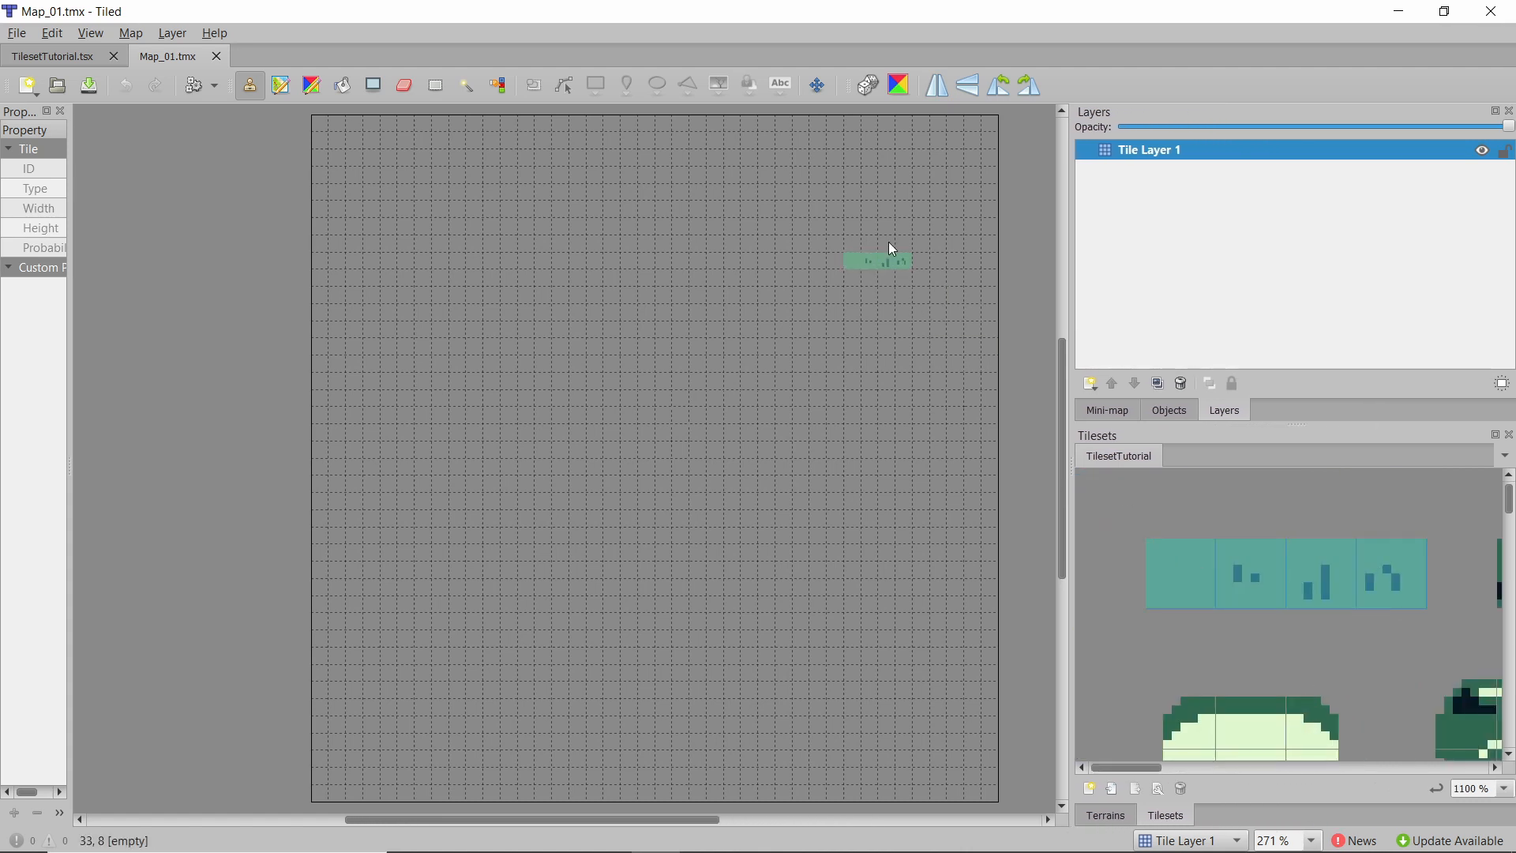
# Turn on random mode and choose the Bucket Fill tool.
pyautogui.click(869, 84)
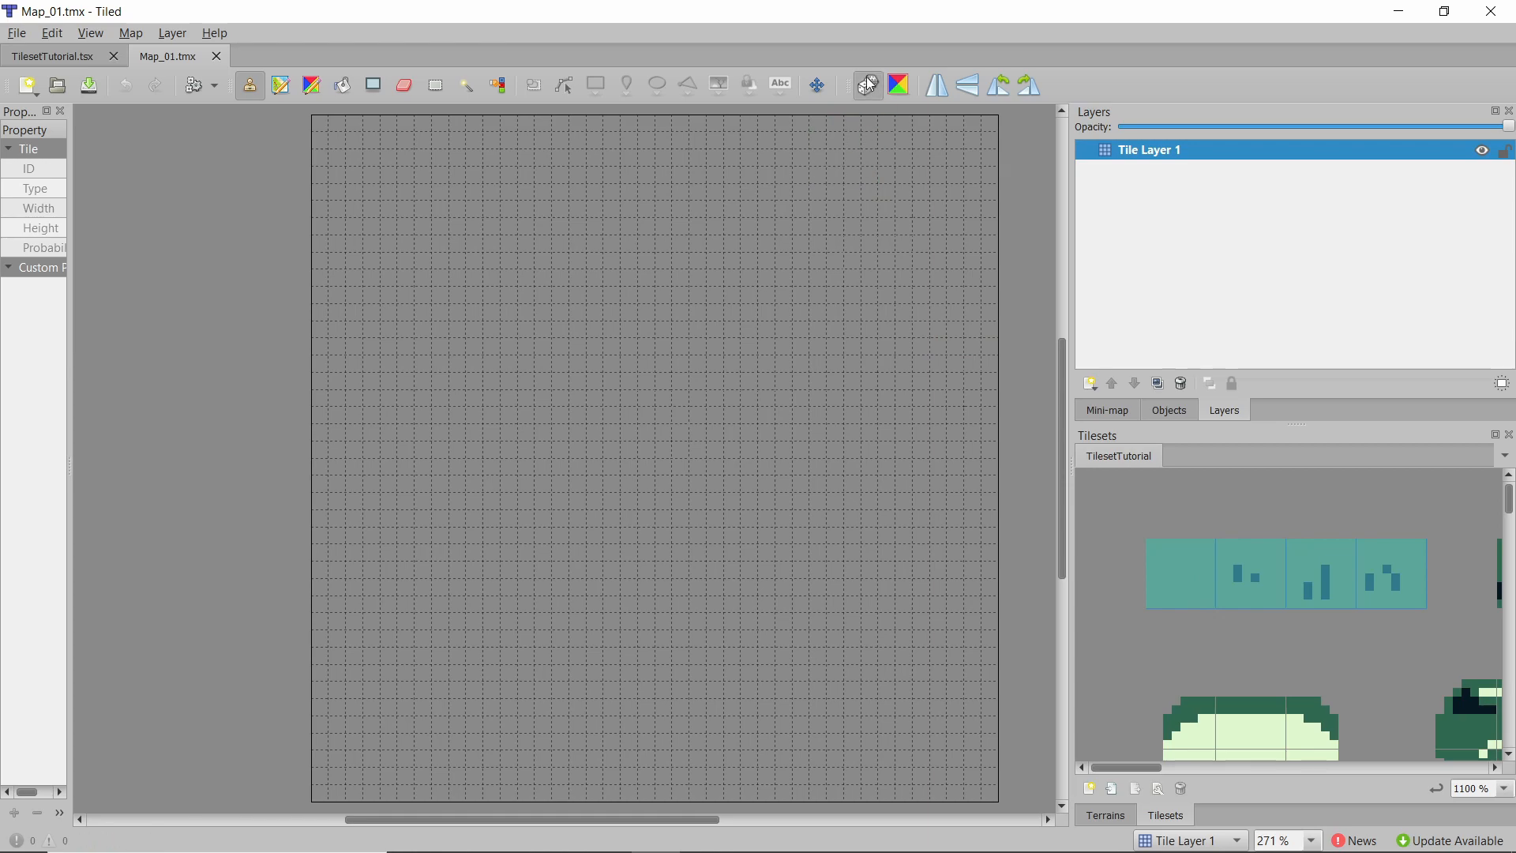
pyautogui.click(345, 84)
pyautogui.click(399, 192)
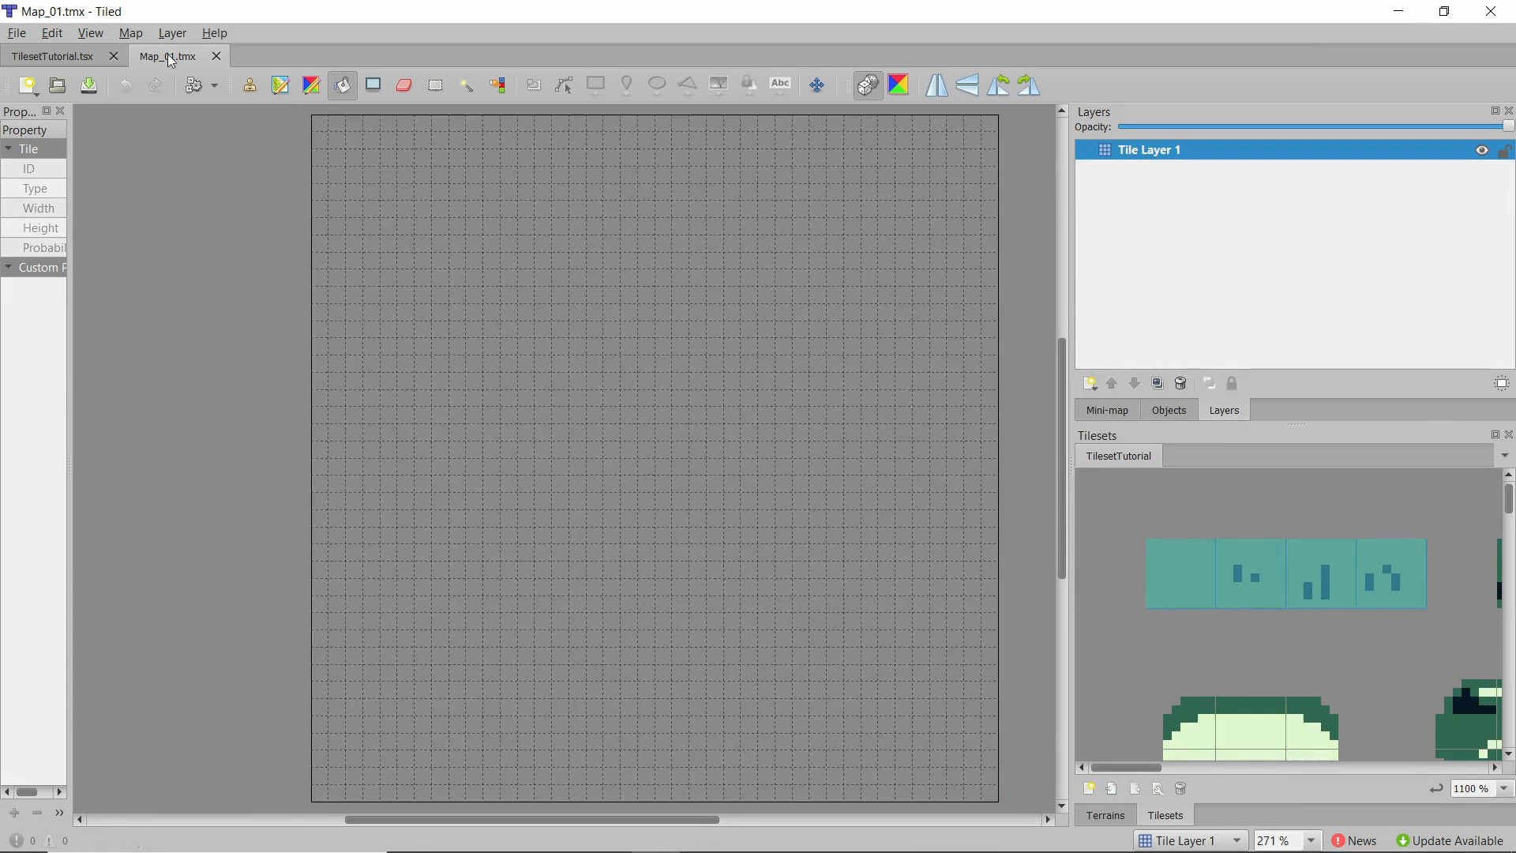
# Set the plain grass tile's probability to 10 in the tileset.
pyautogui.click(72, 59)
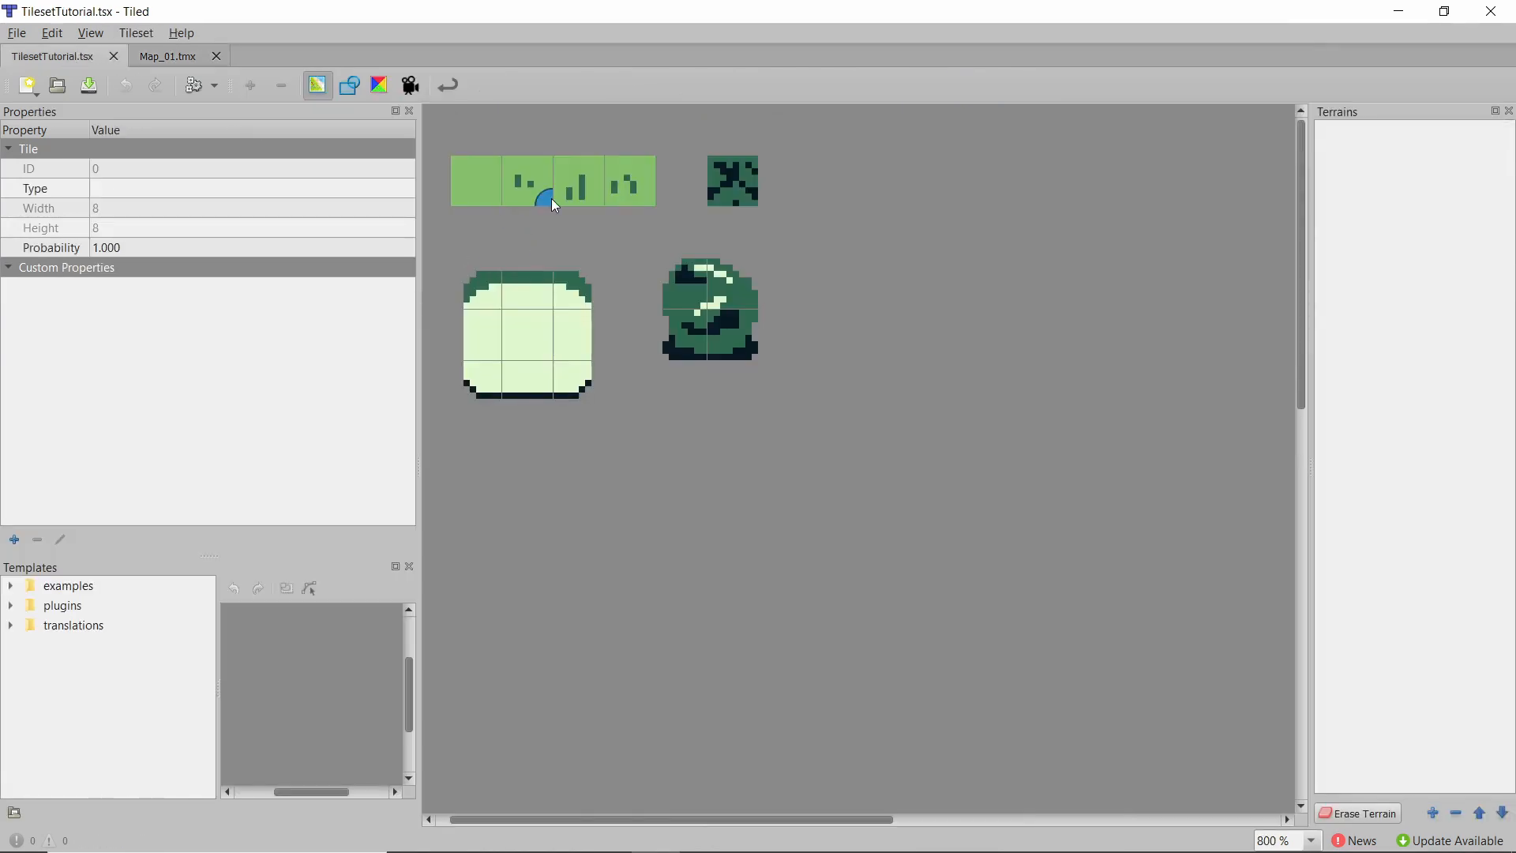
pyautogui.rightClick(486, 192)
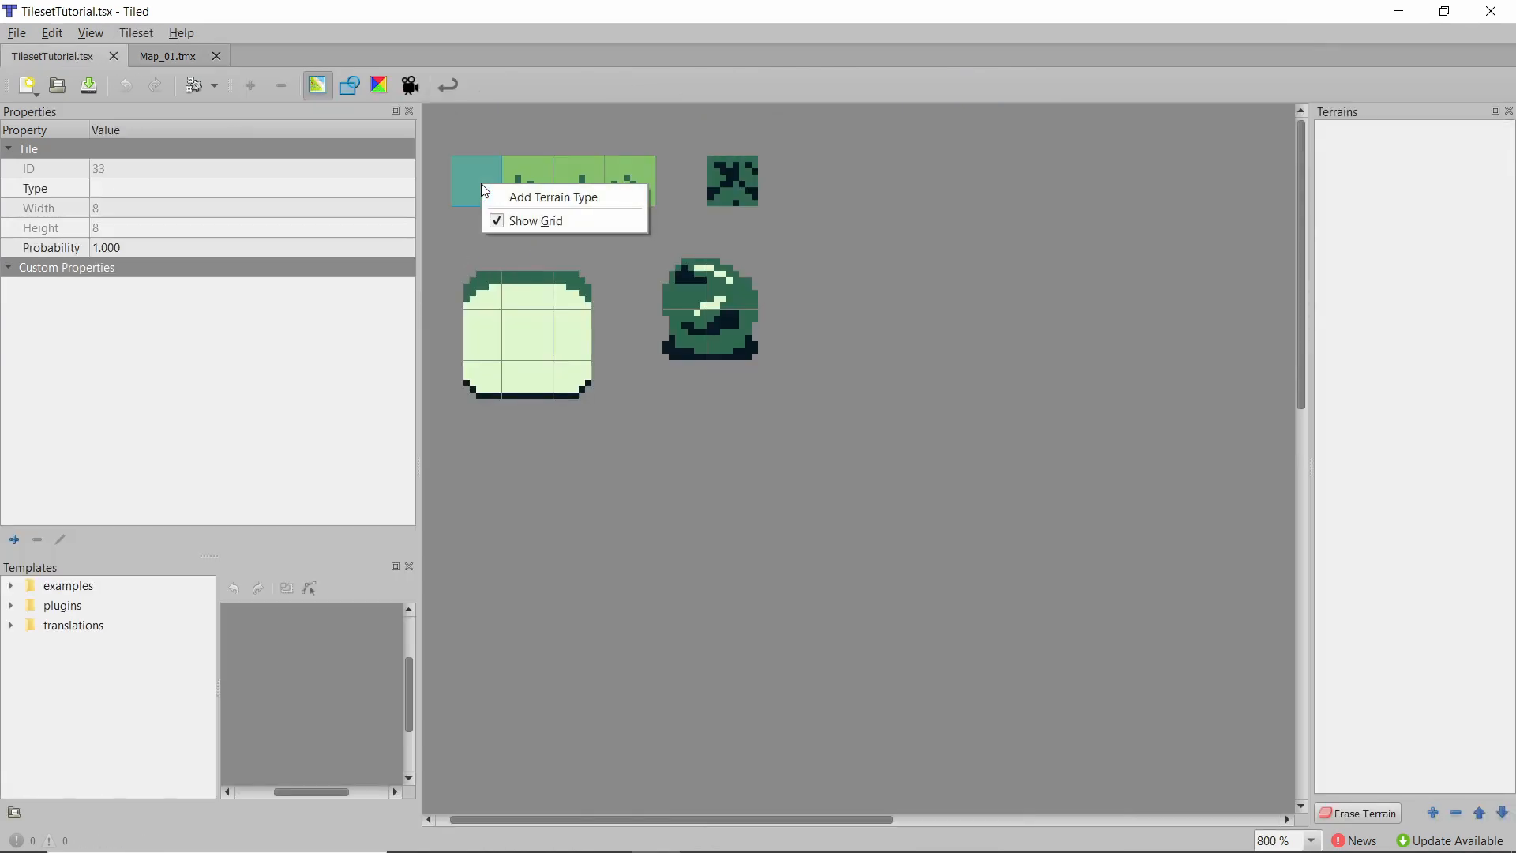
pyautogui.doubleClick(149, 250)
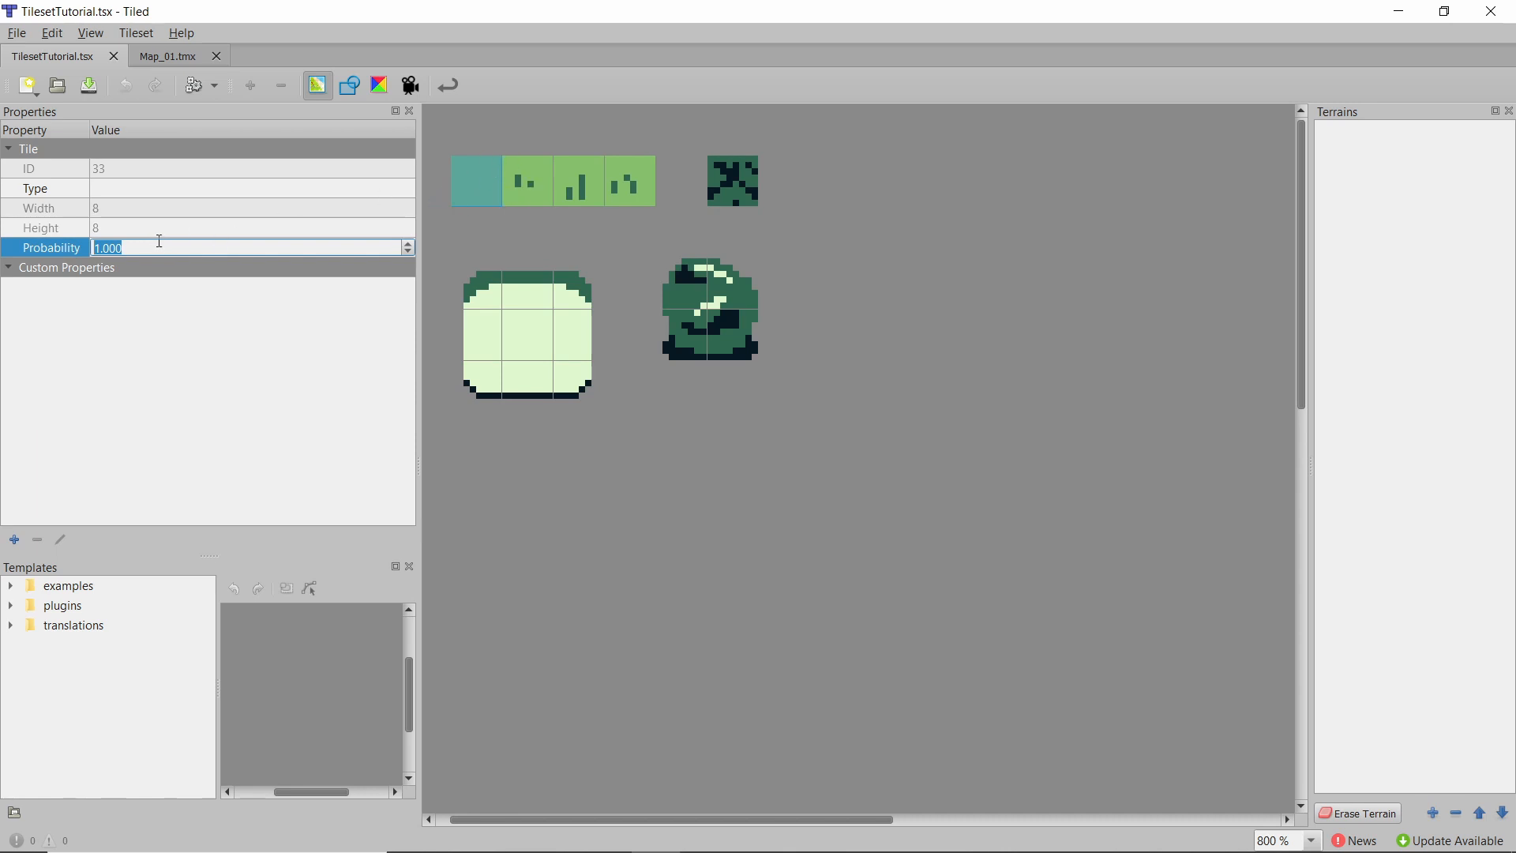
pyautogui.write('10')
pyautogui.press('Return')
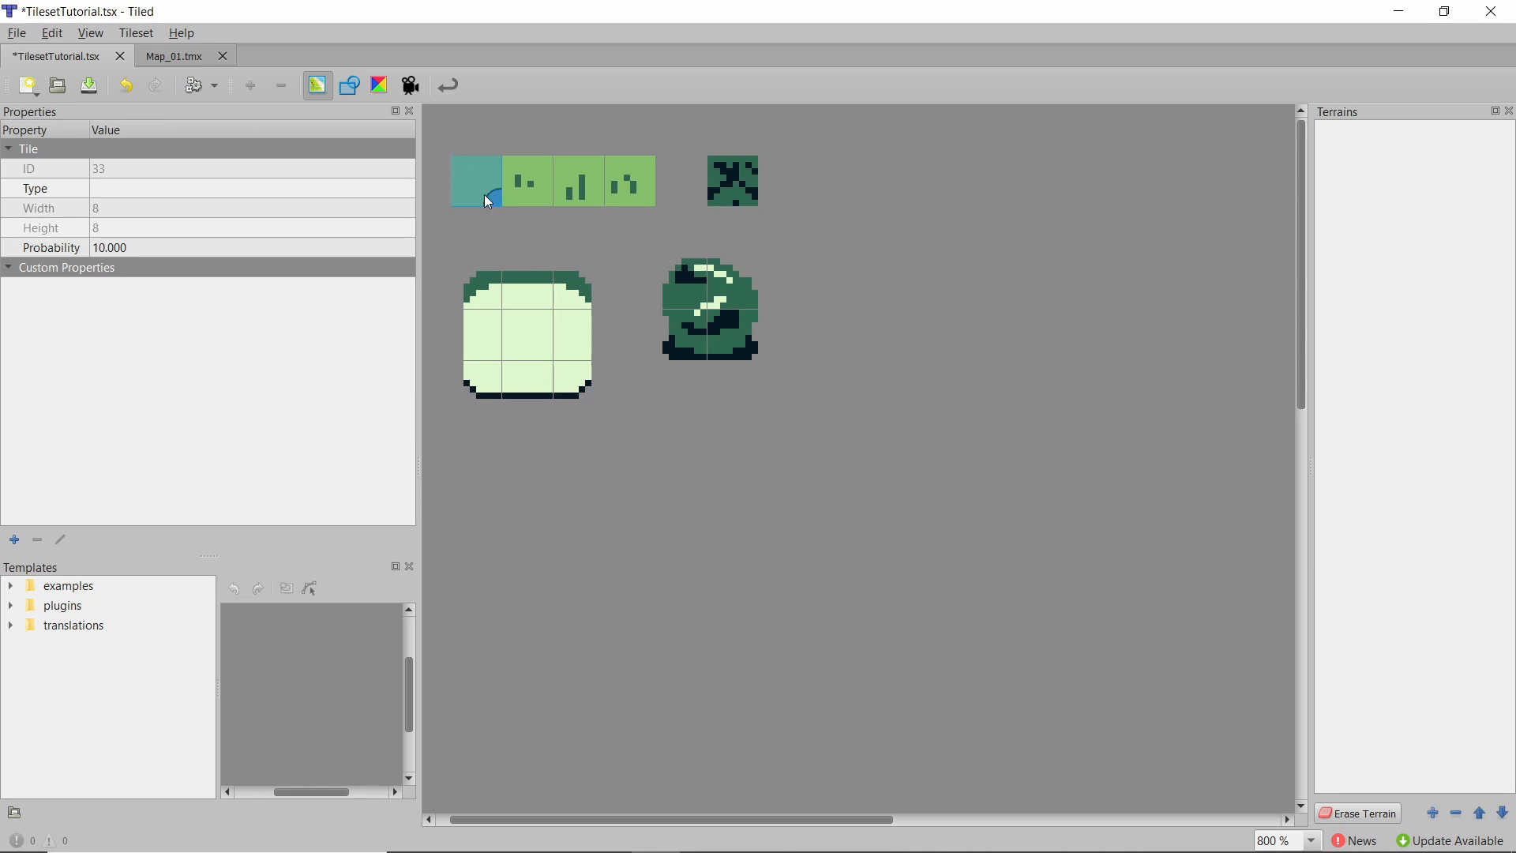
# Bucket-fill the whole map with random grass tiles.
pyautogui.click(198, 54)
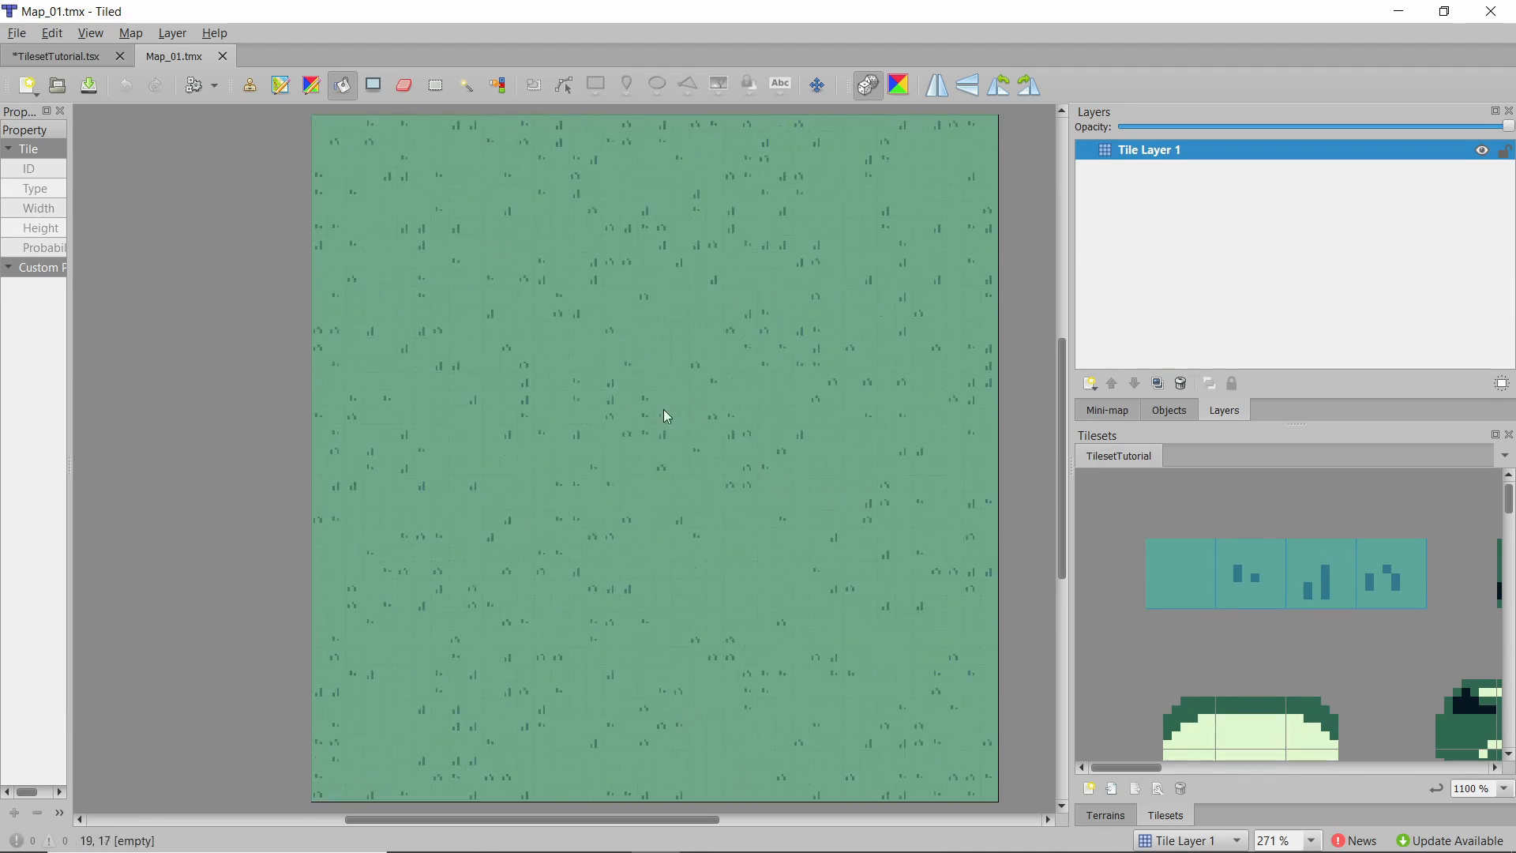
pyautogui.click(627, 343)
# Zoom in and around the map to inspect the random grass fill.
pyautogui.click(436, 85)
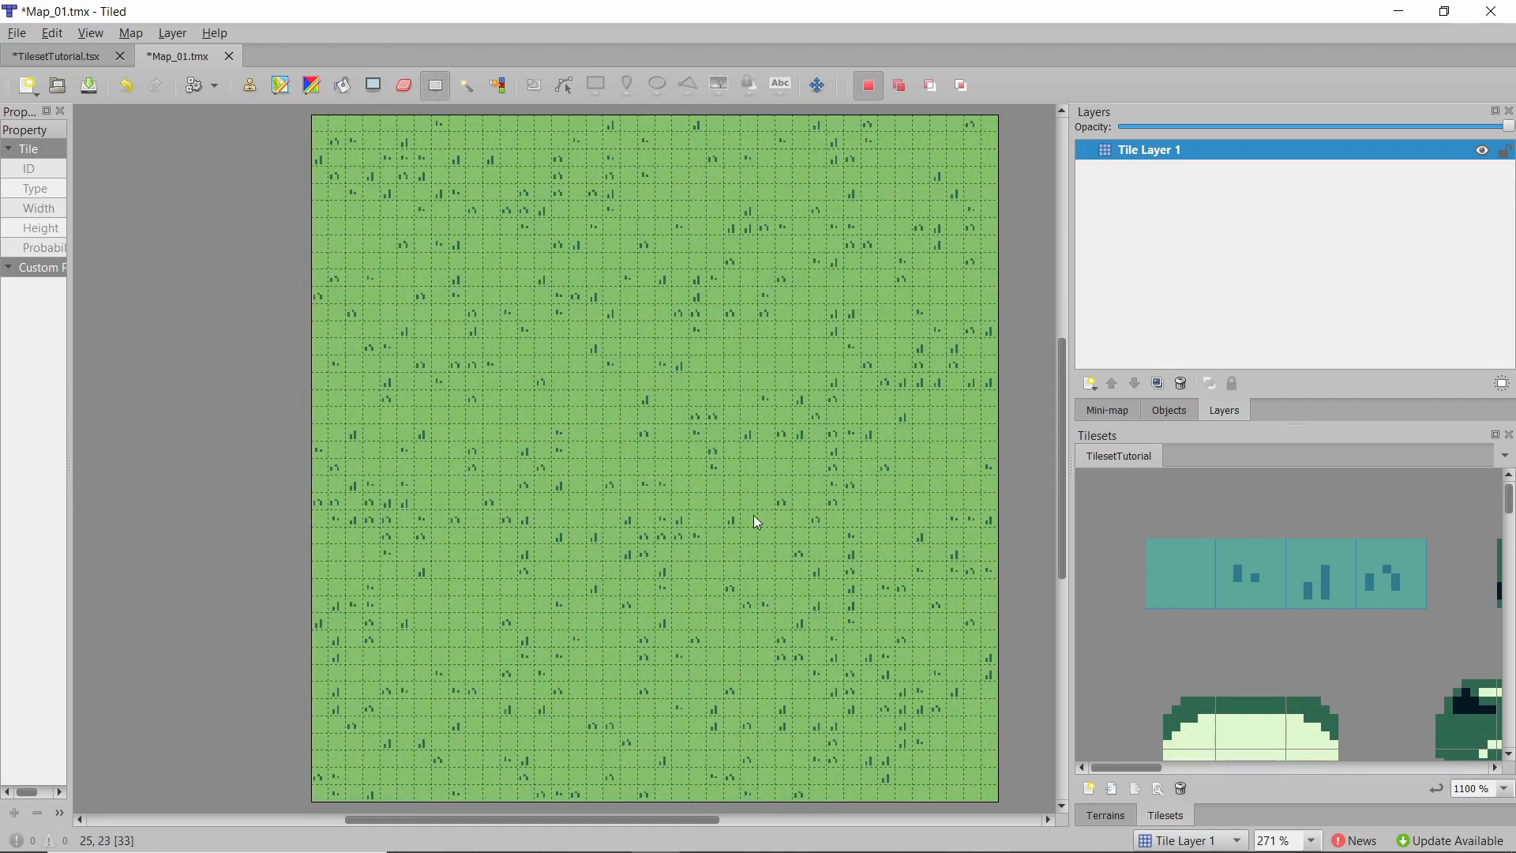
pyautogui.keyDown('ctrl'); pyautogui.scroll(3, 685, 344); pyautogui.keyUp('ctrl')
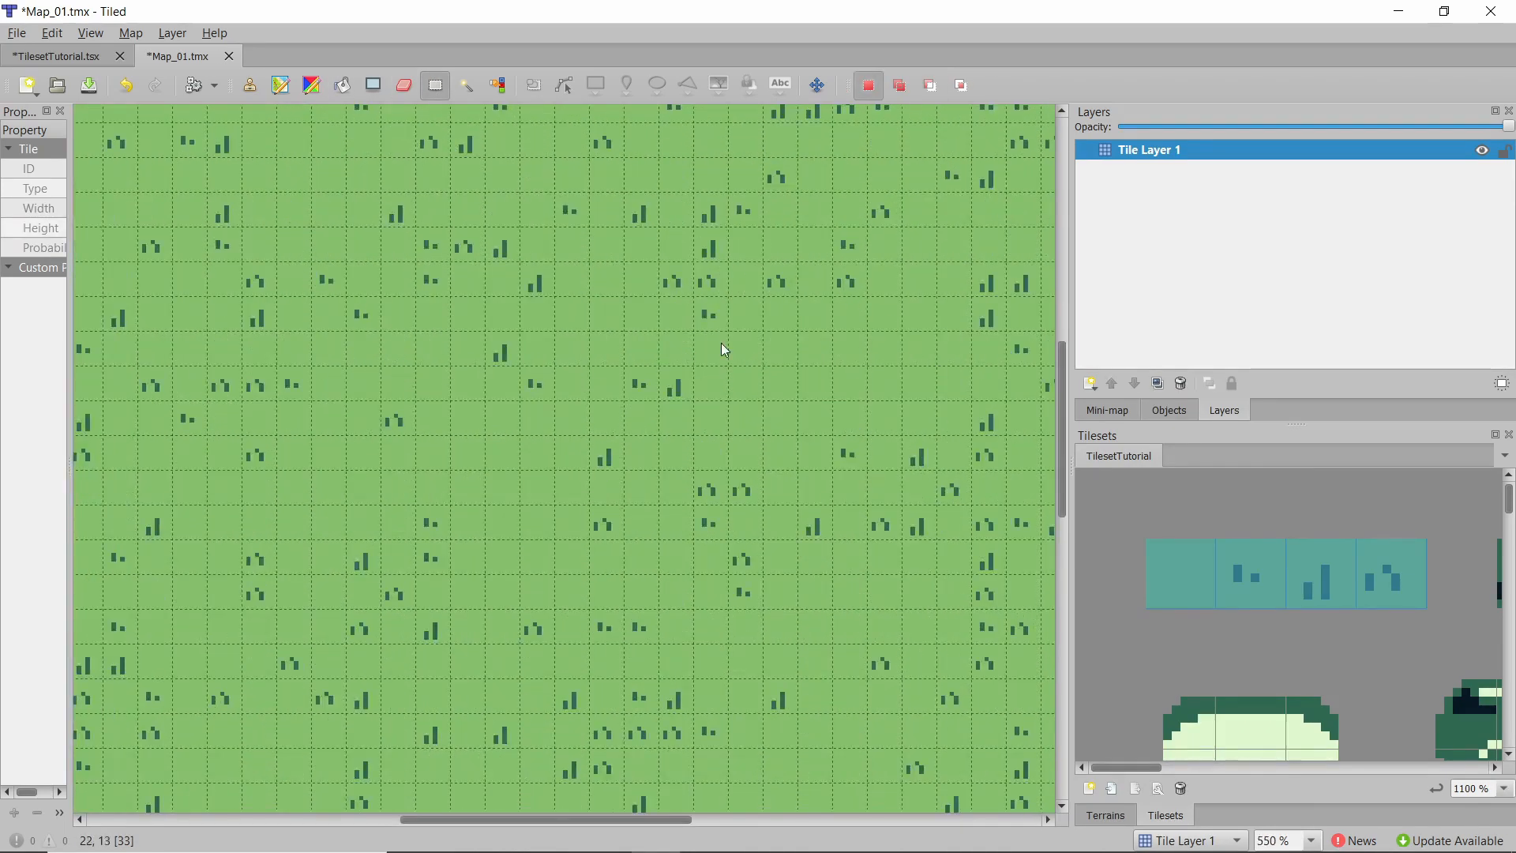
pyautogui.scroll(-3, 431, 445)
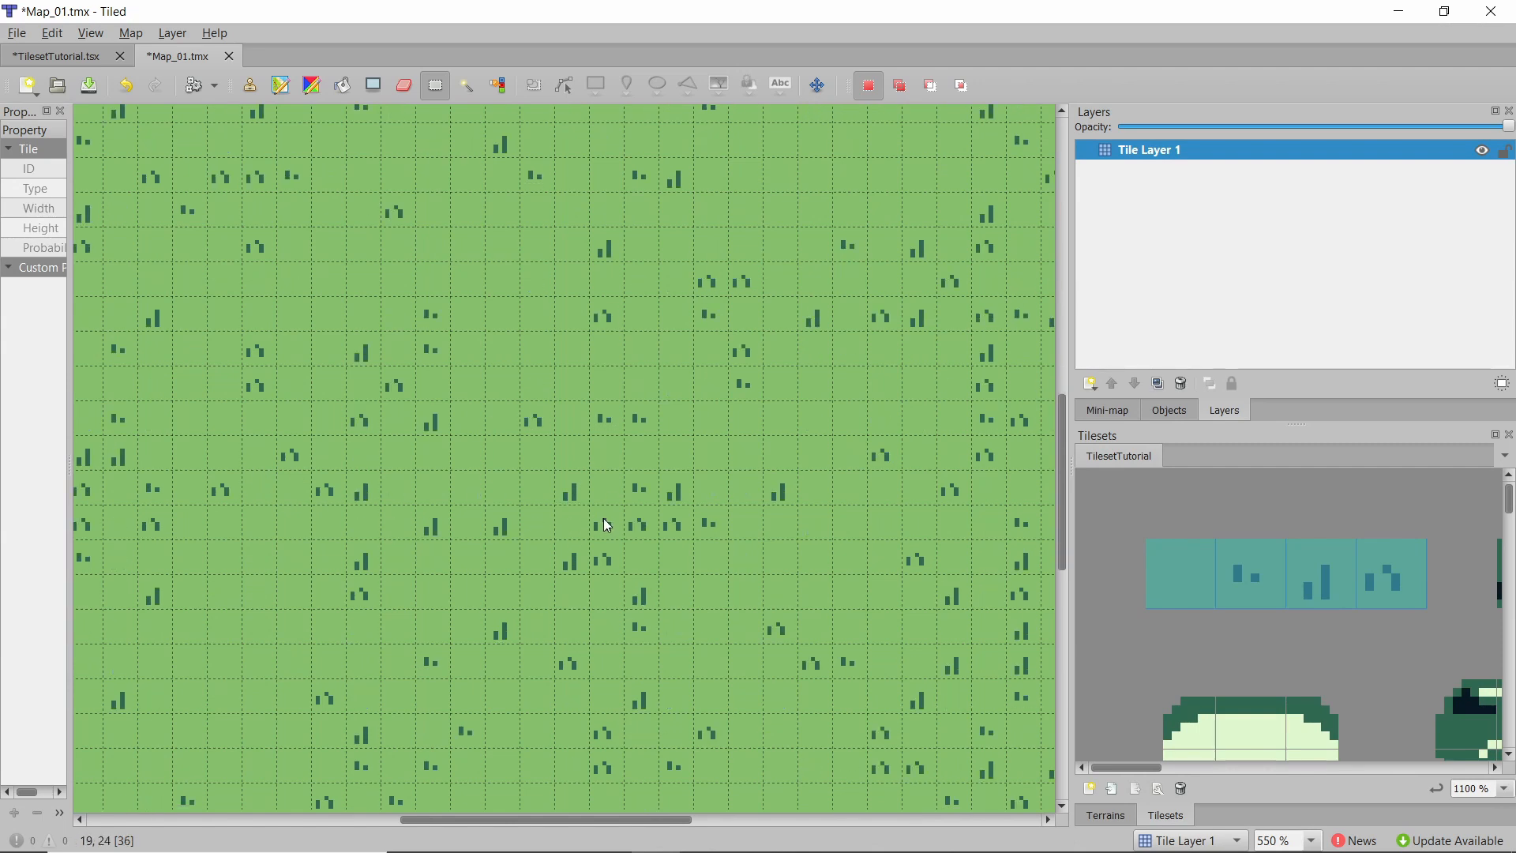
pyautogui.scroll(-3, 722, 445)
pyautogui.scroll(6, 472, 446)
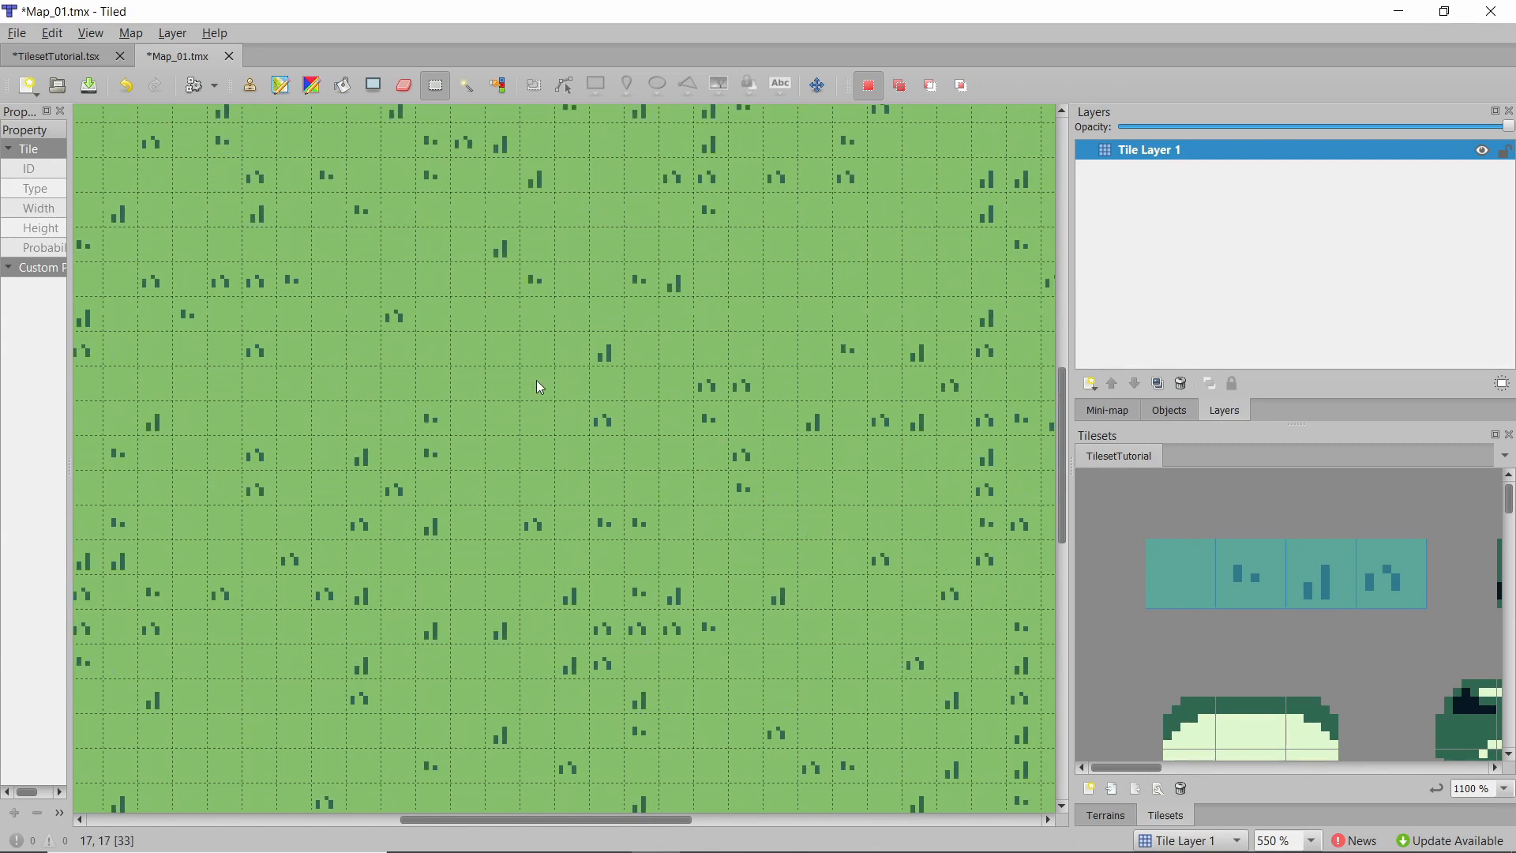
pyautogui.scroll(3, 553, 379)
pyautogui.keyDown('ctrl'); pyautogui.scroll(-3, 568, 378); pyautogui.keyUp('ctrl')
pyautogui.scroll(-2, 577, 370)
pyautogui.scroll(1, 562, 372)
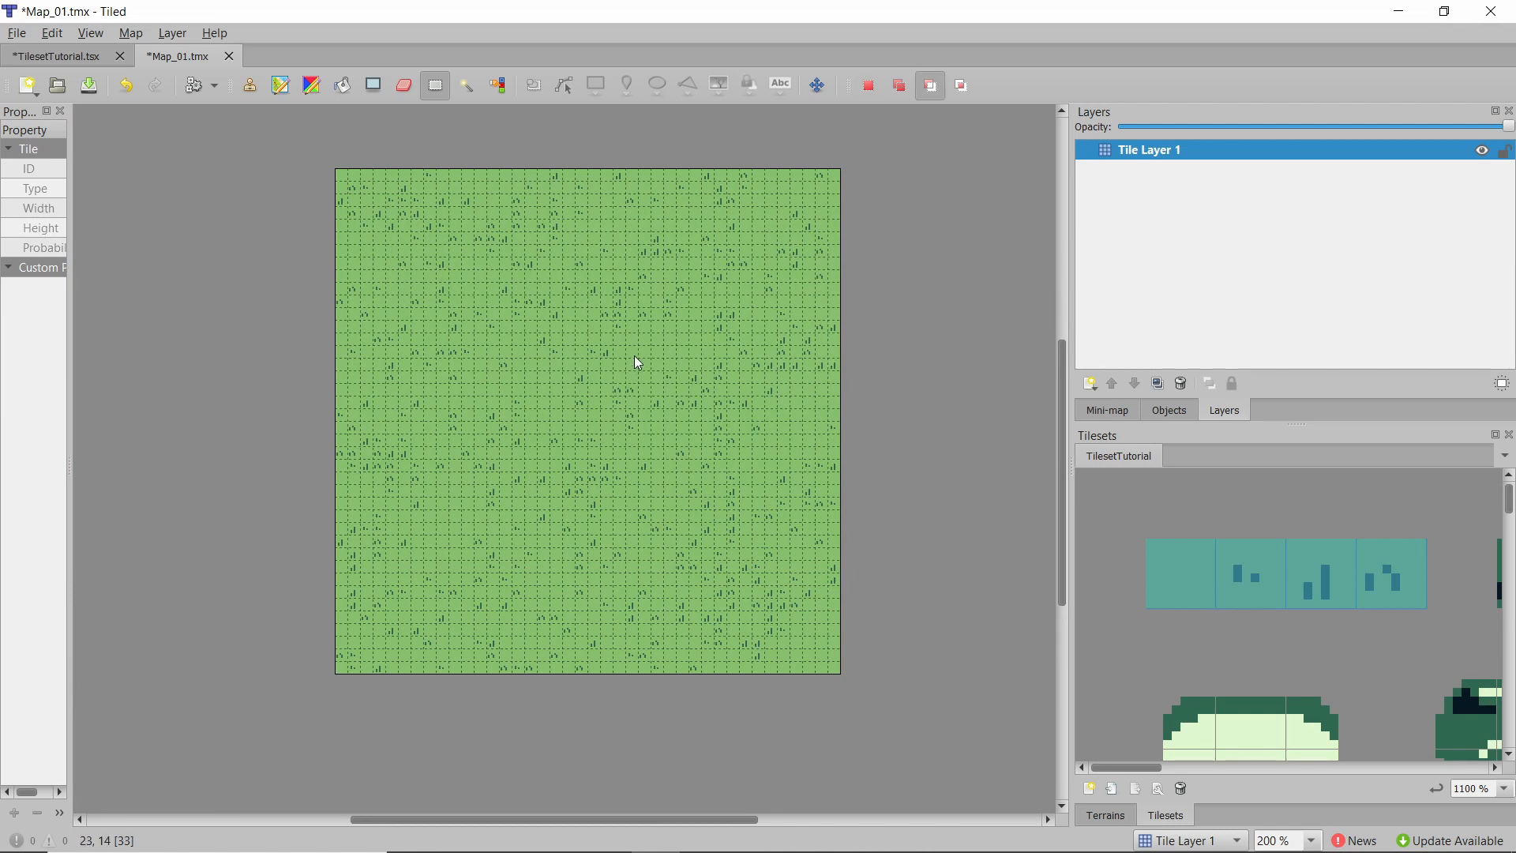
pyautogui.keyDown('ctrl'); pyautogui.scroll(1, 636, 362); pyautogui.keyUp('ctrl')
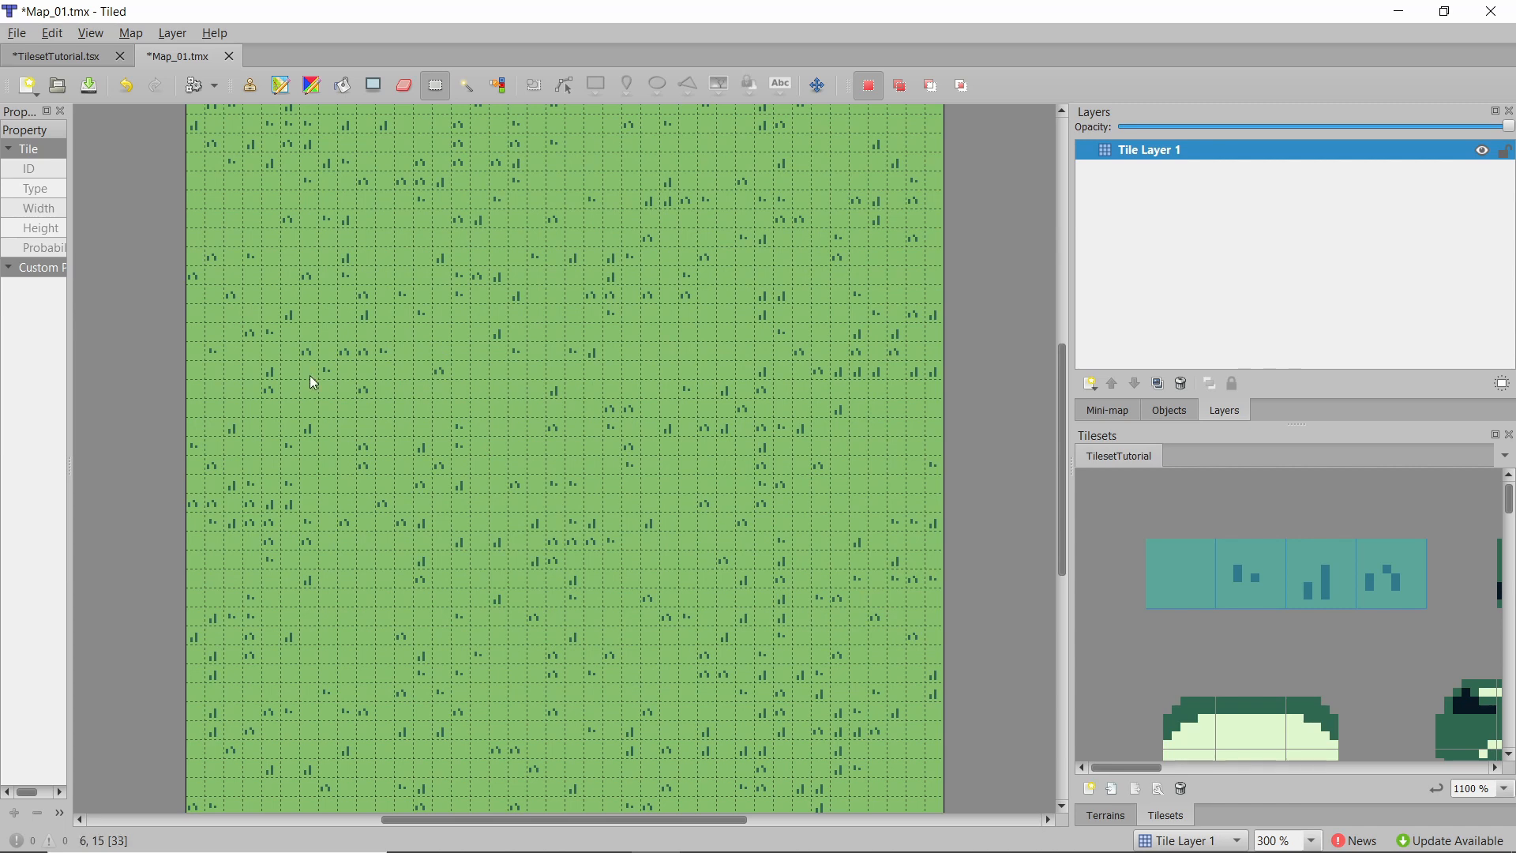
pyautogui.scroll(1, 693, 207)
pyautogui.scroll(-1, 416, 231)
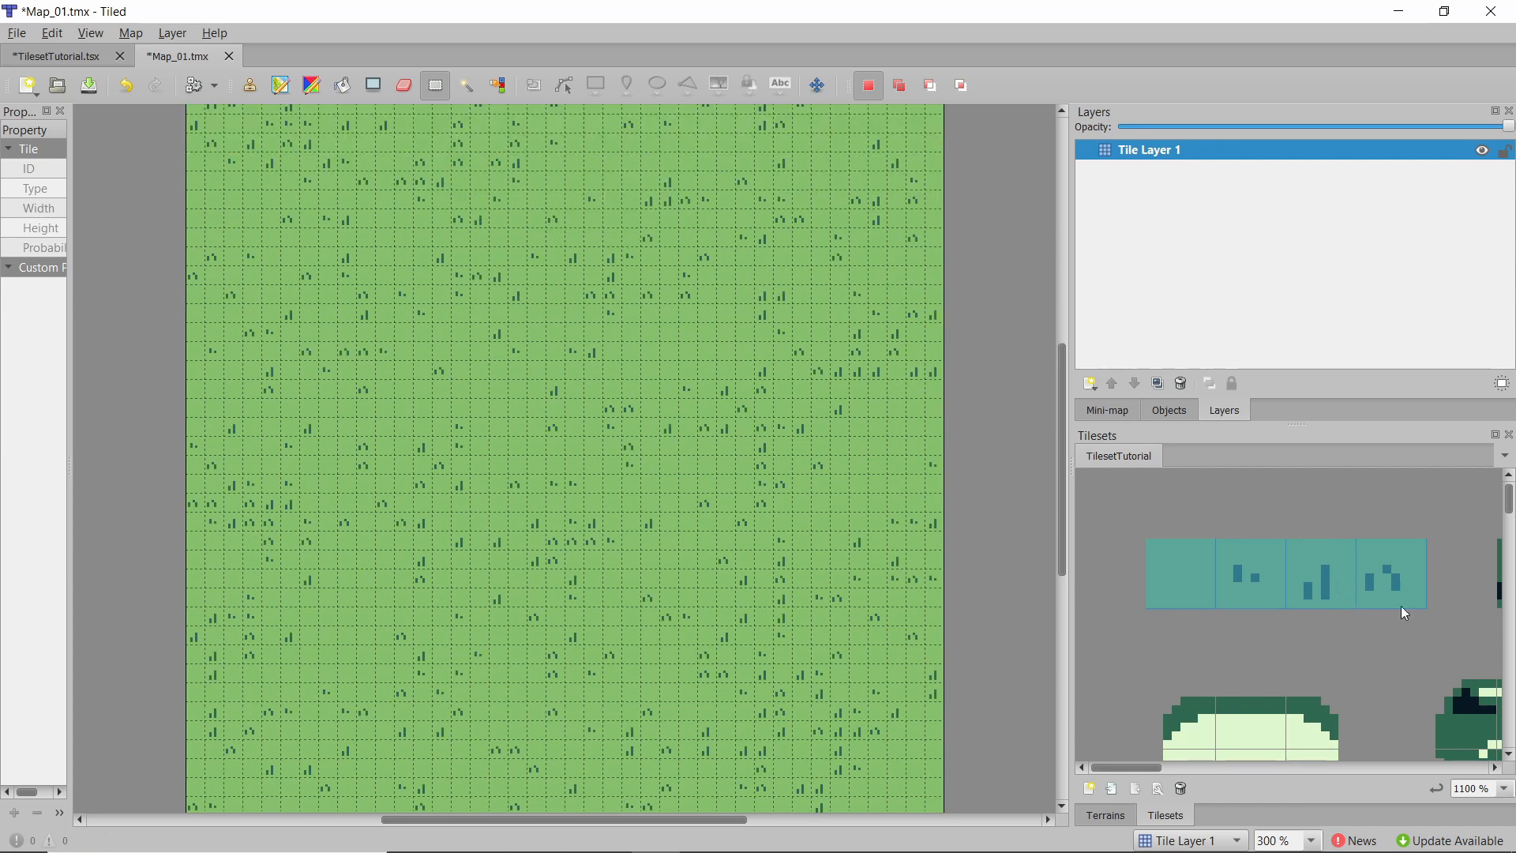
pyautogui.scroll(2, 542, 339)
pyautogui.scroll(-3, 1268, 497)
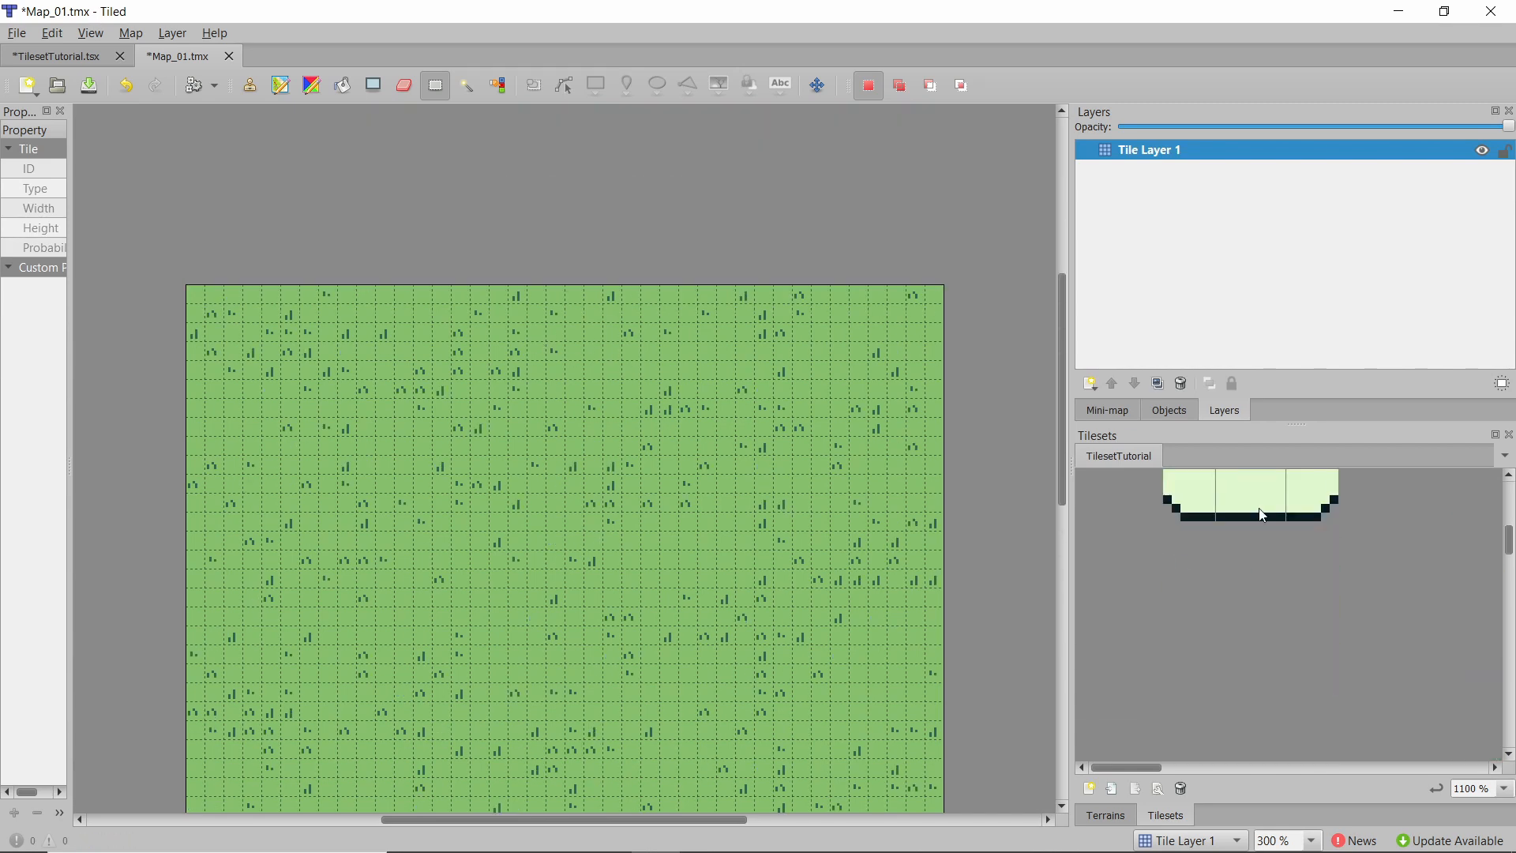
pyautogui.scroll(3, 1268, 498)
pyautogui.scroll(-3, 1177, 514)
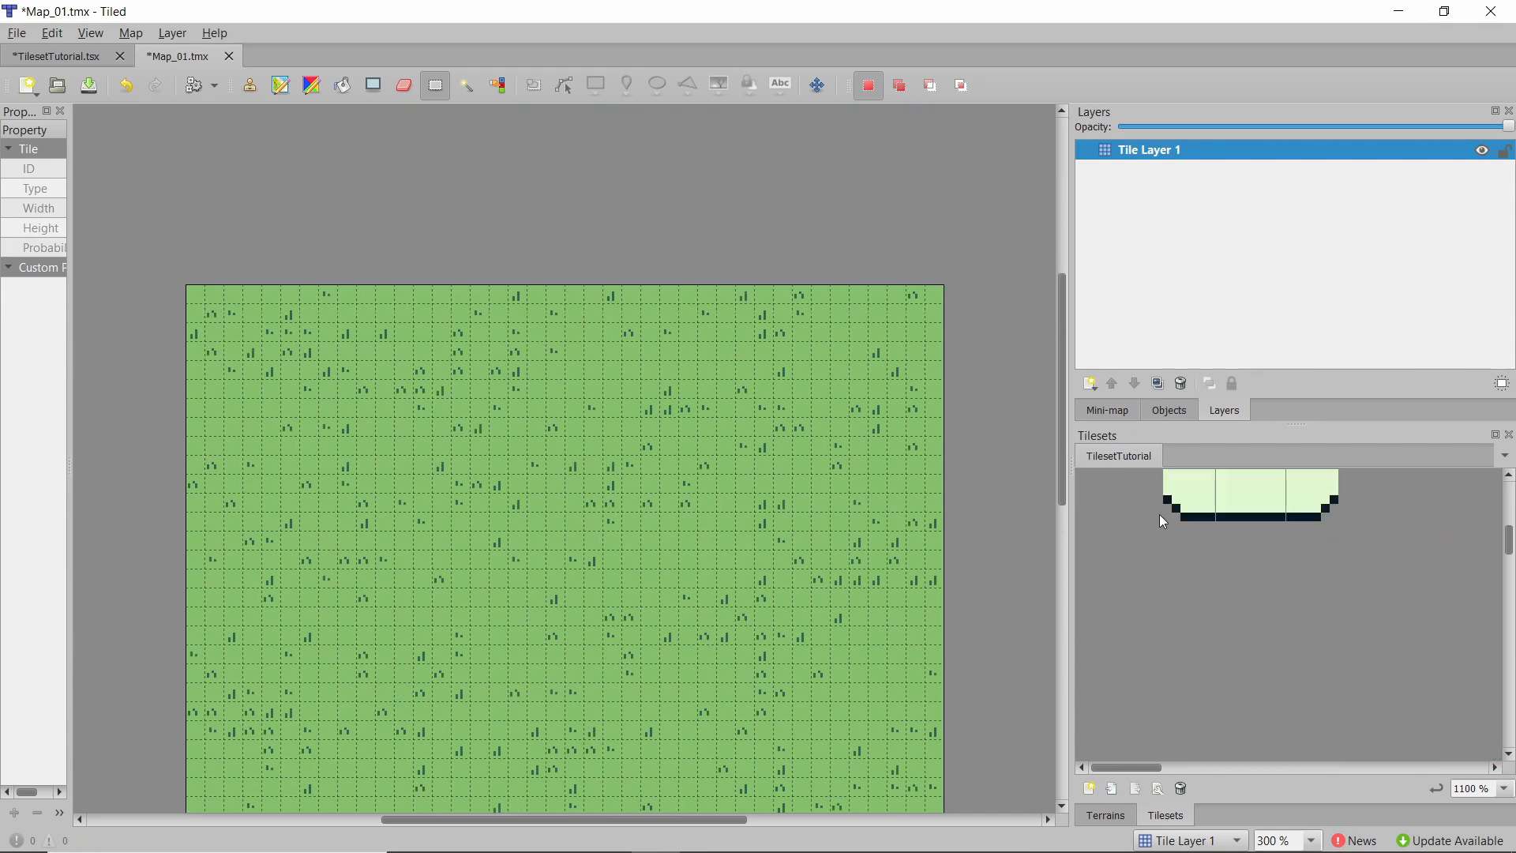
# Rename the tile layer to Grass.
pyautogui.doubleClick(1174, 150)
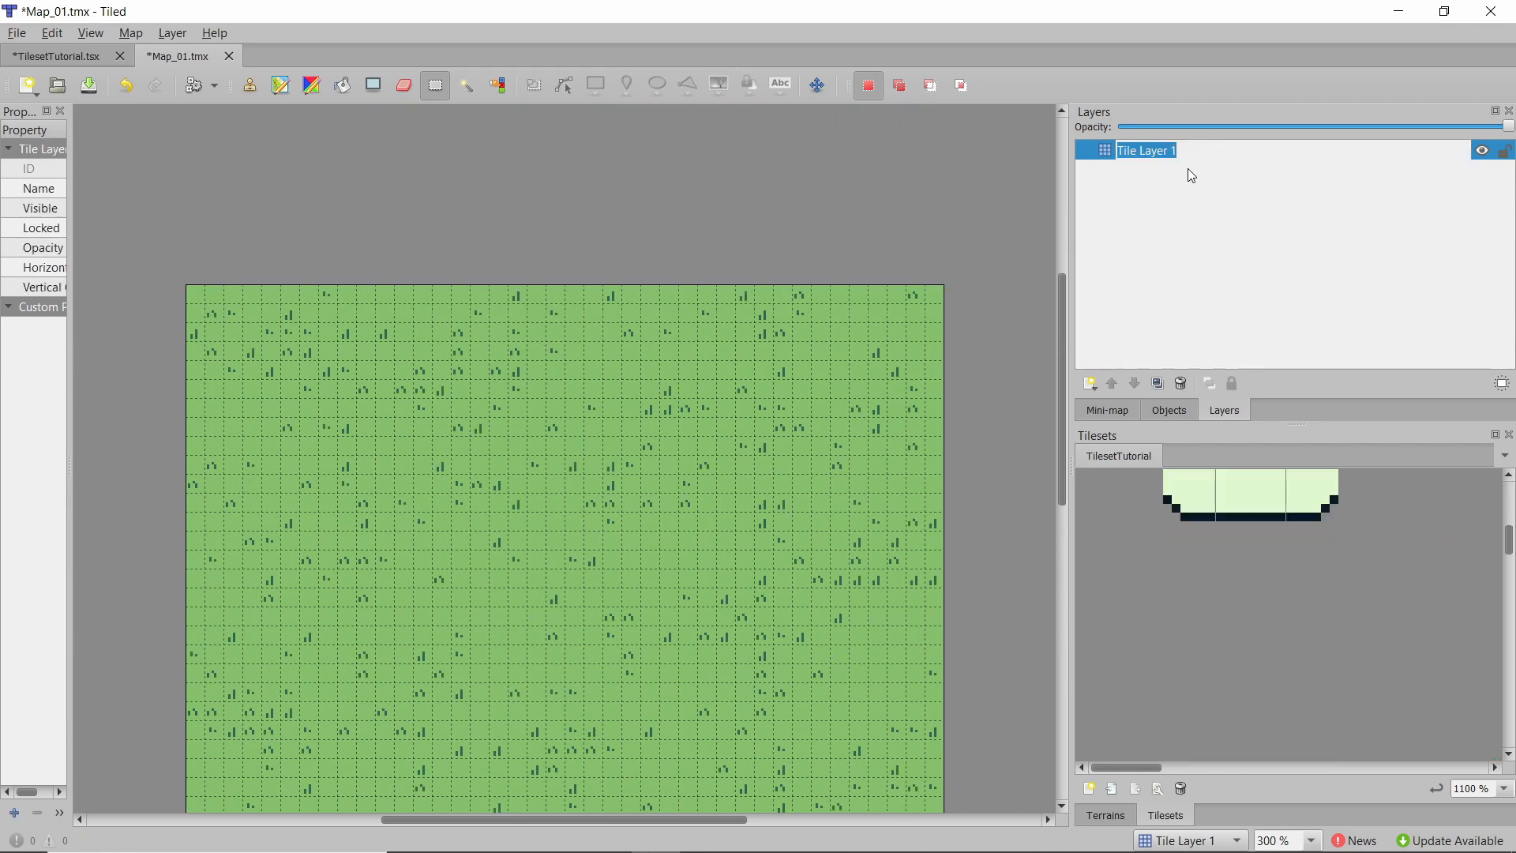
pyautogui.write('Grass')
pyautogui.press('Return')
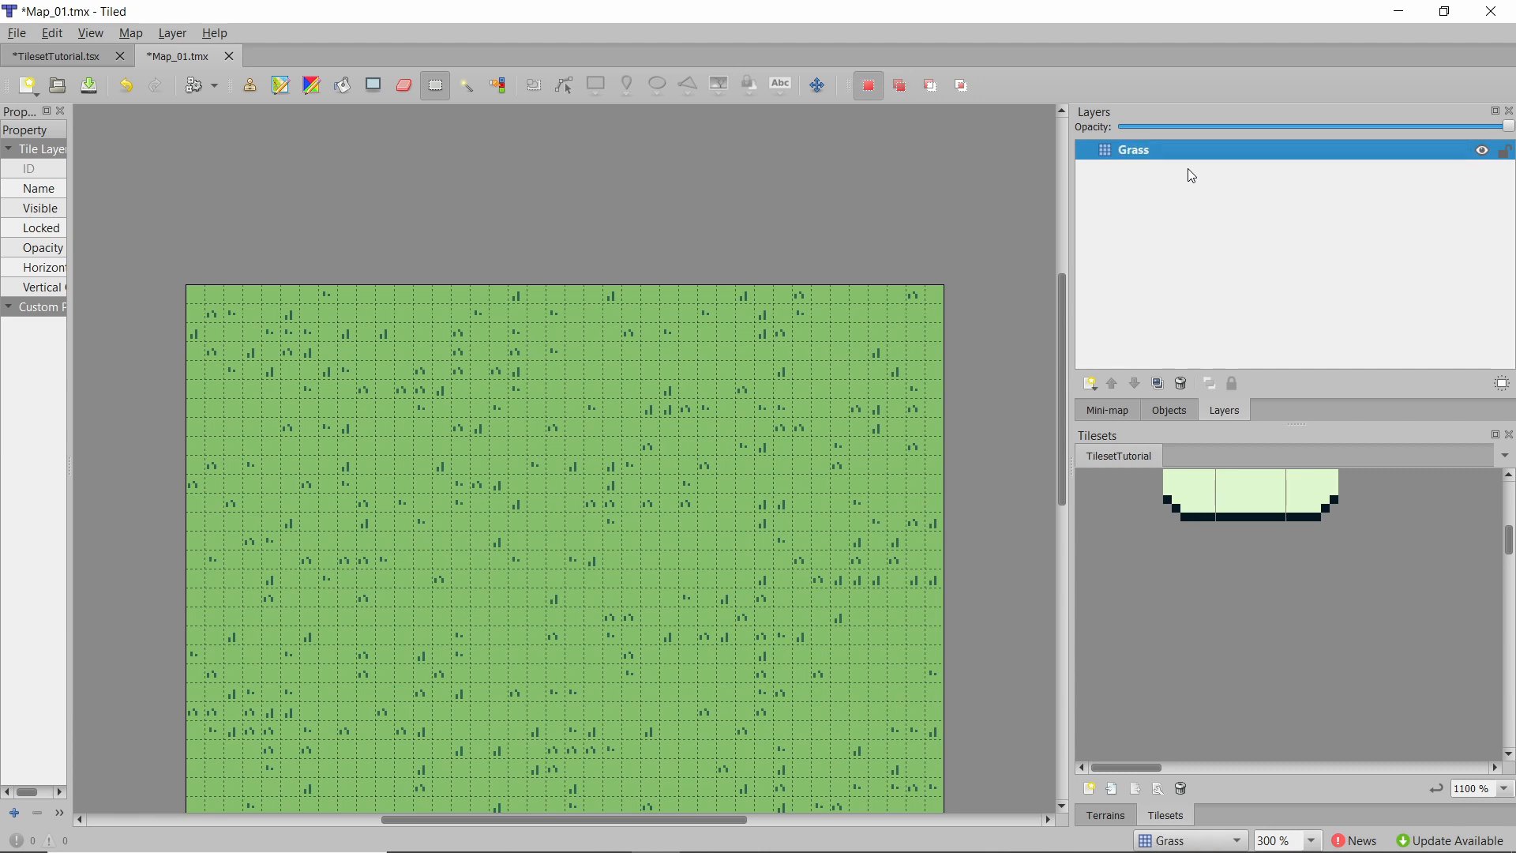
# Add a new tile layer named Water.
pyautogui.click(1092, 384)
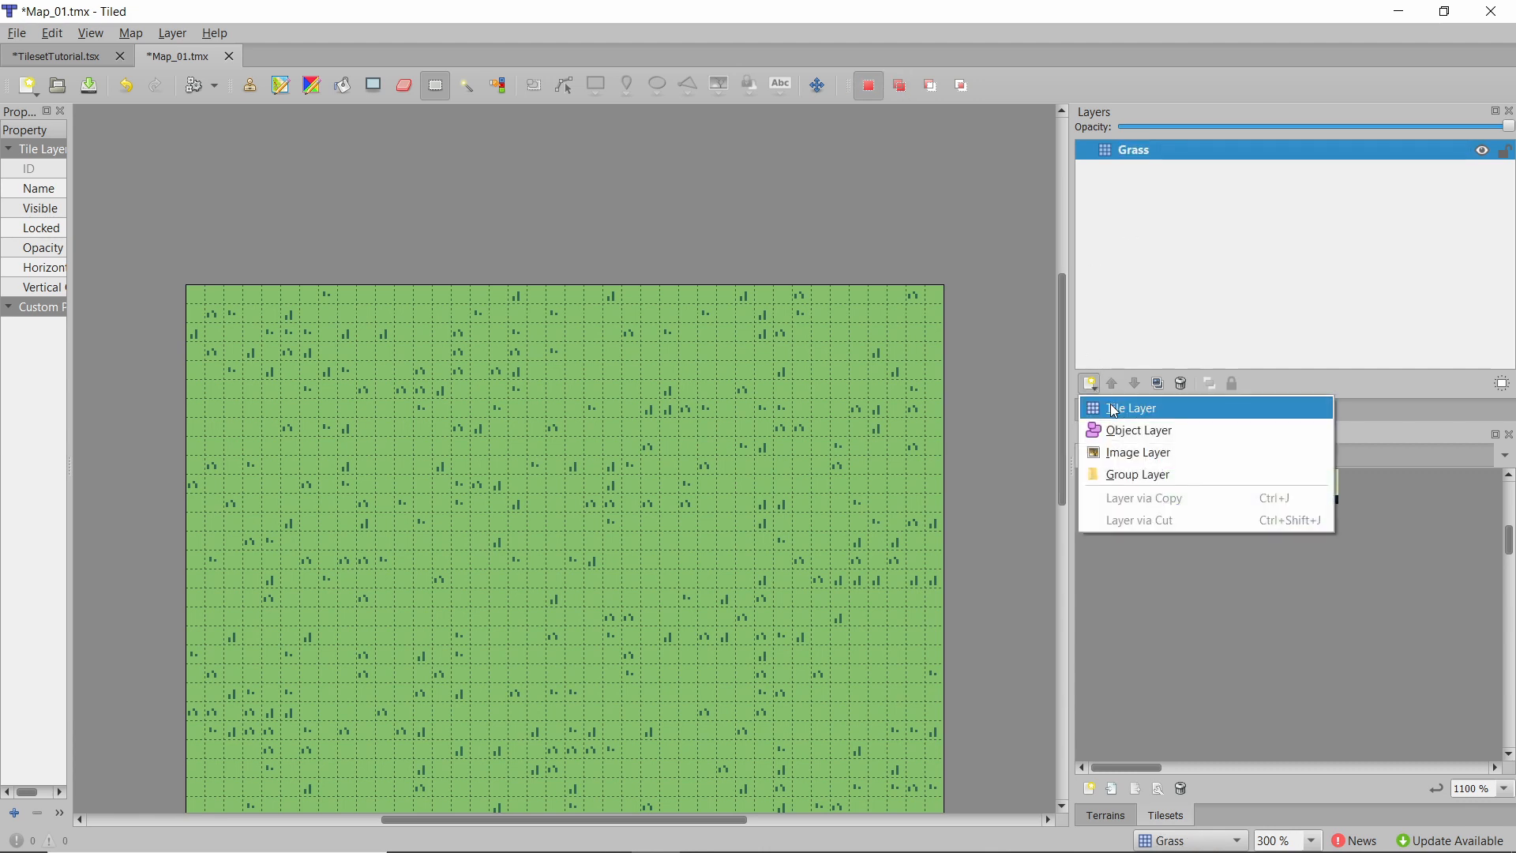
pyautogui.click(1115, 409)
pyautogui.write('Water')
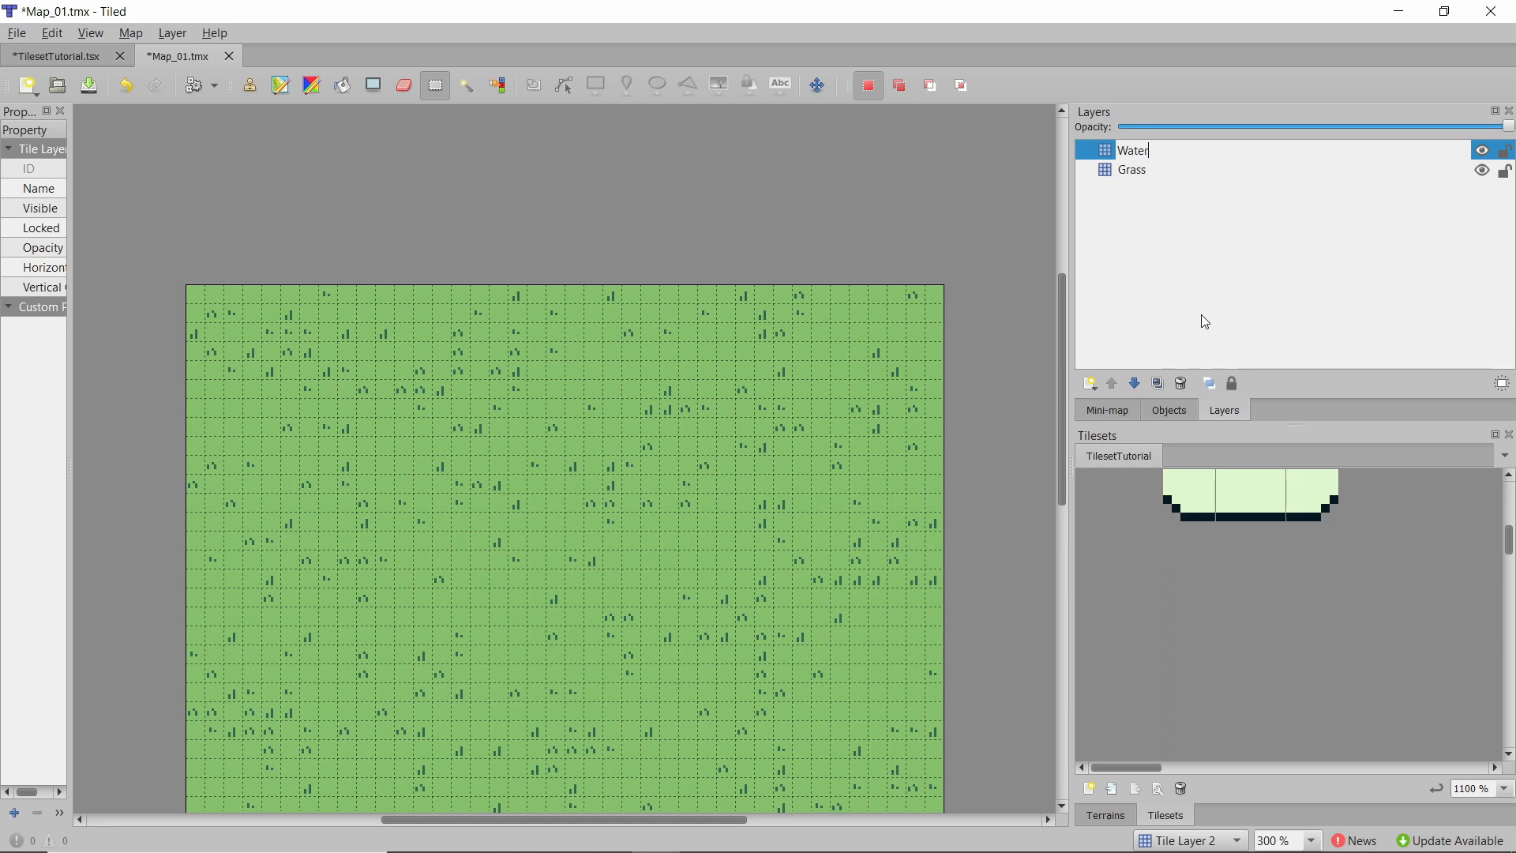
pyautogui.press('Return')
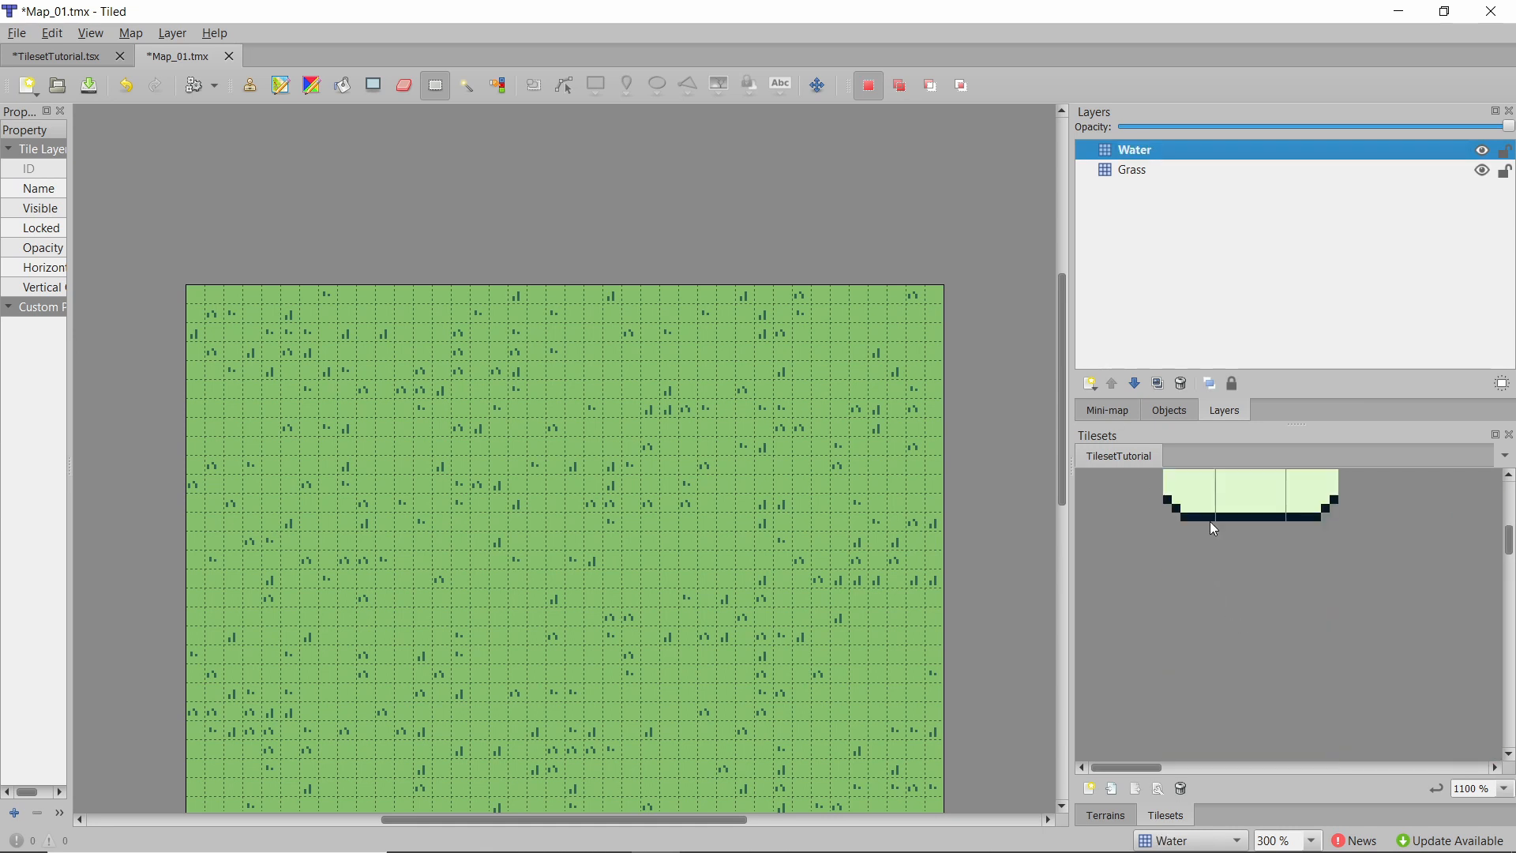
# In the tileset, create a new terrain named Water and assign it to the 3x3 water tile block.
pyautogui.scroll(3, 1215, 529)
pyautogui.moveTo(1198, 565); pyautogui.dragTo(1316, 683)
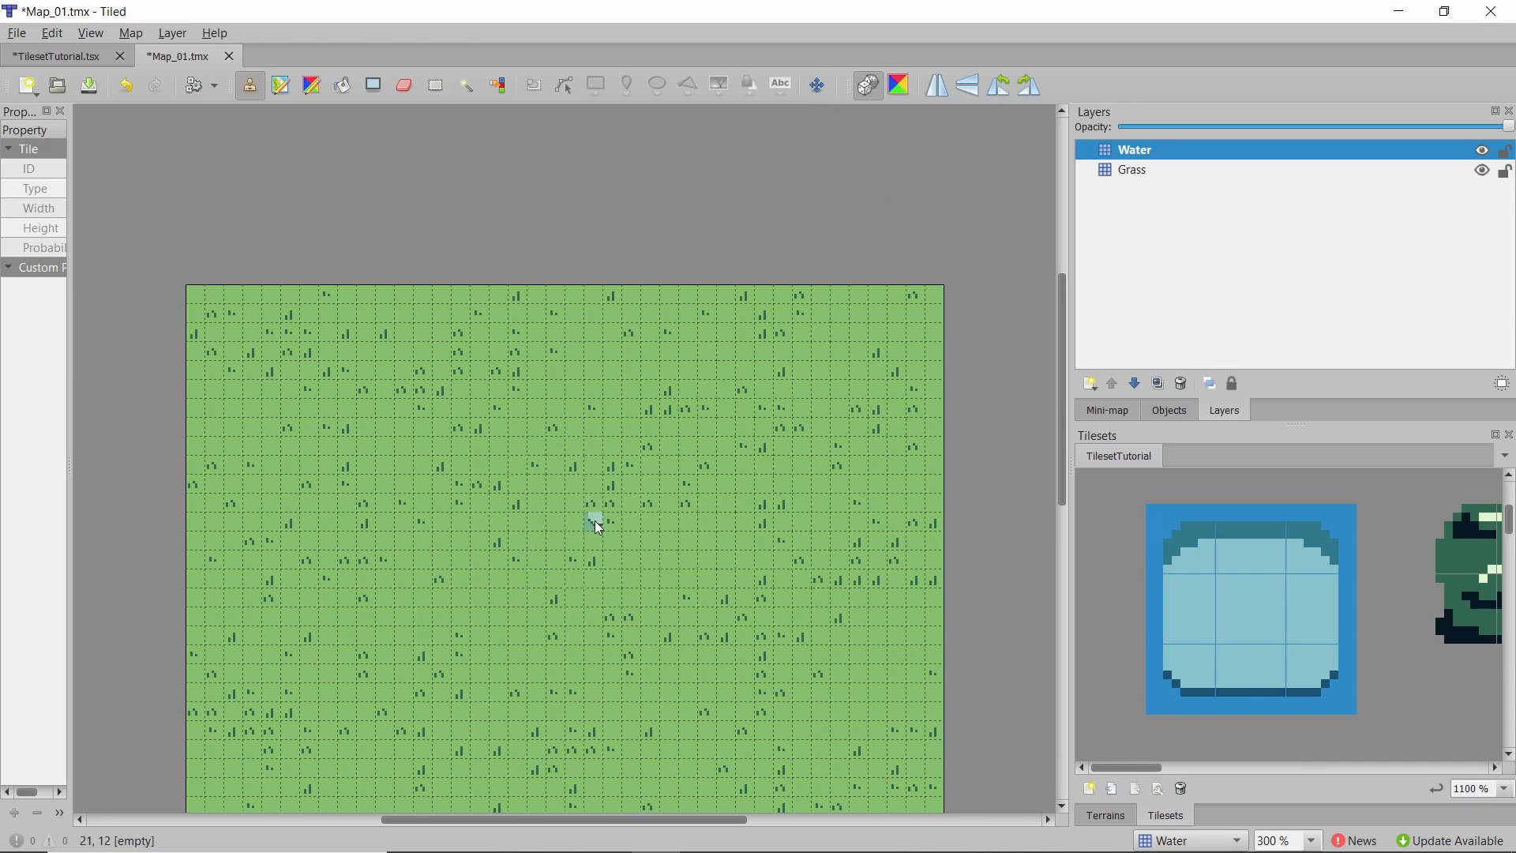
pyautogui.click(13, 59)
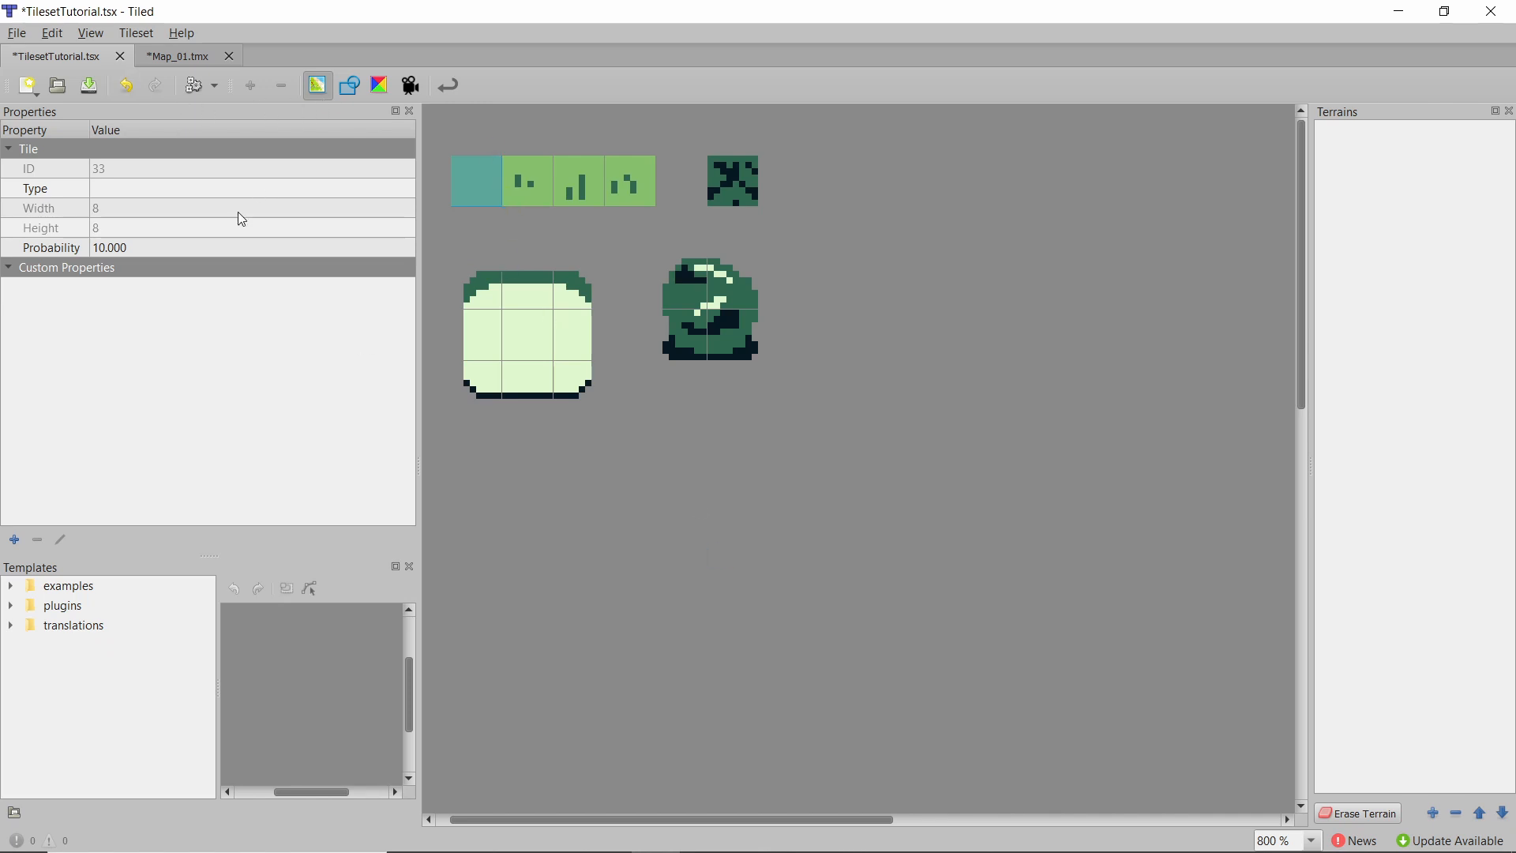
pyautogui.click(1433, 813)
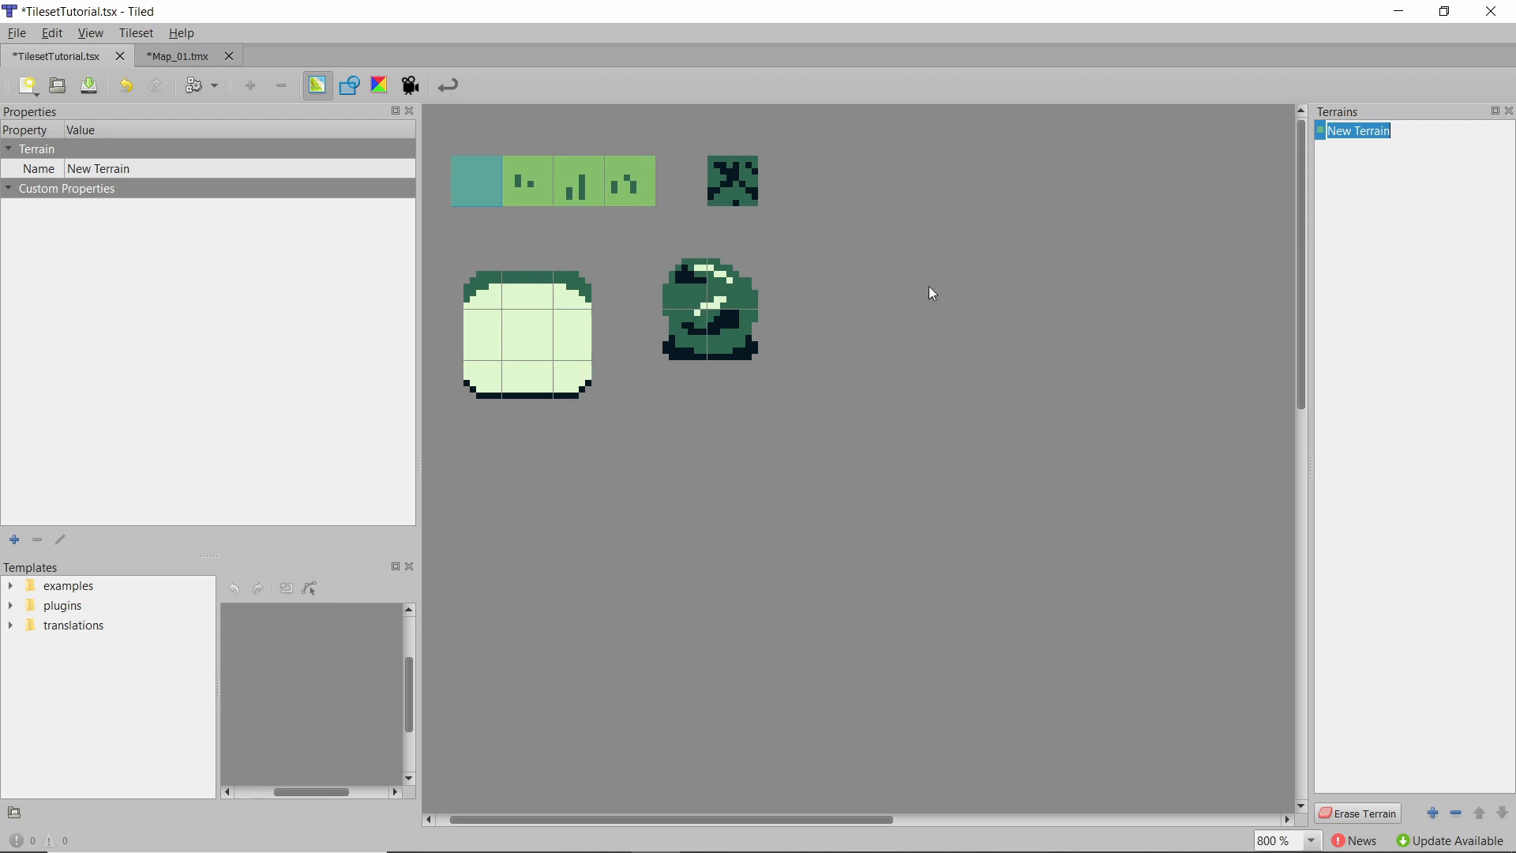
pyautogui.write('Water')
pyautogui.press('Return')
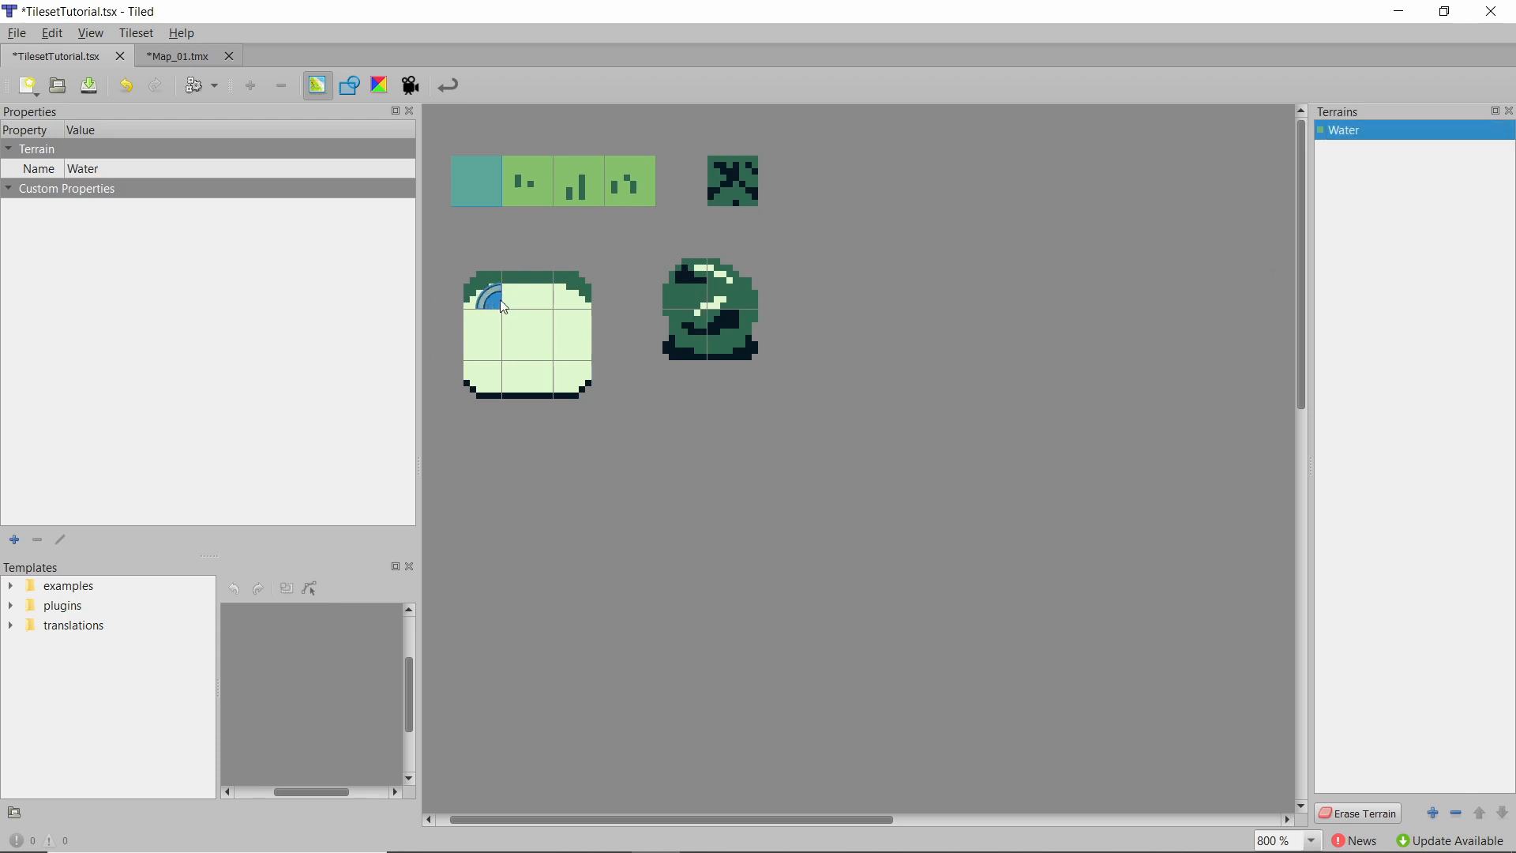
pyautogui.moveTo(557, 308); pyautogui.dragTo(547, 378)
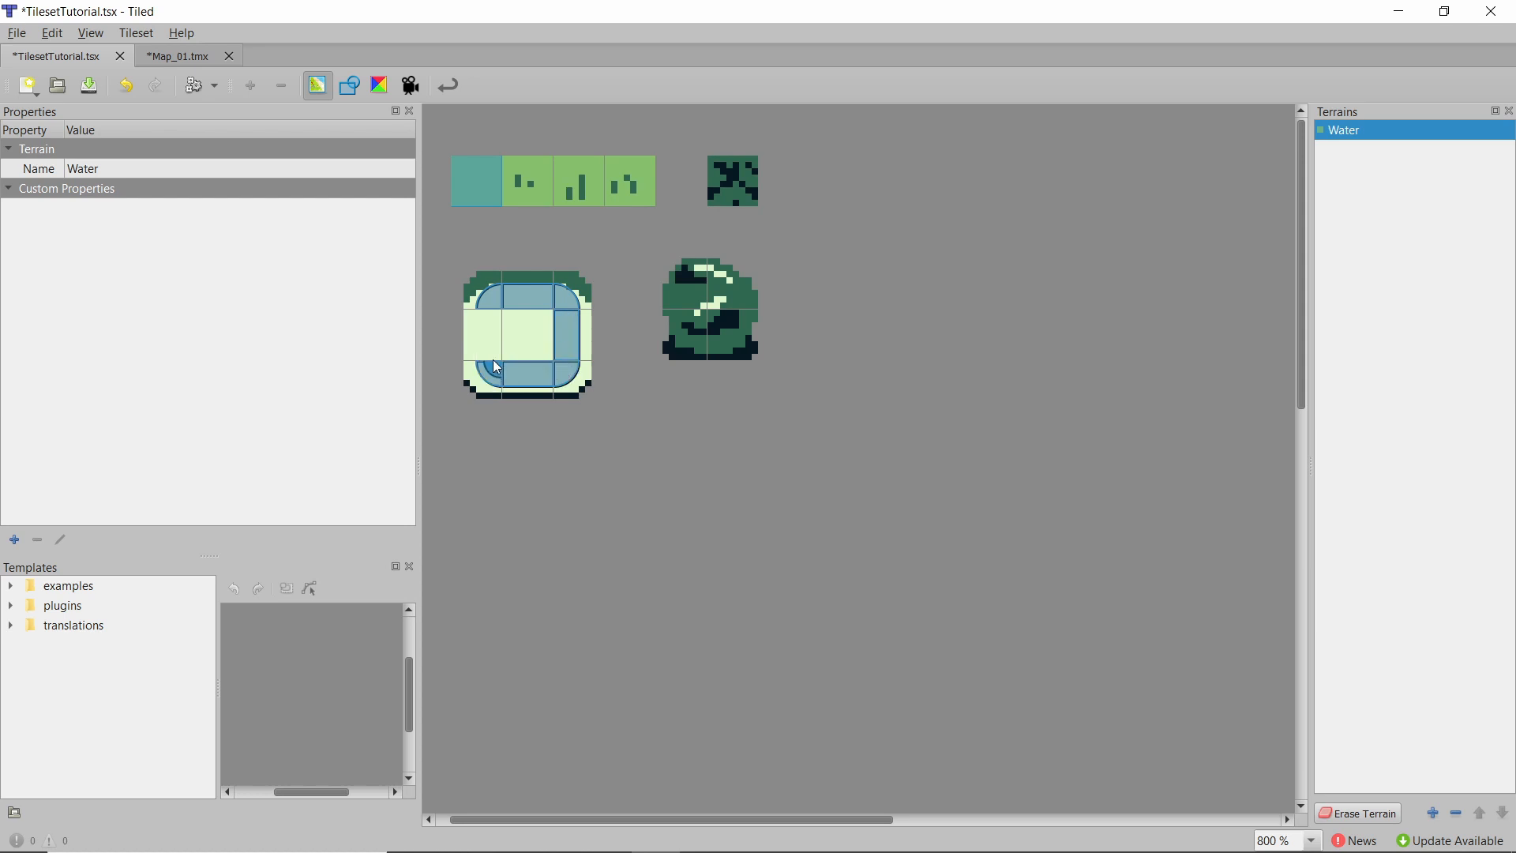
# Paint a pond onto the Water layer using the Water terrain brush.
pyautogui.click(181, 57)
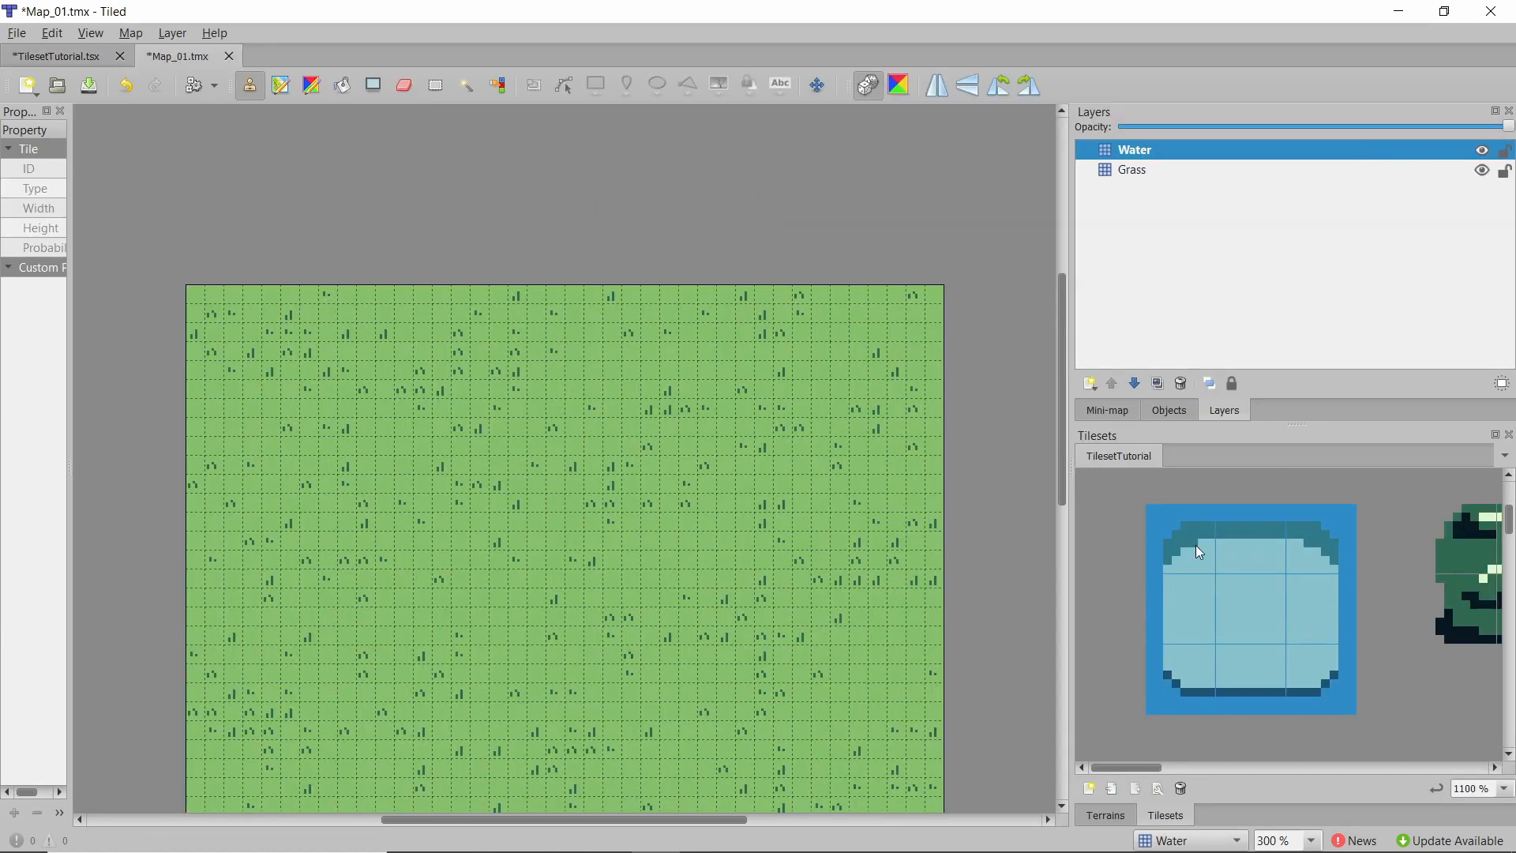
pyautogui.click(1112, 821)
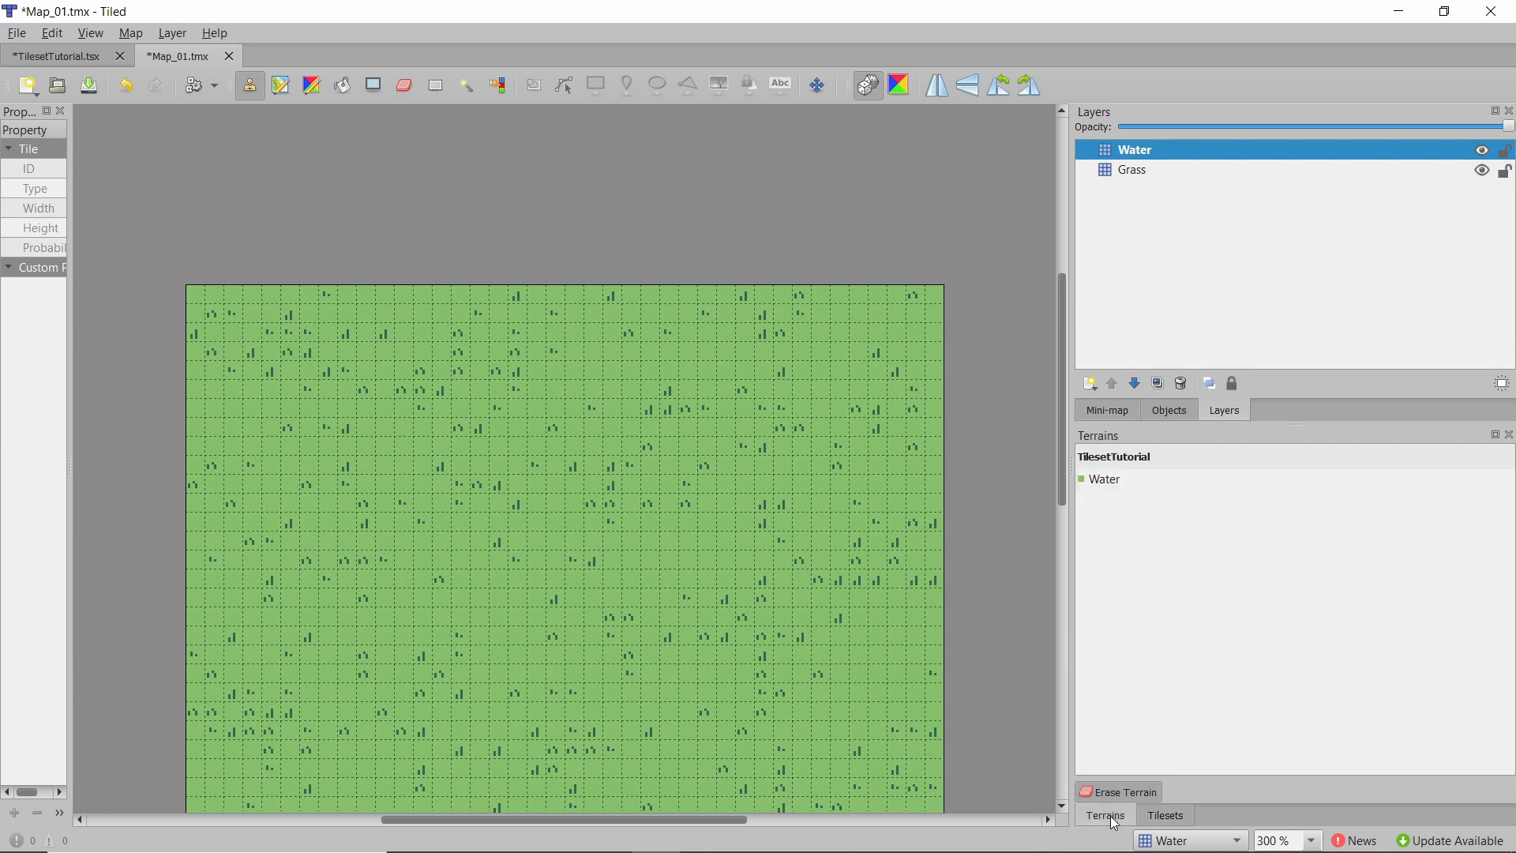
pyautogui.click(1131, 478)
pyautogui.scroll(-5, 515, 357)
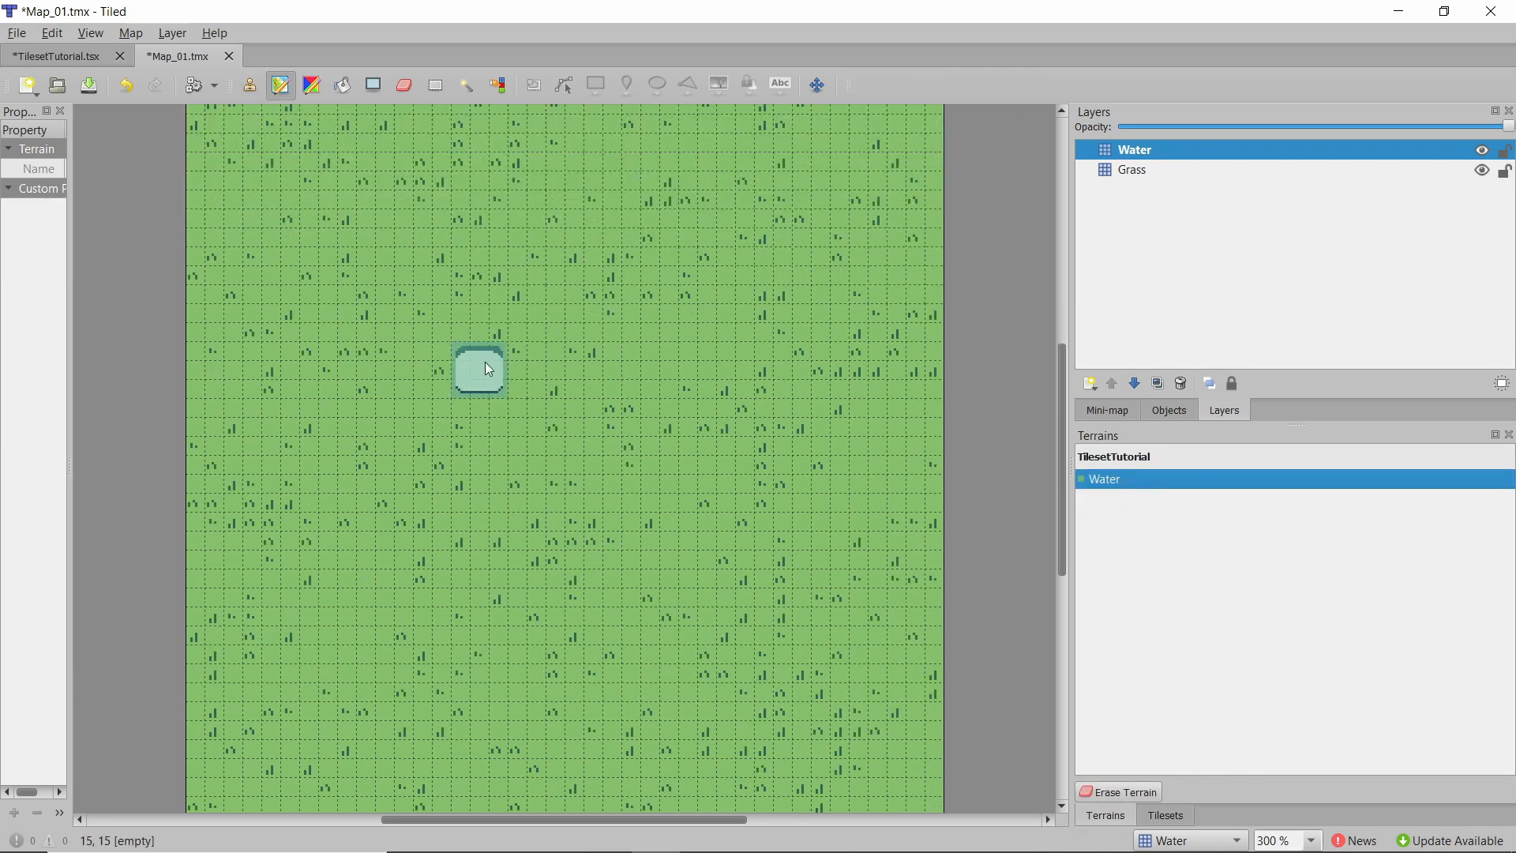
pyautogui.moveTo(518, 382)
pyautogui.mouseDown()
pyautogui.moveTo(529, 400)
pyautogui.moveTo(492, 439)
pyautogui.moveTo(523, 404)
pyautogui.moveTo(531, 453)
pyautogui.moveTo(582, 396)
pyautogui.moveTo(571, 447)
pyautogui.moveTo(484, 452)
pyautogui.moveTo(540, 473)
pyautogui.mouseUp()
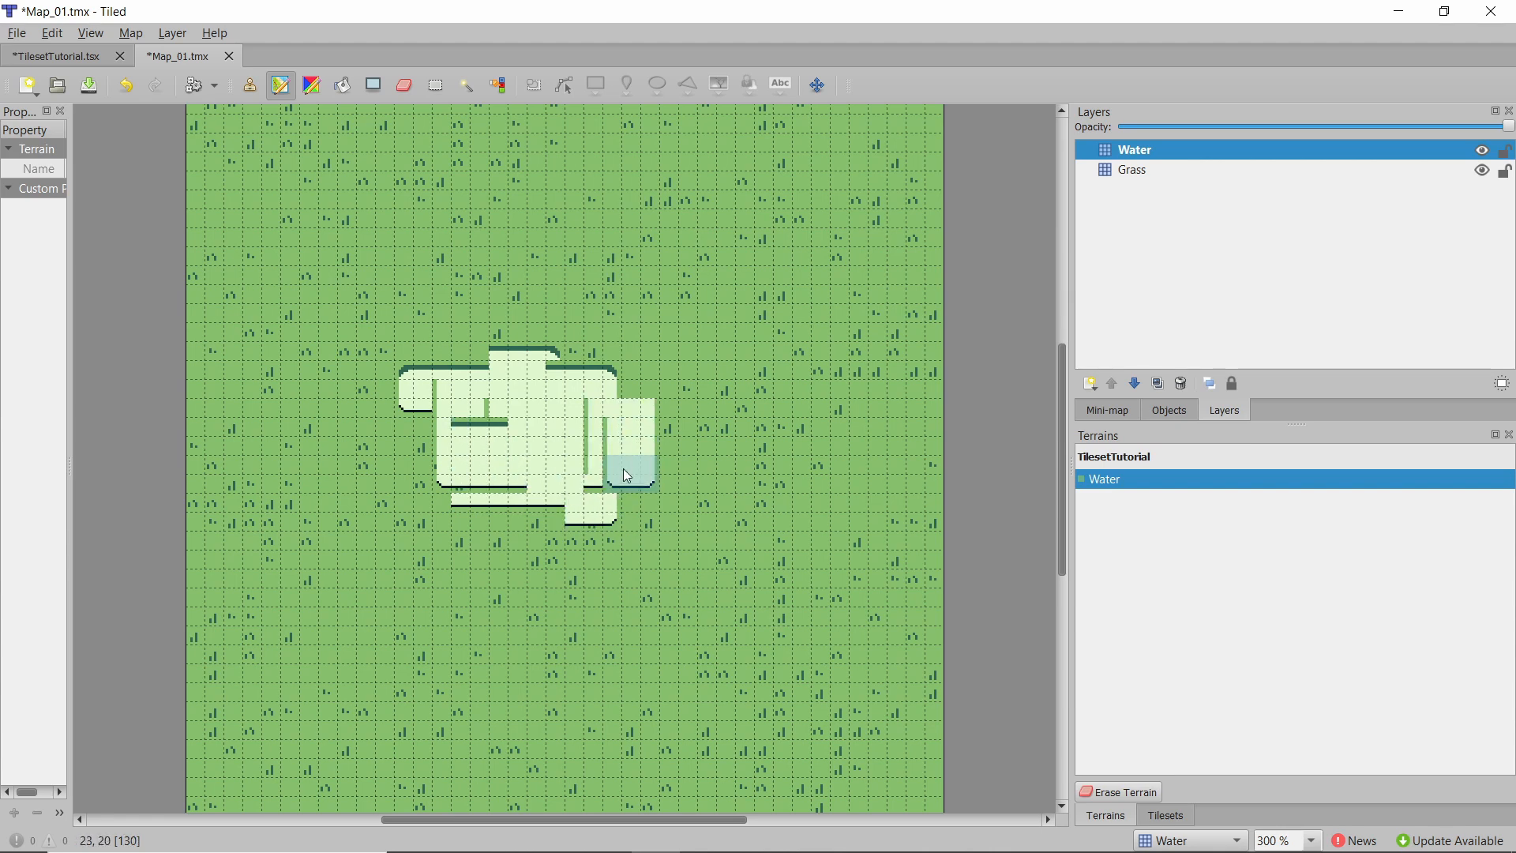
# Stamp the plain center water tile across the pond's interior to remove the inner edge lines.
pyautogui.keyDown('ctrl'); pyautogui.scroll(2, 680, 387); pyautogui.keyUp('ctrl')
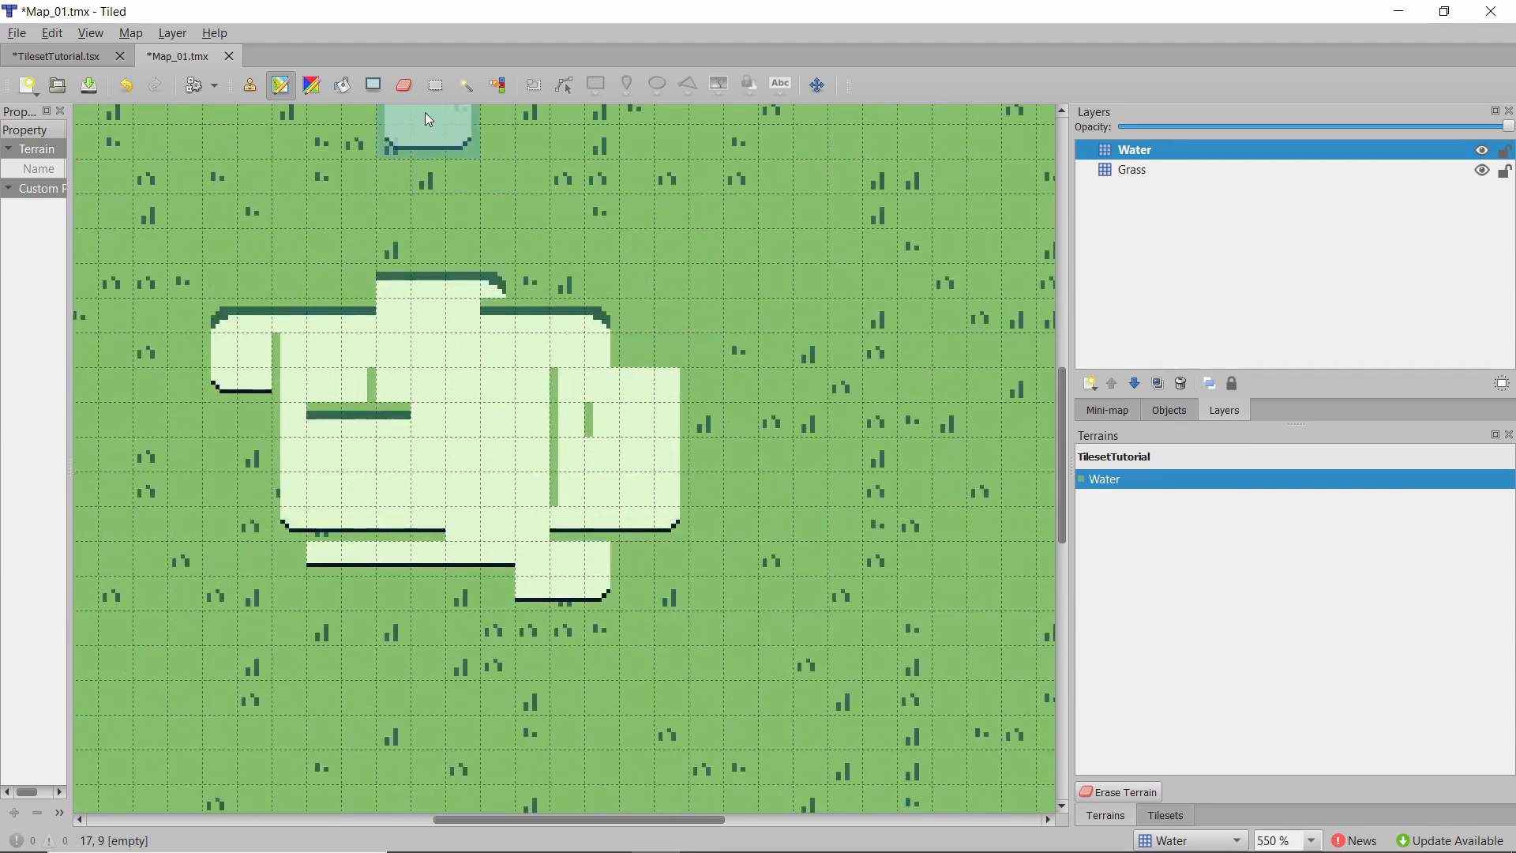
pyautogui.click(1167, 817)
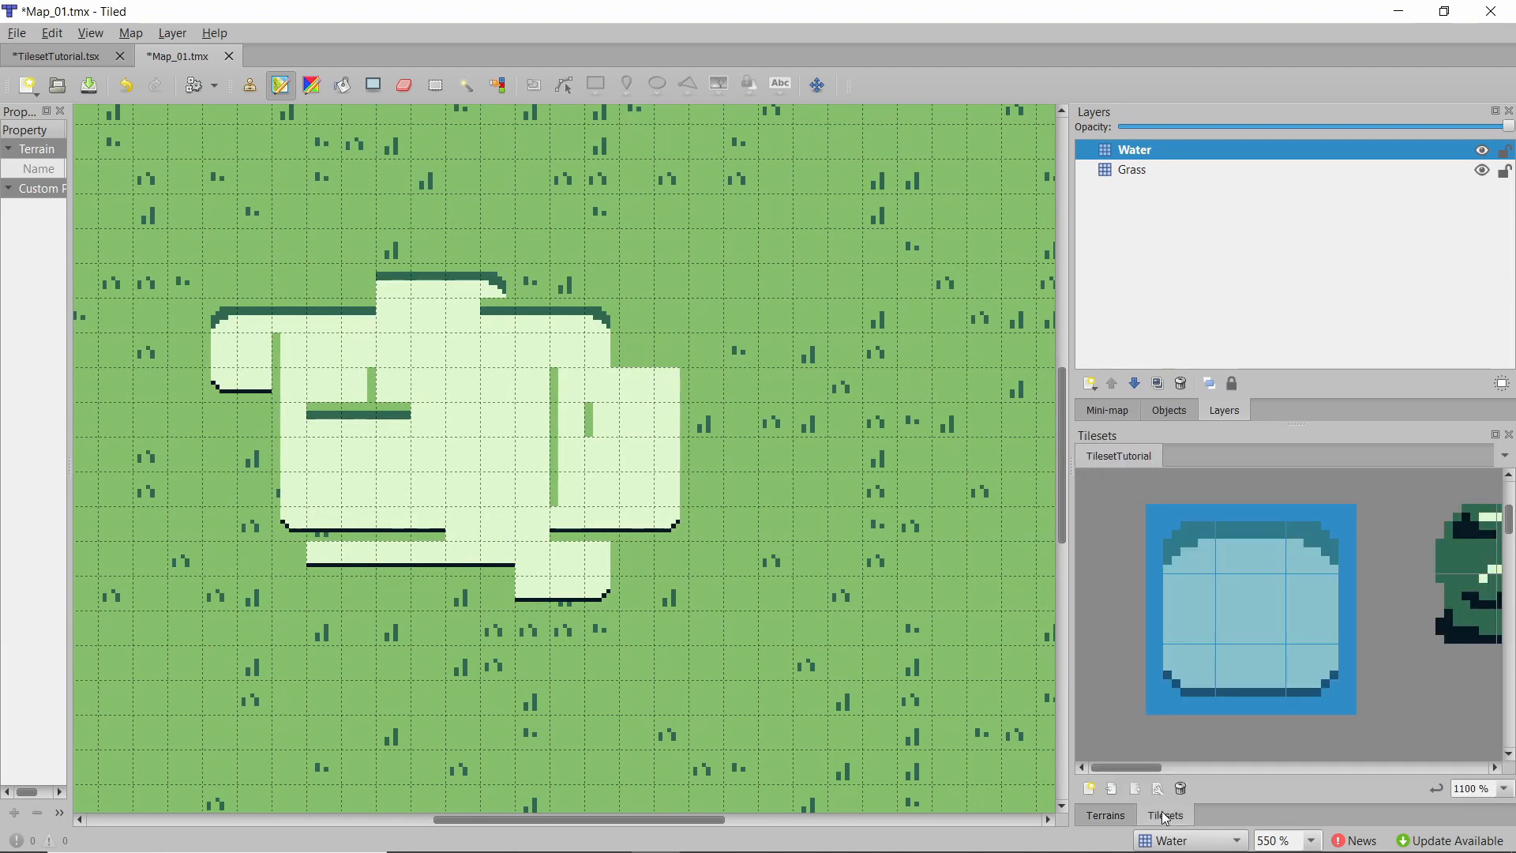
pyautogui.click(1305, 546)
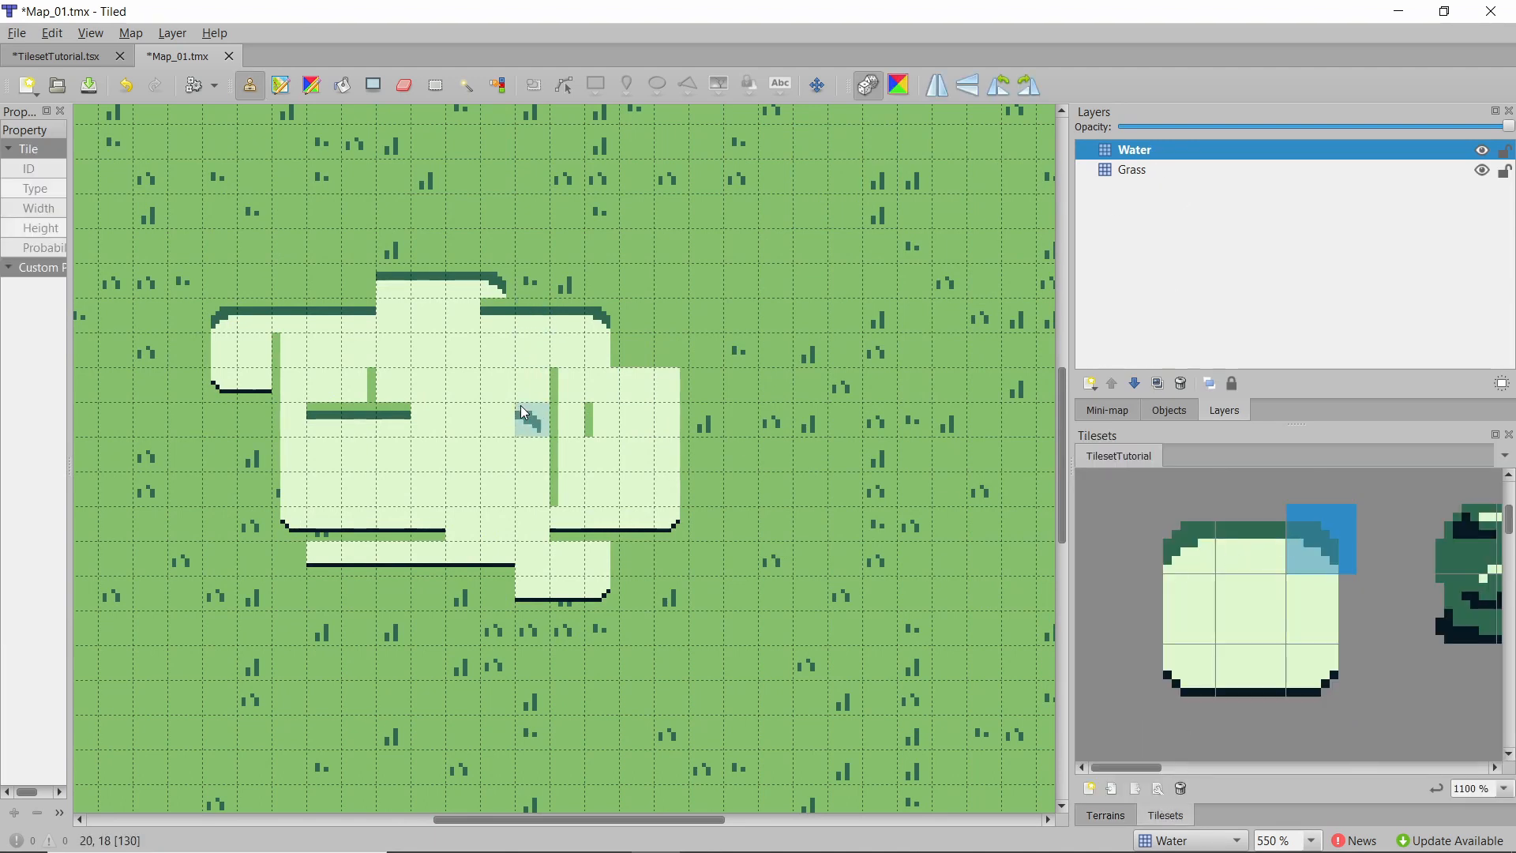
pyautogui.click(1241, 611)
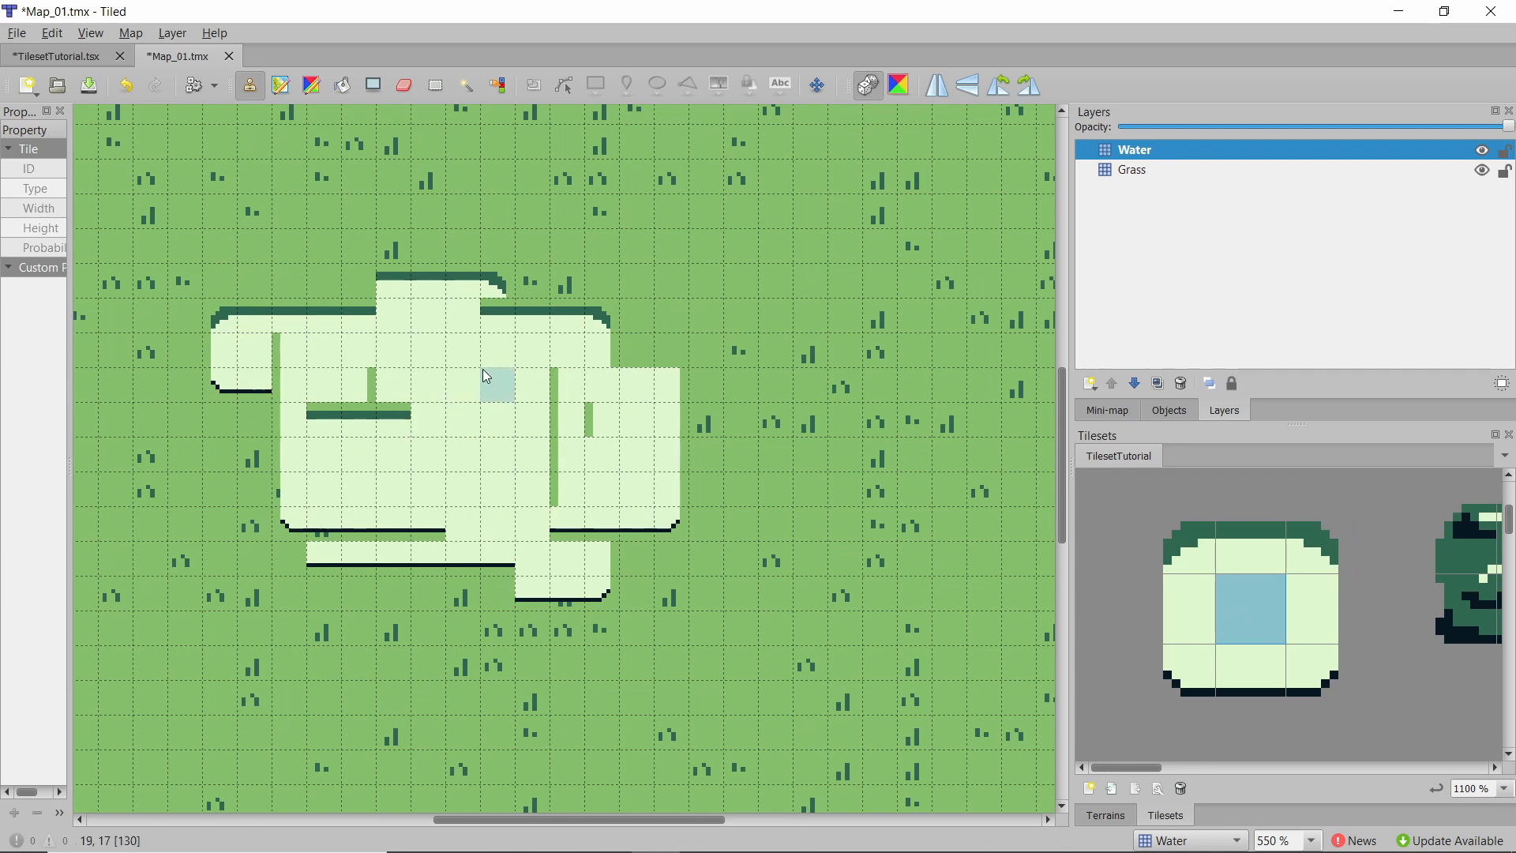
pyautogui.moveTo(559, 394)
pyautogui.mouseDown()
pyautogui.moveTo(591, 539)
pyautogui.moveTo(511, 413)
pyautogui.moveTo(295, 379)
pyautogui.moveTo(295, 406)
pyautogui.moveTo(422, 534)
pyautogui.mouseUp()
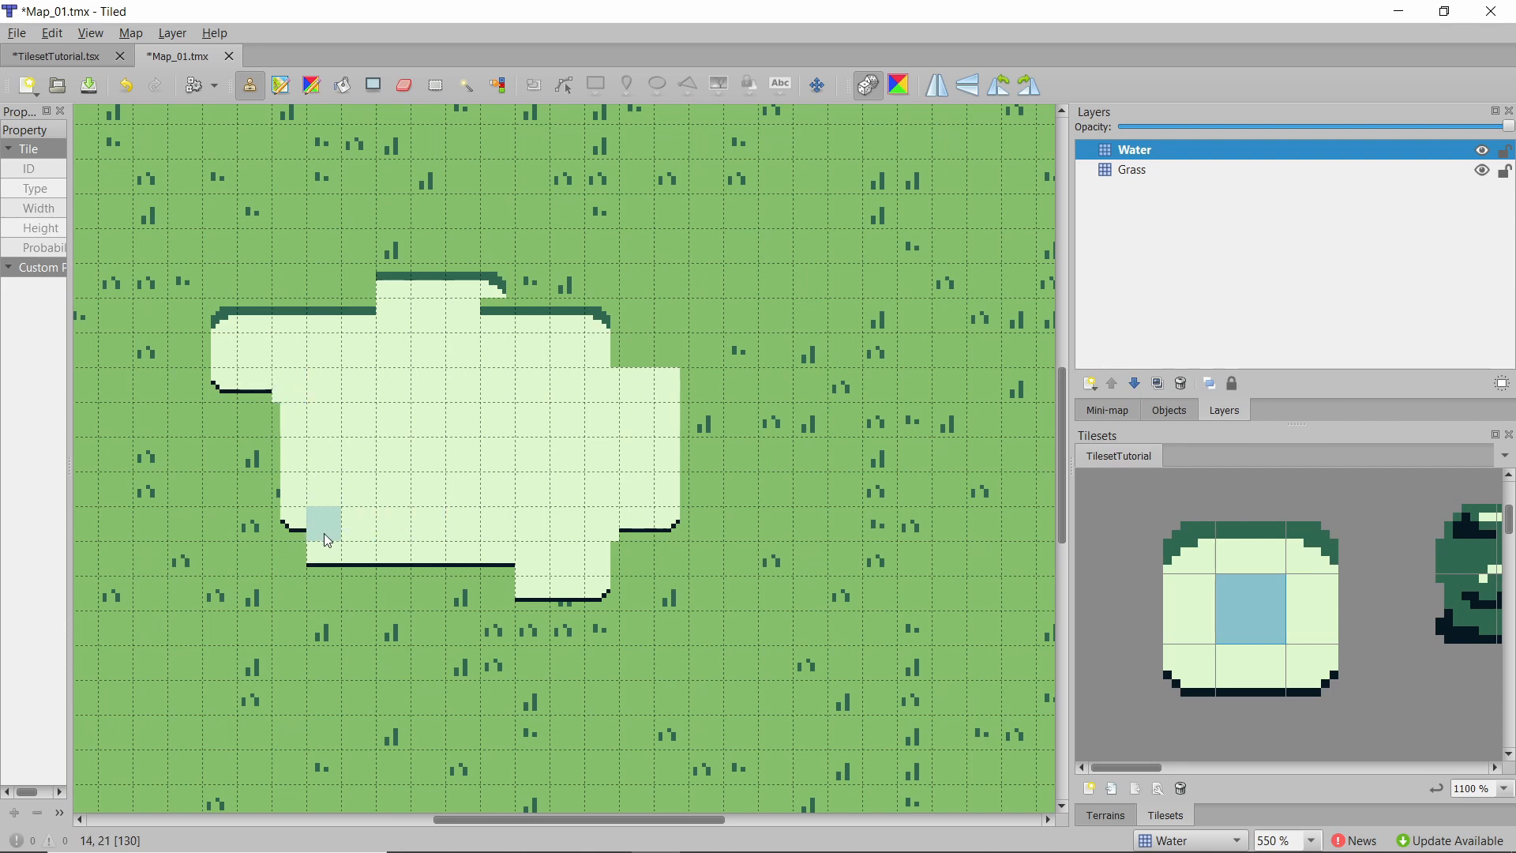
# Stamp left, bottom-left and bottom-right edge tiles to clean up the pond's lower border.
pyautogui.moveTo(1166, 638); pyautogui.dragTo(1182, 681)
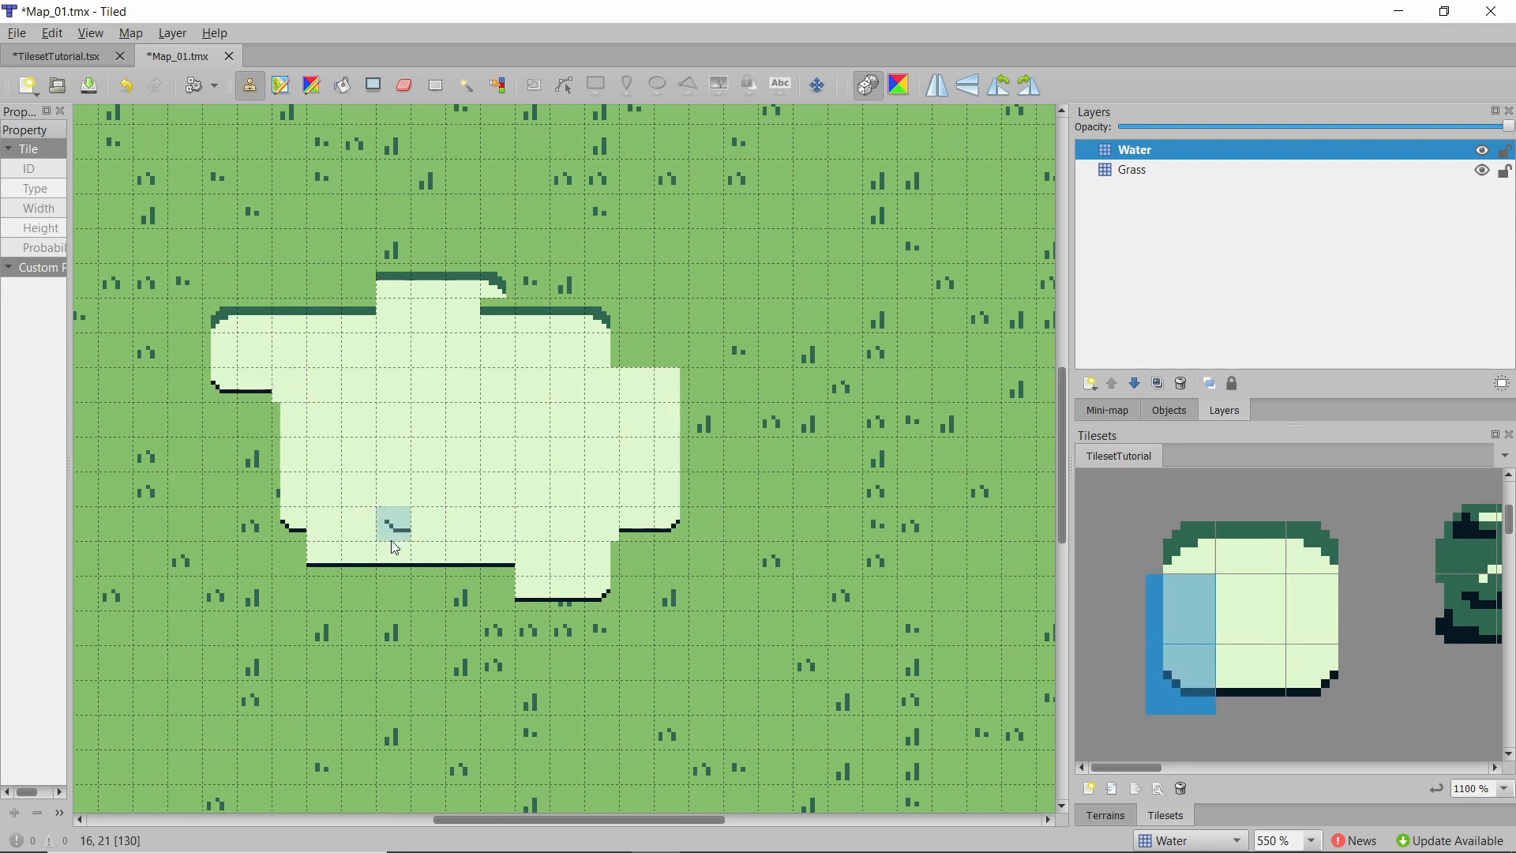
pyautogui.click(292, 546)
pyautogui.click(1175, 625)
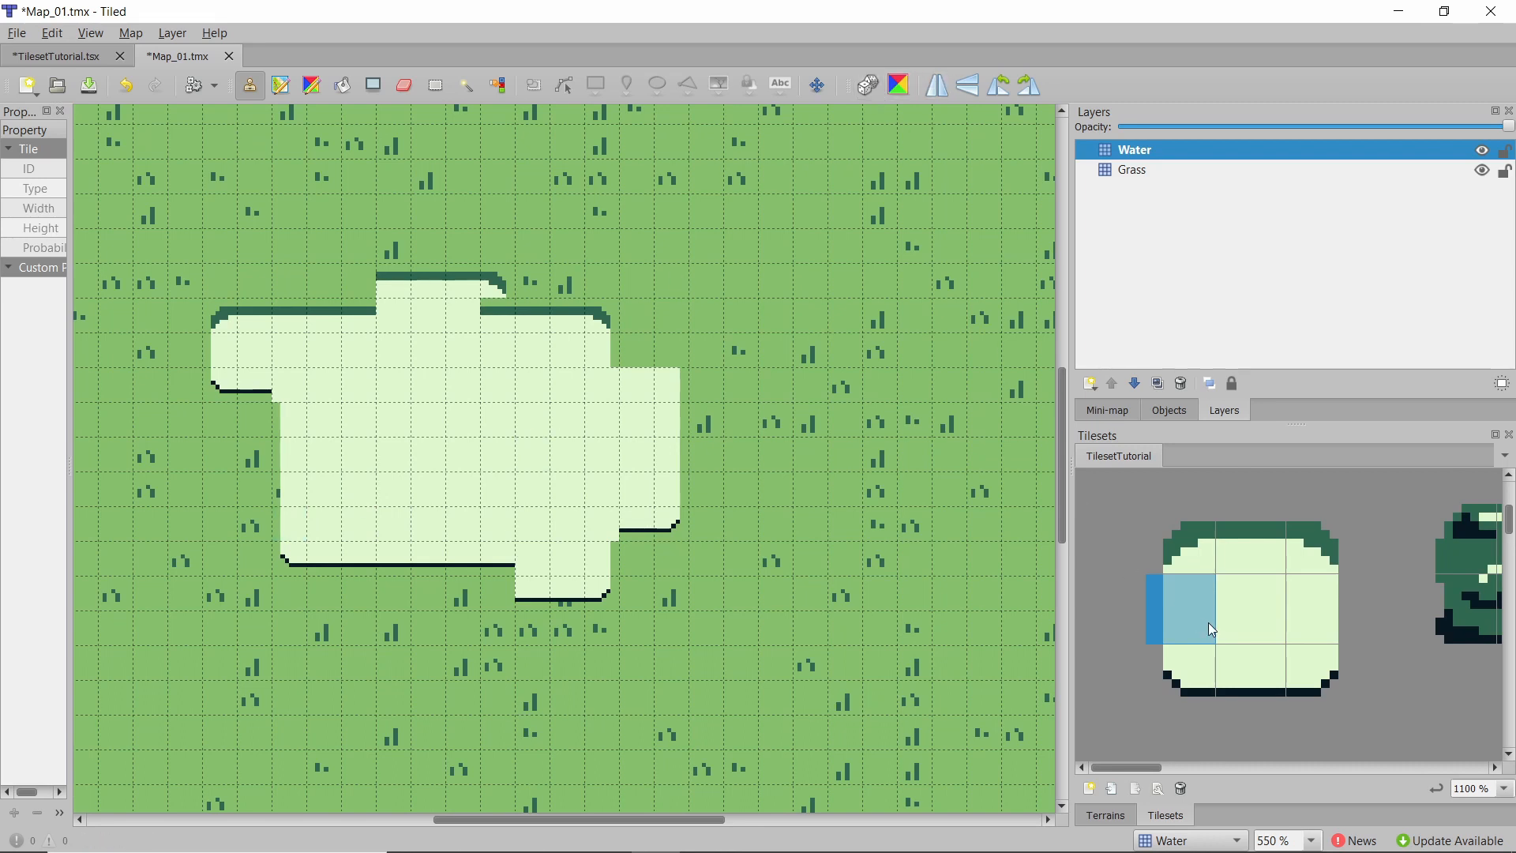
pyautogui.moveTo(1284, 636); pyautogui.dragTo(1184, 681)
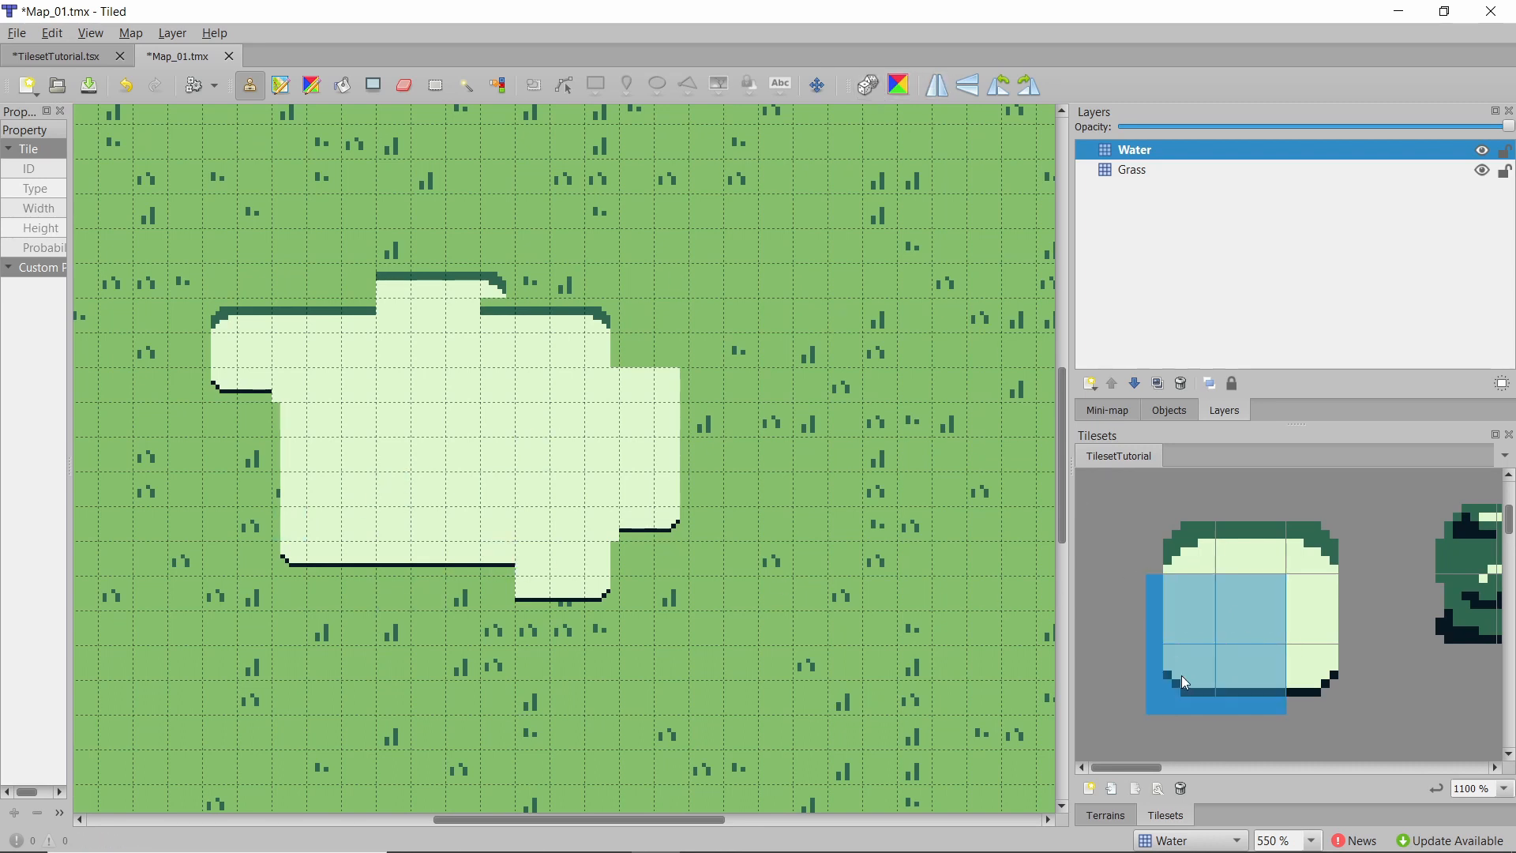
pyautogui.moveTo(481, 561)
pyautogui.mouseDown()
pyautogui.moveTo(493, 557)
pyautogui.moveTo(315, 553)
pyautogui.moveTo(353, 549)
pyautogui.mouseUp()
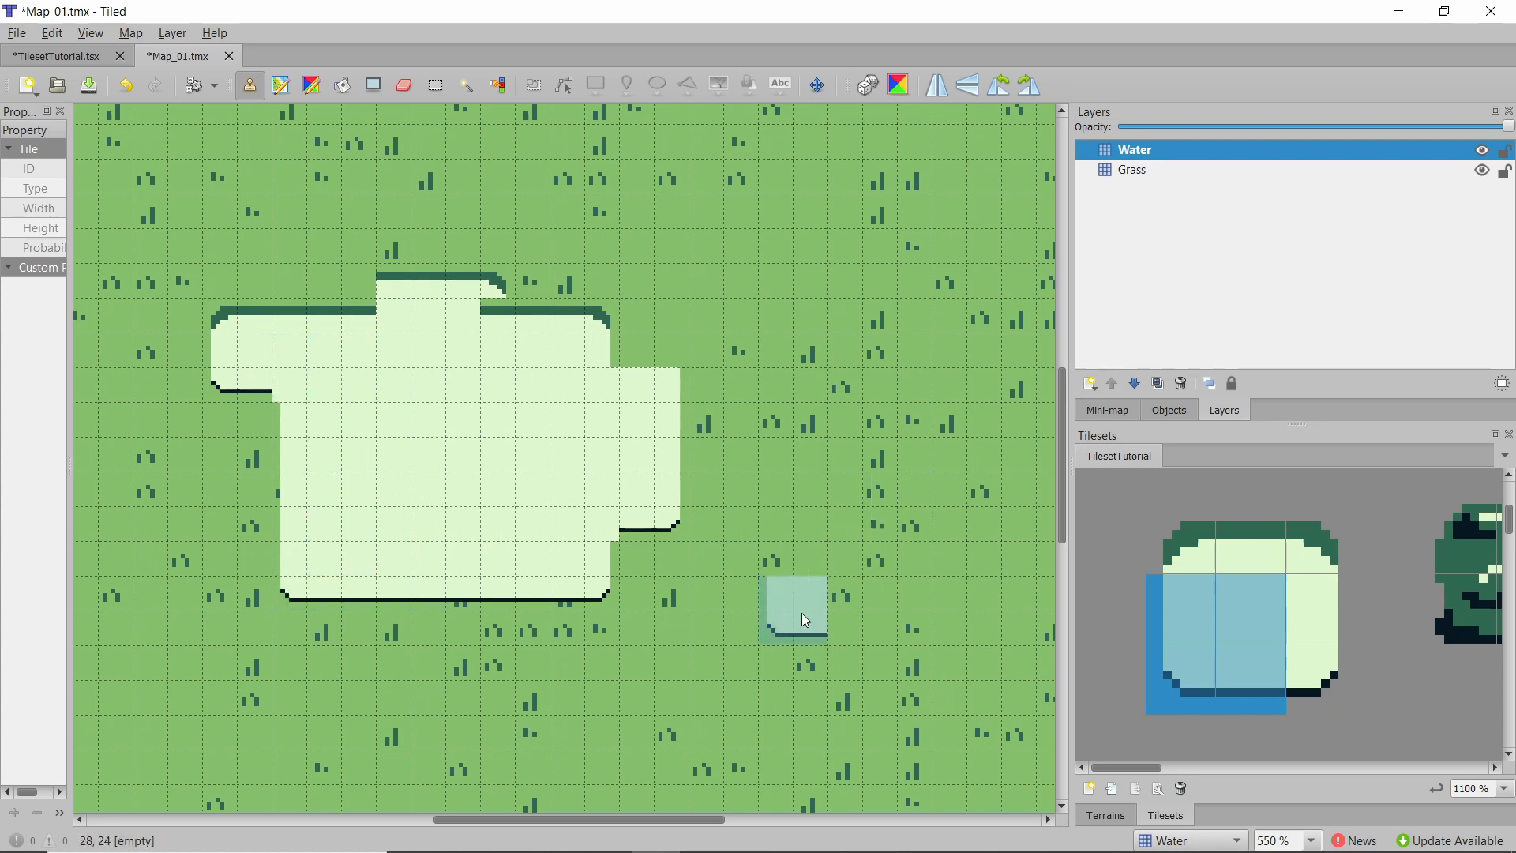
pyautogui.click(601, 527)
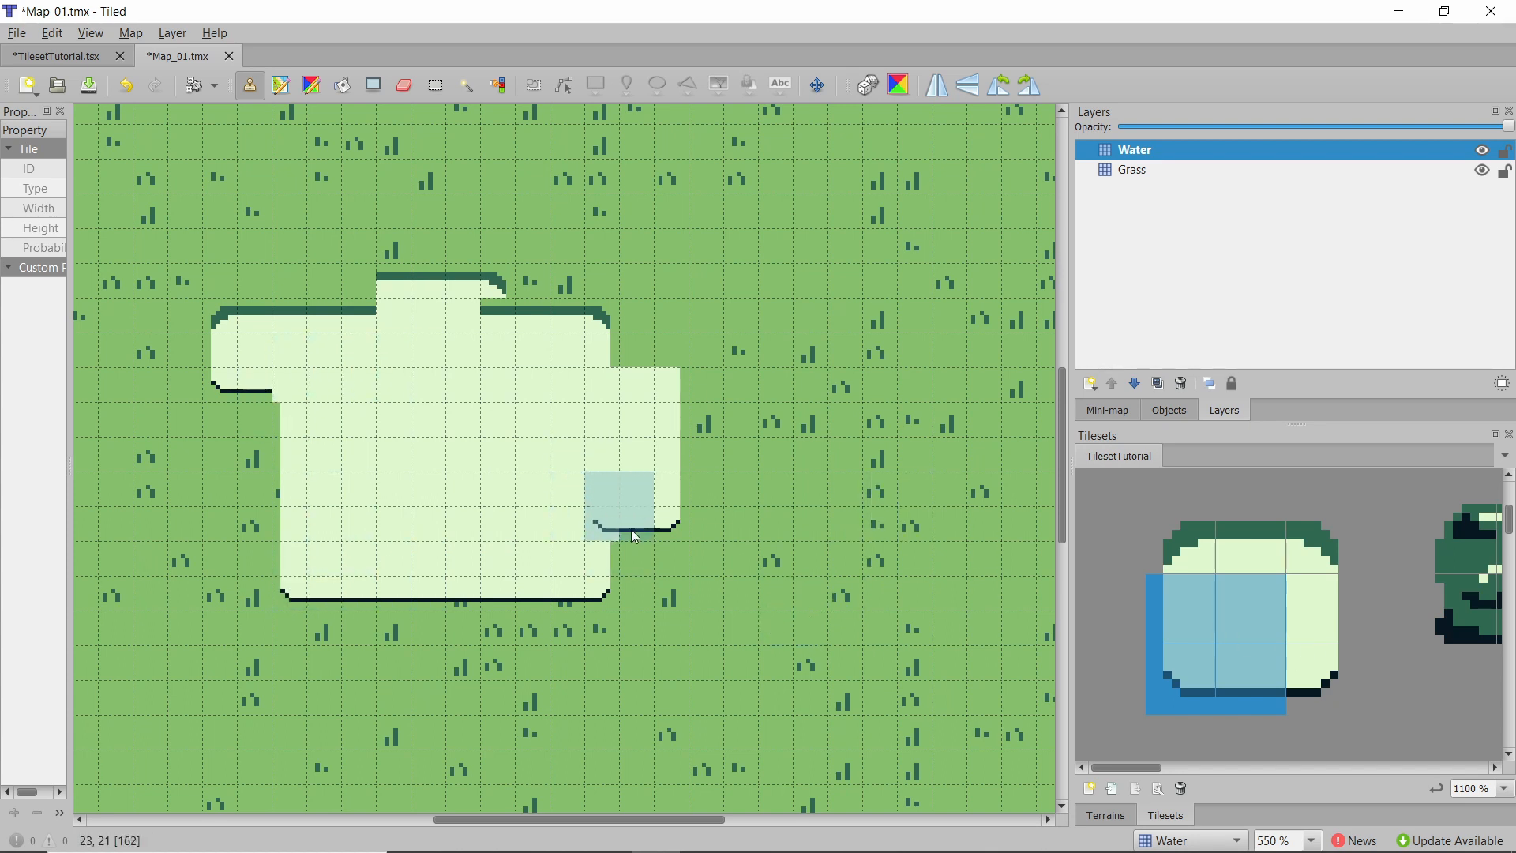
# Stamp top and top-corner edge tiles to smooth the pond's upper border.
pyautogui.moveTo(1311, 570); pyautogui.dragTo(1269, 603)
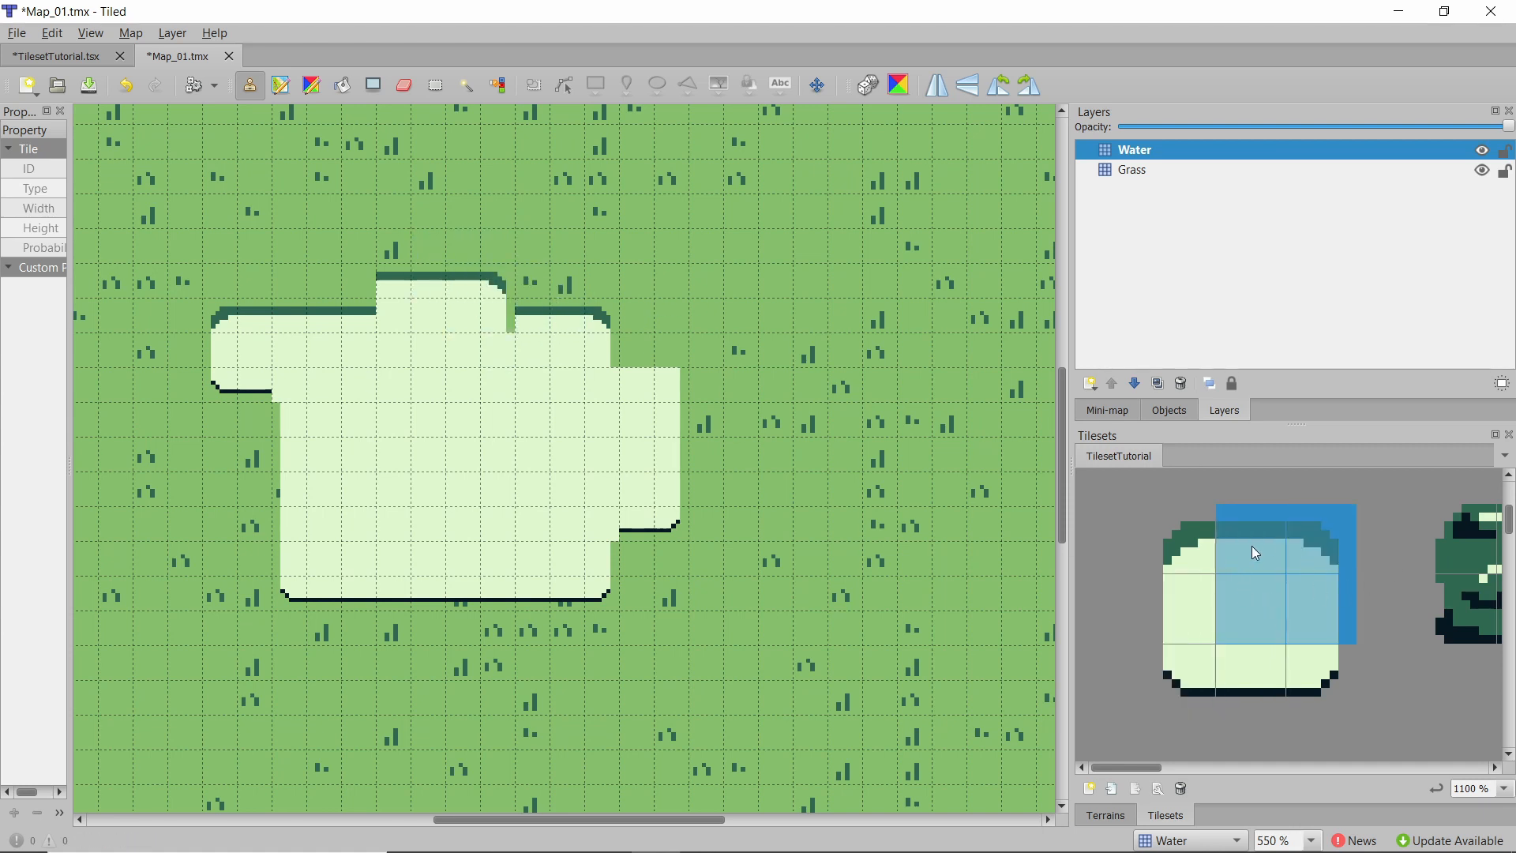
pyautogui.moveTo(1257, 554); pyautogui.dragTo(1182, 602)
pyautogui.click(400, 317)
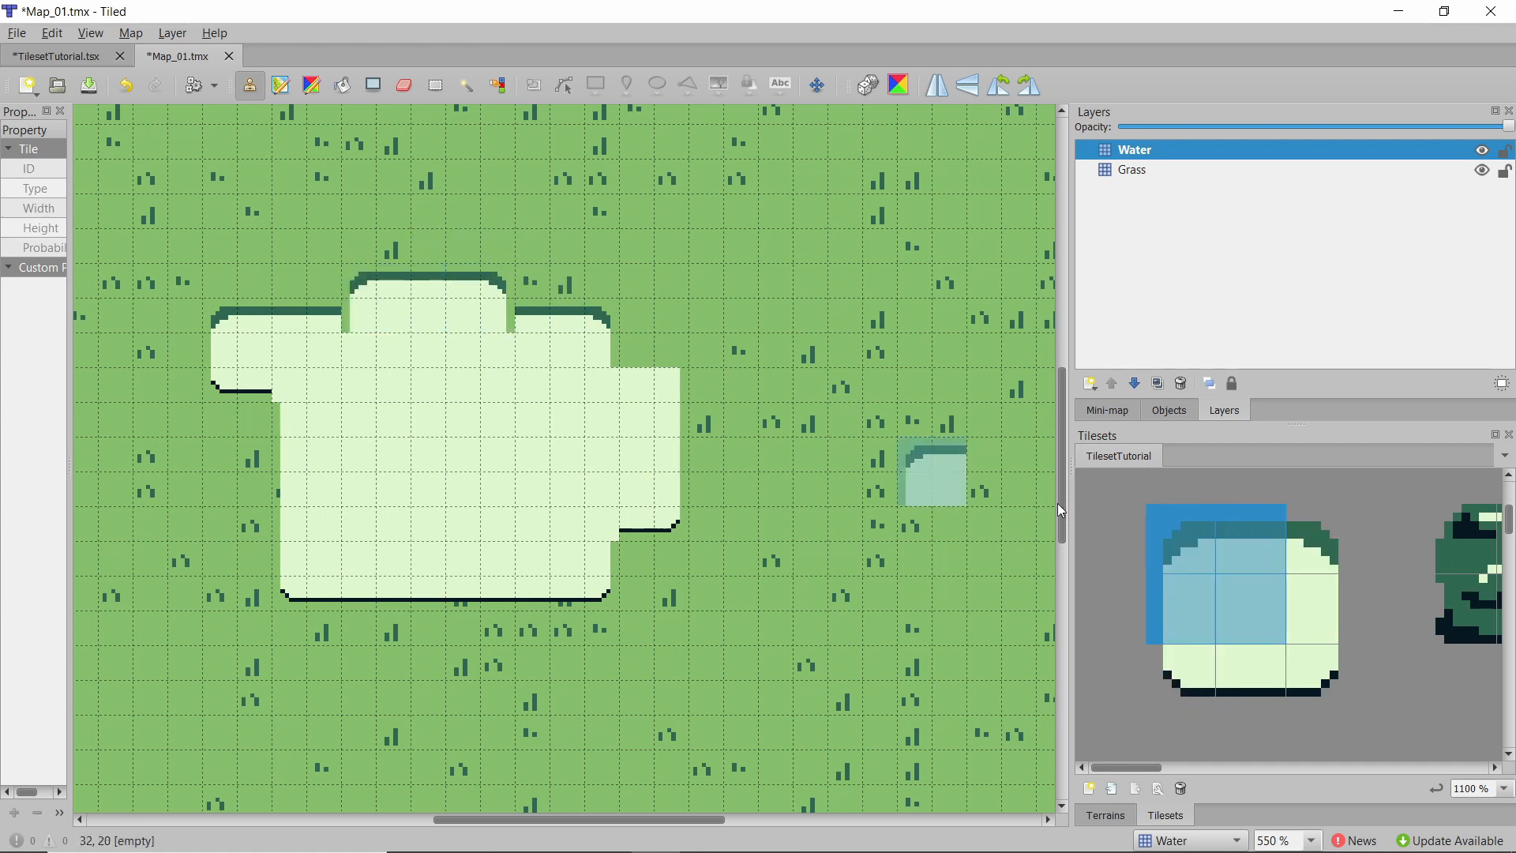
pyautogui.click(1238, 600)
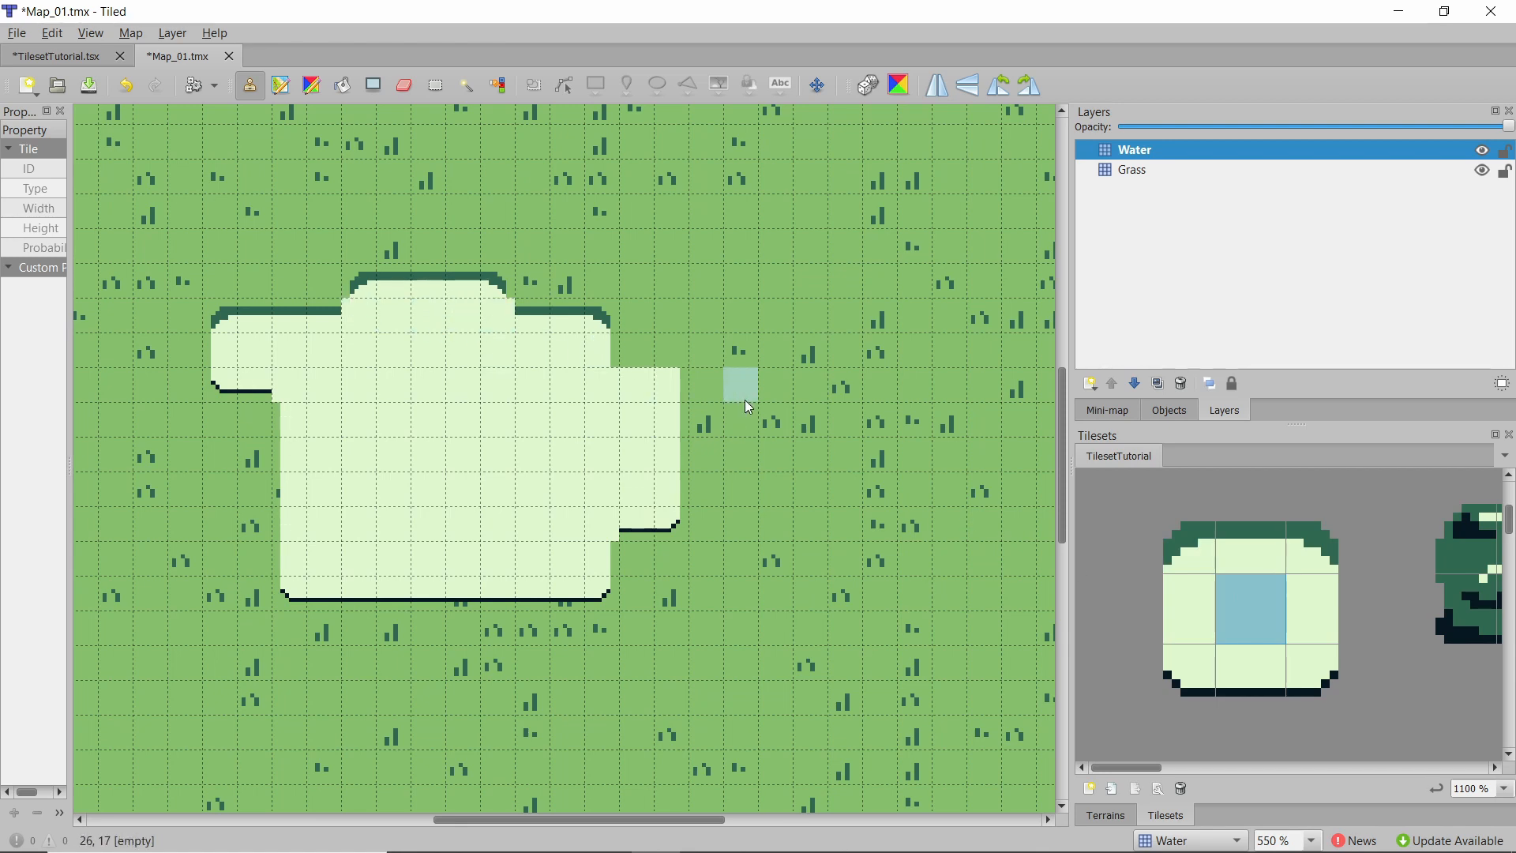
pyautogui.moveTo(1305, 552); pyautogui.dragTo(1266, 552)
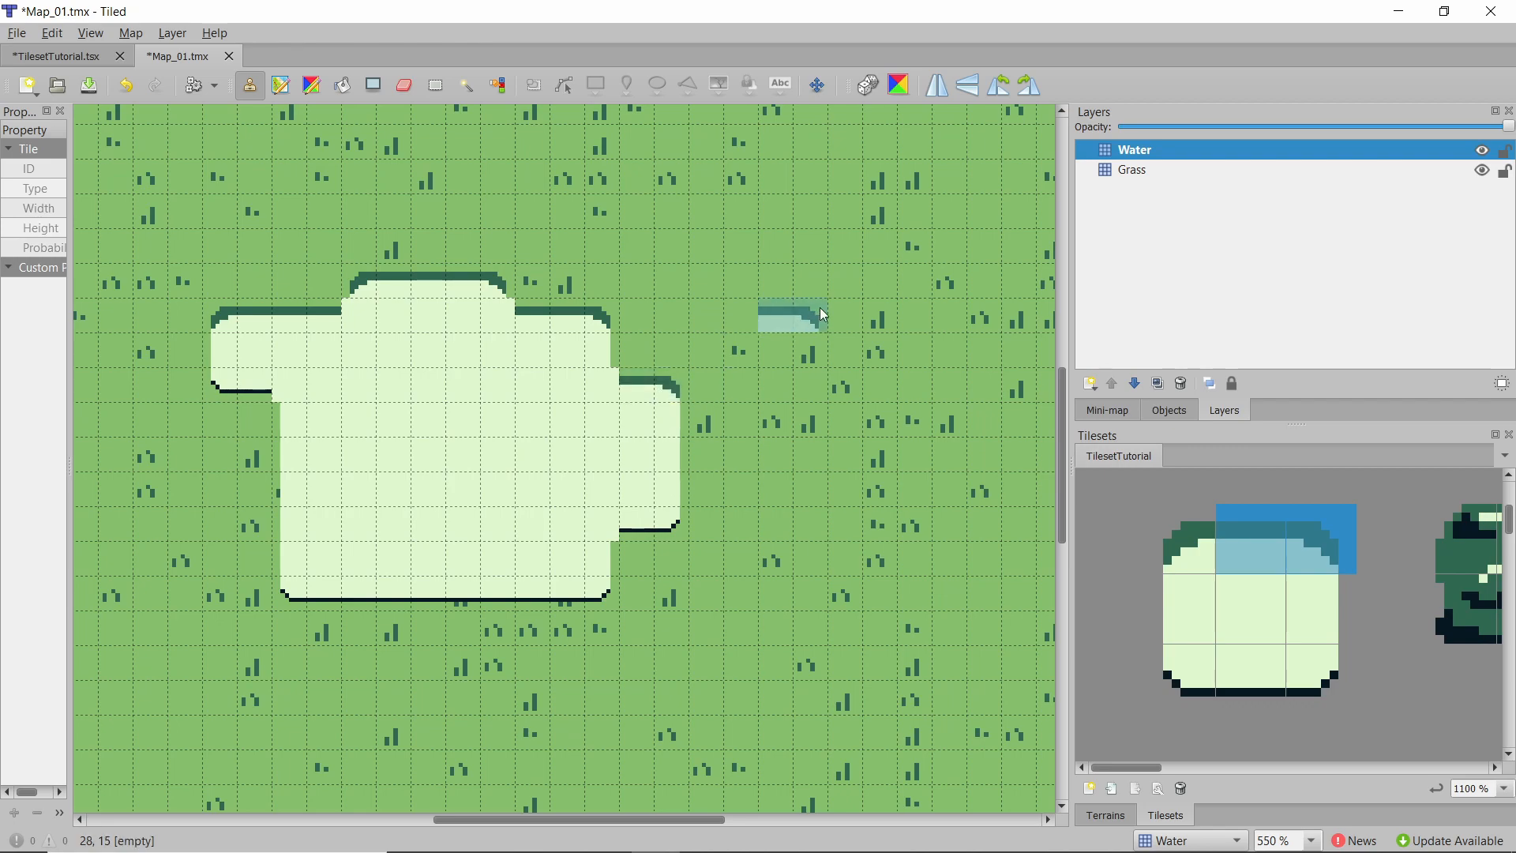
pyautogui.keyDown('ctrl'); pyautogui.scroll(-3, 797, 314); pyautogui.keyUp('ctrl')
pyautogui.keyDown('ctrl'); pyautogui.scroll(4, 798, 314); pyautogui.keyUp('ctrl')
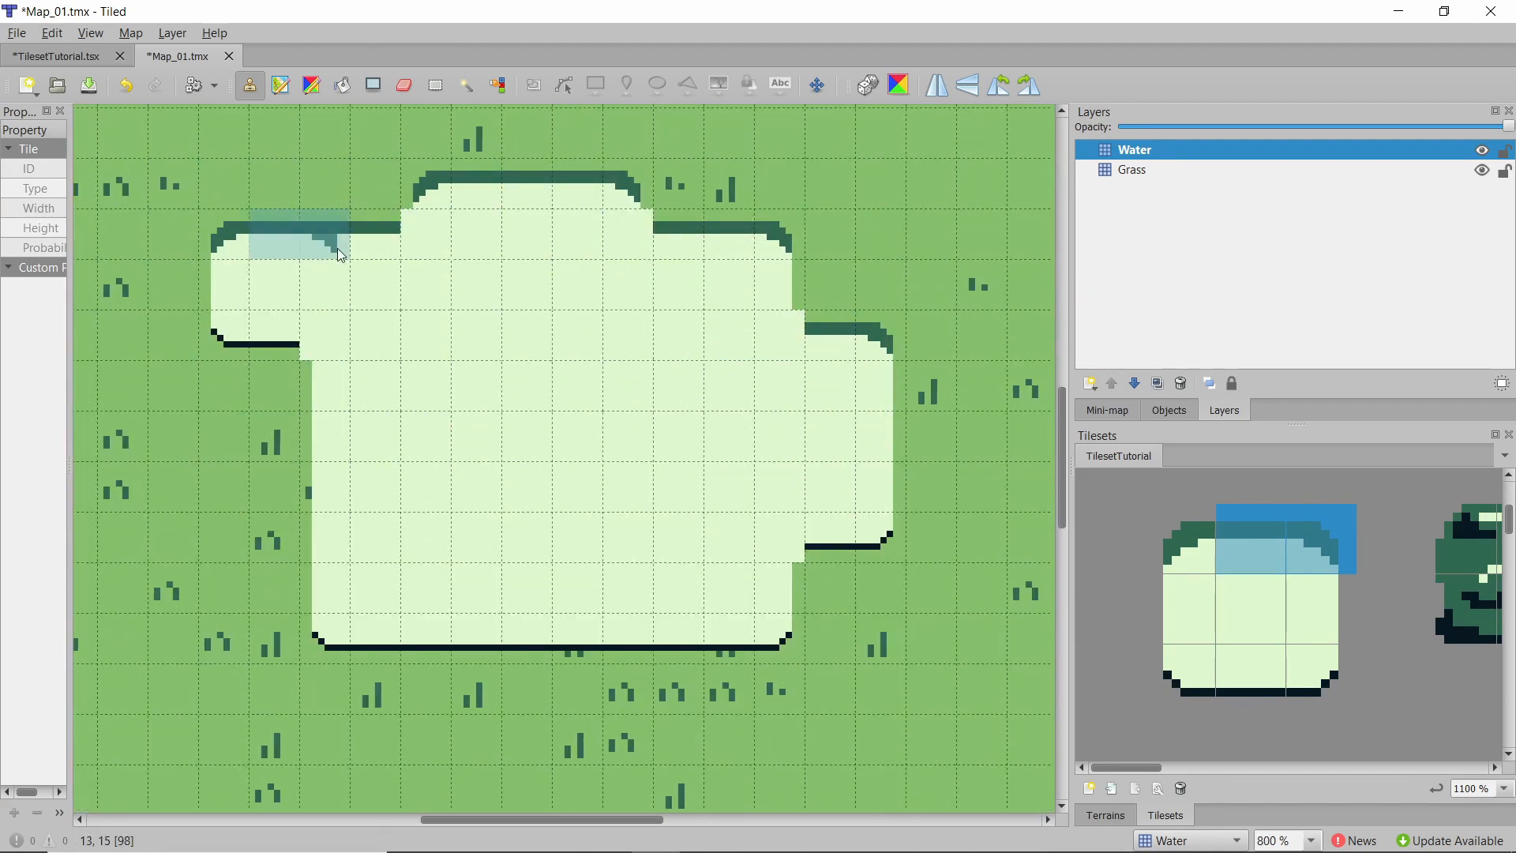
pyautogui.keyDown('ctrl'); pyautogui.scroll(-4, 349, 254); pyautogui.keyUp('ctrl')
pyautogui.keyDown('ctrl'); pyautogui.scroll(2, 570, 295); pyautogui.keyUp('ctrl')
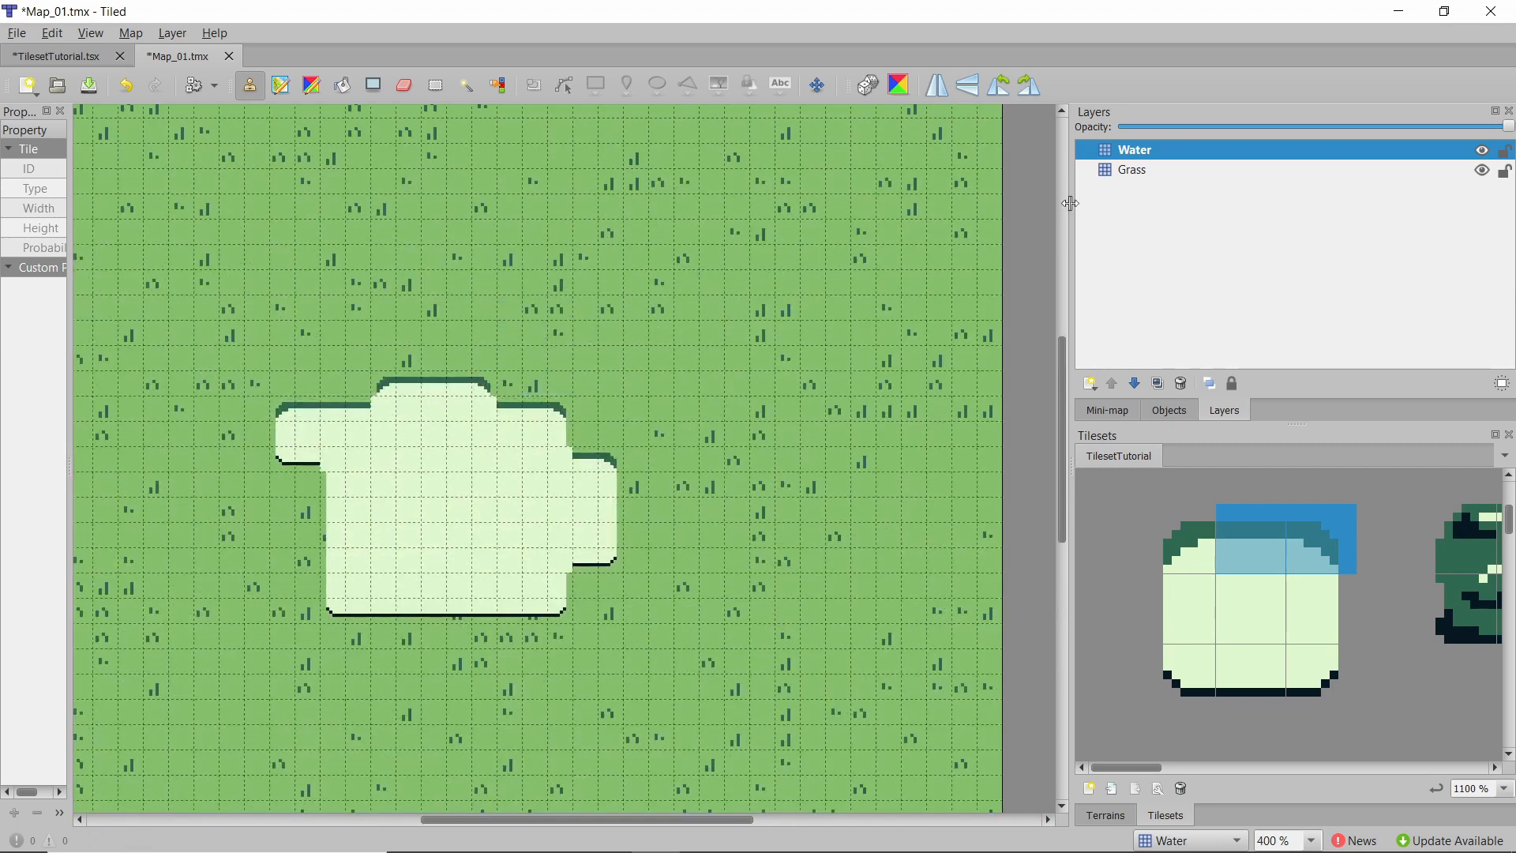
# Add a new tile layer named Boundary above the Water layer.
pyautogui.click(1092, 384)
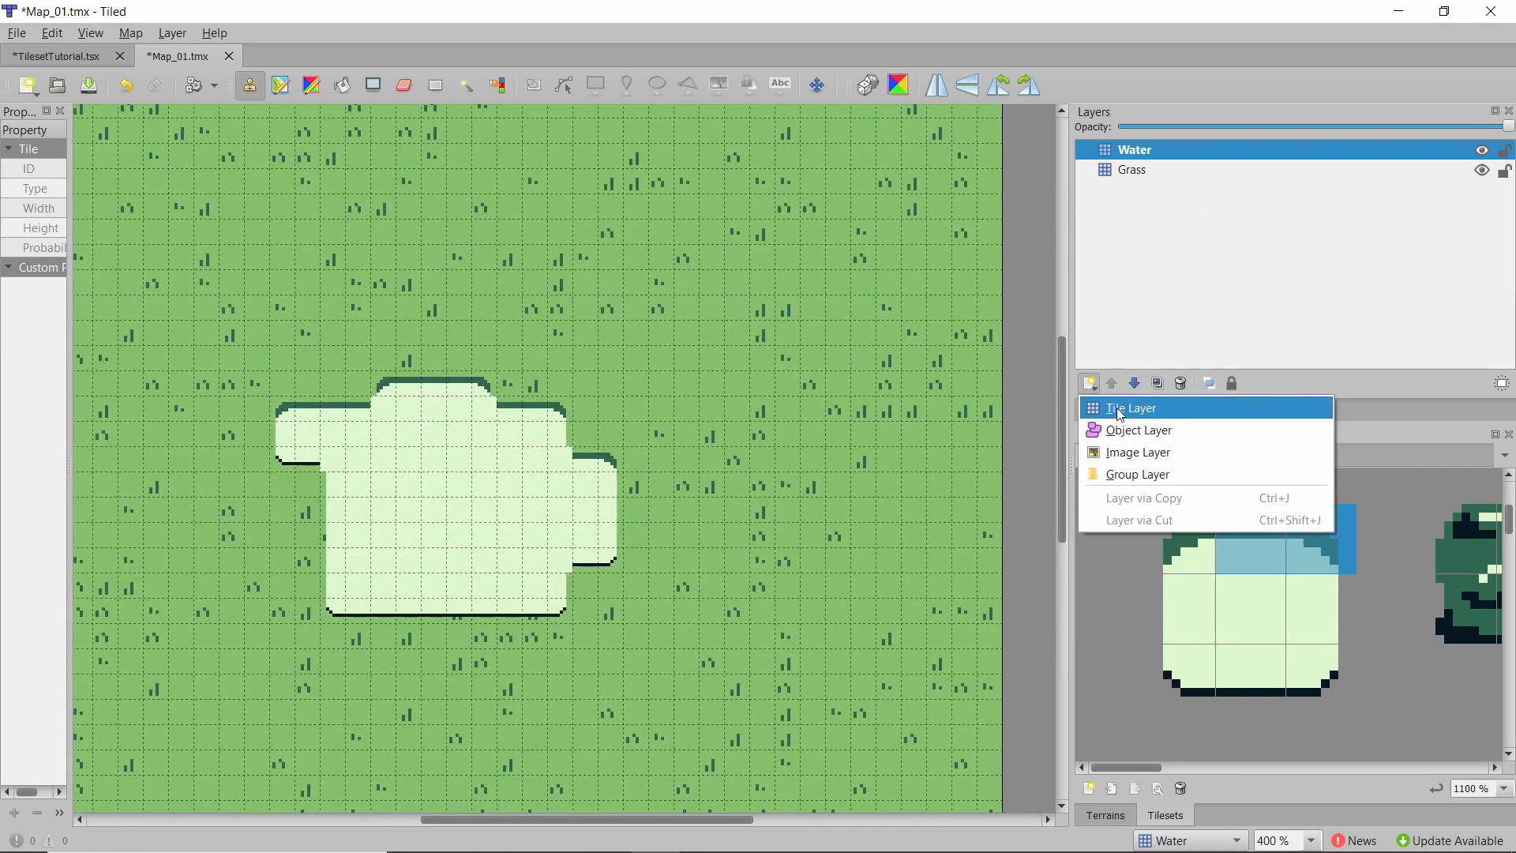
pyautogui.click(1121, 409)
pyautogui.write('V')
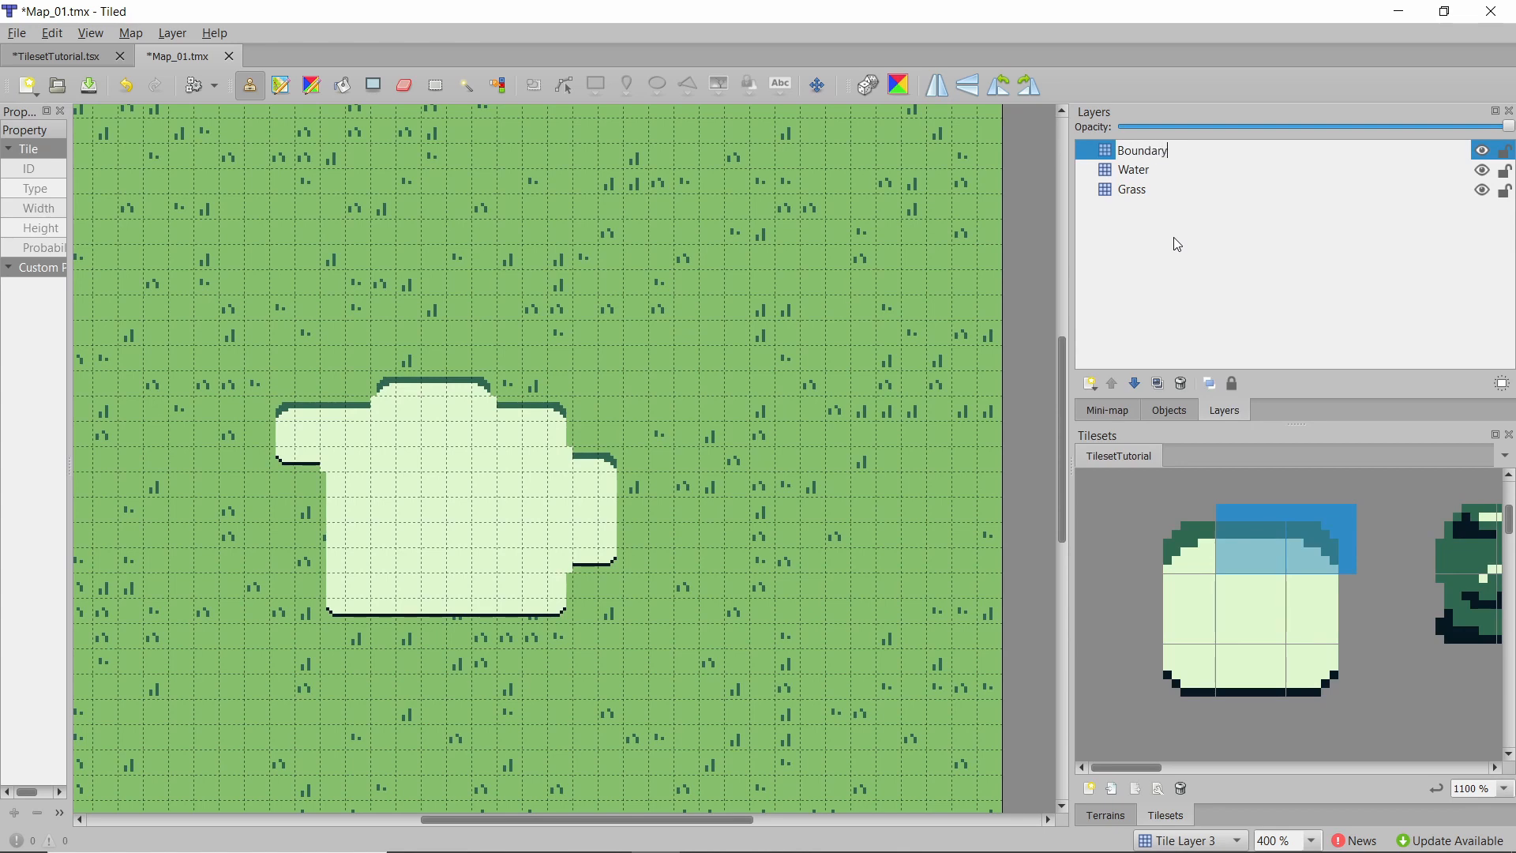
pyautogui.press('Return')
# Fill a one-tile dark bush border along all four edges of the map on the Boundary layer with rectangle fills.
pyautogui.keyDown('ctrl'); pyautogui.scroll(-2, 701, 518); pyautogui.keyUp('ctrl')
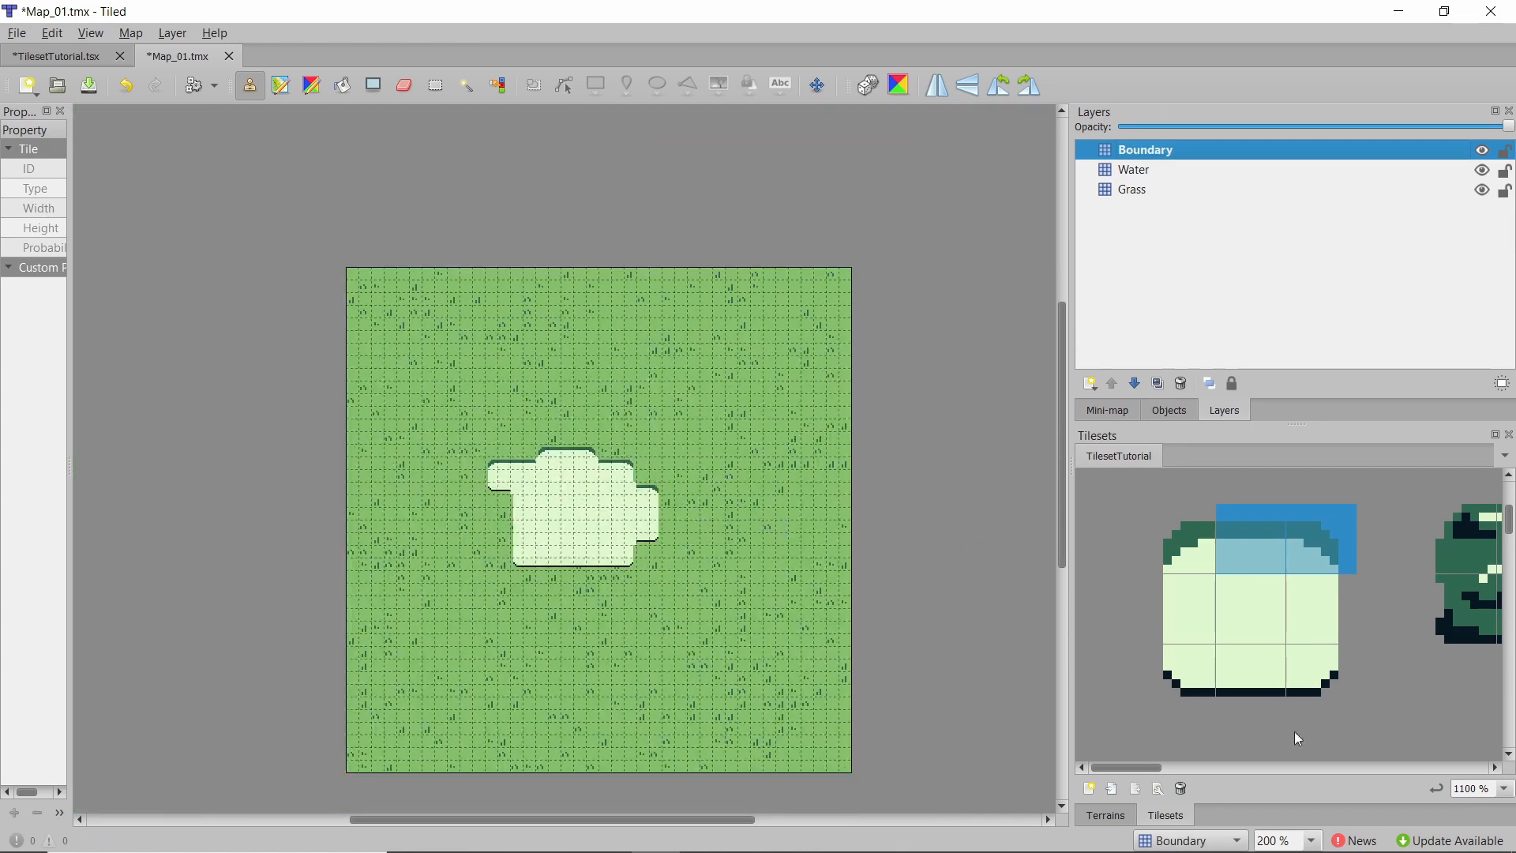
pyautogui.moveTo(1148, 769); pyautogui.dragTo(1236, 714)
pyautogui.hscroll(-3, 1221, 694)
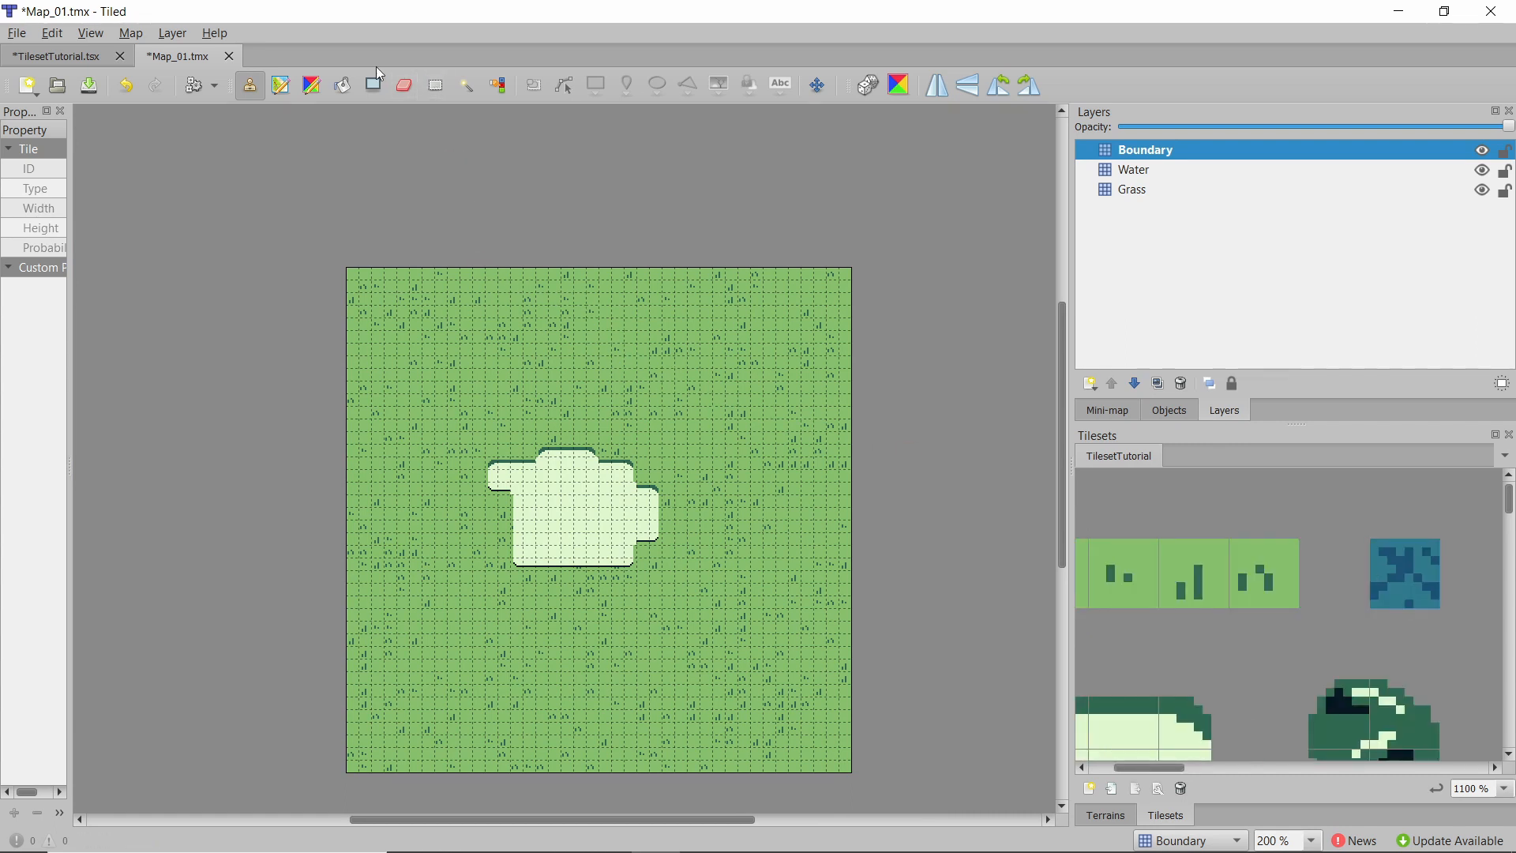
pyautogui.click(375, 86)
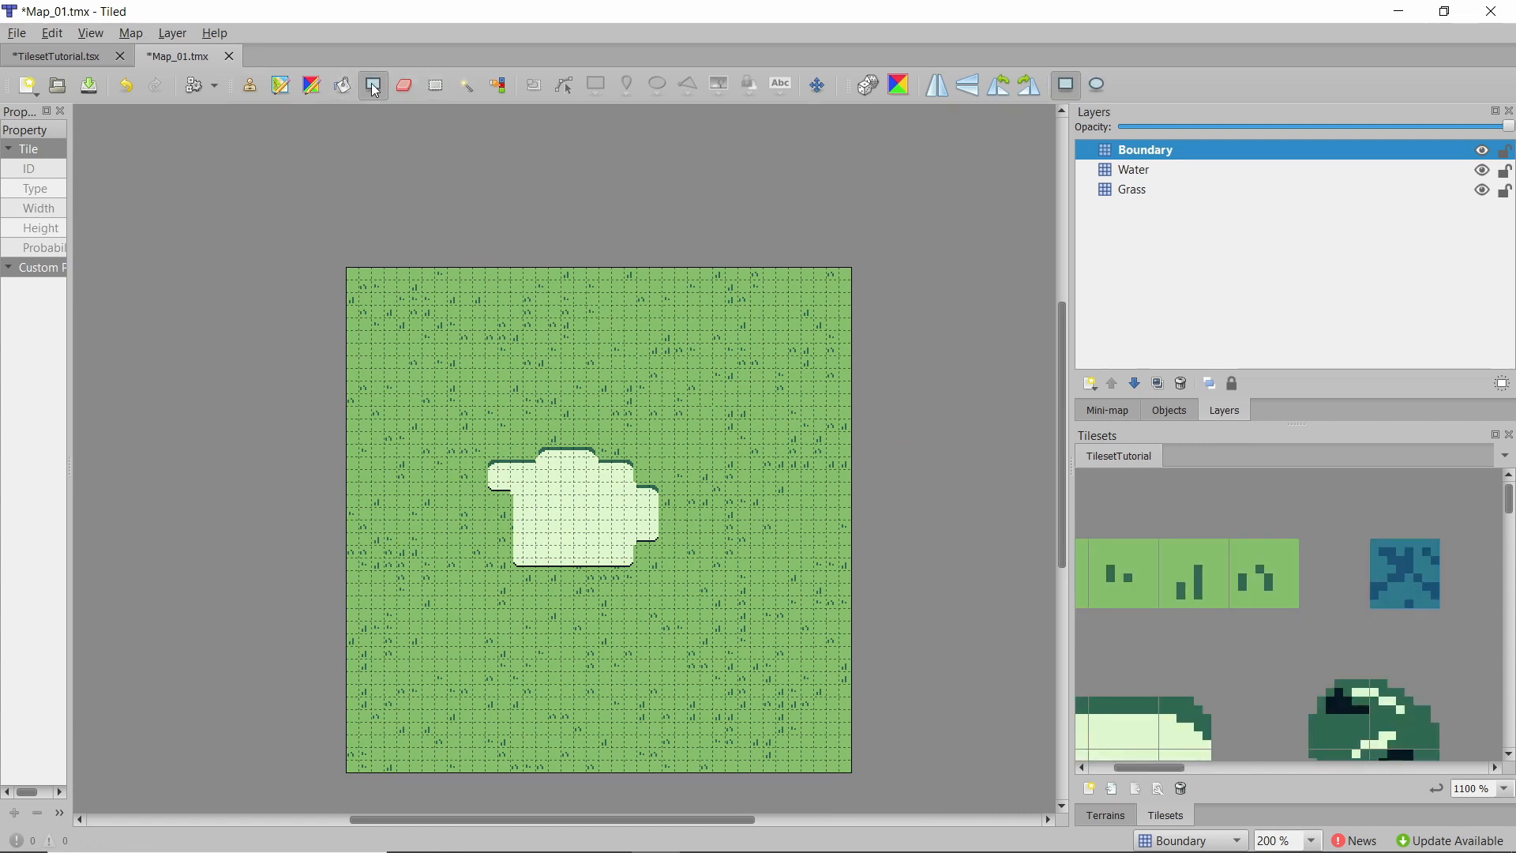
pyautogui.moveTo(332, 228); pyautogui.dragTo(993, 295)
pyautogui.moveTo(894, 235); pyautogui.dragTo(820, 810)
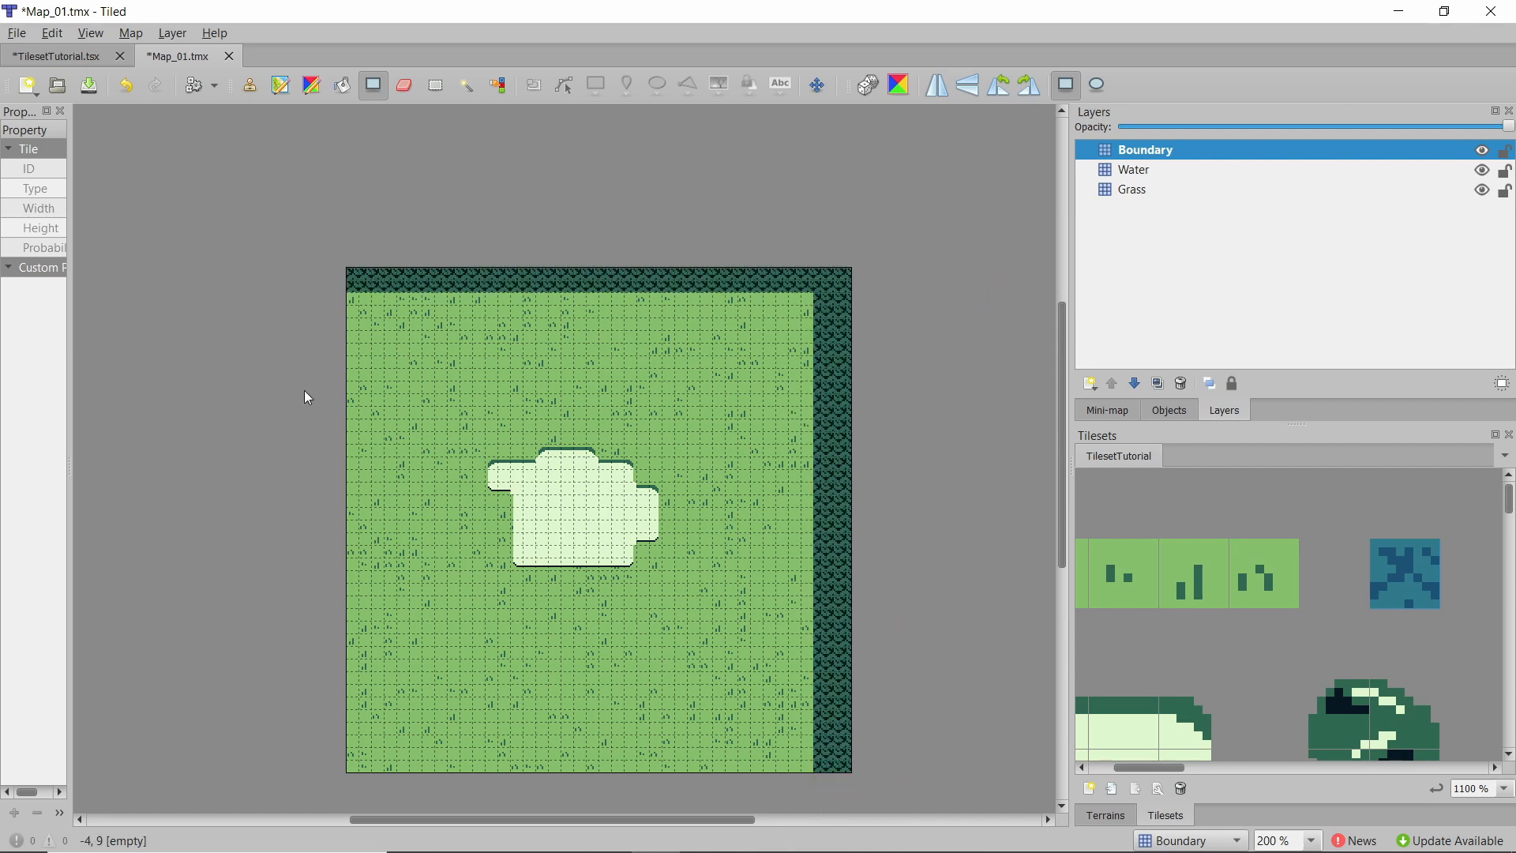
pyautogui.moveTo(327, 173); pyautogui.dragTo(382, 805)
pyautogui.moveTo(330, 762); pyautogui.dragTo(887, 796)
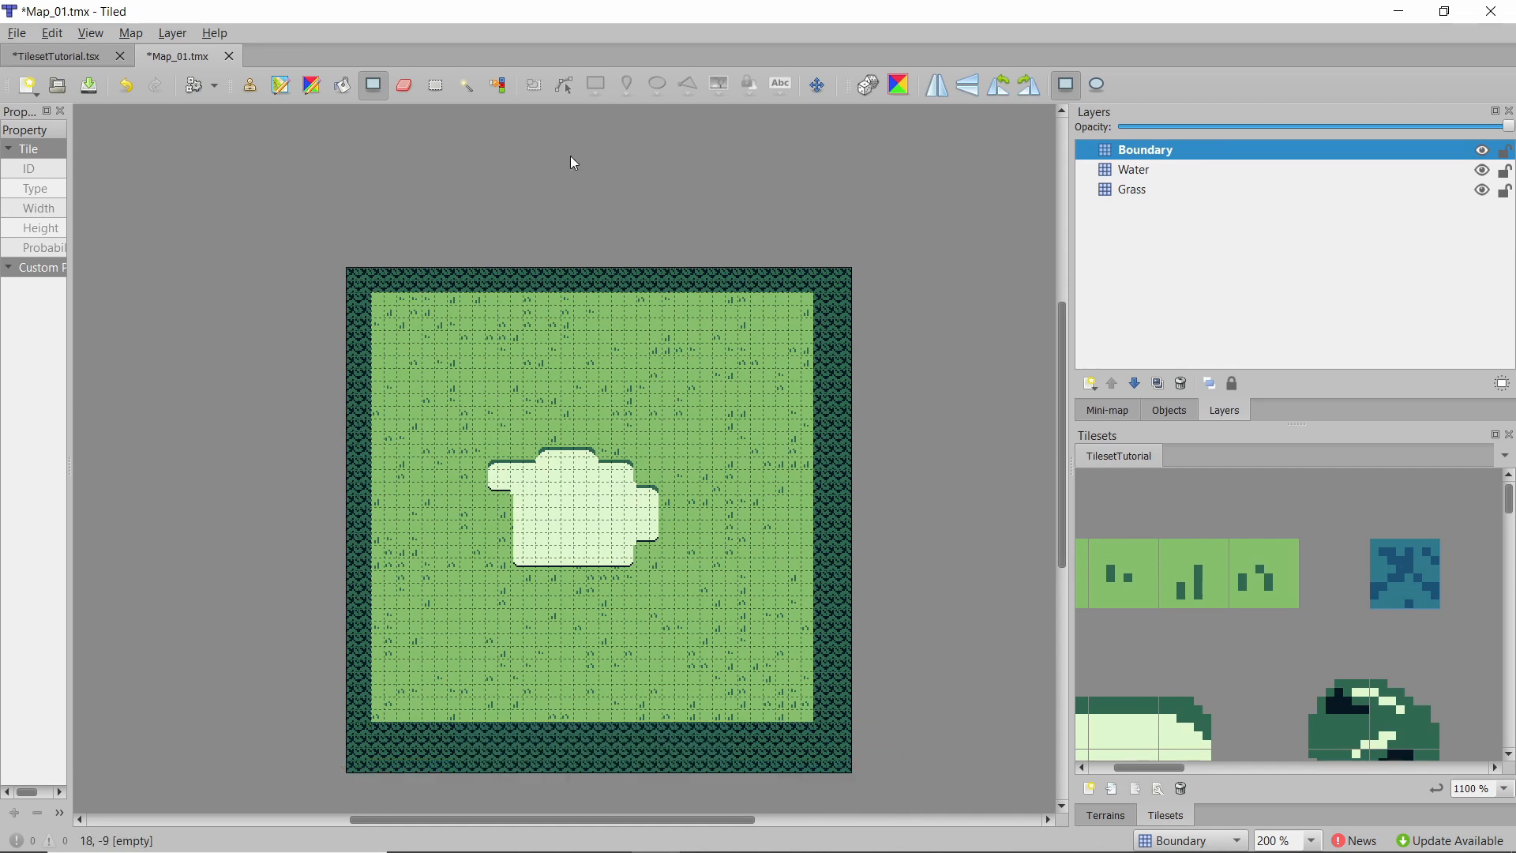
# With the Stamp Brush, paint dark bush tiles inward along the map's bottom-right corner and bottom edge to make the boundary irregular.
pyautogui.click(250, 84)
pyautogui.keyDown('ctrl'); pyautogui.scroll(2, 637, 727); pyautogui.keyUp('ctrl')
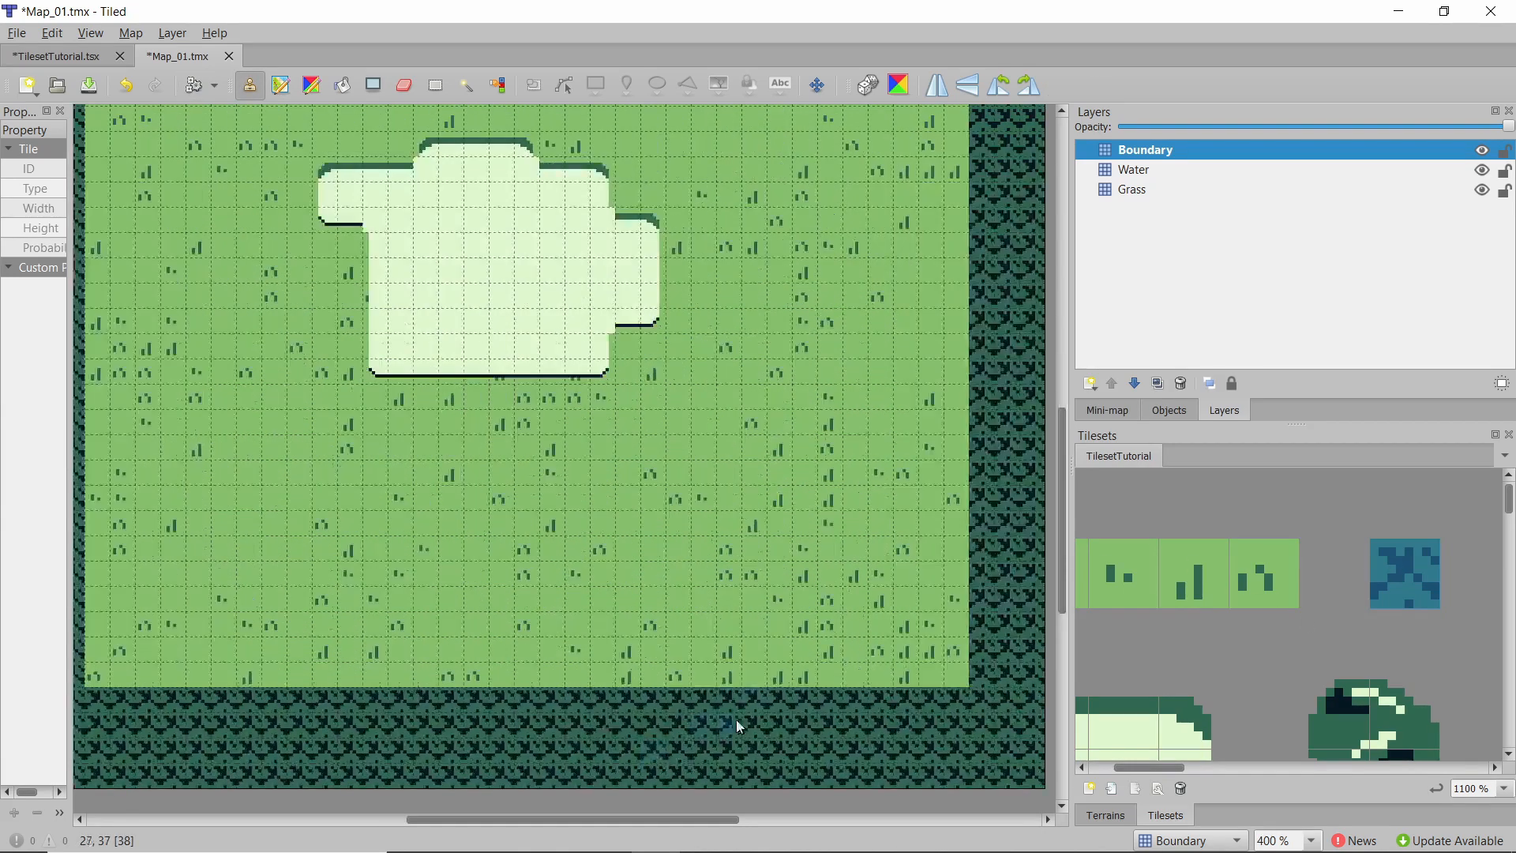
pyautogui.moveTo(843, 692); pyautogui.dragTo(968, 631)
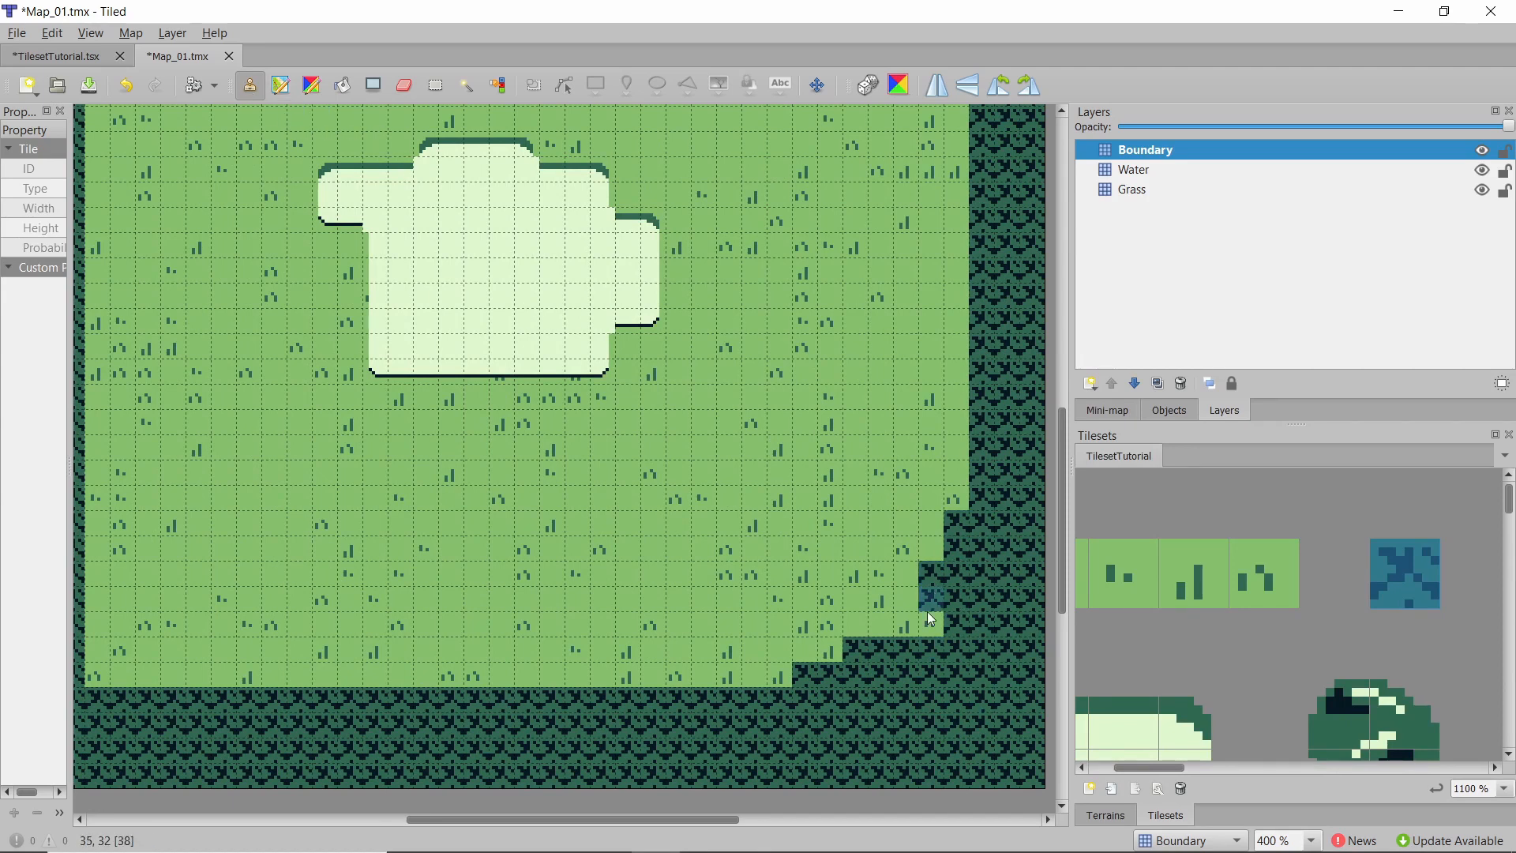
pyautogui.moveTo(715, 712); pyautogui.dragTo(616, 660)
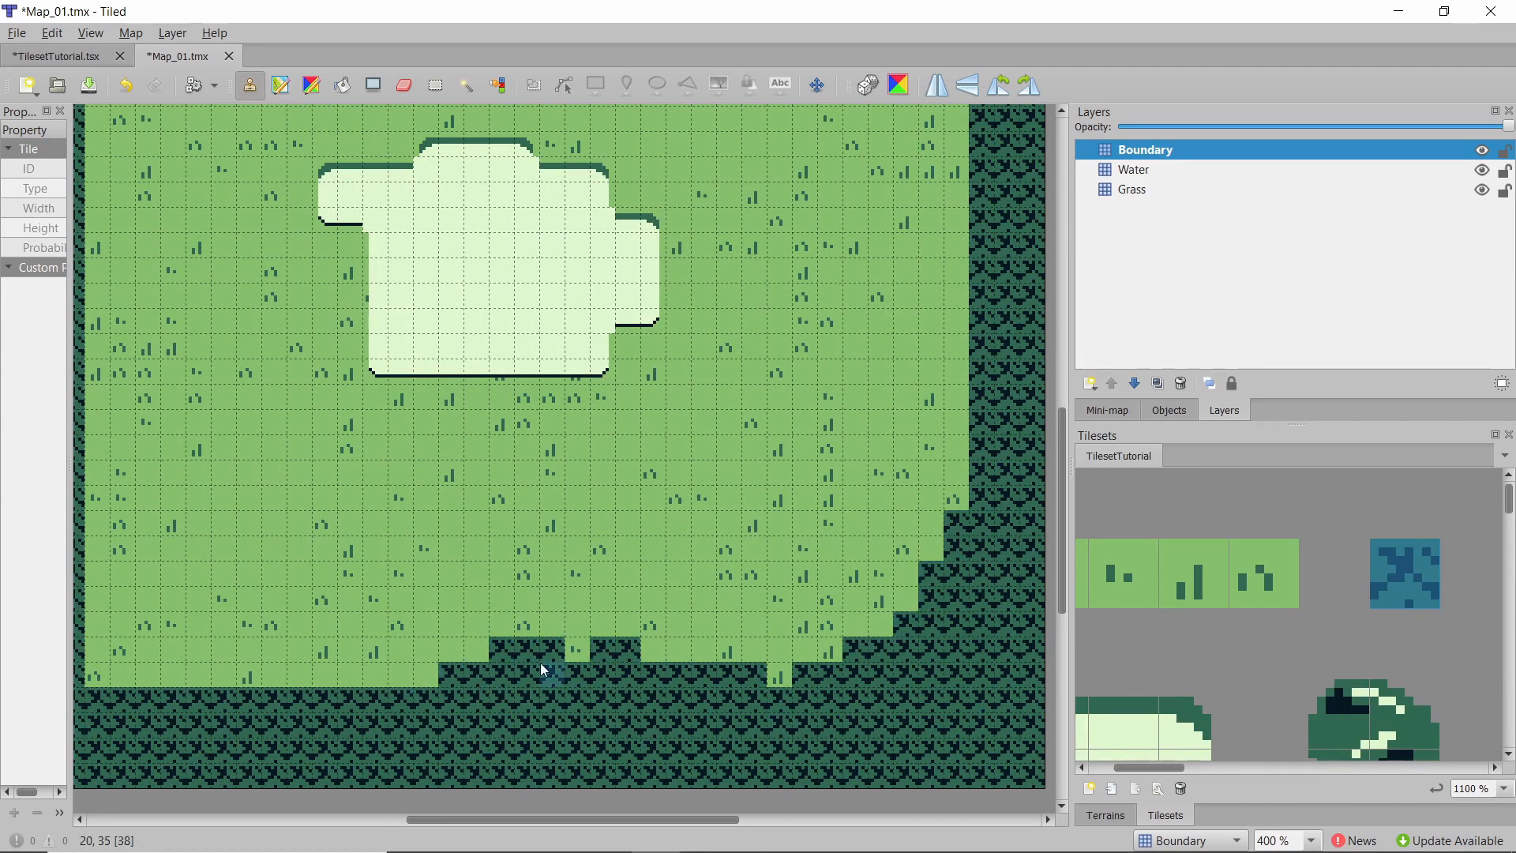
pyautogui.keyDown('ctrl'); pyautogui.scroll(2, 527, 698); pyautogui.keyUp('ctrl')
pyautogui.click(681, 611)
pyautogui.keyDown('ctrl'); pyautogui.scroll(-2, 594, 622); pyautogui.keyUp('ctrl')
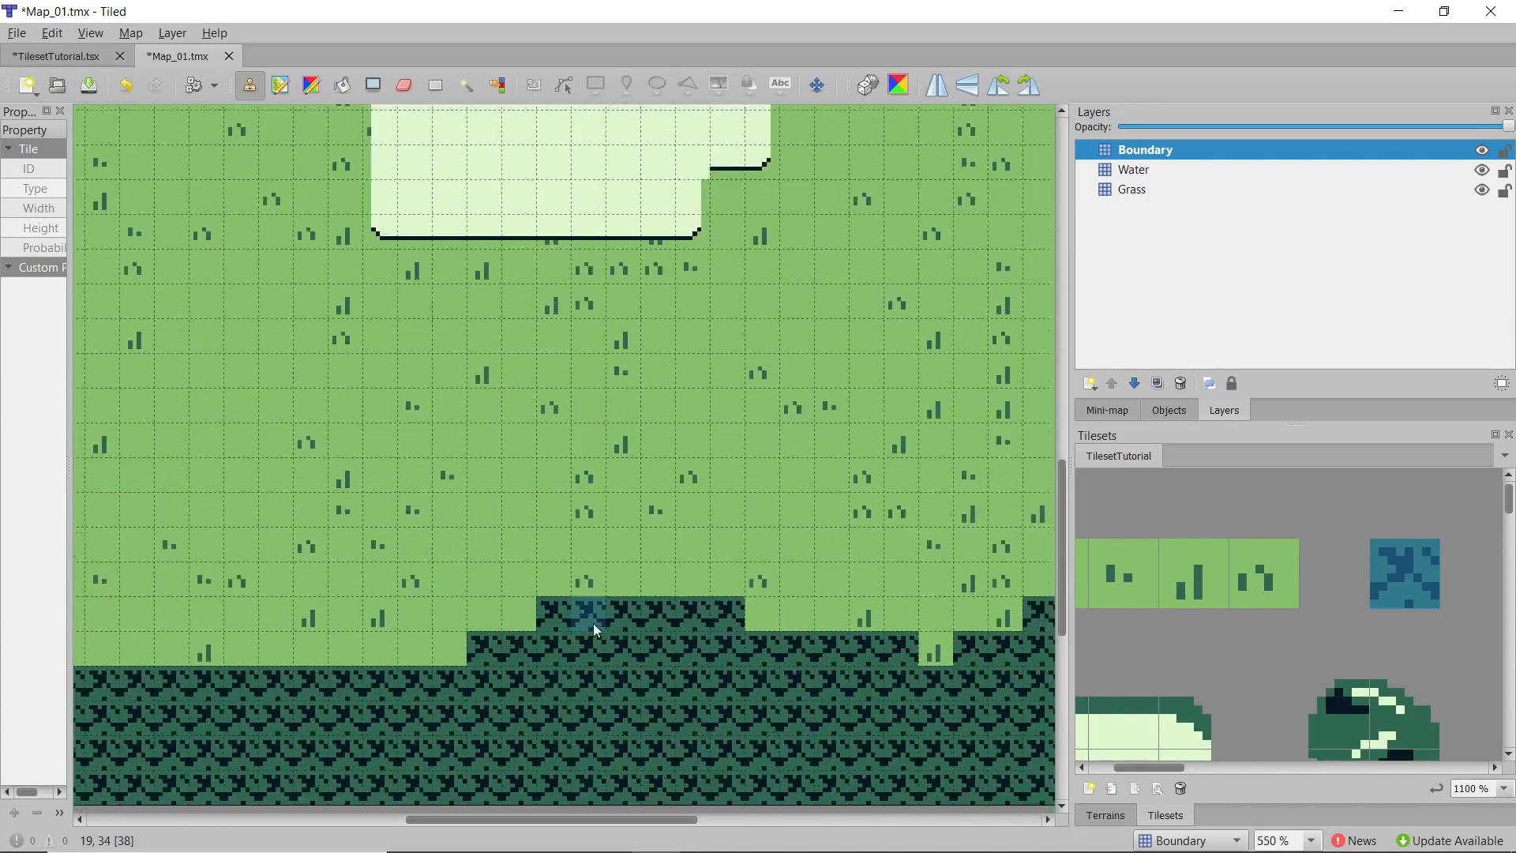
# Paint bush tiles inward along the bottom-left corner and the left edge to roughen that side of the boundary.
pyautogui.moveTo(263, 676)
pyautogui.mouseDown()
pyautogui.moveTo(159, 583)
pyautogui.moveTo(203, 636)
pyautogui.moveTo(308, 637)
pyautogui.moveTo(235, 638)
pyautogui.moveTo(305, 642)
pyautogui.moveTo(220, 623)
pyautogui.moveTo(257, 582)
pyautogui.moveTo(197, 594)
pyautogui.mouseUp()
pyautogui.scroll(3, 197, 594)
pyautogui.moveTo(173, 521)
pyautogui.mouseDown()
pyautogui.moveTo(162, 395)
pyautogui.moveTo(146, 453)
pyautogui.moveTo(140, 328)
pyautogui.moveTo(153, 405)
pyautogui.mouseUp()
pyautogui.scroll(2, 142, 451)
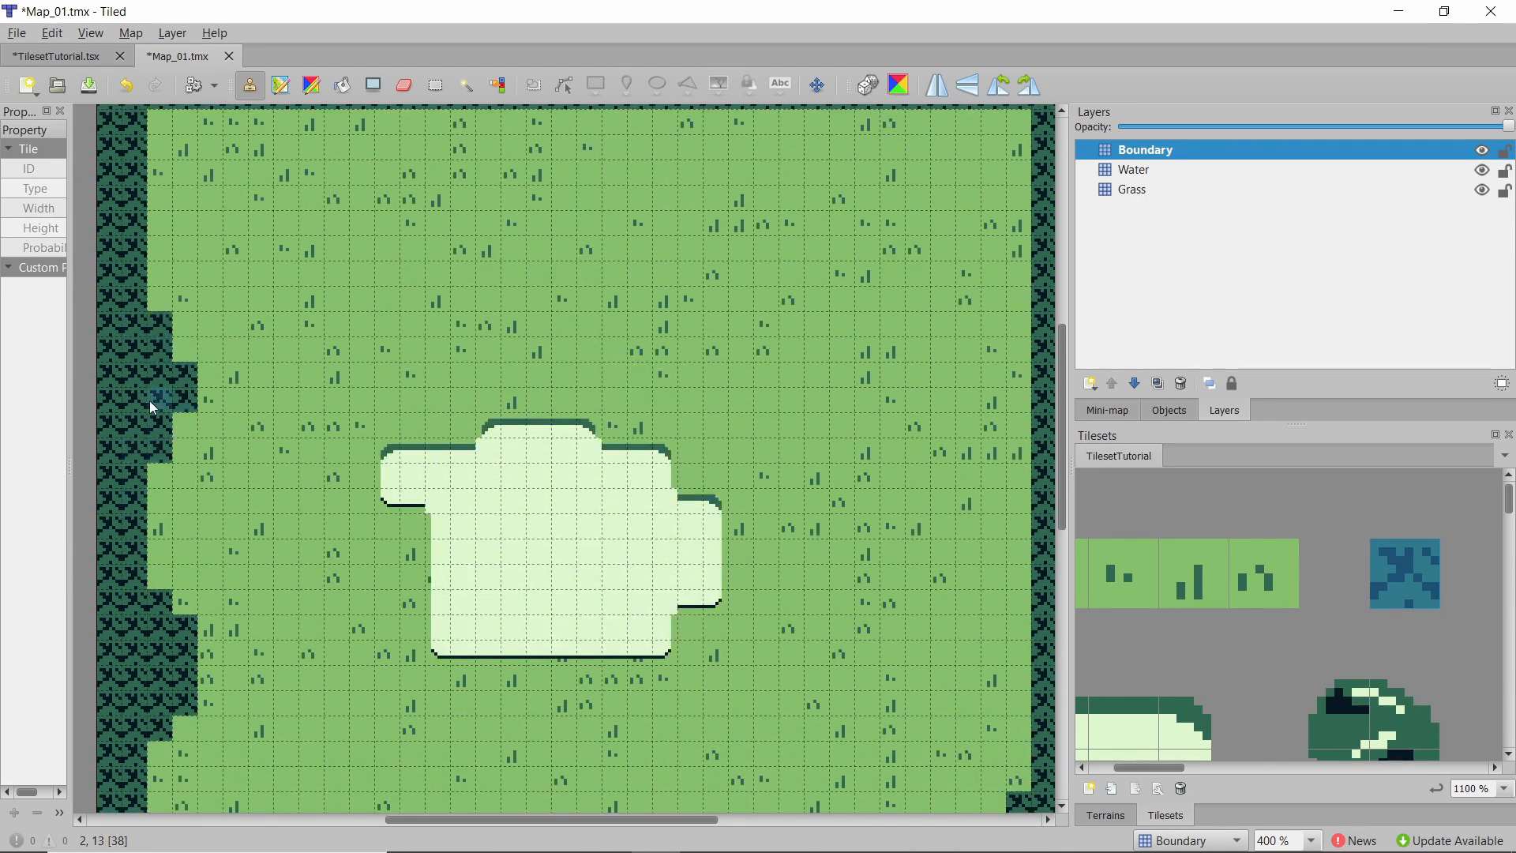
# Paint bush tiles inward along the top-left corner, top edge and top-right corner to roughen the upper boundary.
pyautogui.scroll(1, 152, 403)
pyautogui.moveTo(156, 325)
pyautogui.mouseDown()
pyautogui.moveTo(176, 237)
pyautogui.moveTo(159, 226)
pyautogui.moveTo(289, 237)
pyautogui.mouseUp()
pyautogui.moveTo(766, 227)
pyautogui.mouseDown()
pyautogui.moveTo(955, 230)
pyautogui.moveTo(900, 248)
pyautogui.moveTo(1002, 270)
pyautogui.moveTo(999, 322)
pyautogui.moveTo(1000, 286)
pyautogui.mouseUp()
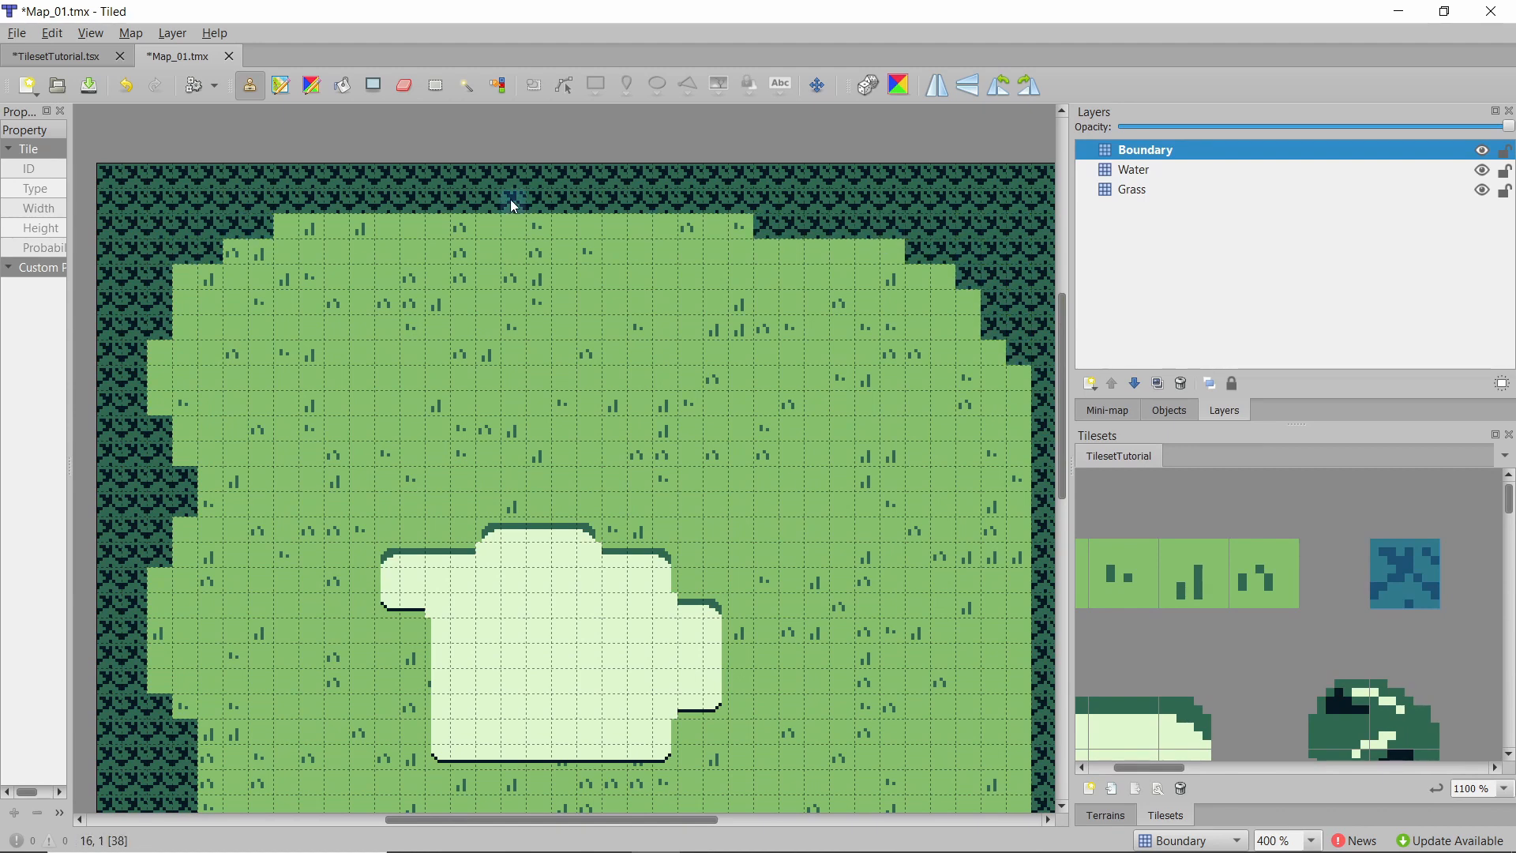
pyautogui.moveTo(514, 203)
pyautogui.mouseDown()
pyautogui.moveTo(562, 279)
pyautogui.moveTo(558, 247)
pyautogui.moveTo(687, 213)
pyautogui.mouseUp()
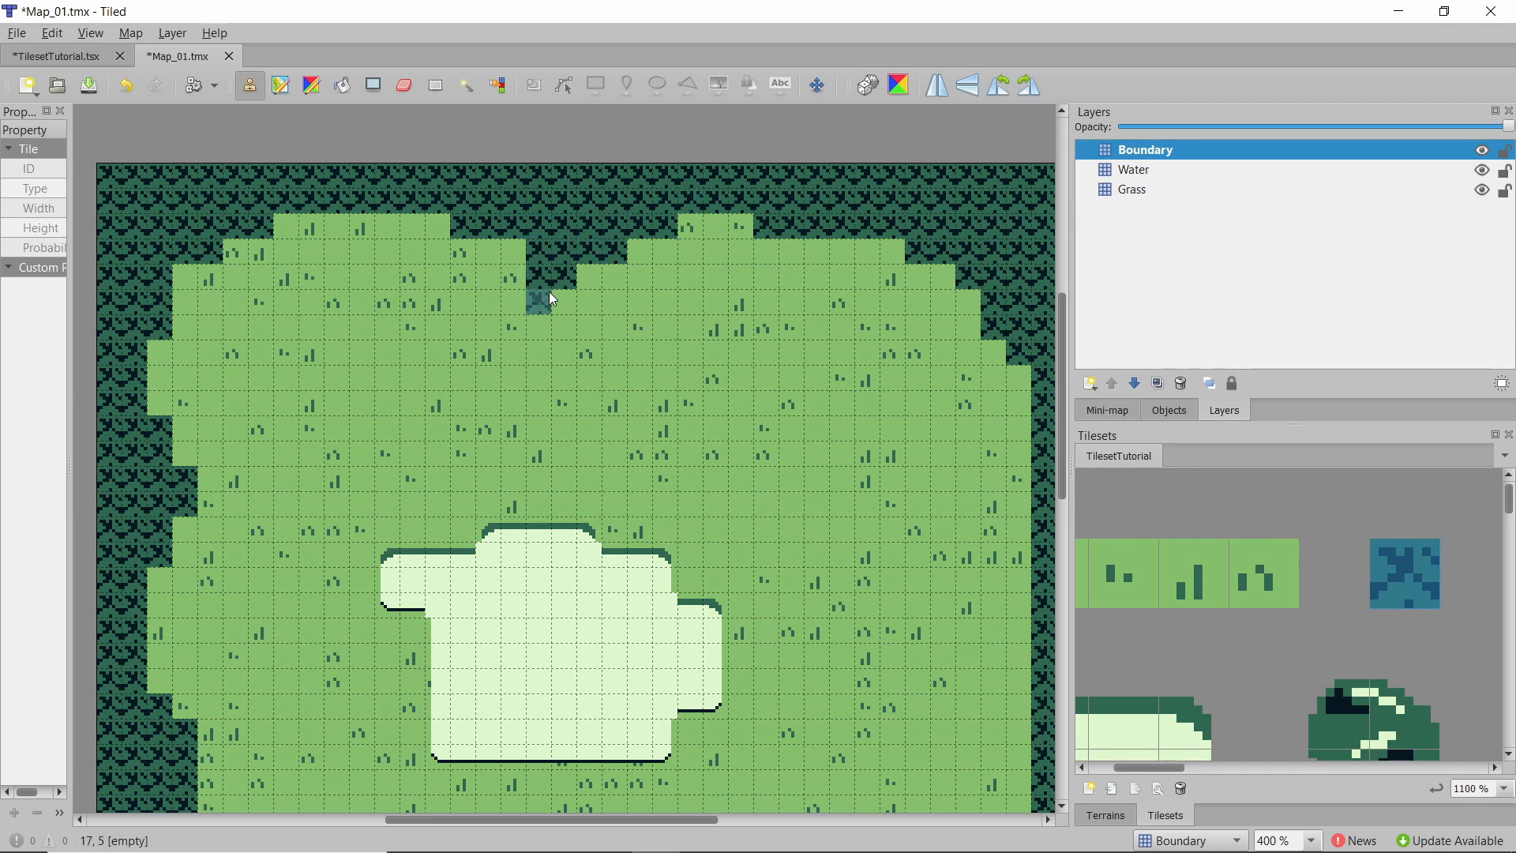
pyautogui.keyDown('ctrl'); pyautogui.scroll(-1, 553, 300); pyautogui.keyUp('ctrl')
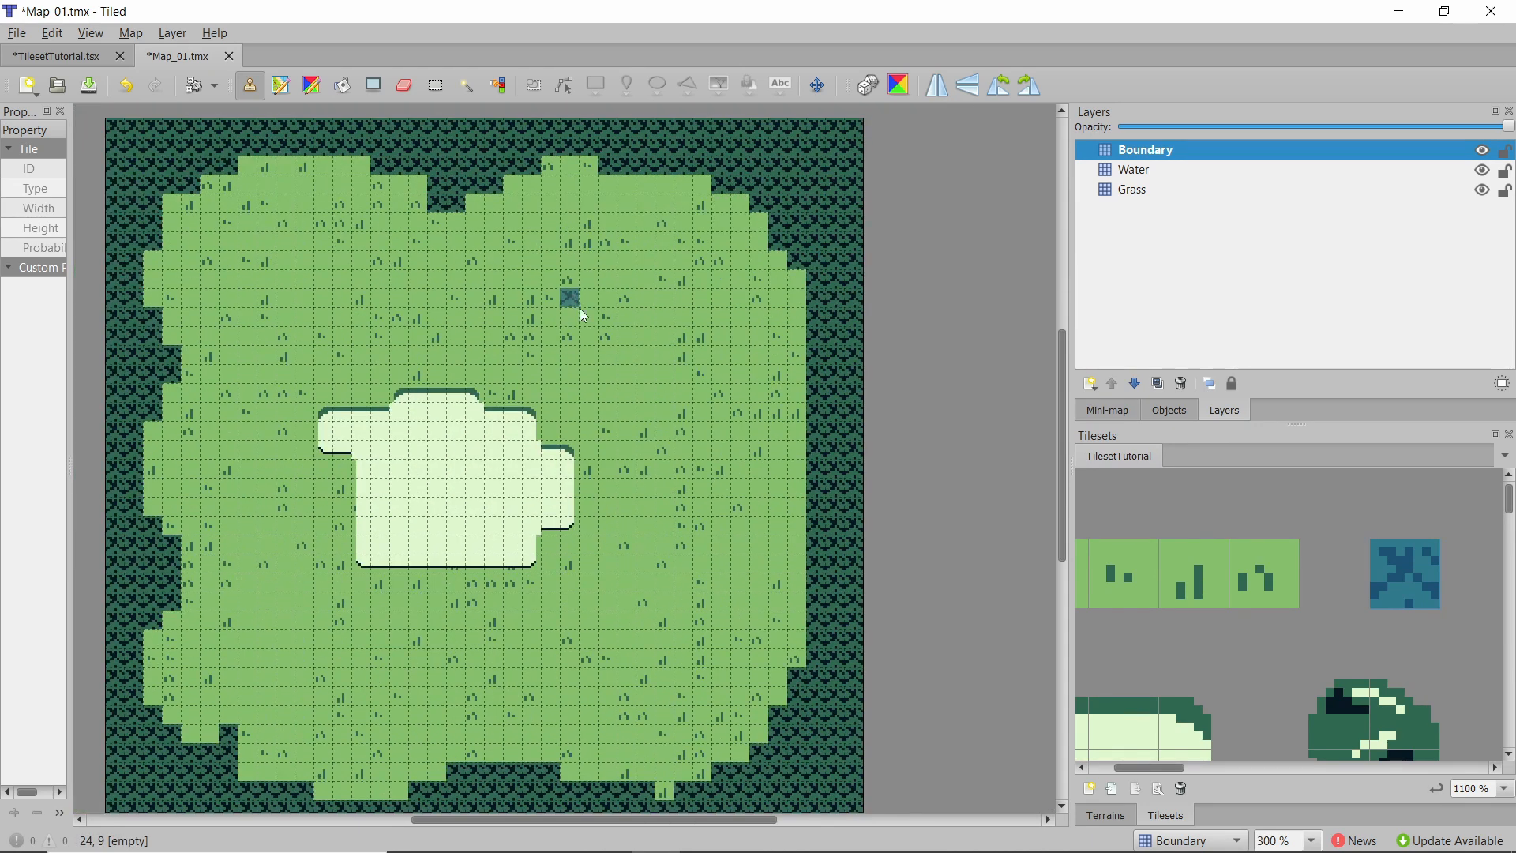
pyautogui.scroll(-2, 1355, 681)
pyautogui.keyDown('ctrl'); pyautogui.scroll(-2, 1243, 648); pyautogui.keyUp('ctrl')
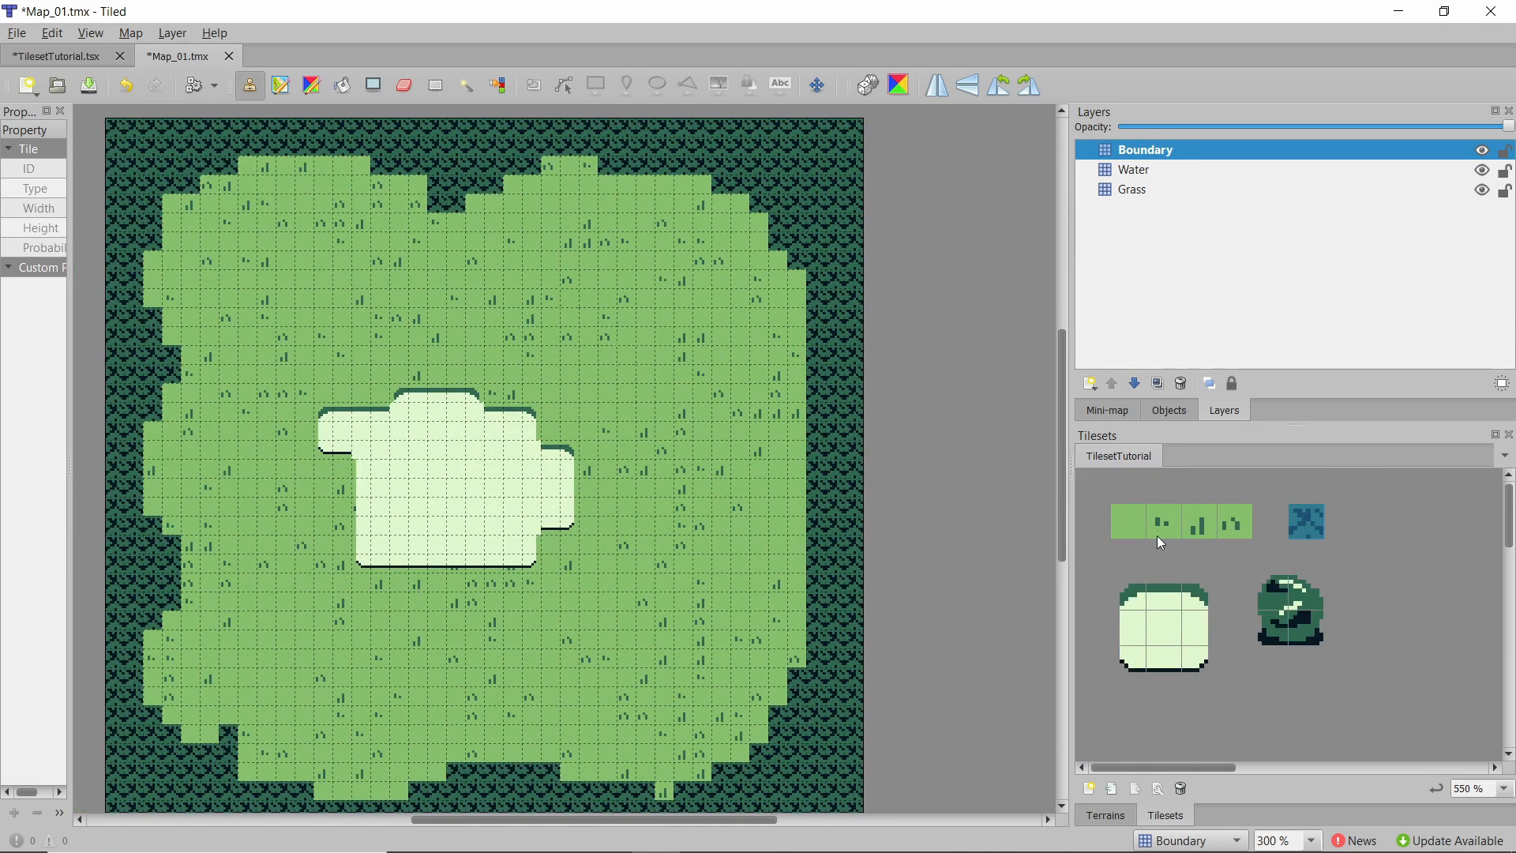
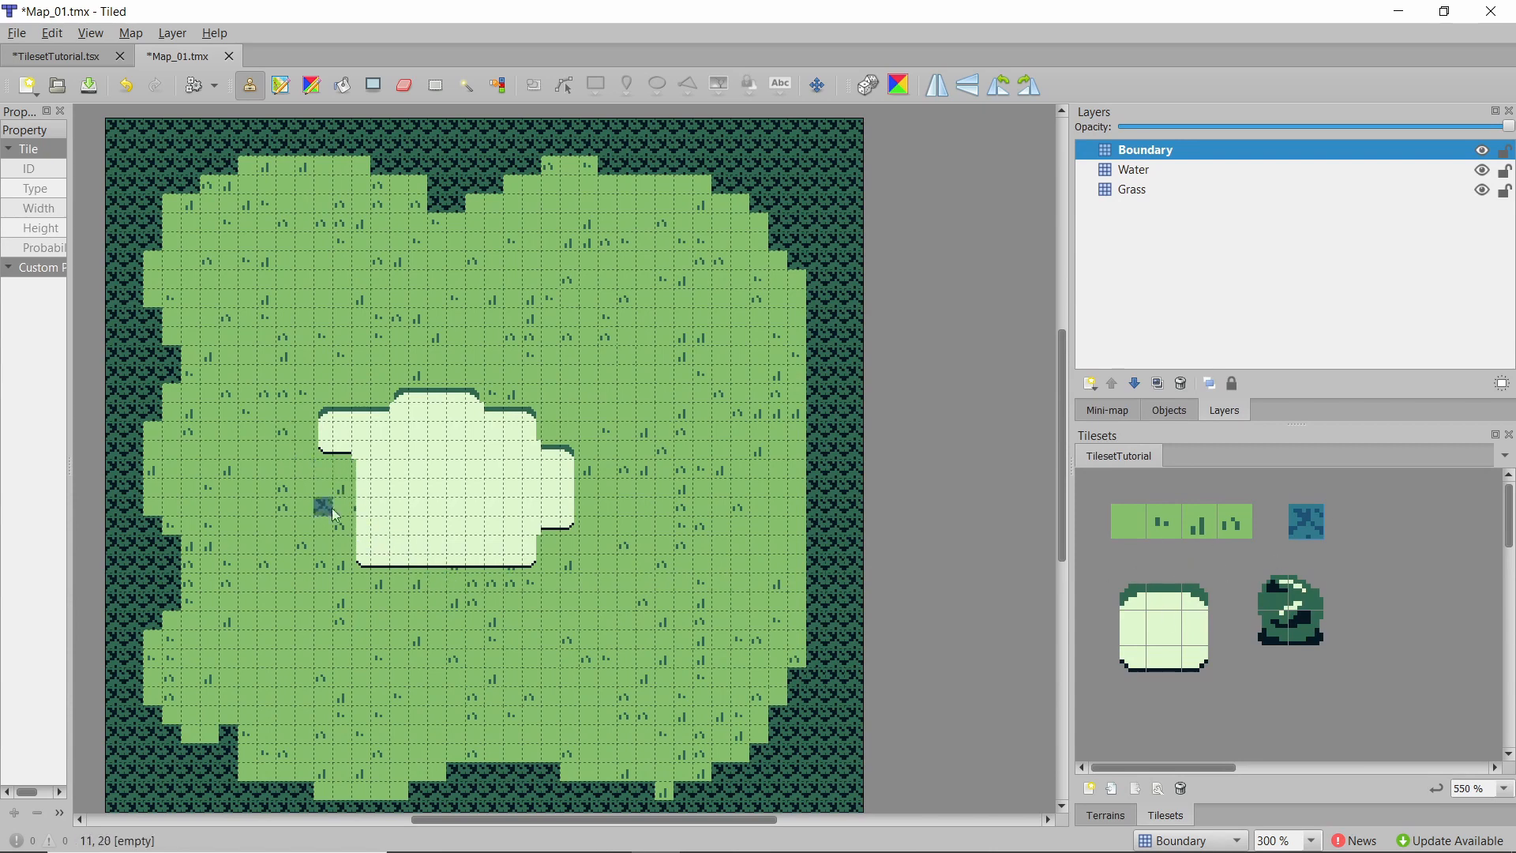
# Zoom in closely to inspect the pond's edge tiles and the surrounding grass on the map.
pyautogui.keyDown('ctrl'); pyautogui.scroll(5, 357, 506); pyautogui.keyUp('ctrl')
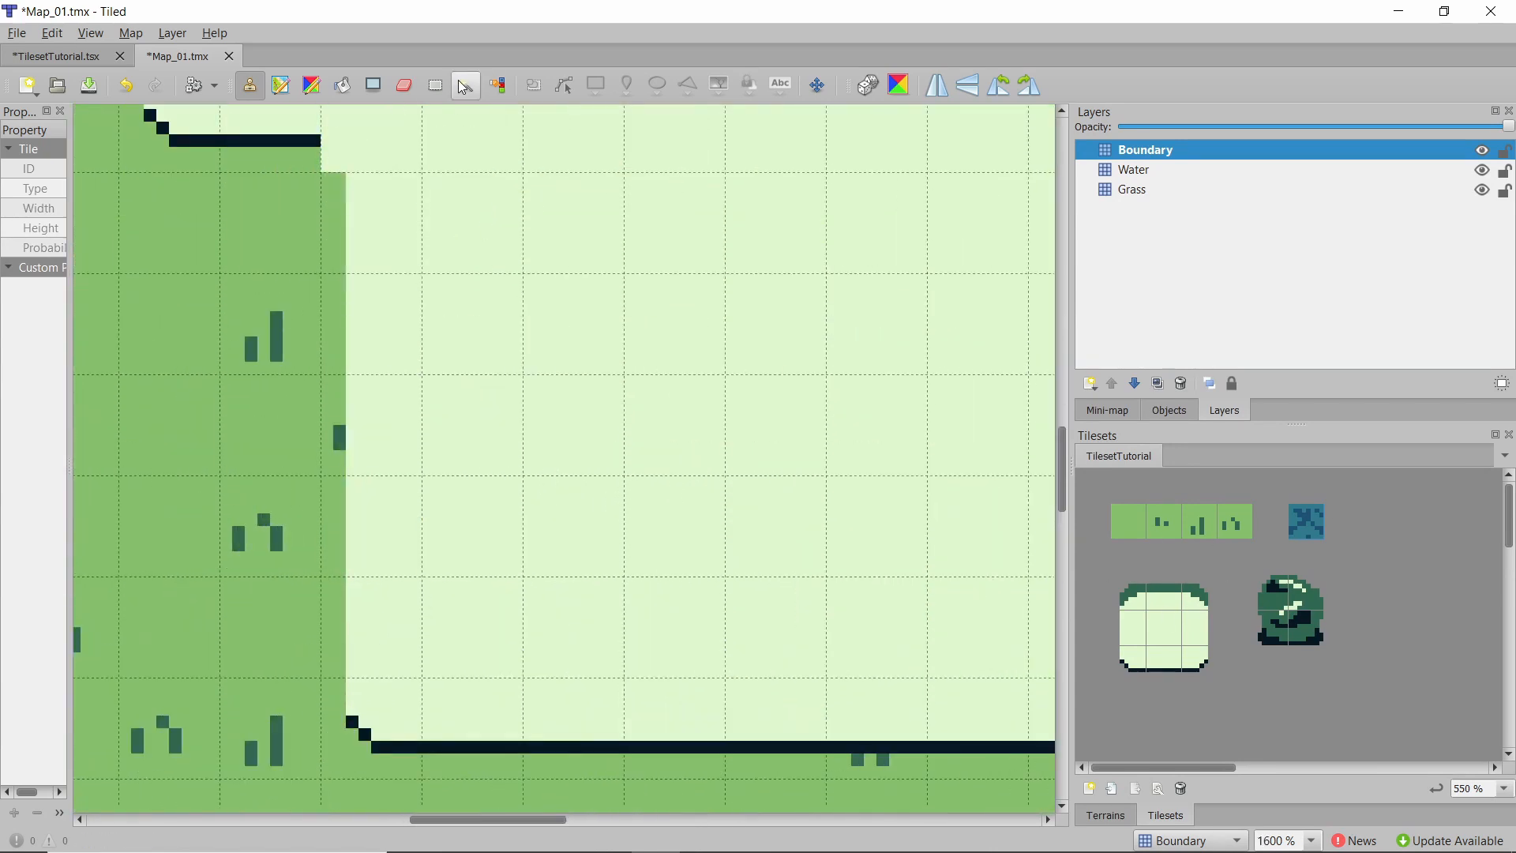
pyautogui.press('r')
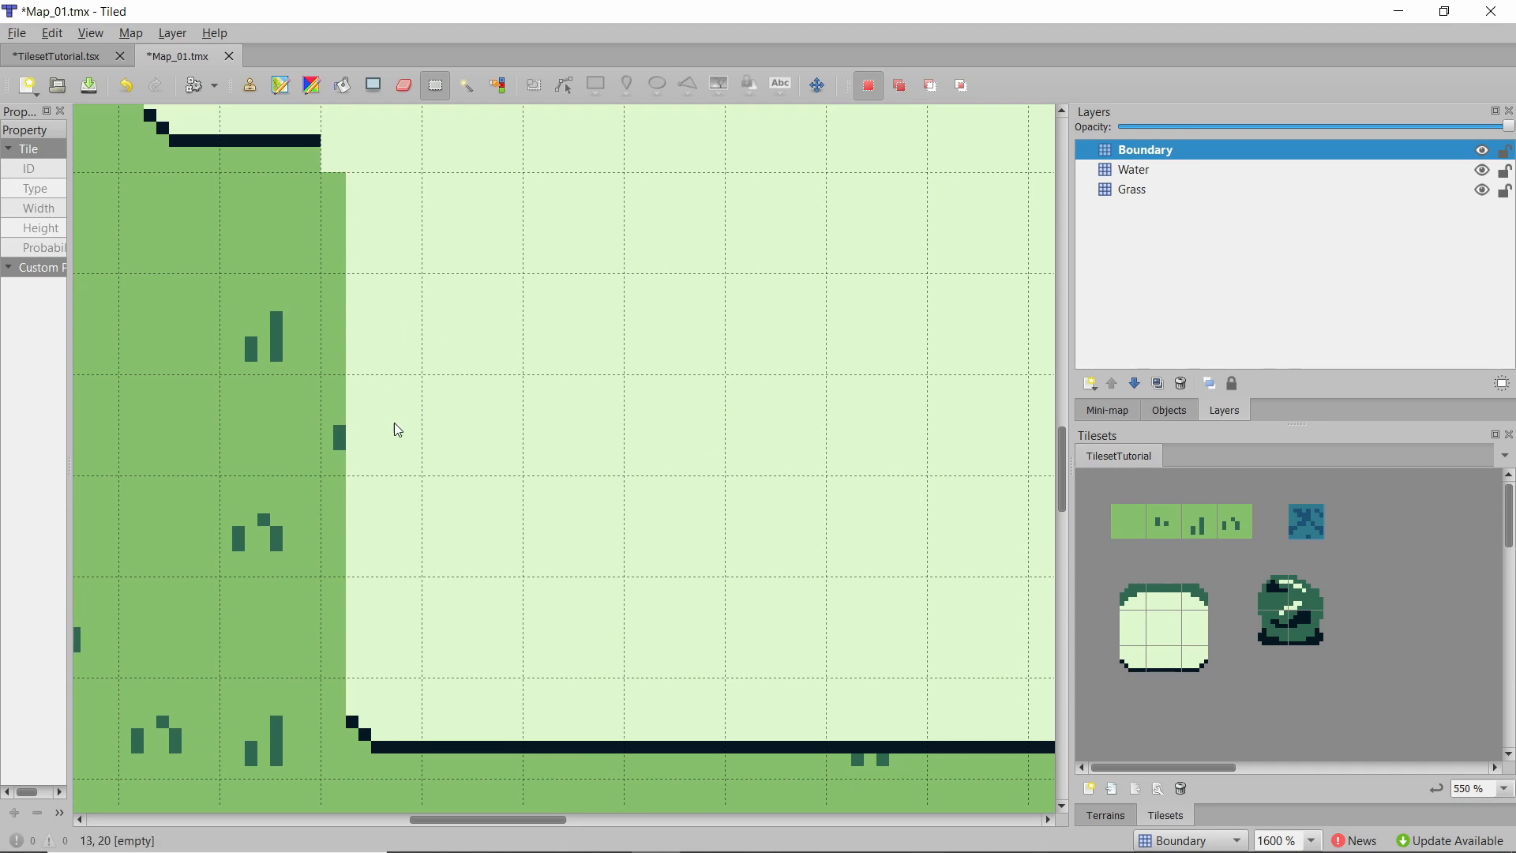
pyautogui.keyDown('ctrl'); pyautogui.scroll(2, 328, 438); pyautogui.keyUp('ctrl')
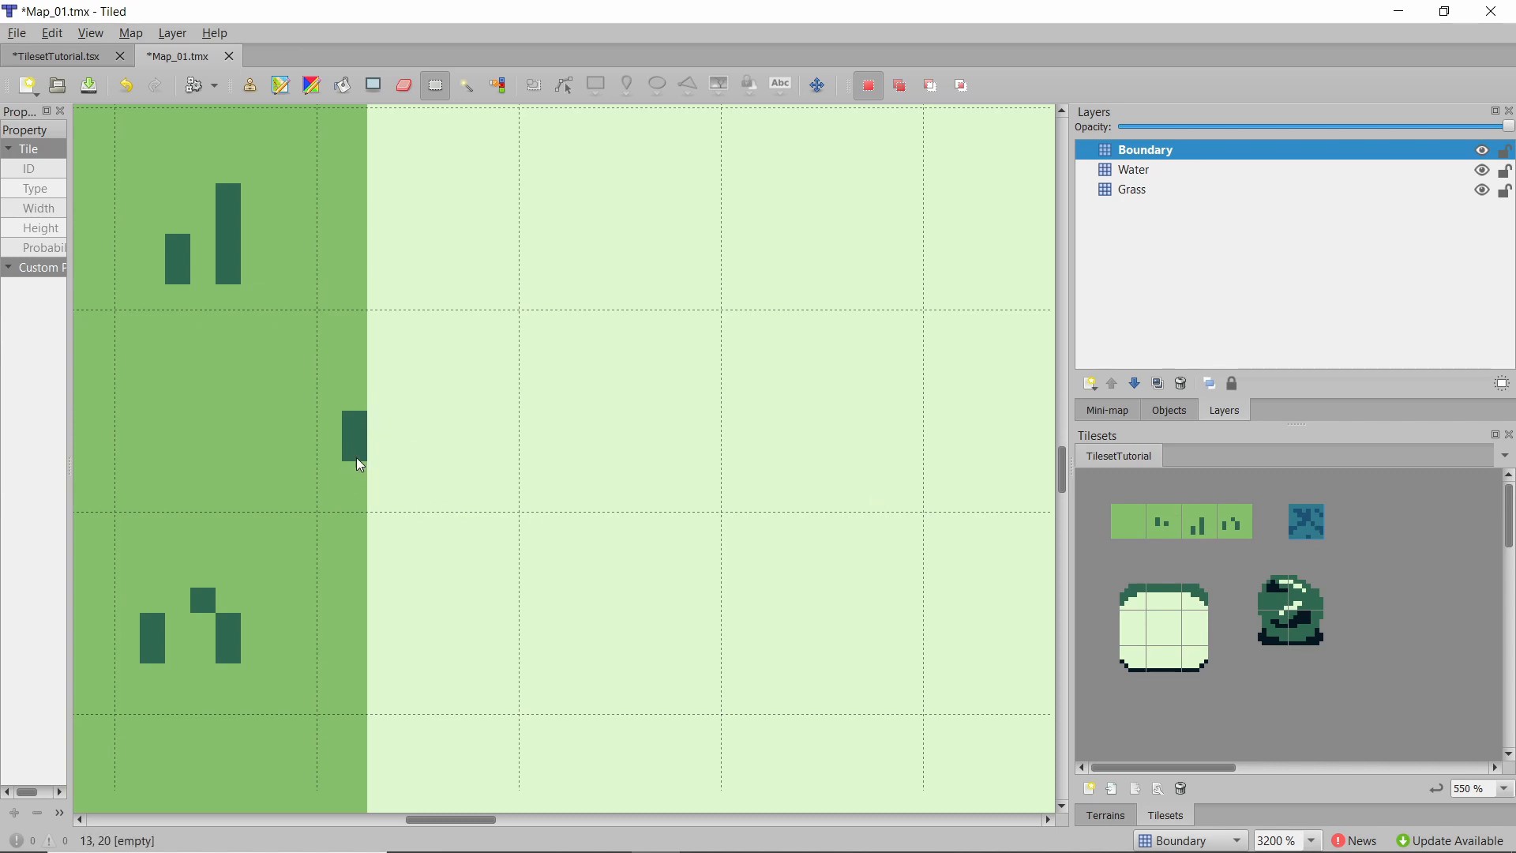
pyautogui.keyDown('ctrl'); pyautogui.scroll(-3, 361, 438); pyautogui.keyUp('ctrl')
pyautogui.scroll(-2, 553, 490)
pyautogui.keyDown('ctrl'); pyautogui.scroll(3, 759, 542); pyautogui.keyUp('ctrl')
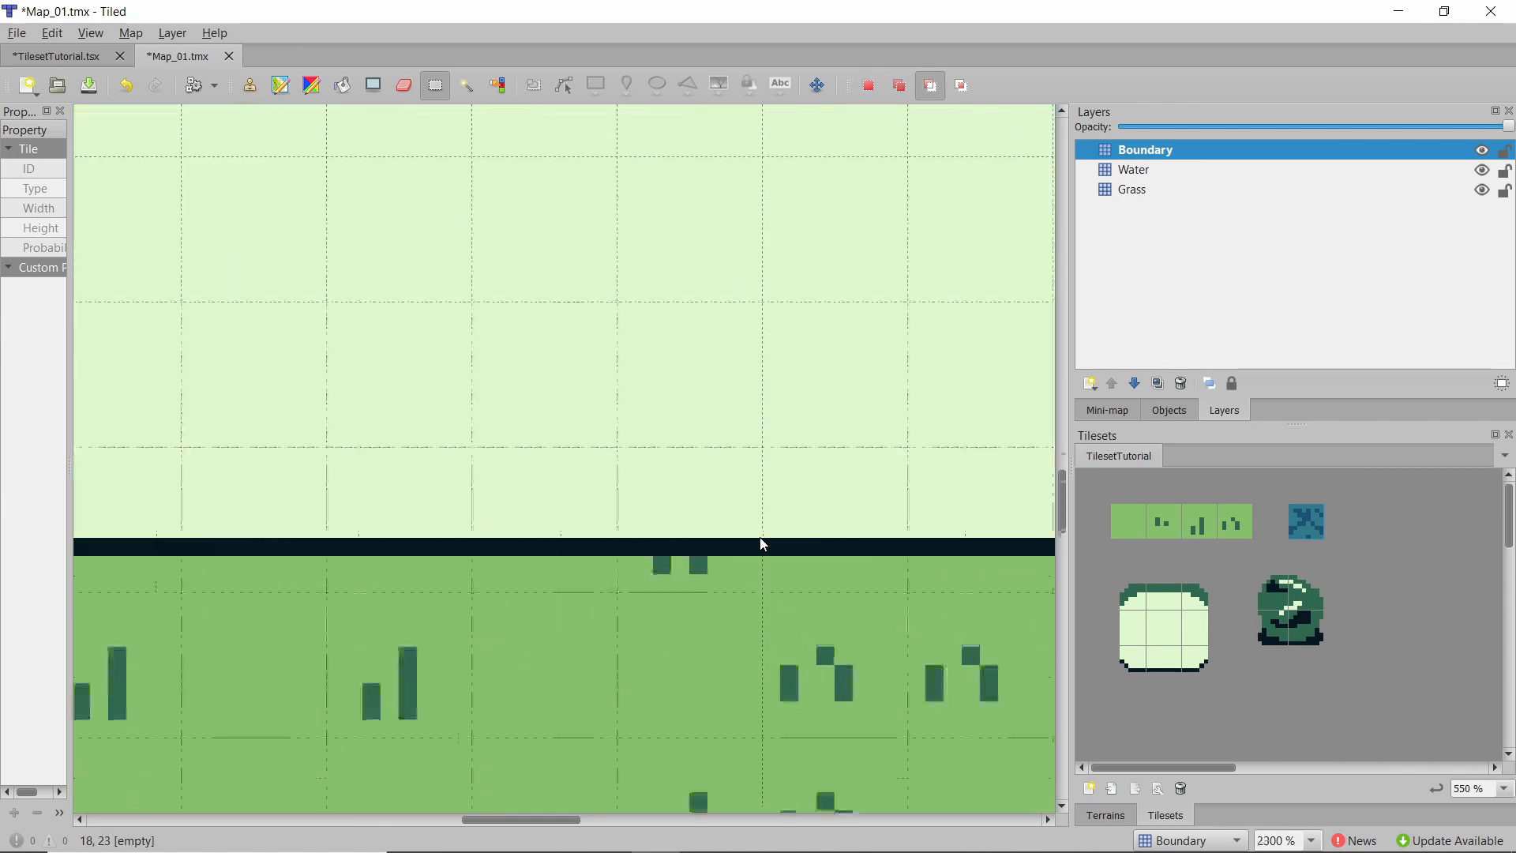
pyautogui.keyDown('ctrl'); pyautogui.scroll(-3, 505, 561); pyautogui.keyUp('ctrl')
pyautogui.keyDown('ctrl'); pyautogui.scroll(-3, 955, 396); pyautogui.keyUp('ctrl')
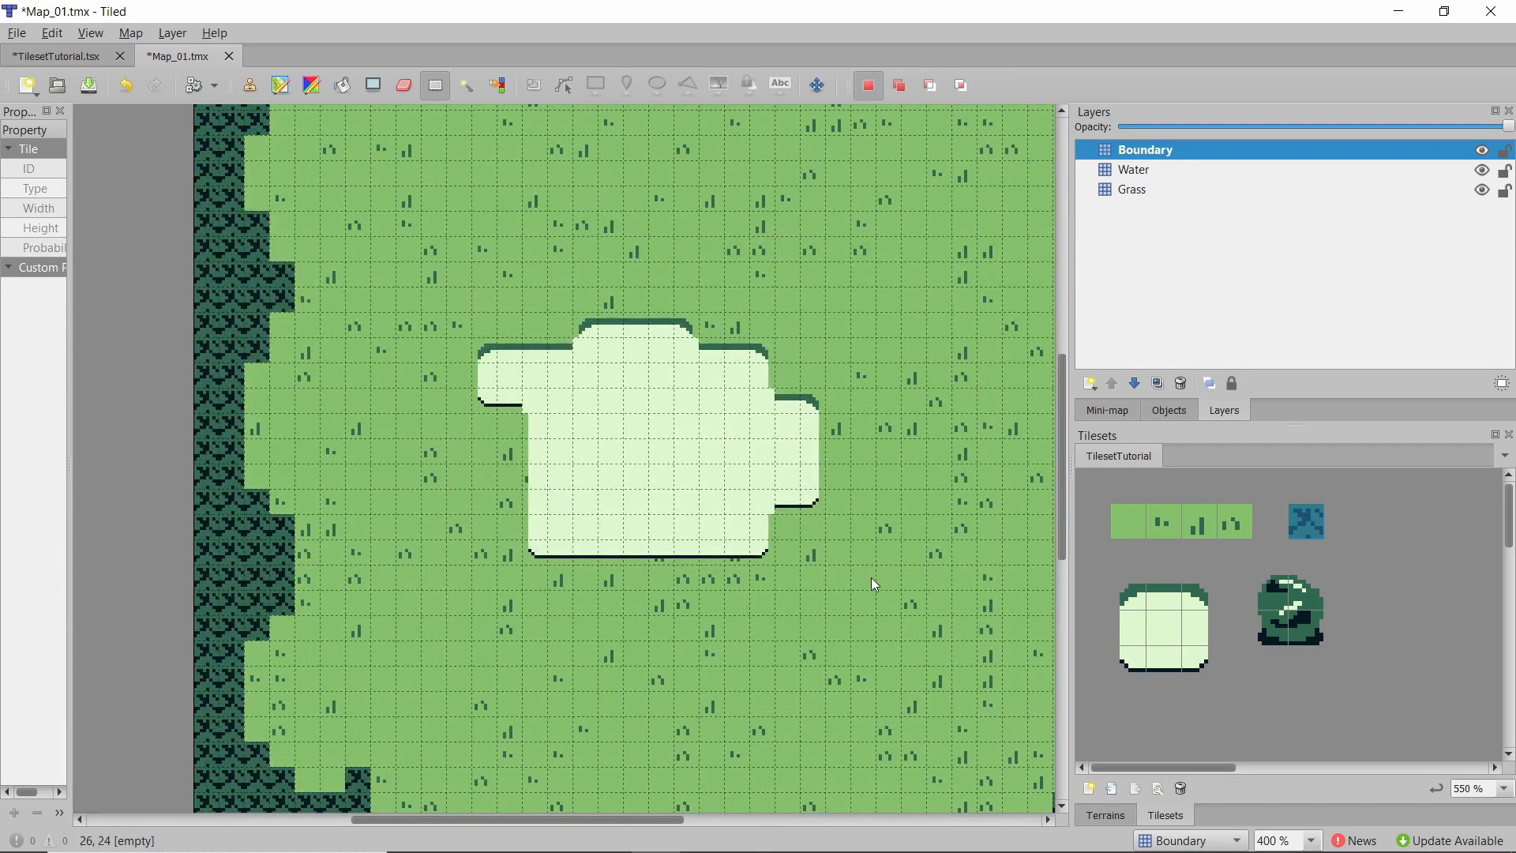
pyautogui.scroll(3, 675, 416)
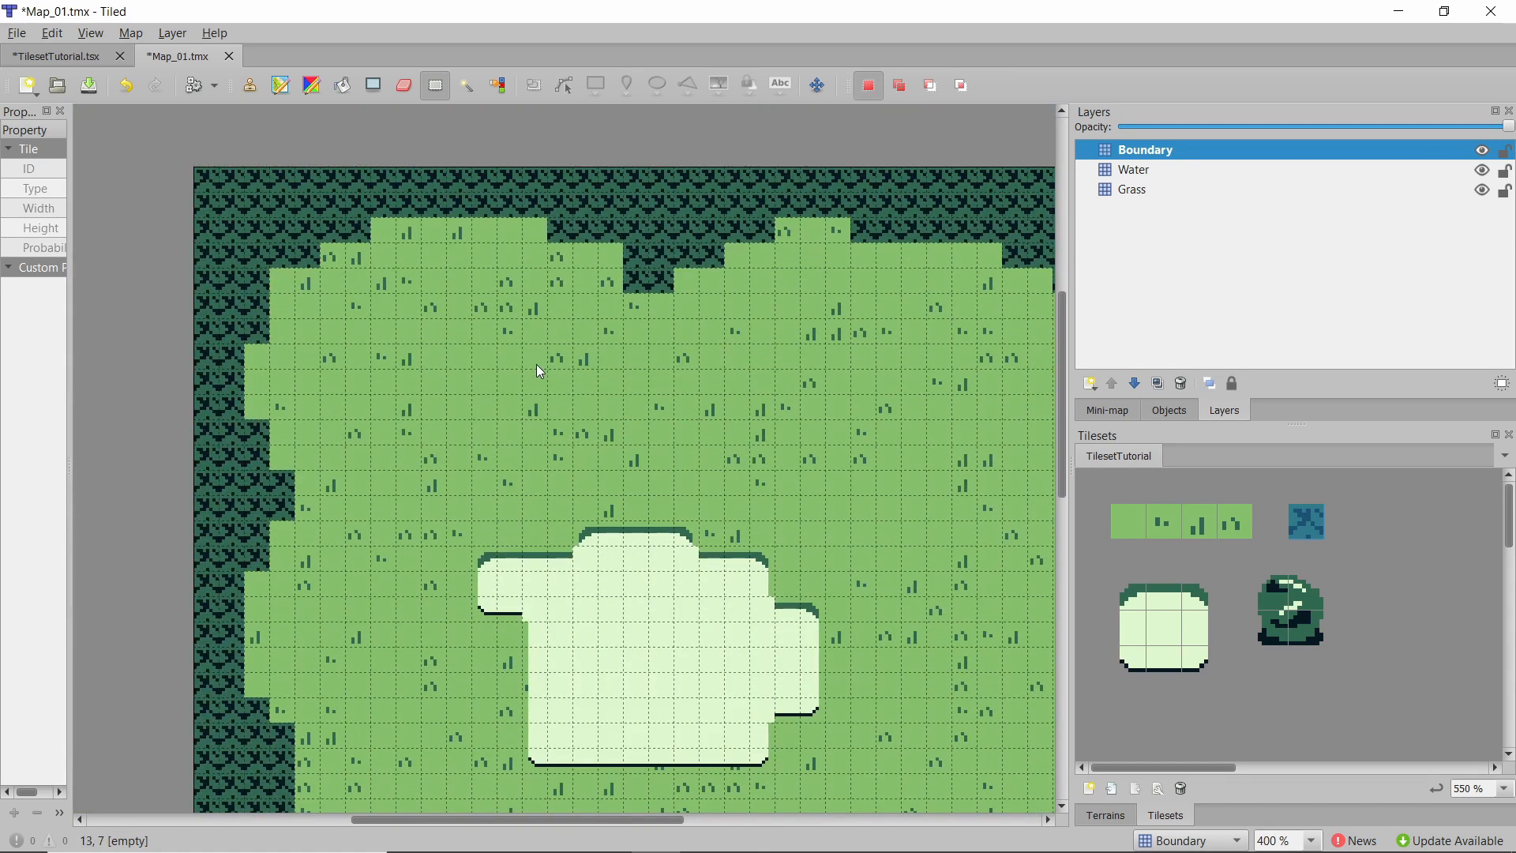
pyautogui.keyDown('ctrl'); pyautogui.scroll(-1, 500, 396); pyautogui.keyUp('ctrl')
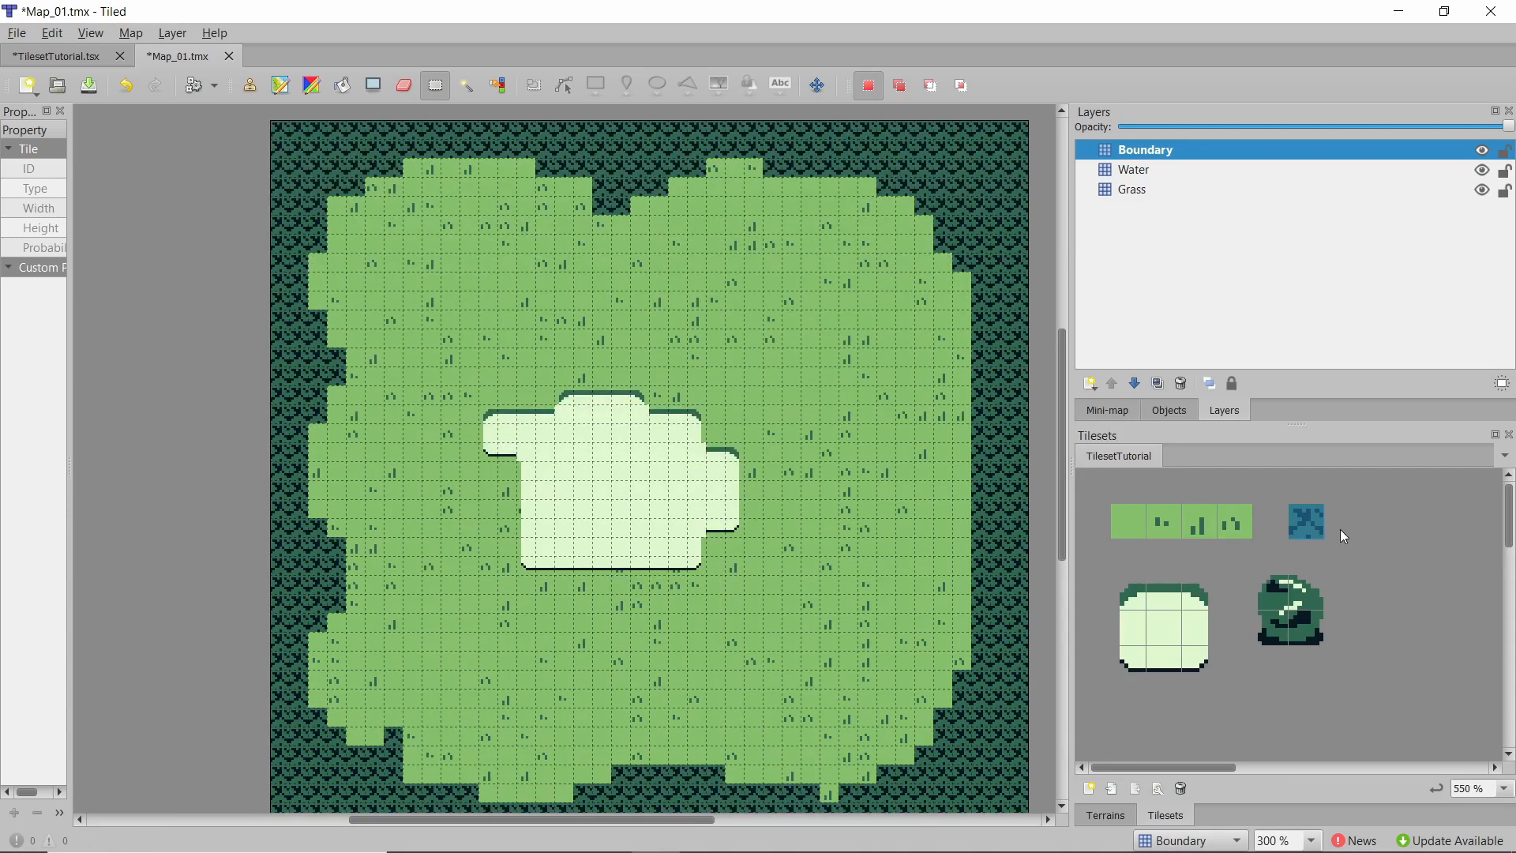
# Erase bush tiles on the Boundary layer to open a path through the right edge of the map.
pyautogui.click(1315, 523)
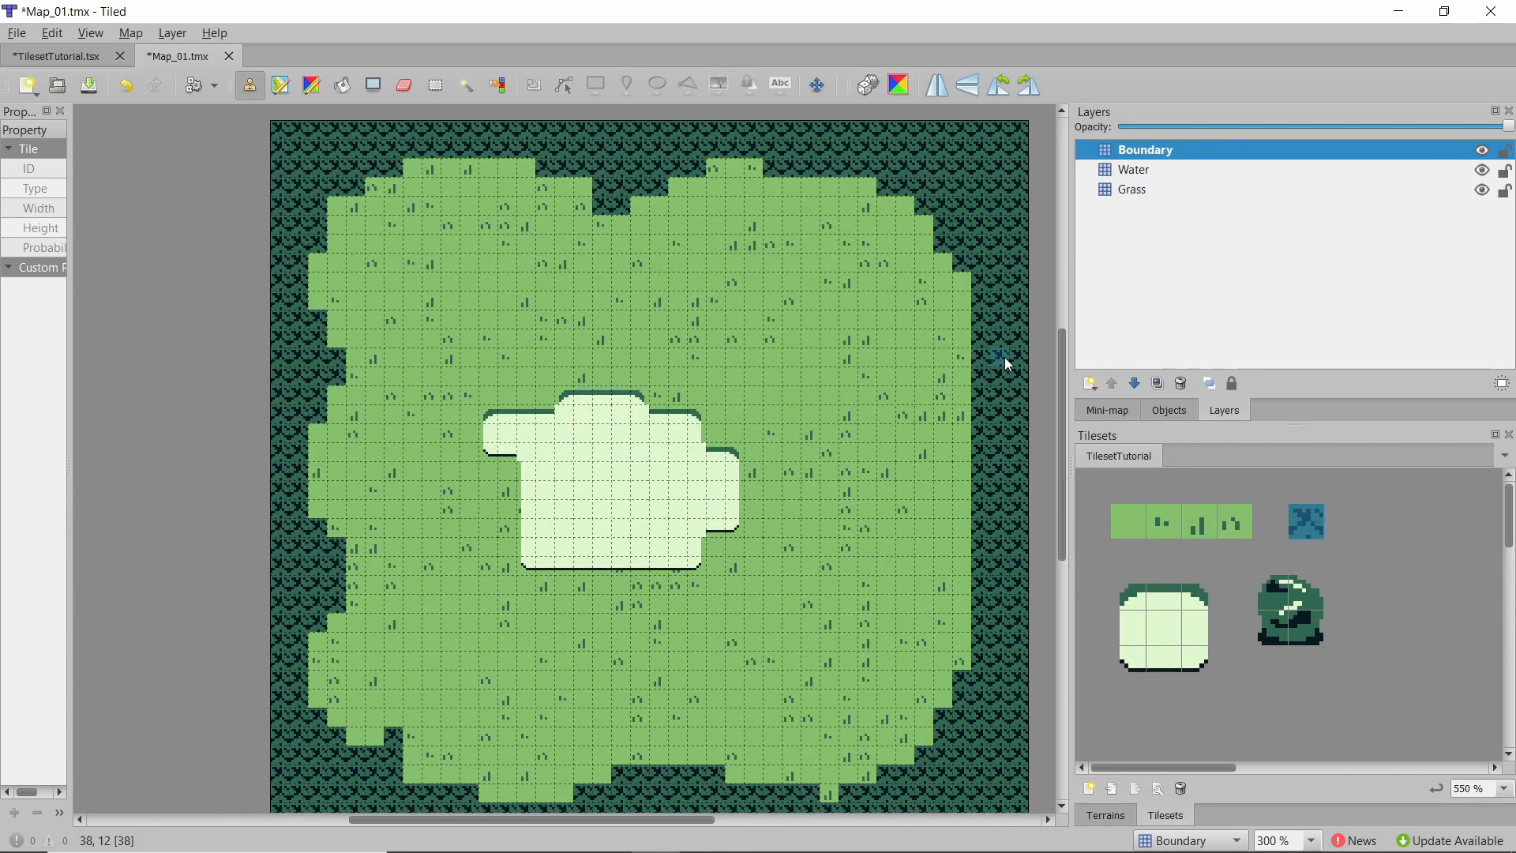
pyautogui.moveTo(954, 398)
pyautogui.mouseDown()
pyautogui.moveTo(964, 620)
pyautogui.moveTo(975, 418)
pyautogui.mouseUp()
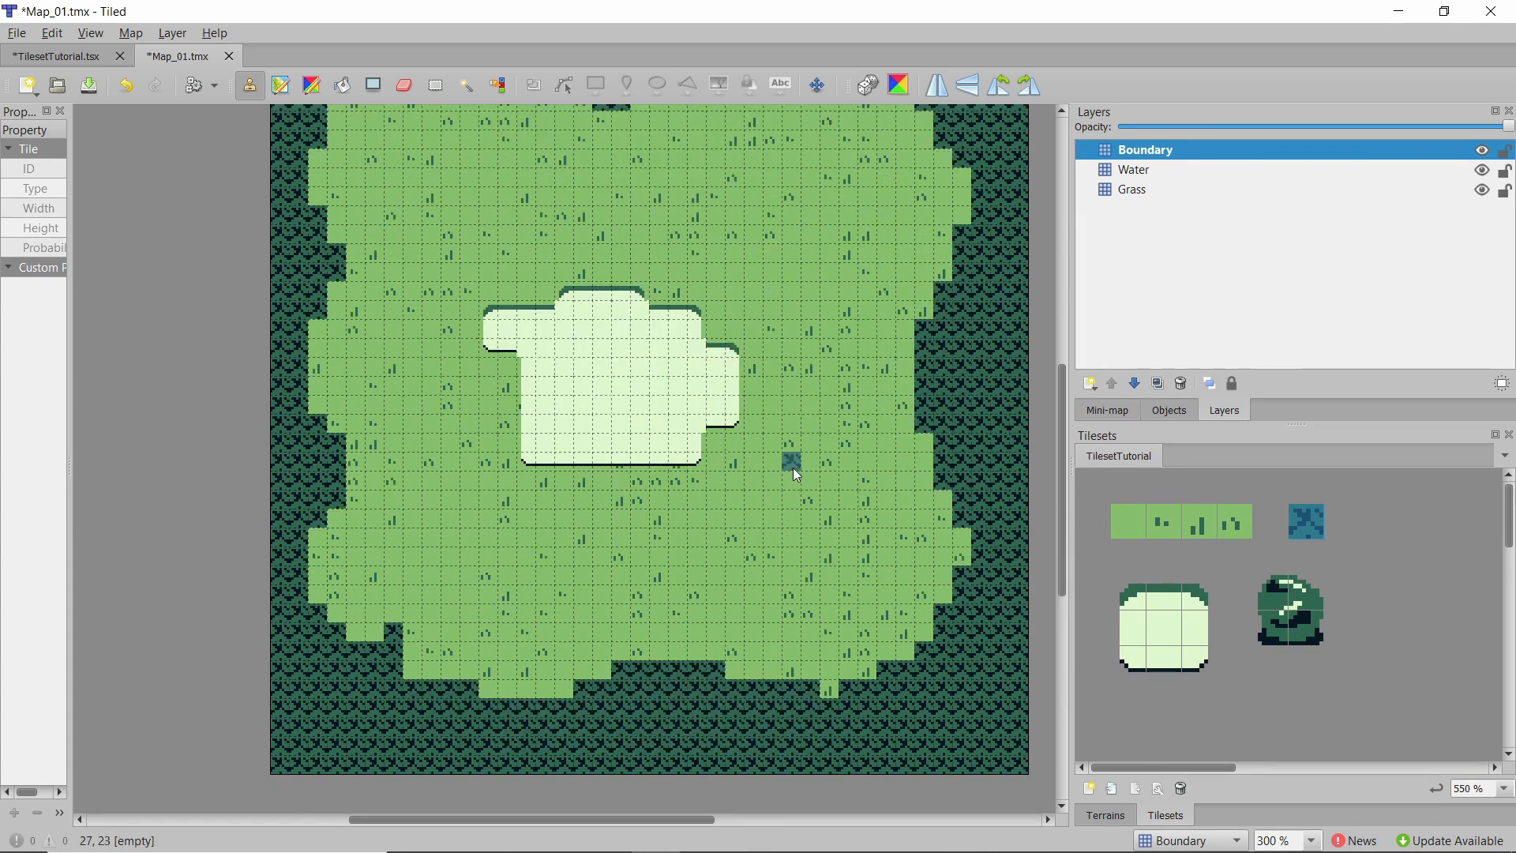
pyautogui.click(344, 86)
pyautogui.click(419, 90)
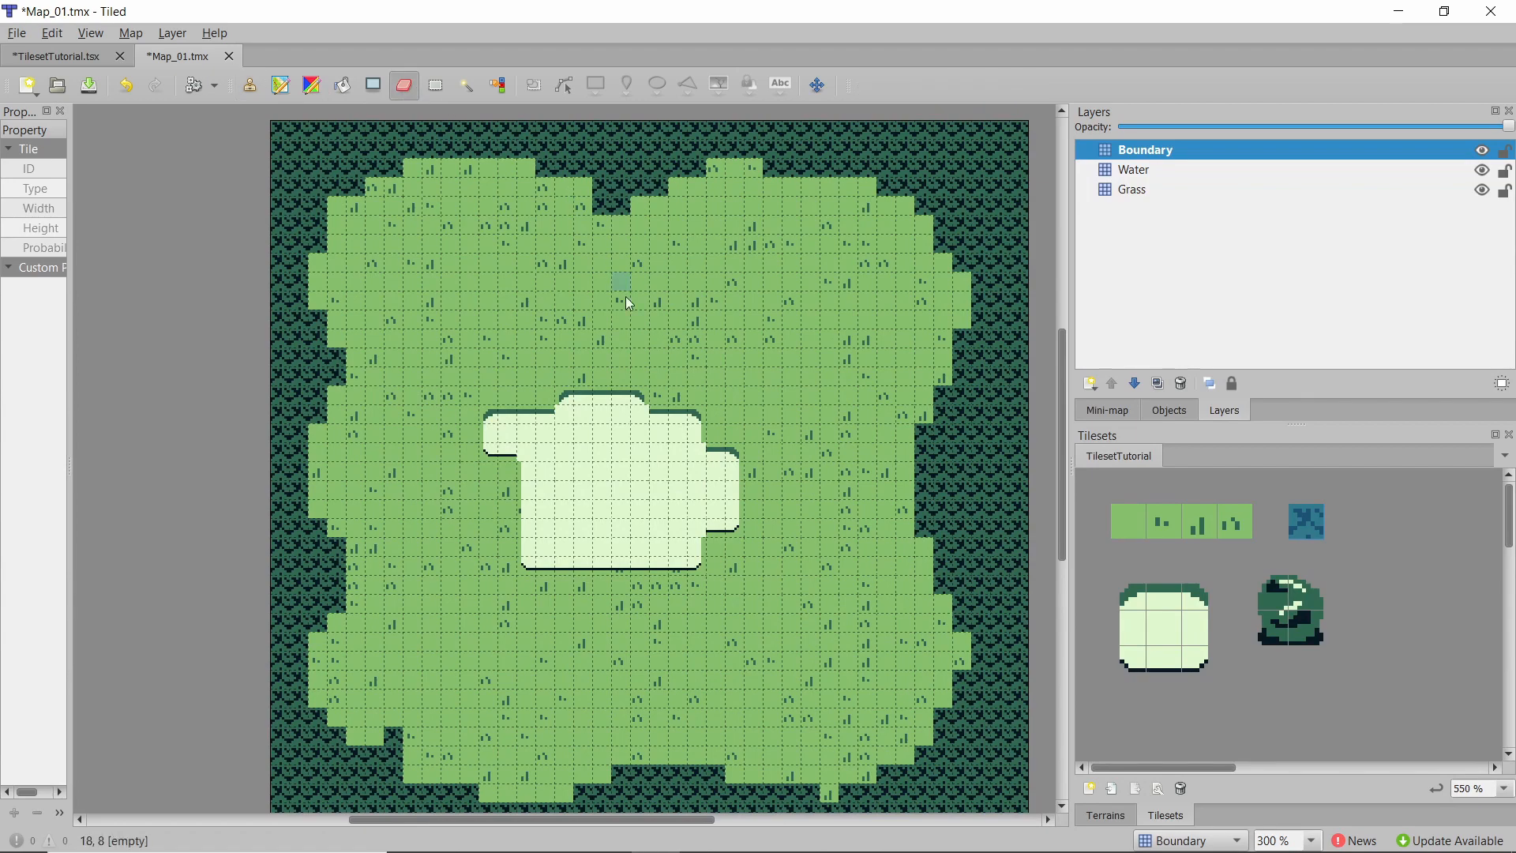
pyautogui.keyDown('ctrl'); pyautogui.scroll(-2, 774, 336); pyautogui.keyUp('ctrl')
pyautogui.keyDown('ctrl'); pyautogui.scroll(2, 823, 324); pyautogui.keyUp('ctrl')
pyautogui.keyDown('ctrl'); pyautogui.scroll(2, 826, 330); pyautogui.keyUp('ctrl')
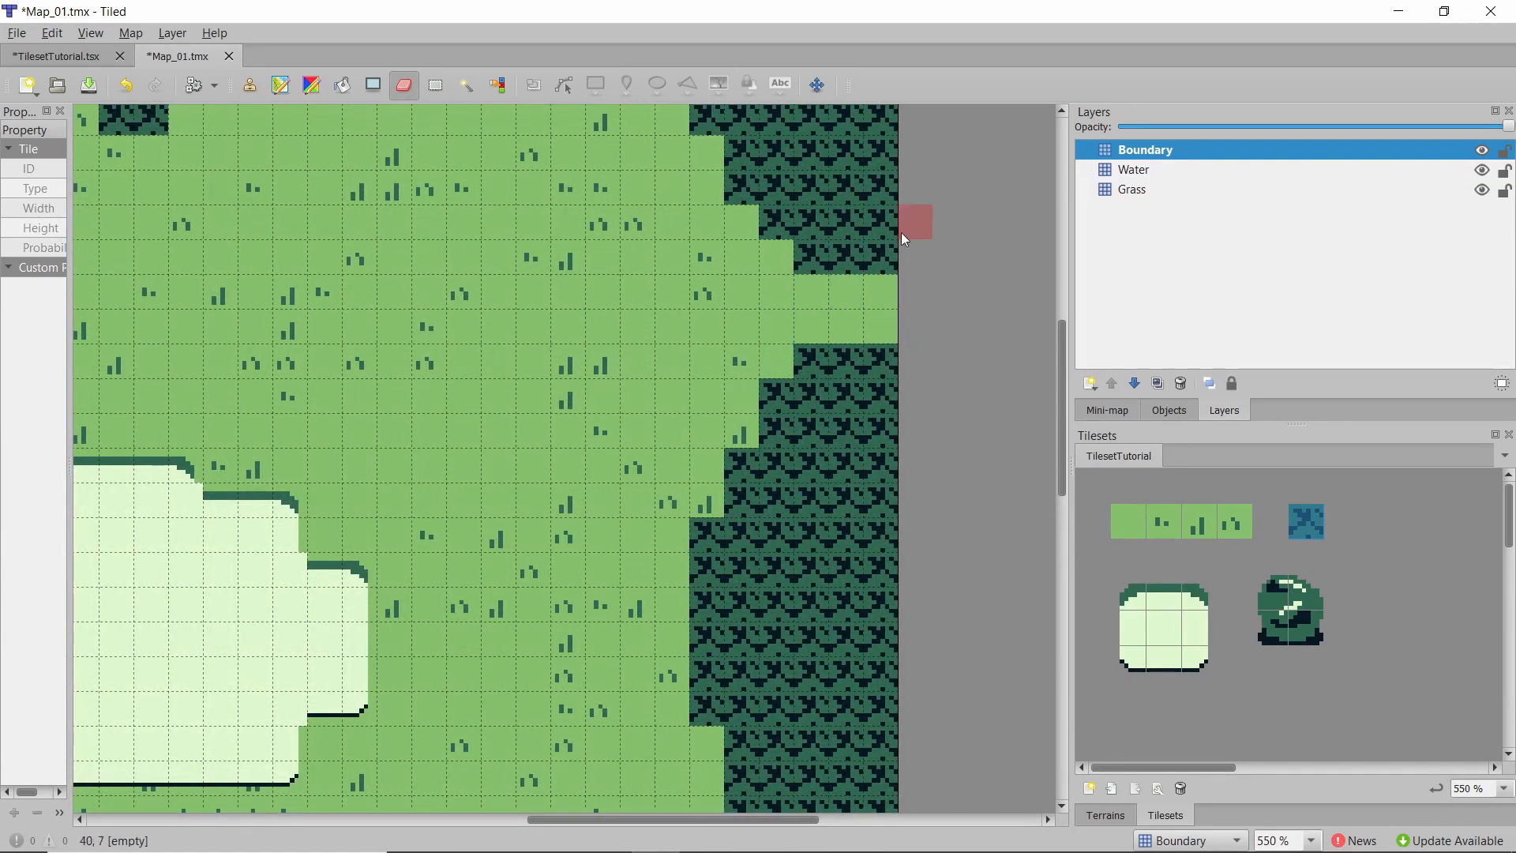
pyautogui.keyDown('ctrl'); pyautogui.scroll(-4, 905, 235); pyautogui.keyUp('ctrl')
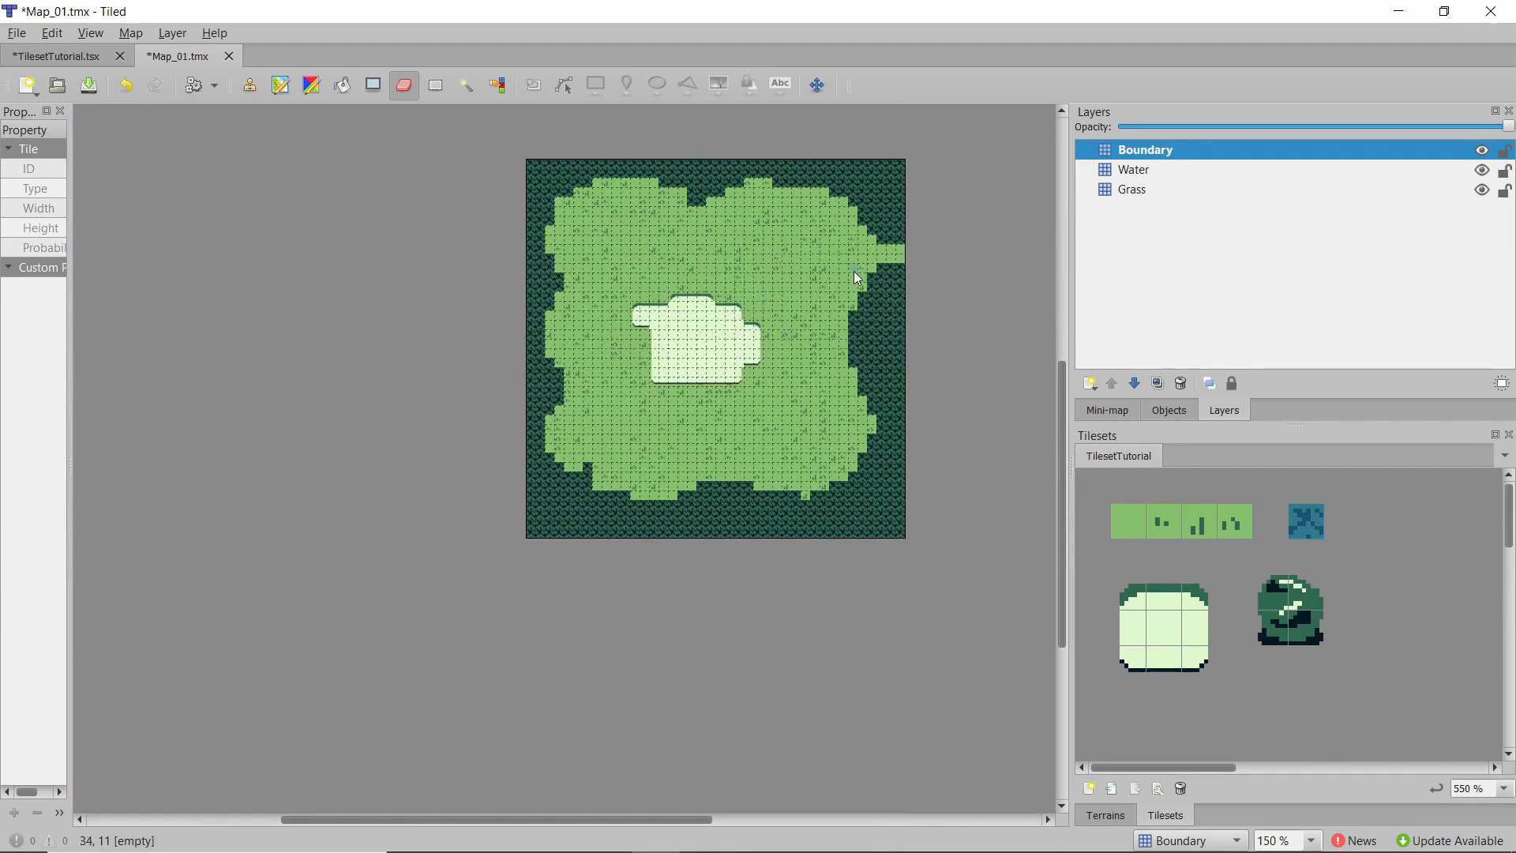
# Save the map file.
pyautogui.keyDown('ctrl'); pyautogui.scroll(2, 827, 277); pyautogui.keyUp('ctrl')
pyautogui.keyDown('ctrl'); pyautogui.scroll(-1, 794, 275); pyautogui.keyUp('ctrl')
pyautogui.scroll(1, 474, 269)
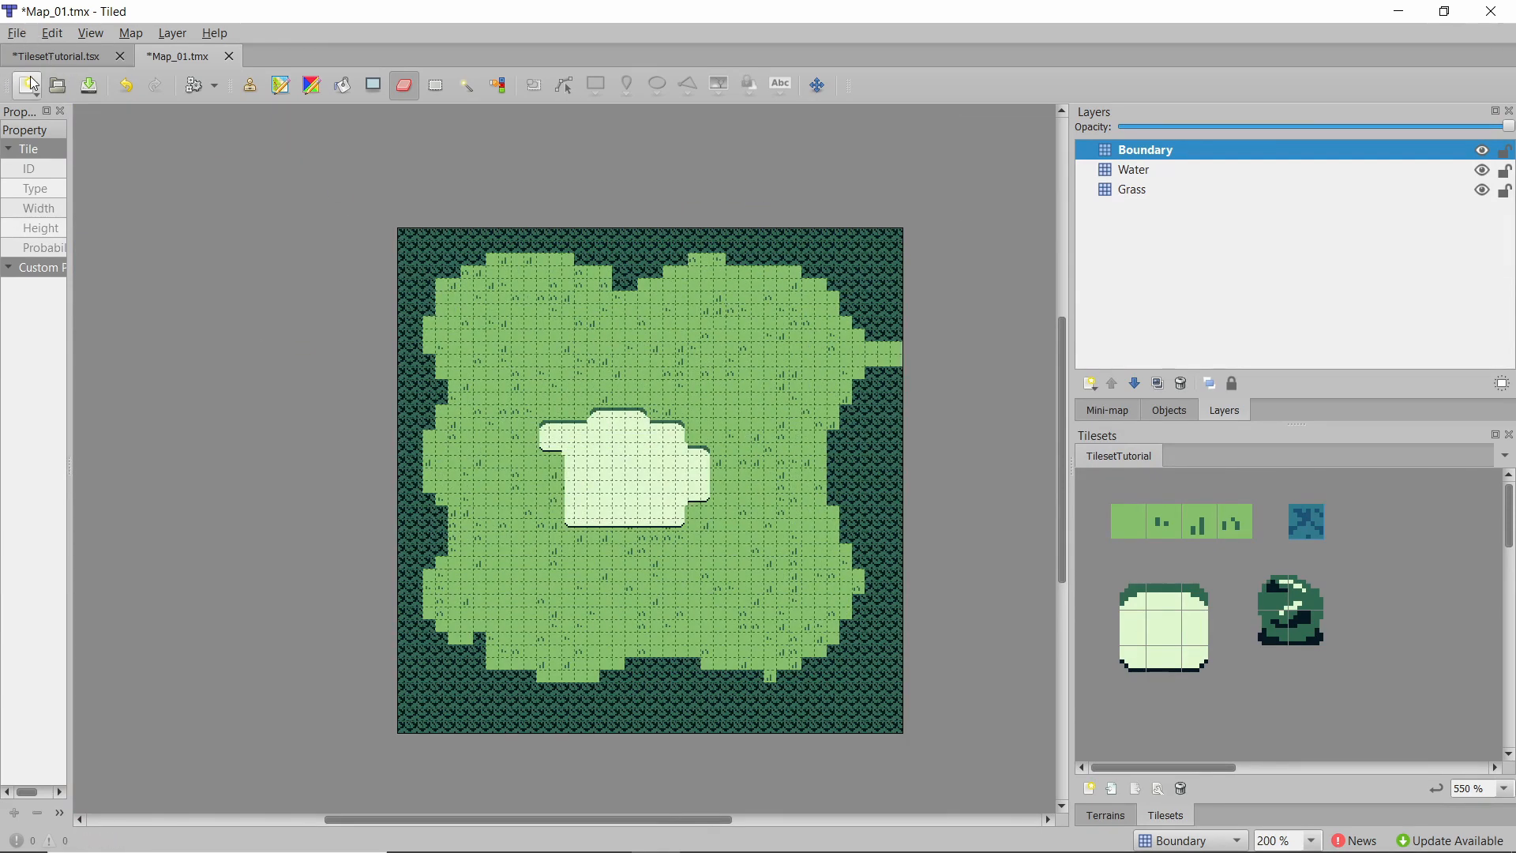
pyautogui.click(28, 33)
pyautogui.click(43, 124)
# Export the map as an image named Map_01.png into the project's assets/backgrounds folder.
pyautogui.click(9, 35)
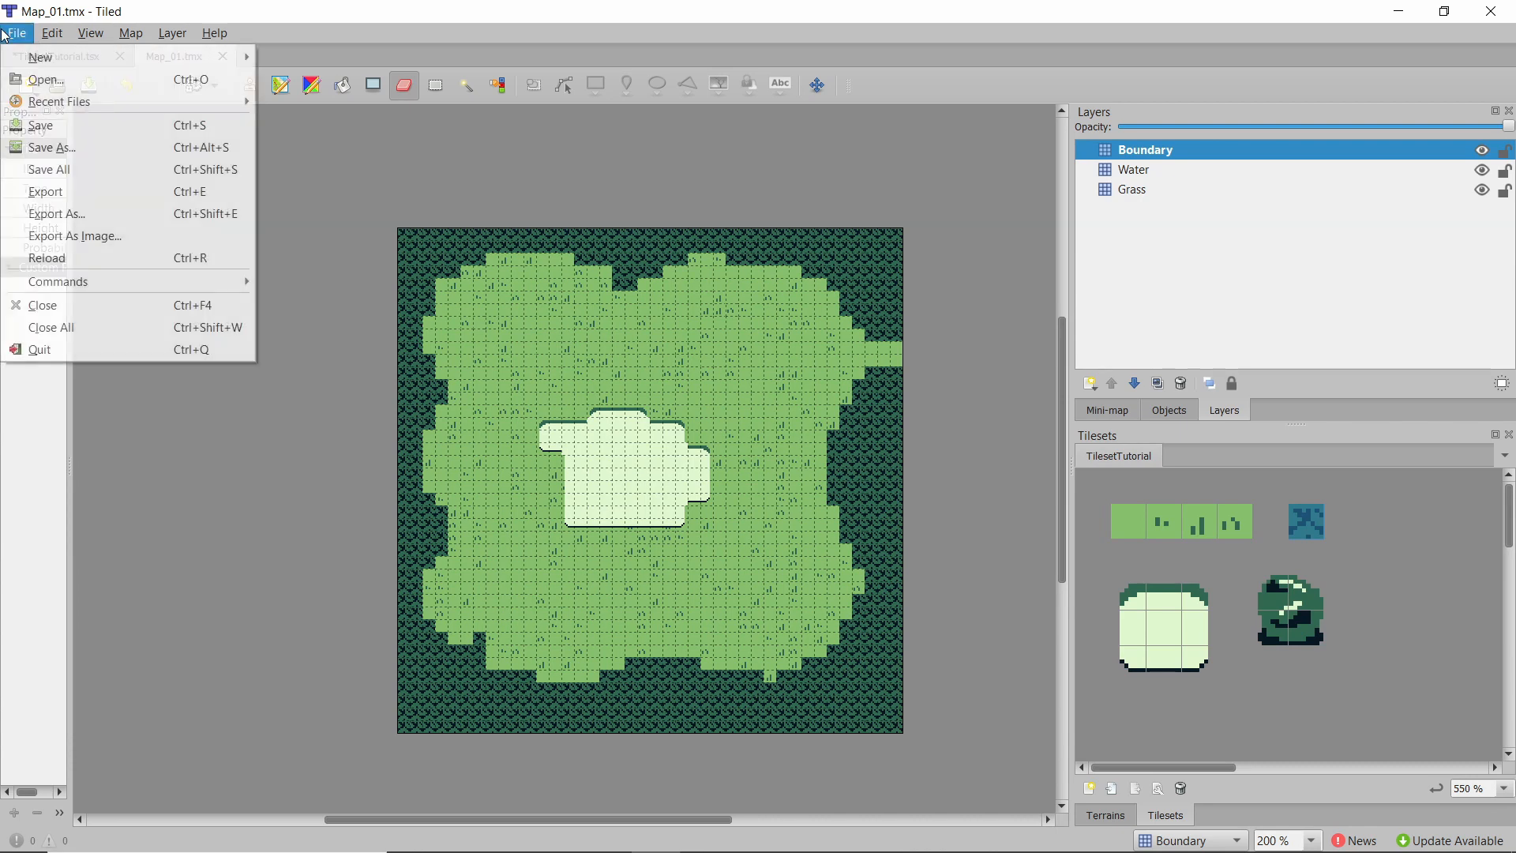
pyautogui.click(98, 236)
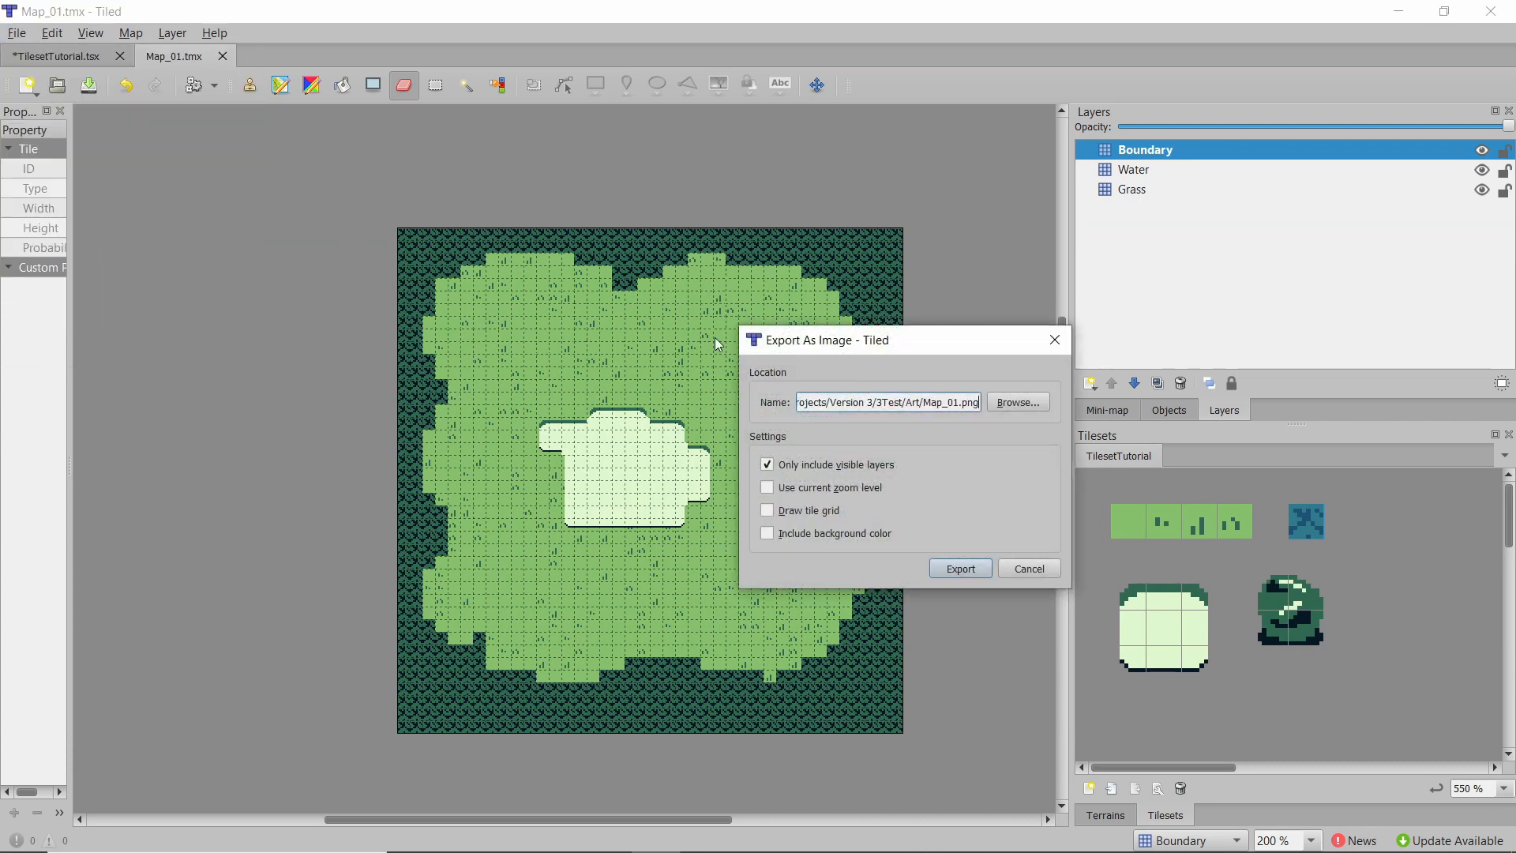
pyautogui.click(992, 402)
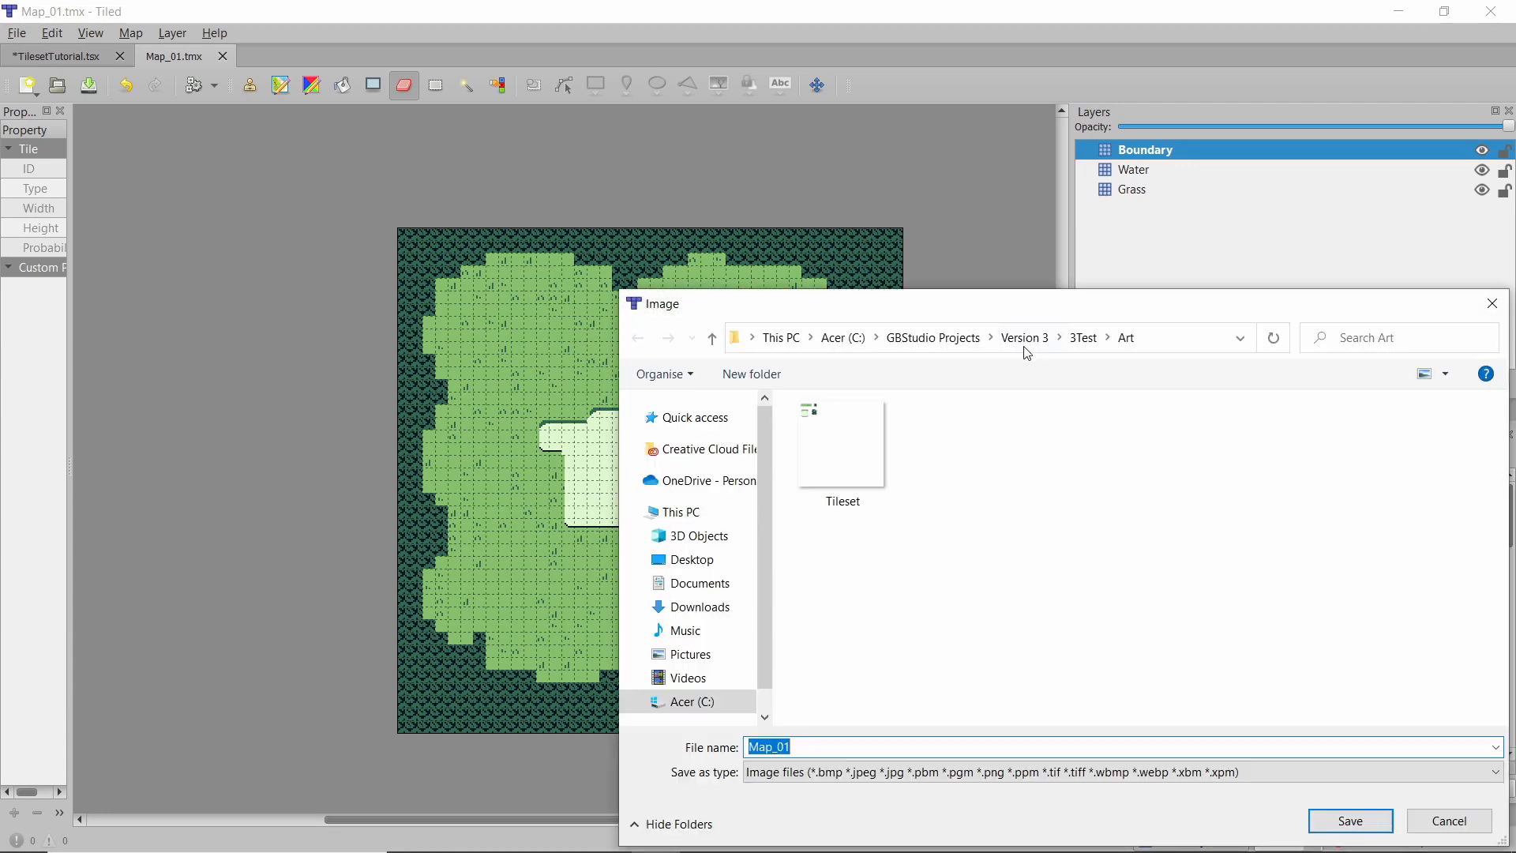
pyautogui.moveTo(1032, 323); pyautogui.dragTo(667, 203)
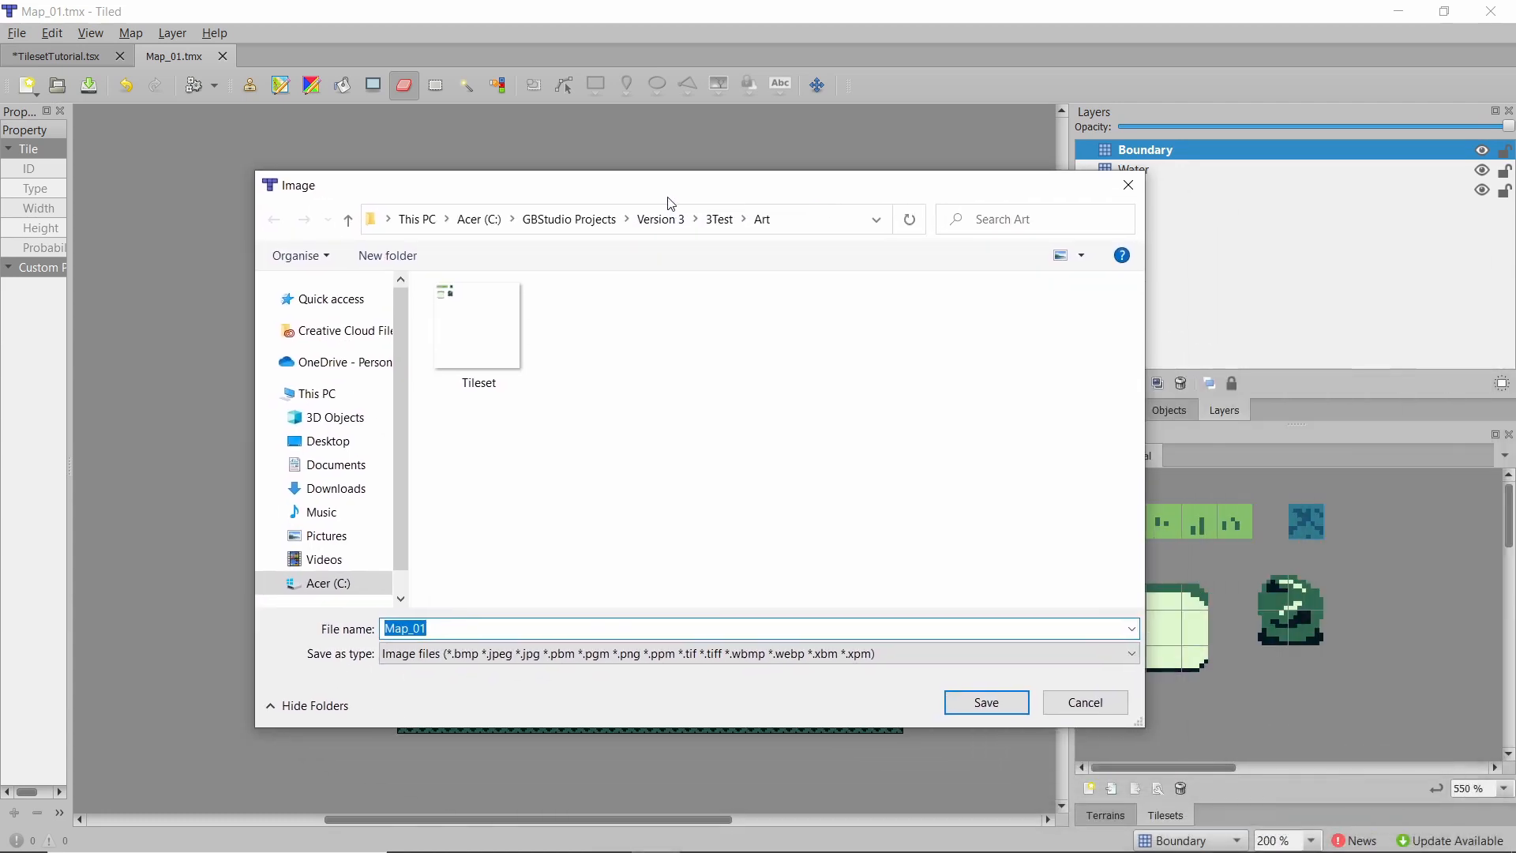
pyautogui.click(728, 224)
pyautogui.doubleClick(524, 336)
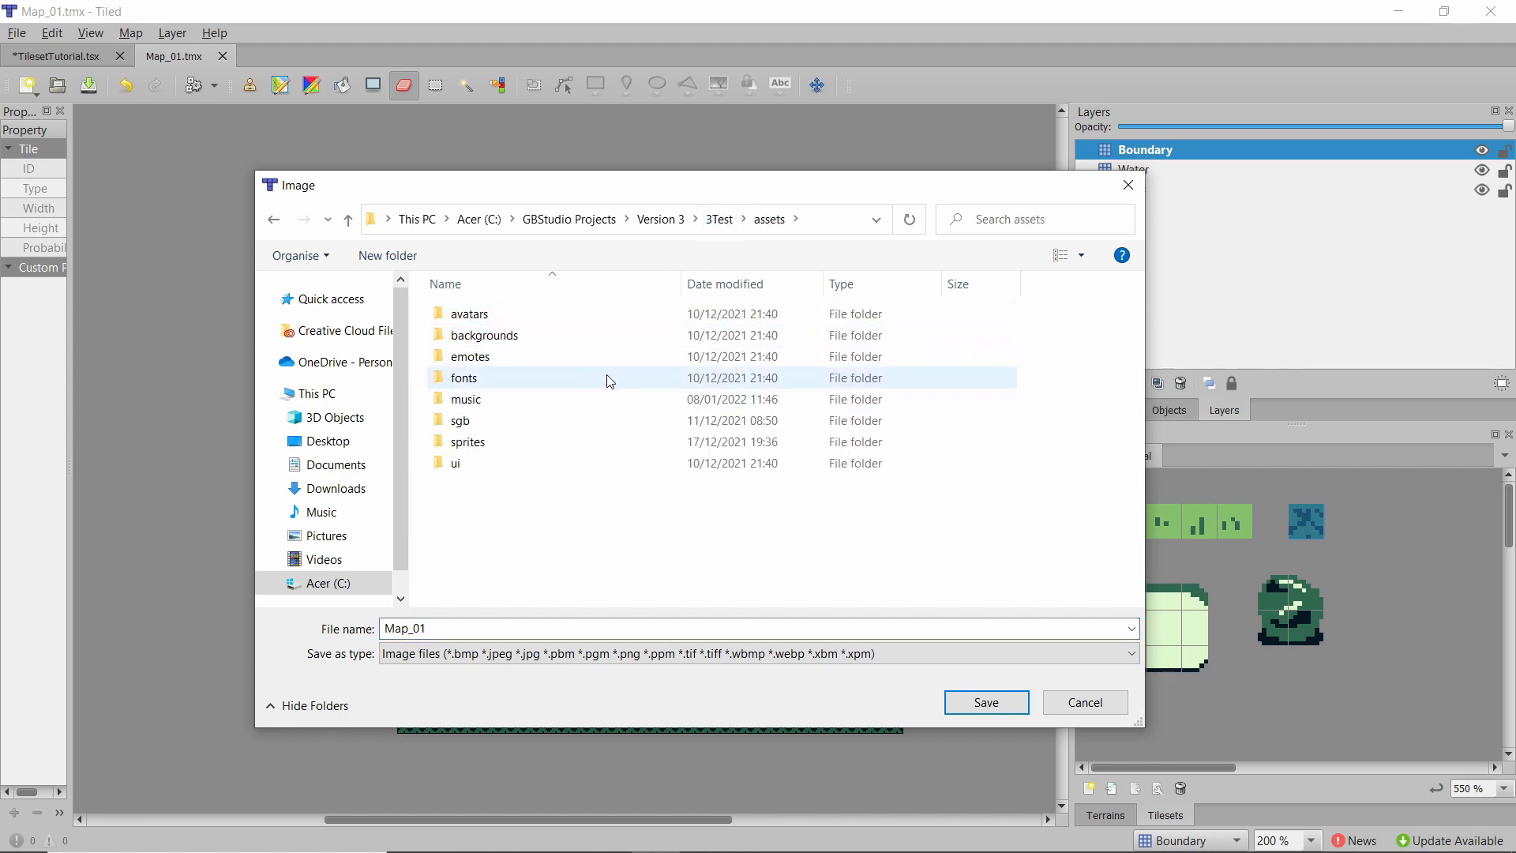
pyautogui.doubleClick(535, 336)
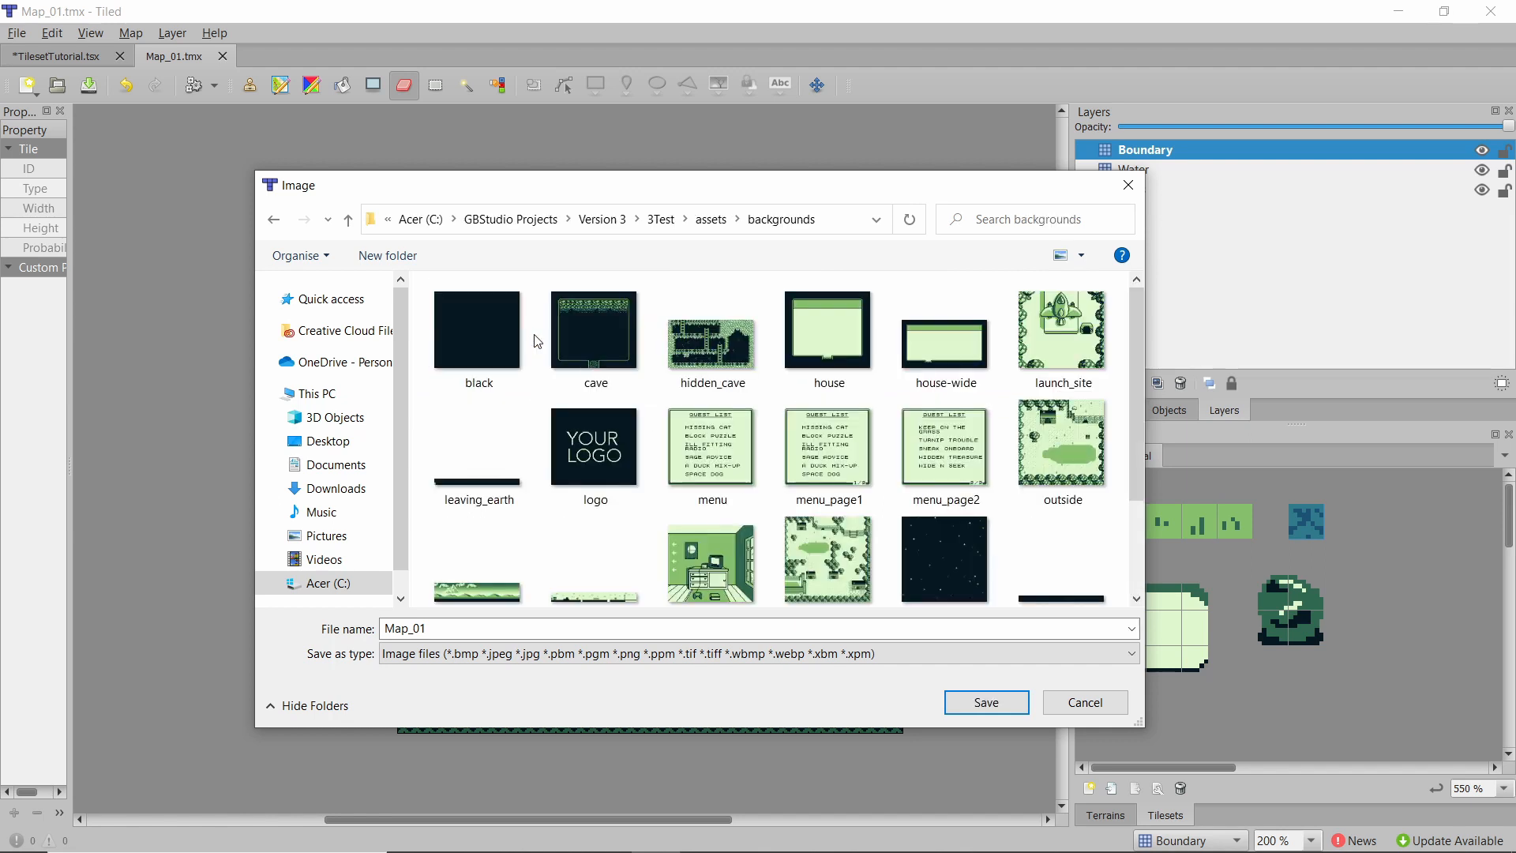
pyautogui.moveTo(1139, 353); pyautogui.dragTo(1130, 466)
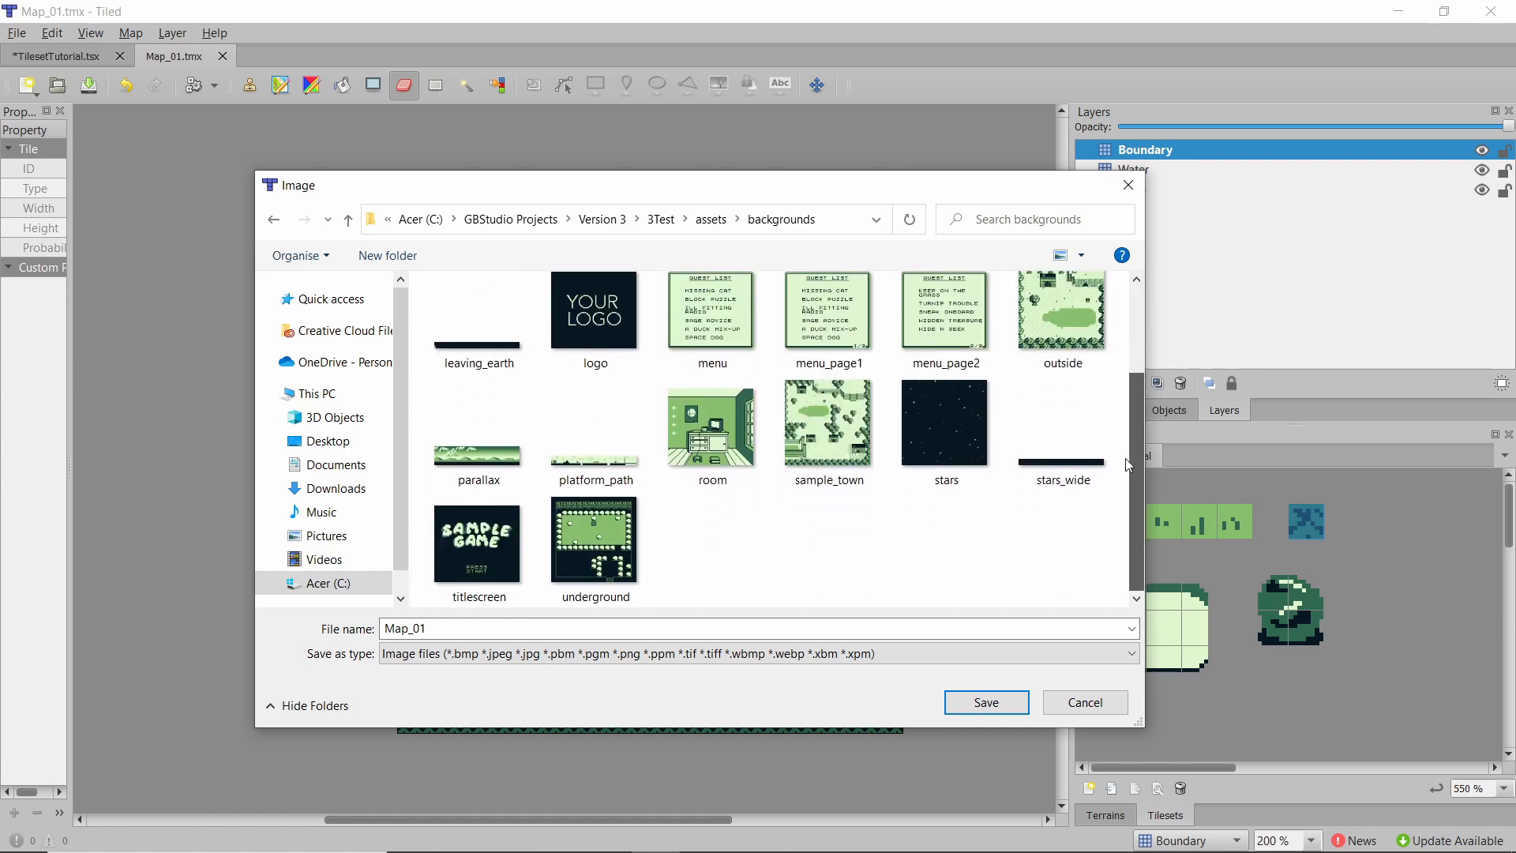
pyautogui.click(989, 701)
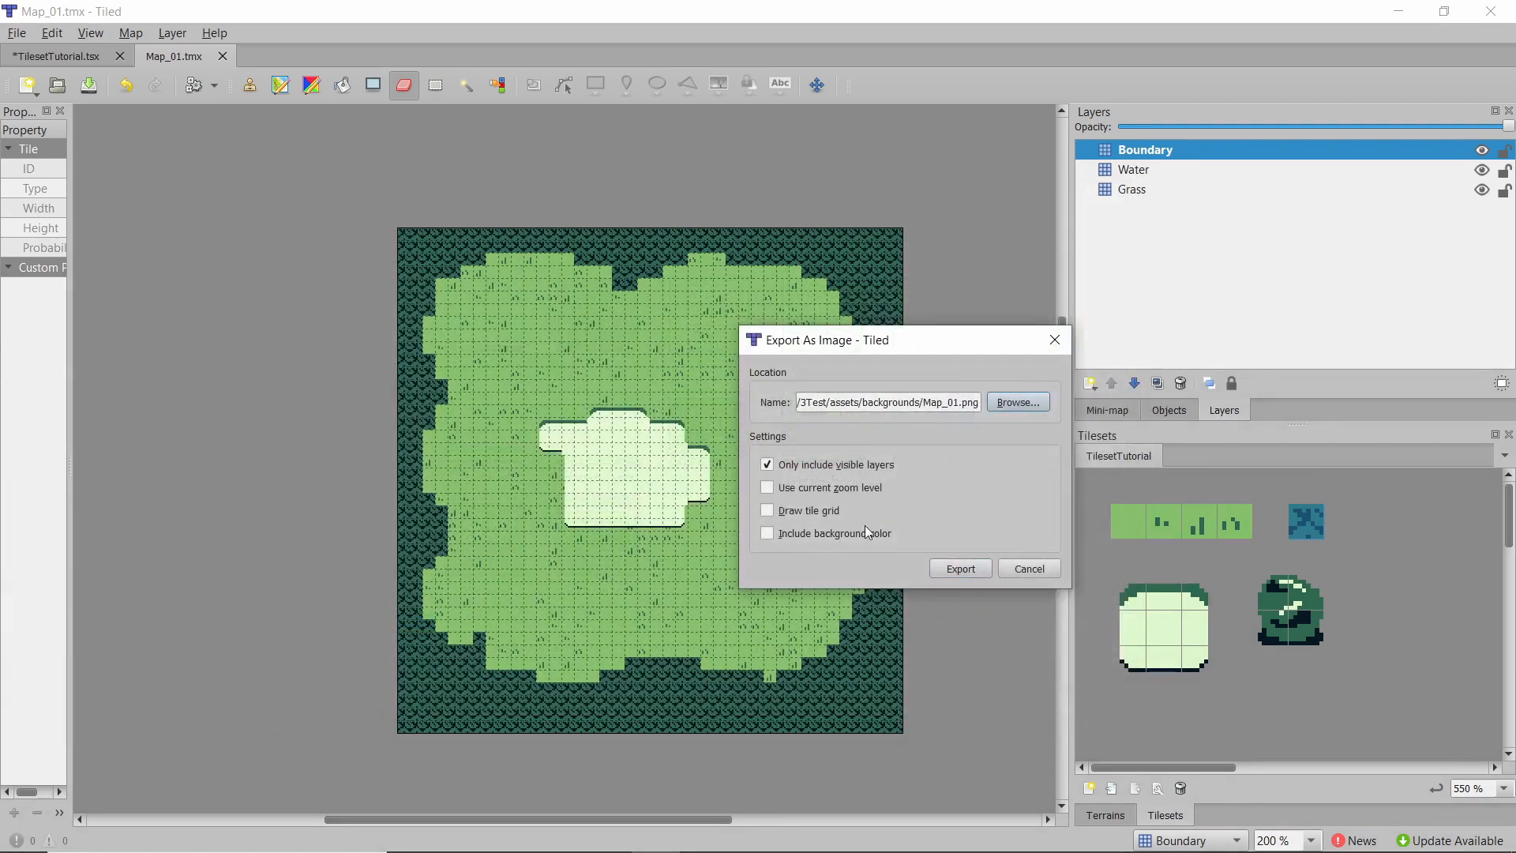
pyautogui.click(960, 570)
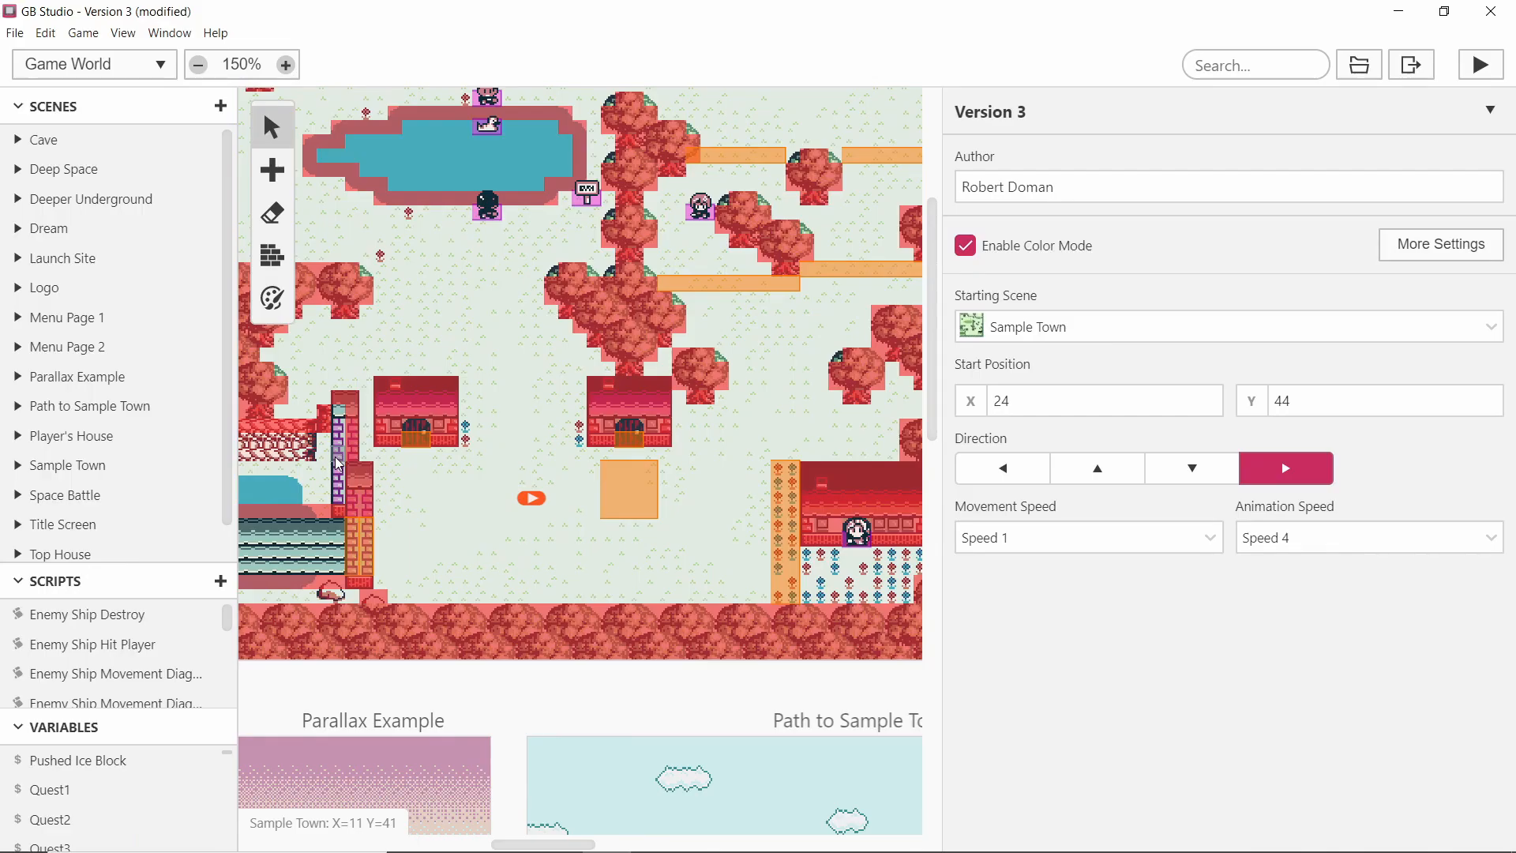
# Switch to GB Studio and add a new scene to the game world using Map_01 as its background.
pyautogui.keyDown('ctrl'); pyautogui.scroll(-5, 335, 460); pyautogui.keyUp('ctrl')
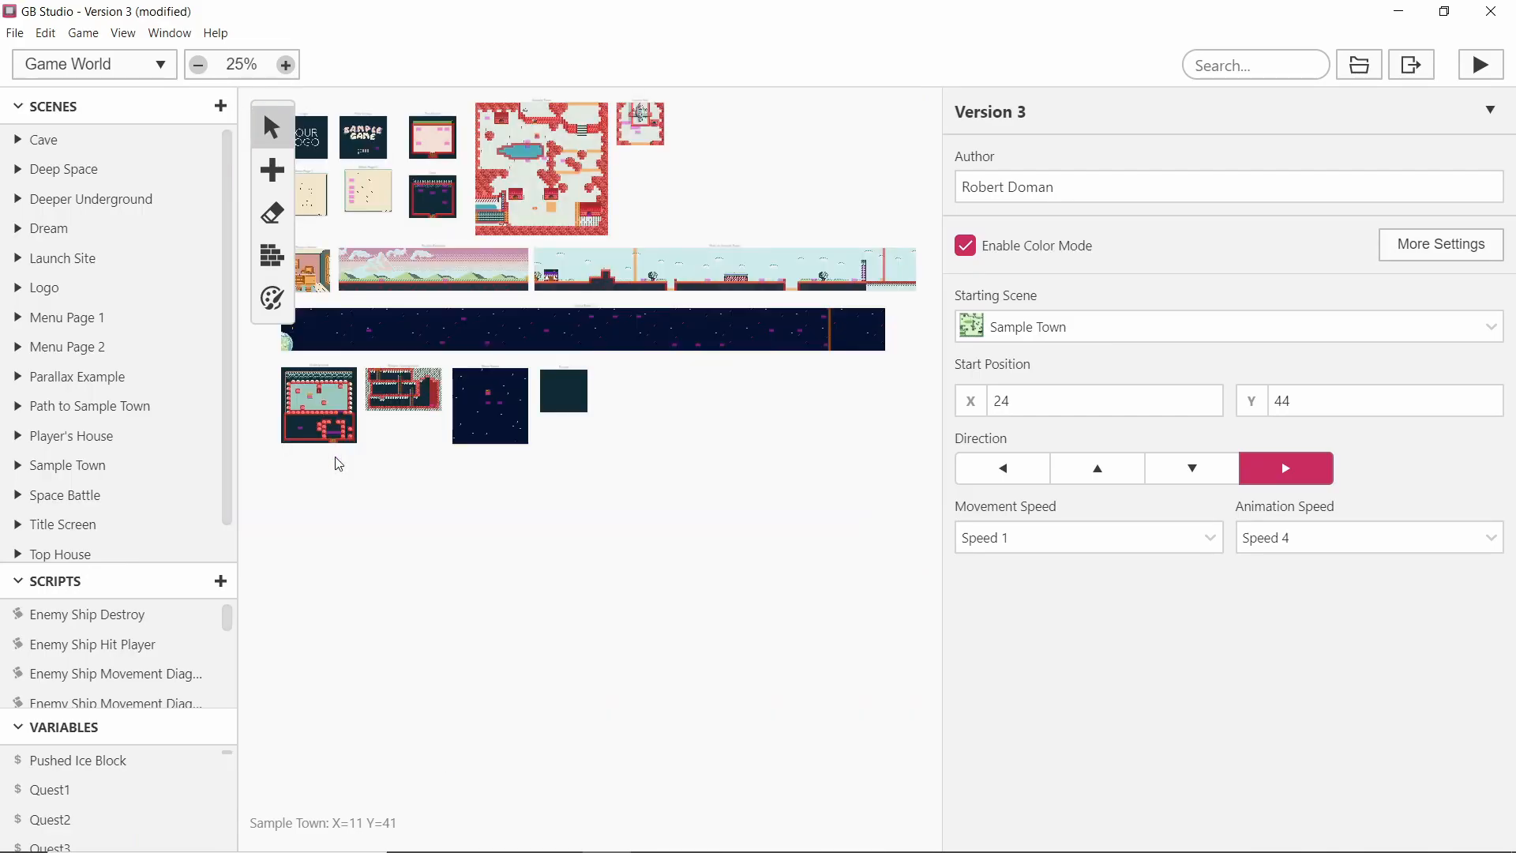
pyautogui.keyDown('ctrl'); pyautogui.scroll(5, 770, 146); pyautogui.keyUp('ctrl')
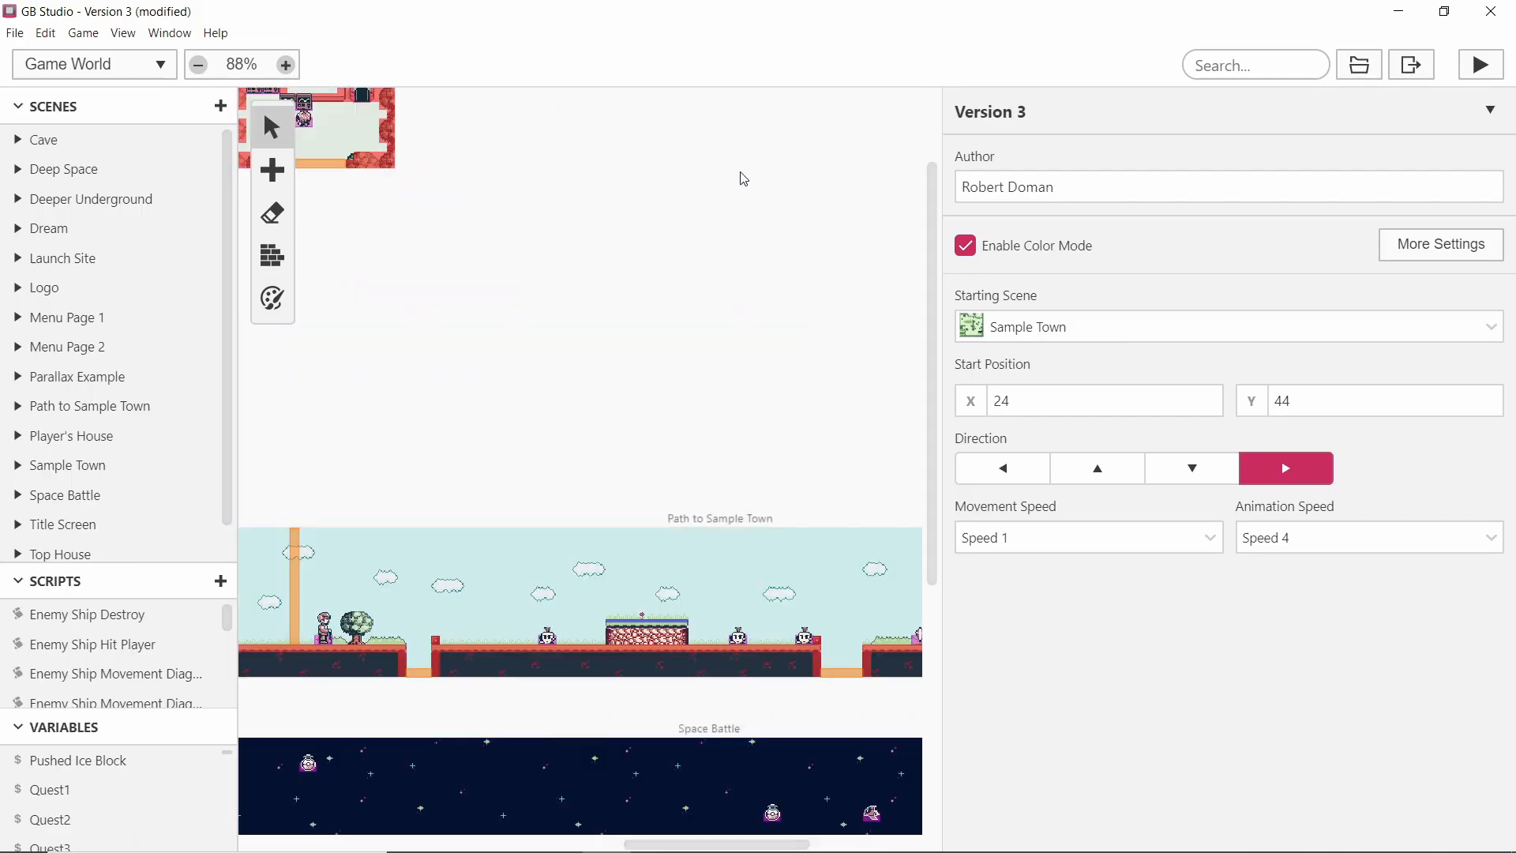
pyautogui.scroll(2, 738, 237)
pyautogui.moveTo(943, 391); pyautogui.dragTo(1185, 390)
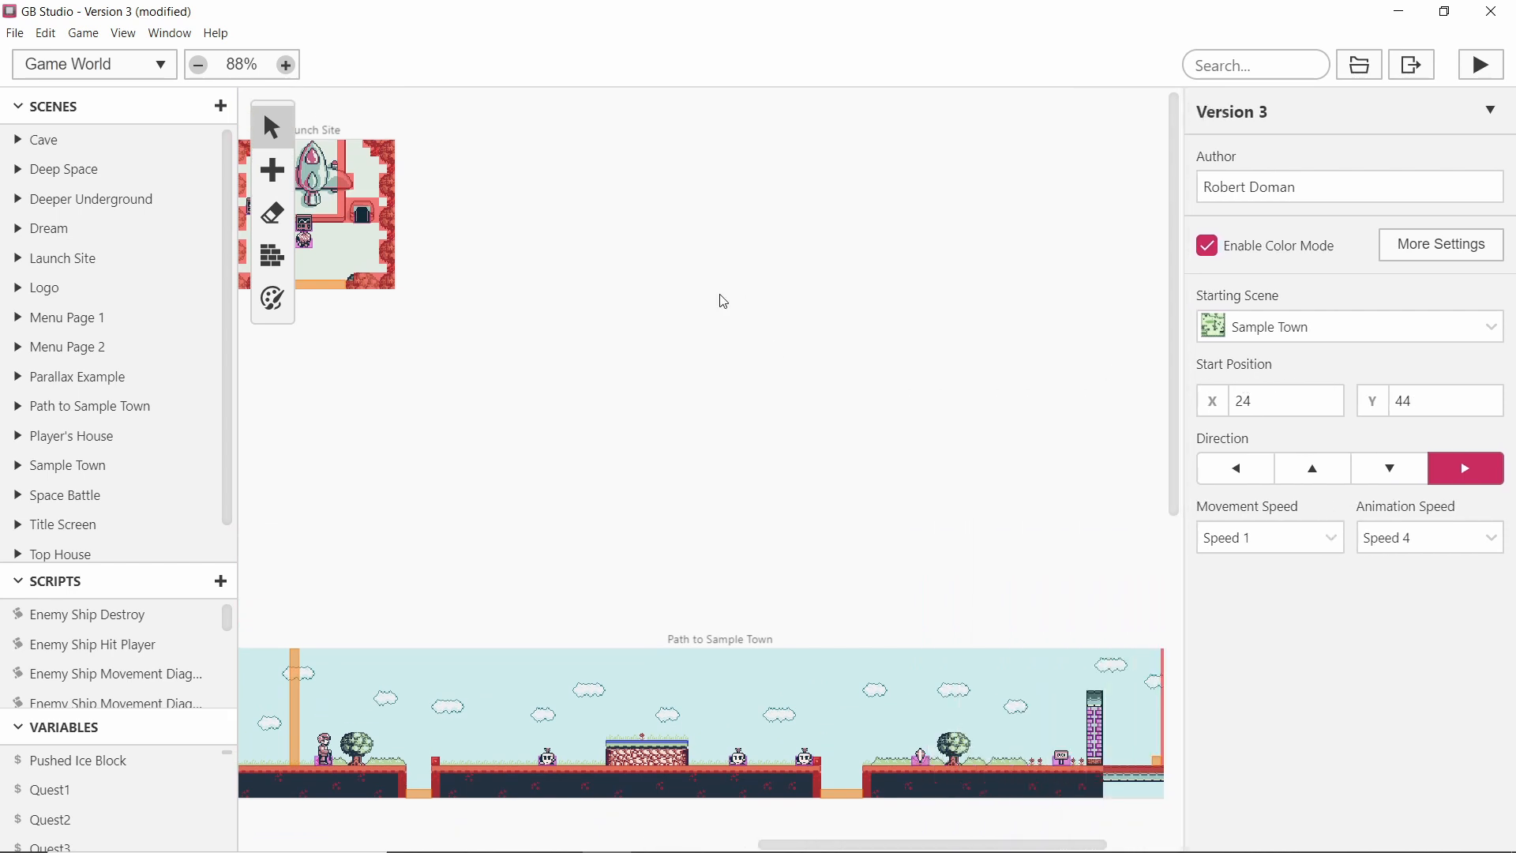
pyautogui.press('s')
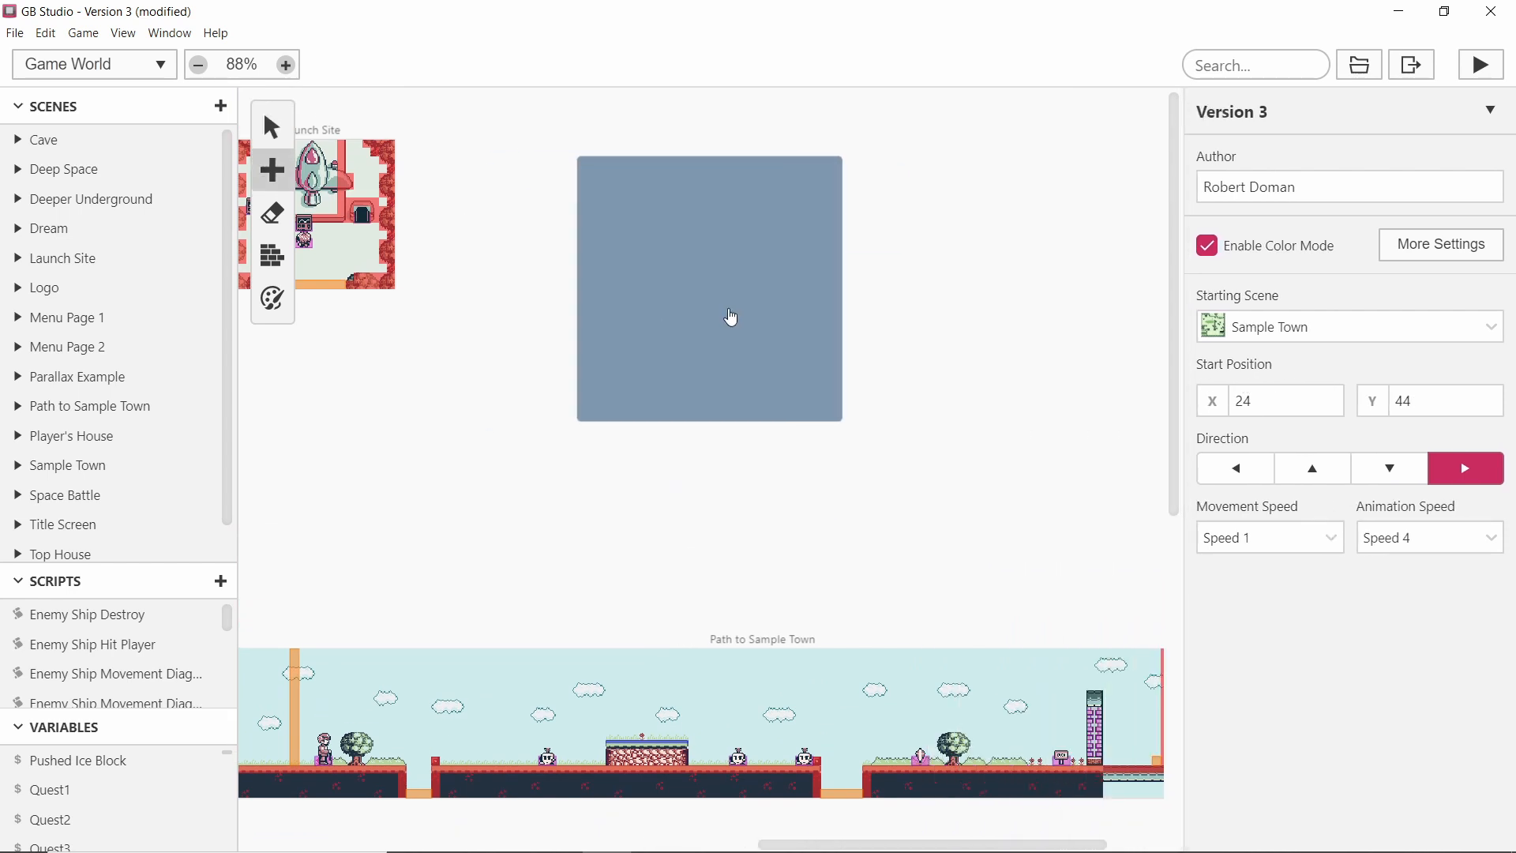
pyautogui.click(749, 339)
pyautogui.moveTo(986, 256); pyautogui.dragTo(854, 244, button='middle')
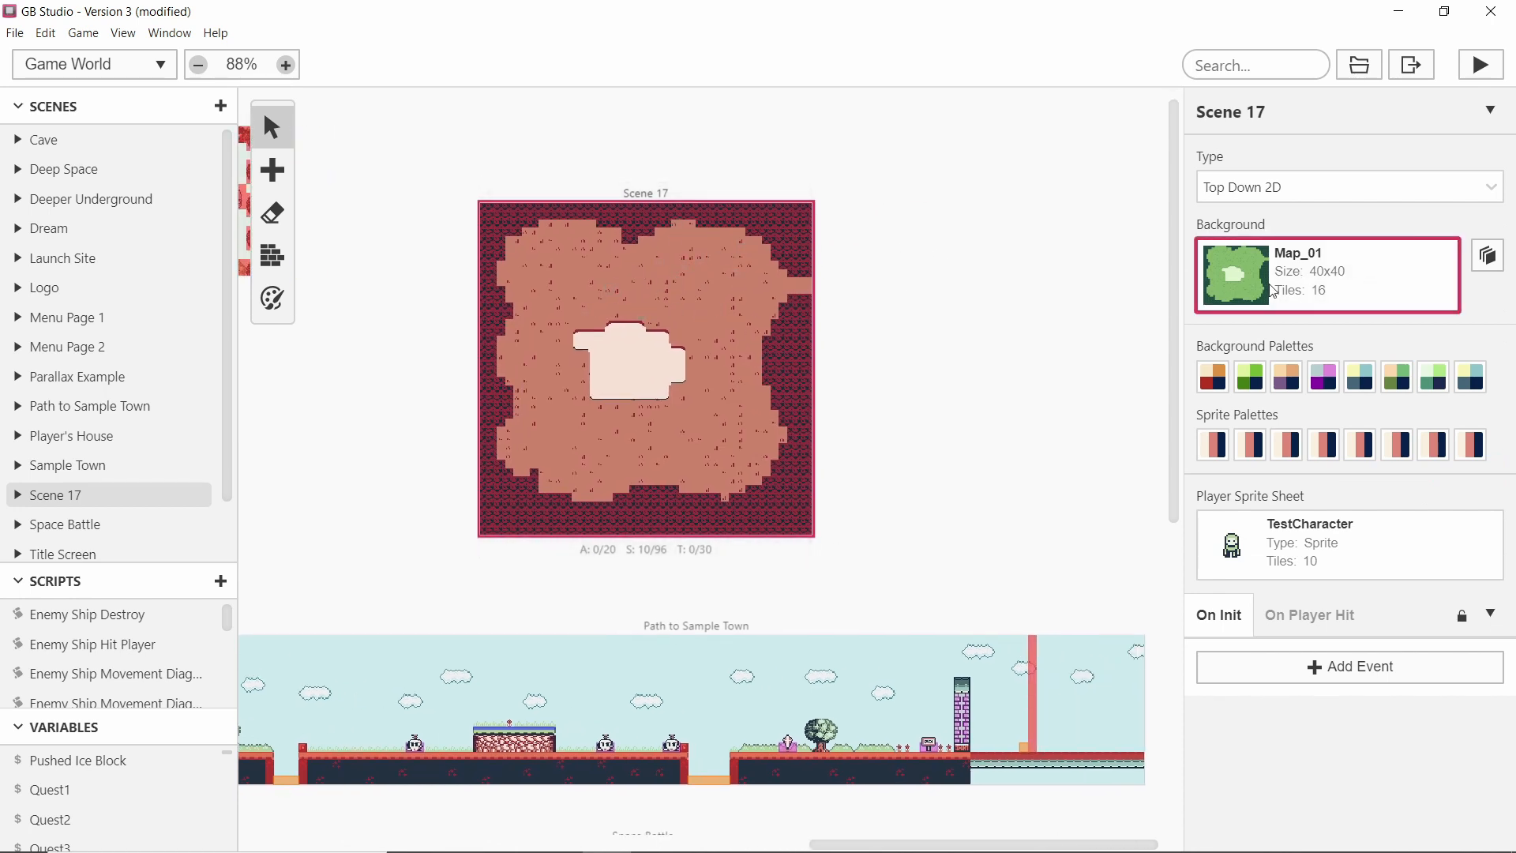
pyautogui.click(1315, 280)
pyautogui.click(1252, 397)
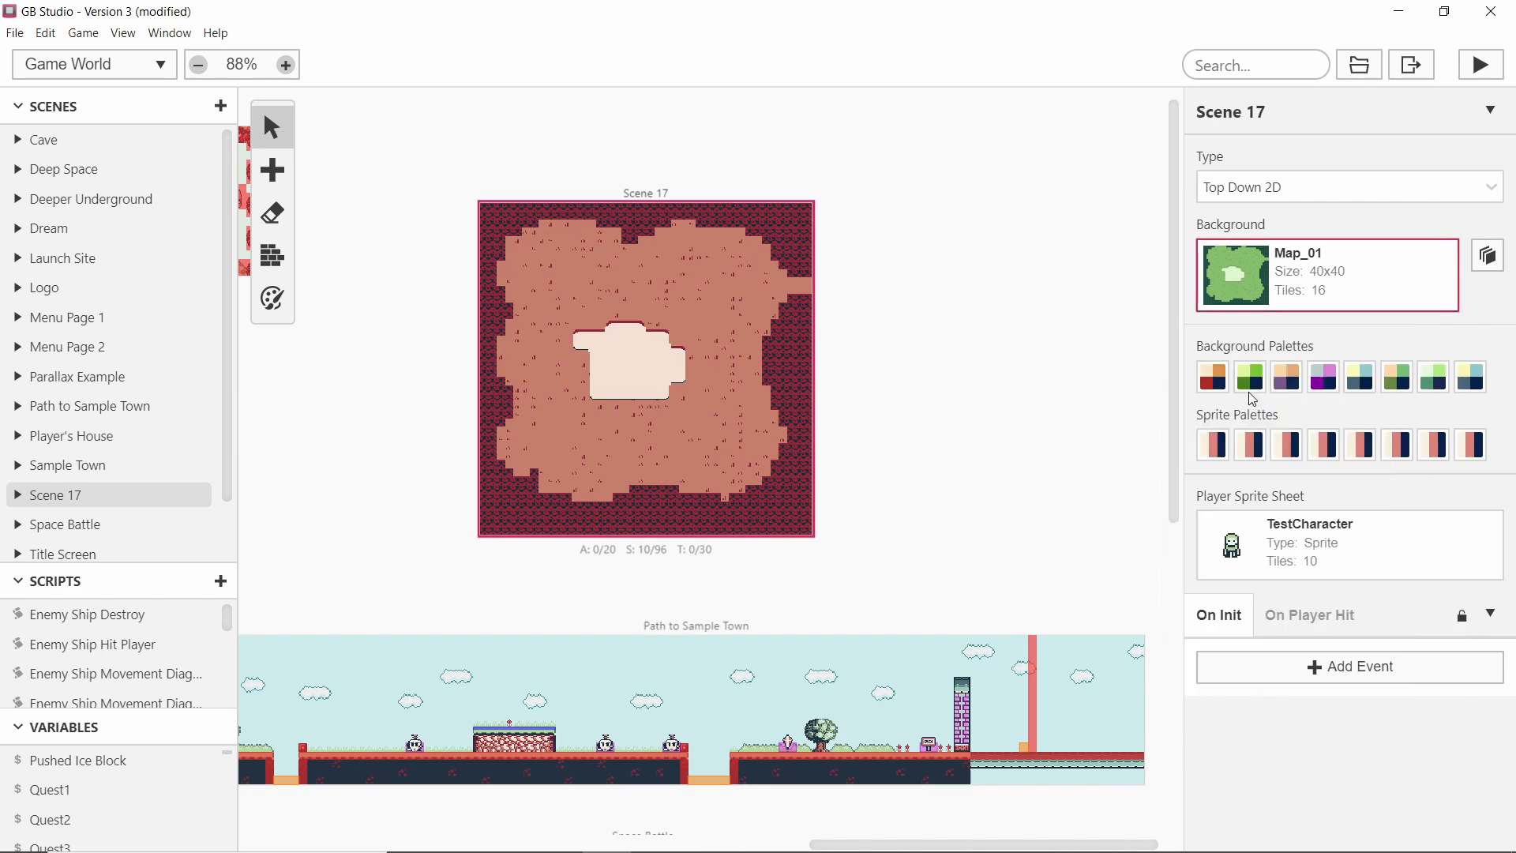
# Fill the scene's background with the green second background palette using the palette fill tool.
pyautogui.keyDown('ctrl'); pyautogui.scroll(3, 636, 324); pyautogui.keyUp('ctrl')
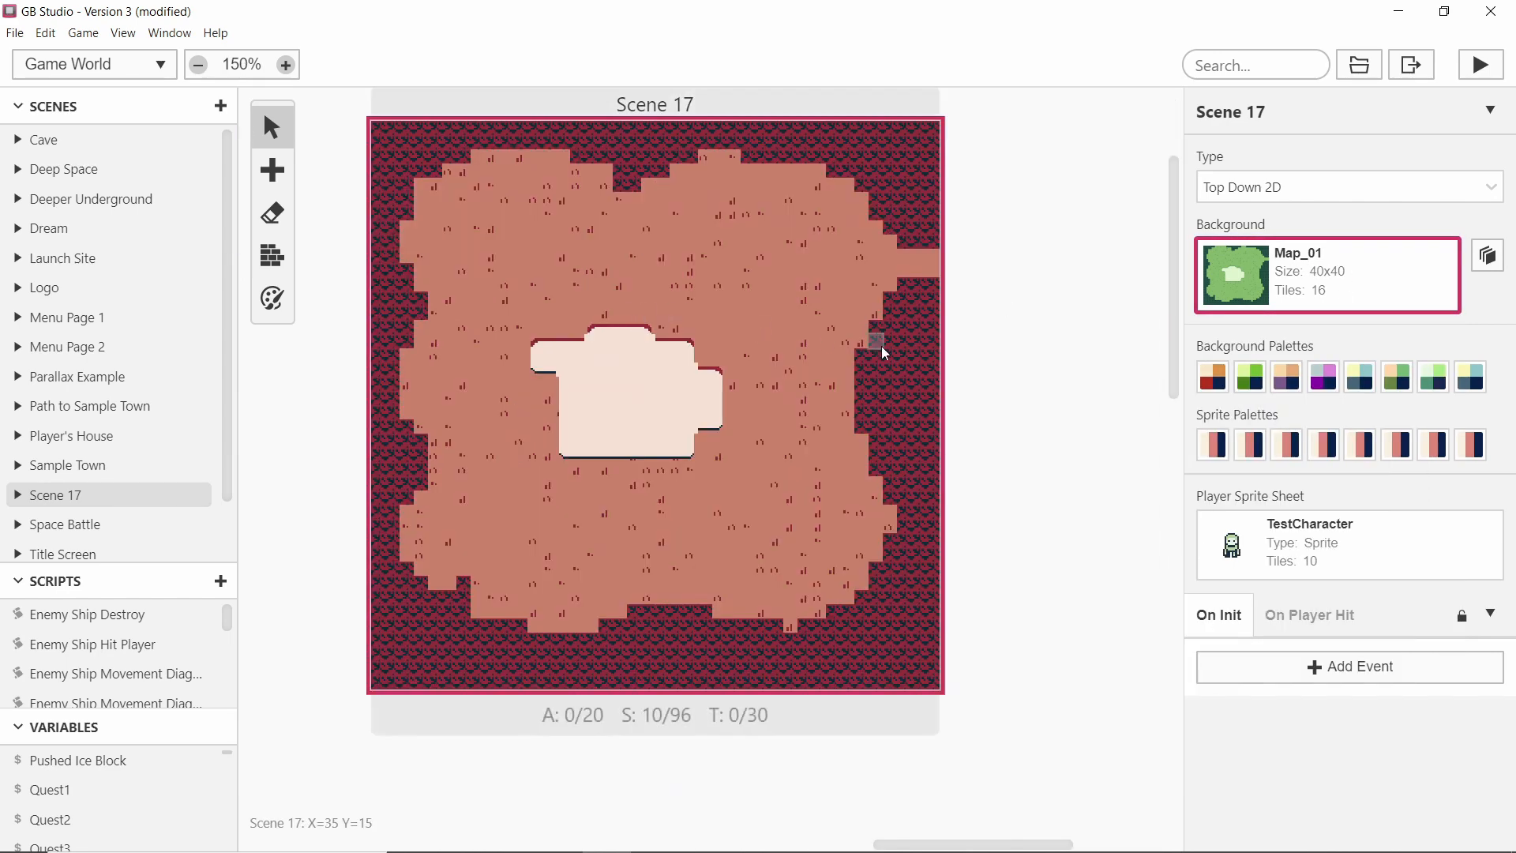
pyautogui.click(272, 298)
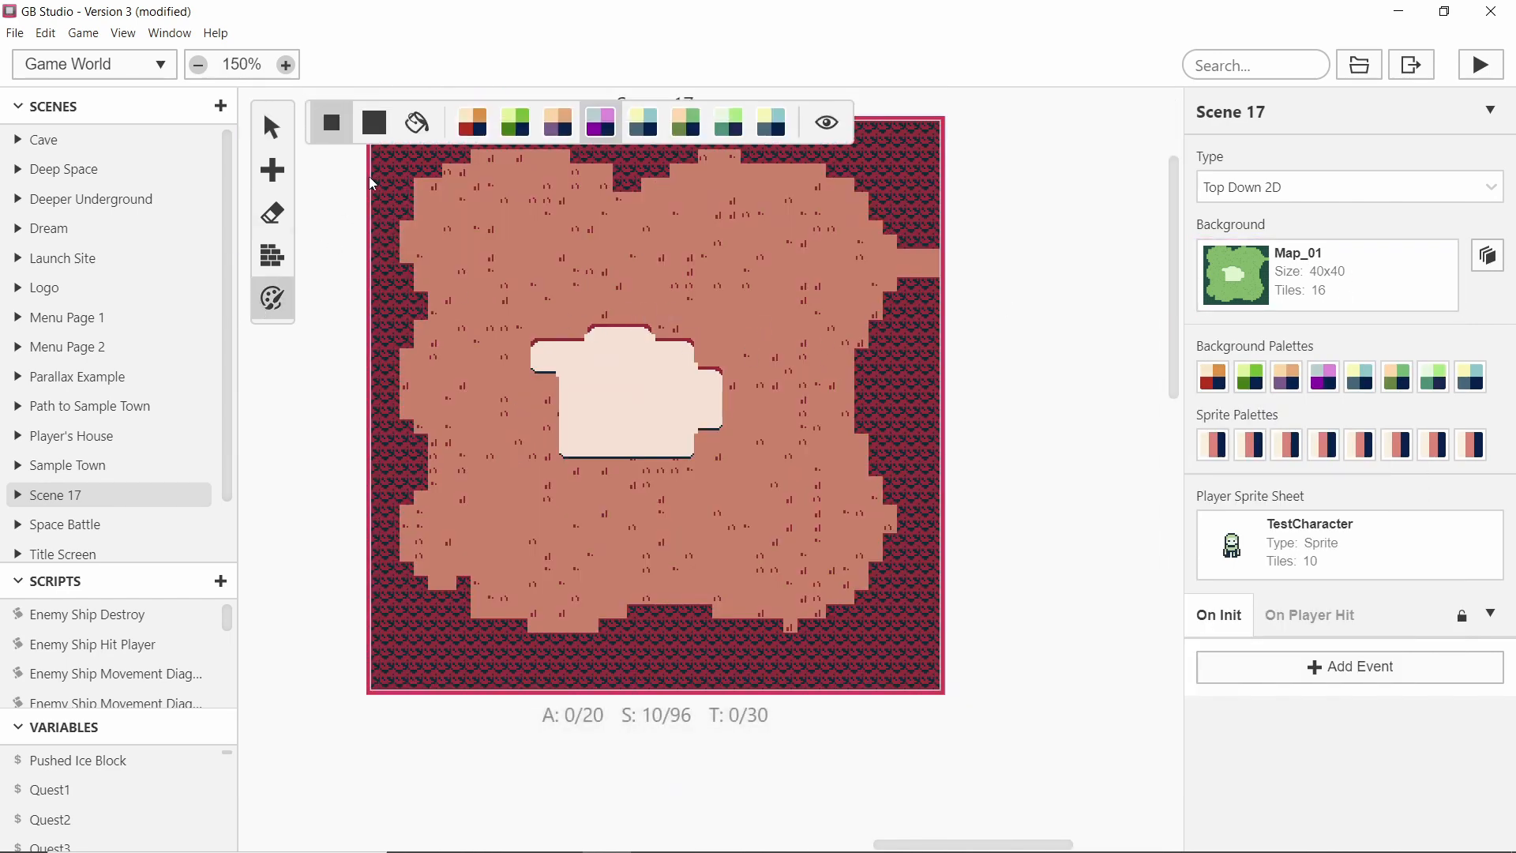
pyautogui.click(515, 121)
pyautogui.click(417, 121)
pyautogui.click(585, 218)
pyautogui.keyDown('ctrl'); pyautogui.scroll(2, 669, 393); pyautogui.keyUp('ctrl')
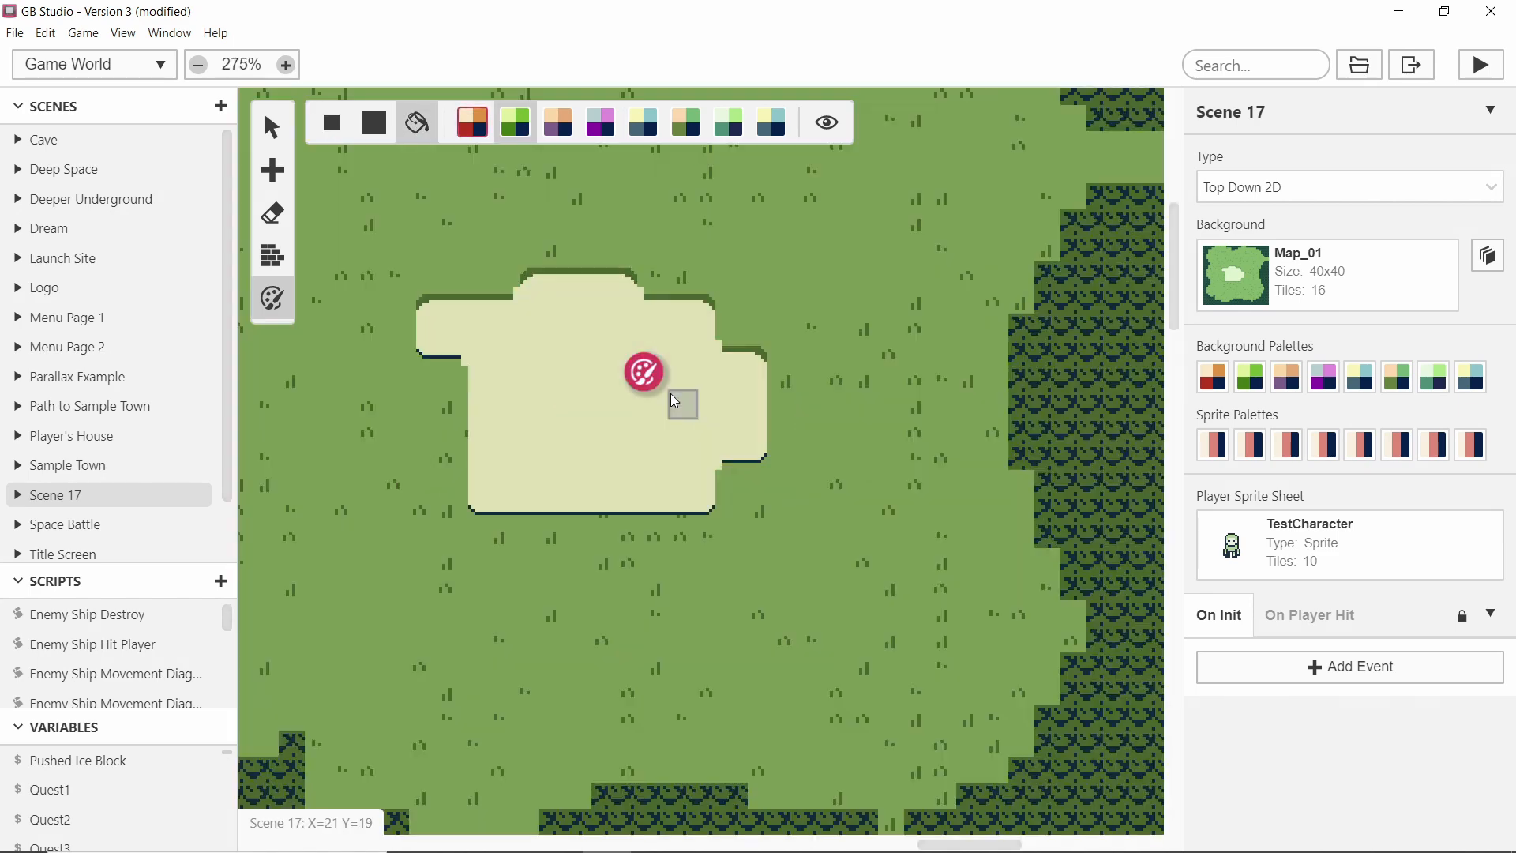
pyautogui.scroll(1, 536, 286)
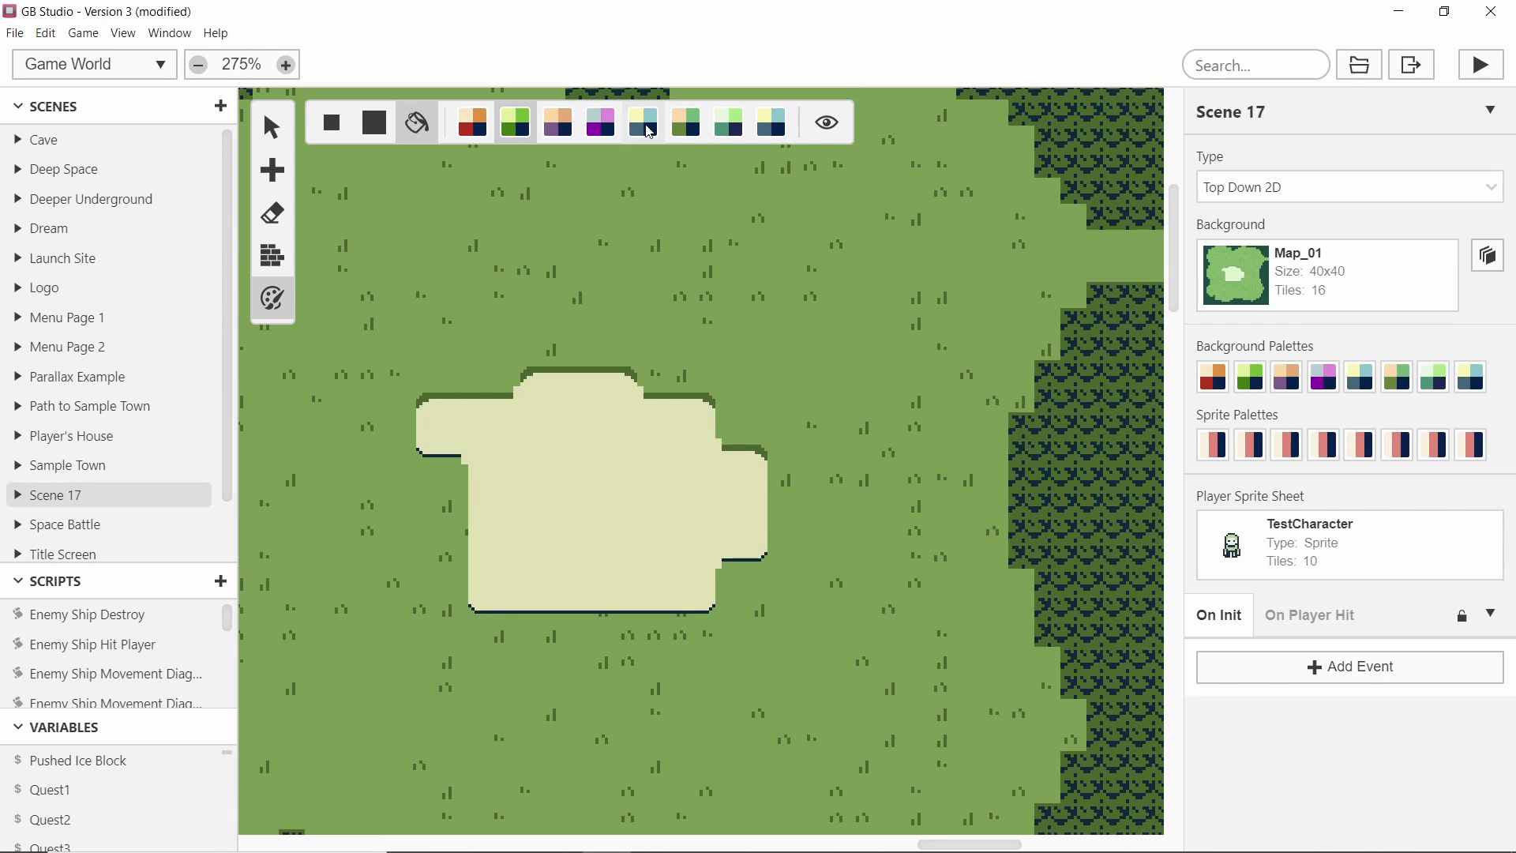
# Open the palette editor, add a new palette and rename it Tutorial Water on Grass.
pyautogui.click(124, 33)
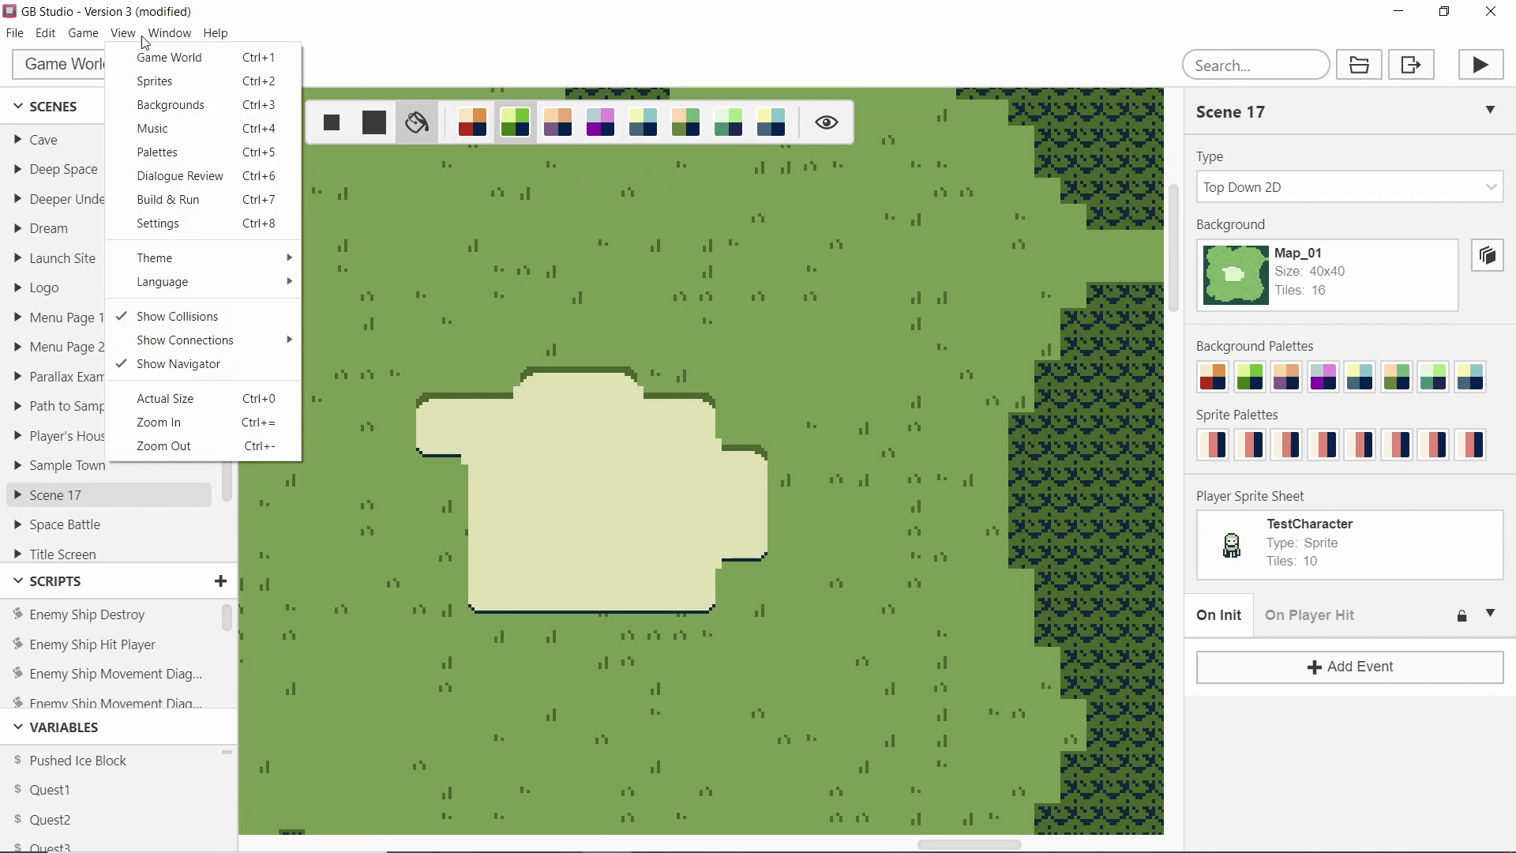
pyautogui.click(173, 154)
pyautogui.click(220, 106)
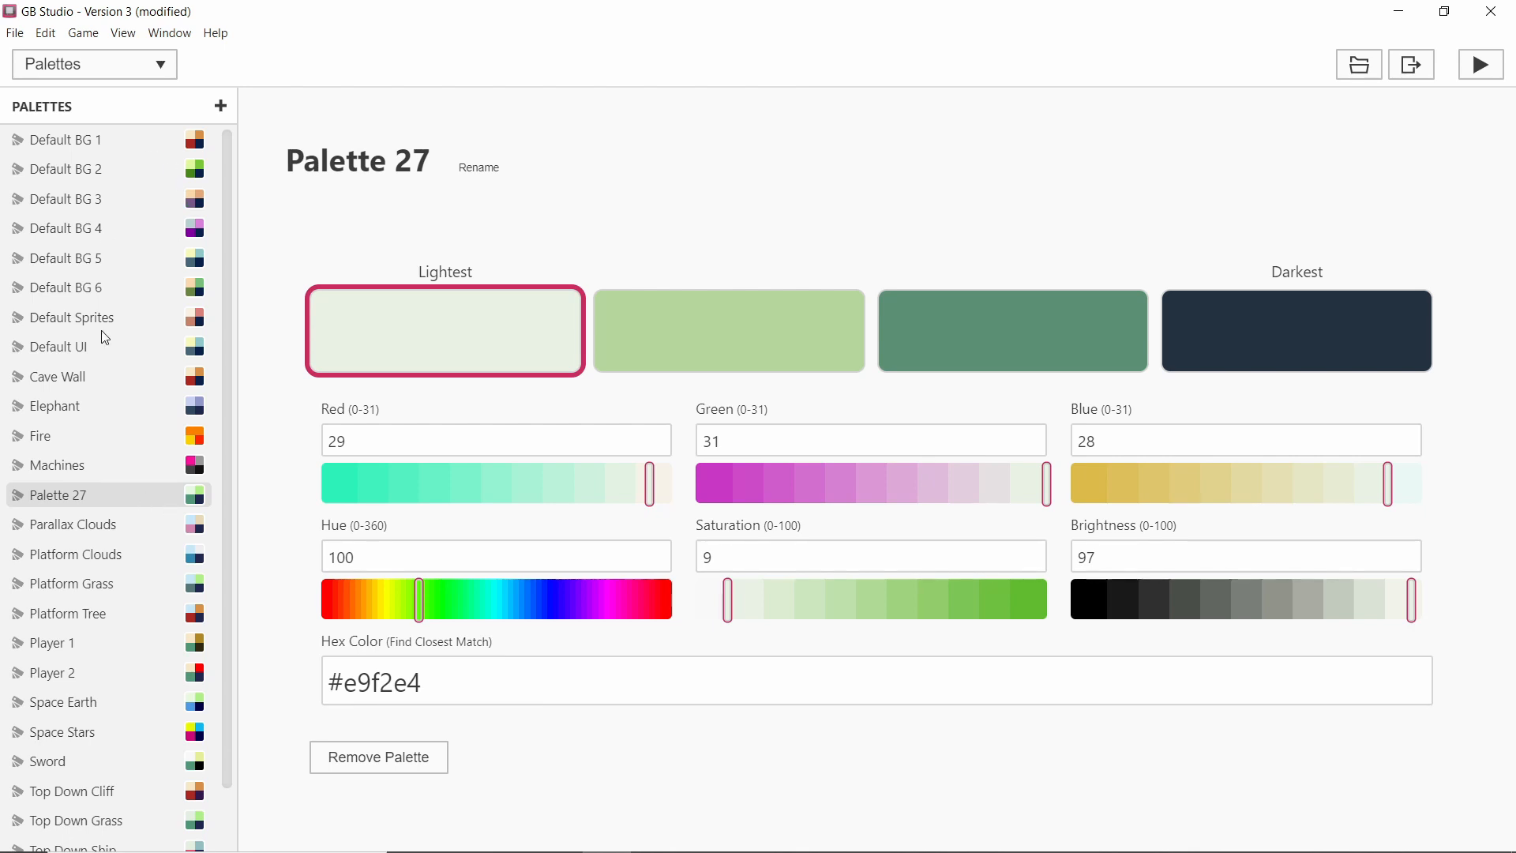
pyautogui.click(139, 178)
pyautogui.click(88, 495)
pyautogui.click(490, 160)
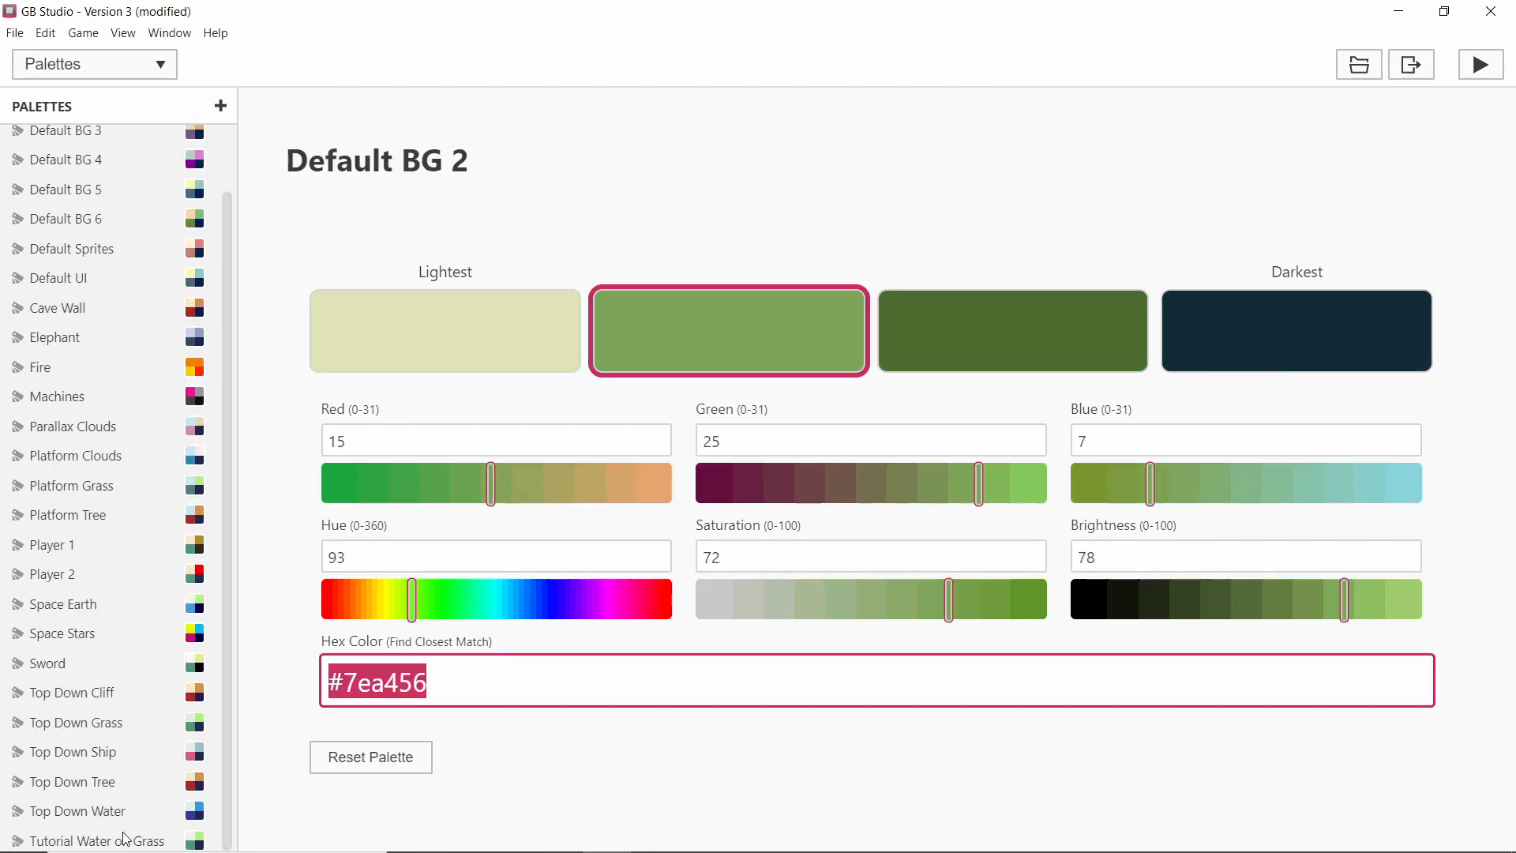
pyautogui.click(127, 838)
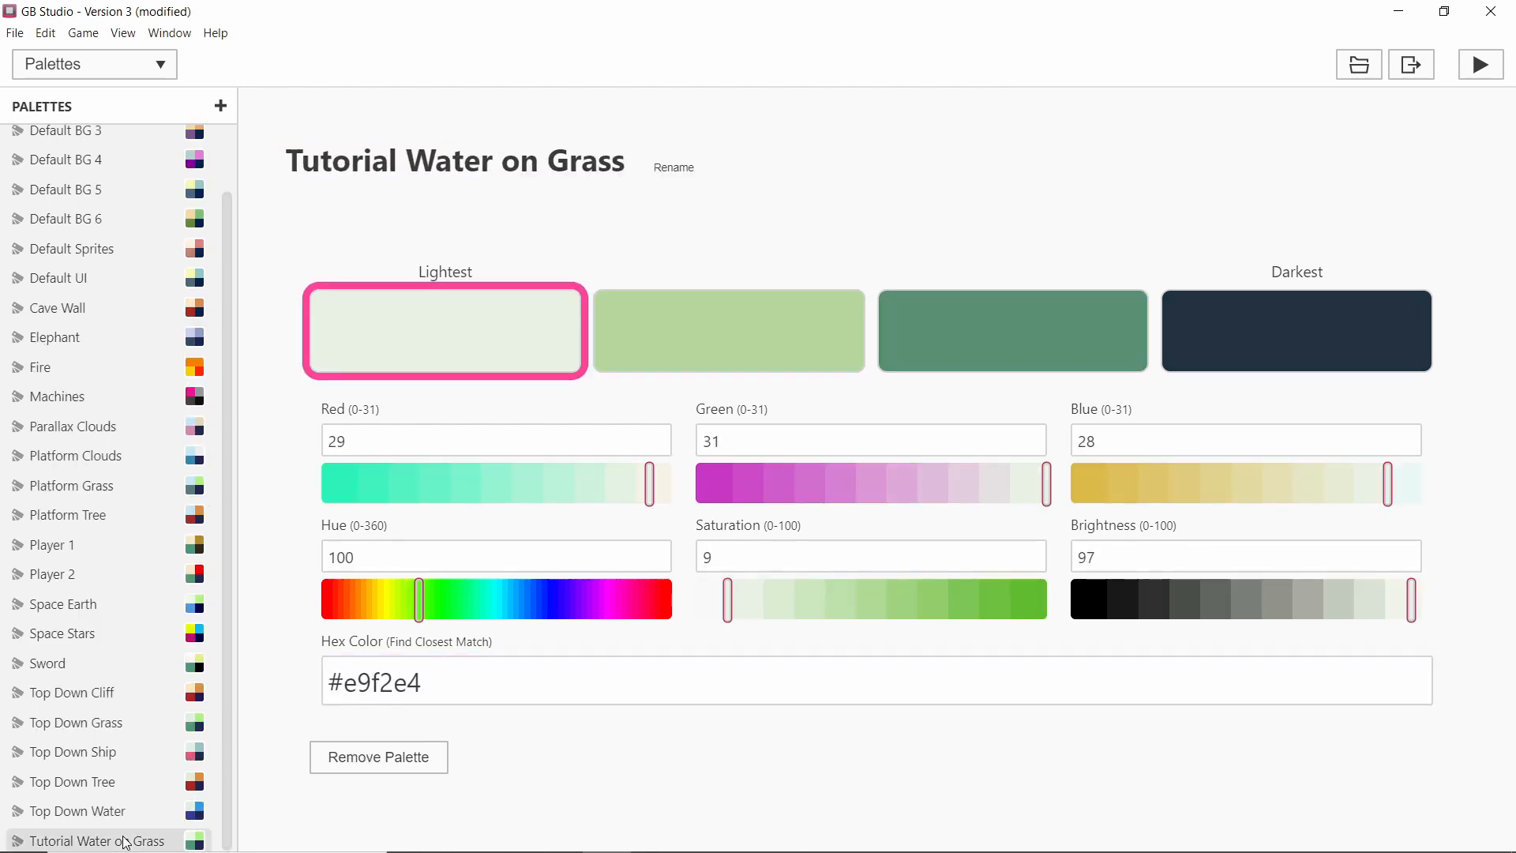
# Set the Tutorial Water on Grass palette's second colour to hex #7ea456.
pyautogui.click(715, 324)
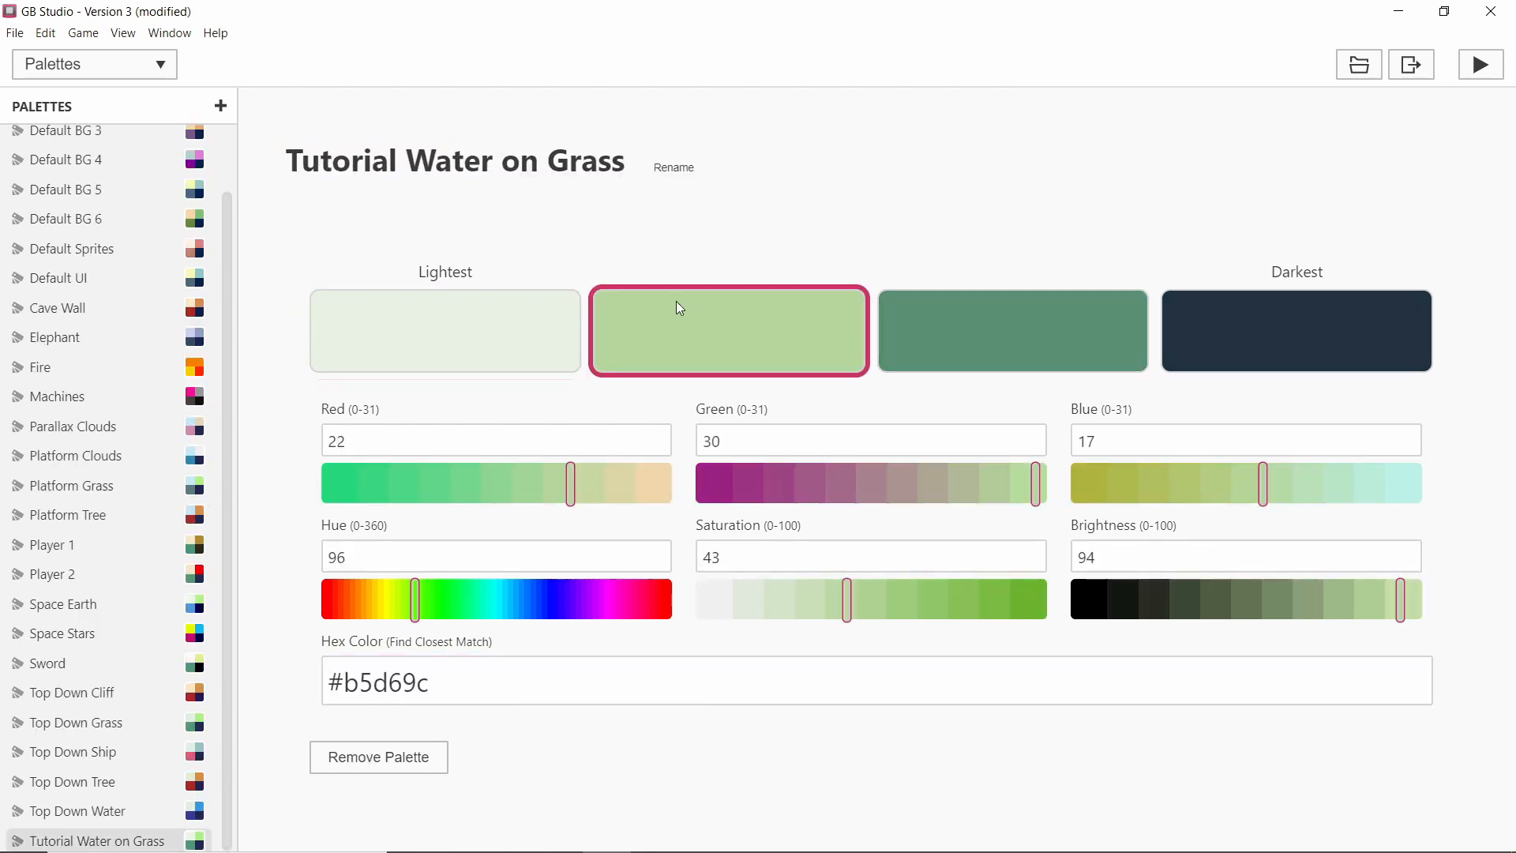
pyautogui.moveTo(464, 695); pyautogui.dragTo(264, 669)
pyautogui.write('#7ea456')
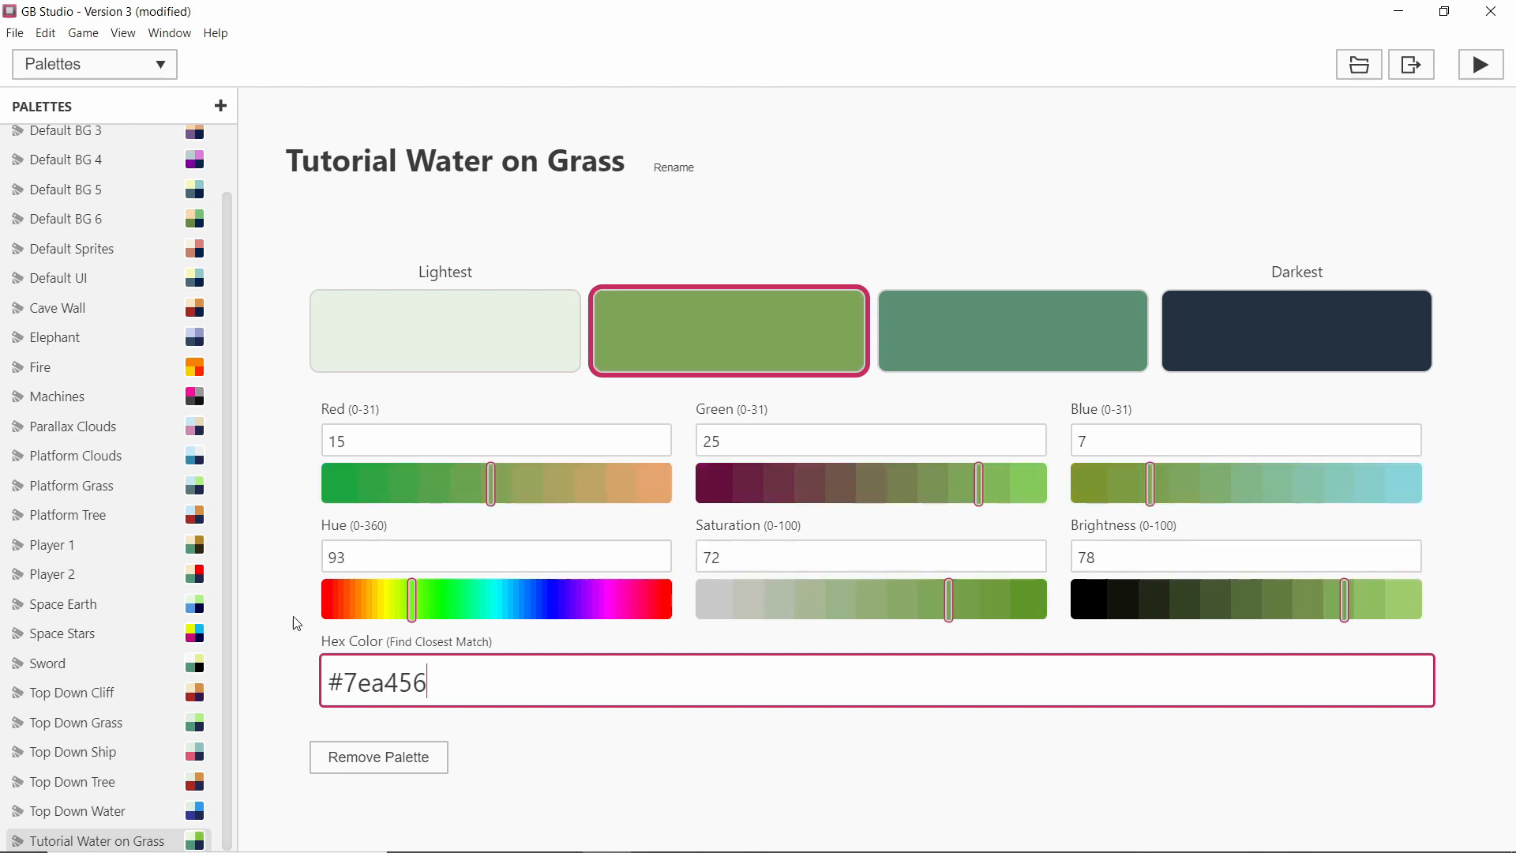
# Make the lightest colour a light cyan with hue 200 and saturation 62.
pyautogui.click(368, 323)
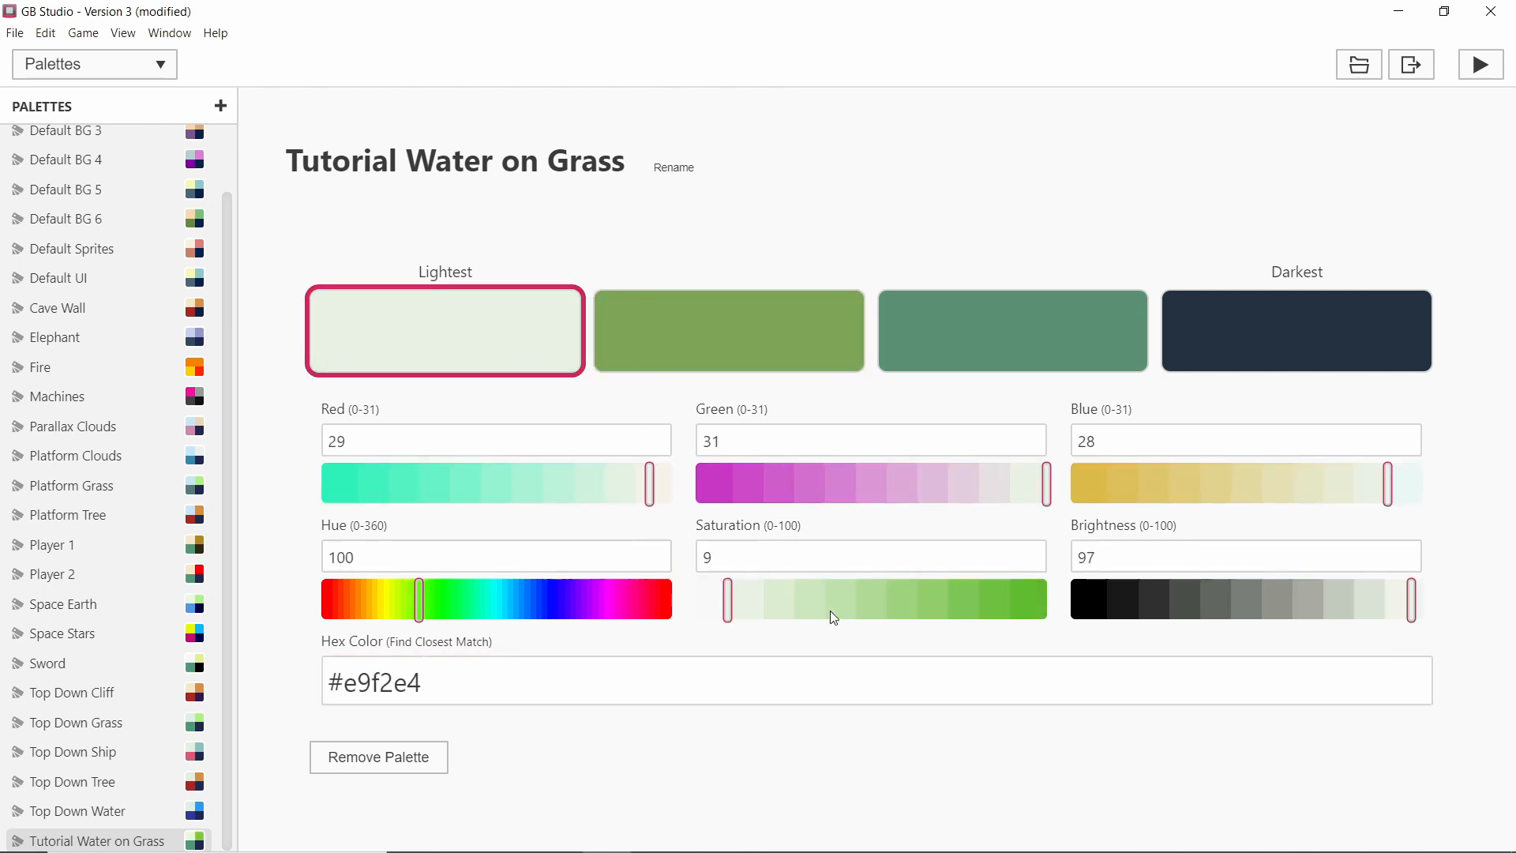
pyautogui.moveTo(448, 598); pyautogui.dragTo(516, 601)
pyautogui.moveTo(800, 610); pyautogui.dragTo(913, 597)
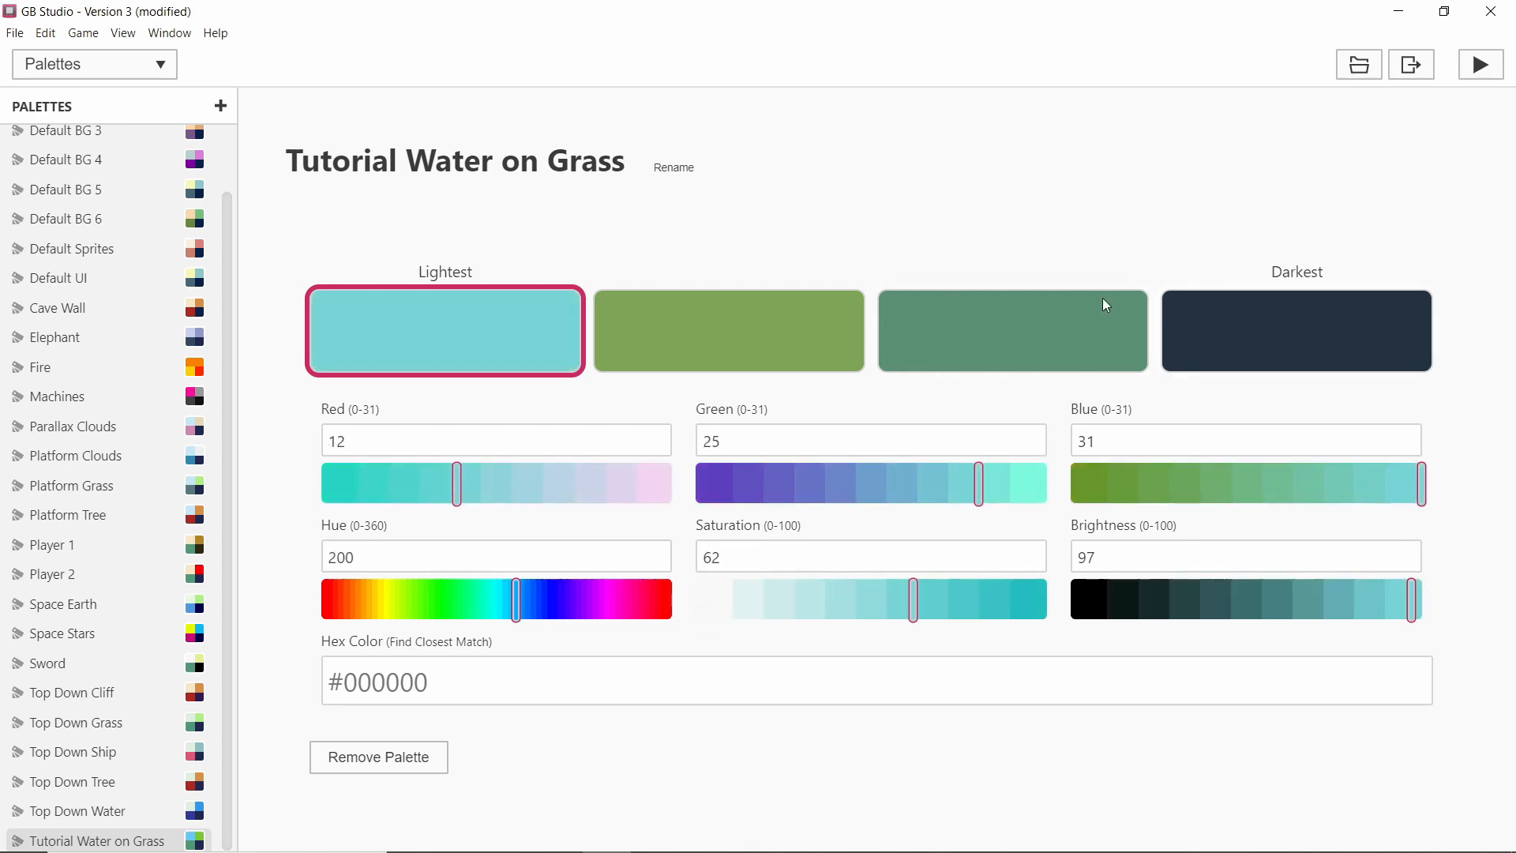
# Copy Default BG 2's third colour, #4d6c2f, into the third colour of the Tutorial Water on Grass palette.
pyautogui.scroll(2, 86, 245)
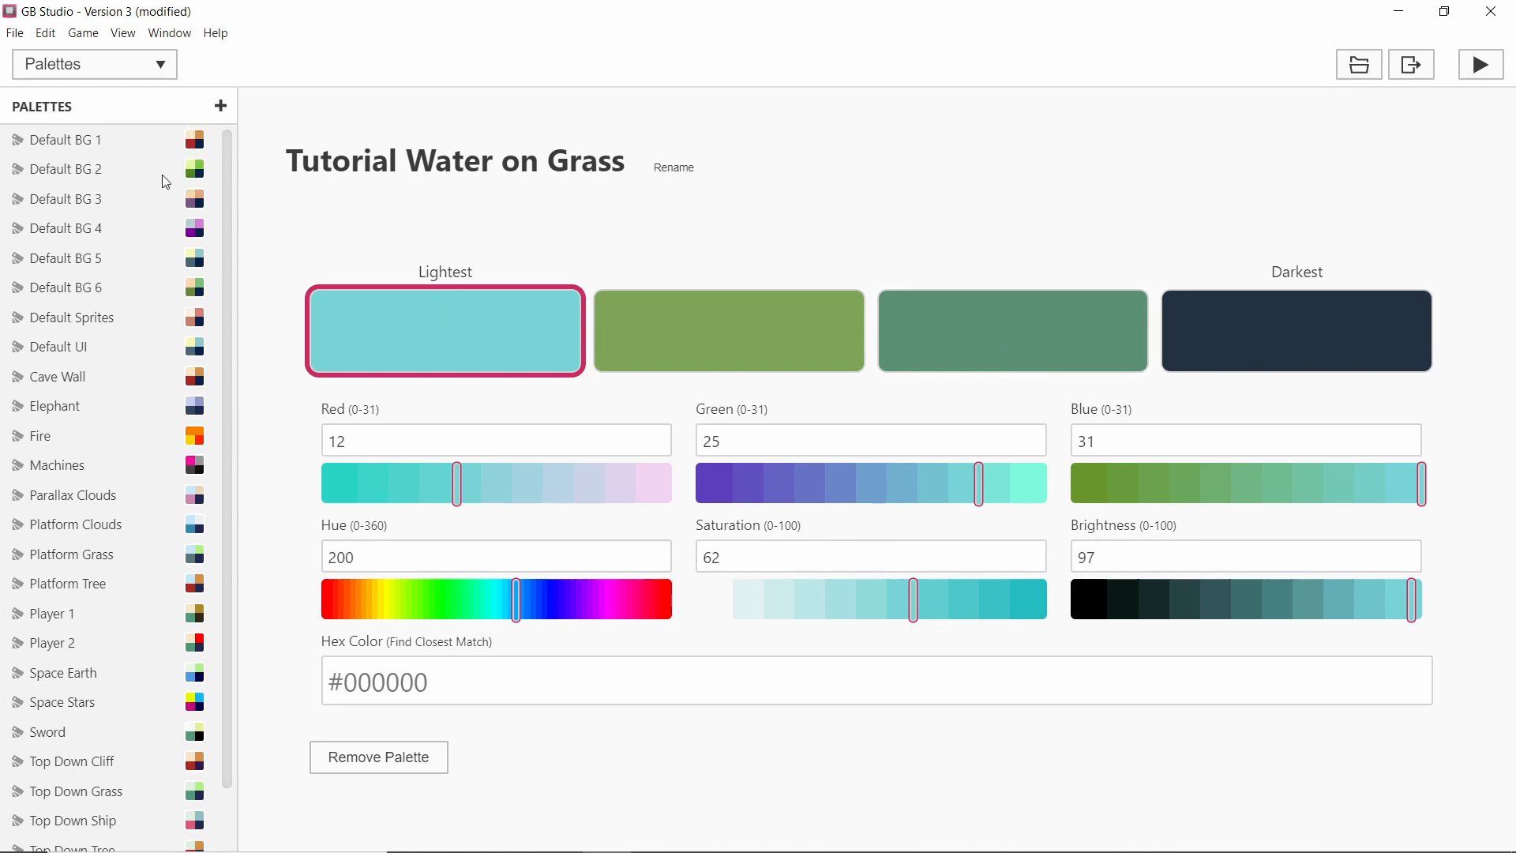
pyautogui.click(166, 178)
pyautogui.click(1041, 313)
pyautogui.click(453, 690)
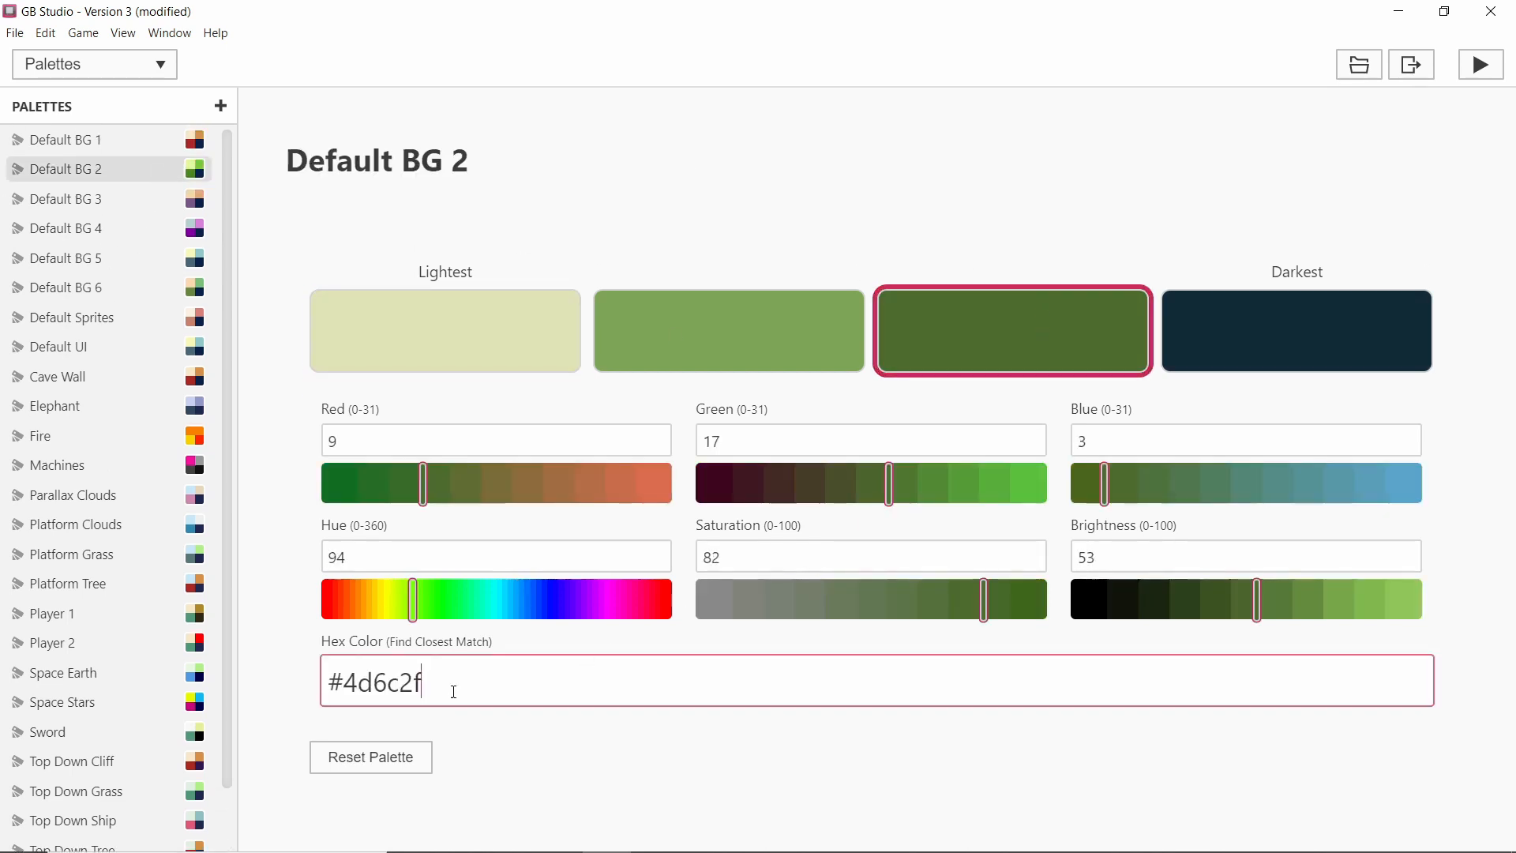
pyautogui.moveTo(453, 691); pyautogui.dragTo(264, 626)
pyautogui.hotkey('ctrl', 'c')
pyautogui.scroll(-1, 168, 354)
pyautogui.scroll(-1, 168, 355)
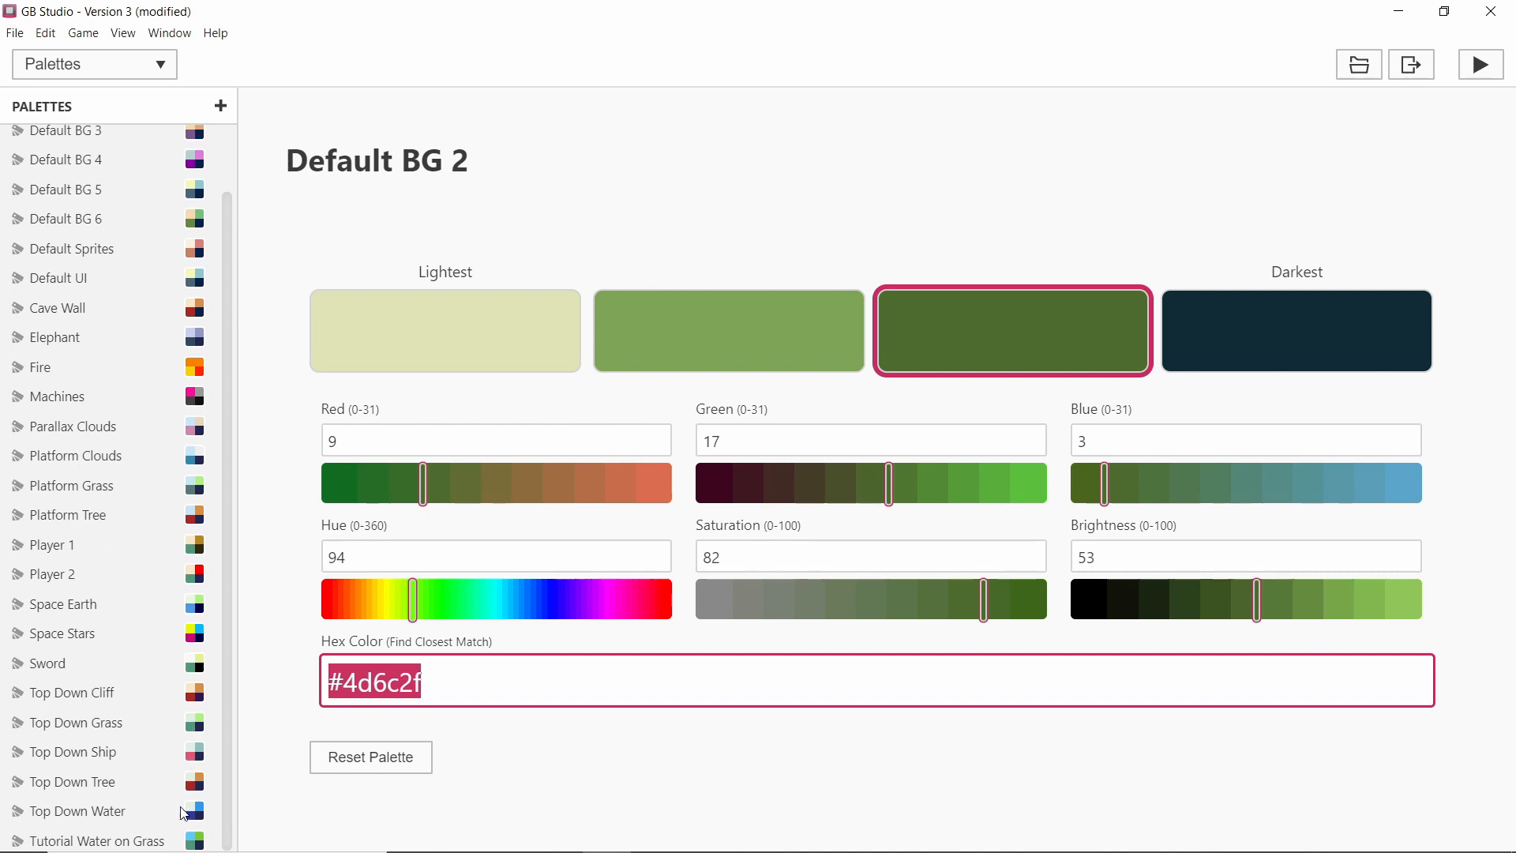
pyautogui.click(174, 838)
pyautogui.click(945, 324)
pyautogui.click(469, 693)
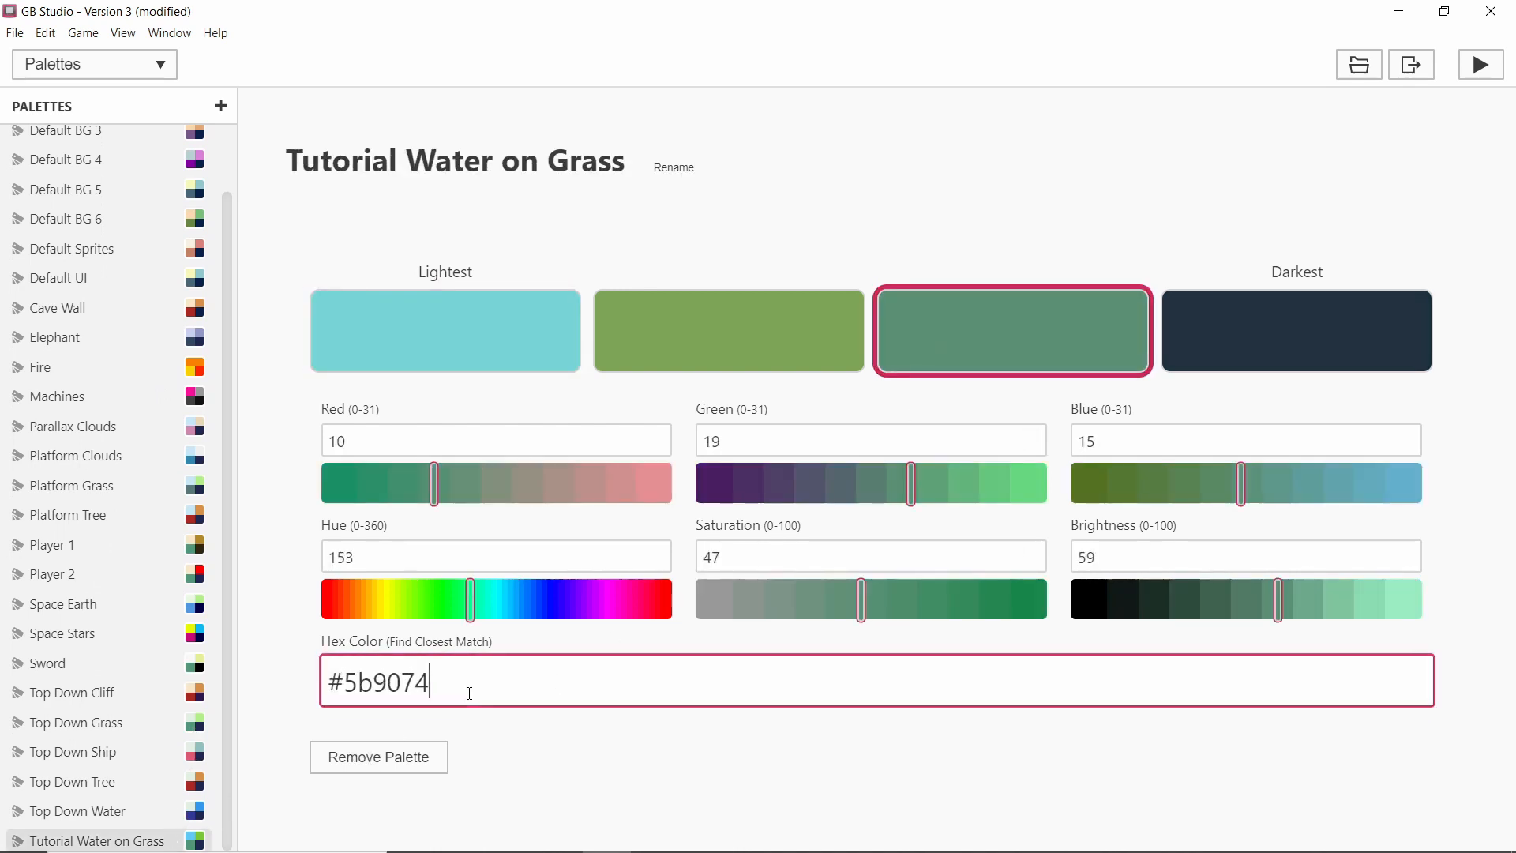
pyautogui.moveTo(469, 693); pyautogui.dragTo(306, 671)
pyautogui.hotkey('ctrl', 'v')
# Turn the darkest colour black by setting its brightness to 0.
pyautogui.click(1399, 355)
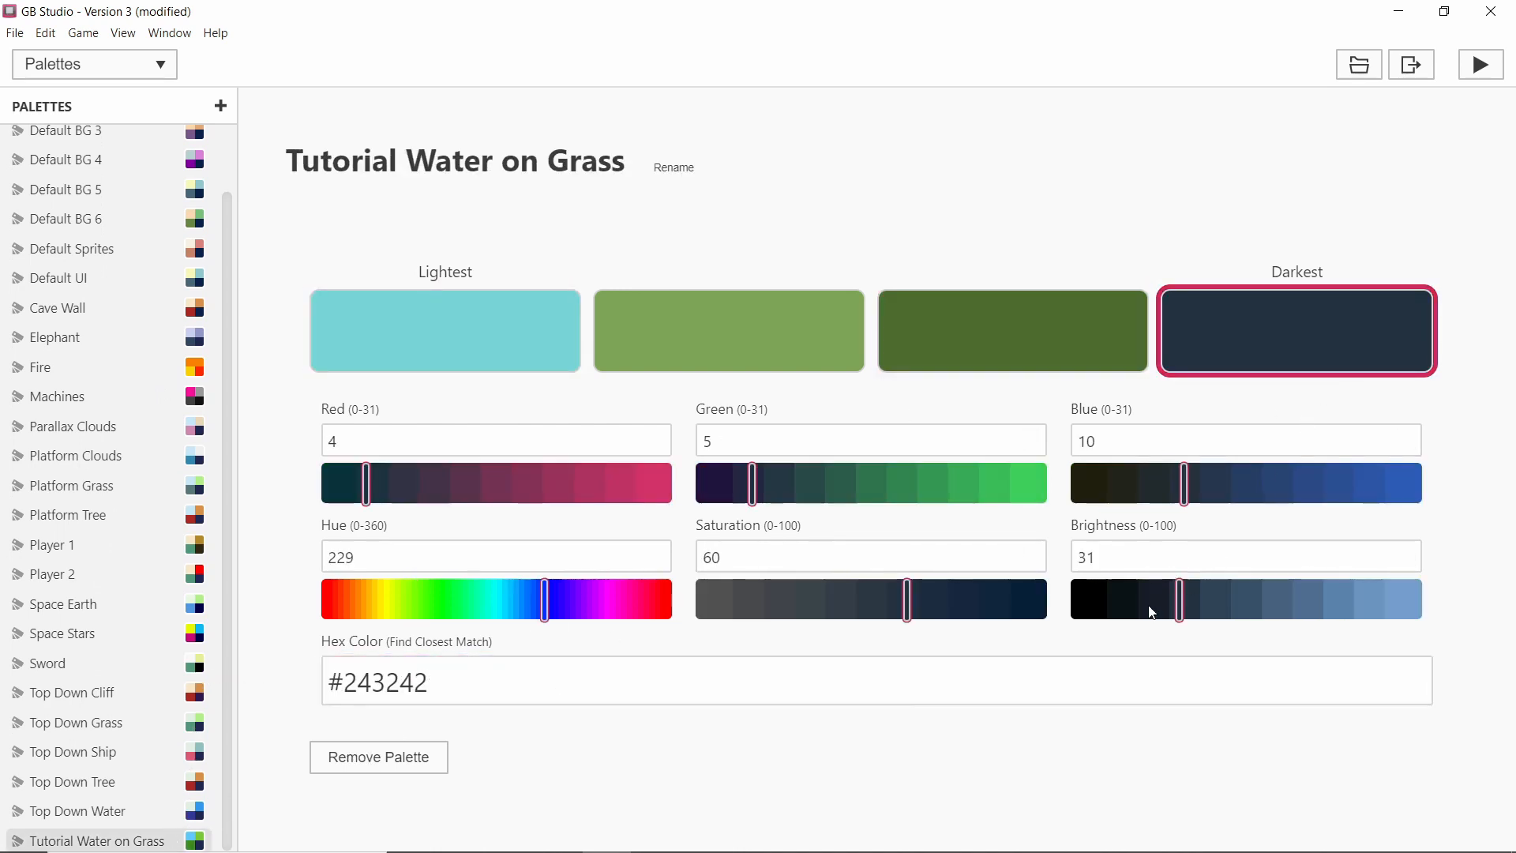
pyautogui.moveTo(1152, 613); pyautogui.dragTo(1071, 613)
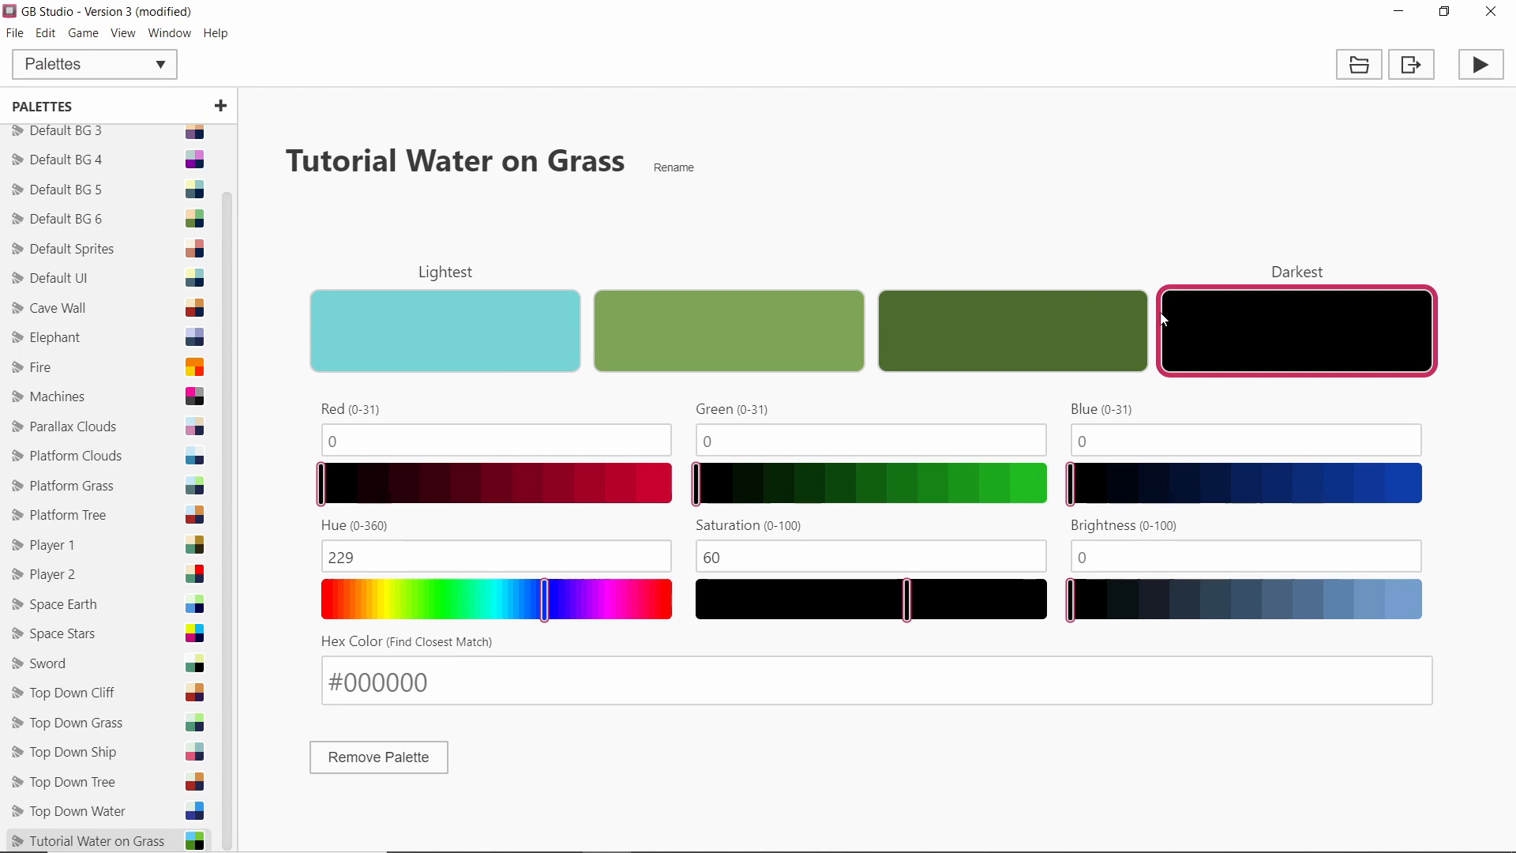
# Return to the game world and set the scene's first background palette slot to Tutorial Water on Grass.
pyautogui.click(121, 34)
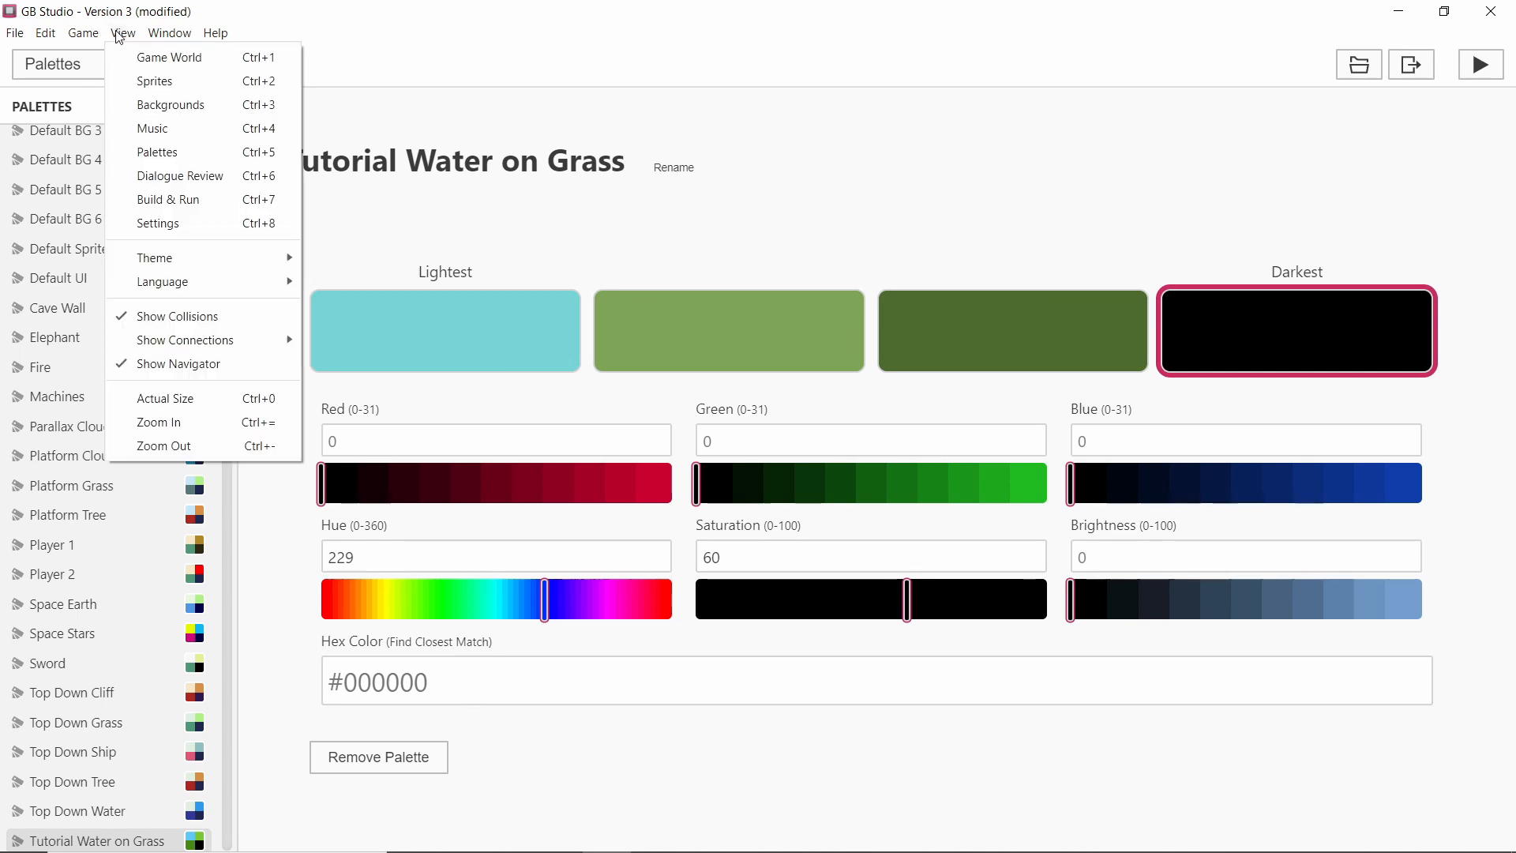
pyautogui.click(135, 55)
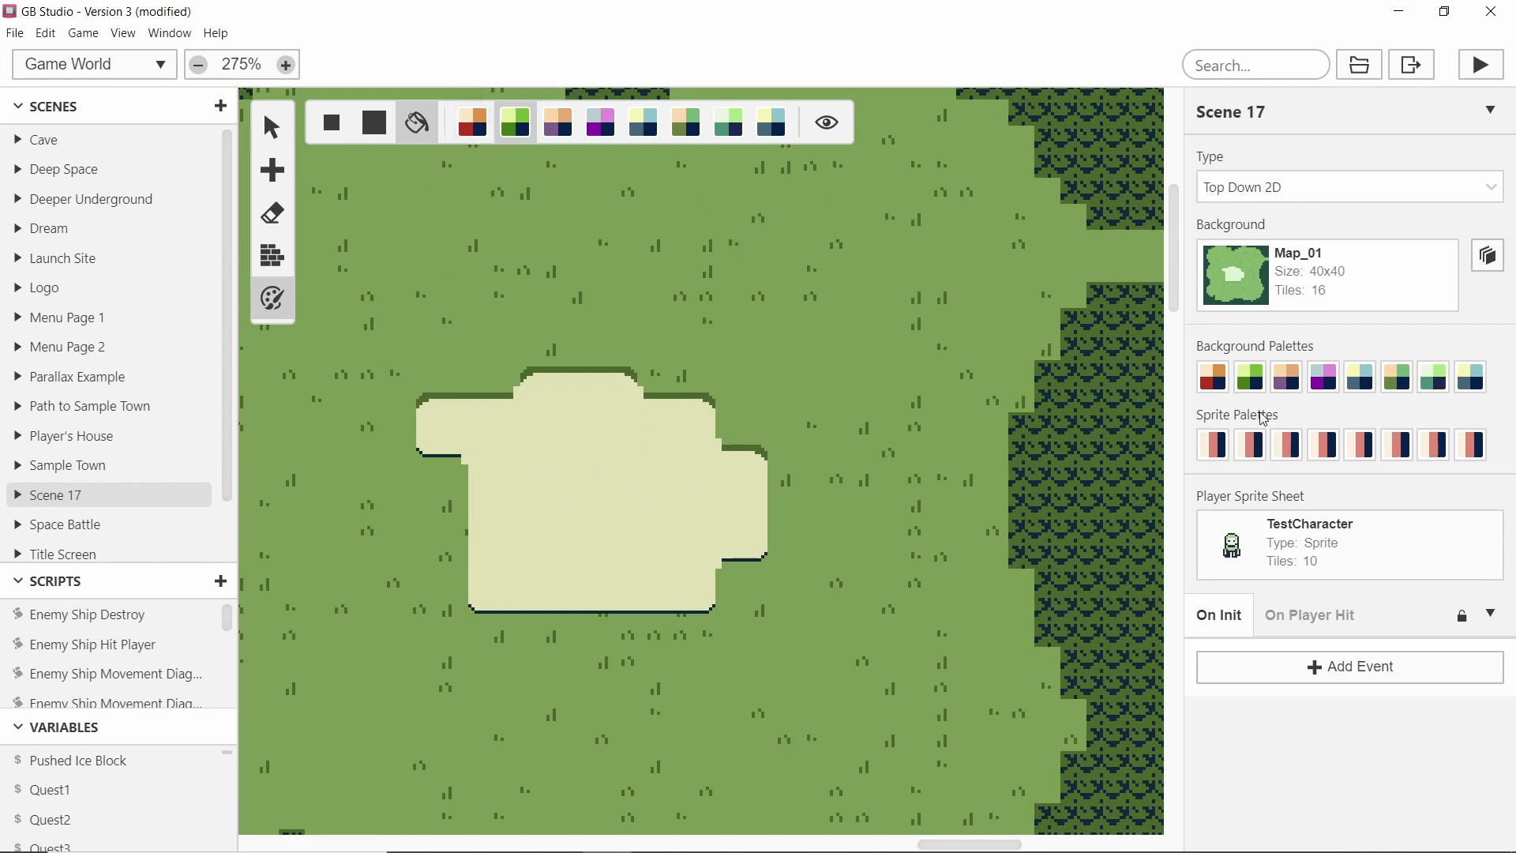
pyautogui.click(1213, 380)
pyautogui.moveTo(1222, 481); pyautogui.dragTo(1224, 733)
pyautogui.click(1016, 777)
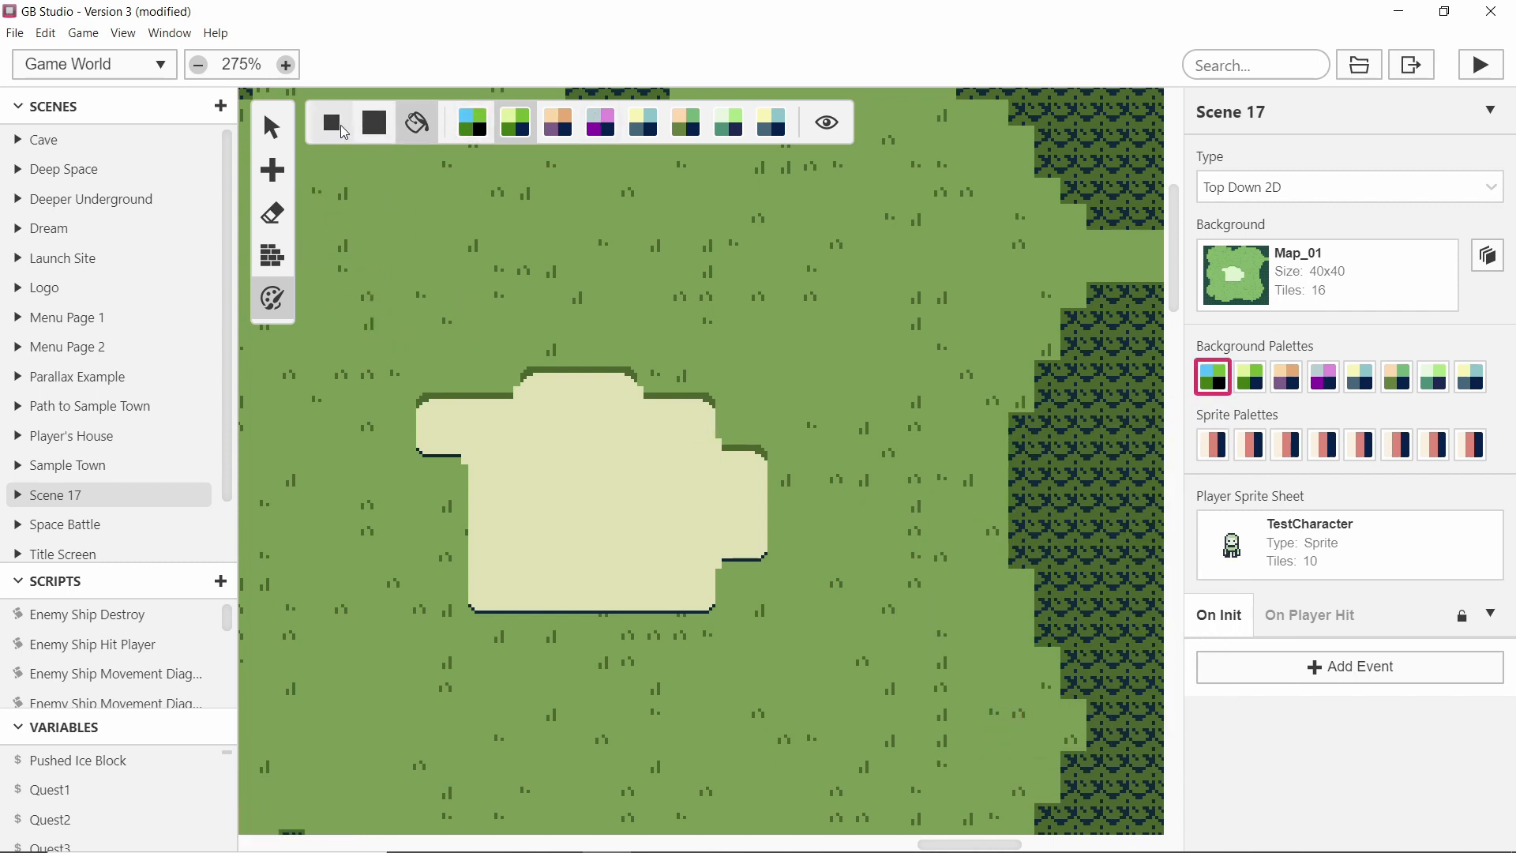
# Paint the pond tiles in the middle of the scene with the Tutorial Water on Grass palette.
pyautogui.click(374, 123)
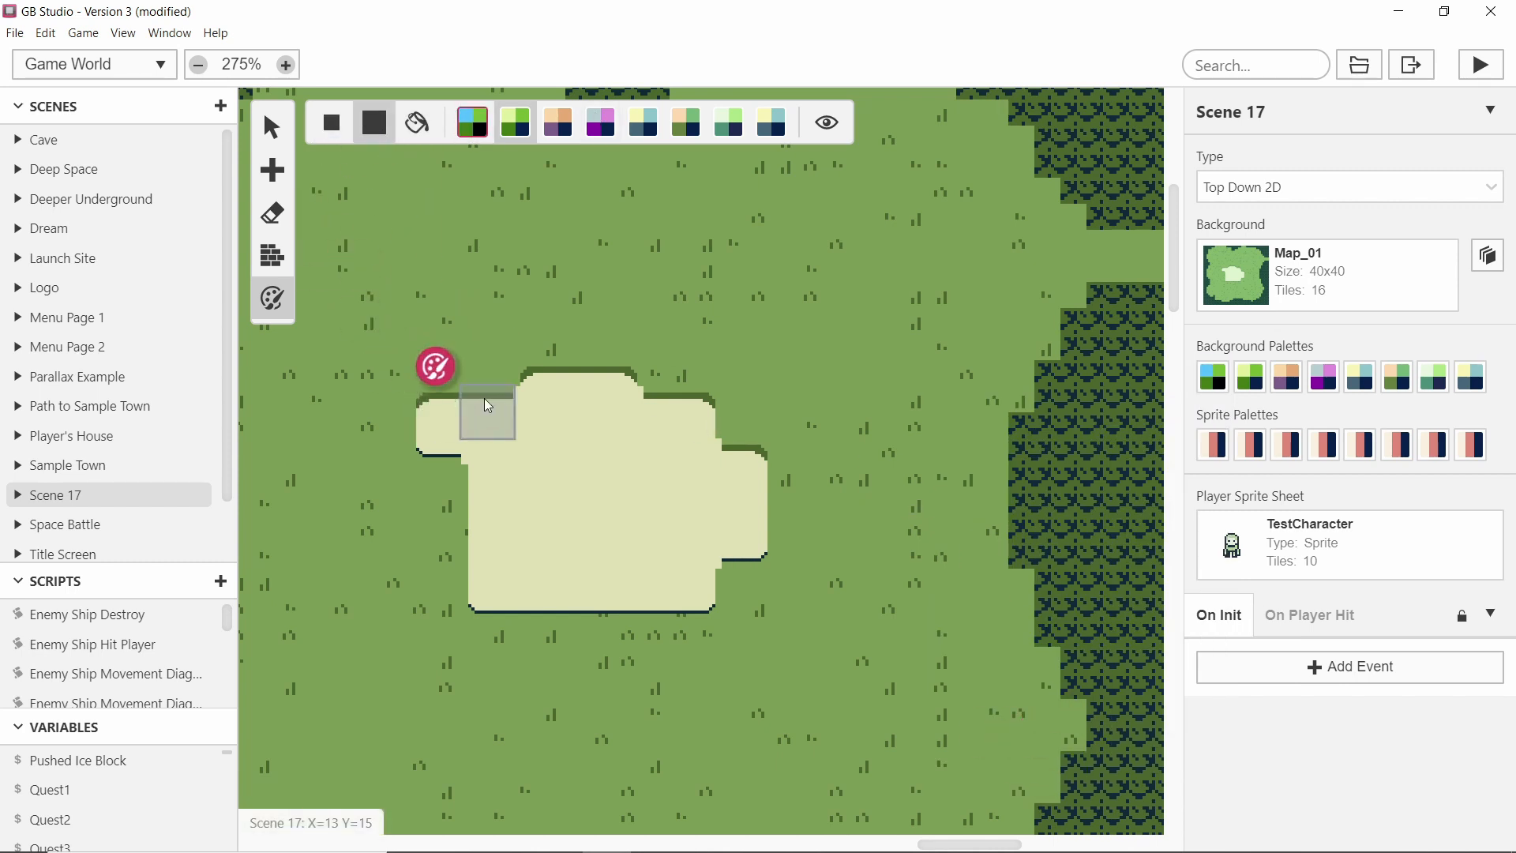
pyautogui.click(428, 400)
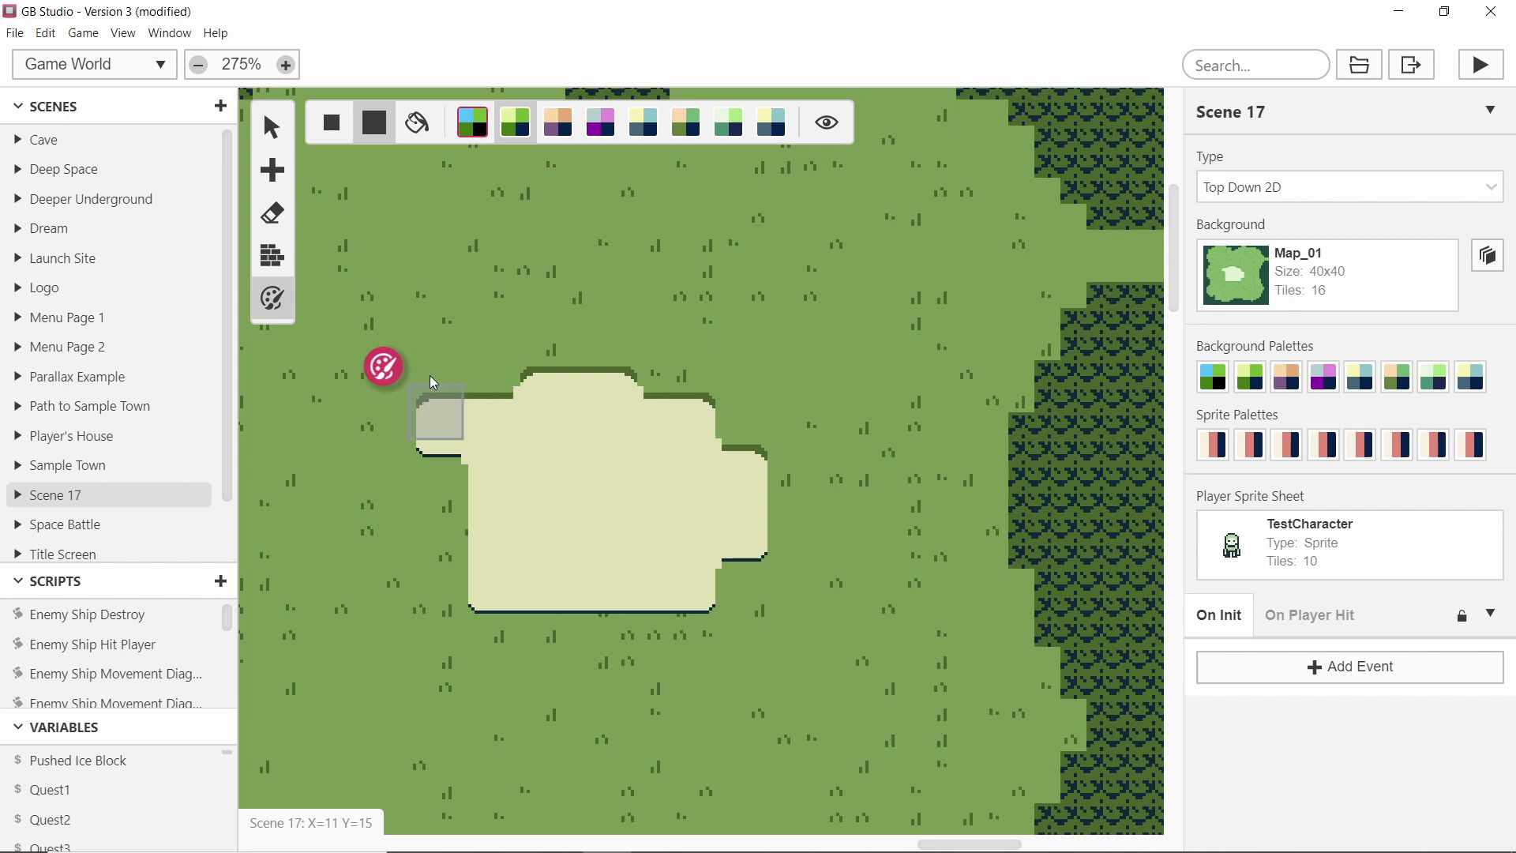
pyautogui.click(474, 125)
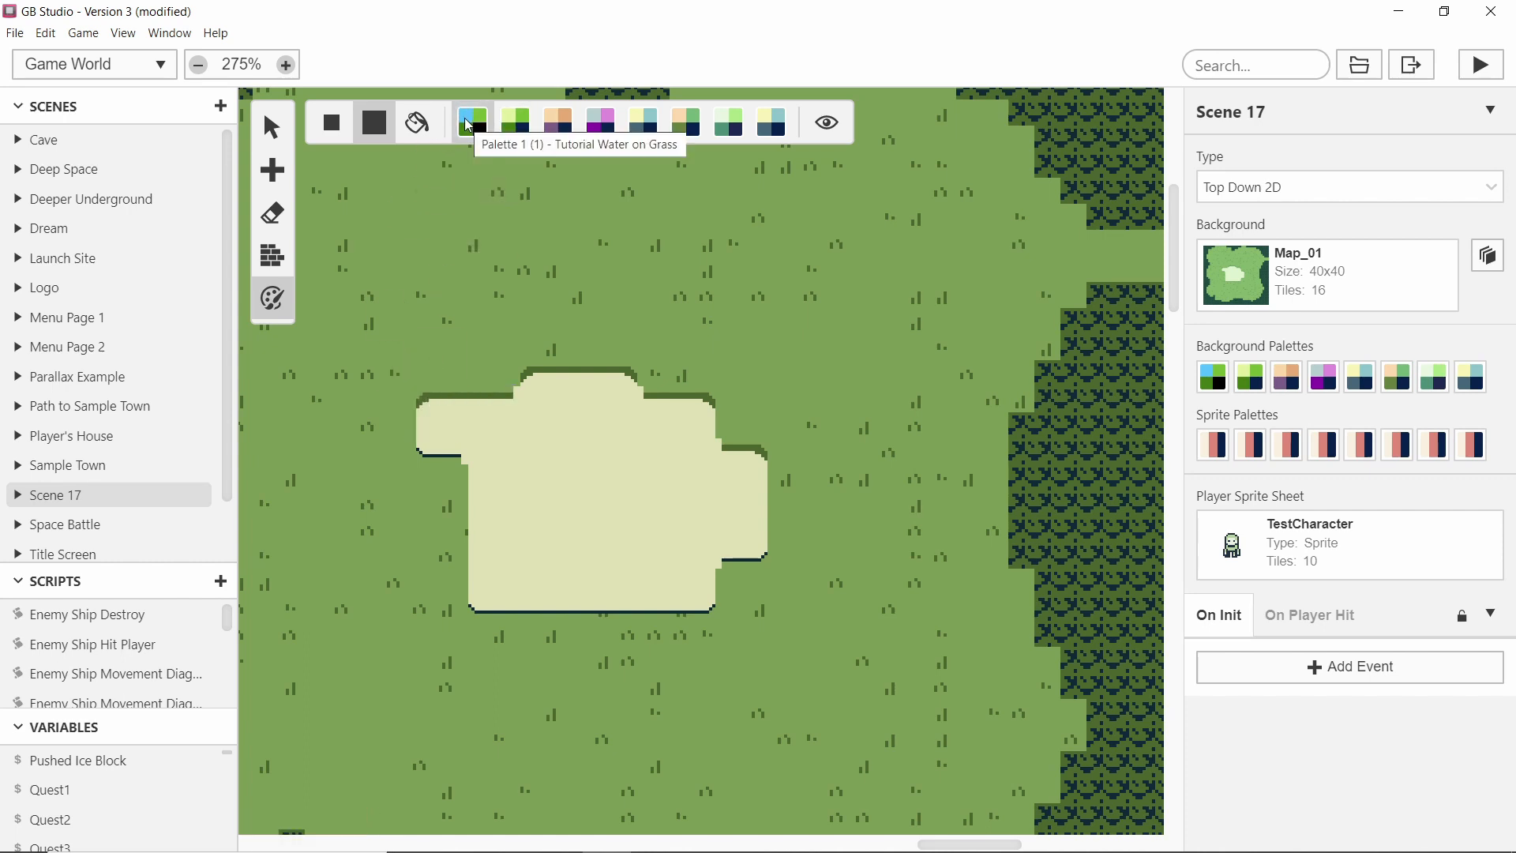
pyautogui.moveTo(426, 399)
pyautogui.mouseDown()
pyautogui.moveTo(545, 379)
pyautogui.moveTo(607, 387)
pyautogui.moveTo(629, 406)
pyautogui.moveTo(685, 406)
pyautogui.moveTo(734, 470)
pyautogui.mouseUp()
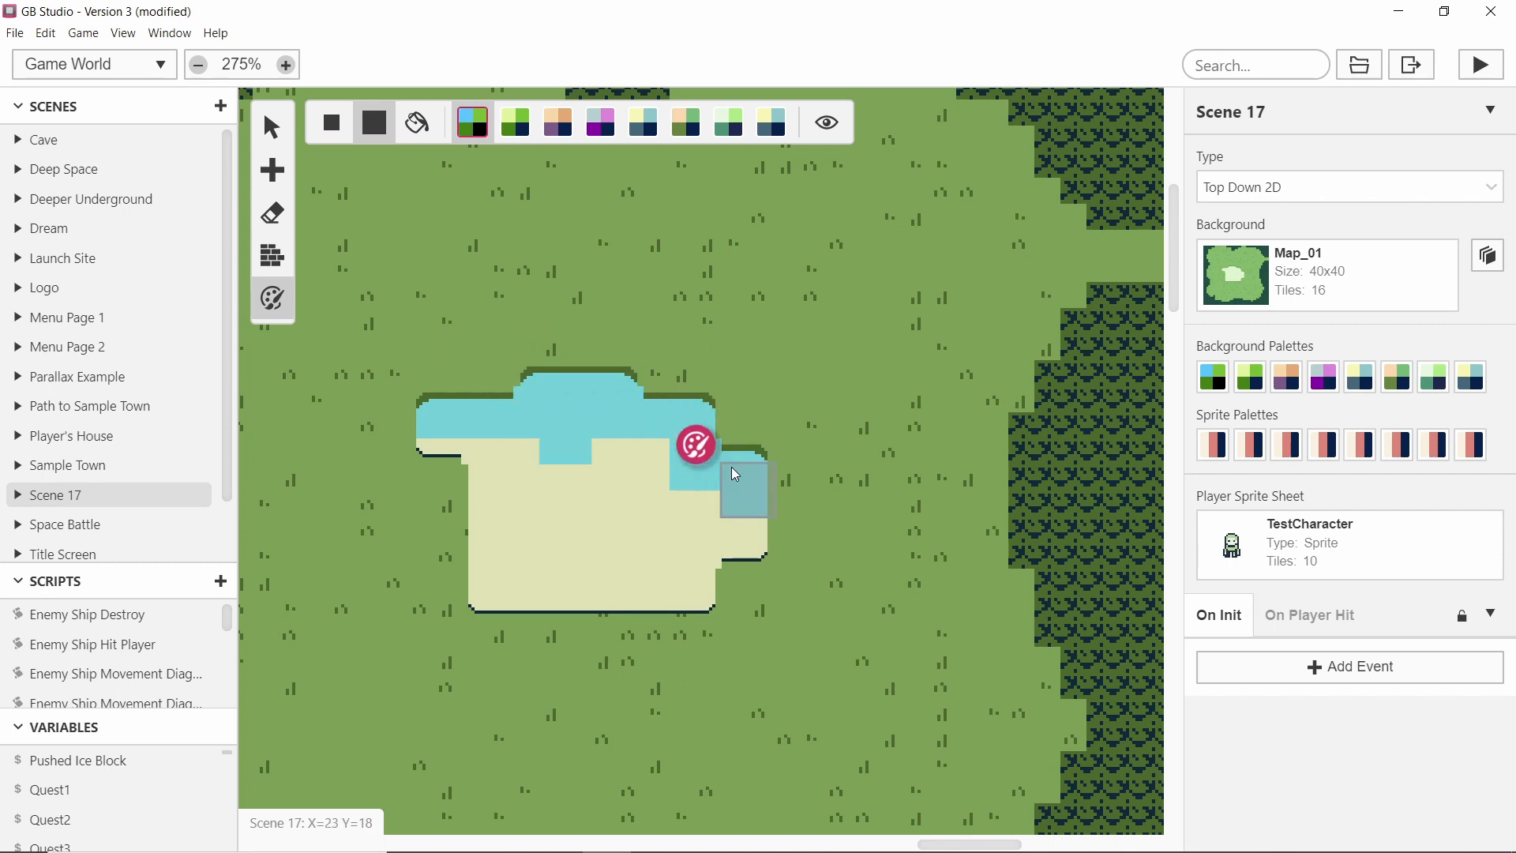
pyautogui.moveTo(699, 567)
pyautogui.mouseDown()
pyautogui.moveTo(642, 596)
pyautogui.moveTo(492, 590)
pyautogui.moveTo(476, 471)
pyautogui.moveTo(420, 437)
pyautogui.moveTo(533, 538)
pyautogui.moveTo(638, 449)
pyautogui.moveTo(488, 476)
pyautogui.moveTo(650, 478)
pyautogui.moveTo(679, 528)
pyautogui.moveTo(643, 477)
pyautogui.mouseUp()
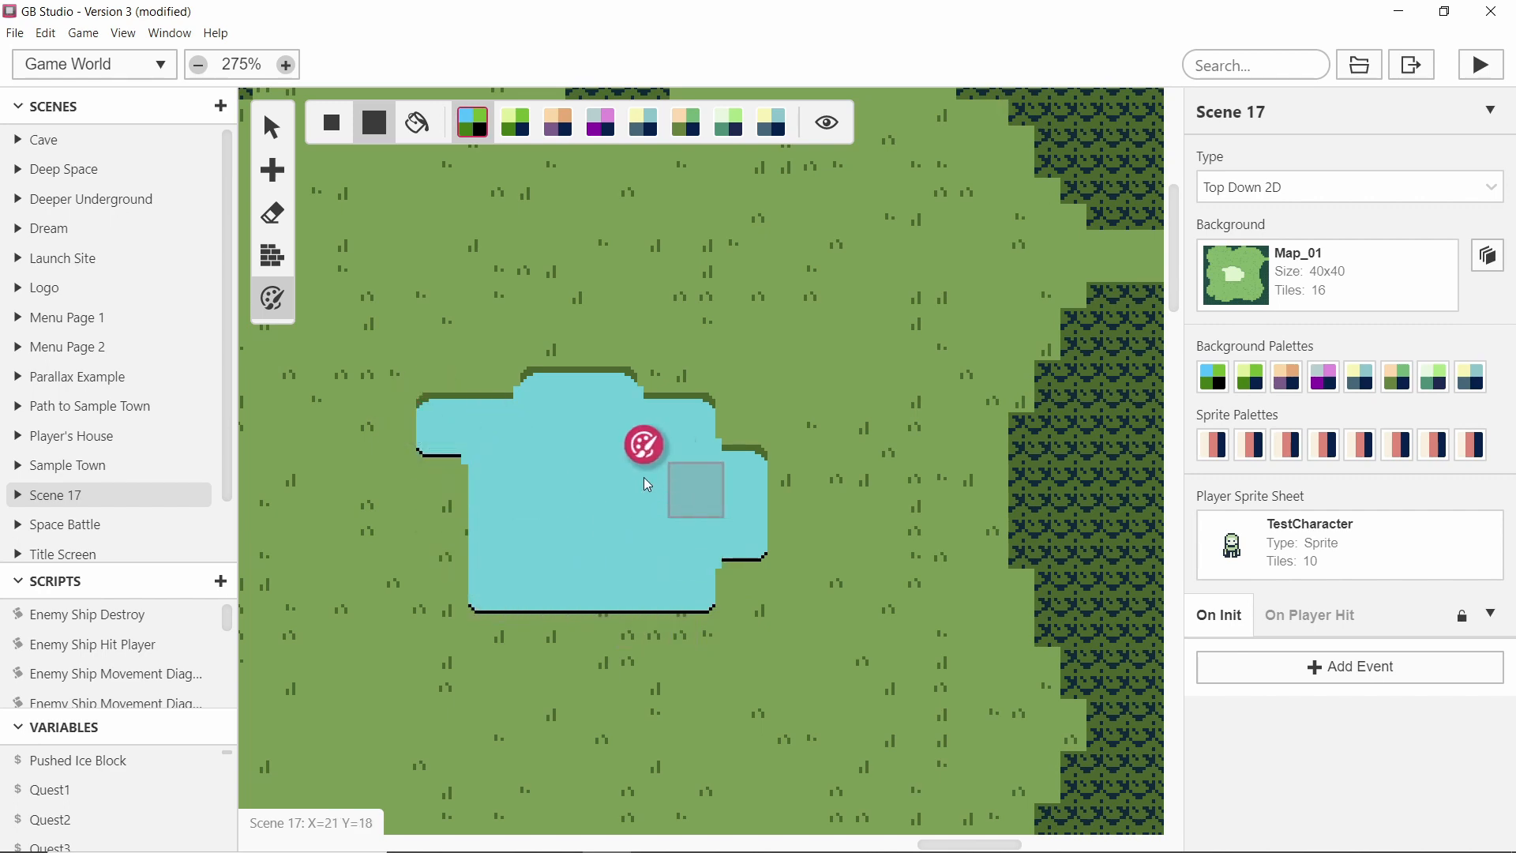
# Assign a blue-grey palette to the scene's third background palette slot.
pyautogui.keyDown('ctrl'); pyautogui.scroll(-10, 632, 466); pyautogui.keyUp('ctrl')
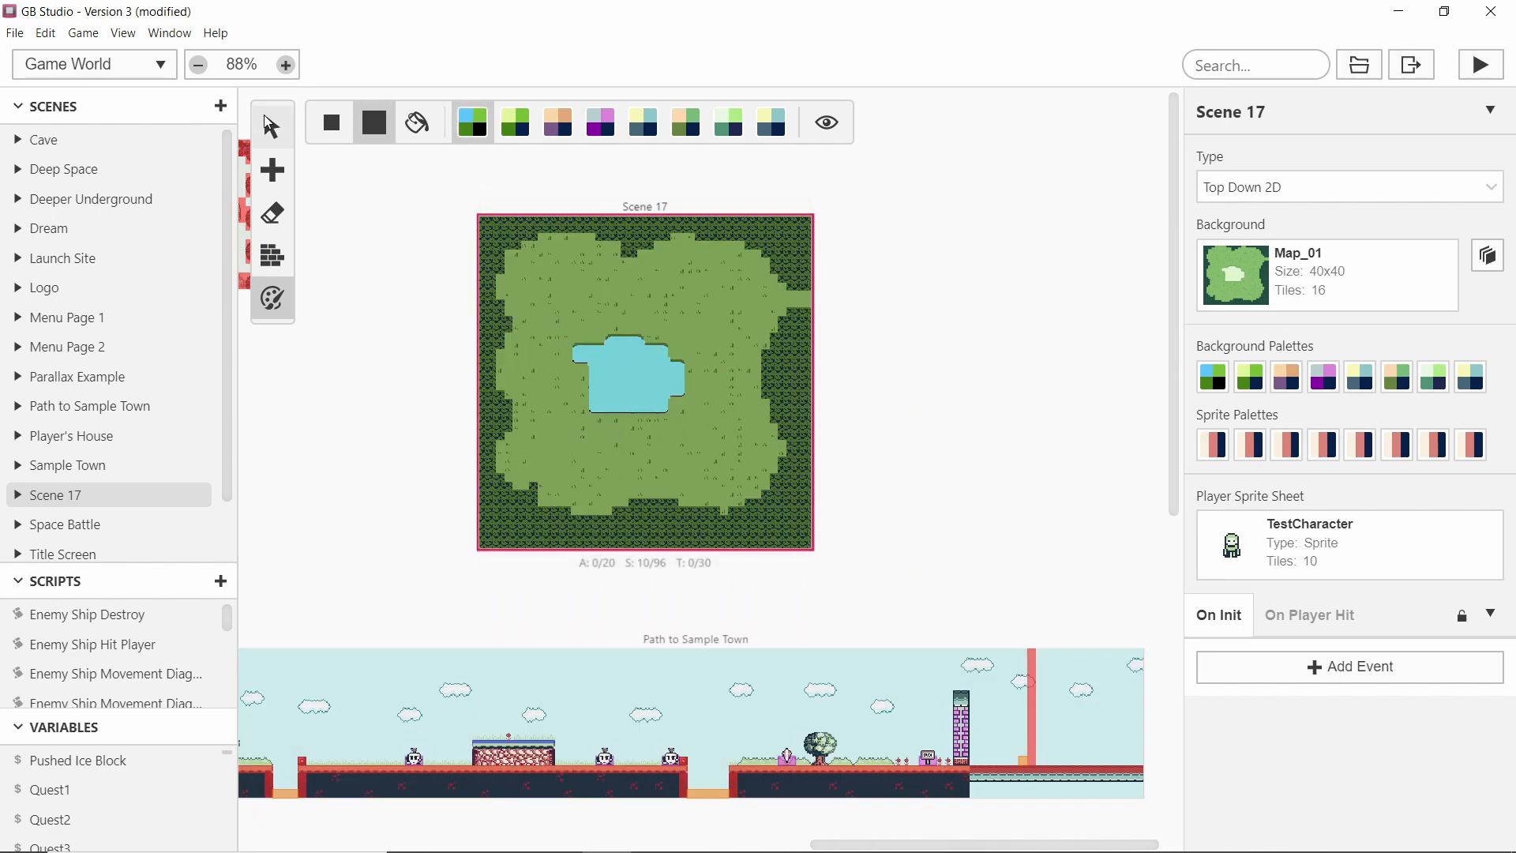
pyautogui.click(272, 127)
pyautogui.keyDown('ctrl'); pyautogui.scroll(5, 685, 366); pyautogui.keyUp('ctrl')
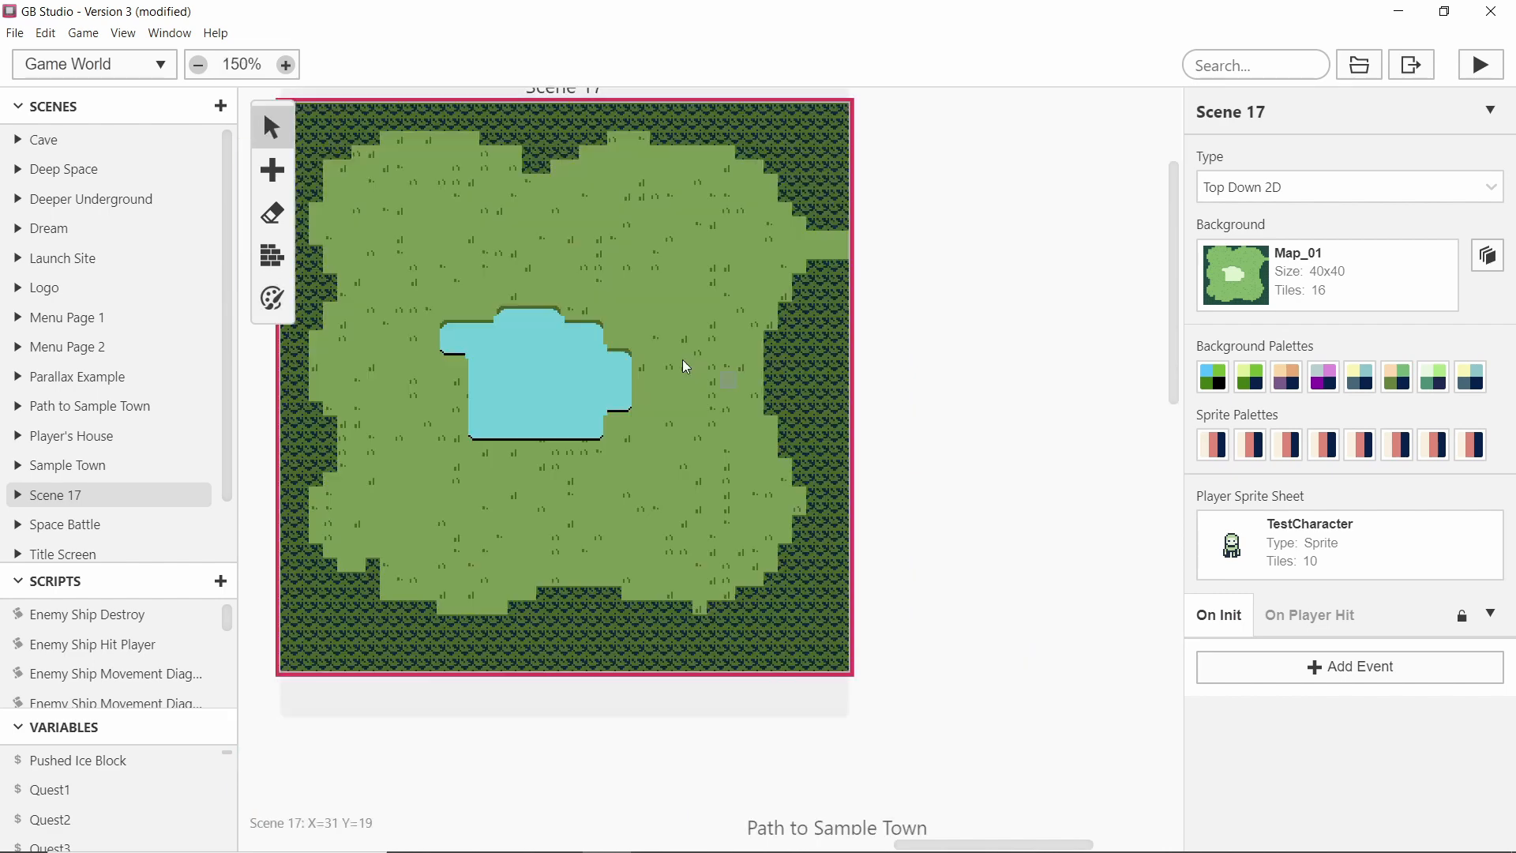
pyautogui.click(272, 298)
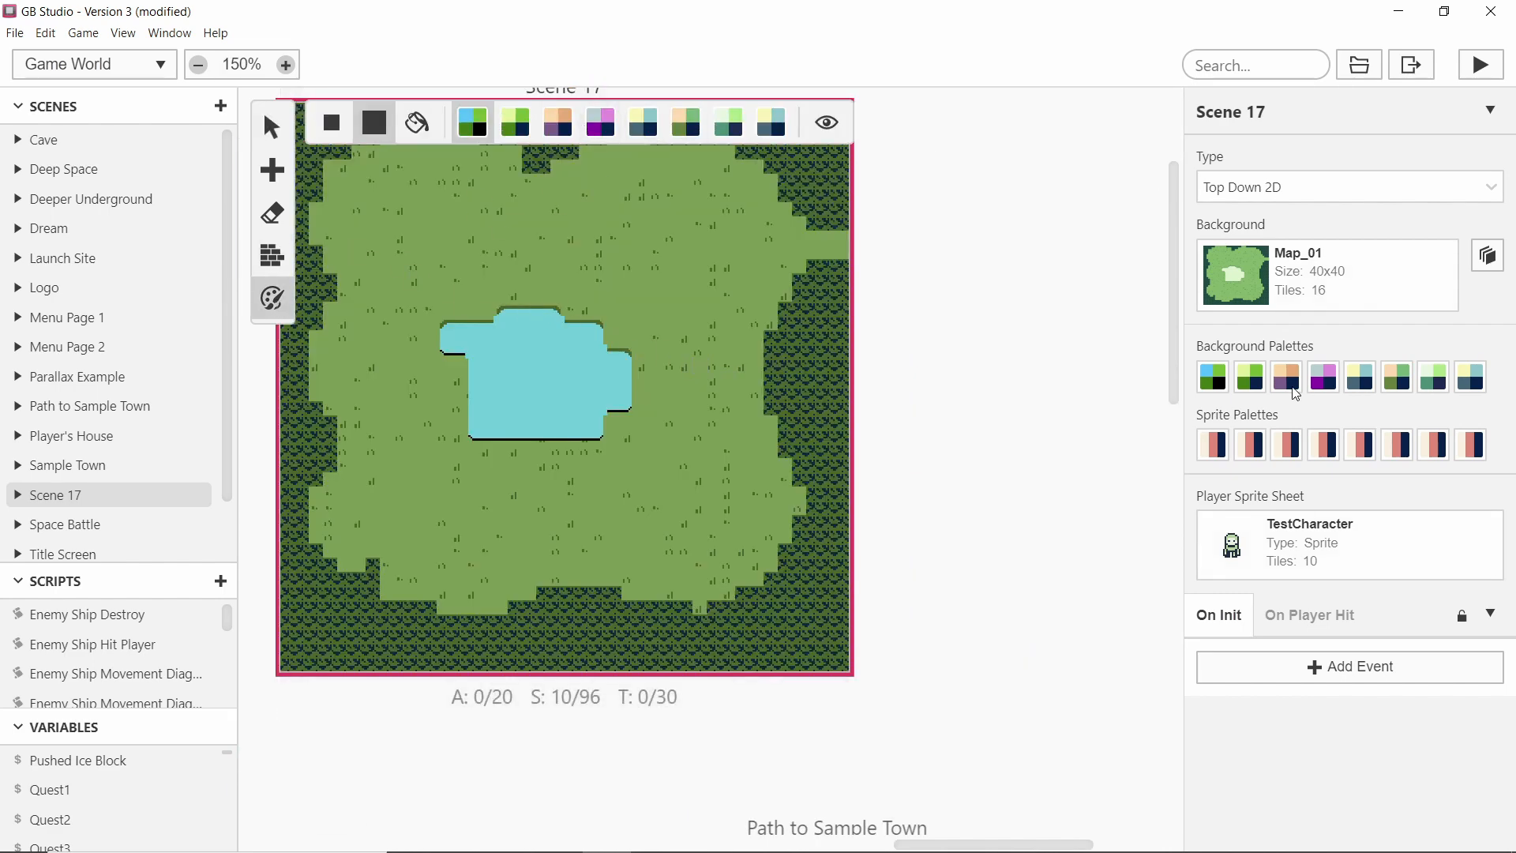
pyautogui.click(1296, 389)
pyautogui.scroll(-5, 1291, 691)
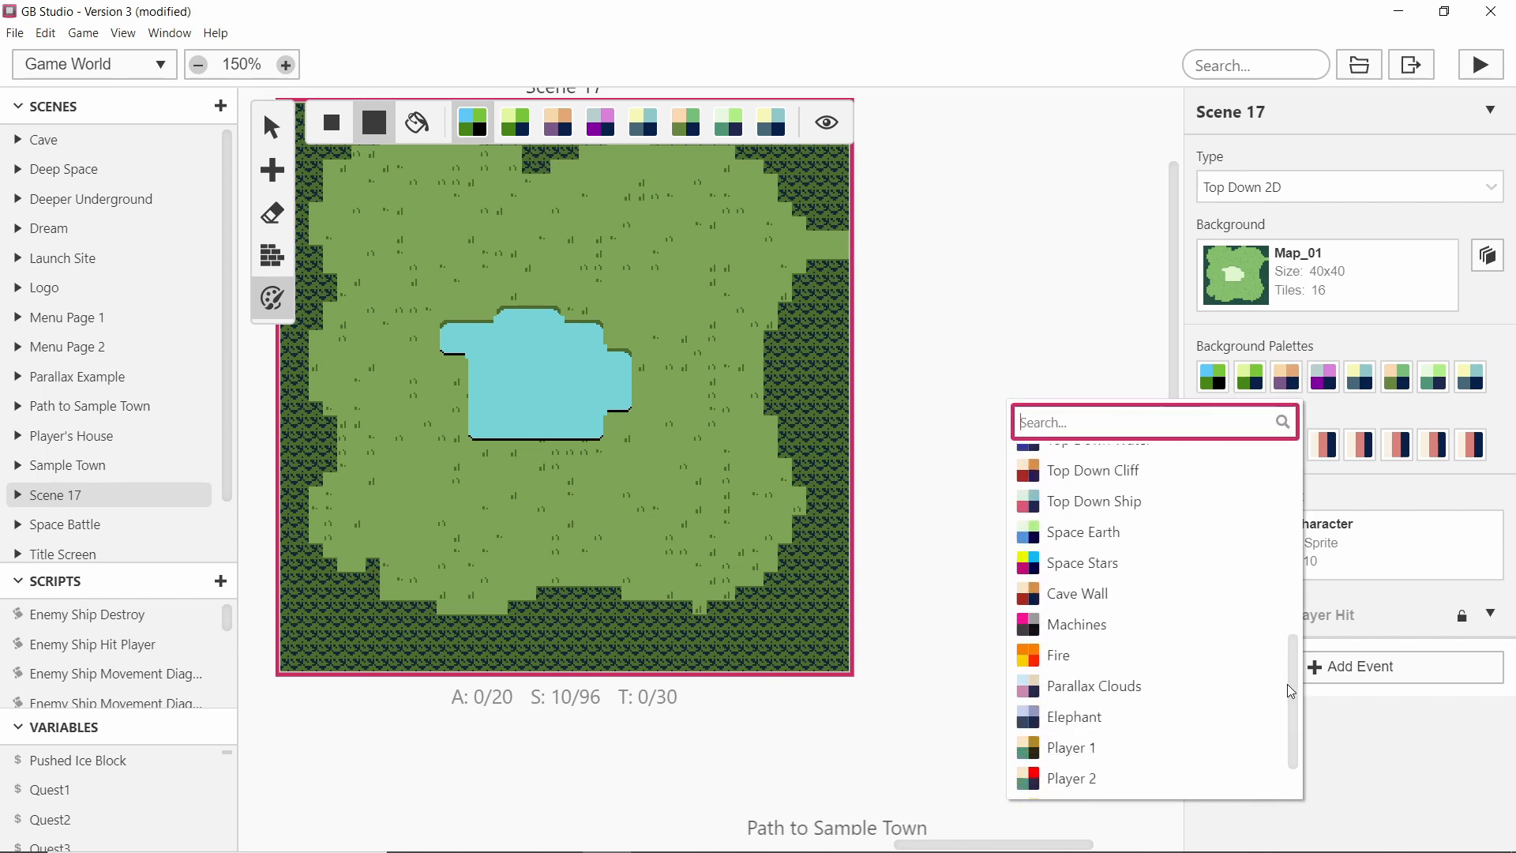
pyautogui.scroll(-1, 1291, 691)
pyautogui.click(1074, 657)
pyautogui.scroll(3, 738, 289)
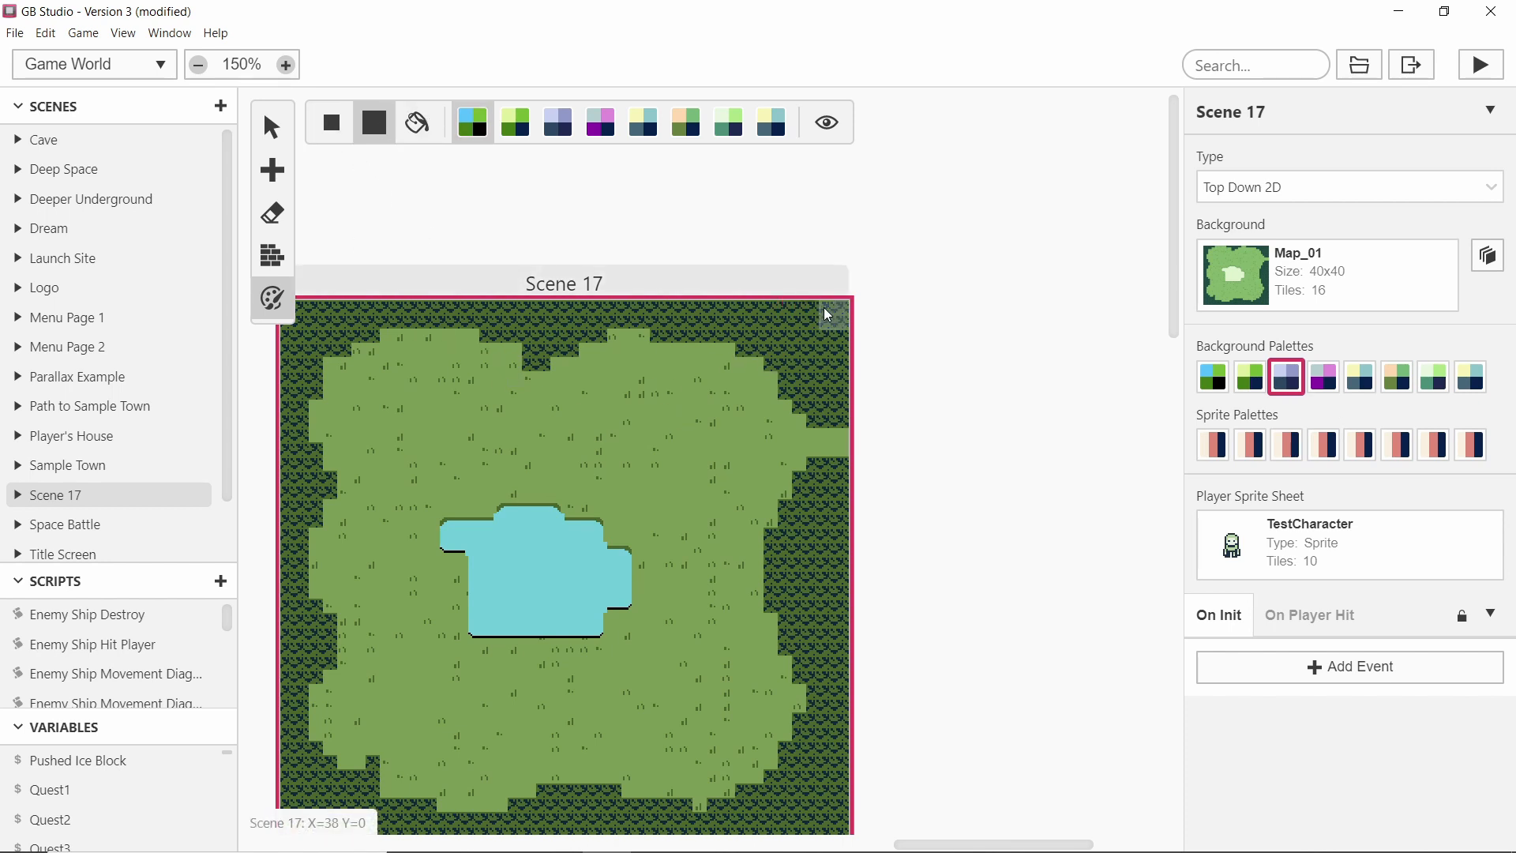
# Paint the tree tiles along the scene's top edge with the blue-grey third palette.
pyautogui.moveTo(815, 402); pyautogui.dragTo(839, 403)
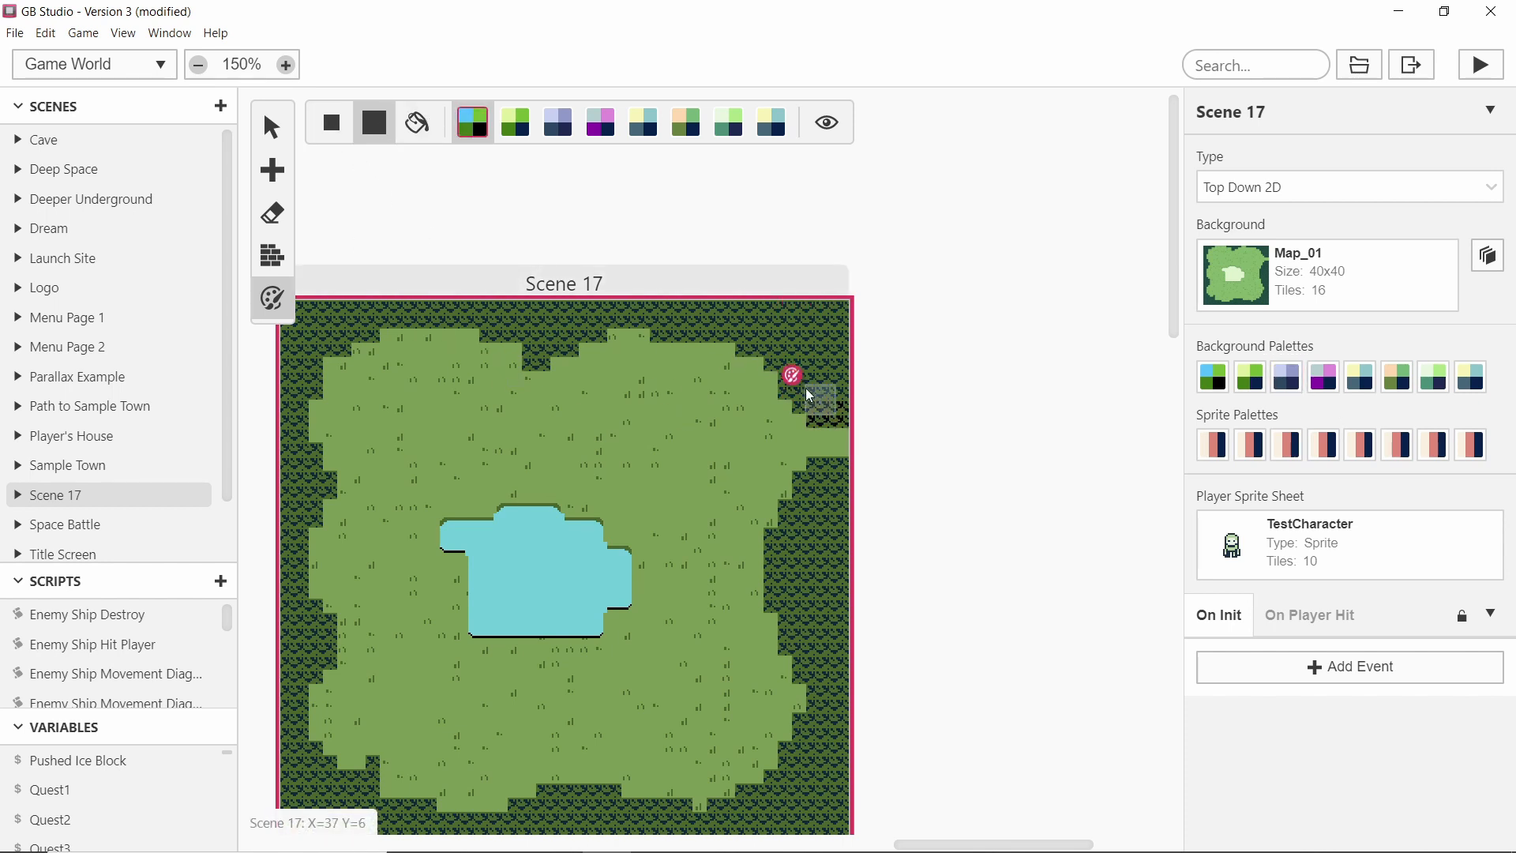
pyautogui.keyDown('ctrl'); pyautogui.scroll(3, 809, 395); pyautogui.keyUp('ctrl')
pyautogui.click(558, 123)
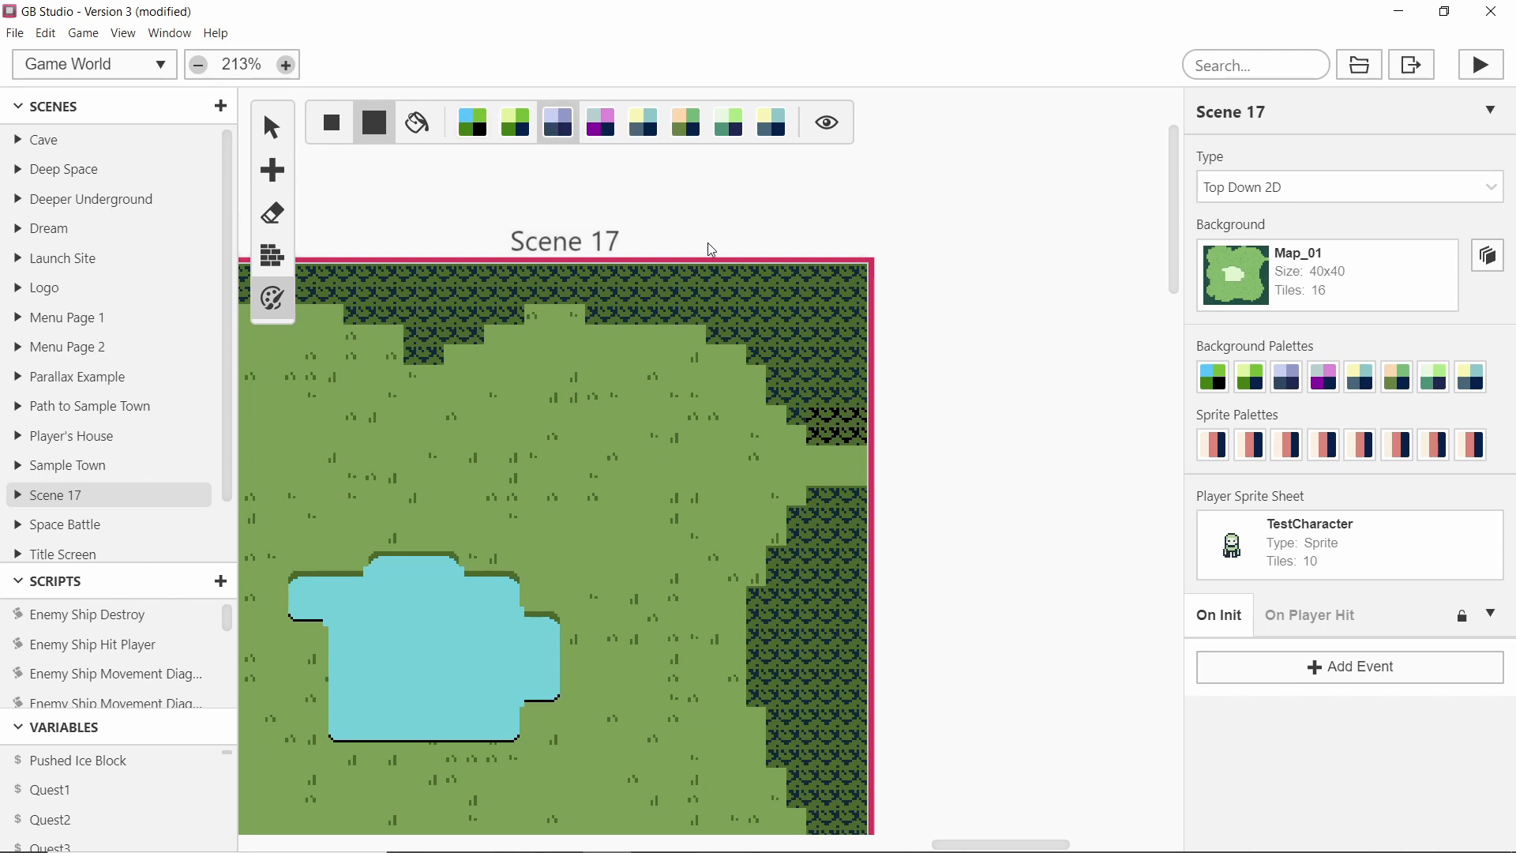
pyautogui.moveTo(822, 417)
pyautogui.mouseDown()
pyautogui.moveTo(862, 418)
pyautogui.moveTo(679, 299)
pyautogui.moveTo(521, 284)
pyautogui.moveTo(501, 310)
pyautogui.moveTo(423, 329)
pyautogui.moveTo(423, 298)
pyautogui.mouseUp()
pyautogui.hscroll(-5, 474, 297)
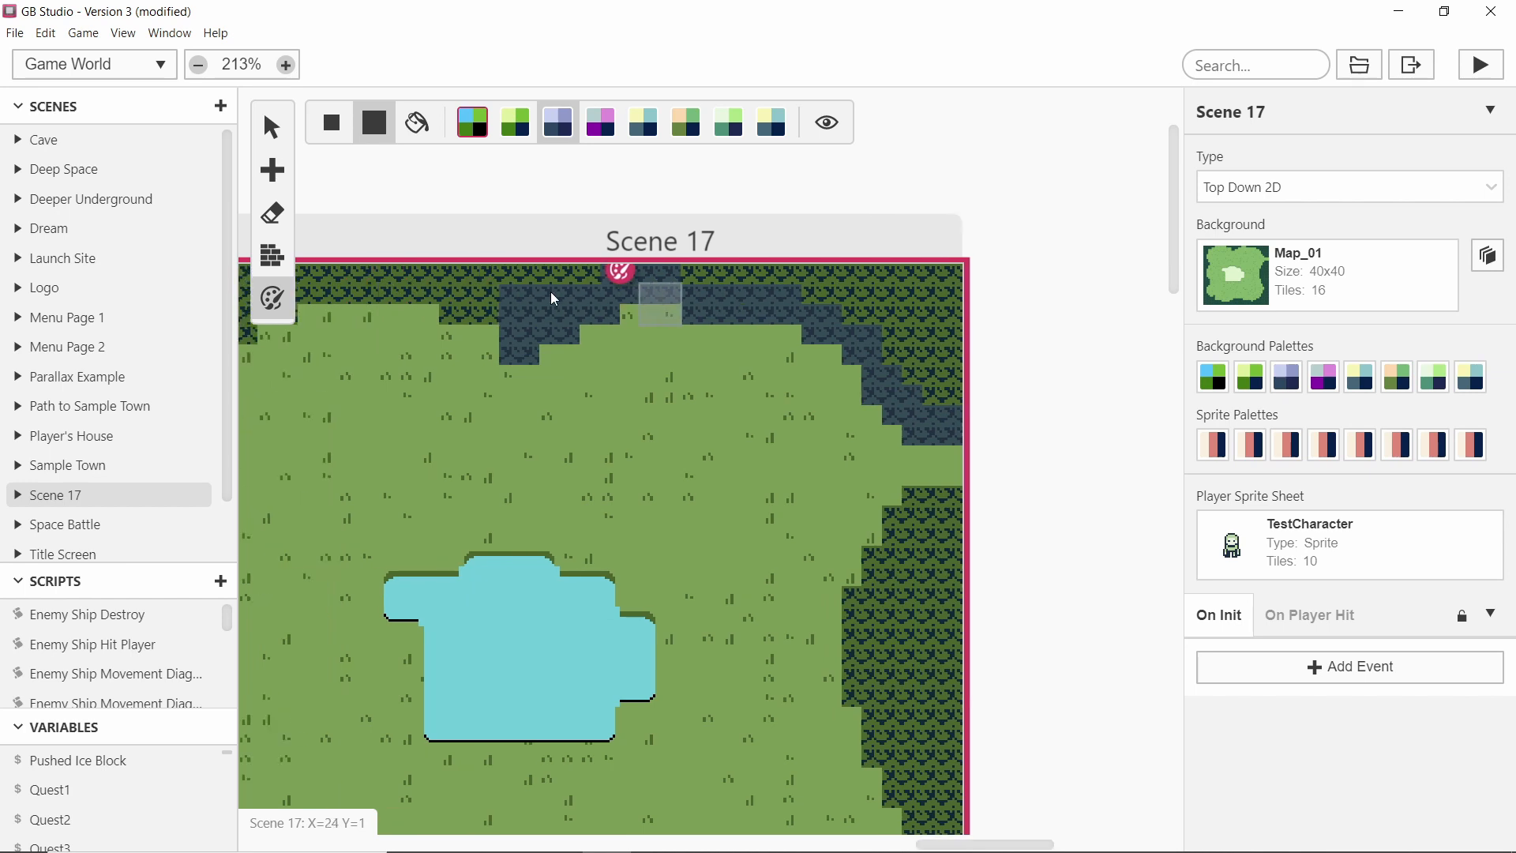
pyautogui.moveTo(559, 294)
pyautogui.mouseDown()
pyautogui.moveTo(599, 296)
pyautogui.moveTo(366, 289)
pyautogui.moveTo(368, 302)
pyautogui.moveTo(320, 304)
pyautogui.mouseUp()
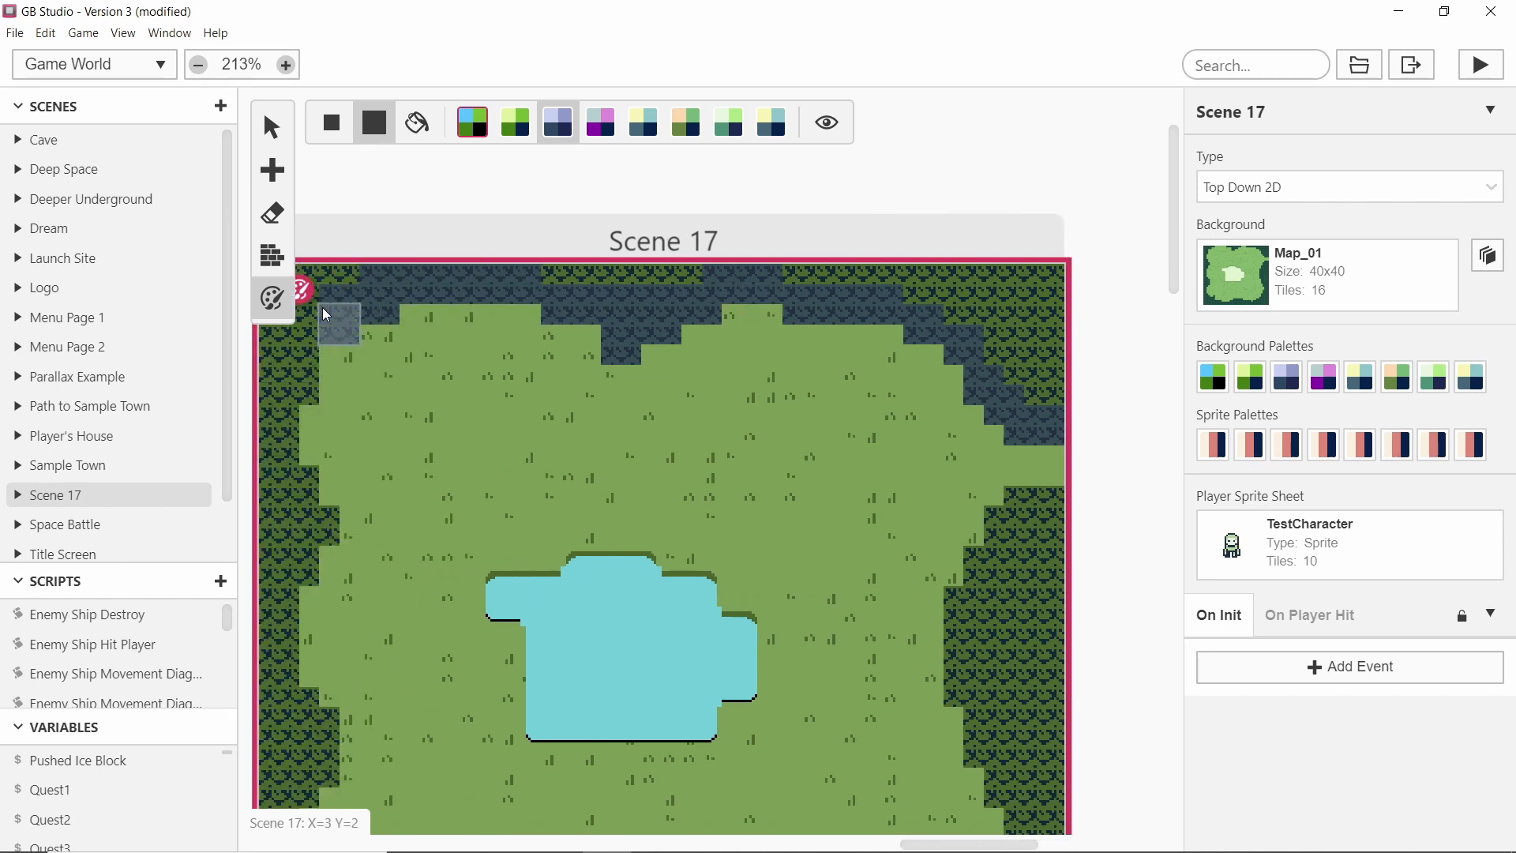
# Fill the remaining tree border tiles around the grass with the blue-grey palette.
pyautogui.hscroll(-3, 423, 304)
pyautogui.moveTo(423, 304)
pyautogui.mouseDown()
pyautogui.moveTo(385, 326)
pyautogui.moveTo(372, 472)
pyautogui.mouseUp()
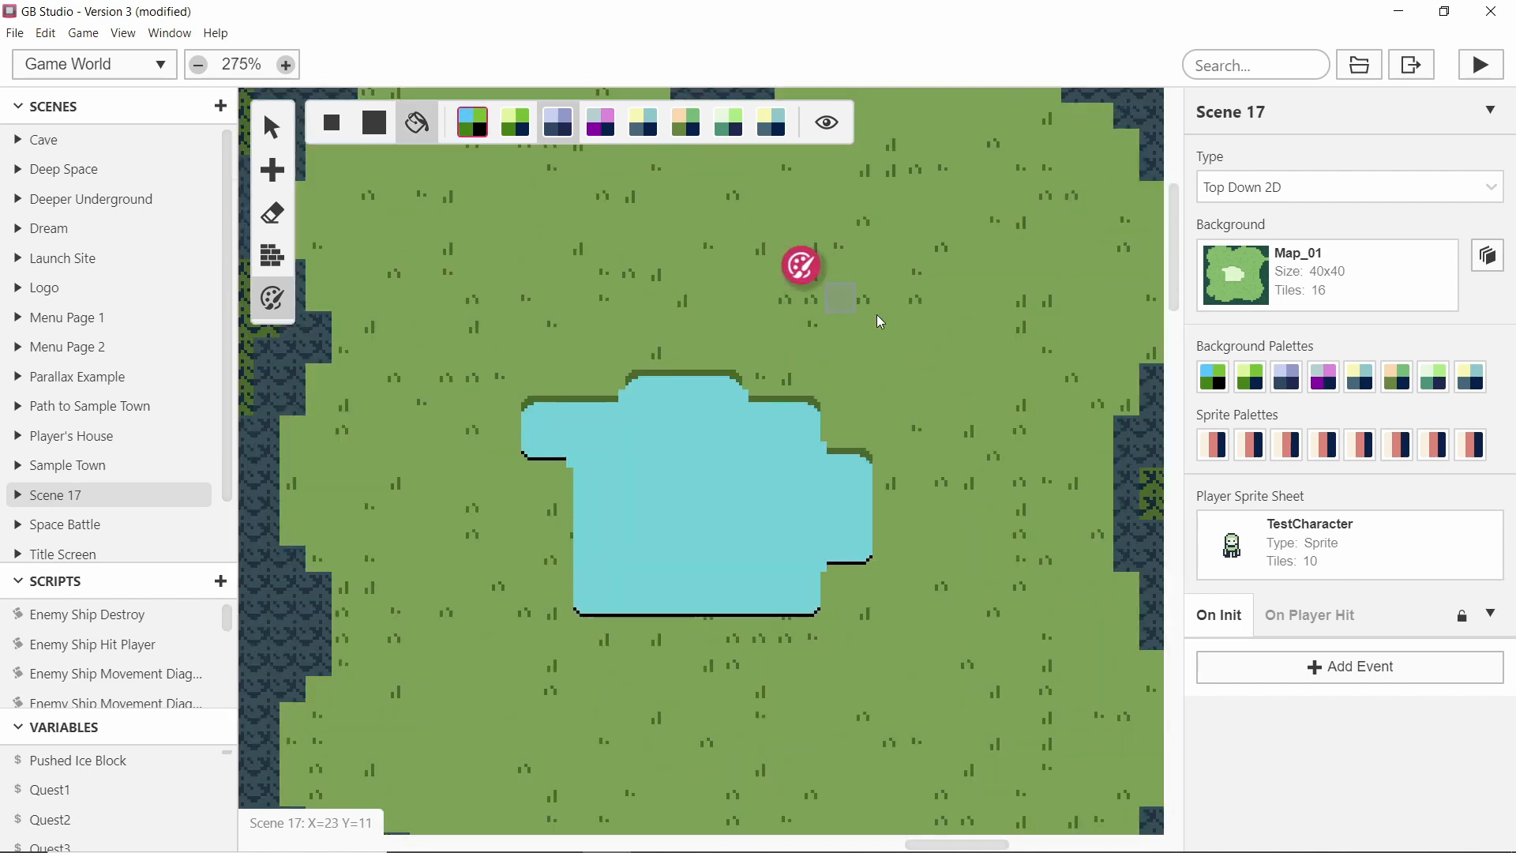
pyautogui.scroll(1, 758, 310)
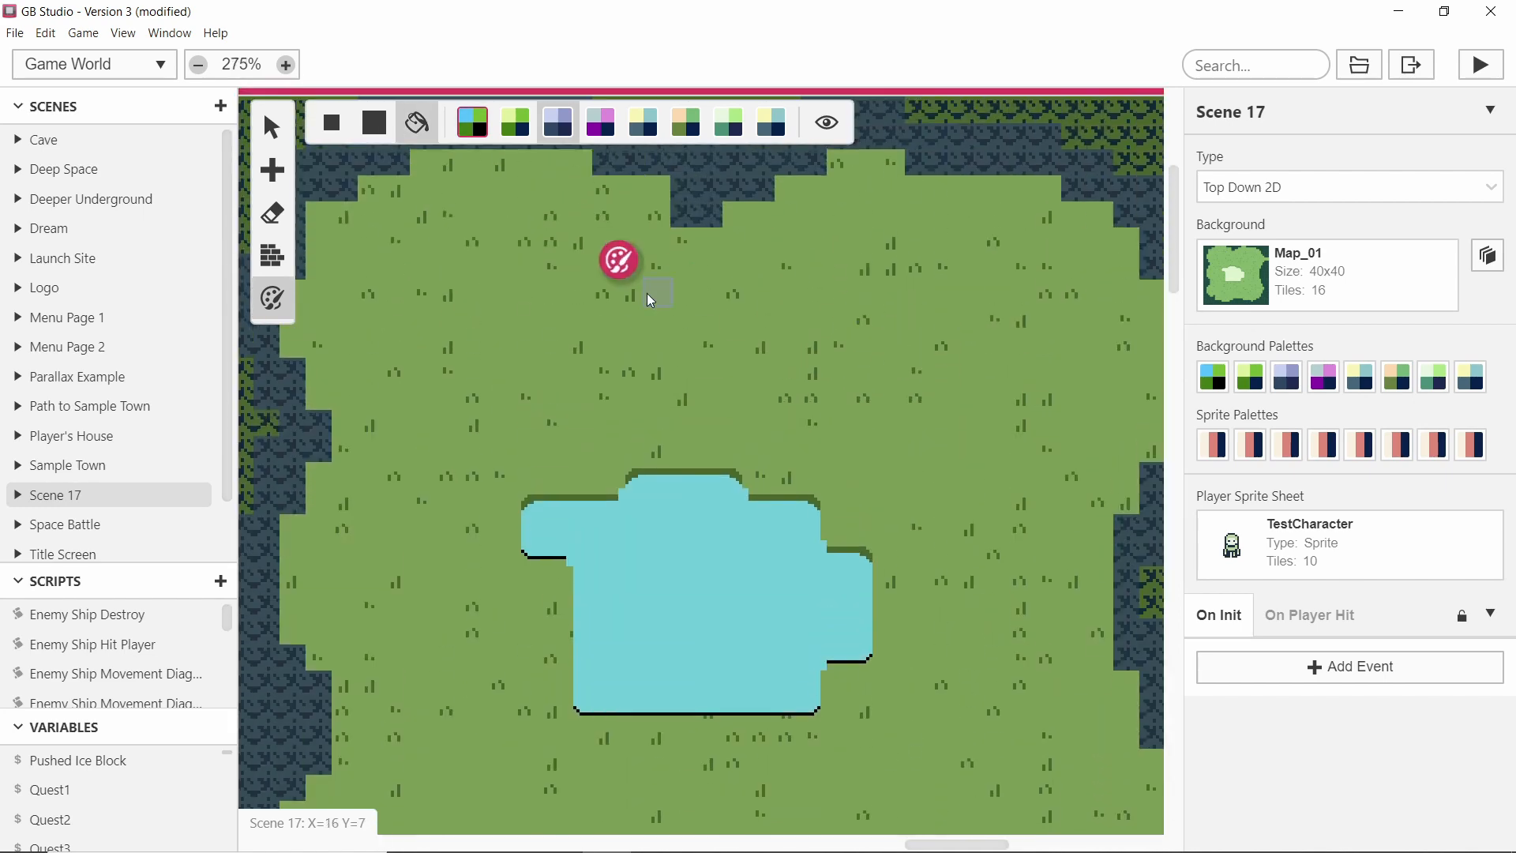
pyautogui.keyDown('ctrl'); pyautogui.scroll(-2, 545, 290); pyautogui.keyUp('ctrl')
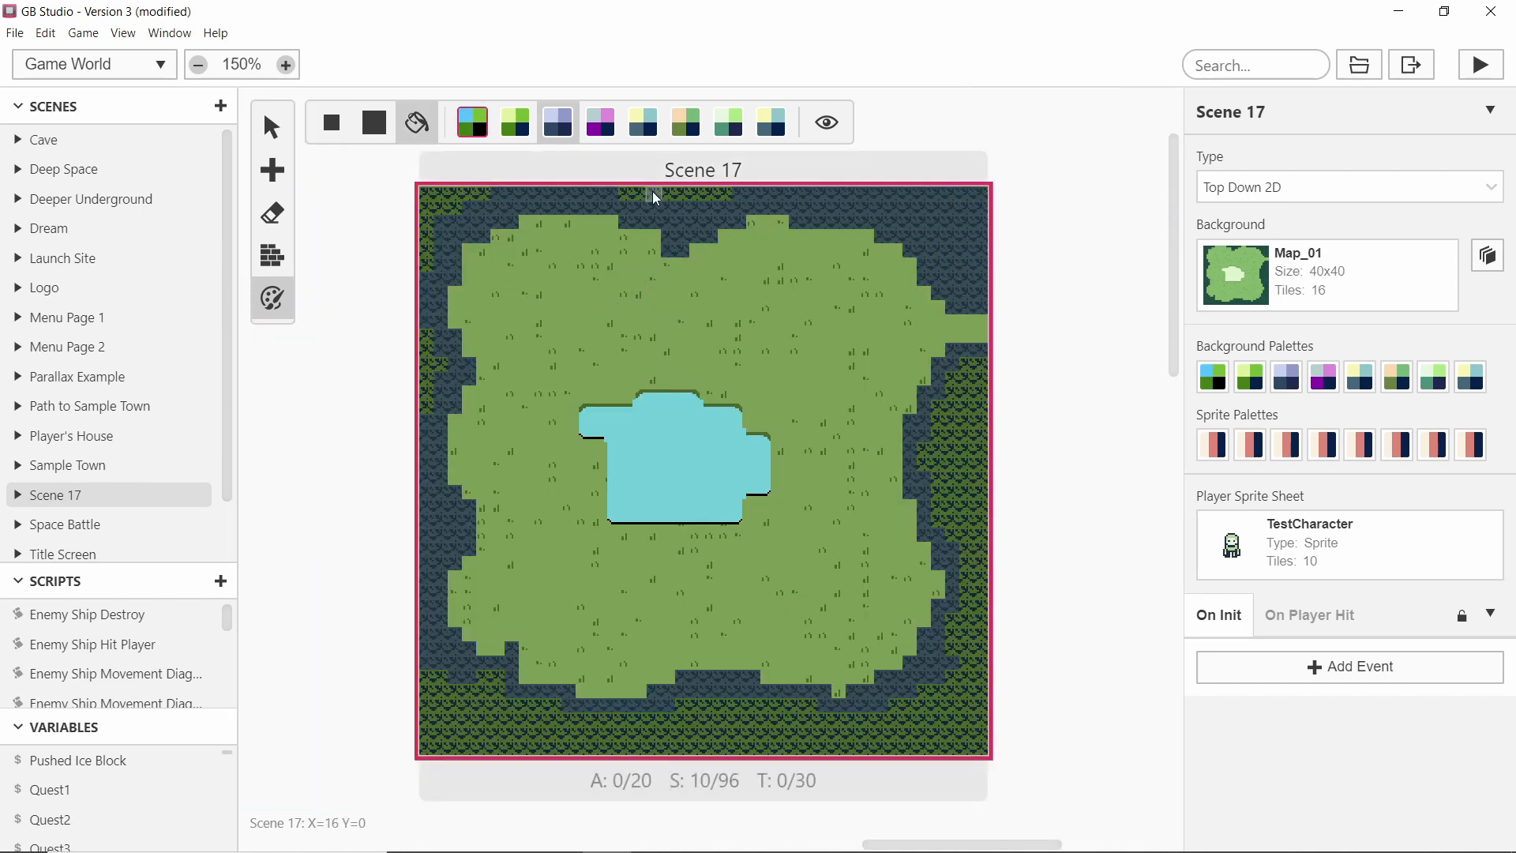
pyautogui.moveTo(419, 200)
pyautogui.mouseDown()
pyautogui.moveTo(434, 197)
pyautogui.moveTo(429, 470)
pyautogui.moveTo(514, 755)
pyautogui.mouseUp()
pyautogui.click(514, 755)
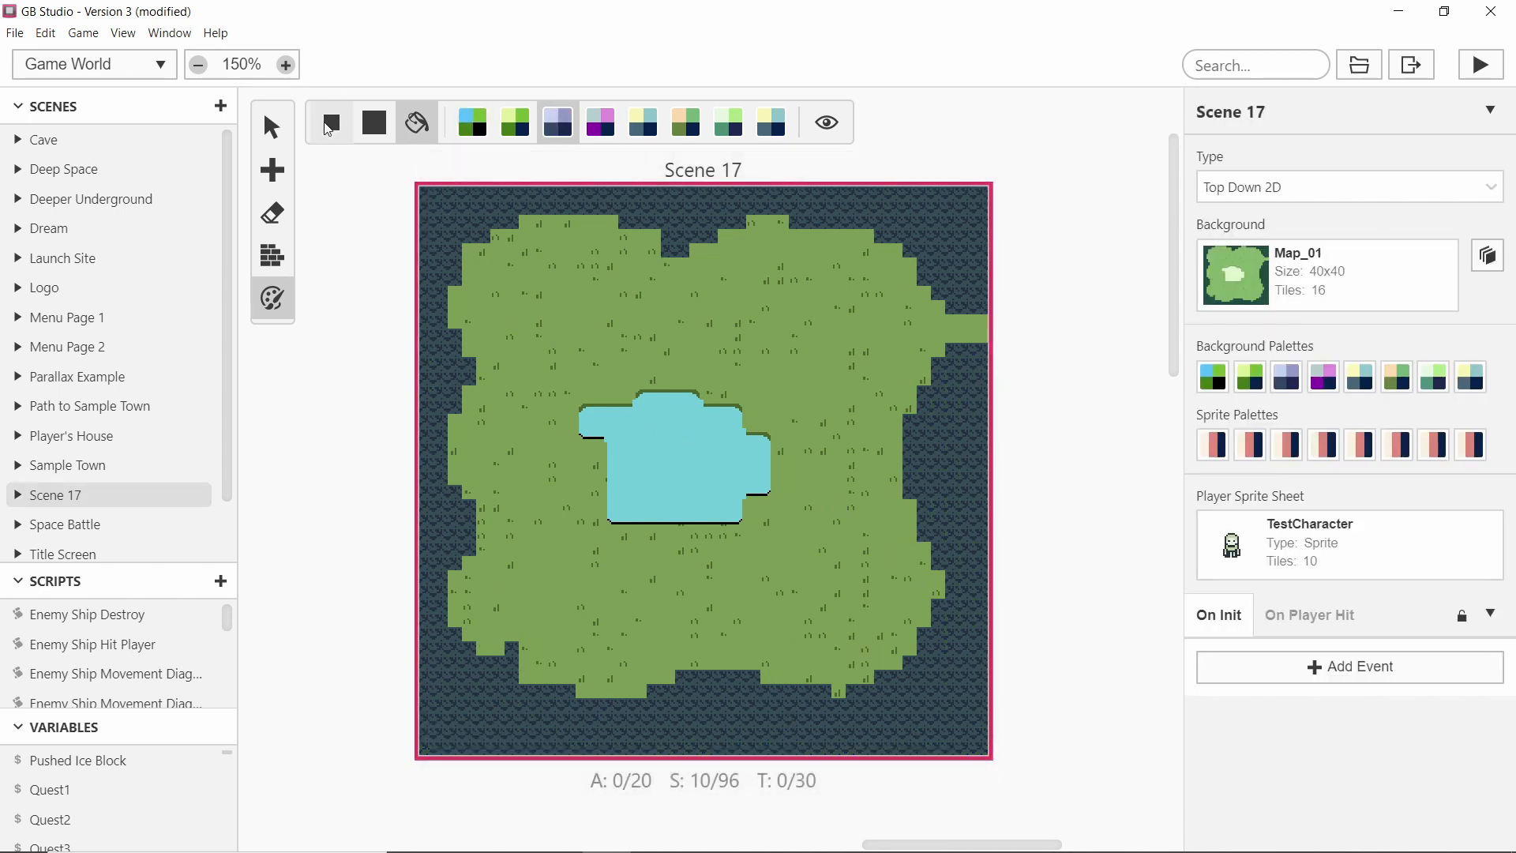
# Paint solid collision tiles along the tree border at the top and right of the grass.
pyautogui.click(264, 138)
pyautogui.keyDown('ctrl'); pyautogui.scroll(-5, 647, 298); pyautogui.keyUp('ctrl')
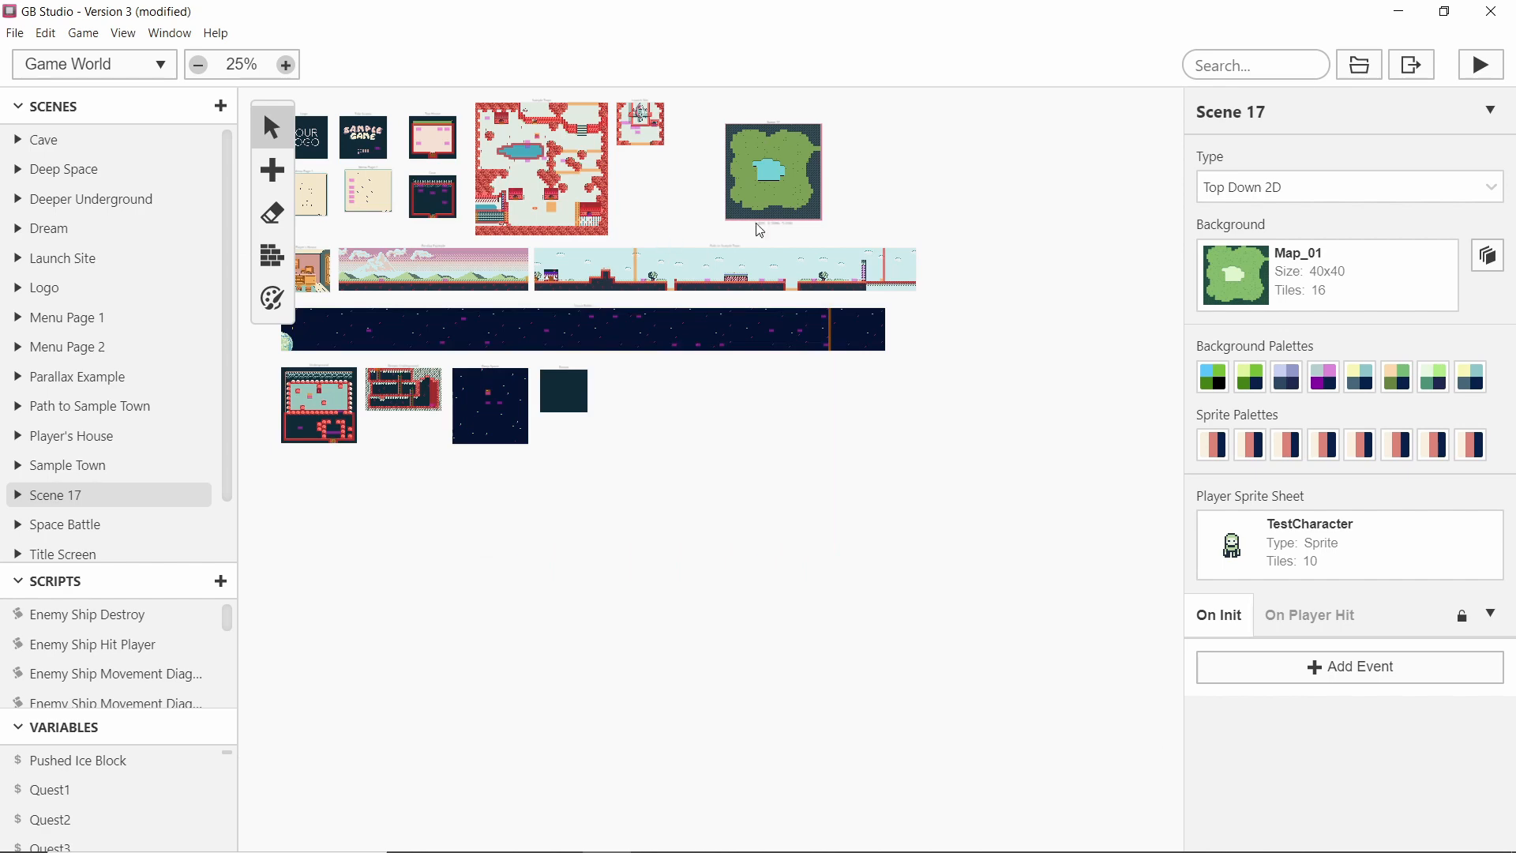
pyautogui.keyDown('ctrl'); pyautogui.scroll(5, 852, 164); pyautogui.keyUp('ctrl')
pyautogui.keyDown('ctrl'); pyautogui.scroll(3, 852, 164); pyautogui.keyUp('ctrl')
pyautogui.scroll(5, 643, 261)
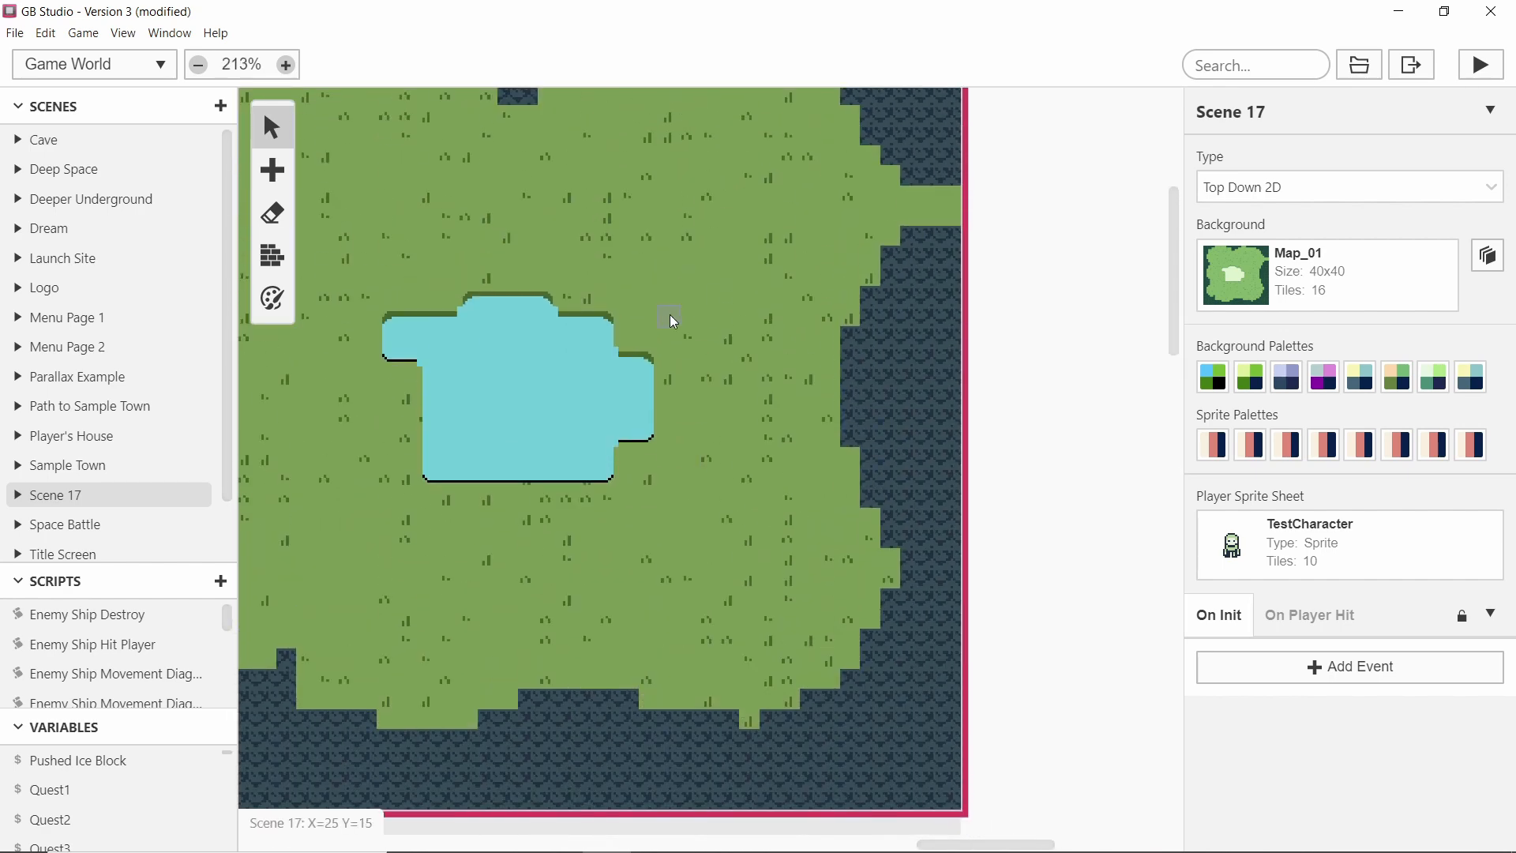
pyautogui.keyDown('ctrl'); pyautogui.scroll(-3, 363, 280); pyautogui.keyUp('ctrl')
pyautogui.press('c')
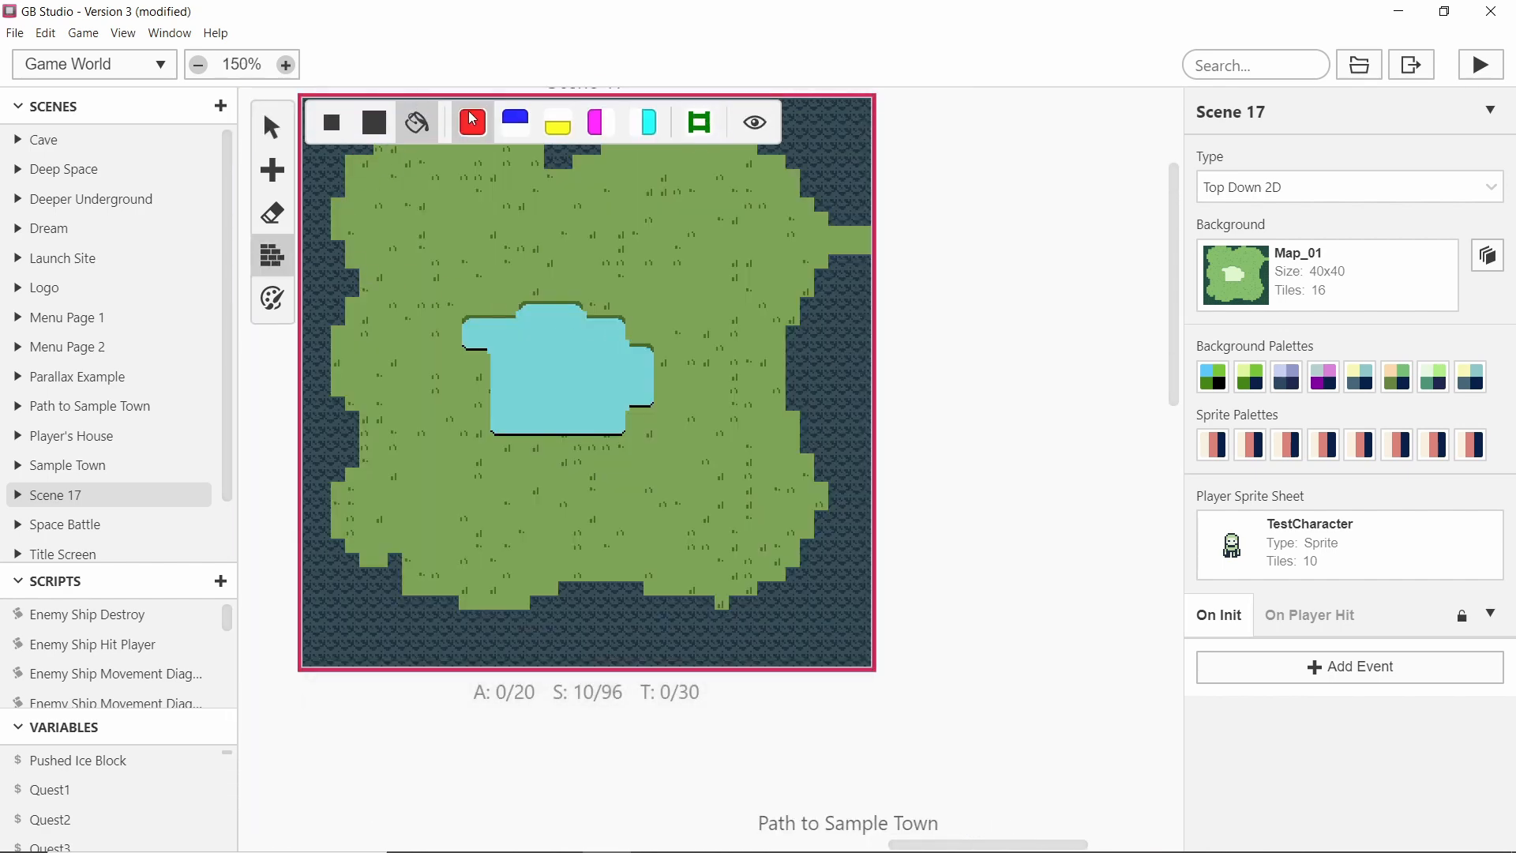
pyautogui.click(378, 123)
pyautogui.scroll(3, 626, 297)
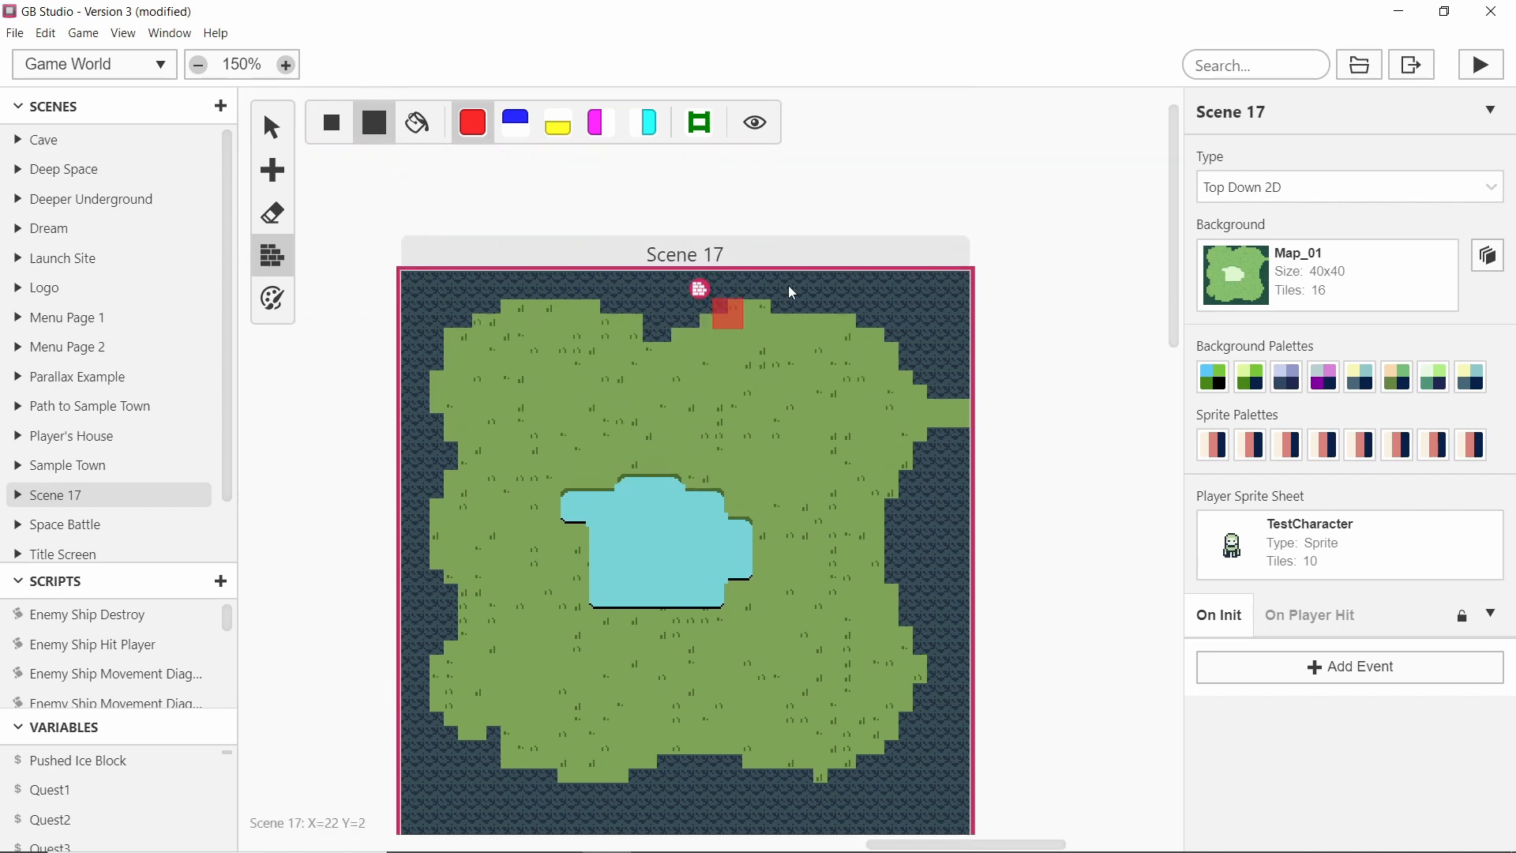
pyautogui.keyDown('ctrl'); pyautogui.scroll(3, 956, 327); pyautogui.keyUp('ctrl')
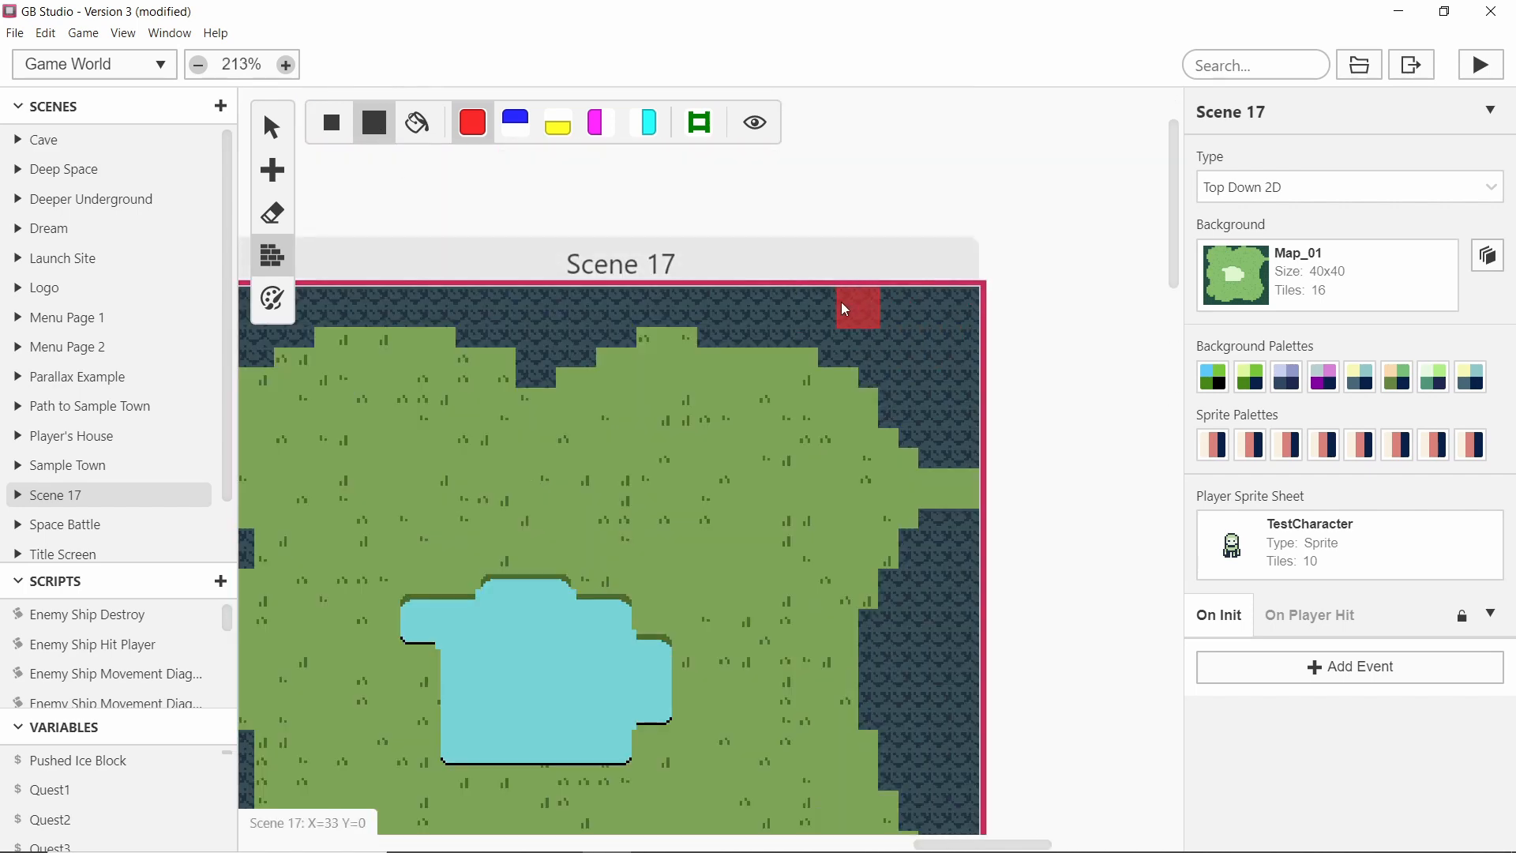
pyautogui.click(937, 432)
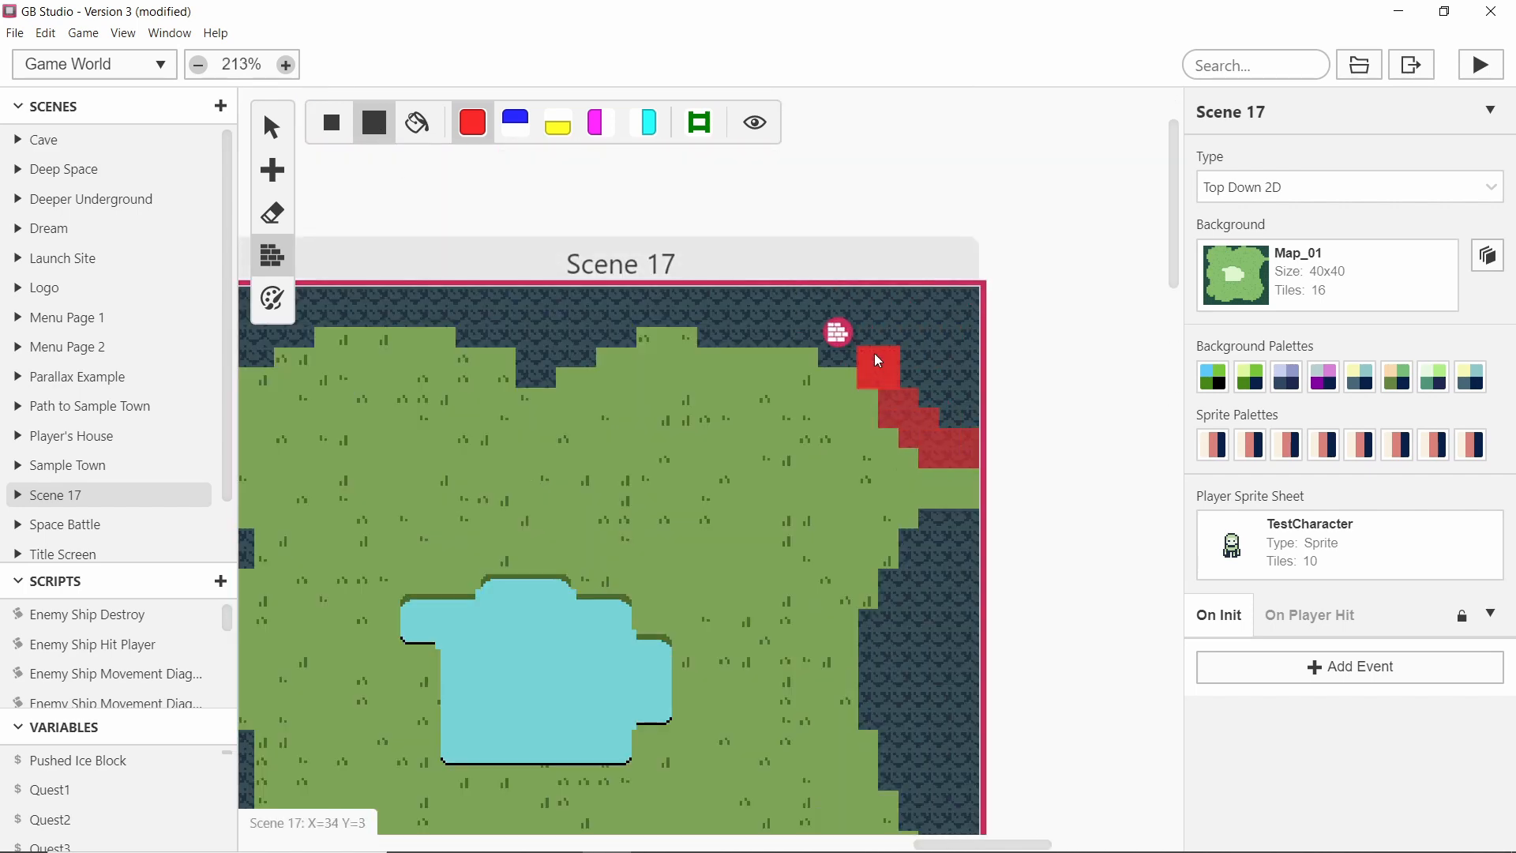
pyautogui.moveTo(800, 323); pyautogui.dragTo(716, 322)
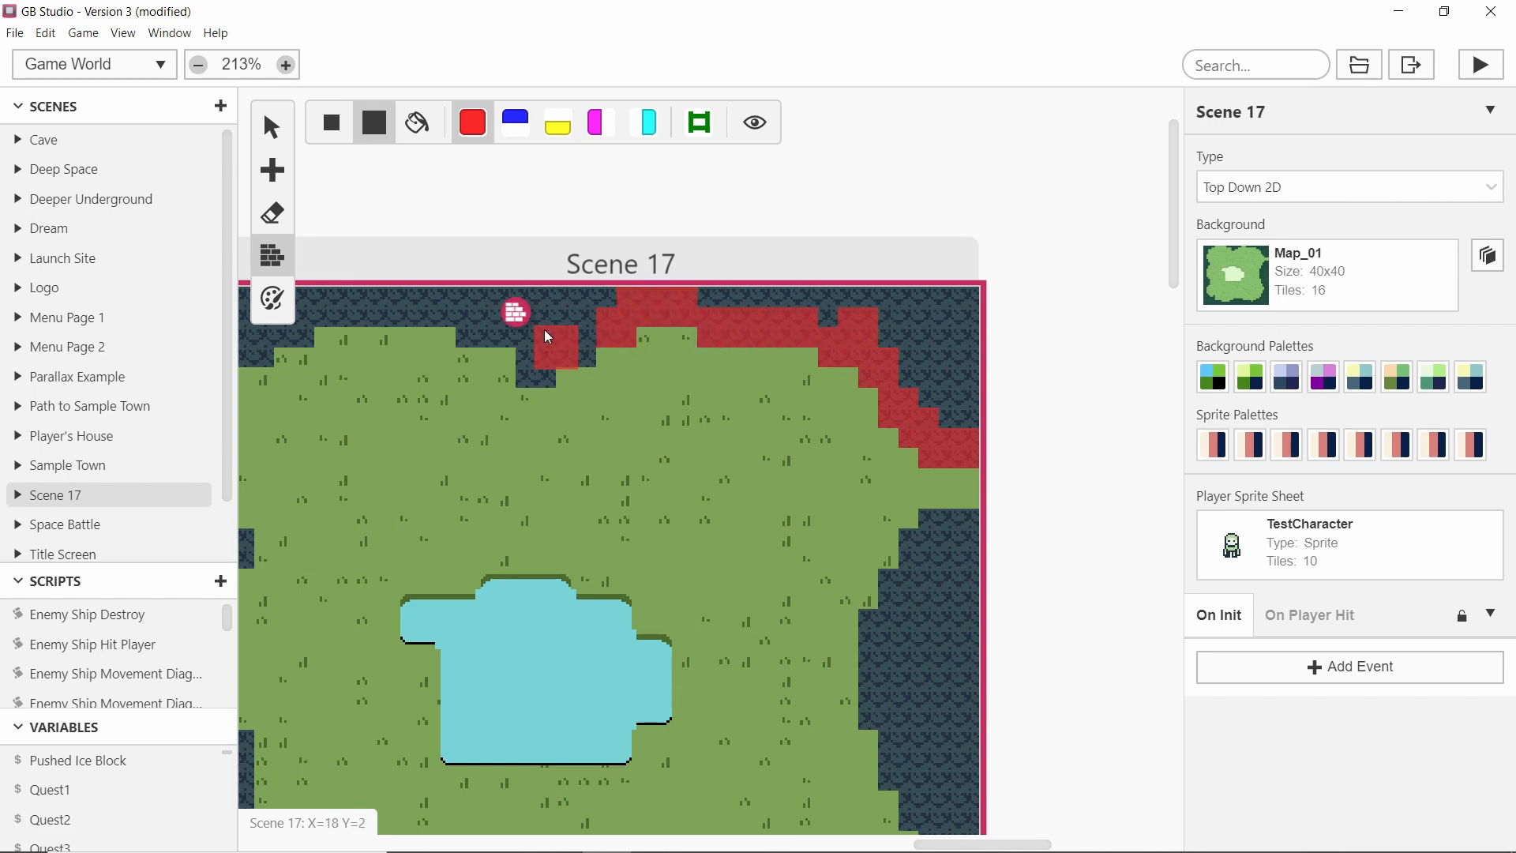
# Paint collision tiles along the pond's upper bank, undoing the excess stroke.
pyautogui.keyDown('ctrl'); pyautogui.scroll(-5, 553, 308); pyautogui.keyUp('ctrl')
pyautogui.keyDown('ctrl'); pyautogui.scroll(6, 643, 424); pyautogui.keyUp('ctrl')
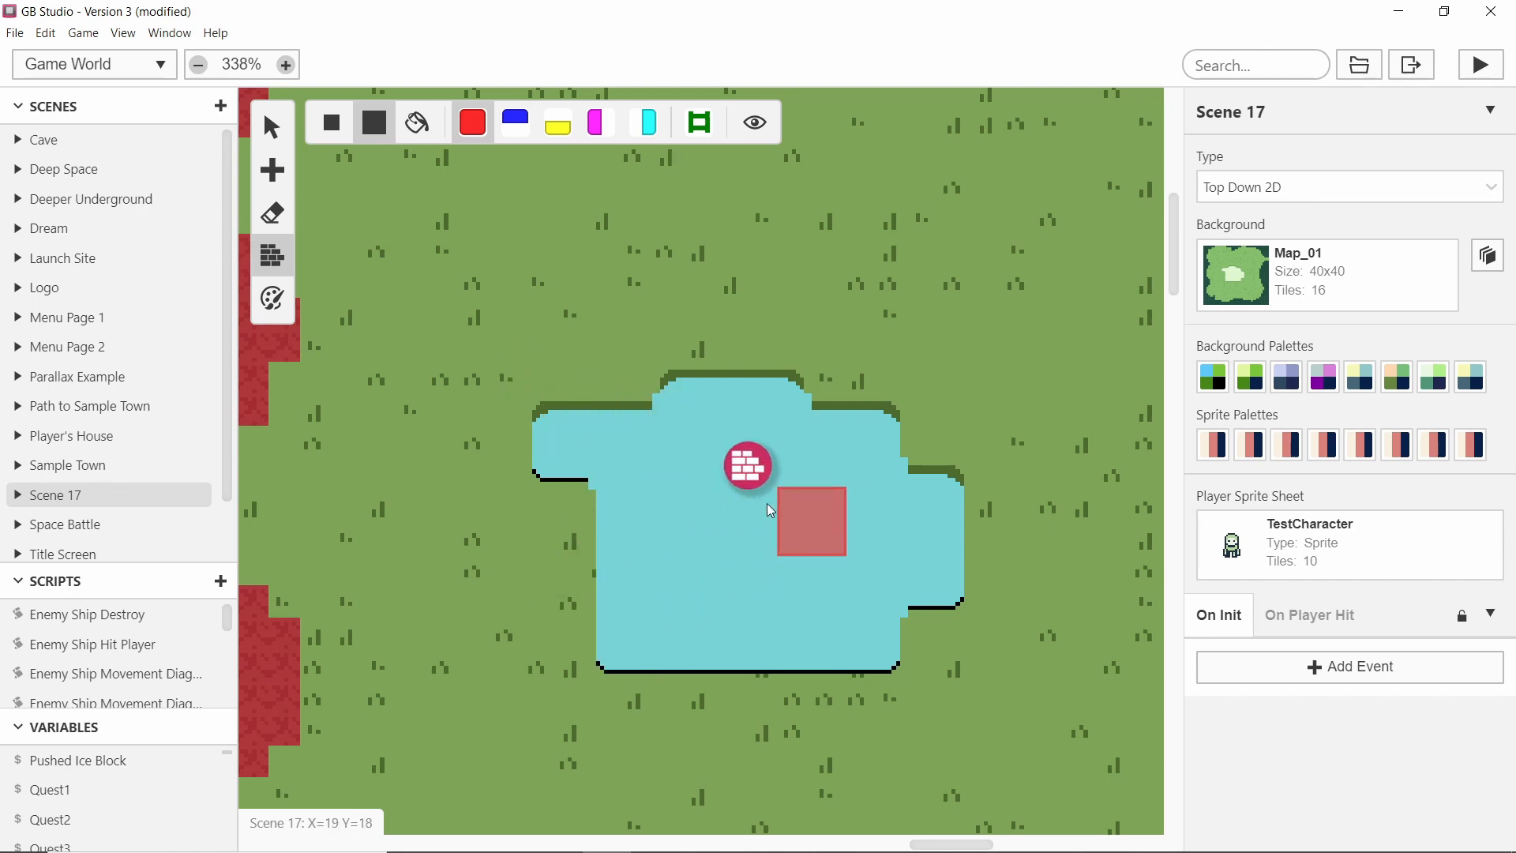
pyautogui.click(550, 438)
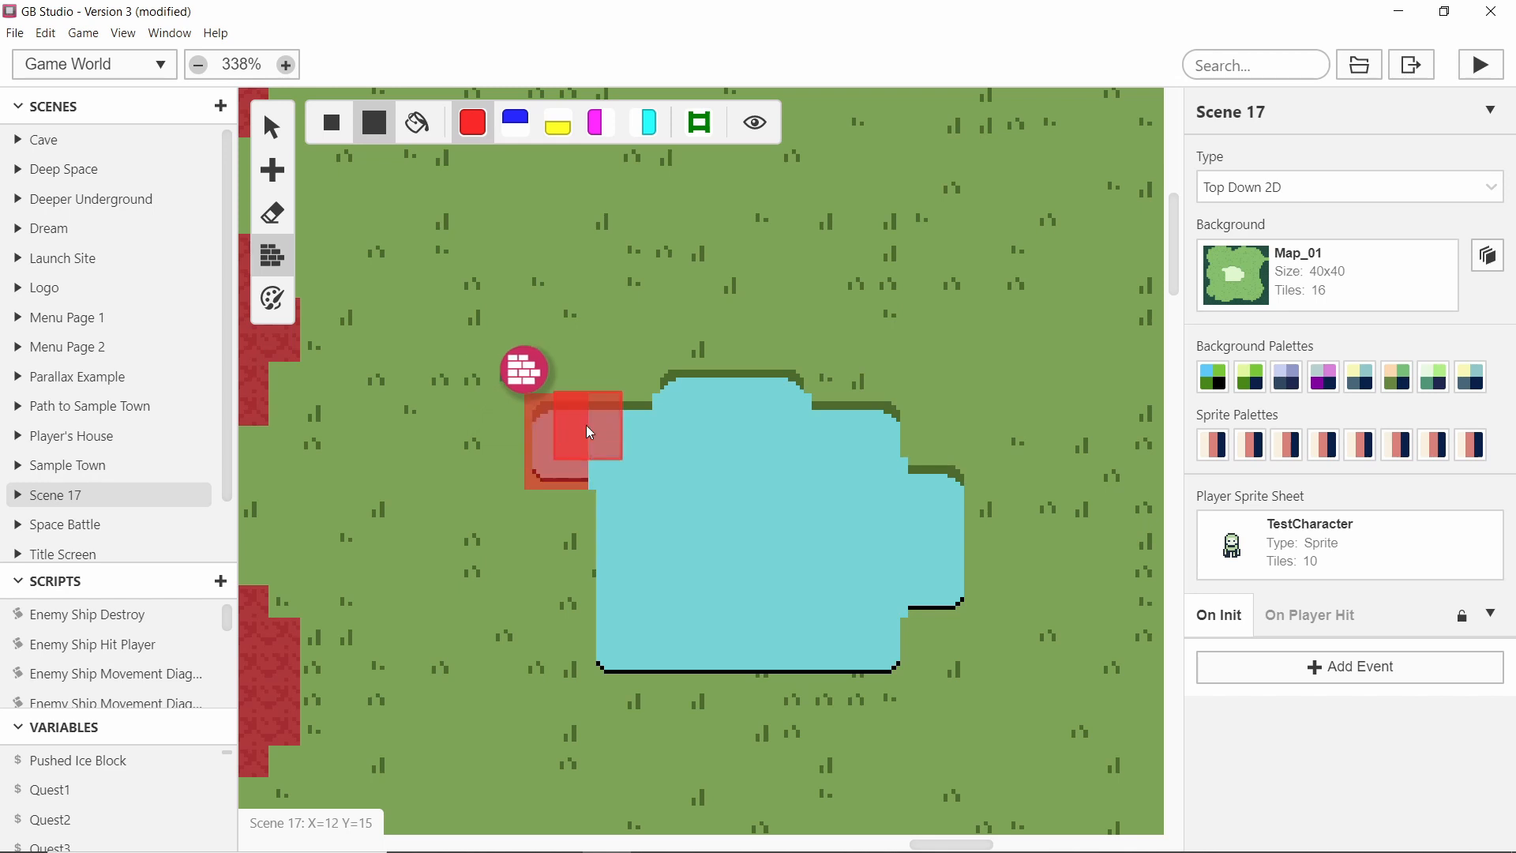
pyautogui.click(625, 413)
pyautogui.moveTo(681, 386)
pyautogui.mouseDown()
pyautogui.moveTo(785, 386)
pyautogui.moveTo(716, 387)
pyautogui.moveTo(754, 381)
pyautogui.moveTo(817, 424)
pyautogui.moveTo(853, 419)
pyautogui.moveTo(871, 471)
pyautogui.moveTo(910, 485)
pyautogui.moveTo(878, 515)
pyautogui.mouseUp()
pyautogui.hotkey('ctrl', 'z')
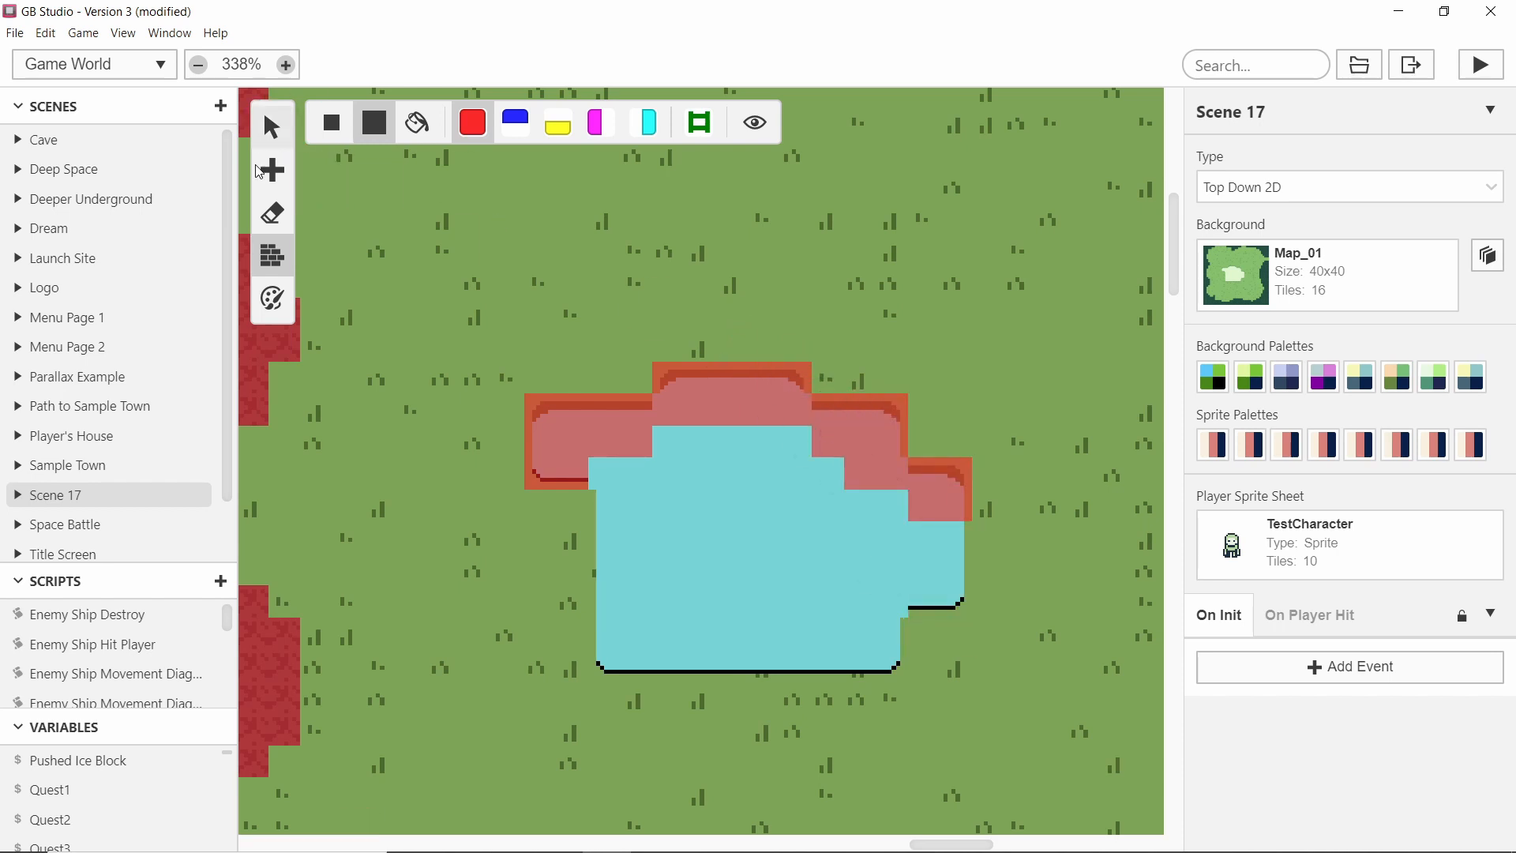
# Add a trigger about 10 by 8 tiles covering the pond.
pyautogui.click(272, 170)
pyautogui.click(317, 220)
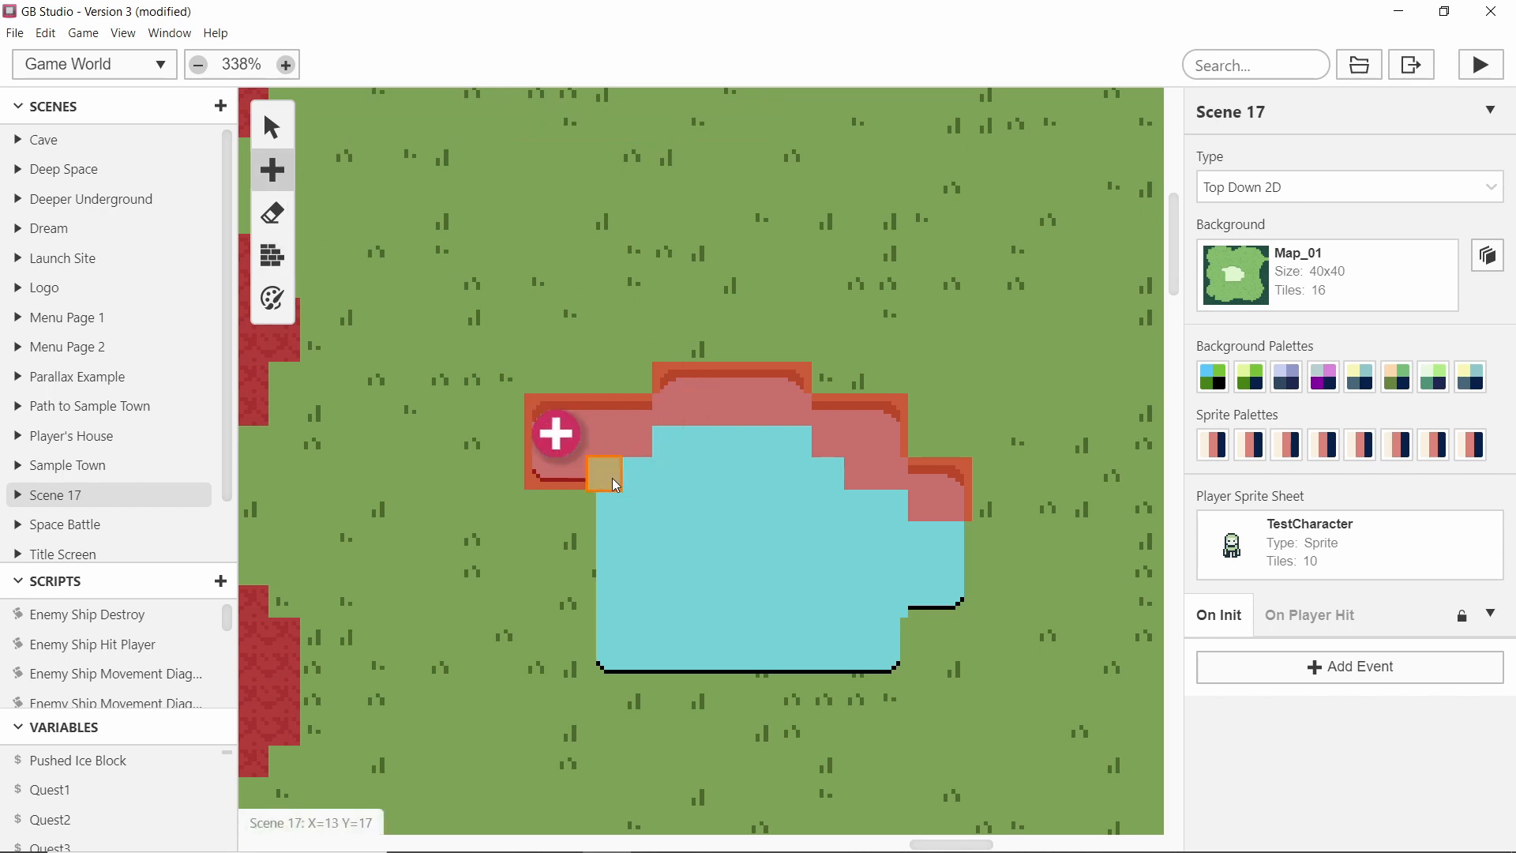
pyautogui.moveTo(602, 666); pyautogui.dragTo(880, 442)
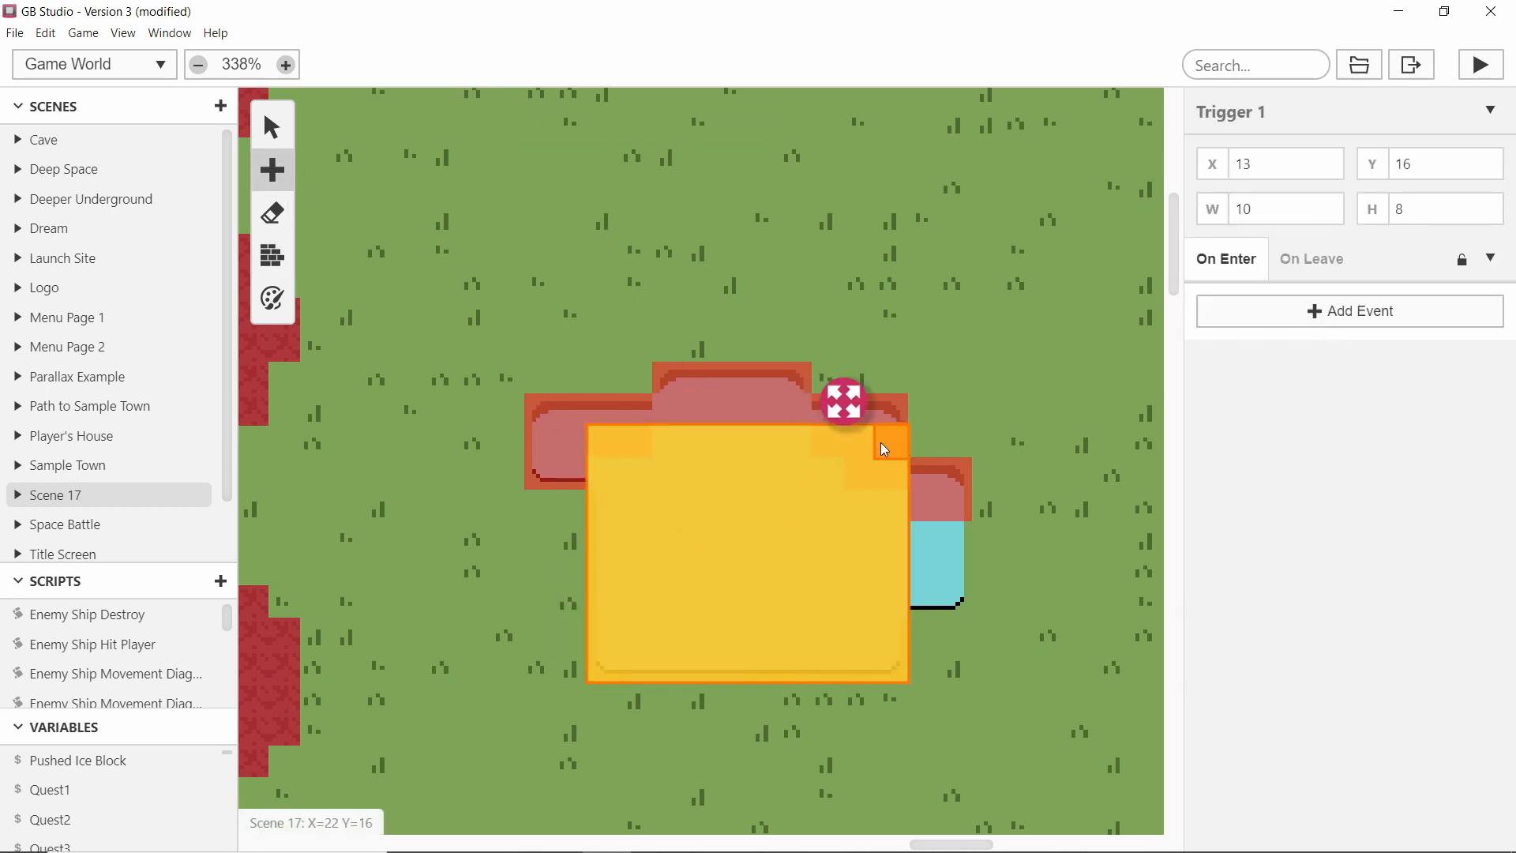
# Give the trigger an On Enter event setting the player's movement speed to Speed ½.
pyautogui.click(1305, 316)
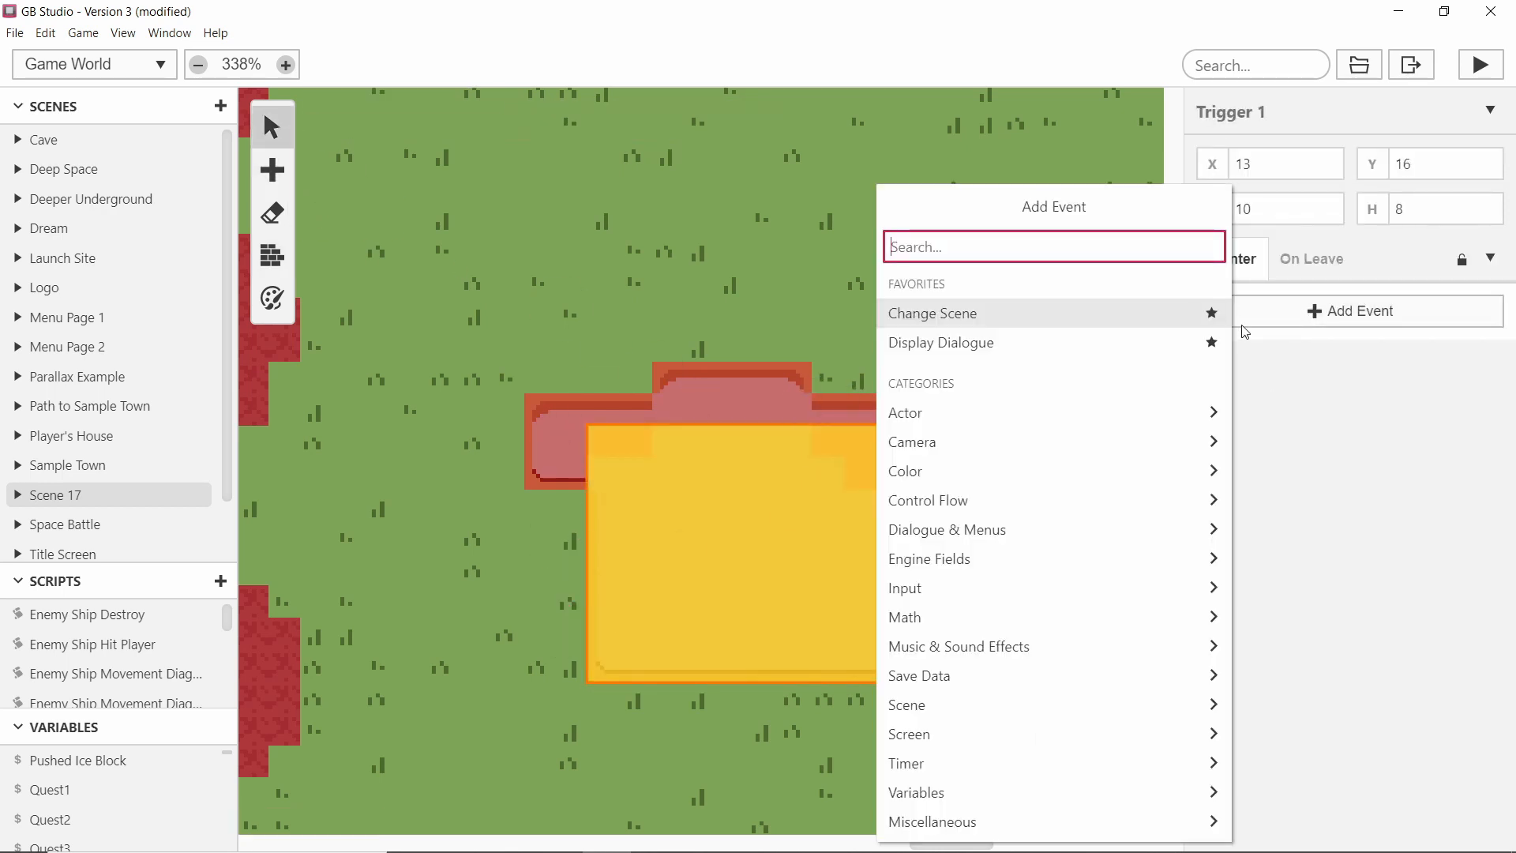
pyautogui.write('sp')
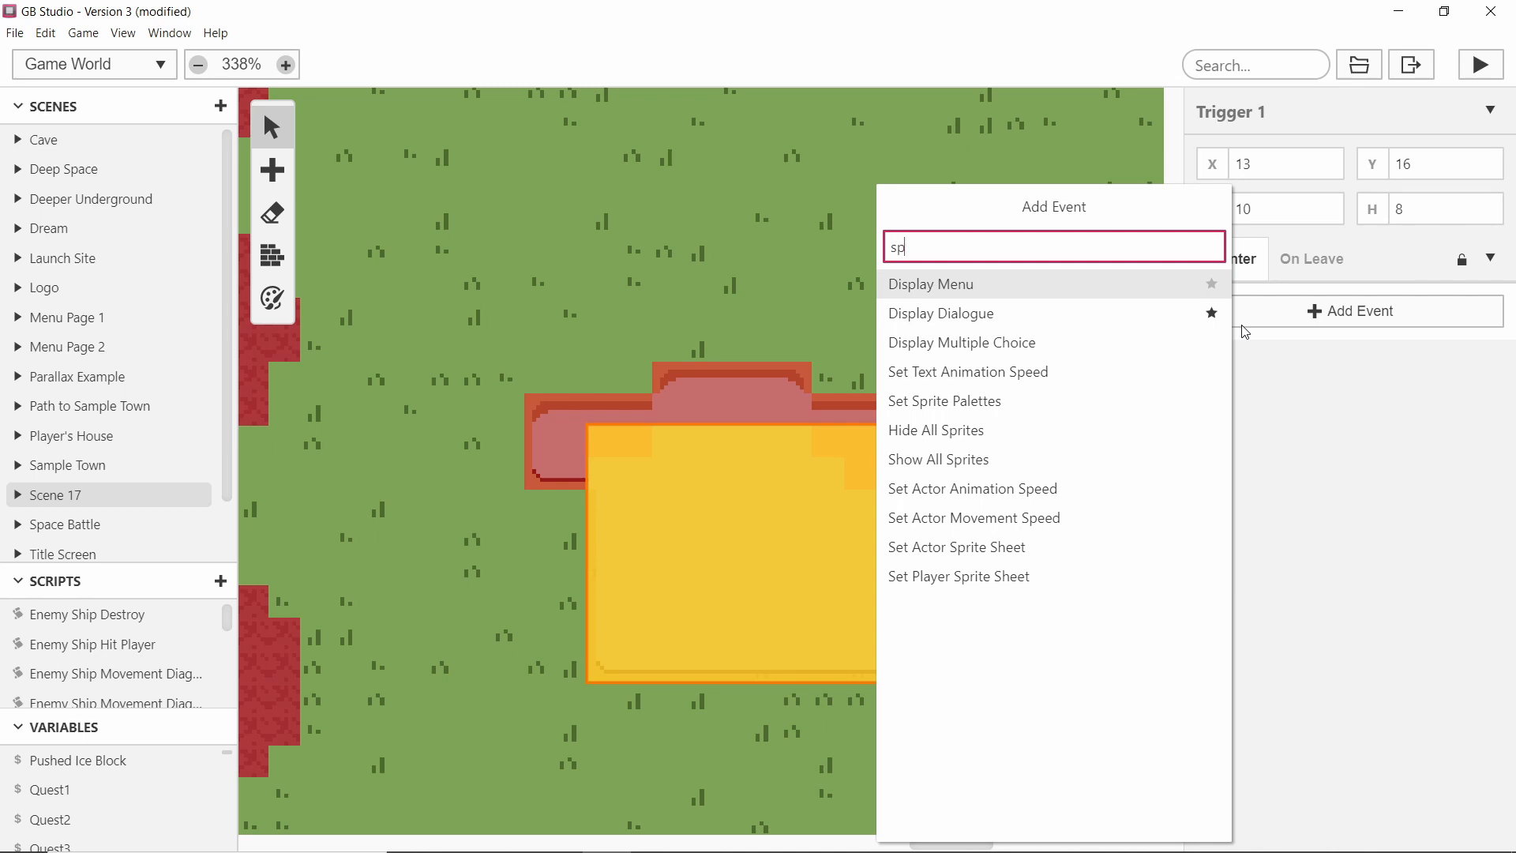
pyautogui.write('e')
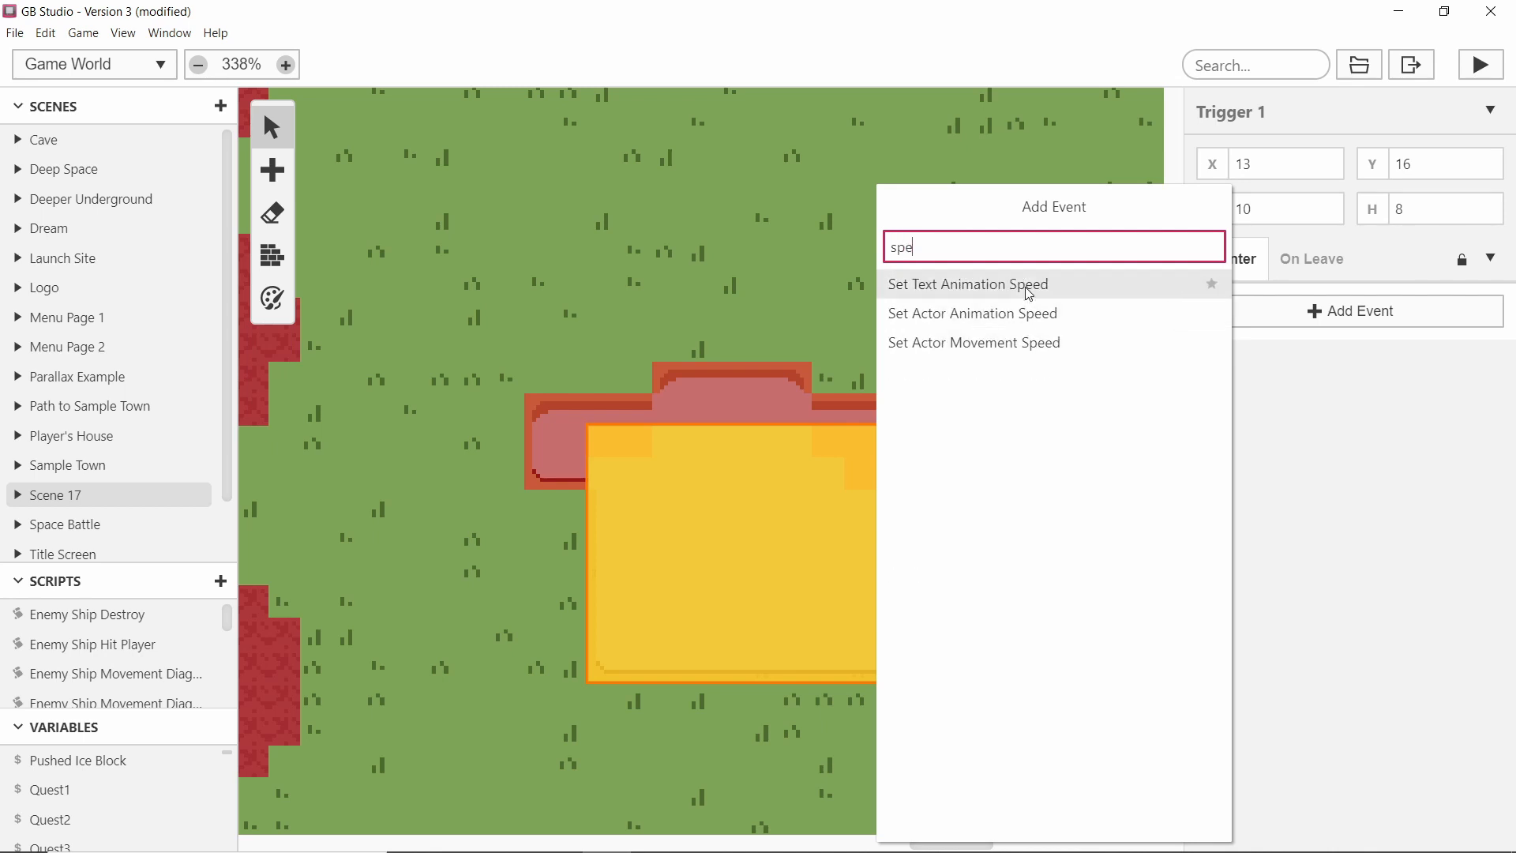
pyautogui.click(1074, 342)
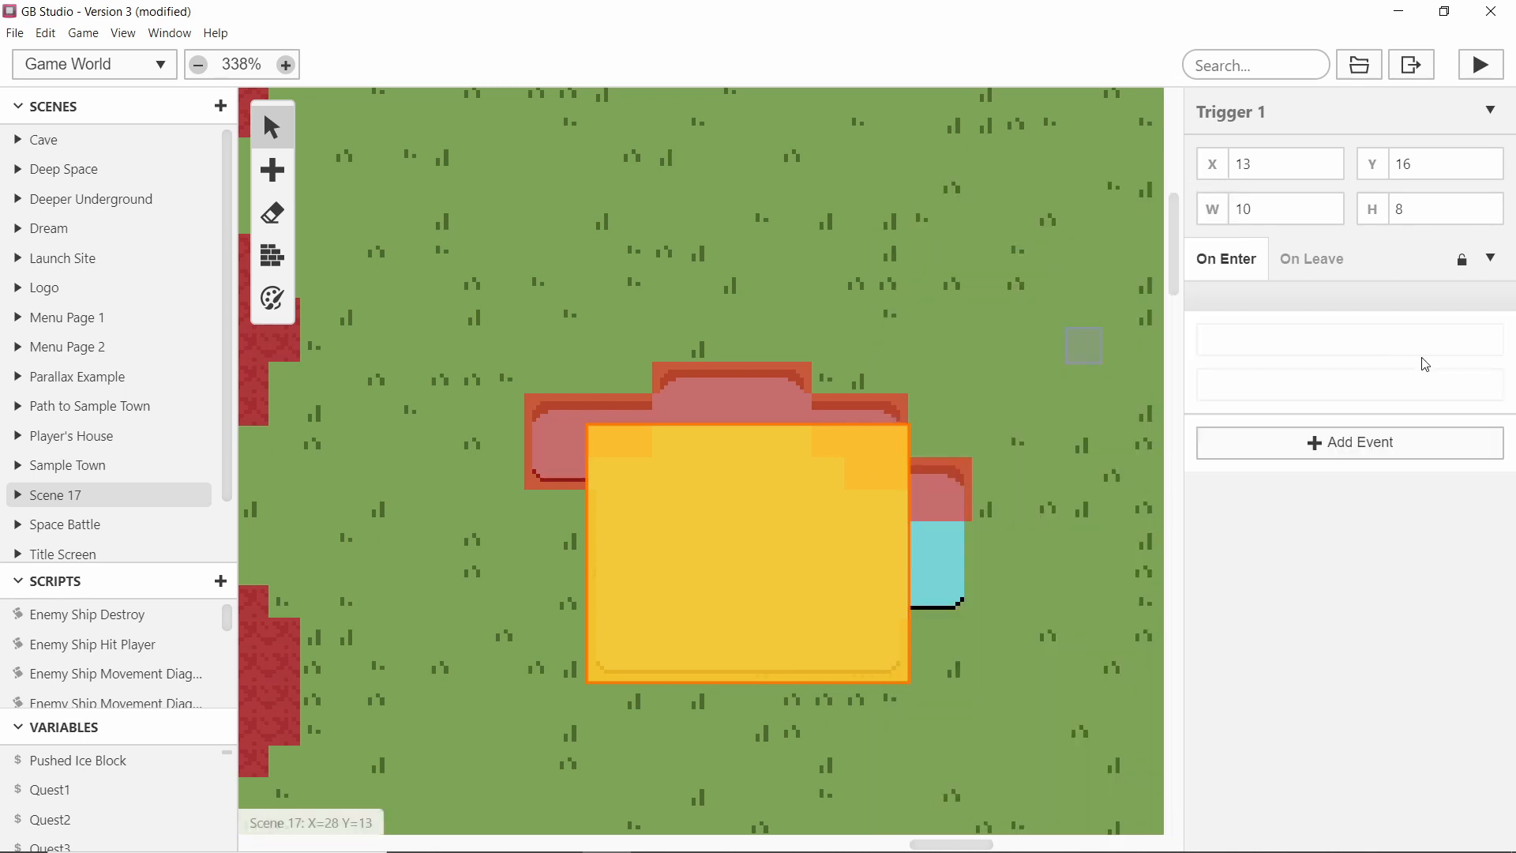
pyautogui.click(1262, 399)
pyautogui.click(1284, 432)
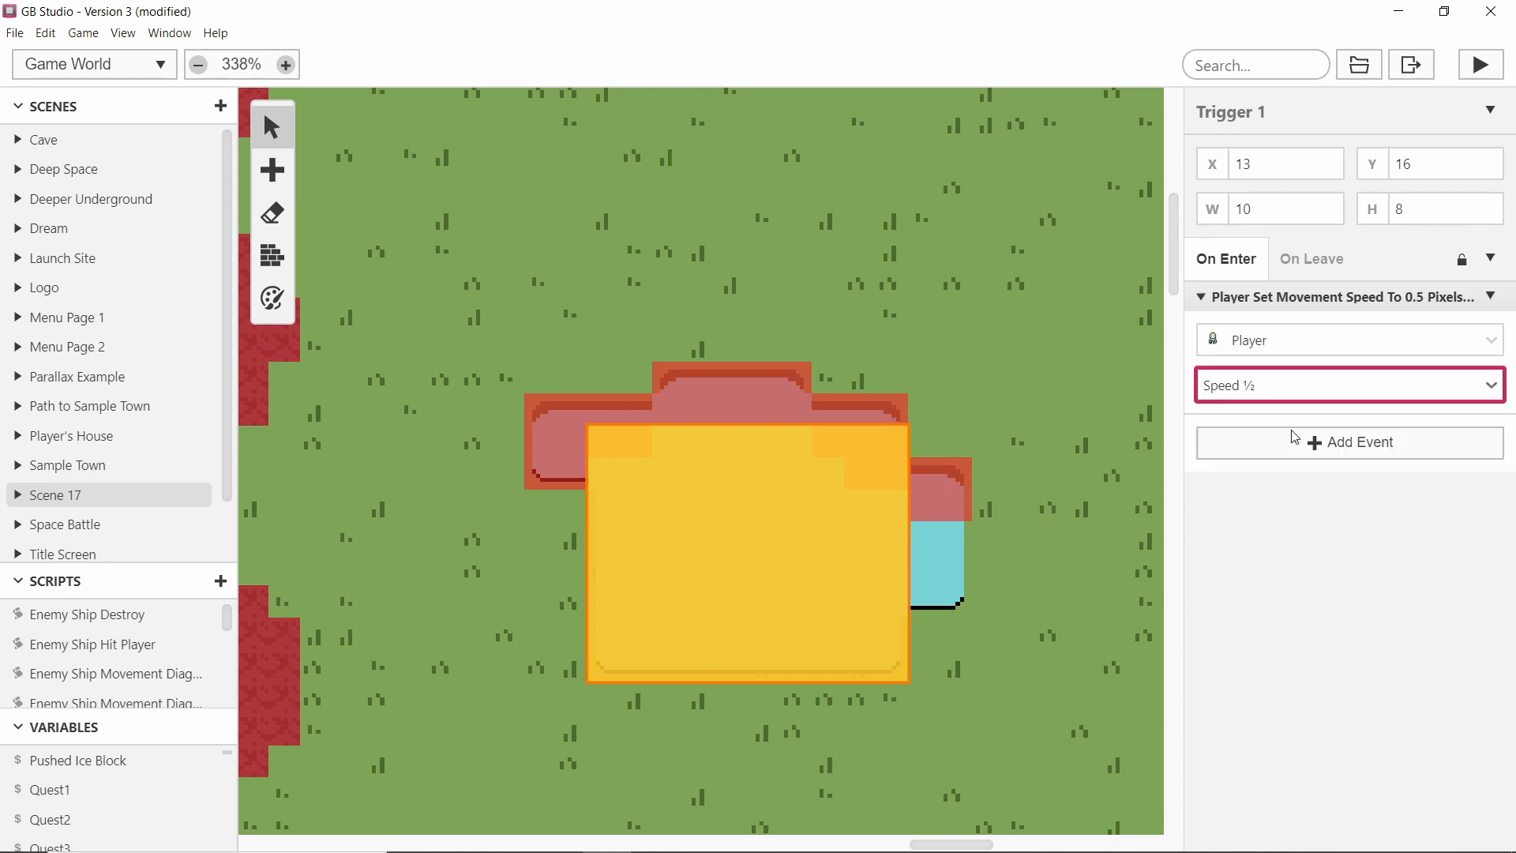
# Add an On Leave event to the trigger setting the player's movement speed to Speed 1.
pyautogui.click(1490, 296)
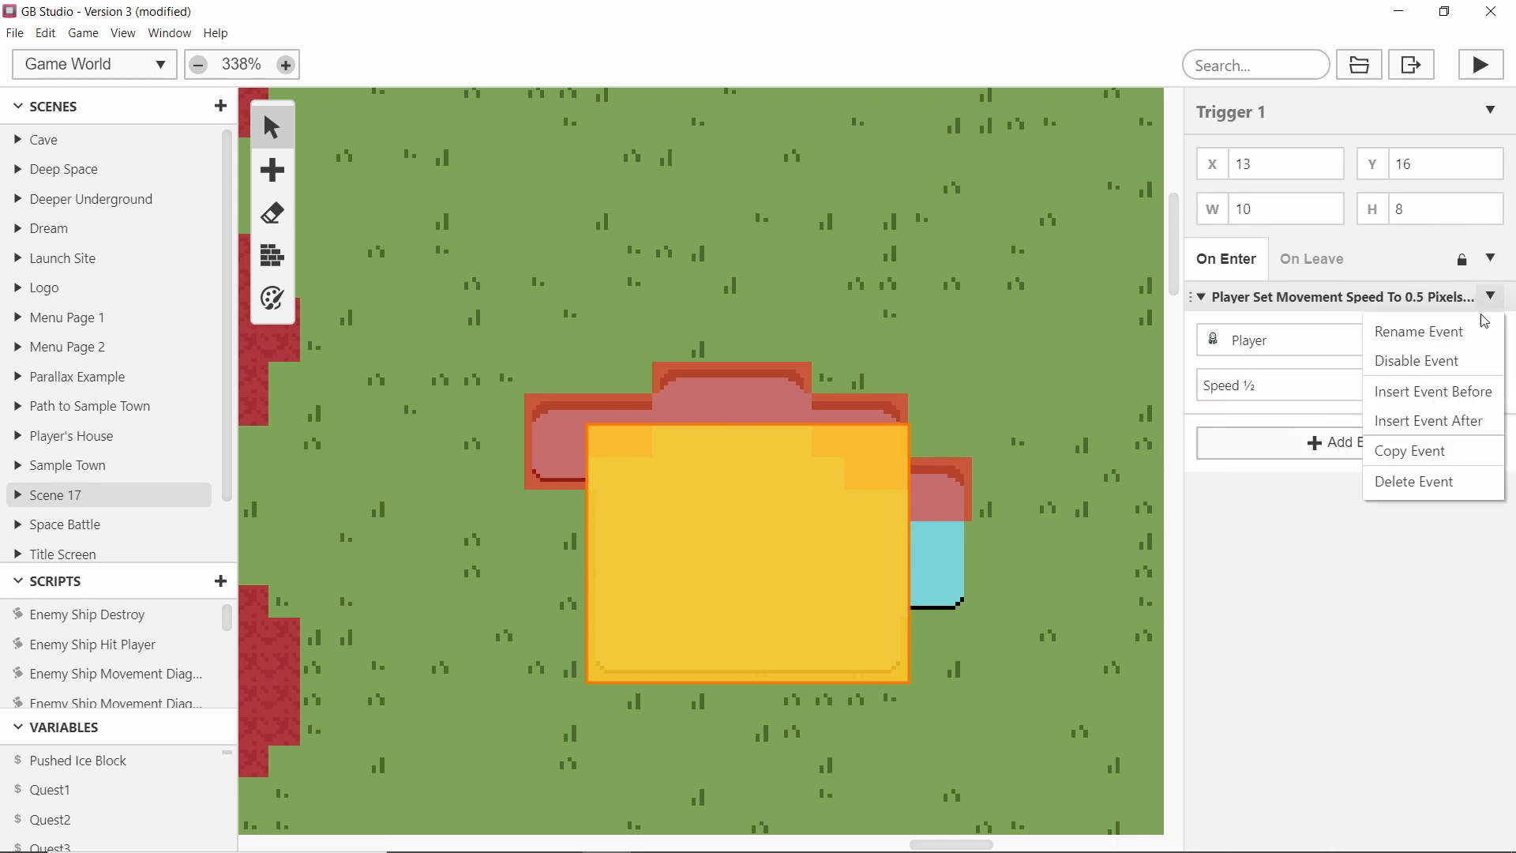
pyautogui.click(1407, 444)
pyautogui.click(1318, 264)
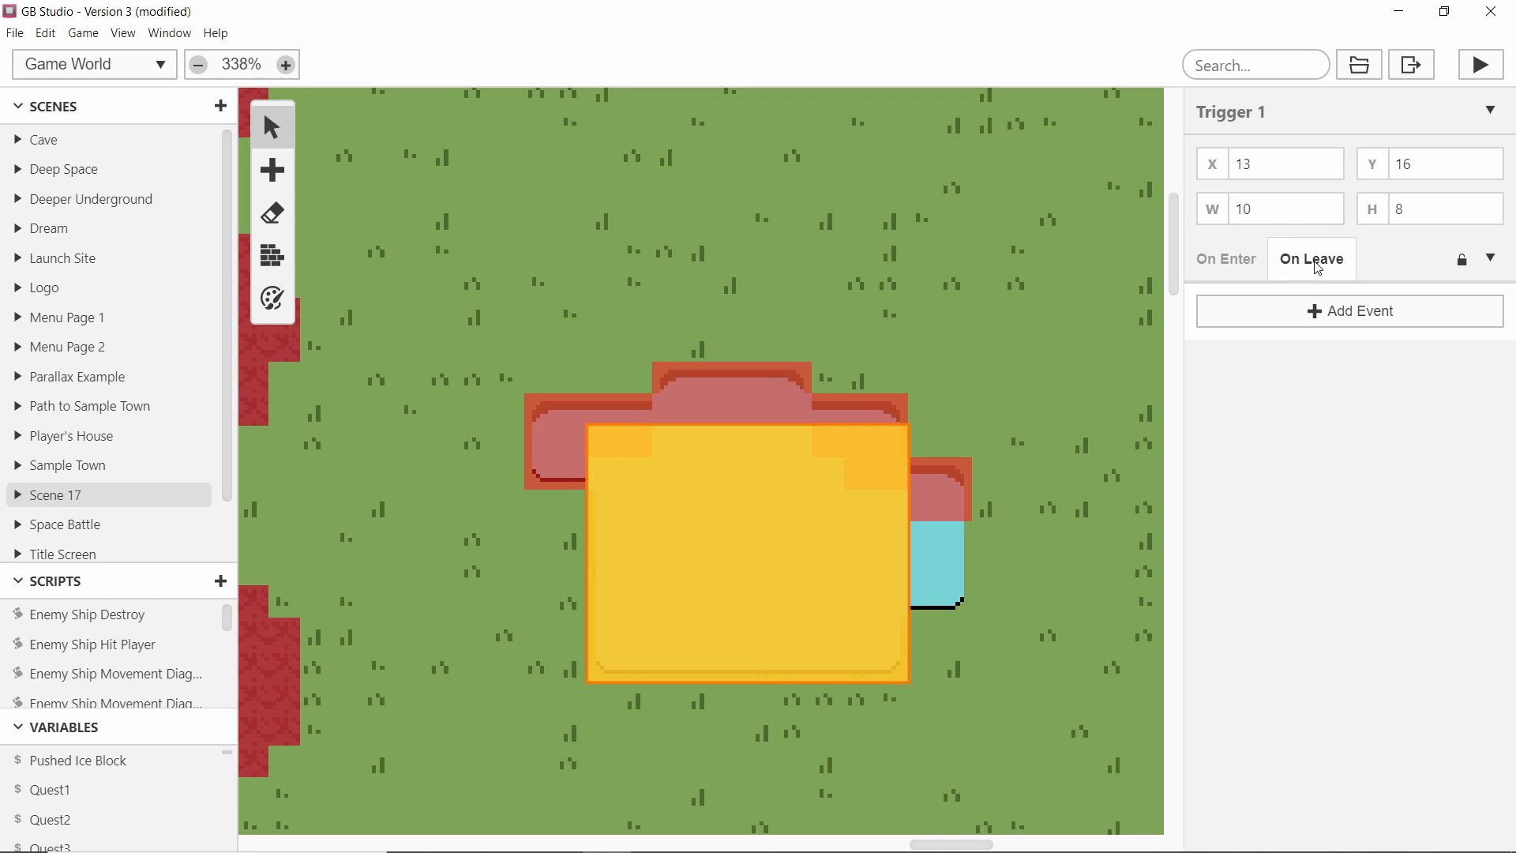
pyautogui.click(1331, 320)
pyautogui.click(1333, 365)
pyautogui.click(1319, 320)
pyautogui.write('speed')
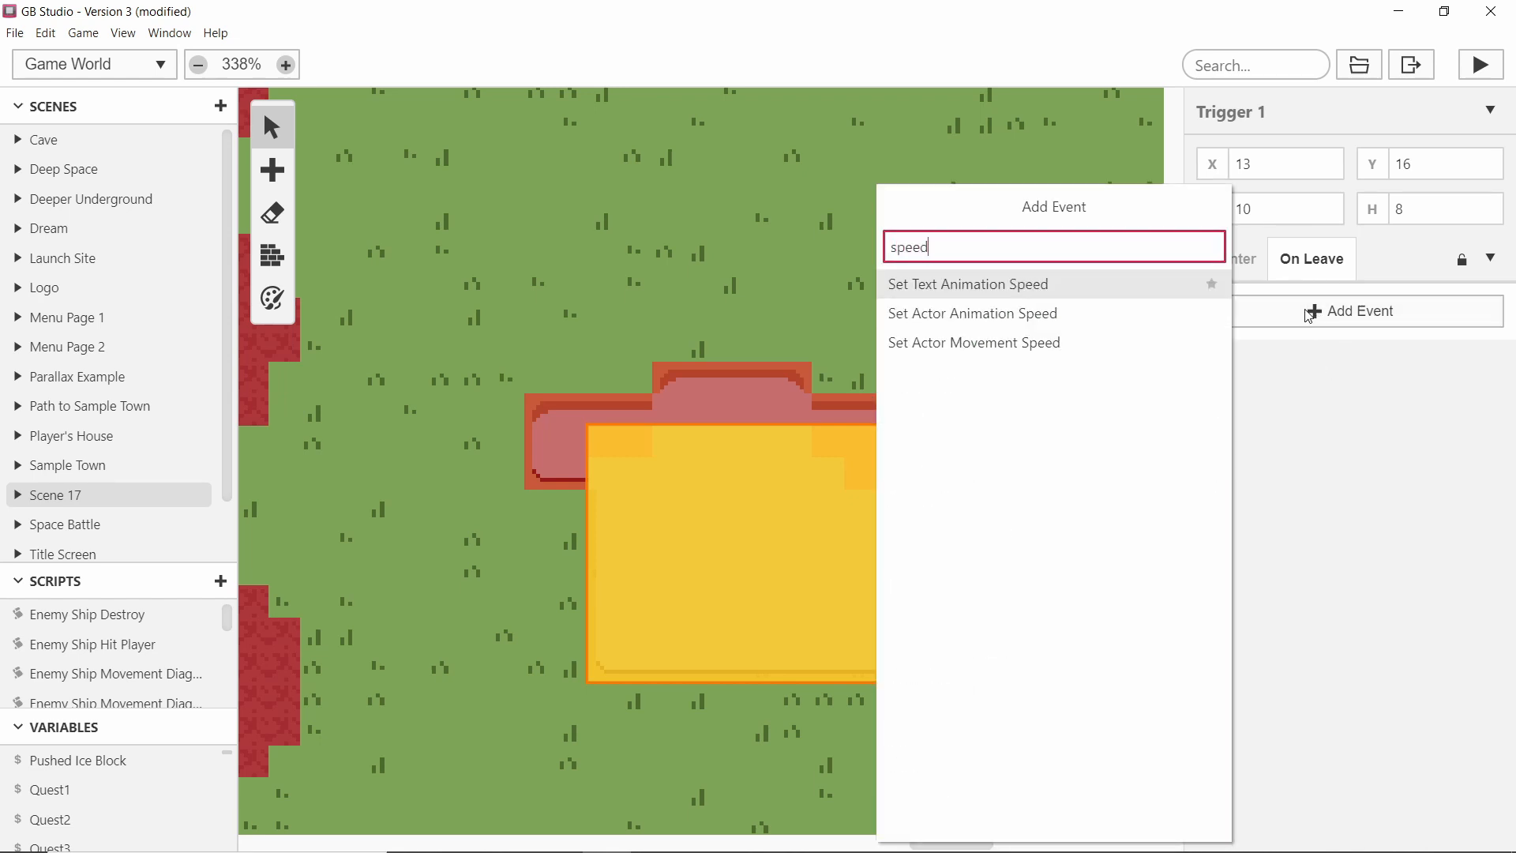
pyautogui.click(1056, 344)
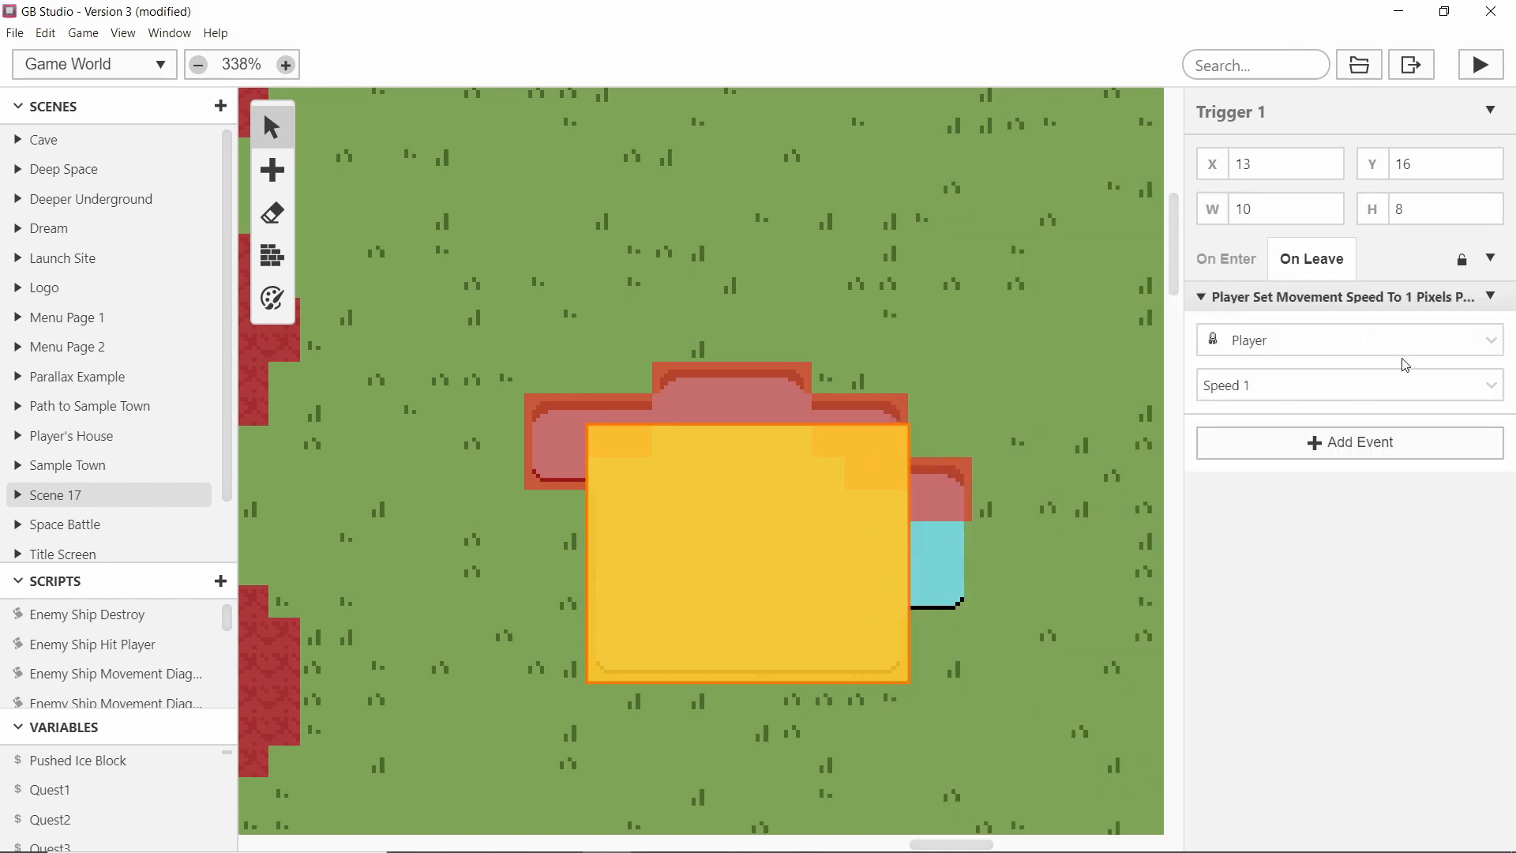
pyautogui.click(1265, 397)
pyautogui.click(1058, 444)
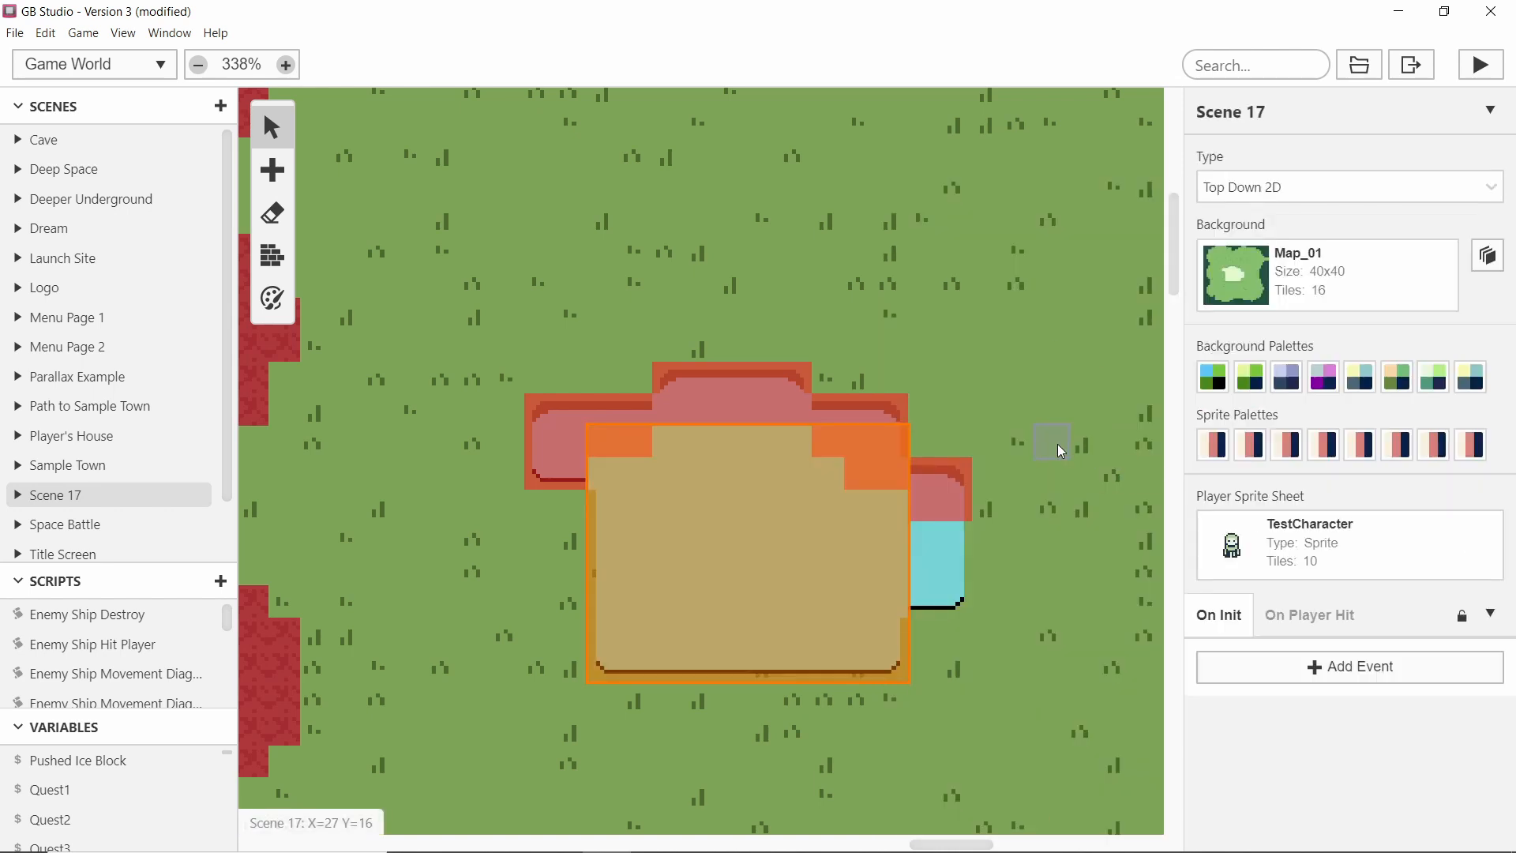
# Review the trigger's On Enter and On Leave movement speed events.
pyautogui.keyDown('ctrl'); pyautogui.scroll(-2, 945, 428); pyautogui.keyUp('ctrl')
pyautogui.keyDown('ctrl'); pyautogui.scroll(-3, 948, 432); pyautogui.keyUp('ctrl')
pyautogui.click(515, 383)
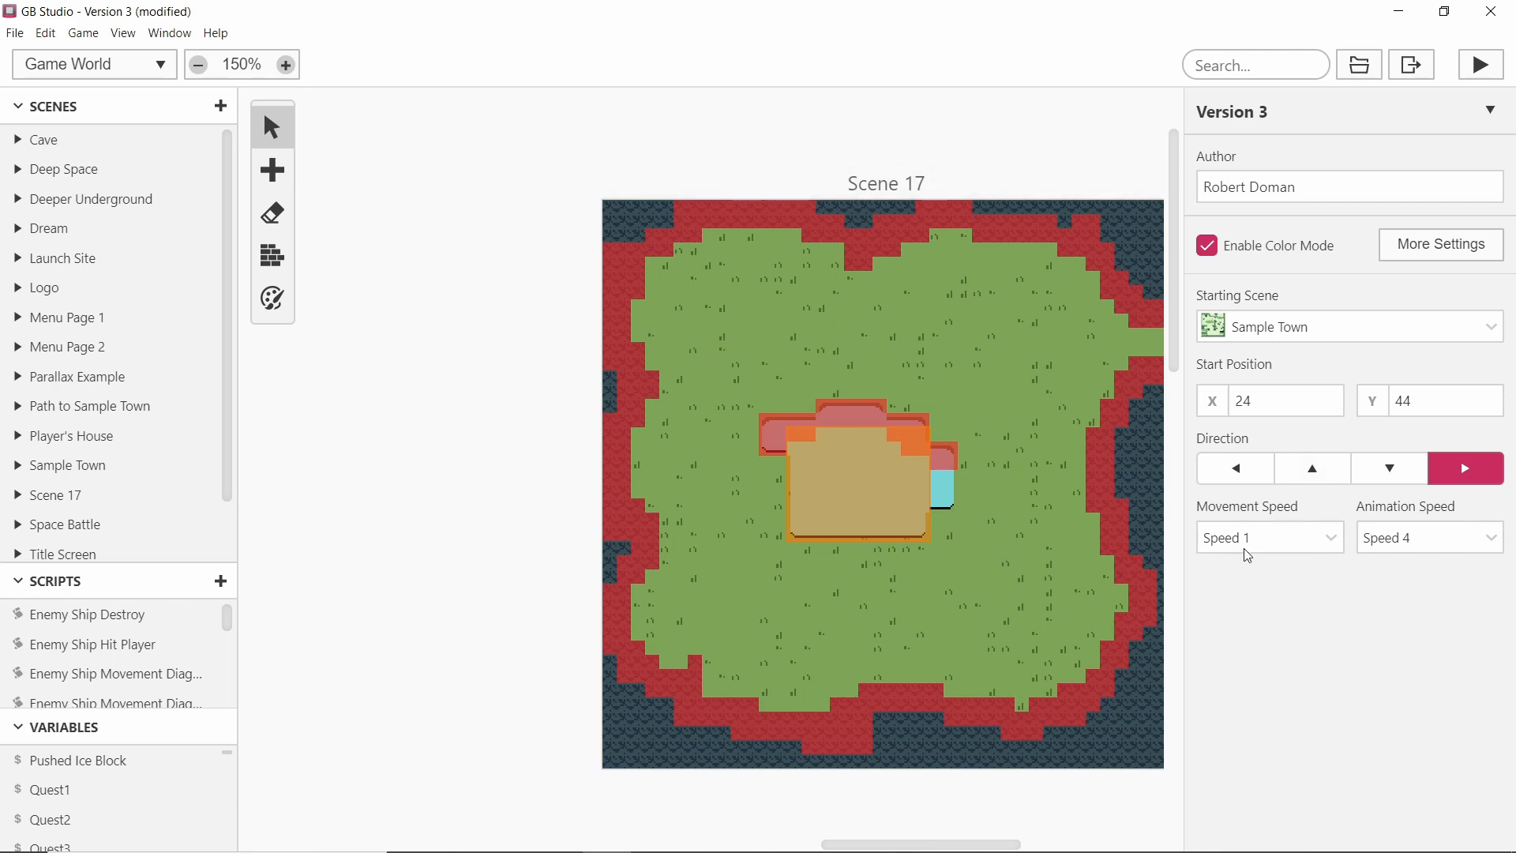
pyautogui.keyDown('ctrl'); pyautogui.scroll(3, 909, 443); pyautogui.keyUp('ctrl')
pyautogui.click(898, 488)
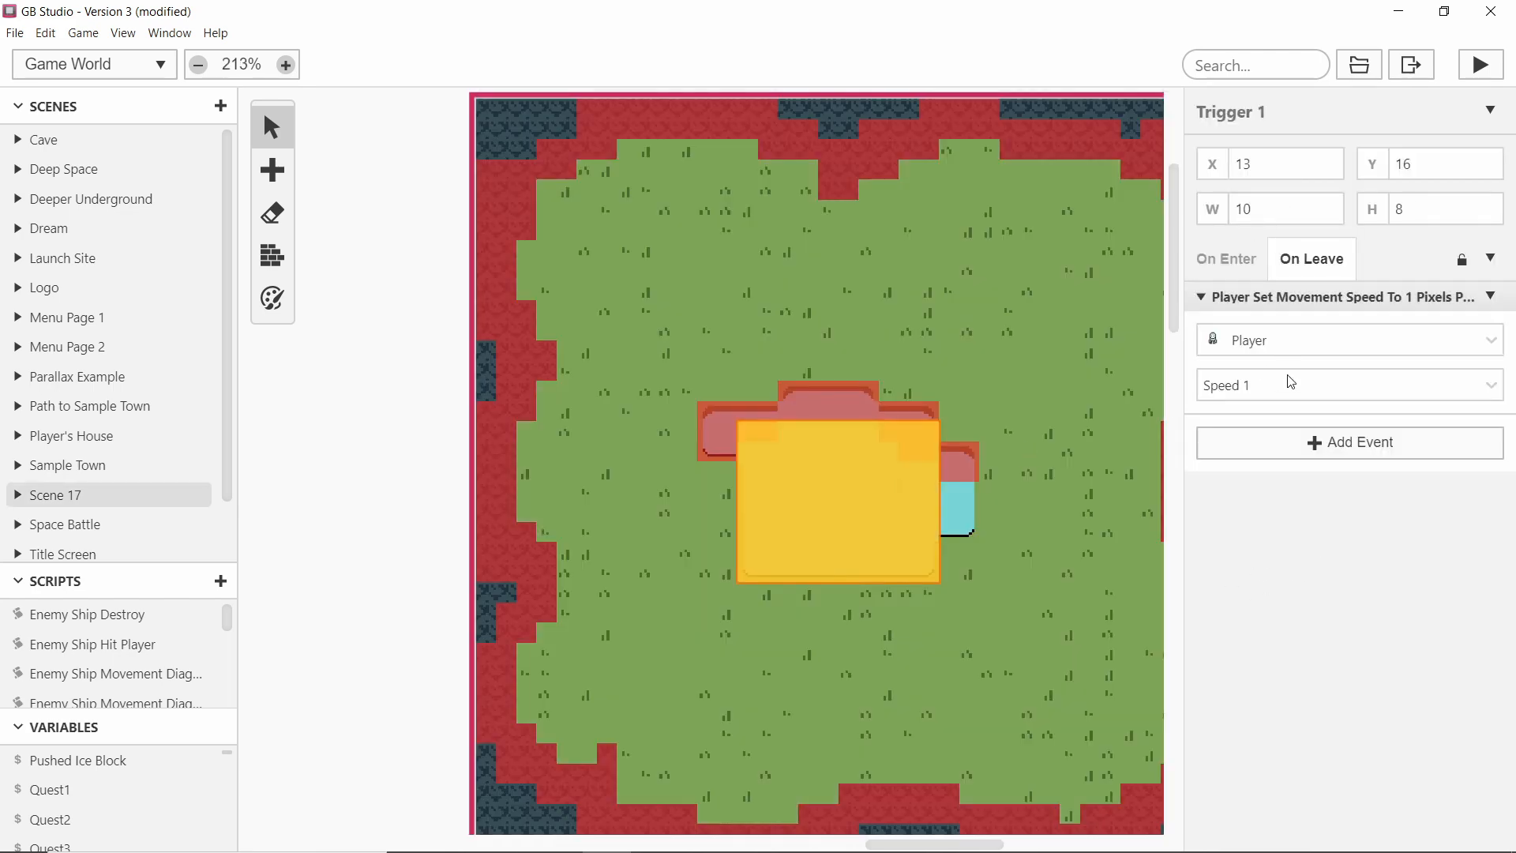
pyautogui.click(1291, 385)
pyautogui.click(1319, 387)
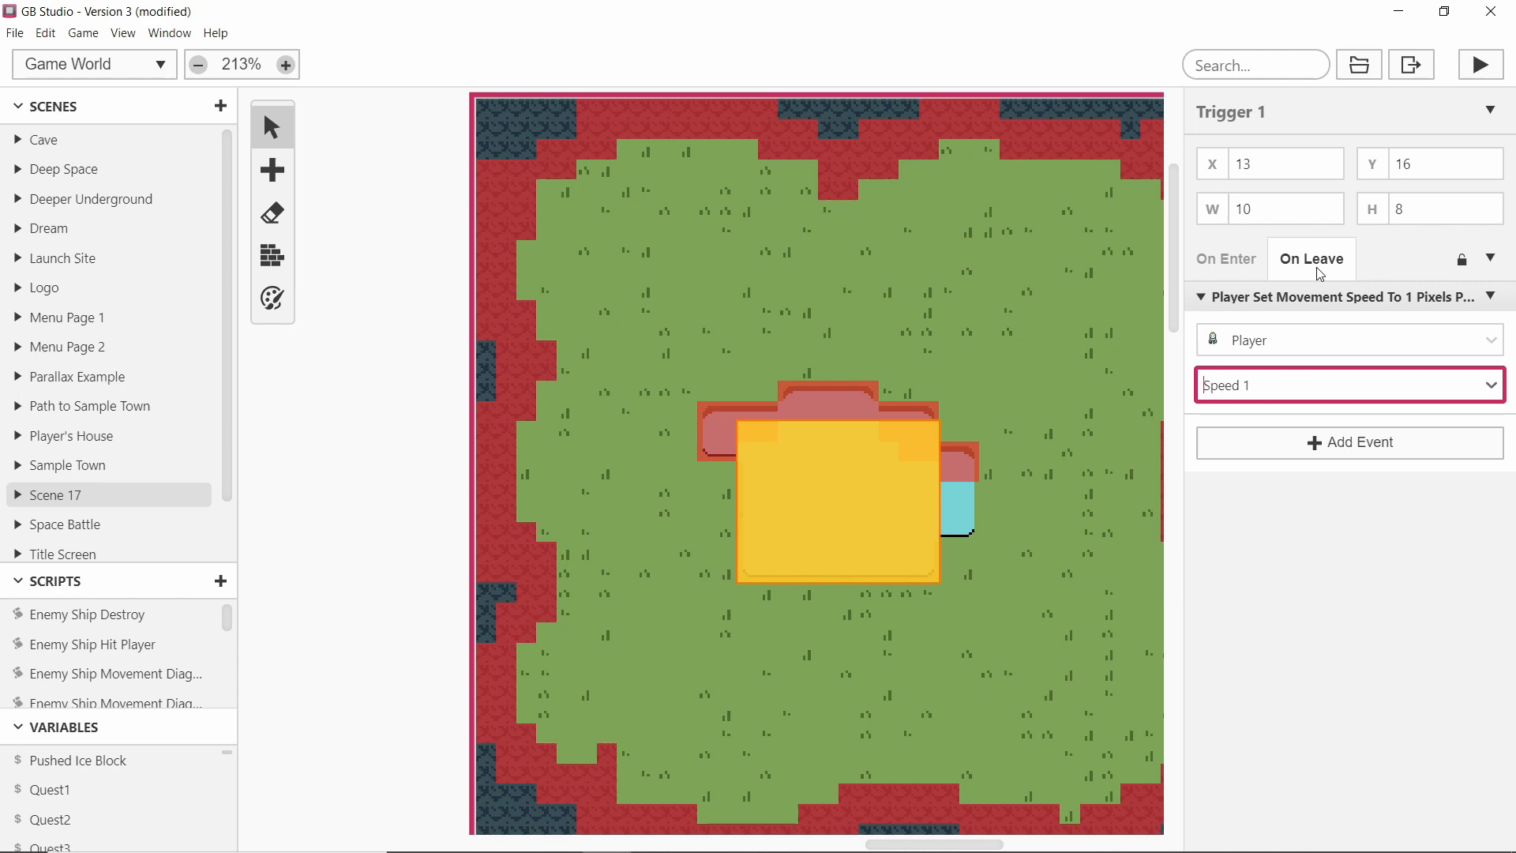
pyautogui.click(1226, 271)
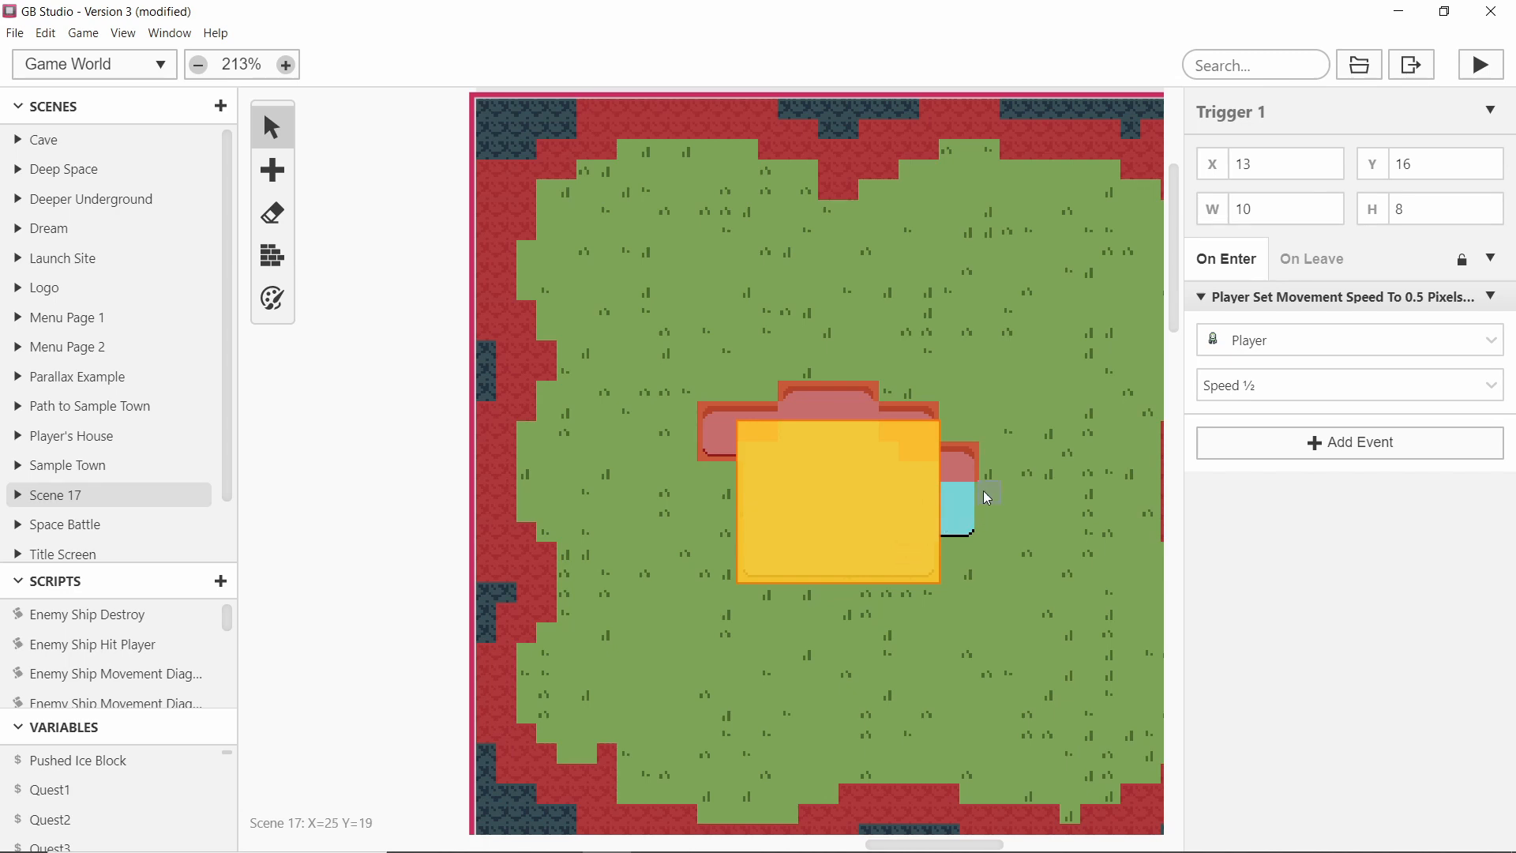
pyautogui.click(571, 490)
pyautogui.keyDown('ctrl'); pyautogui.scroll(3, 938, 510); pyautogui.keyUp('ctrl')
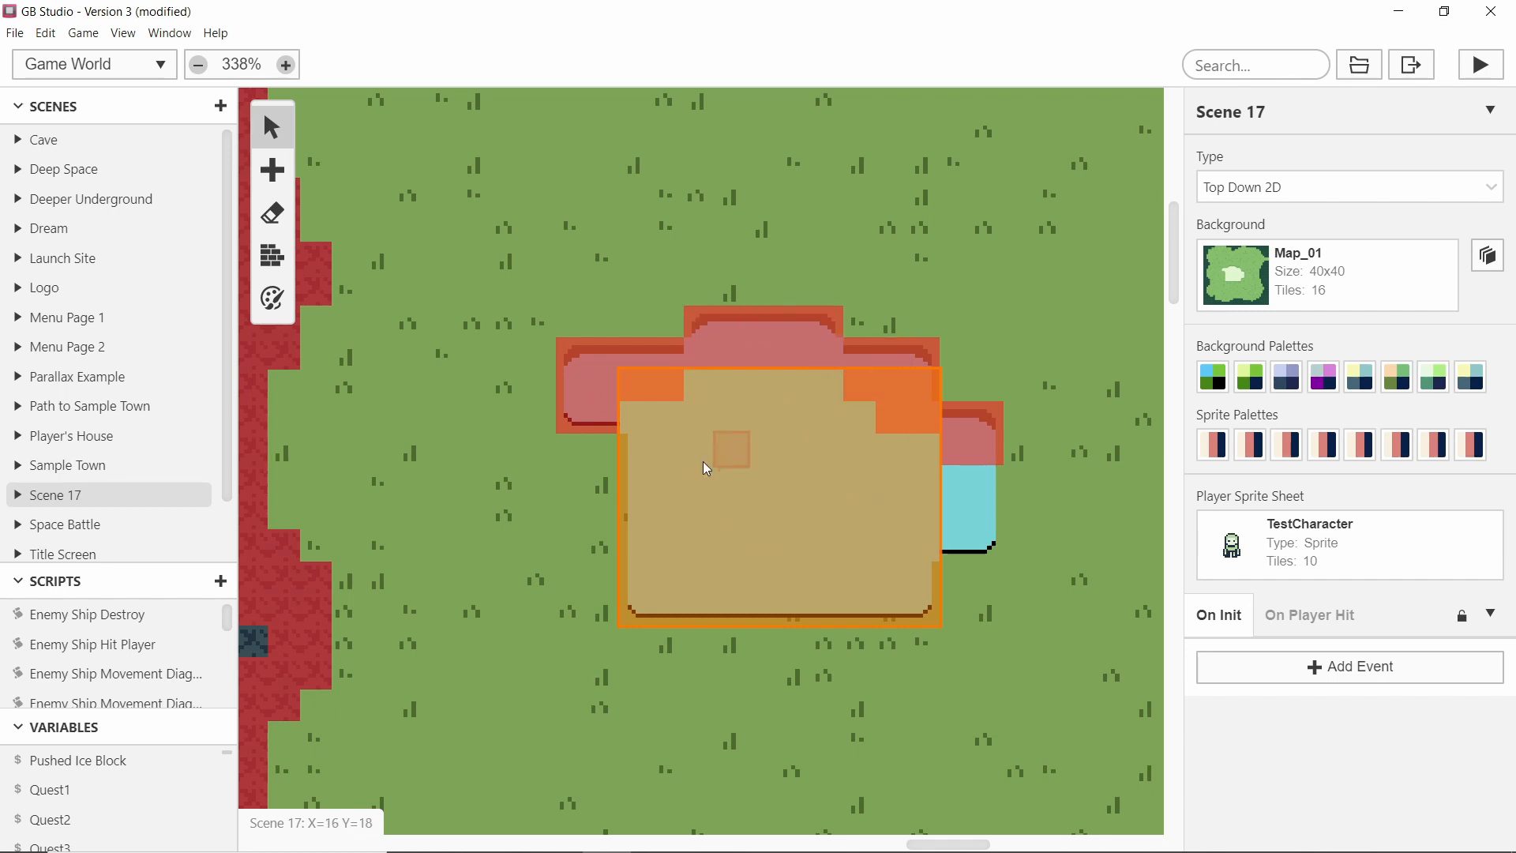
pyautogui.click(802, 447)
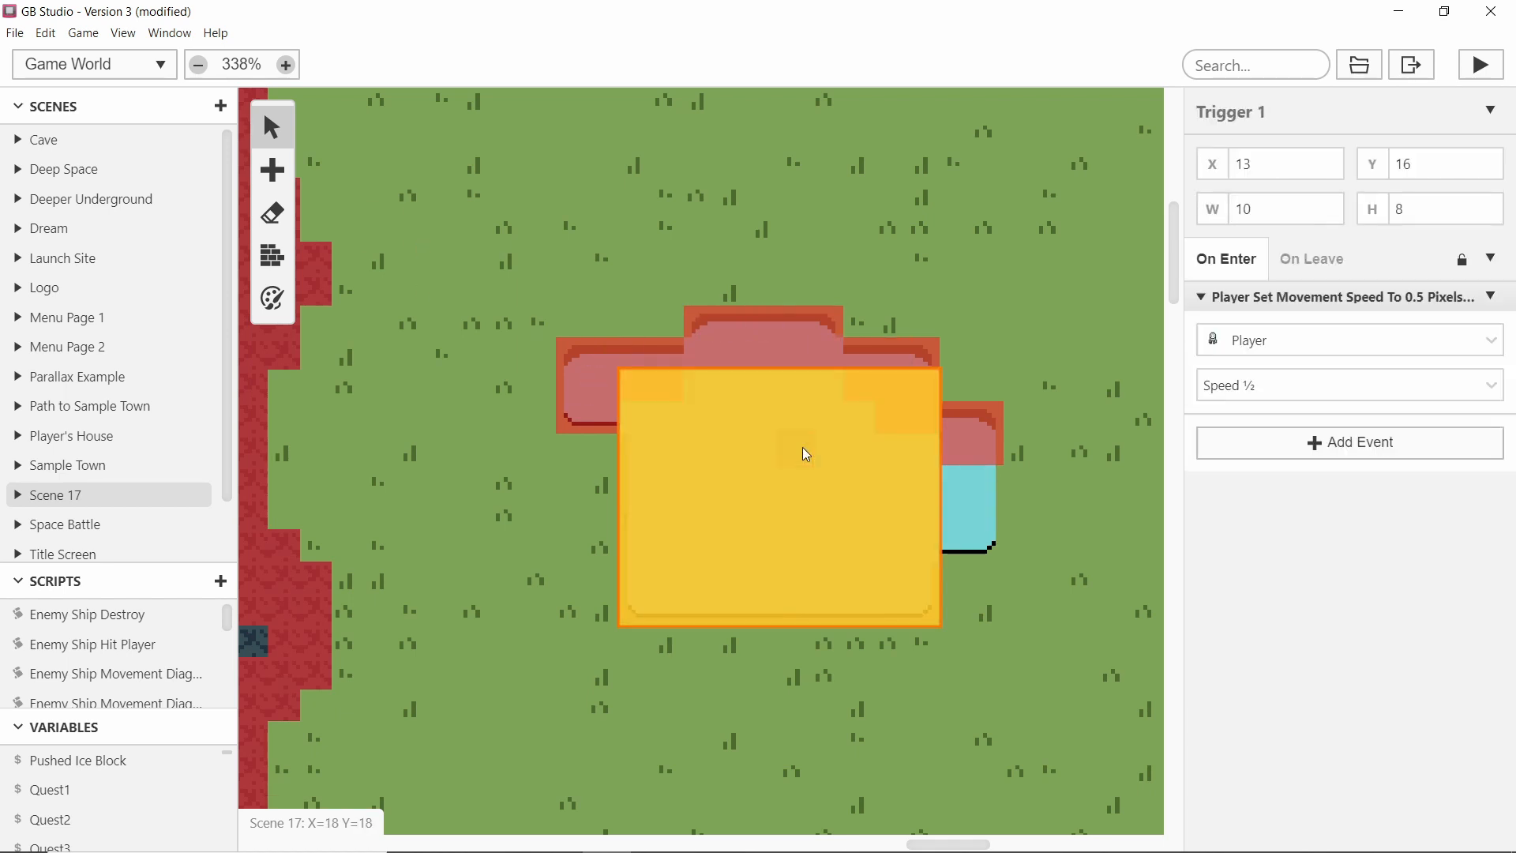
# Draw two more triggers along the pond's right side and top edge.
pyautogui.press('t')
pyautogui.moveTo(586, 362)
pyautogui.mouseDown()
pyautogui.moveTo(706, 416)
pyautogui.moveTo(945, 397)
pyautogui.moveTo(928, 420)
pyautogui.moveTo(948, 549)
pyautogui.mouseUp()
pyautogui.press('t')
pyautogui.press('t')
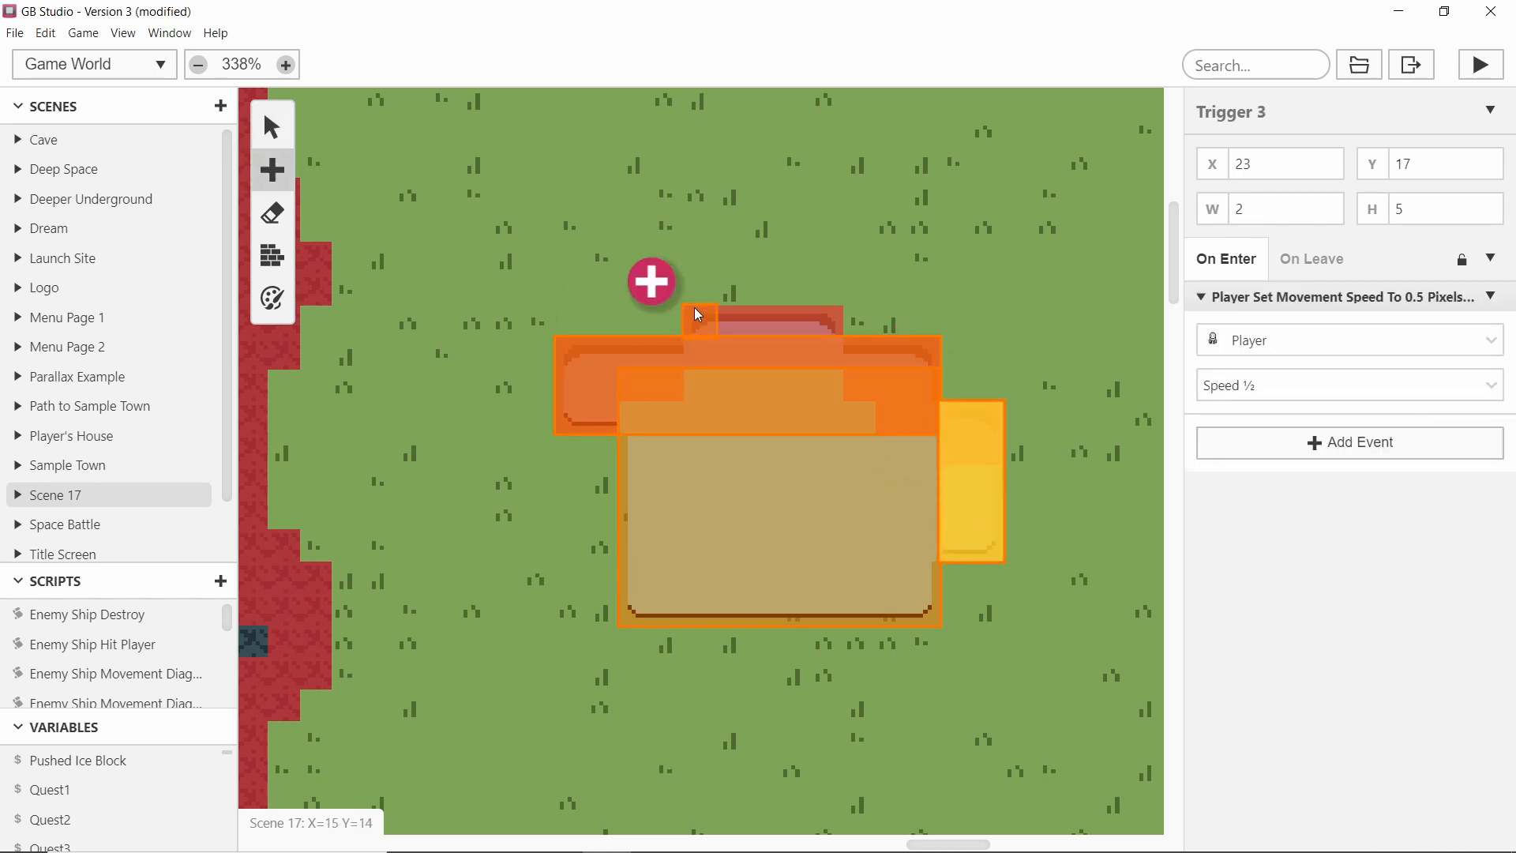
pyautogui.moveTo(694, 310); pyautogui.dragTo(804, 321)
# Delete all the triggers placed over the pond.
pyautogui.keyDown('ctrl'); pyautogui.scroll(-3, 552, 313); pyautogui.keyUp('ctrl')
pyautogui.keyDown('ctrl'); pyautogui.scroll(4, 758, 368); pyautogui.keyUp('ctrl')
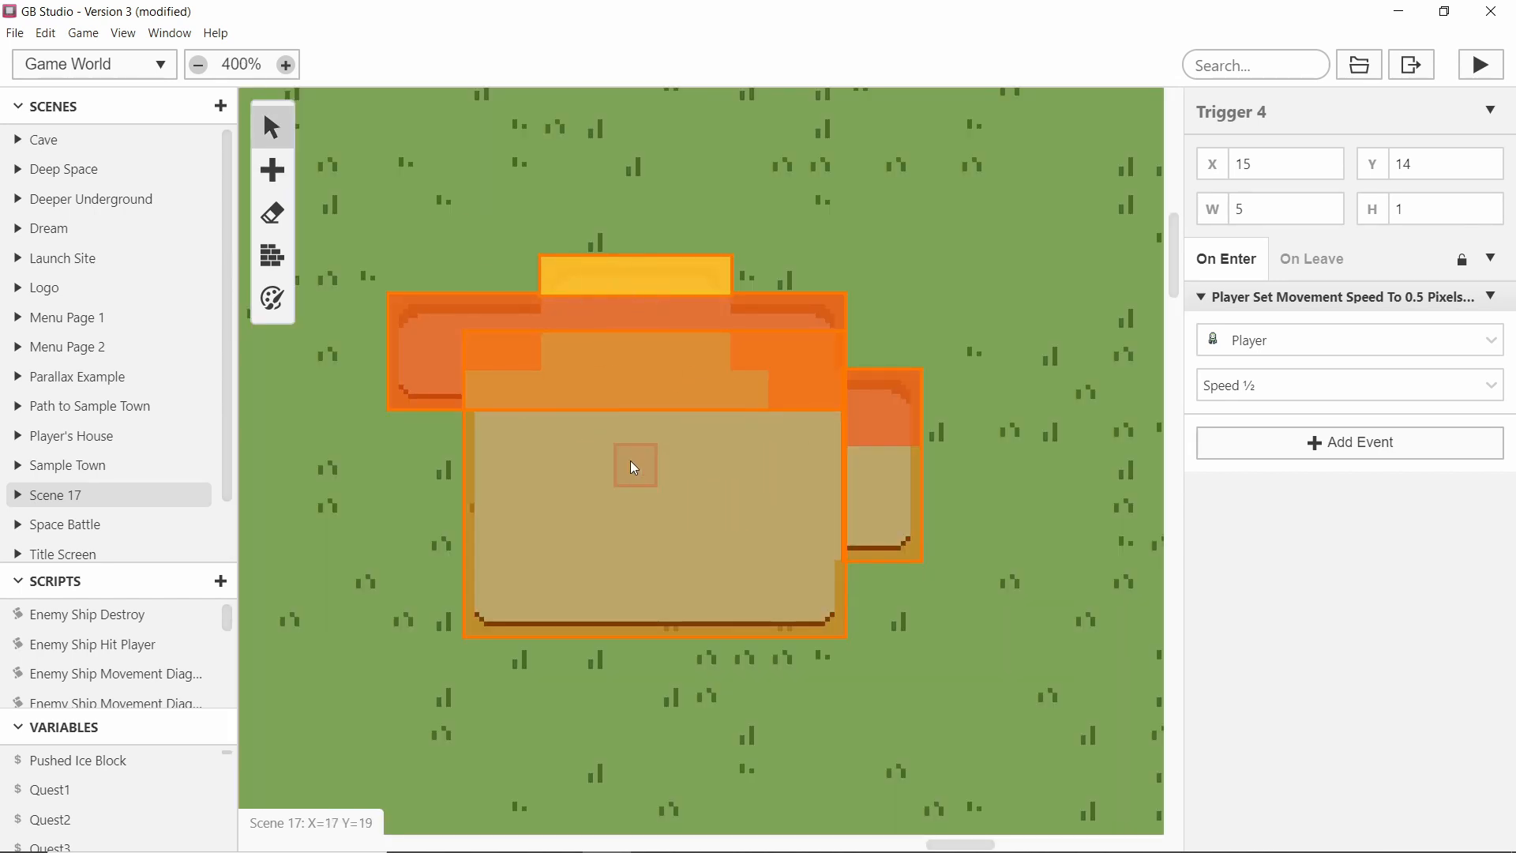
pyautogui.keyDown('ctrl'); pyautogui.scroll(-2, 624, 377); pyautogui.keyUp('ctrl')
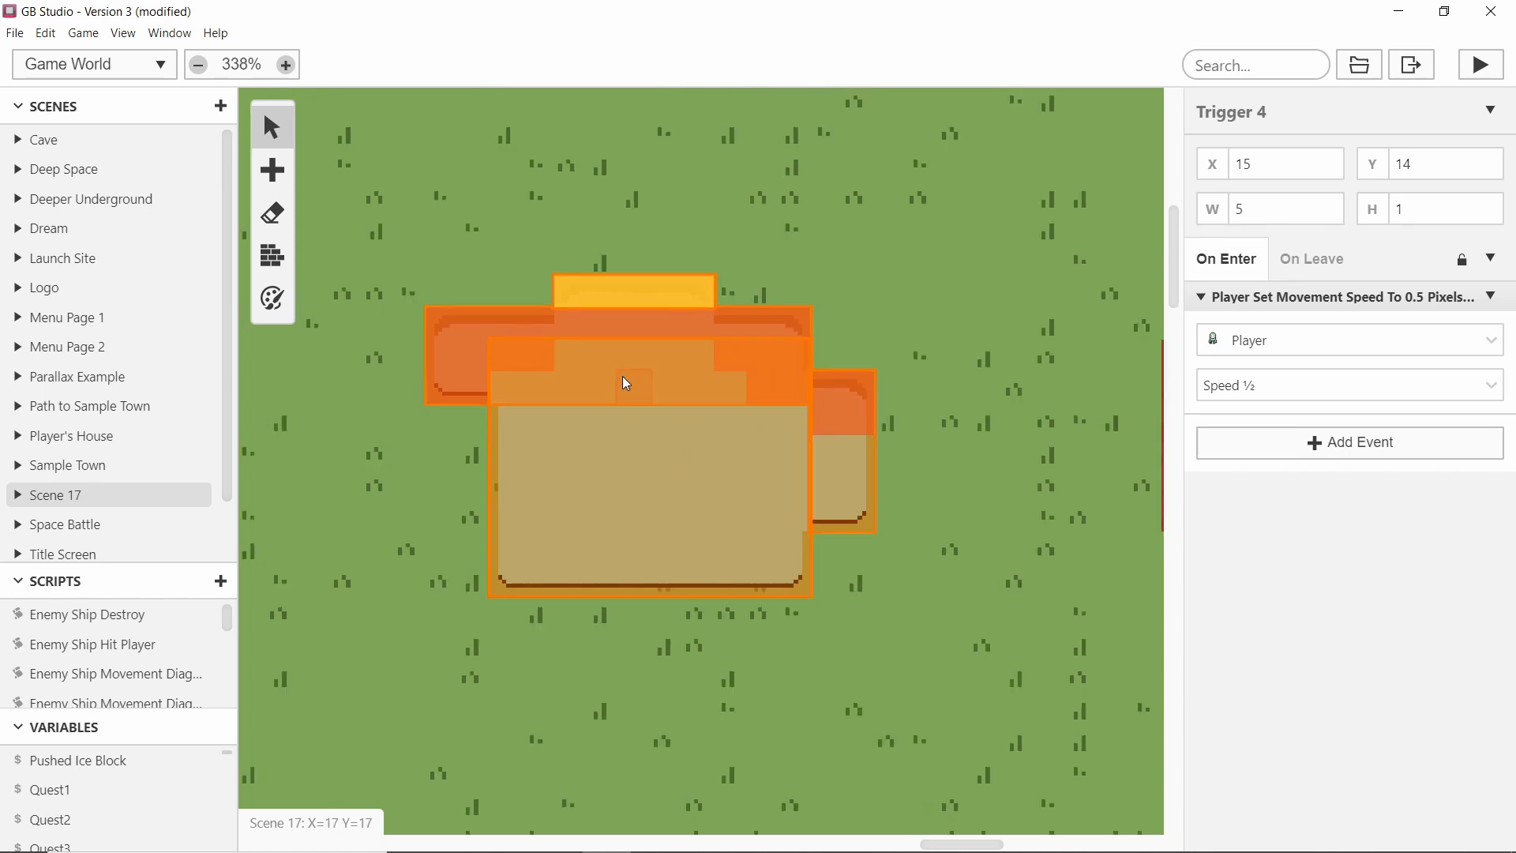
pyautogui.click(631, 324)
pyautogui.click(636, 392)
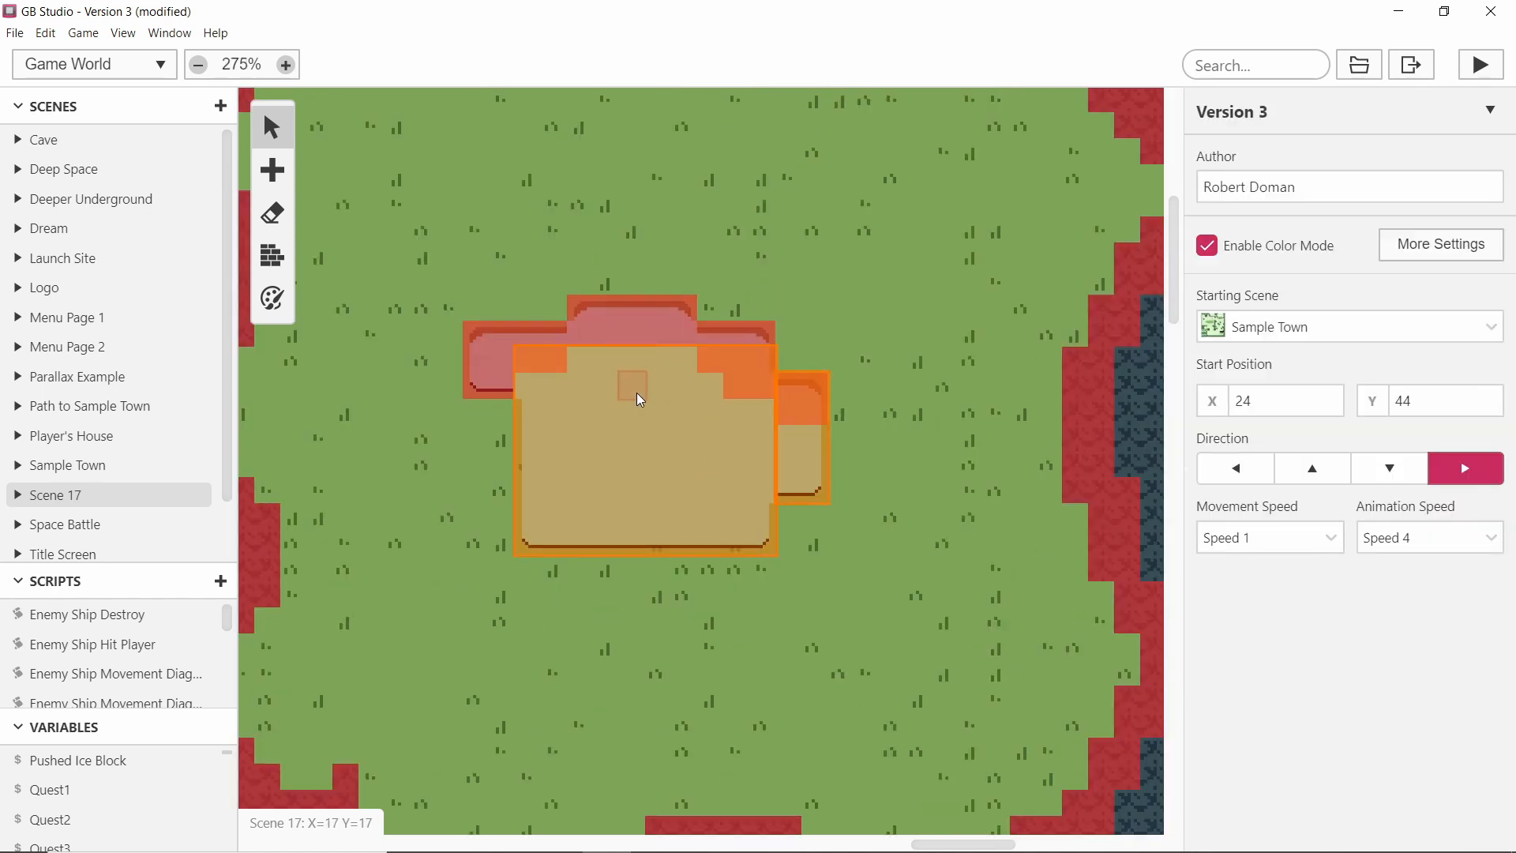
pyautogui.press('Delete')
pyautogui.click(795, 429)
pyautogui.press('Delete')
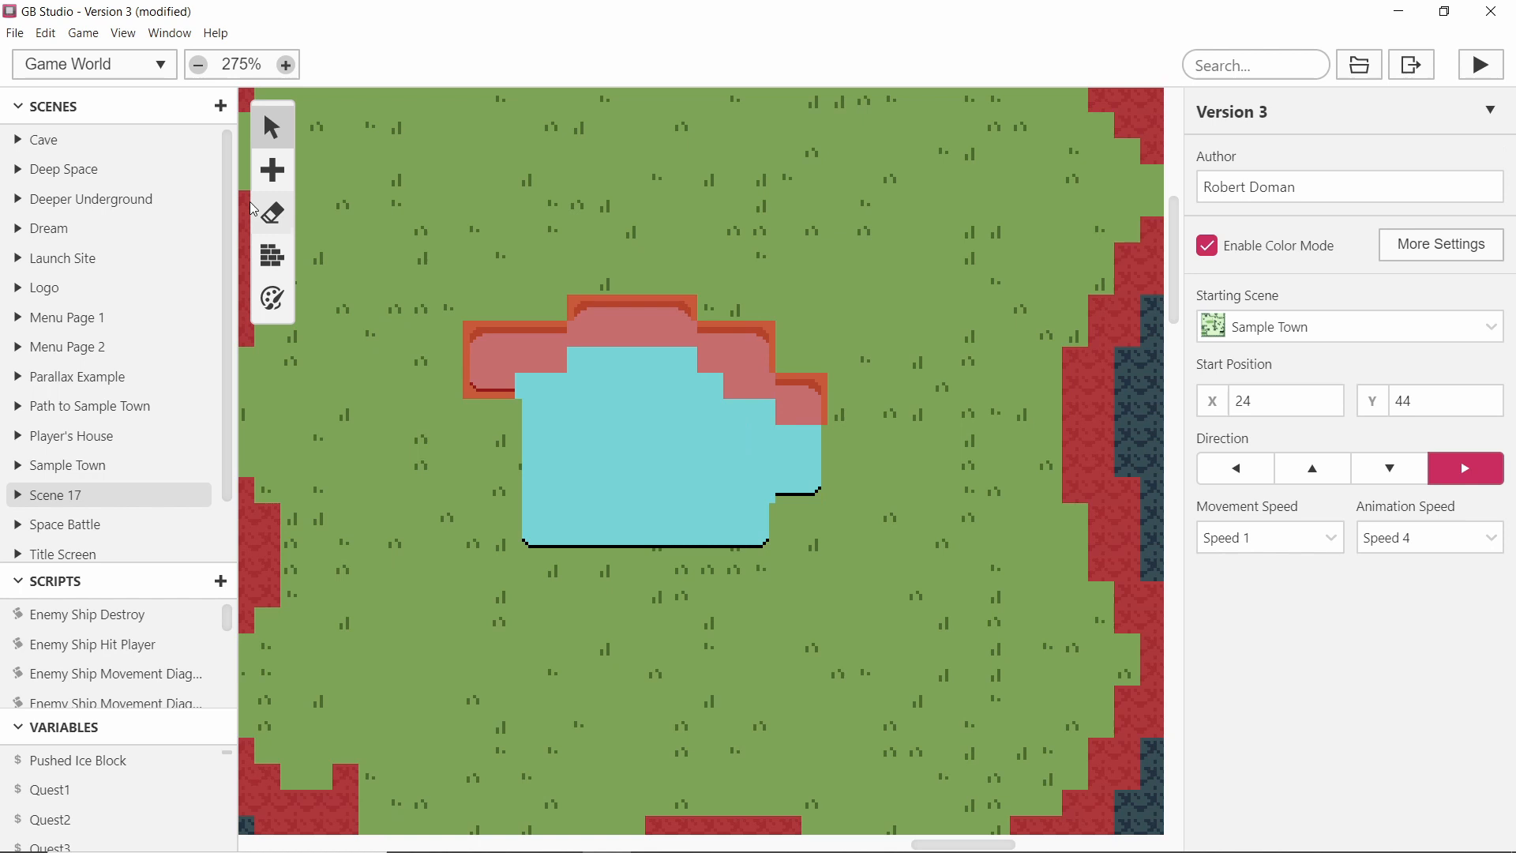
pyautogui.click(272, 164)
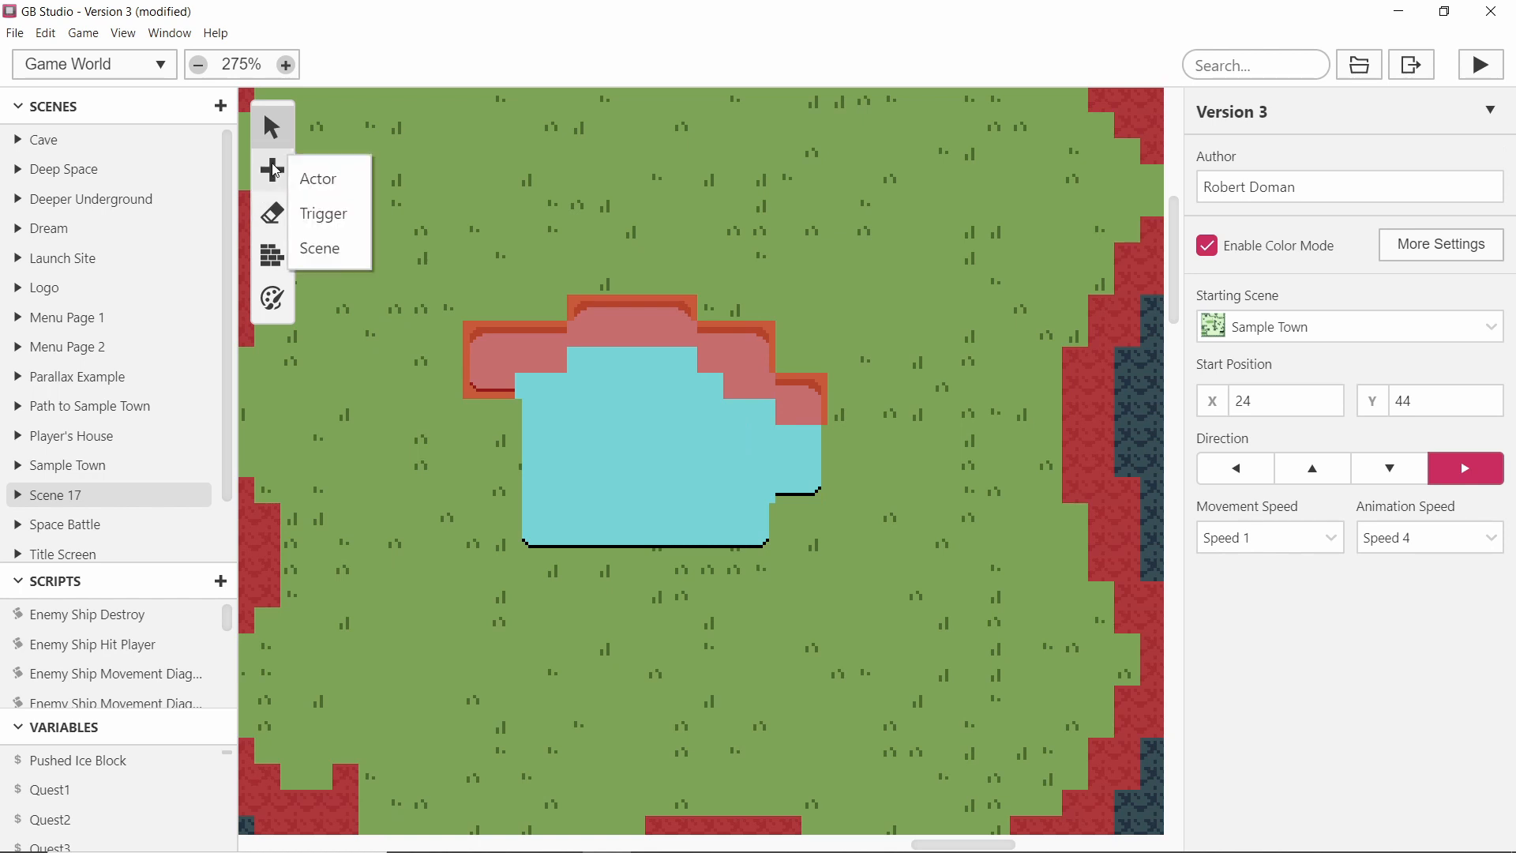
pyautogui.click(272, 254)
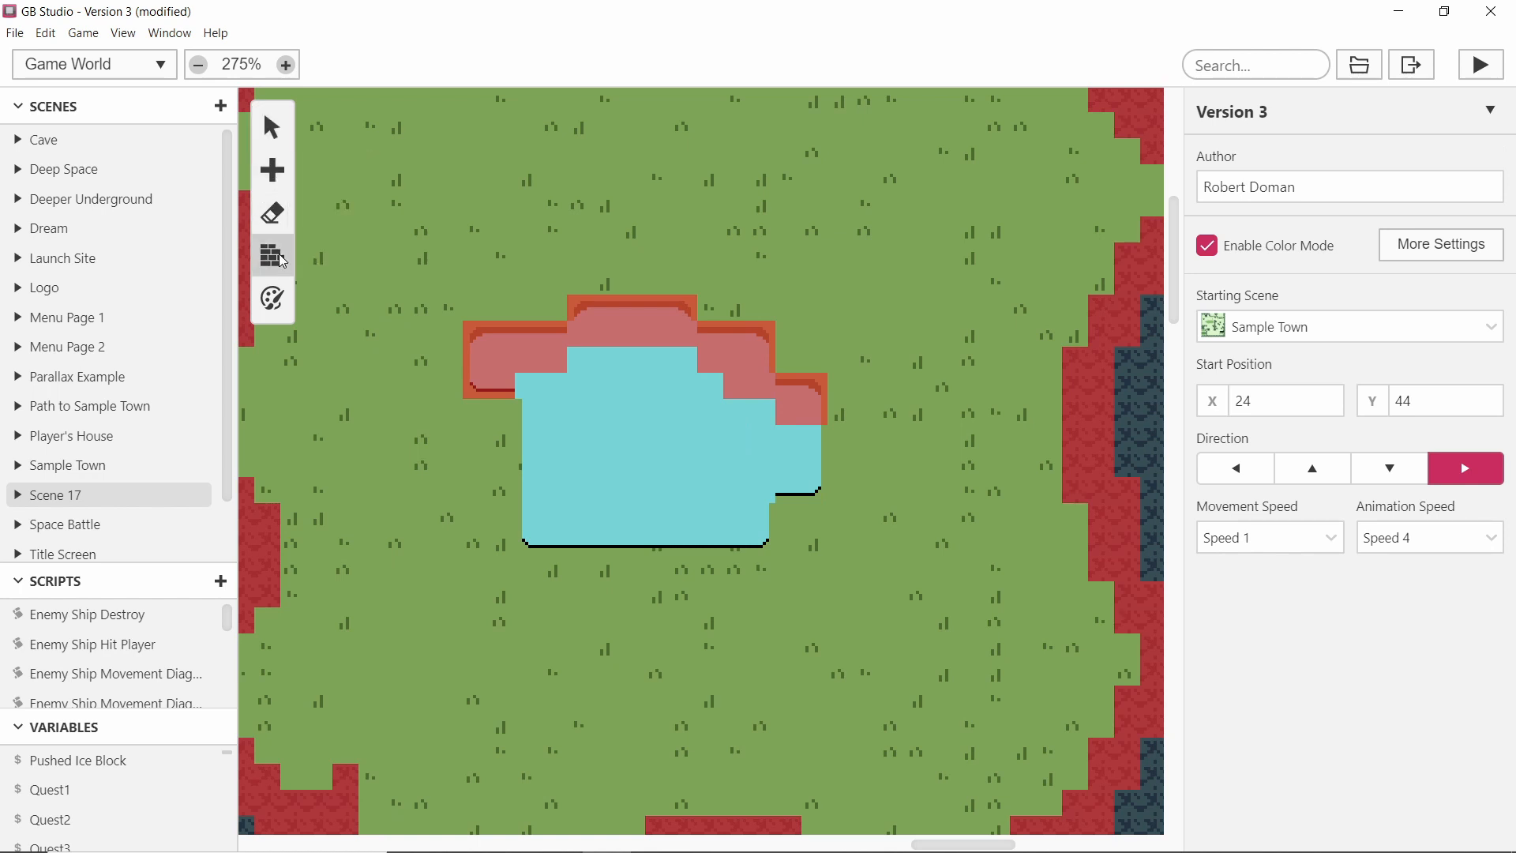
pyautogui.keyDown('ctrl'); pyautogui.scroll(1, 551, 417); pyautogui.keyUp('ctrl')
pyautogui.moveTo(528, 377); pyautogui.dragTo(522, 542)
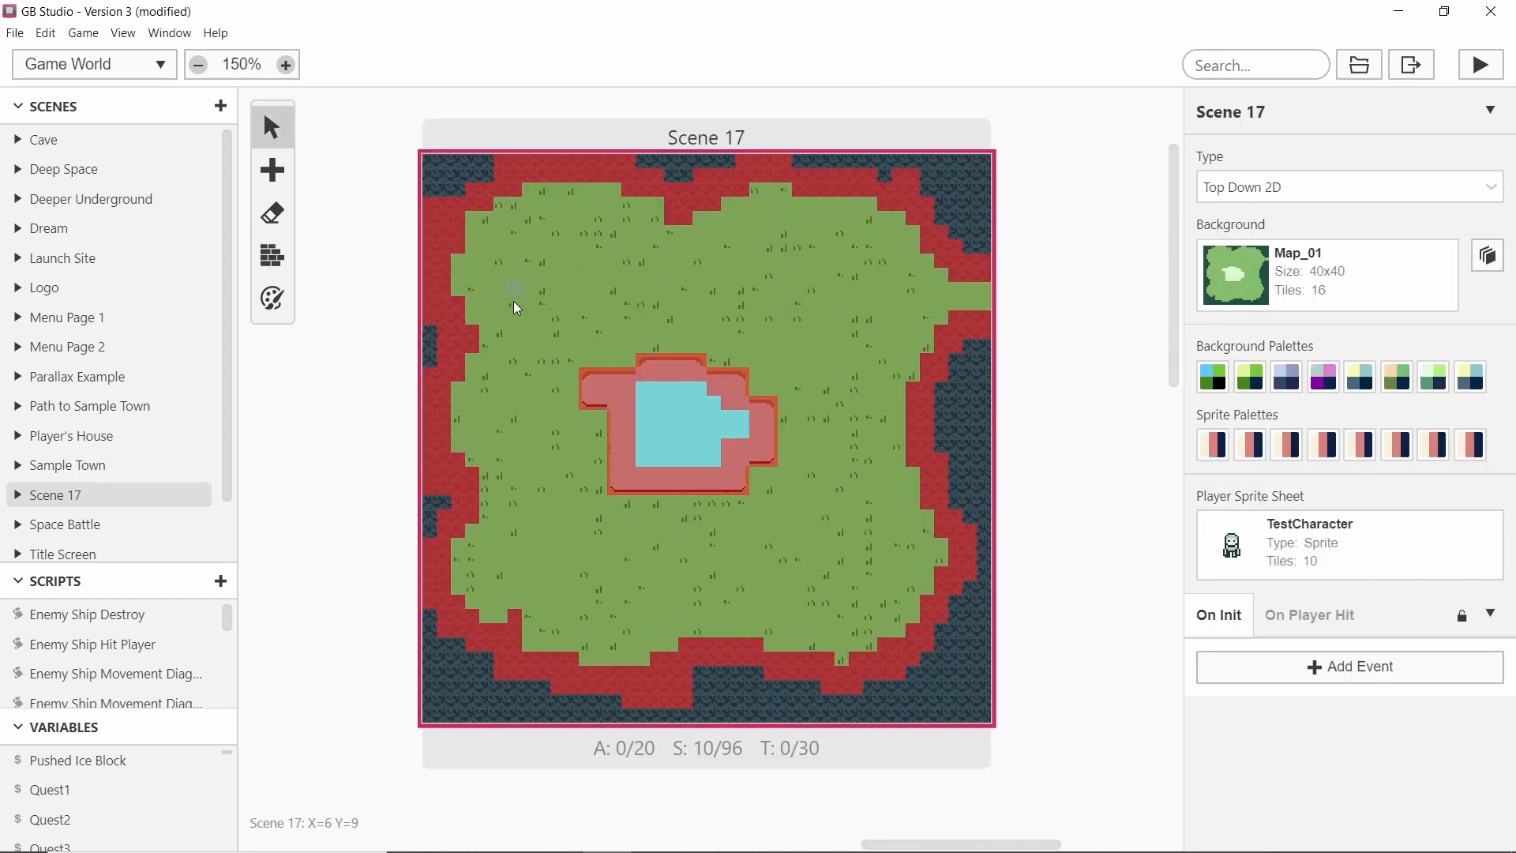
pyautogui.hscroll(-3, 727, 372)
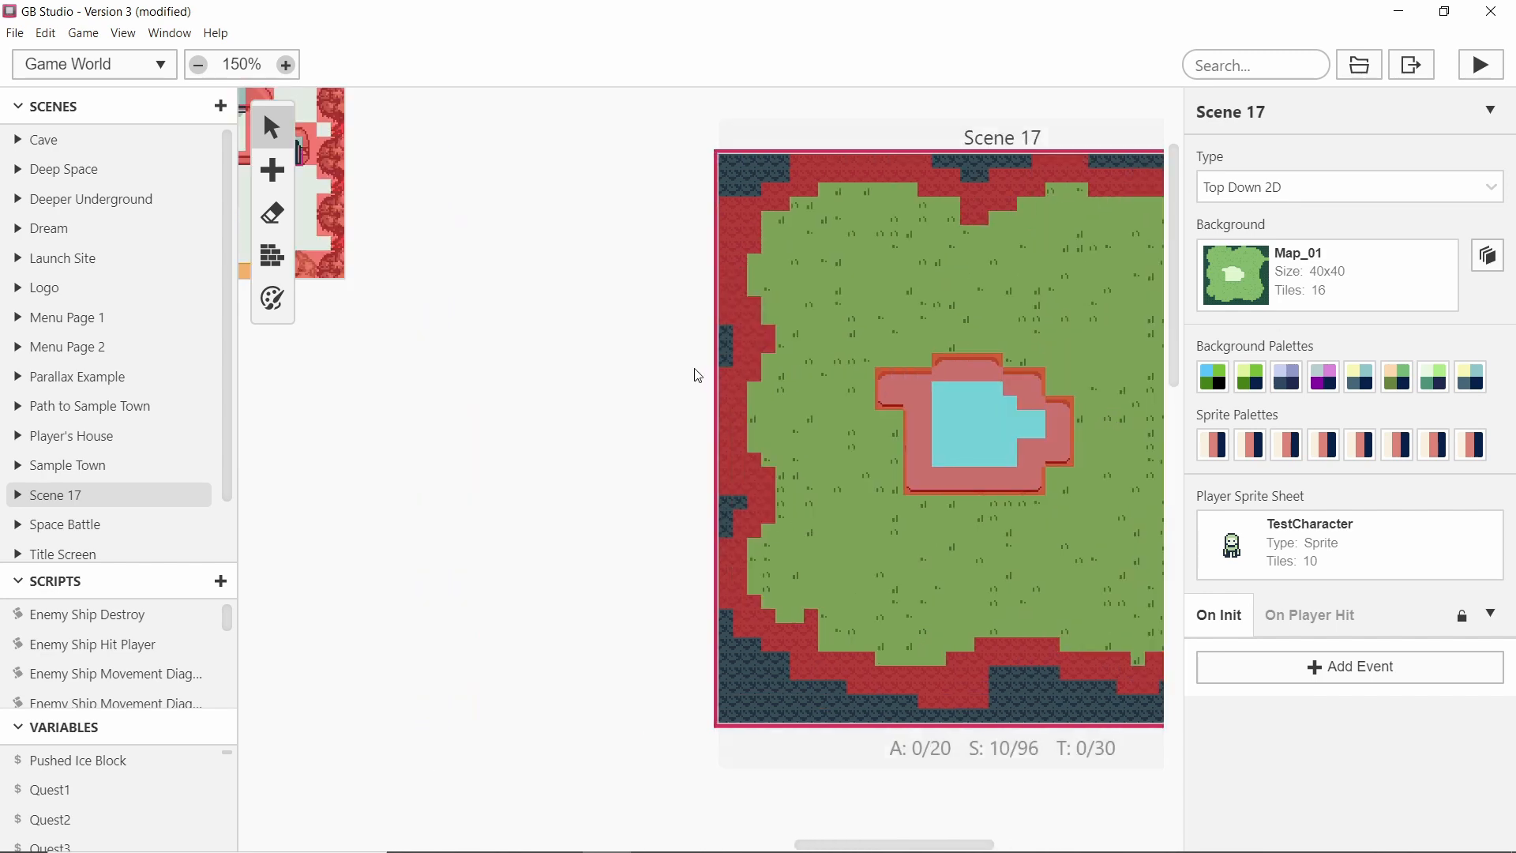
pyautogui.hscroll(3, 697, 374)
# Set the project's starting scene to Scene 17.
pyautogui.click(1003, 345)
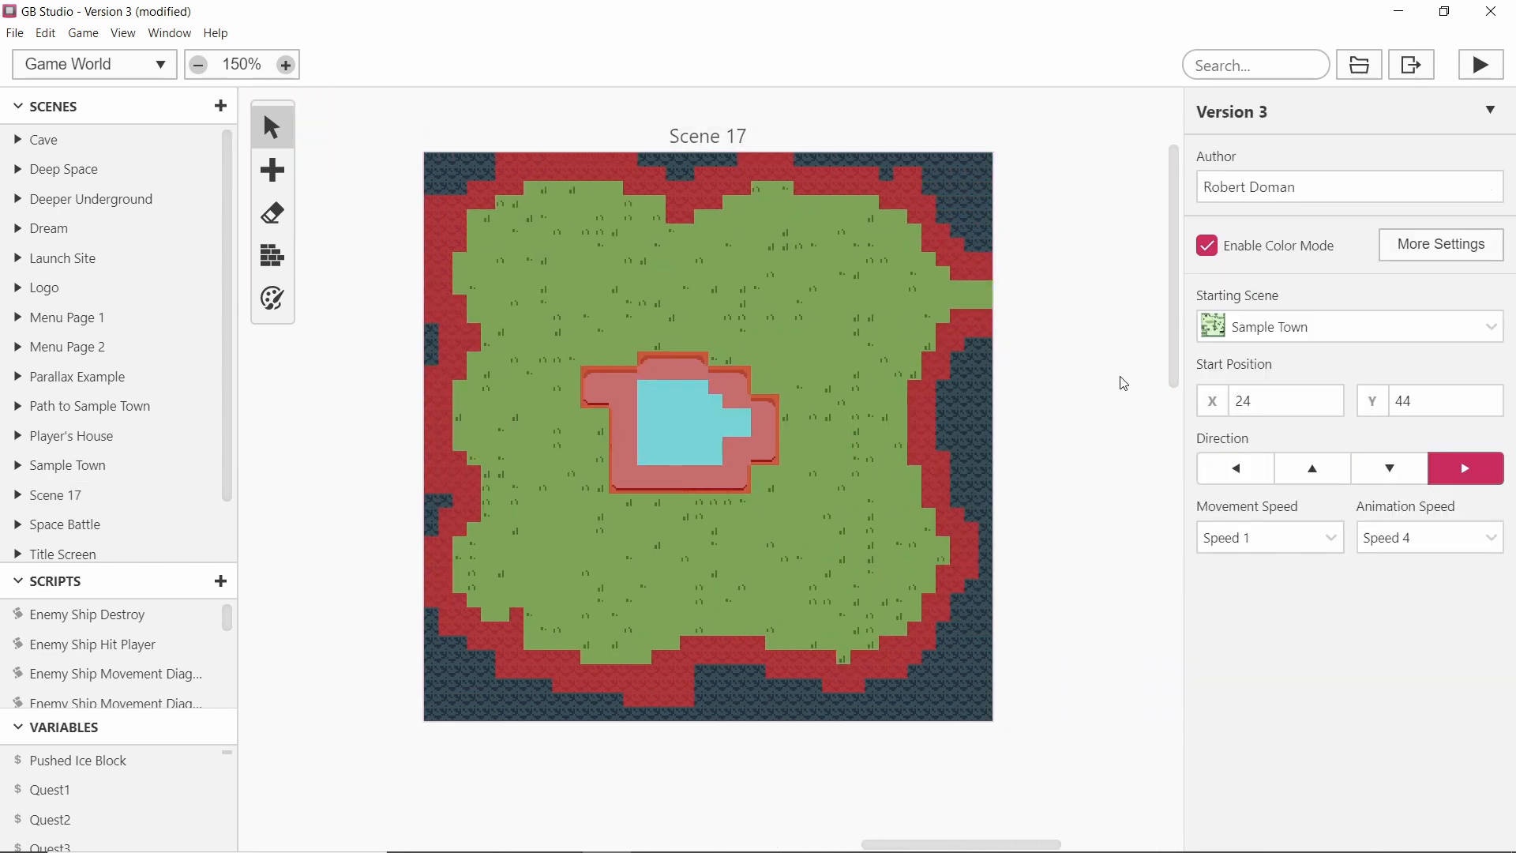
pyautogui.hscroll(2, 1018, 340)
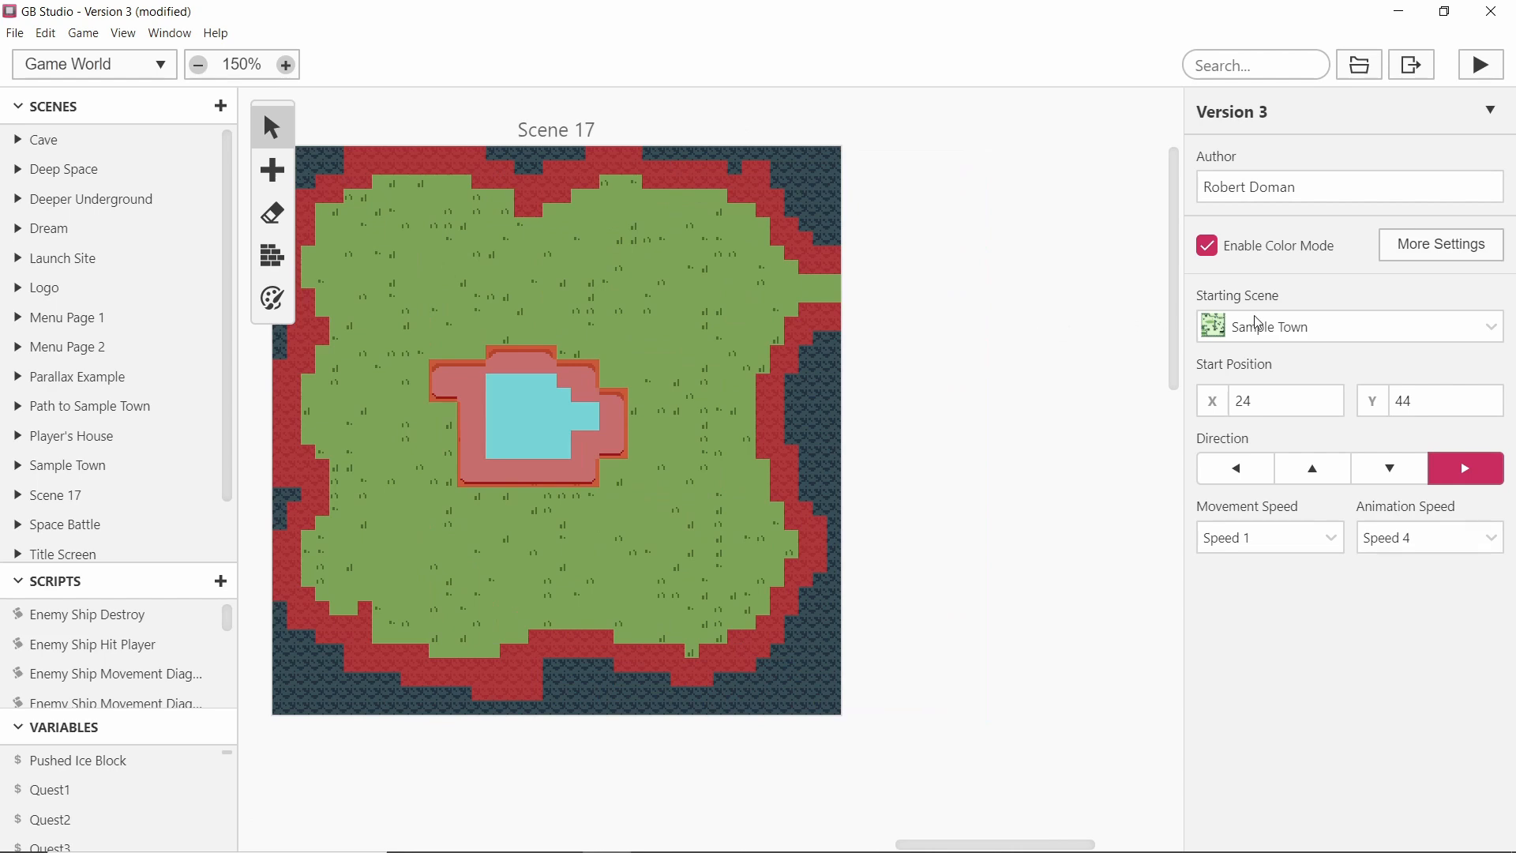
pyautogui.click(1258, 323)
pyautogui.scroll(-3, 1377, 413)
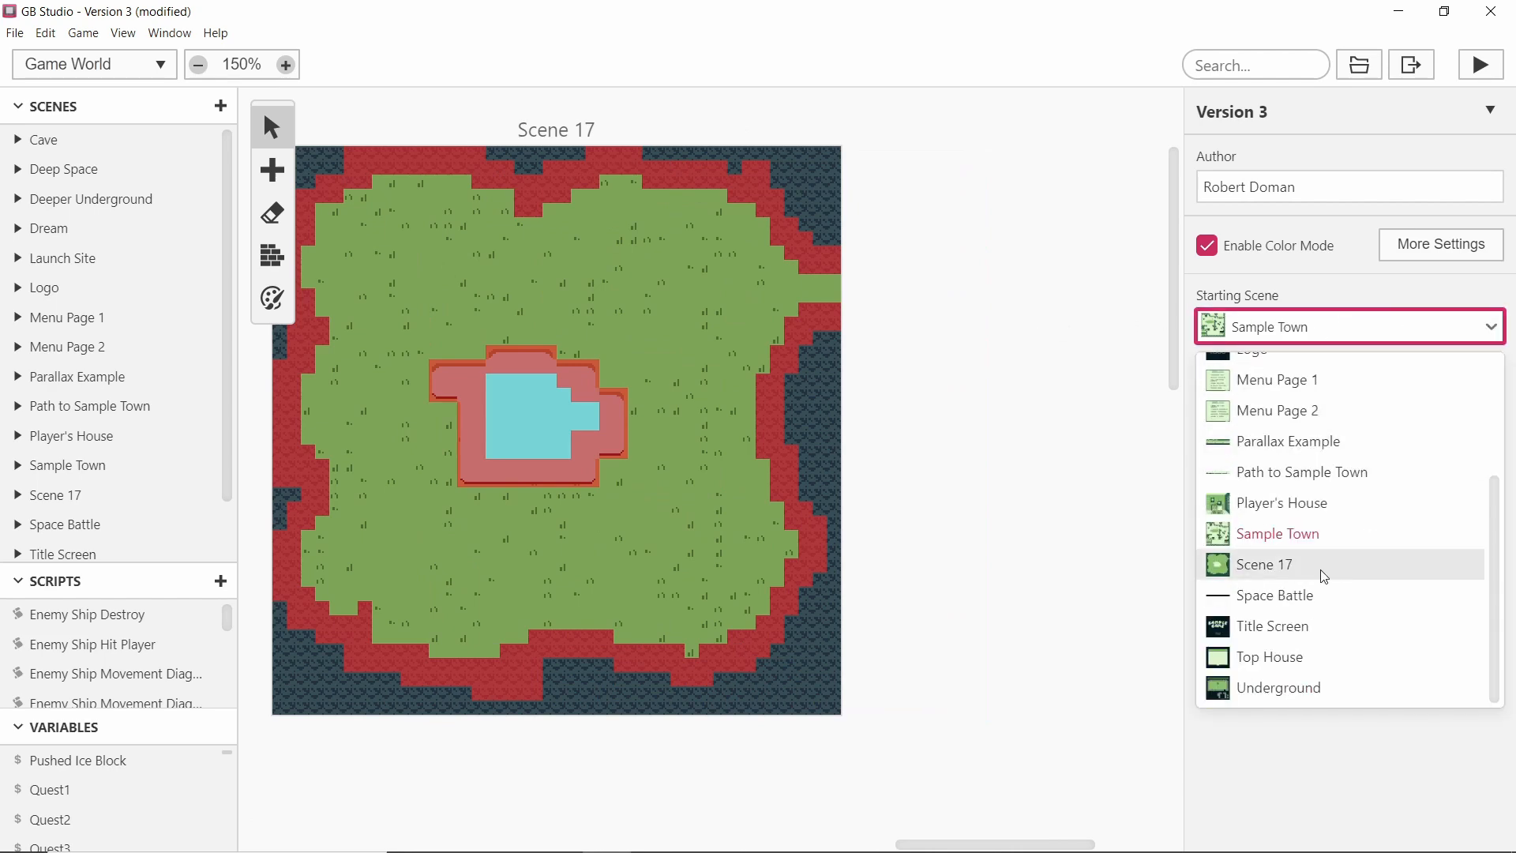
pyautogui.click(1301, 563)
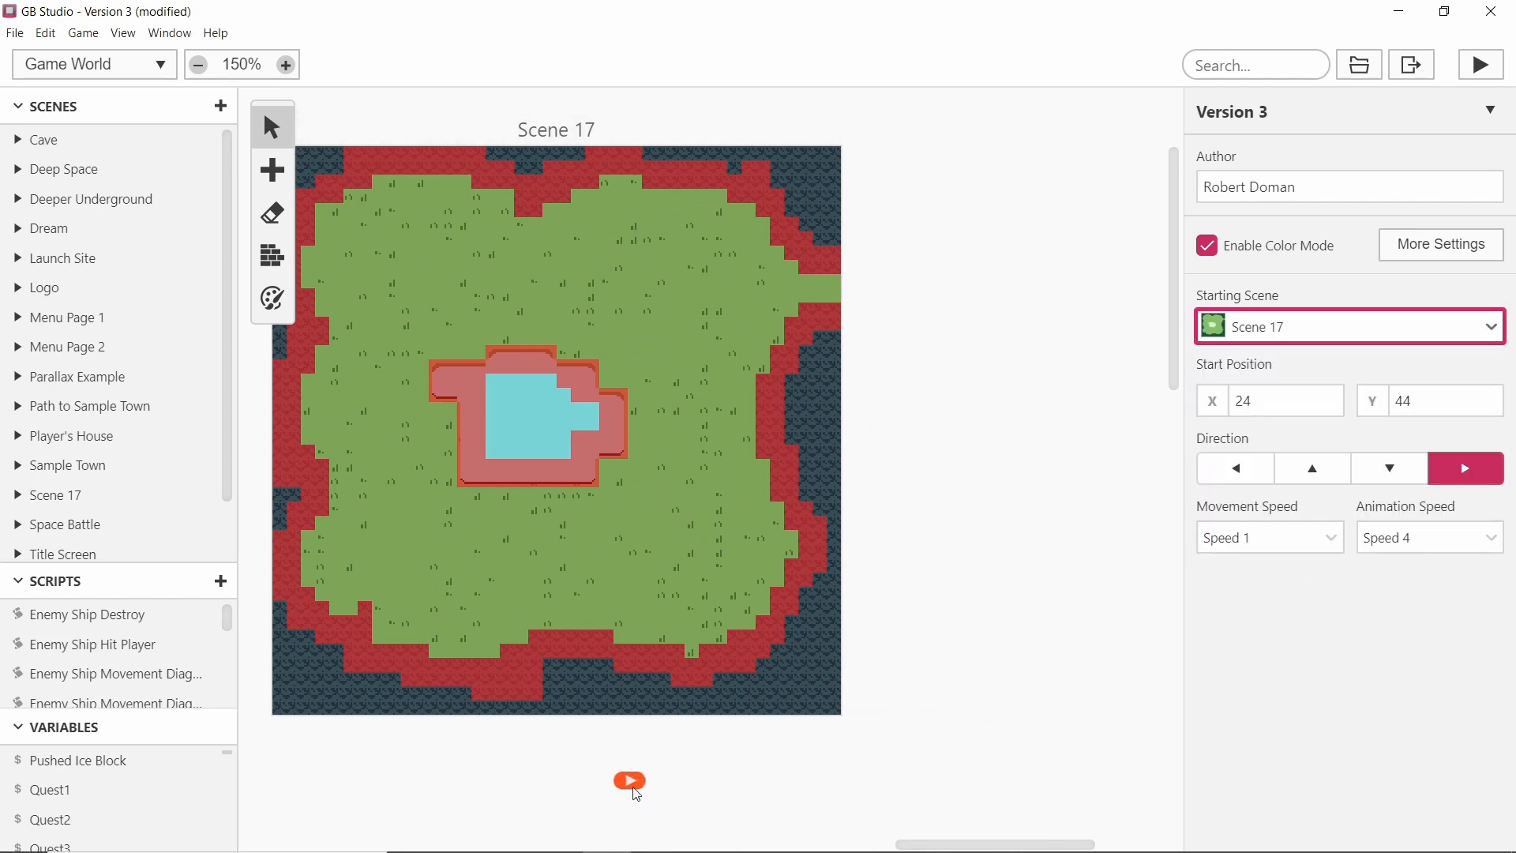
# Move the player's start position to the opening on Scene 17's right edge and set its direction to left.
pyautogui.moveTo(630, 782)
pyautogui.mouseDown()
pyautogui.moveTo(727, 310)
pyautogui.moveTo(787, 283)
pyautogui.moveTo(816, 300)
pyautogui.mouseUp()
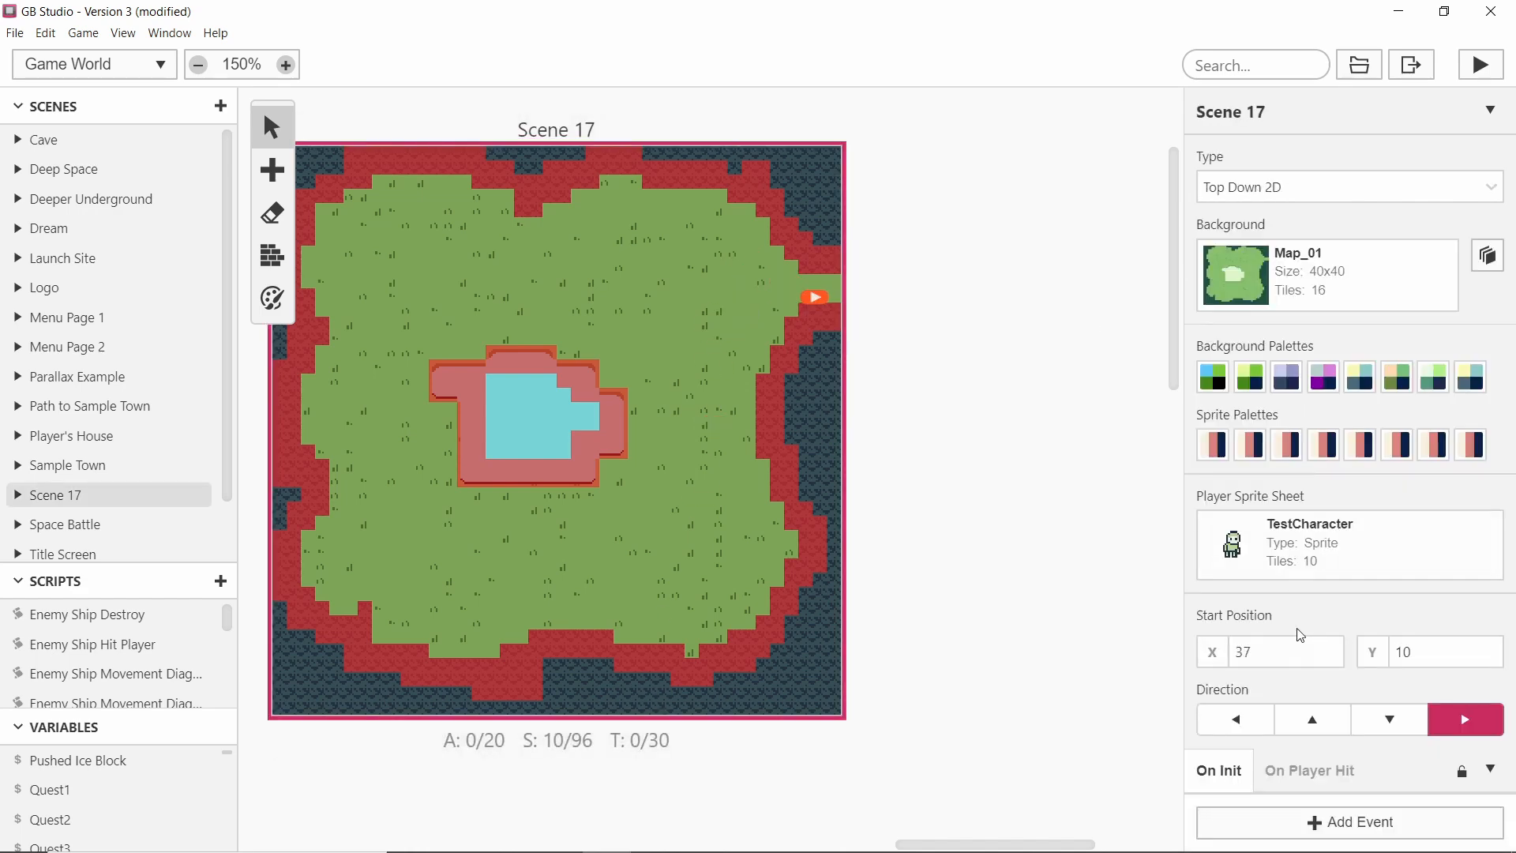
pyautogui.click(1247, 722)
# Add a trigger 1 tile wide and 2 tiles tall in the right-edge opening of Scene 17.
pyautogui.moveTo(989, 380); pyautogui.dragTo(1112, 362, button='middle')
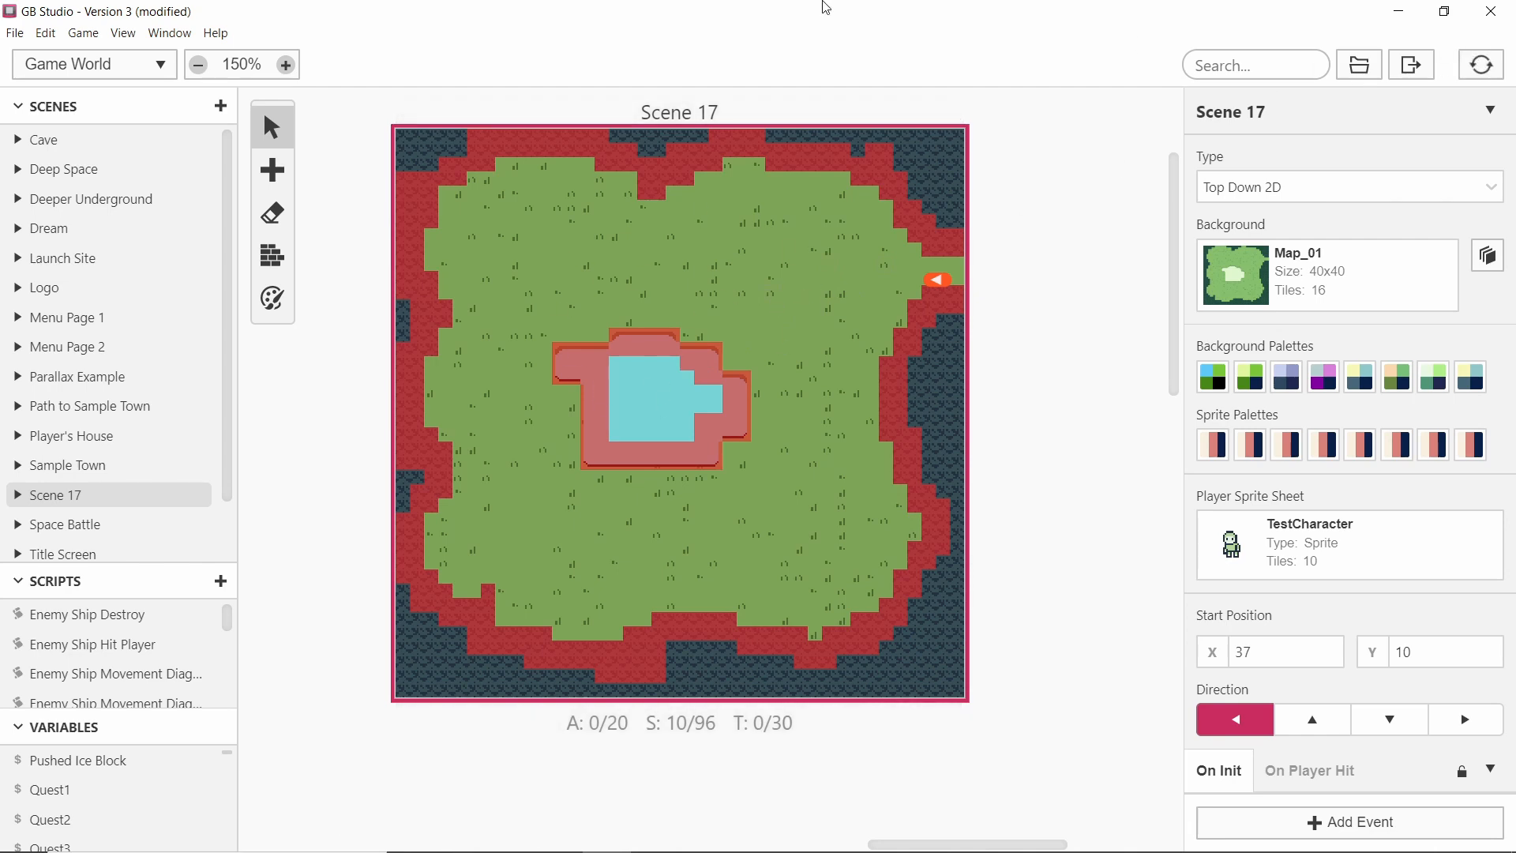
pyautogui.moveTo(919, 476); pyautogui.dragTo(1021, 460, button='middle')
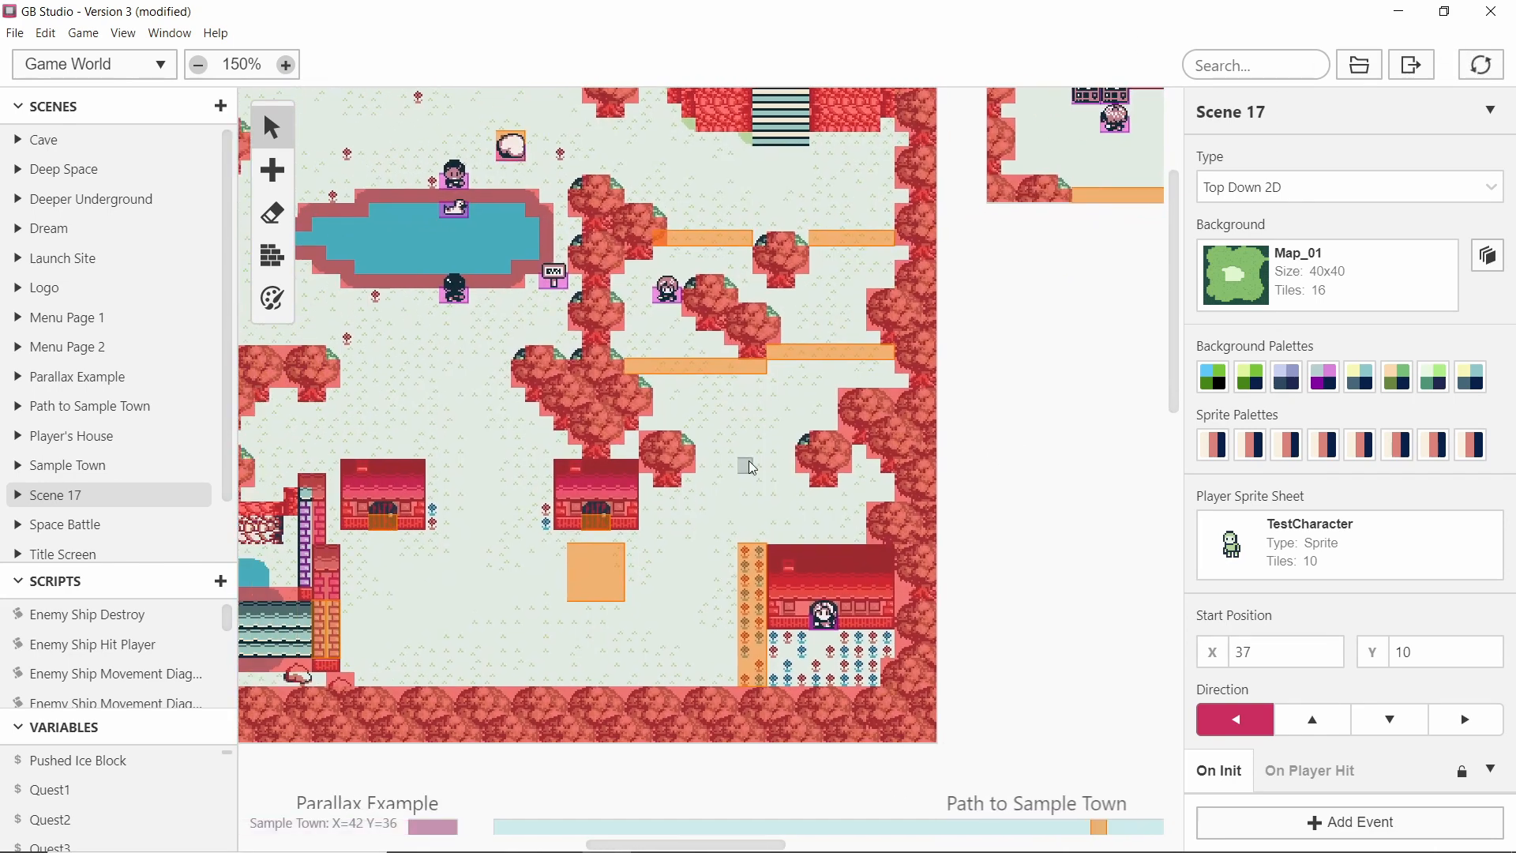
pyautogui.click(739, 444)
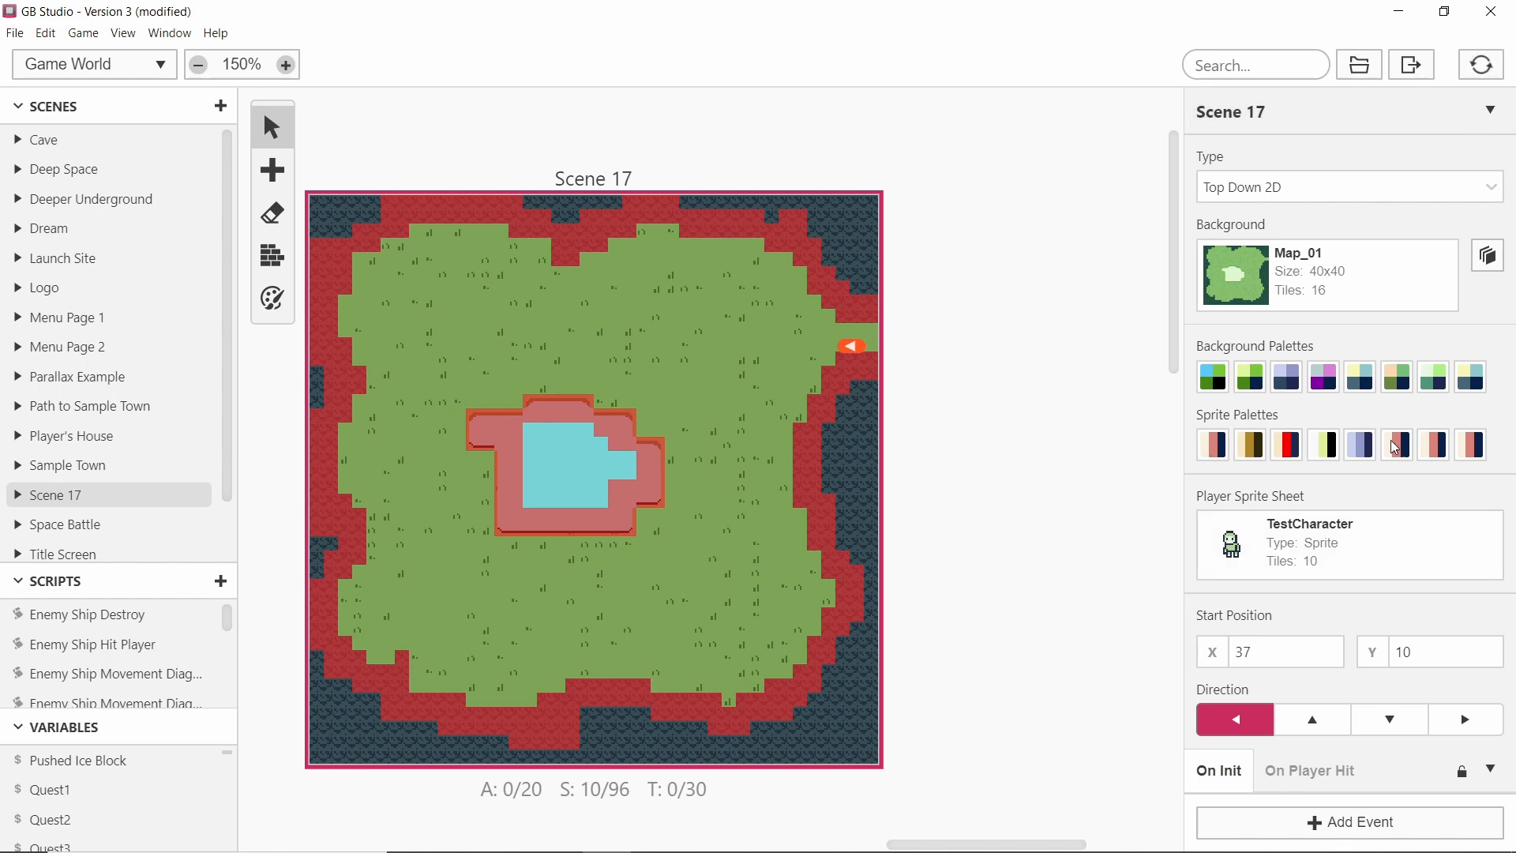
pyautogui.click(273, 169)
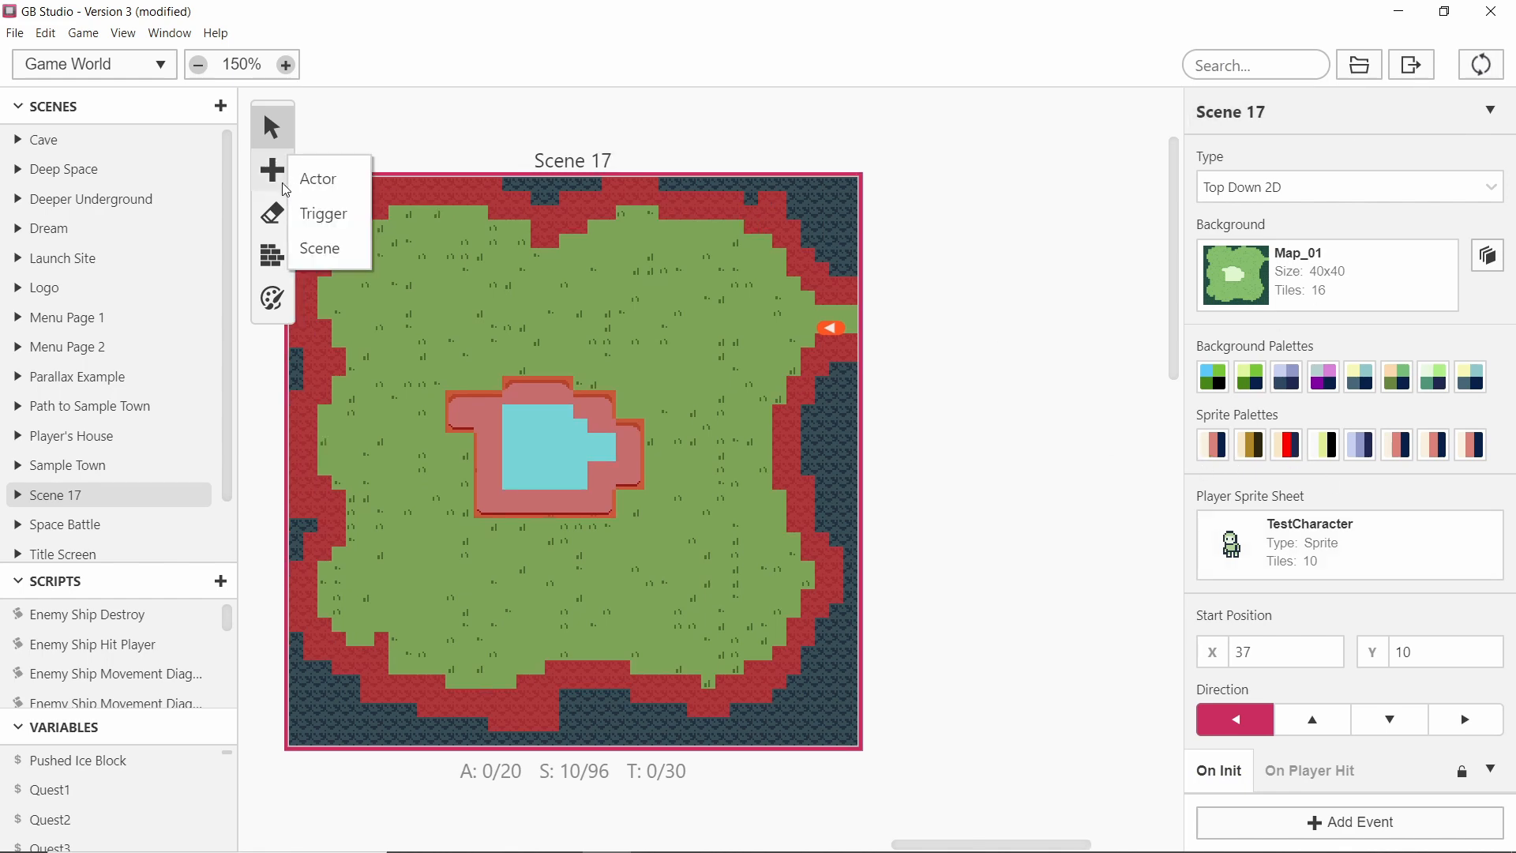
pyautogui.click(325, 214)
pyautogui.moveTo(858, 318); pyautogui.dragTo(852, 328)
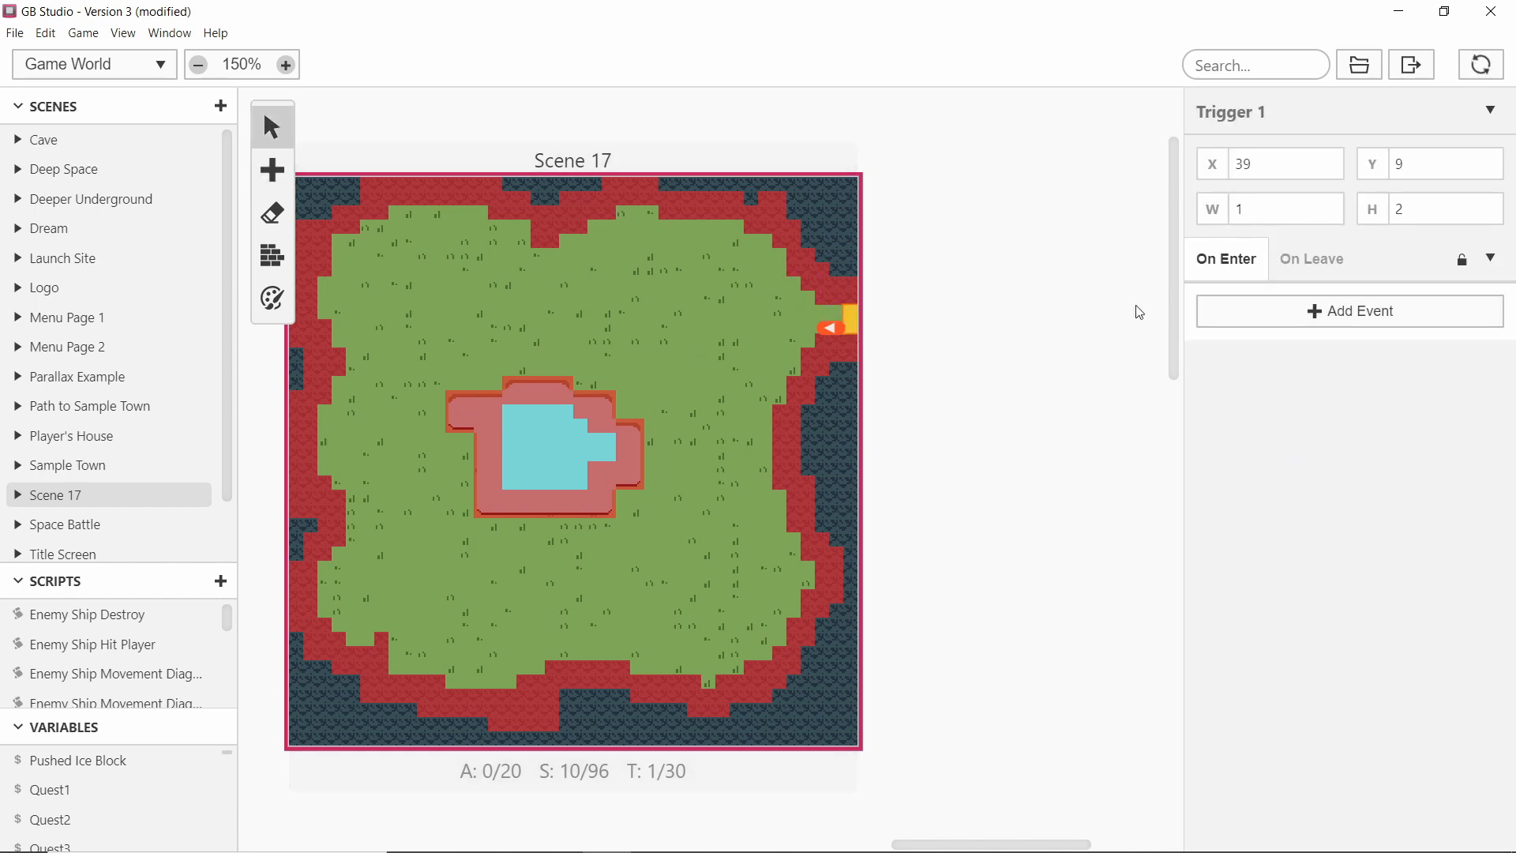
# Add a Change Scene event to the new trigger's On Enter script.
pyautogui.keyDown('ctrl'); pyautogui.scroll(3, 849, 328); pyautogui.keyUp('ctrl')
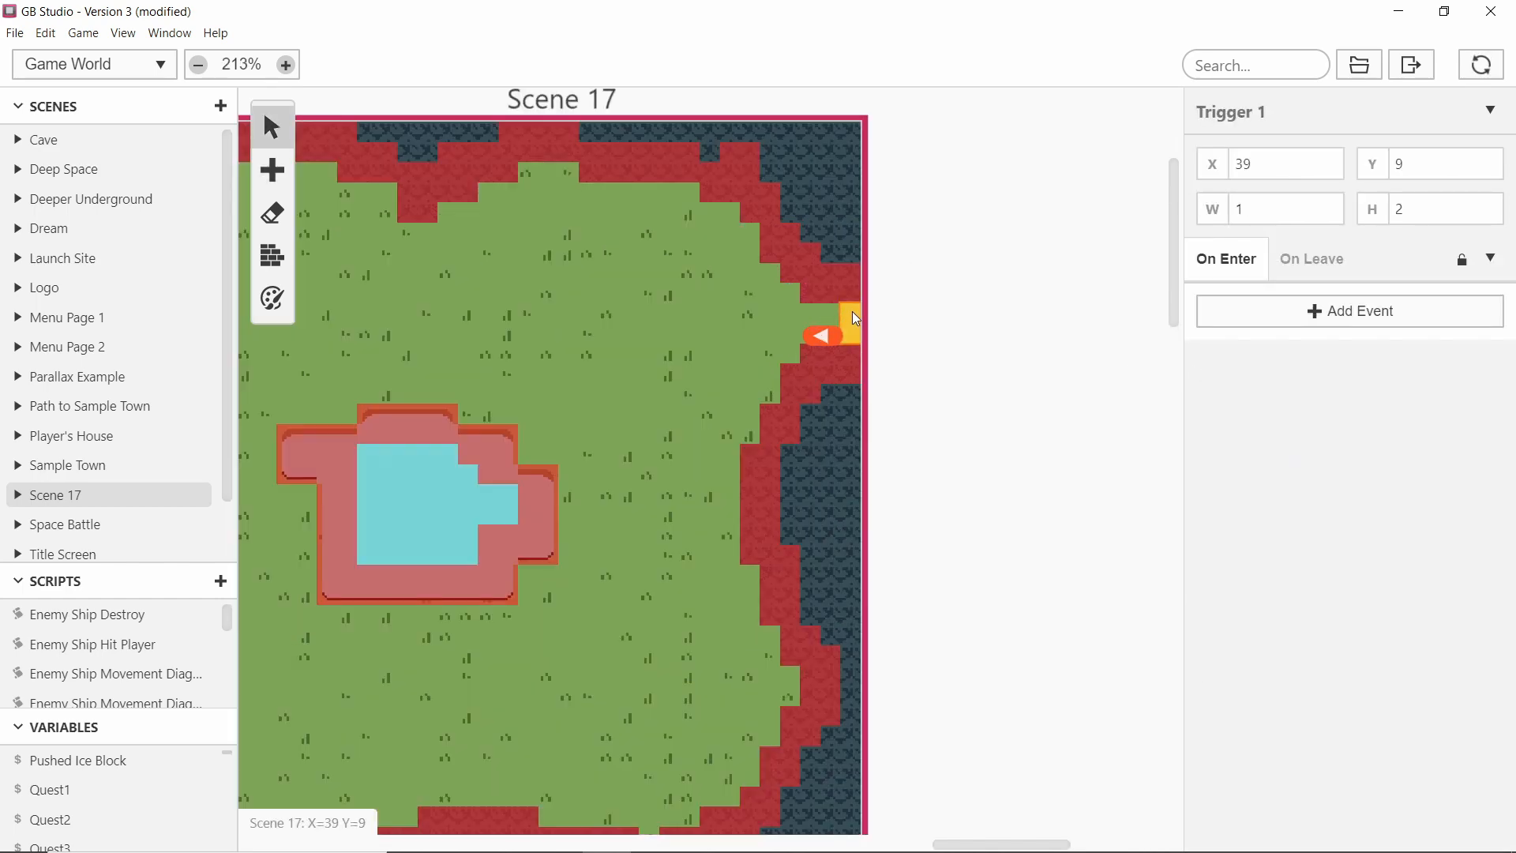
pyautogui.click(1347, 316)
pyautogui.write('chan')
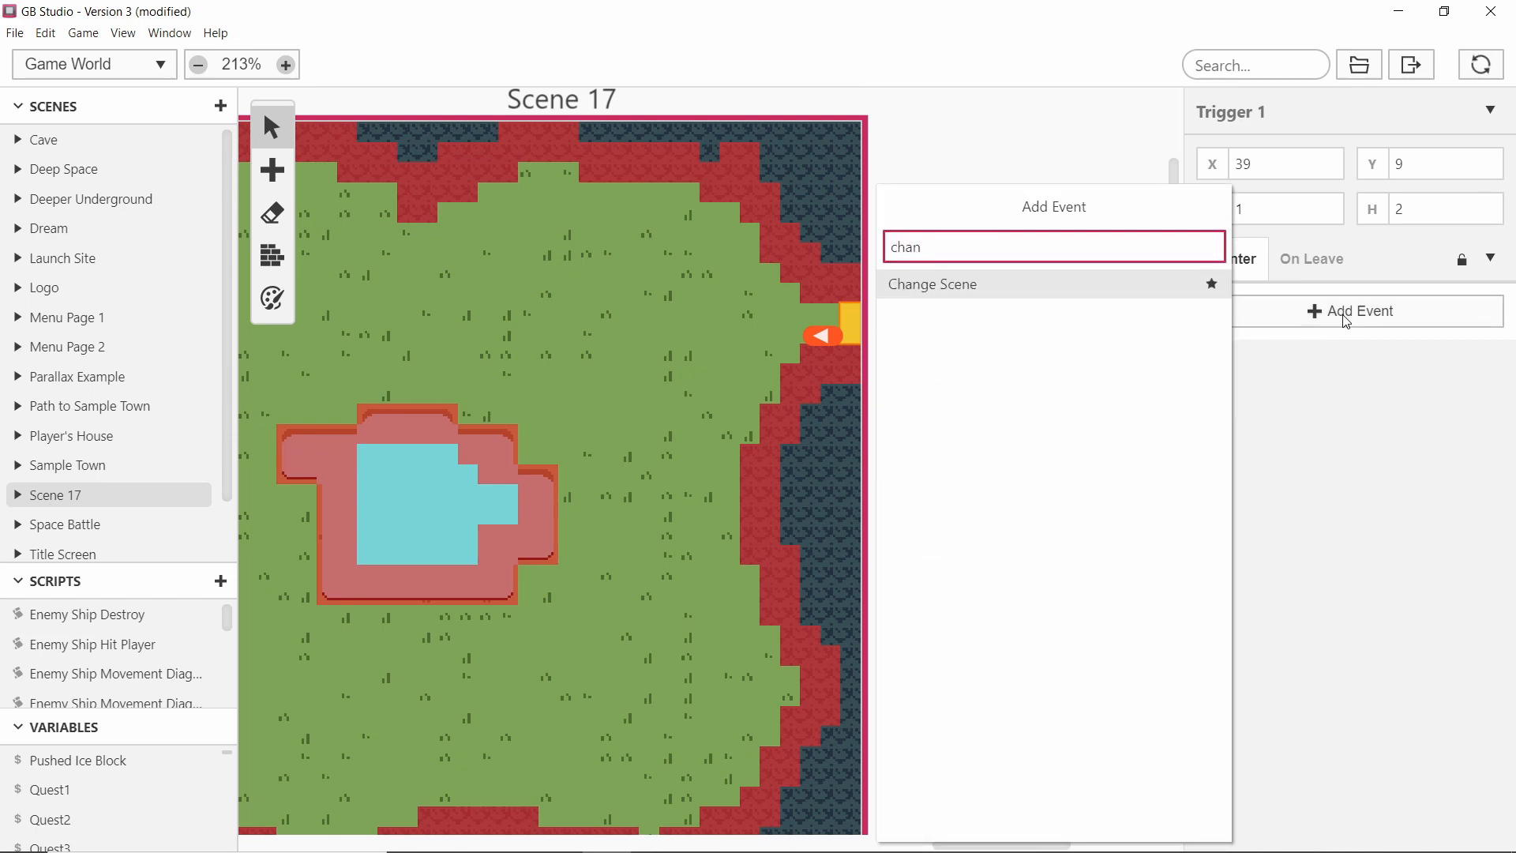
pyautogui.press('Return')
# Set the Change Scene destination to Sample Town at X 45, Y 4.
pyautogui.keyDown('ctrl'); pyautogui.scroll(-5, 979, 413); pyautogui.keyUp('ctrl')
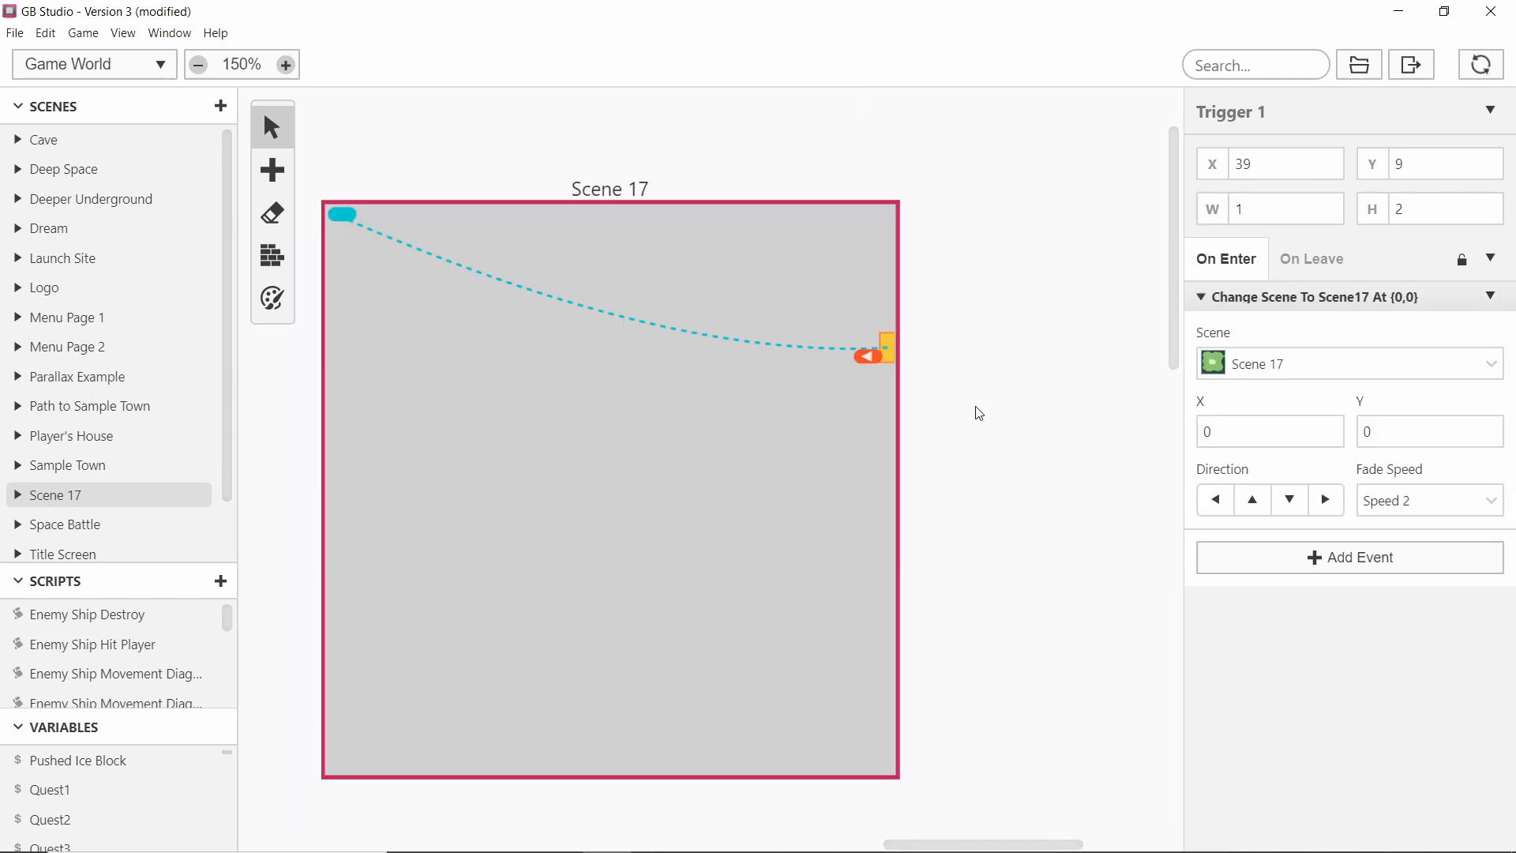
pyautogui.hscroll(-6, 751, 419)
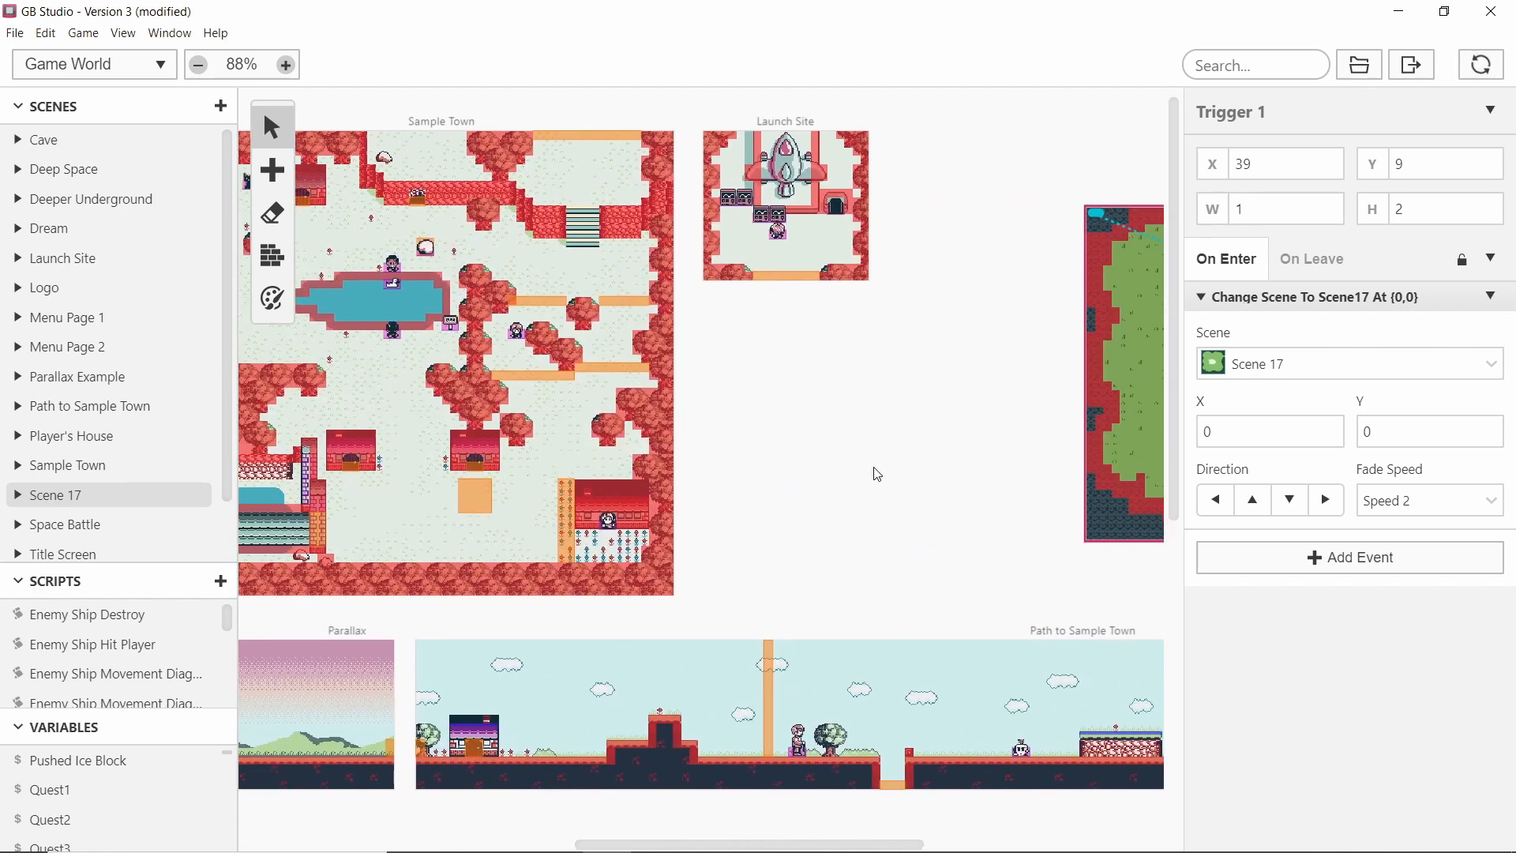
pyautogui.moveTo(674, 383)
pyautogui.mouseDown()
pyautogui.moveTo(509, 524)
pyautogui.moveTo(382, 554)
pyautogui.moveTo(399, 518)
pyautogui.moveTo(423, 517)
pyautogui.mouseUp()
pyautogui.moveTo(599, 167); pyautogui.dragTo(581, 164)
pyautogui.moveTo(831, 526); pyautogui.dragTo(497, 506, button='middle')
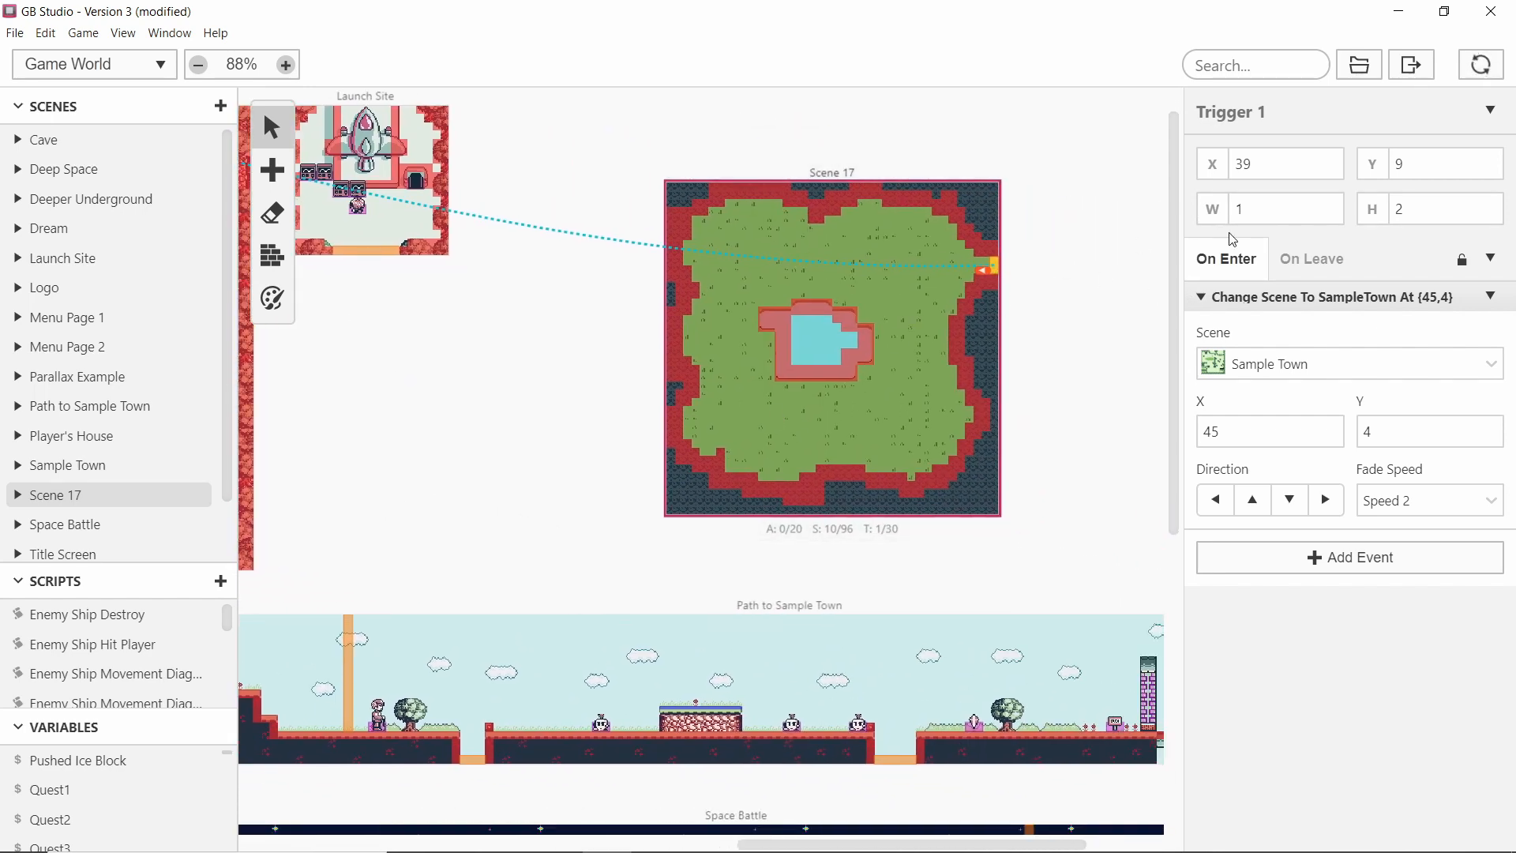
# Redirect Sample Town's top-edge trigger to Scene 17 at X 36, Y 9.
pyautogui.moveTo(436, 427); pyautogui.dragTo(984, 461, button='middle')
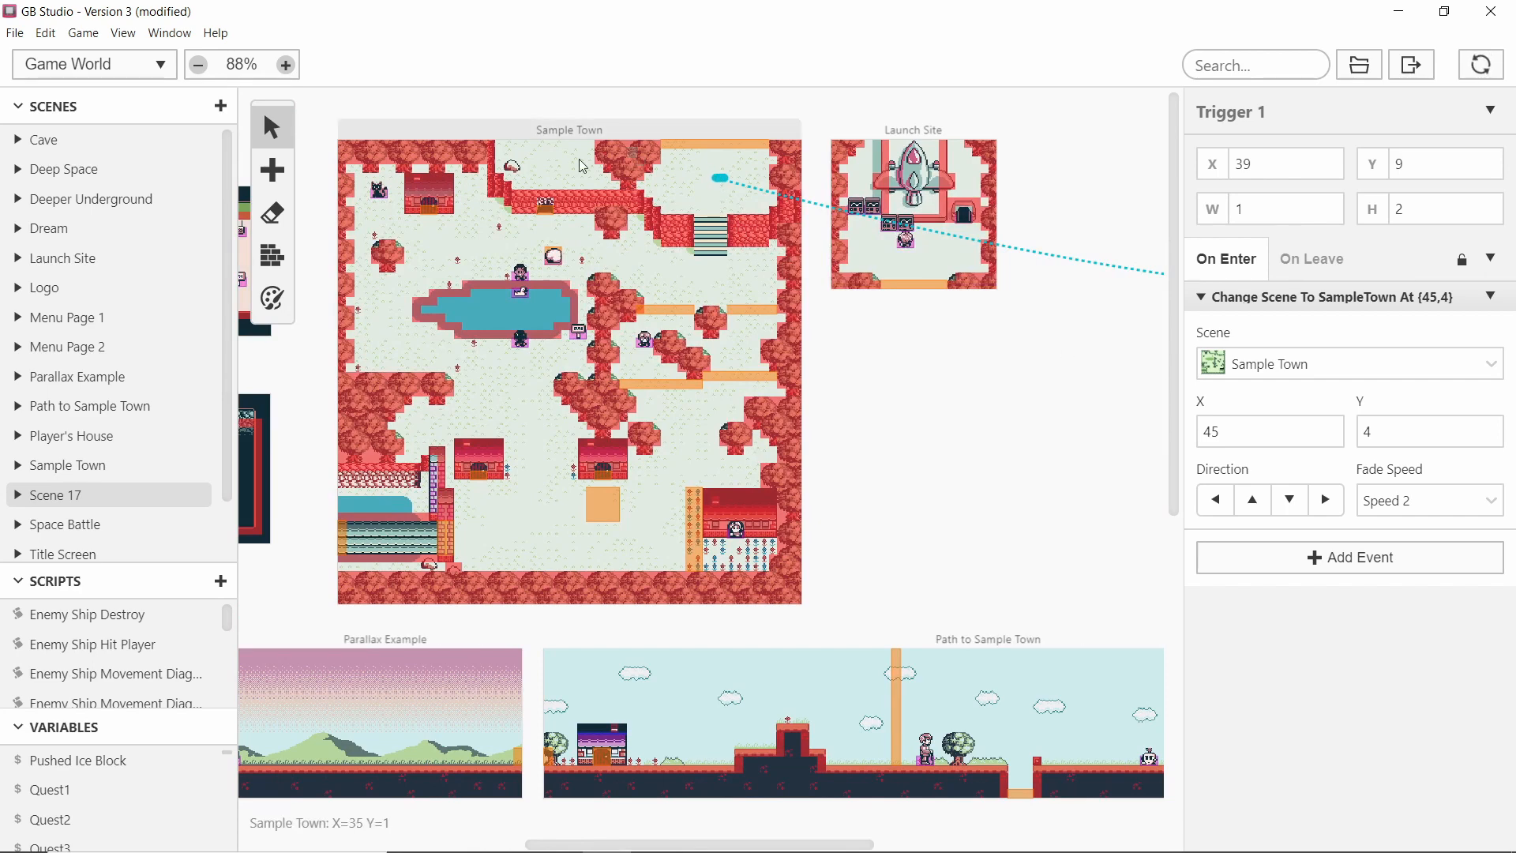
pyautogui.moveTo(921, 481); pyautogui.dragTo(829, 466, button='middle')
pyautogui.click(537, 149)
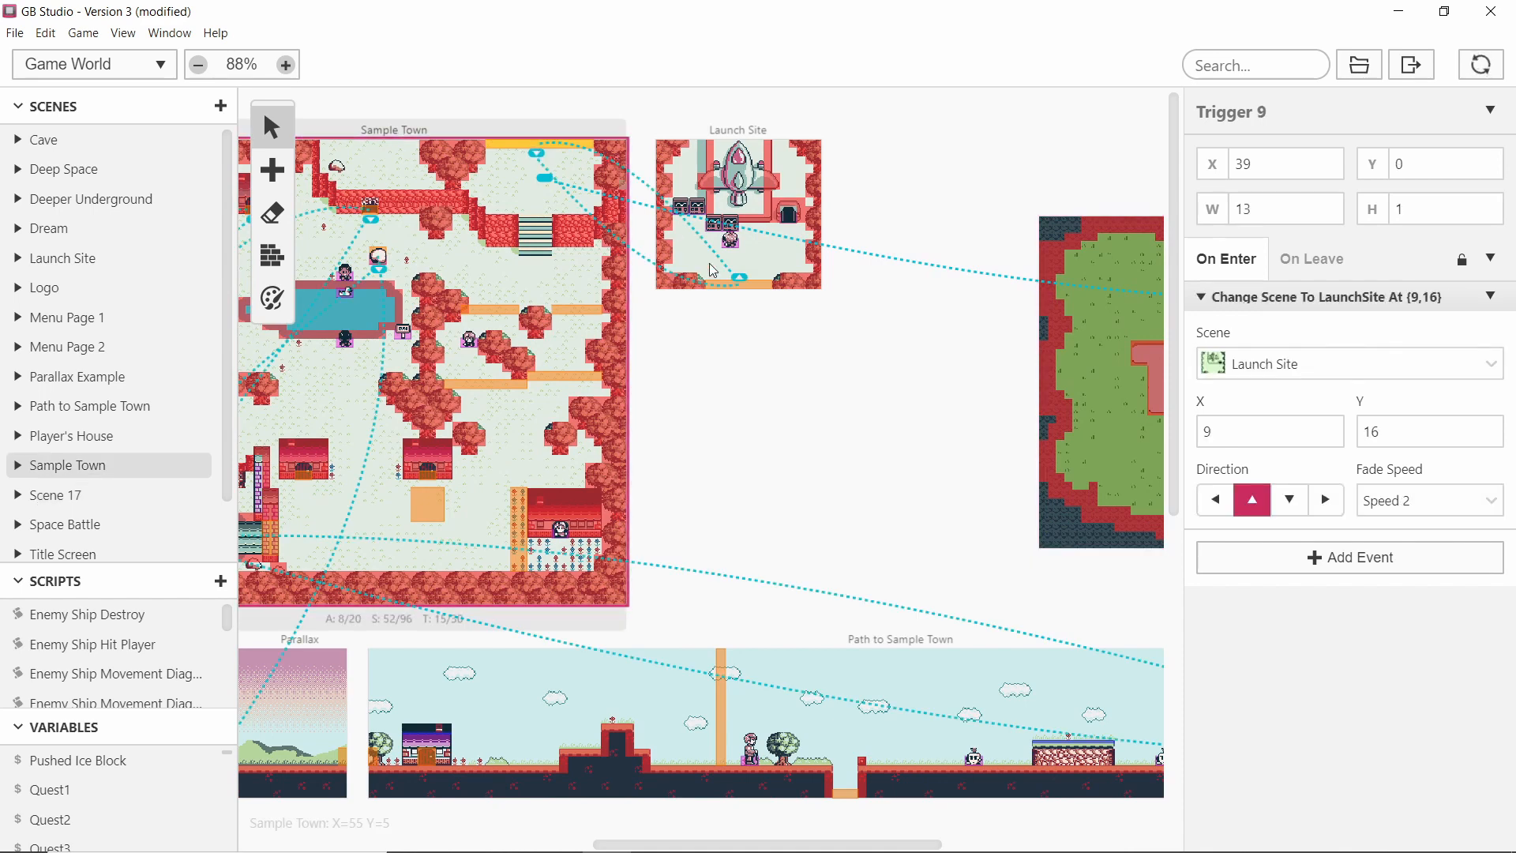
pyautogui.hscroll(3, 691, 376)
pyautogui.hscroll(4, 658, 375)
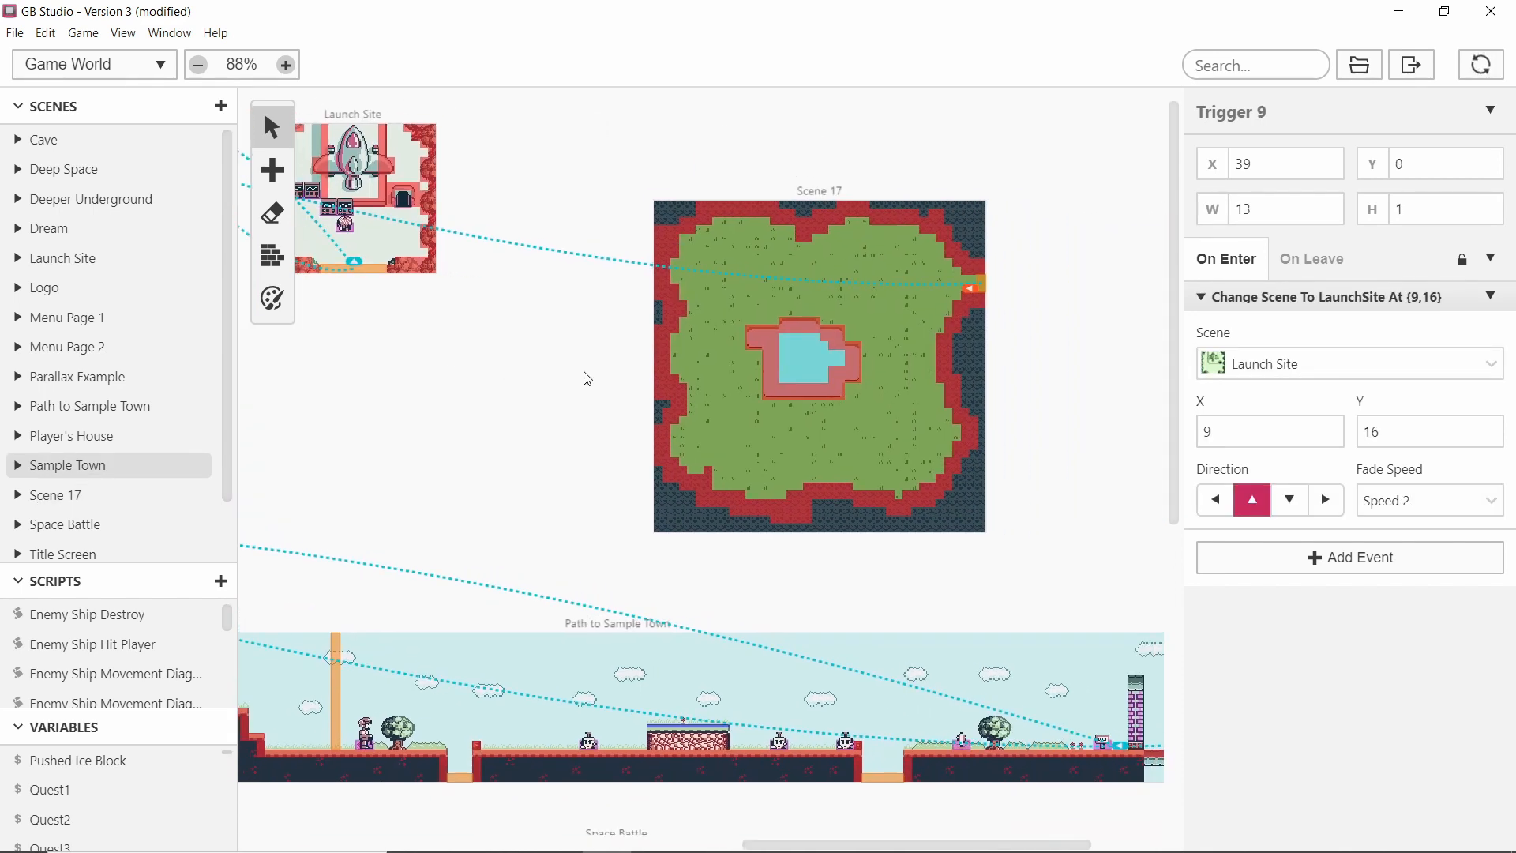
pyautogui.moveTo(362, 267)
pyautogui.mouseDown()
pyautogui.moveTo(812, 267)
pyautogui.moveTo(973, 297)
pyautogui.mouseUp()
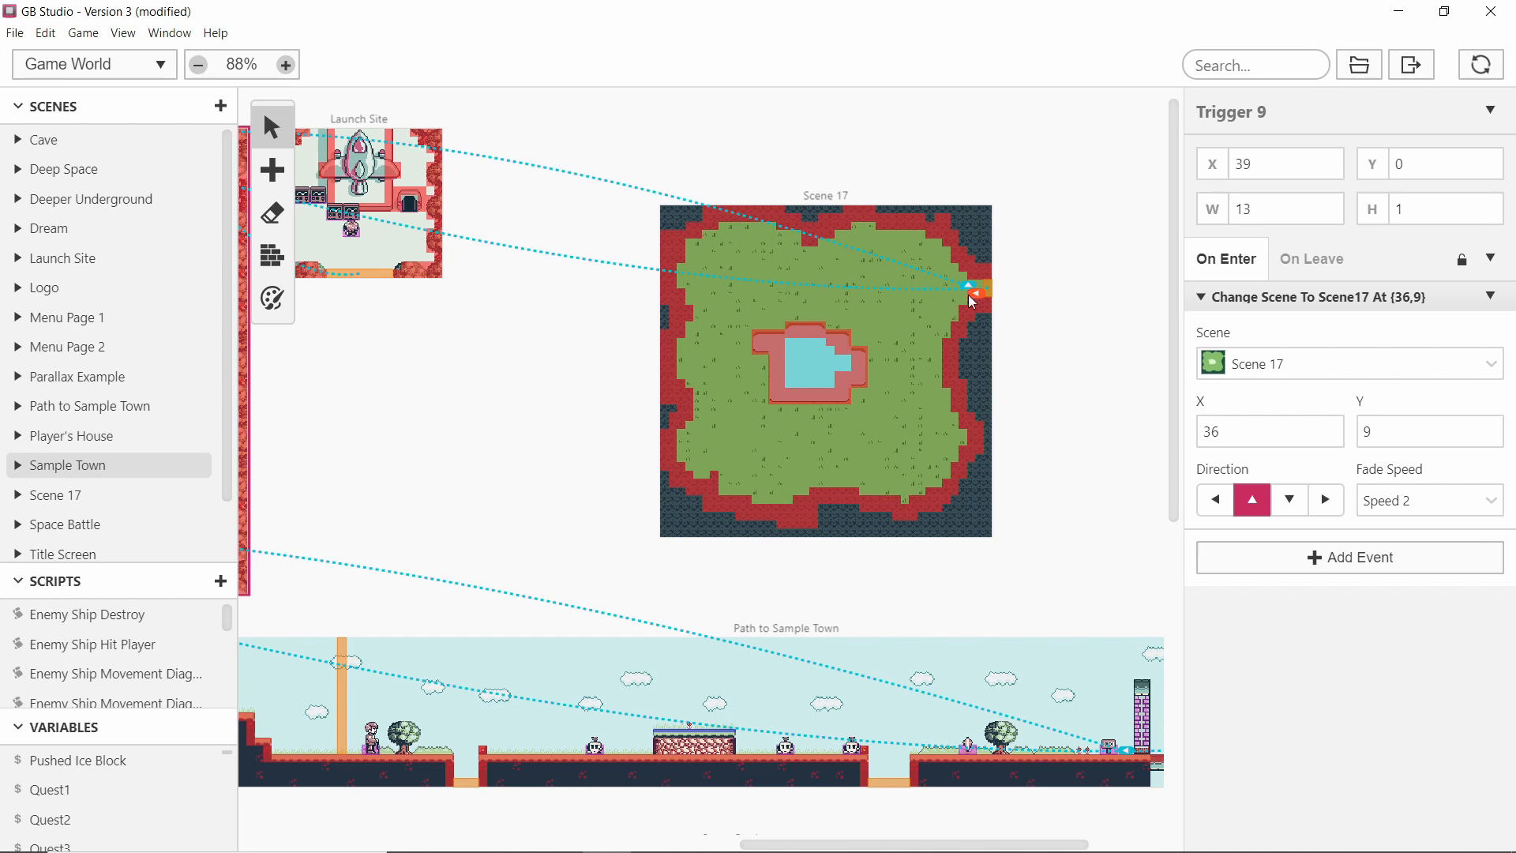
pyautogui.hscroll(-5, 541, 355)
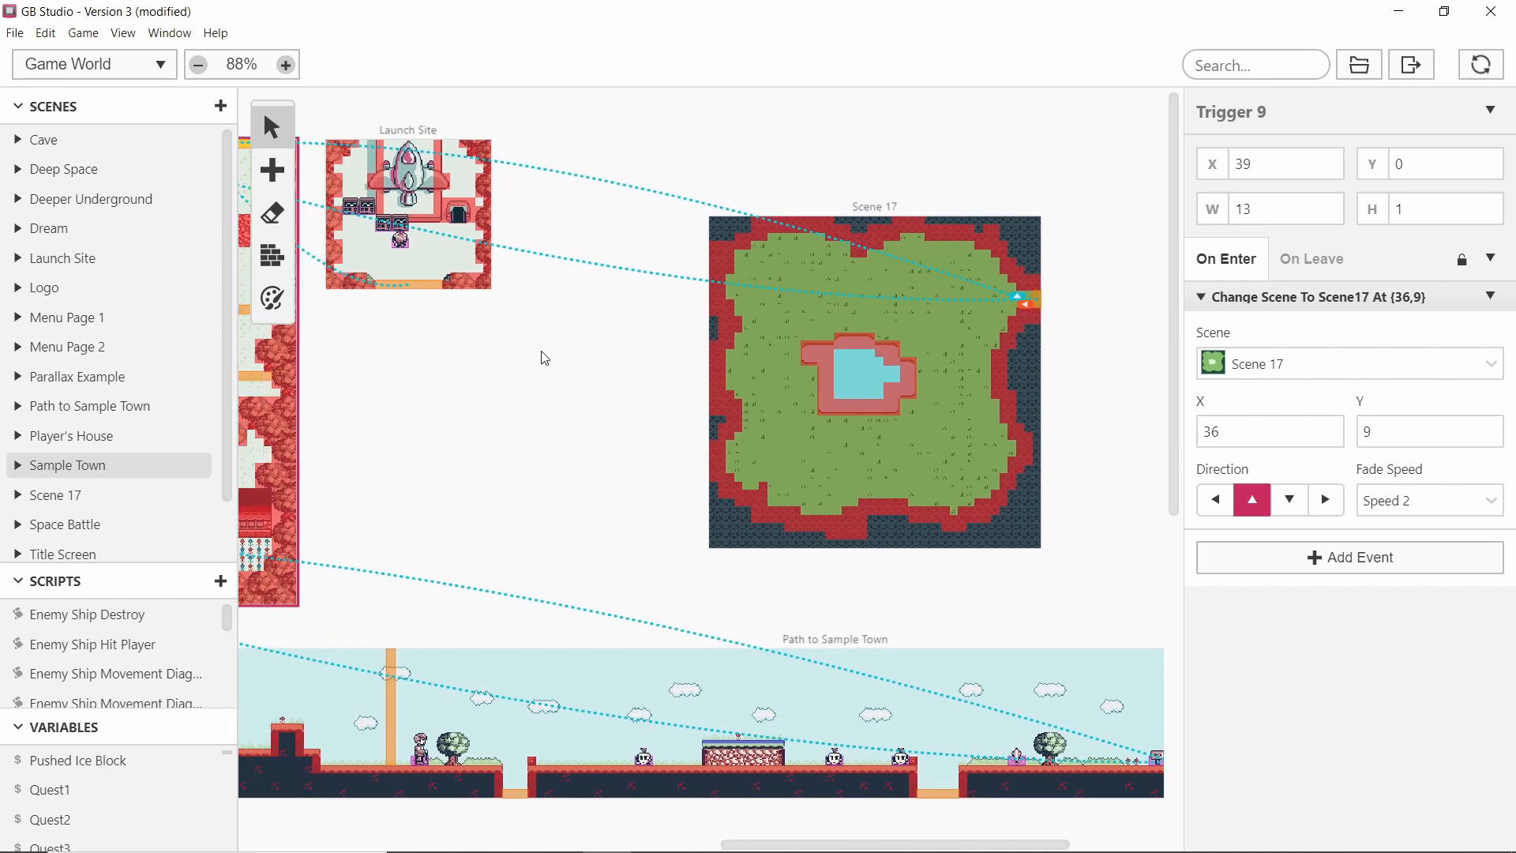
pyautogui.click(453, 296)
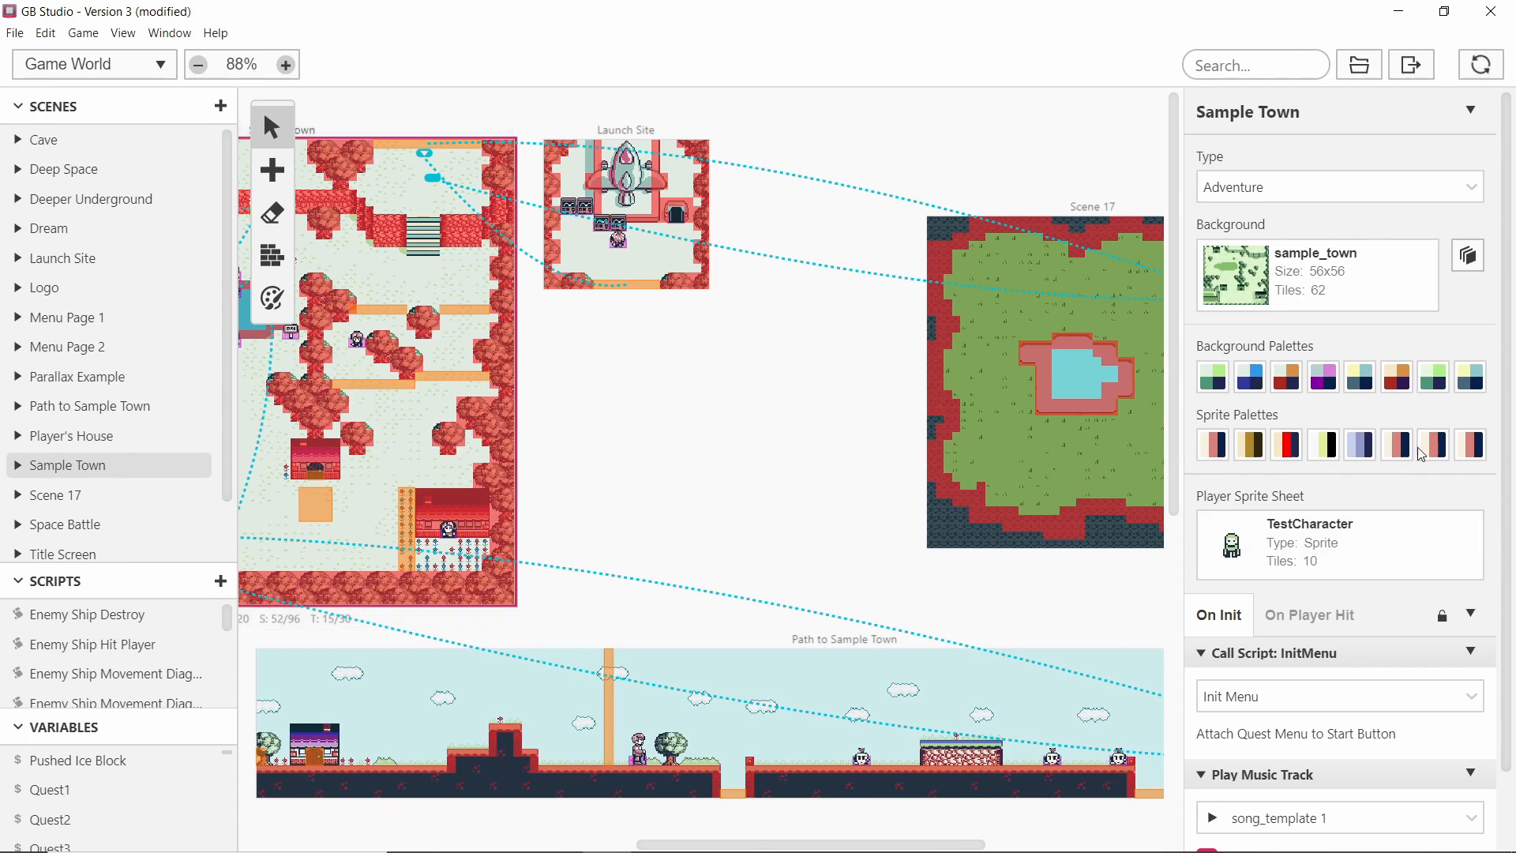
pyautogui.hscroll(6, 838, 417)
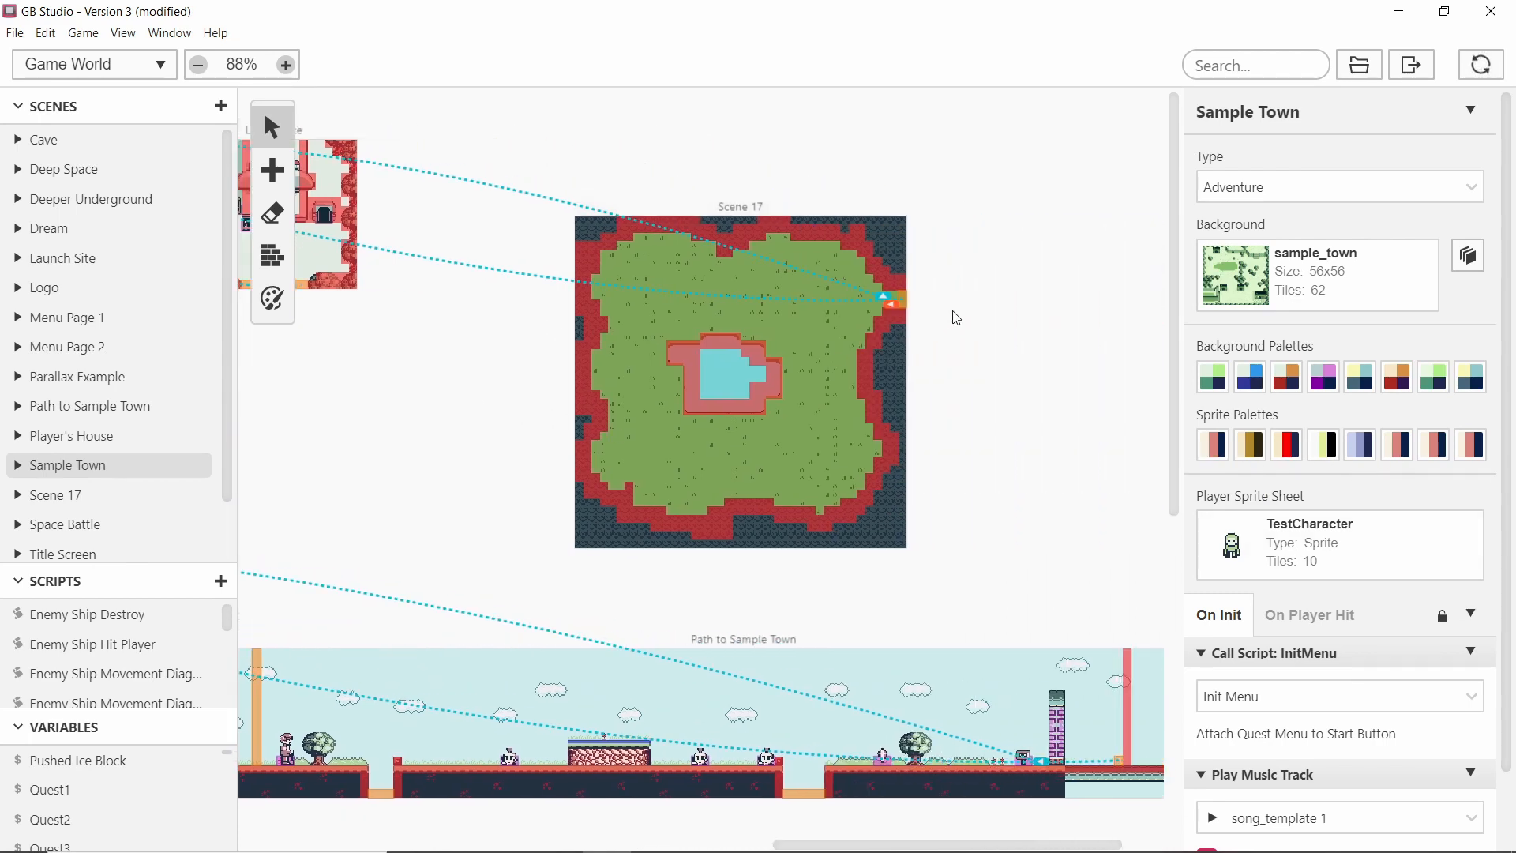
pyautogui.hscroll(-3, 1011, 340)
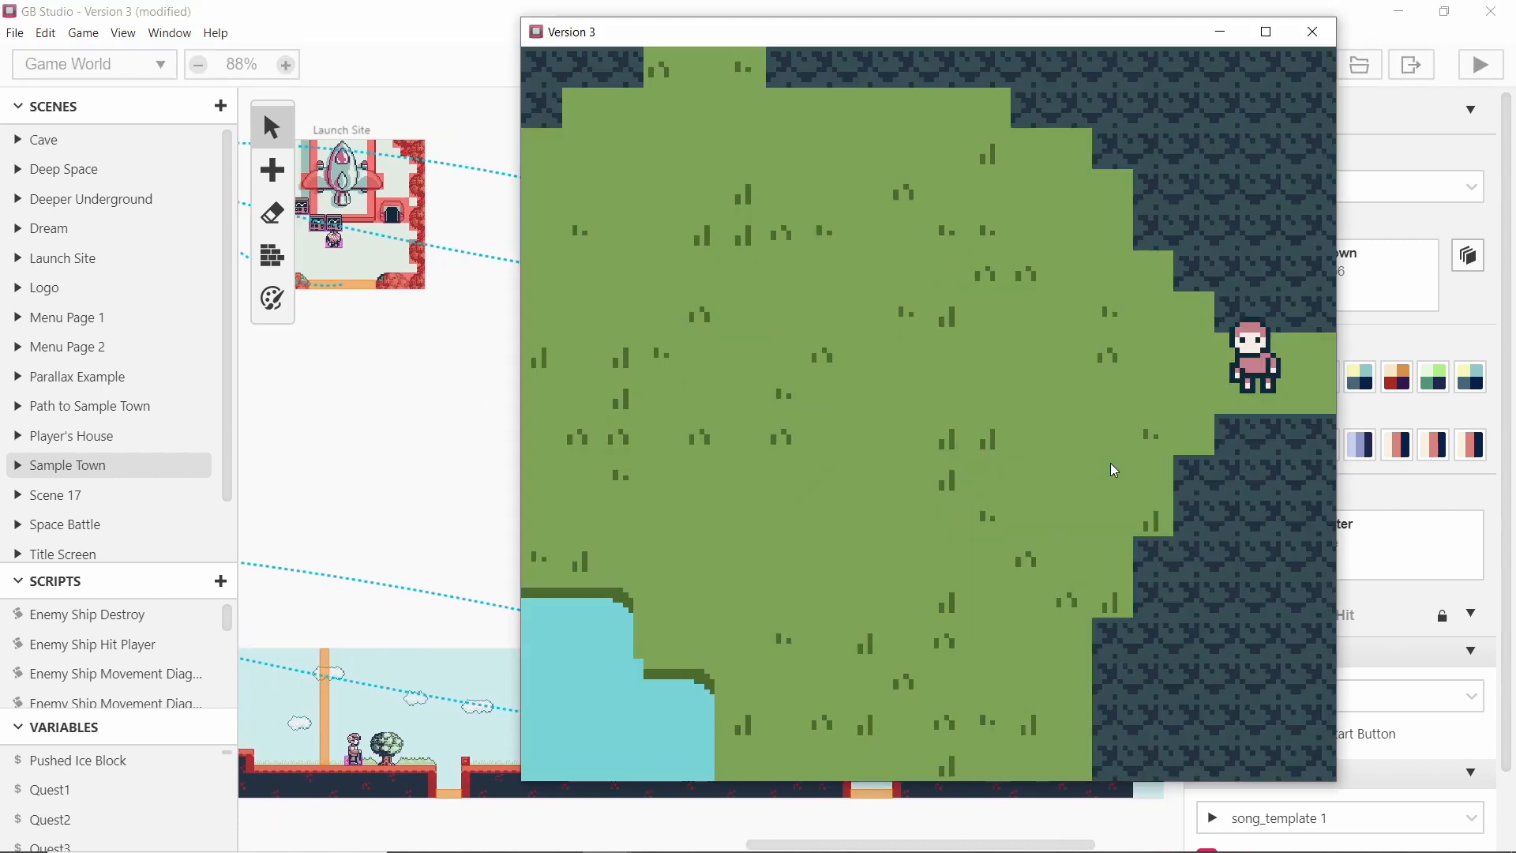
# Playtest the game, walking the player around Scene 17's grass, pond and edges.
pyautogui.press('Left')
pyautogui.press('Down')
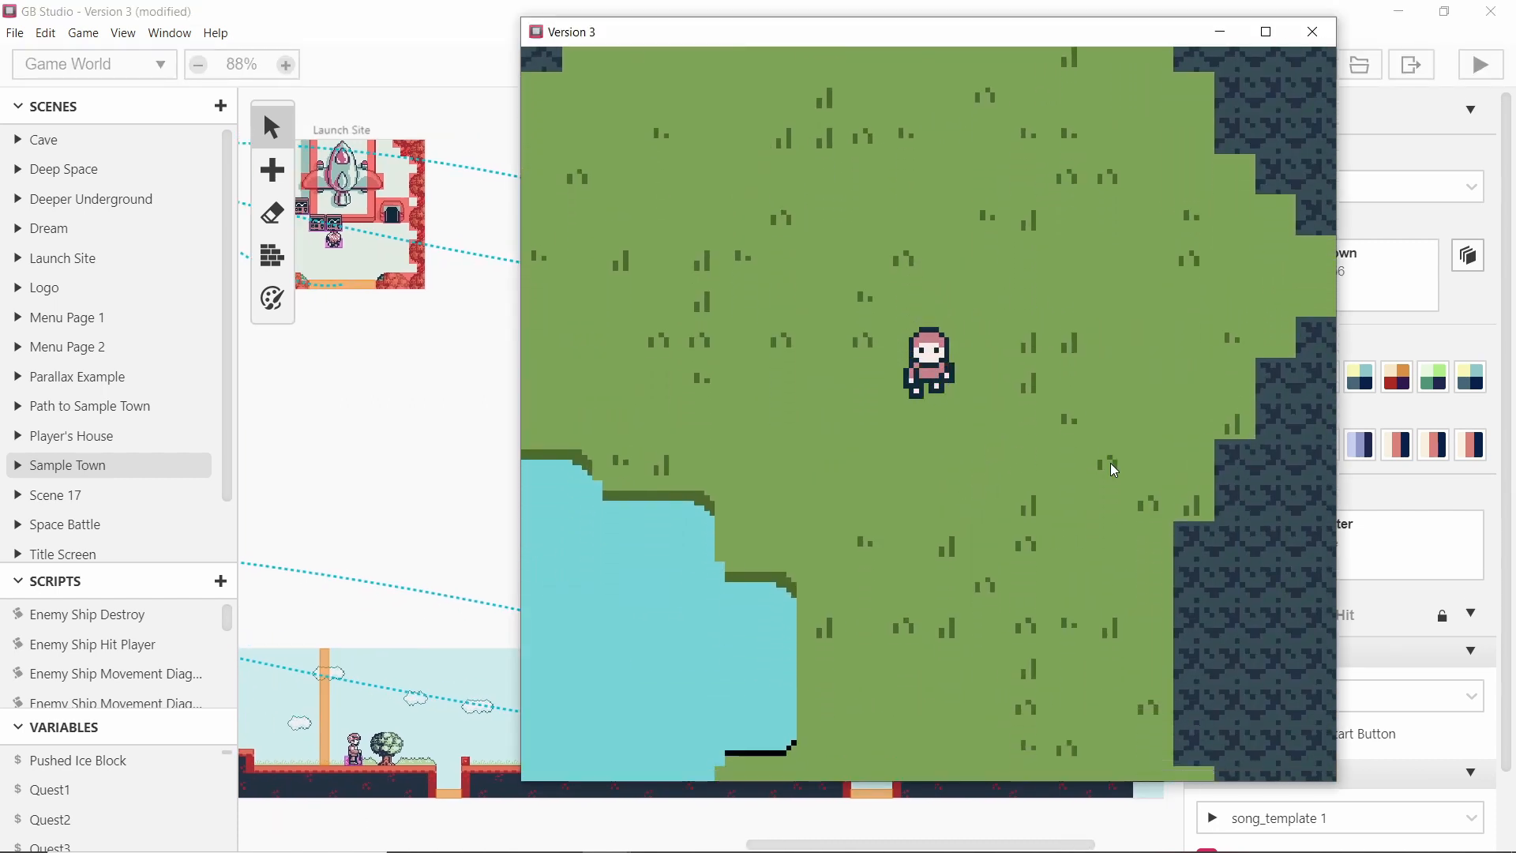
pyautogui.press('Right')
pyautogui.press('Up')
pyautogui.press('Left')
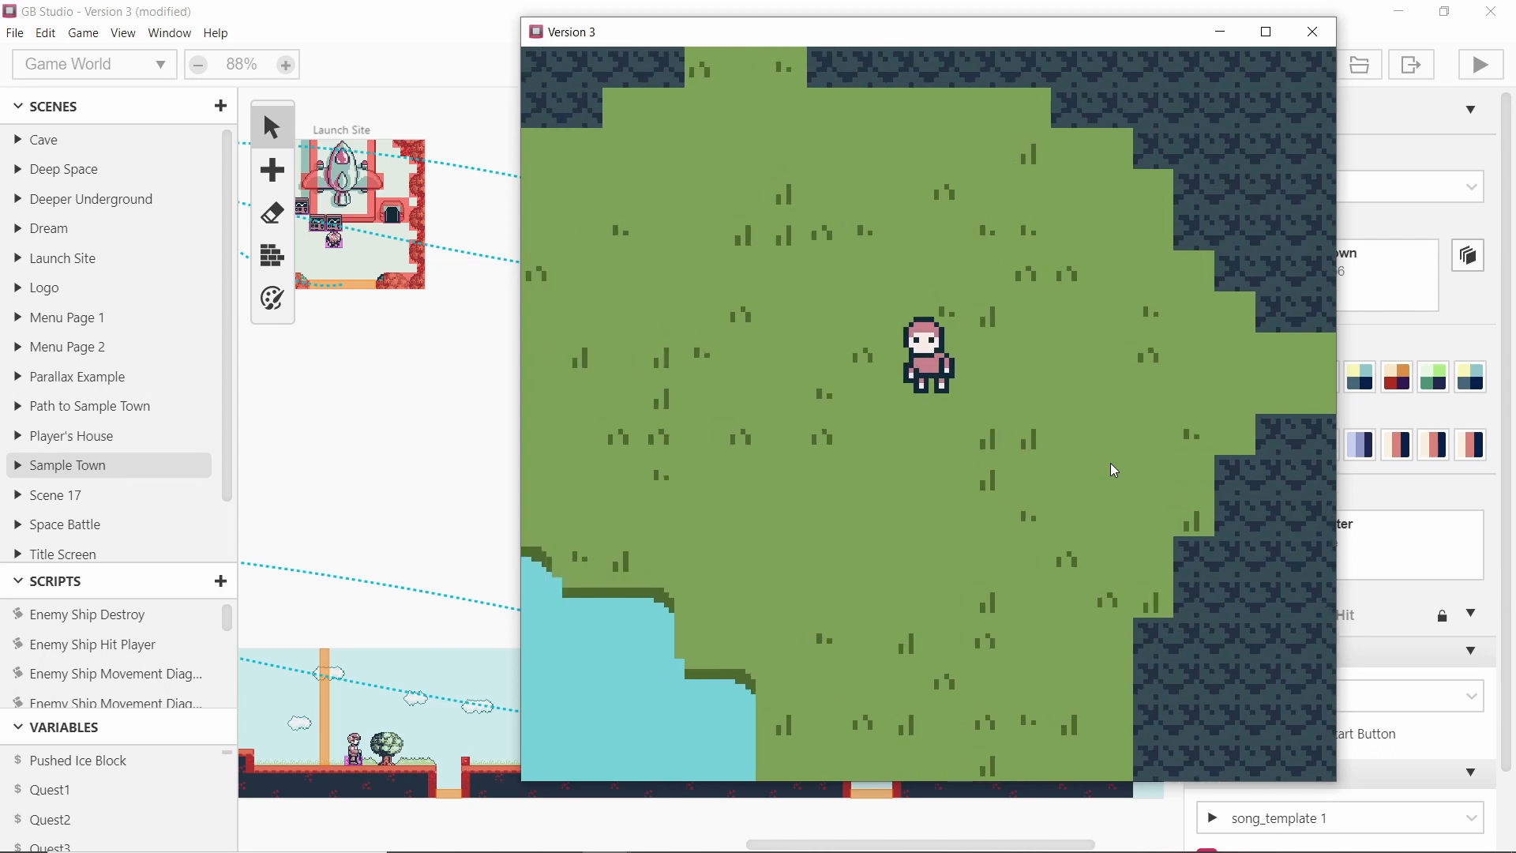
pyautogui.press('Down')
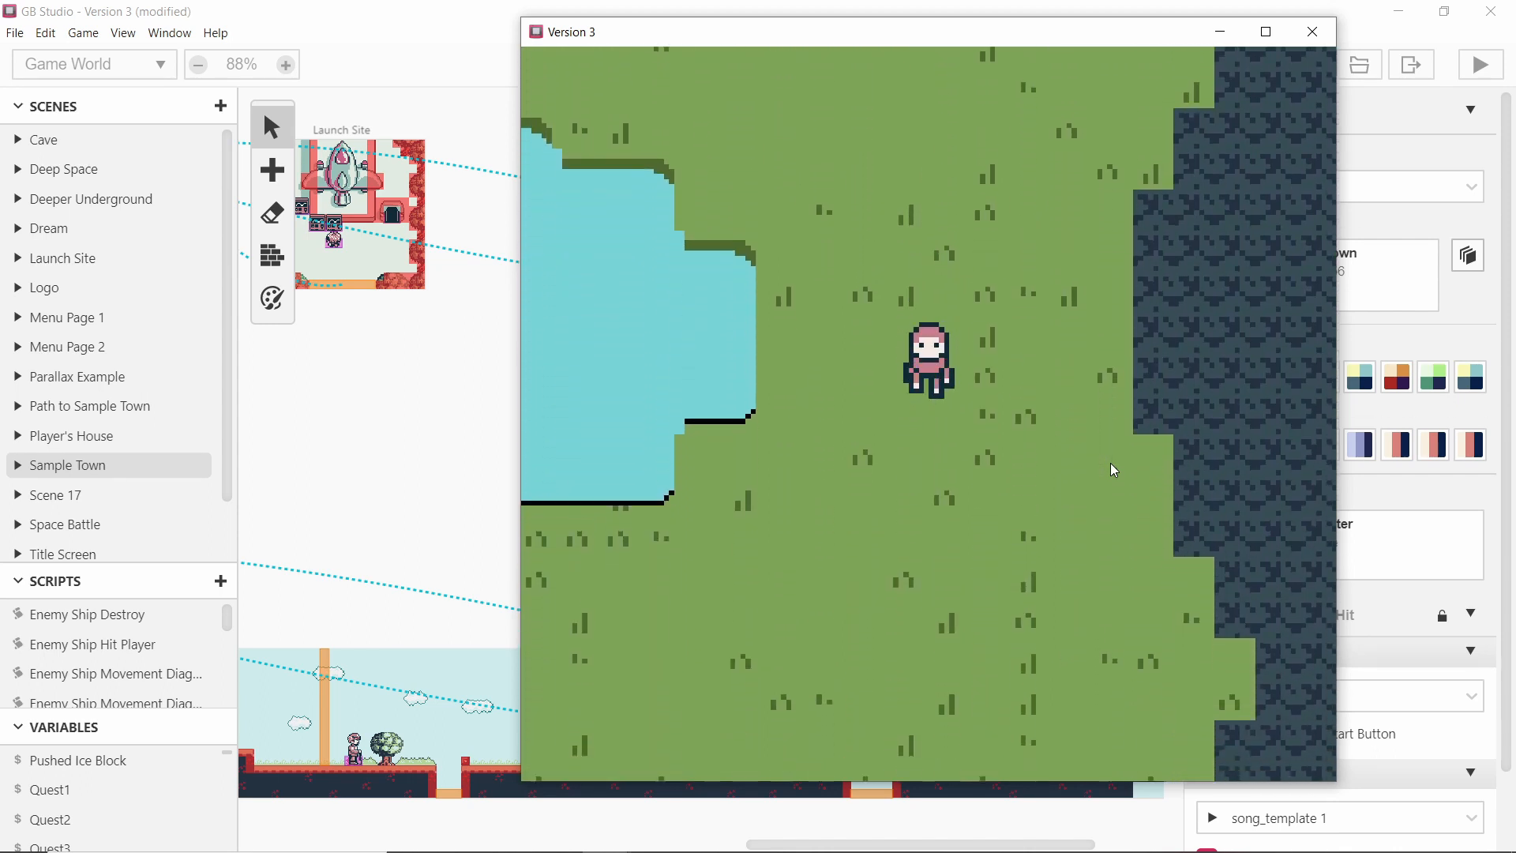
pyautogui.press('Down')
pyautogui.press('Left')
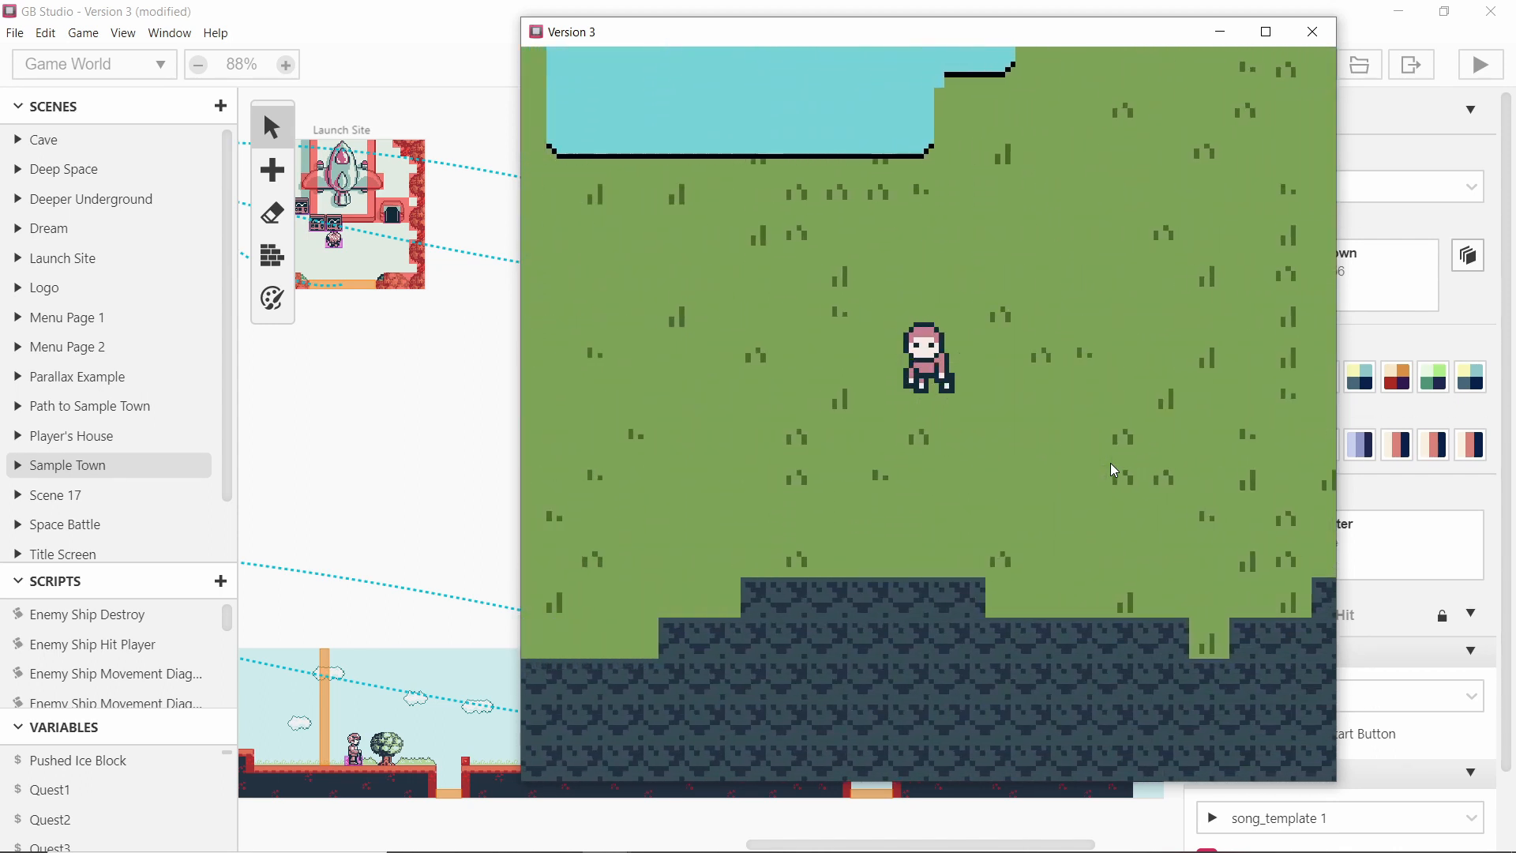
pyautogui.press('Left')
pyautogui.press('Down')
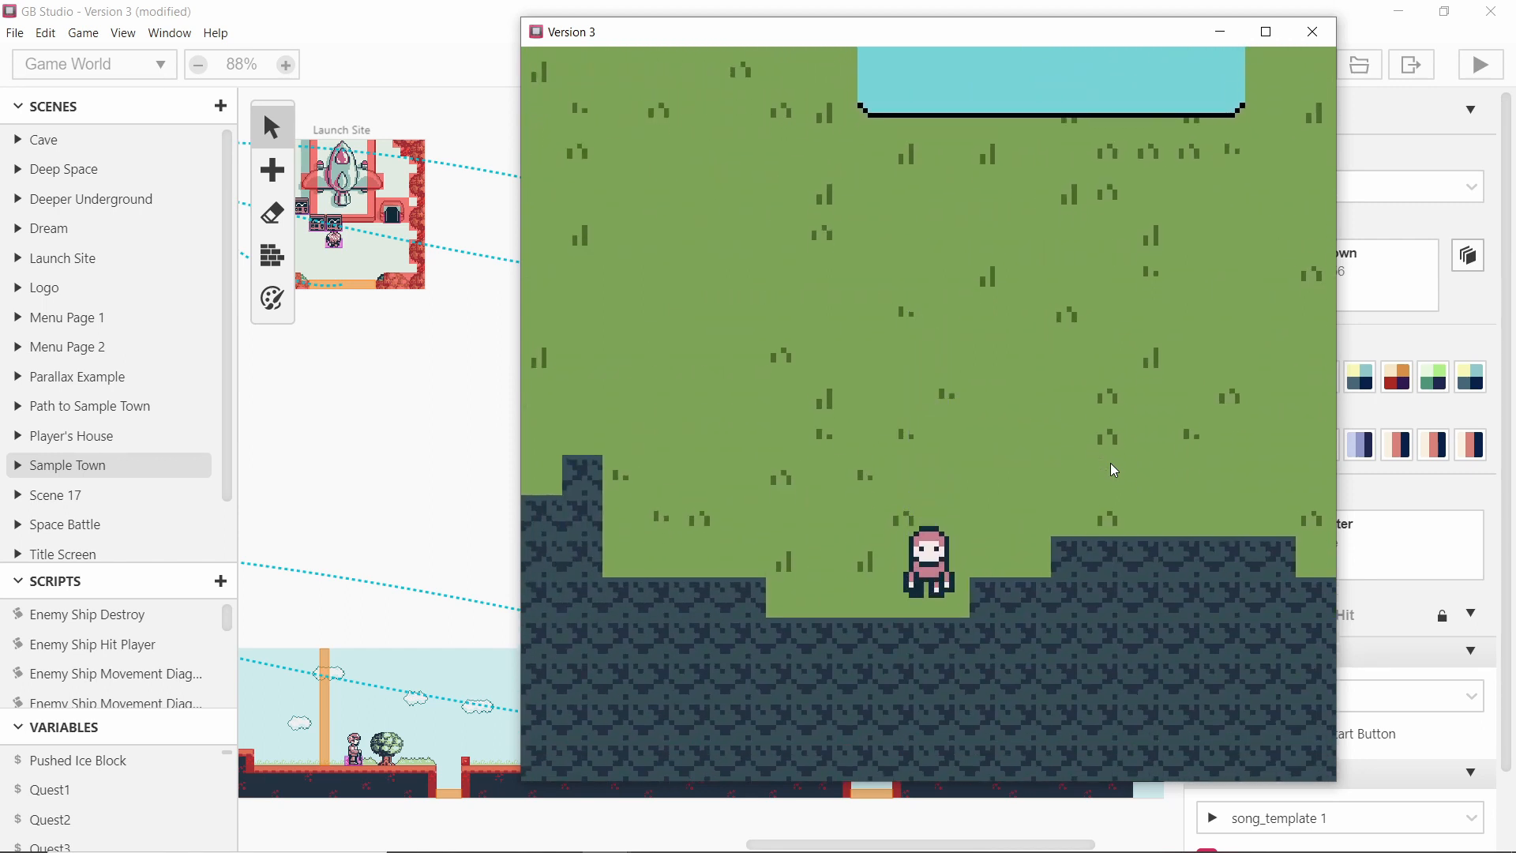
pyautogui.press('Up')
pyautogui.press('Down')
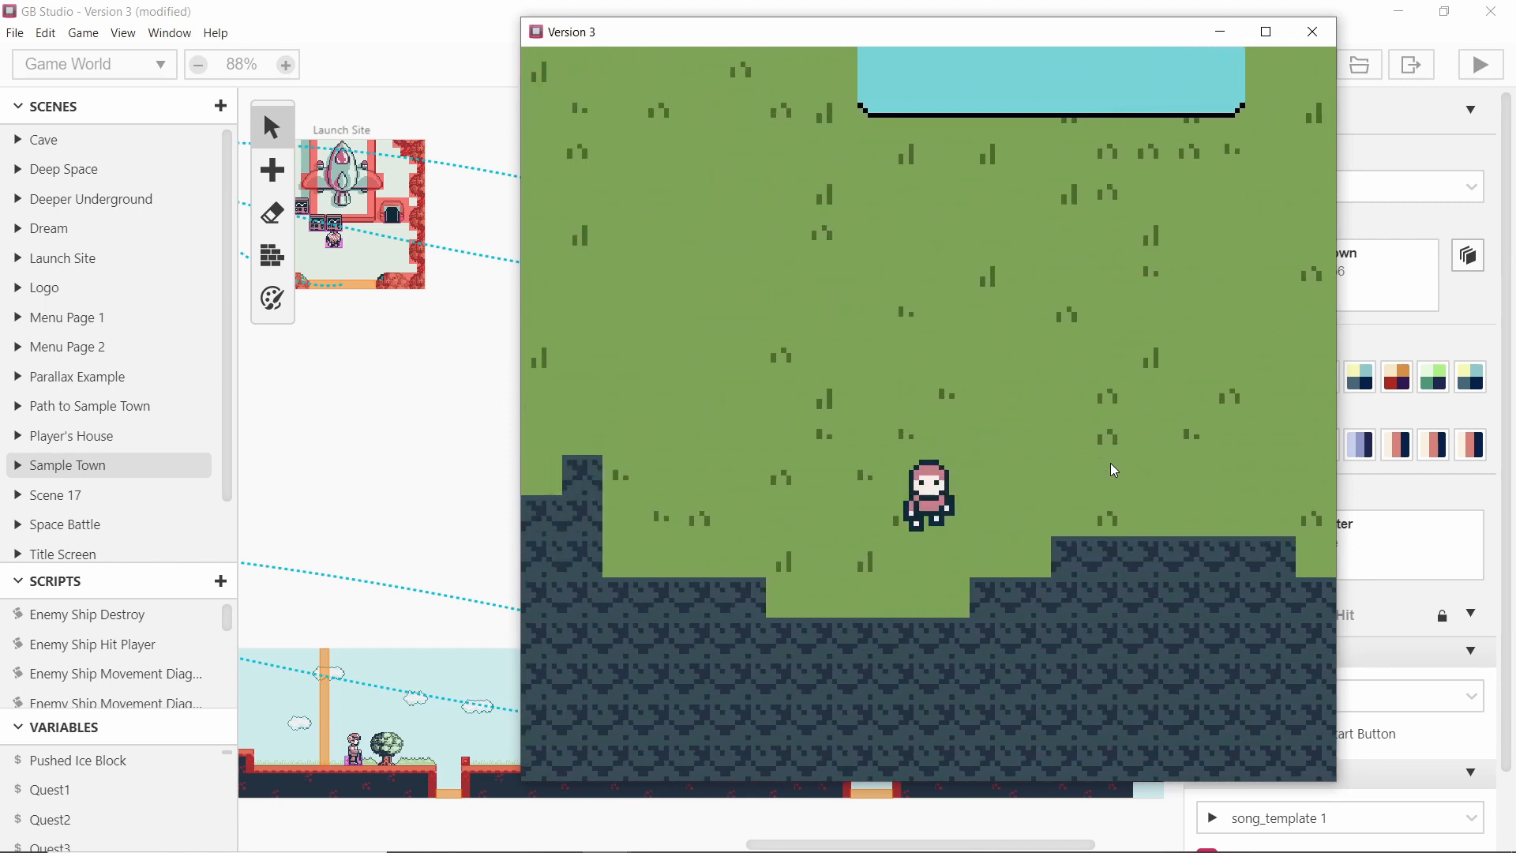
pyautogui.press('Down')
pyautogui.press('Left')
pyautogui.press('Up')
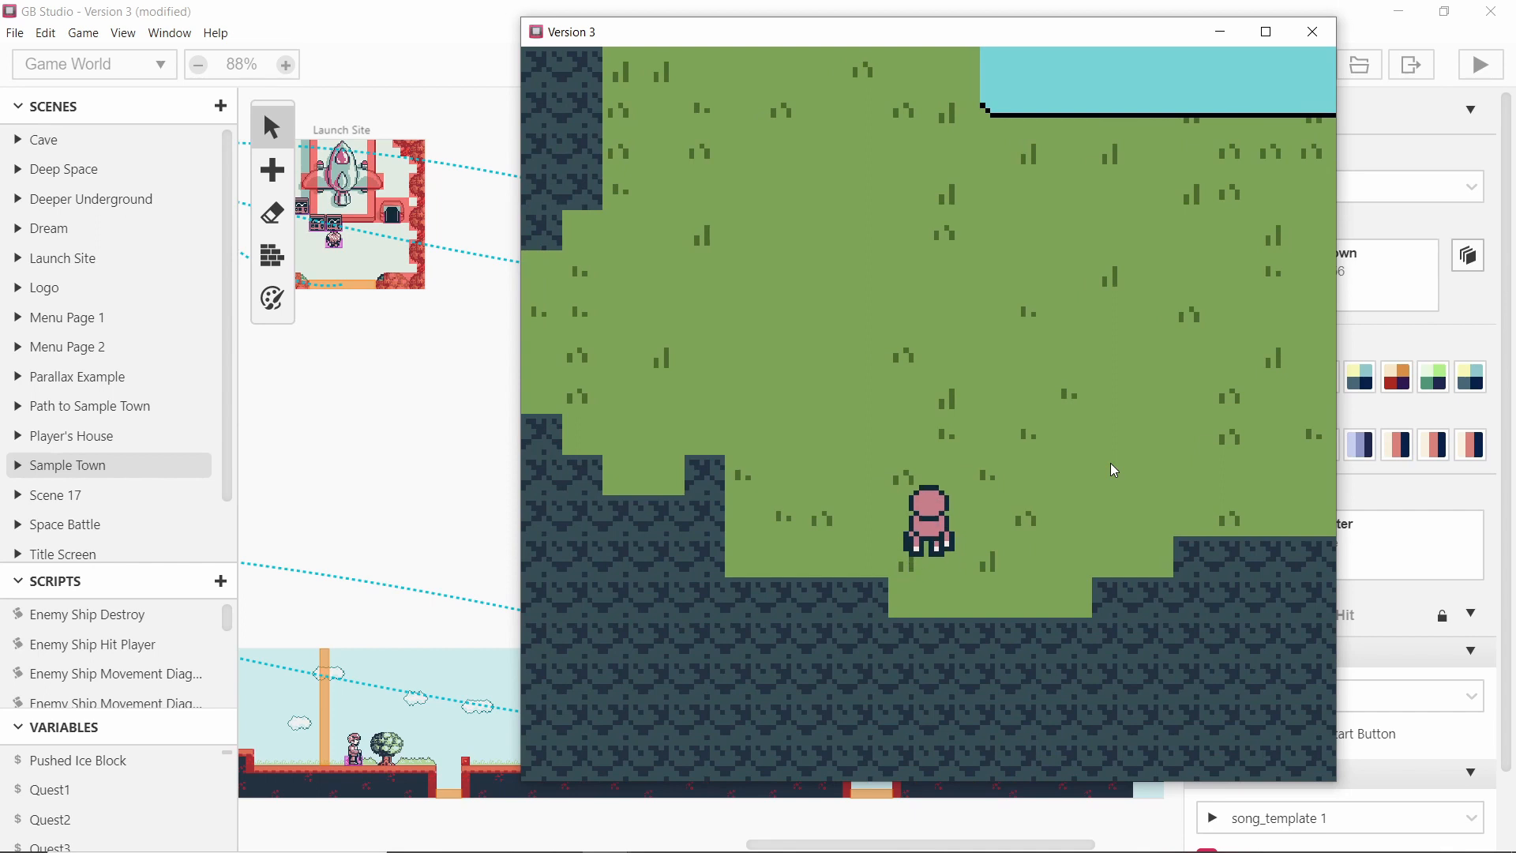
pyautogui.press('Left')
pyautogui.press('Left')
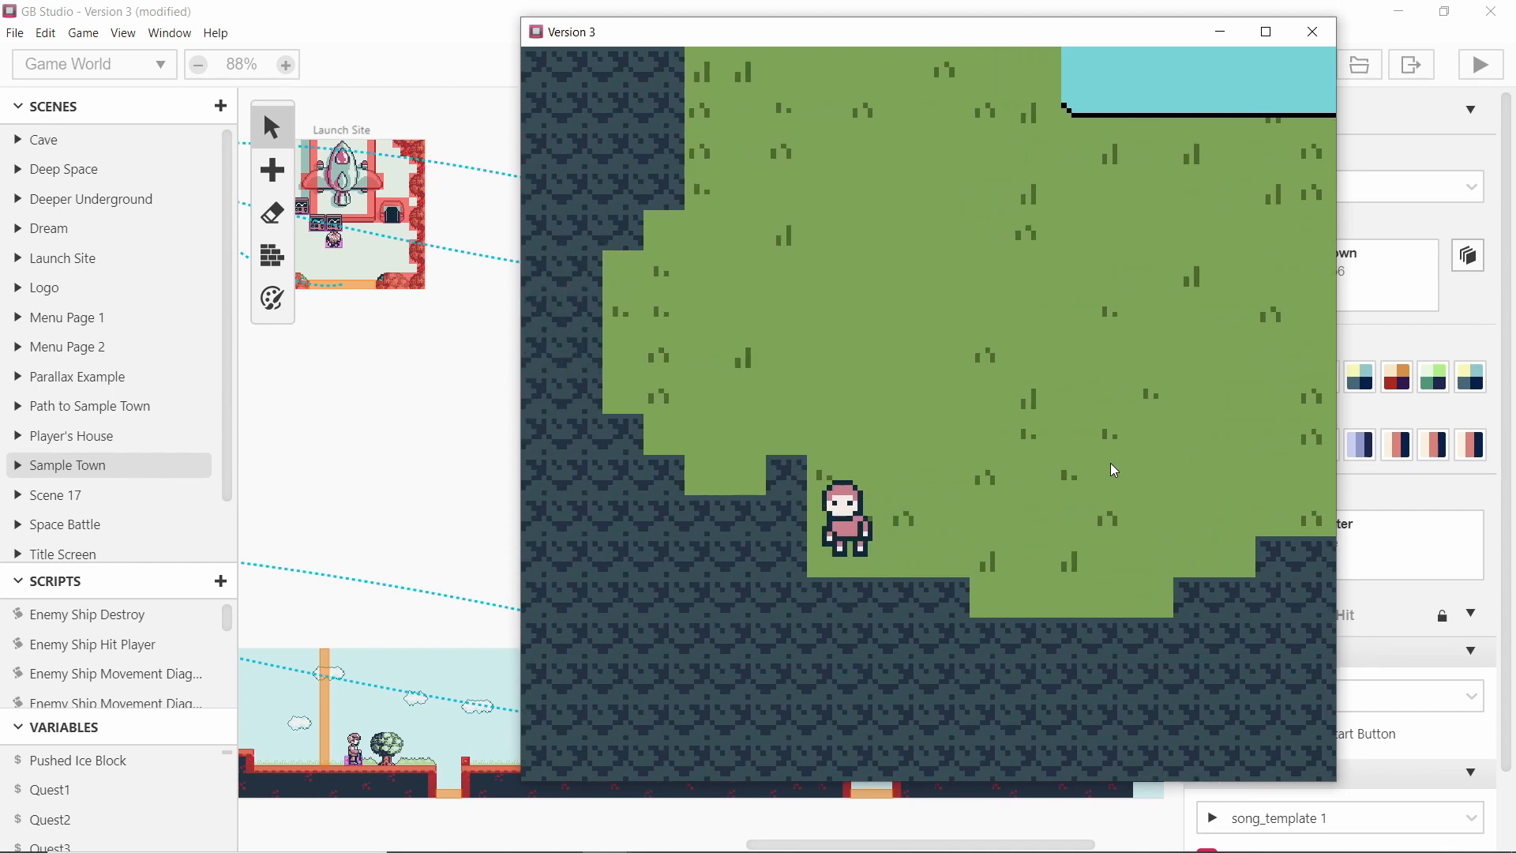
pyautogui.press('Up')
pyautogui.press('Left')
pyautogui.press('Down')
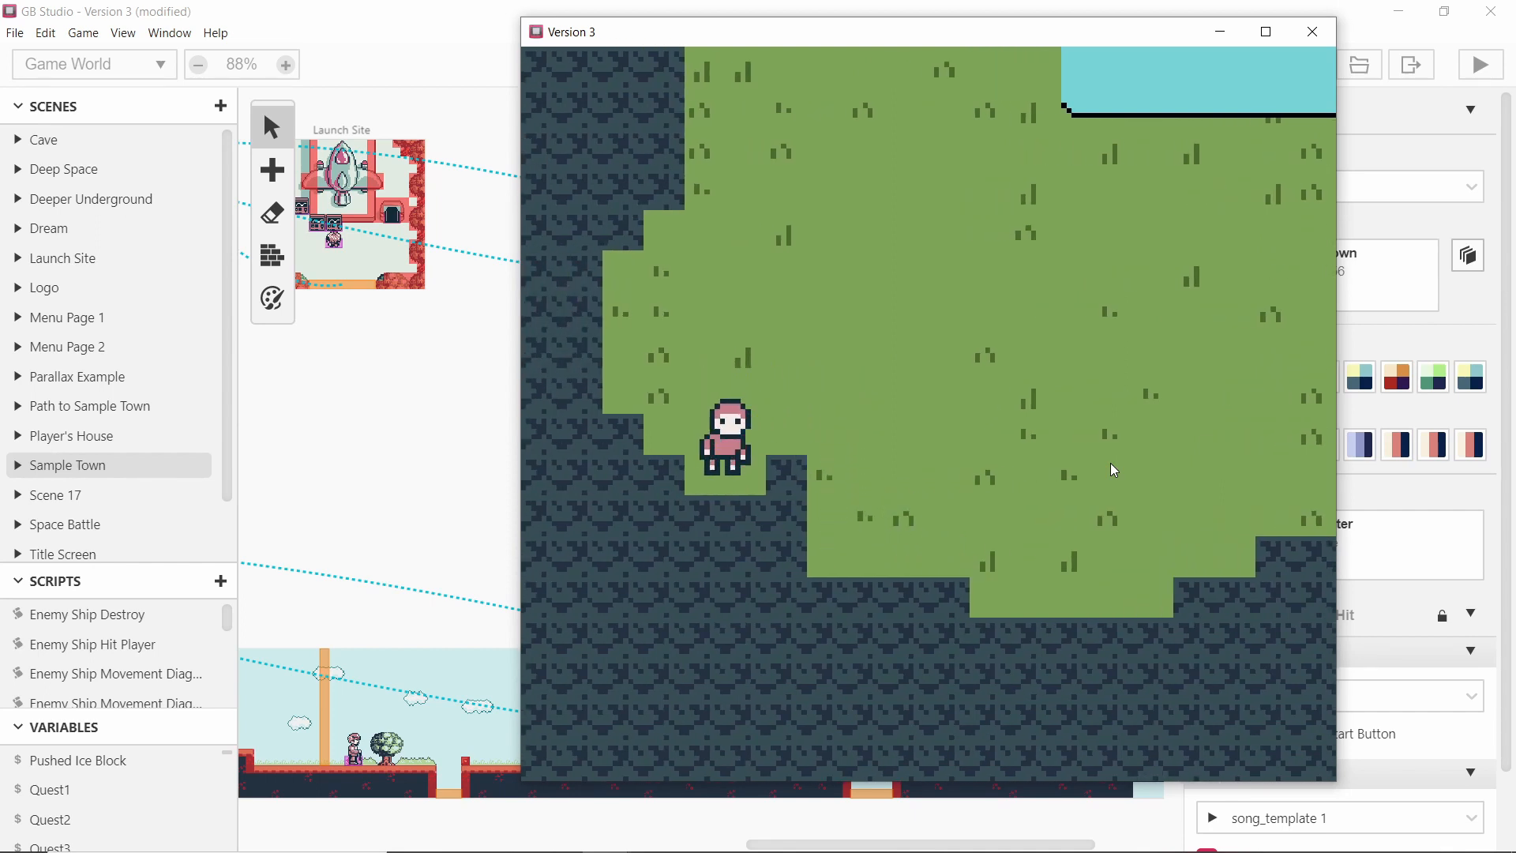
# Keep walking the player through Scene 17 to test its collisions along the cliffs and pond shore.
pyautogui.press('Up')
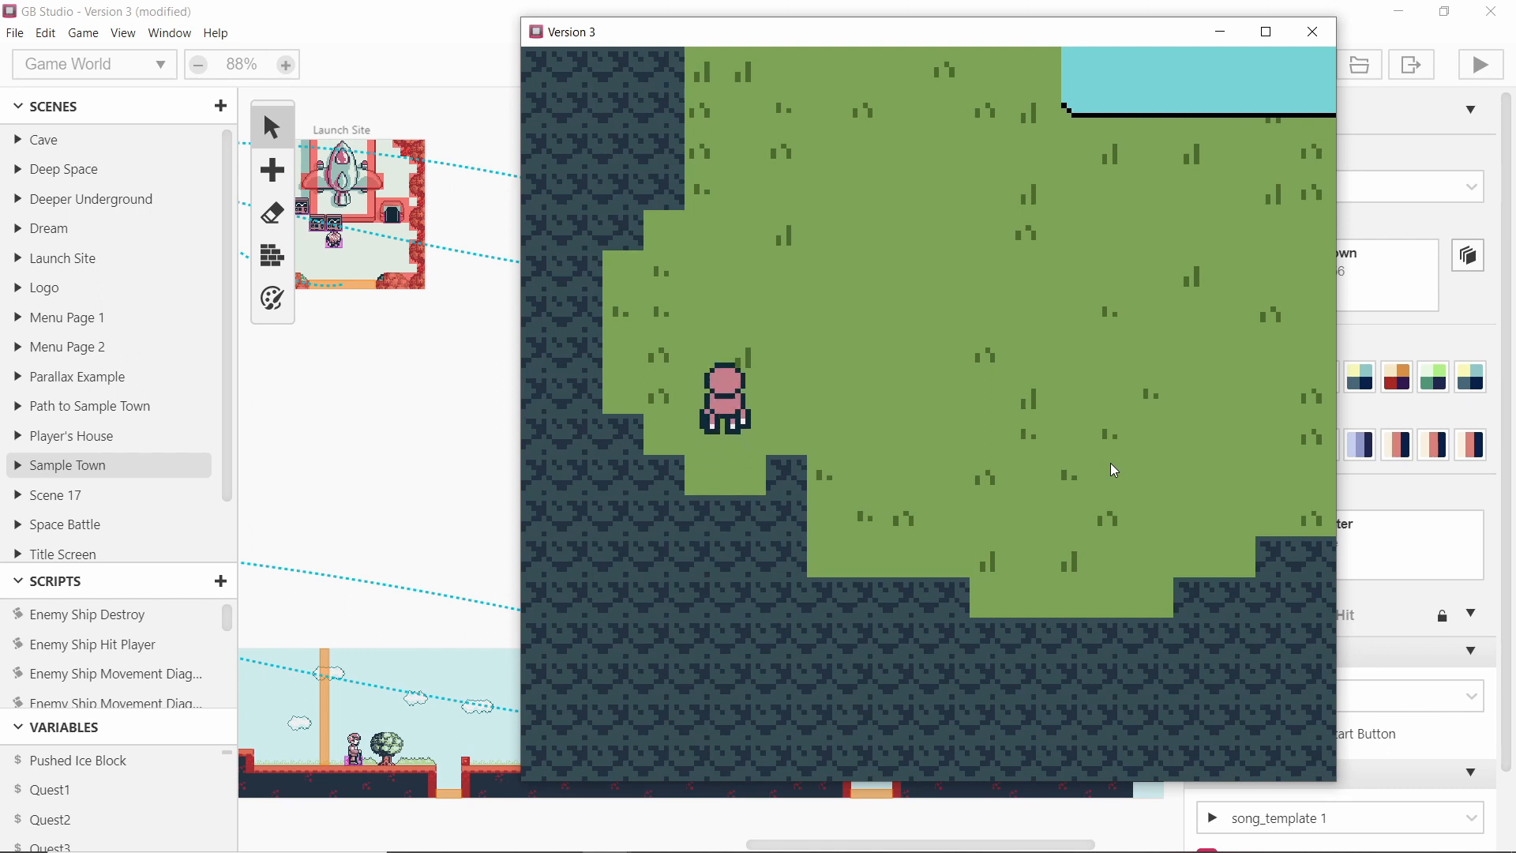
pyautogui.press('Left')
pyautogui.press('Up')
pyautogui.press('Right')
pyautogui.press('Down')
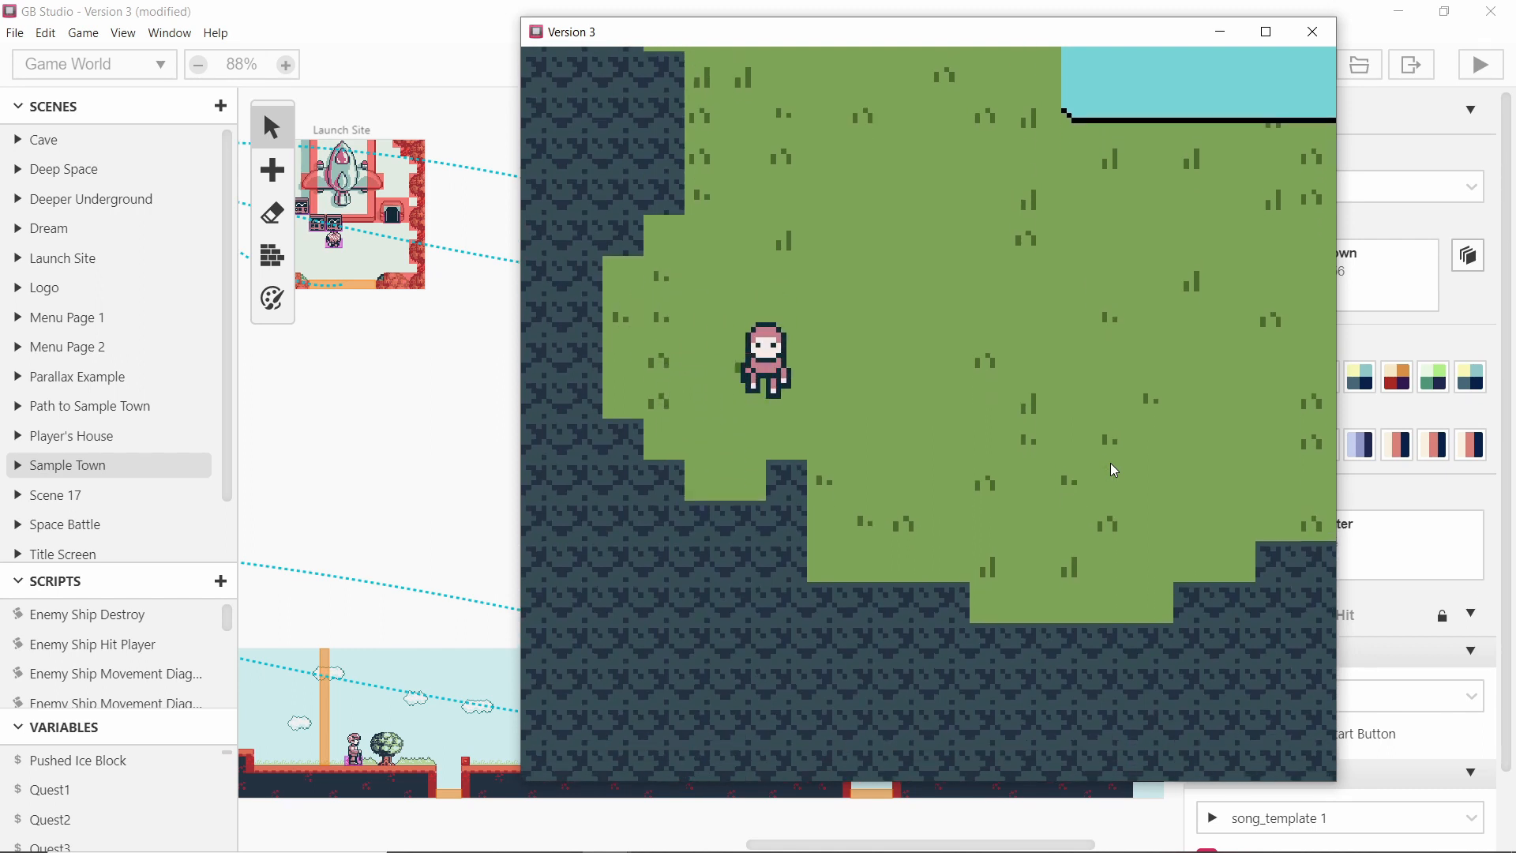
pyautogui.press('Left')
pyautogui.press('Right')
pyautogui.press('Down')
pyautogui.press('Up')
pyautogui.press('Left')
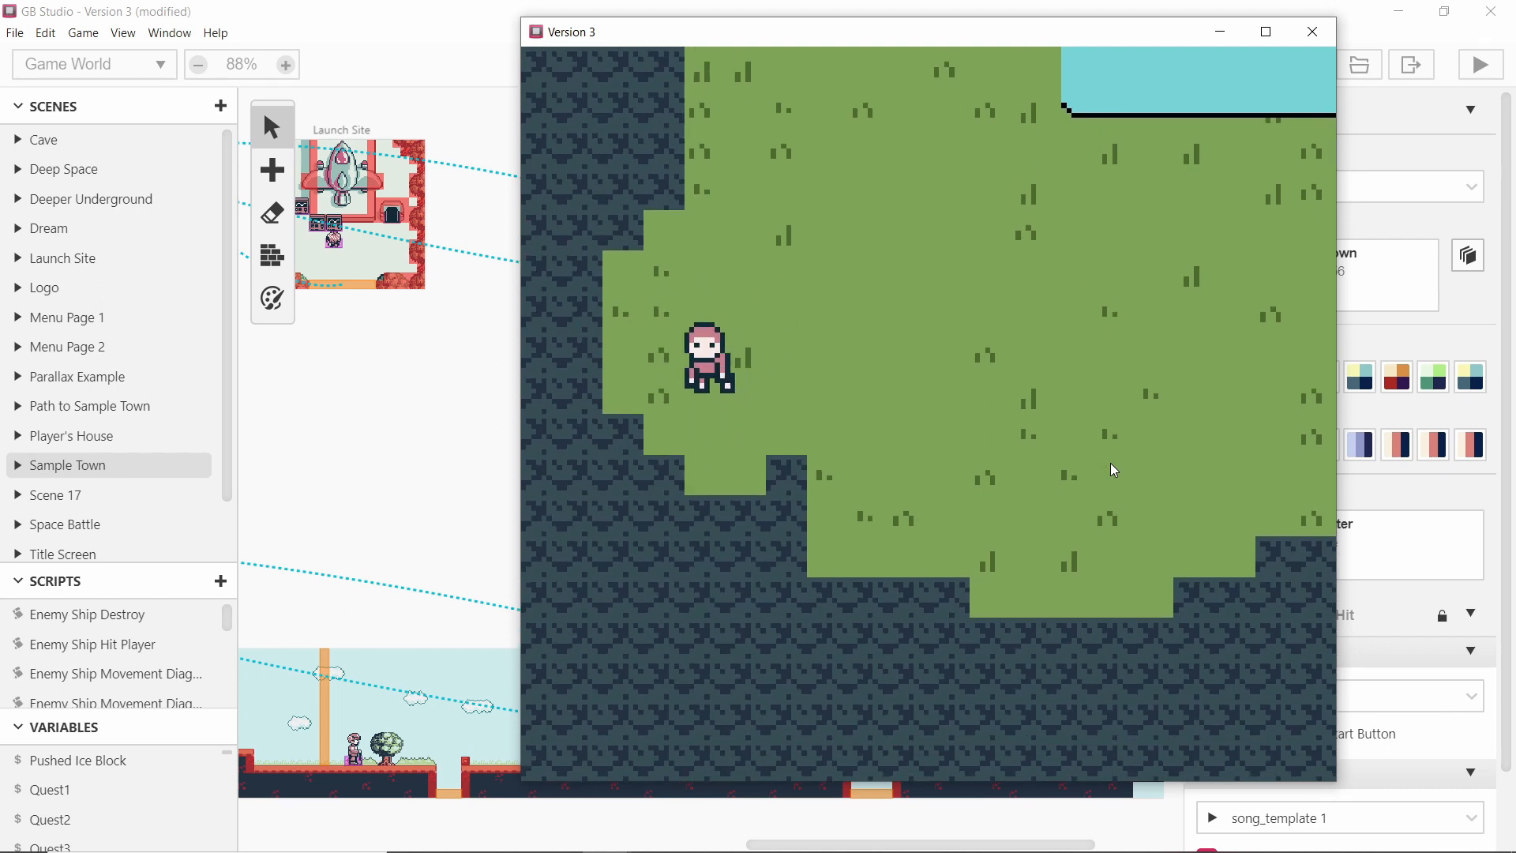
pyautogui.press('Up')
pyautogui.press('Right')
pyautogui.press('Up')
pyautogui.press('Down')
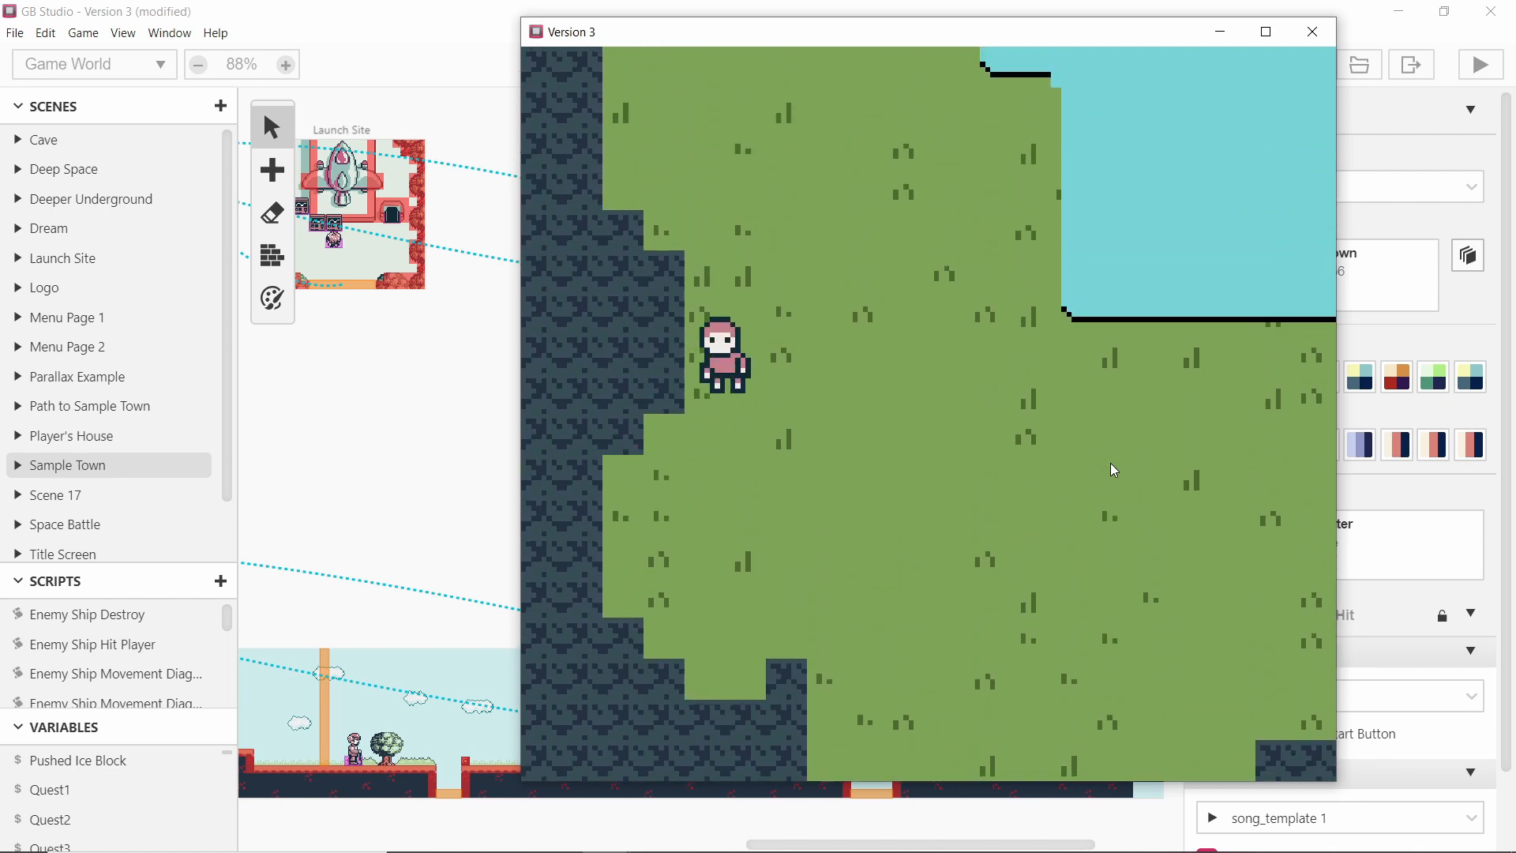
pyautogui.press('Left')
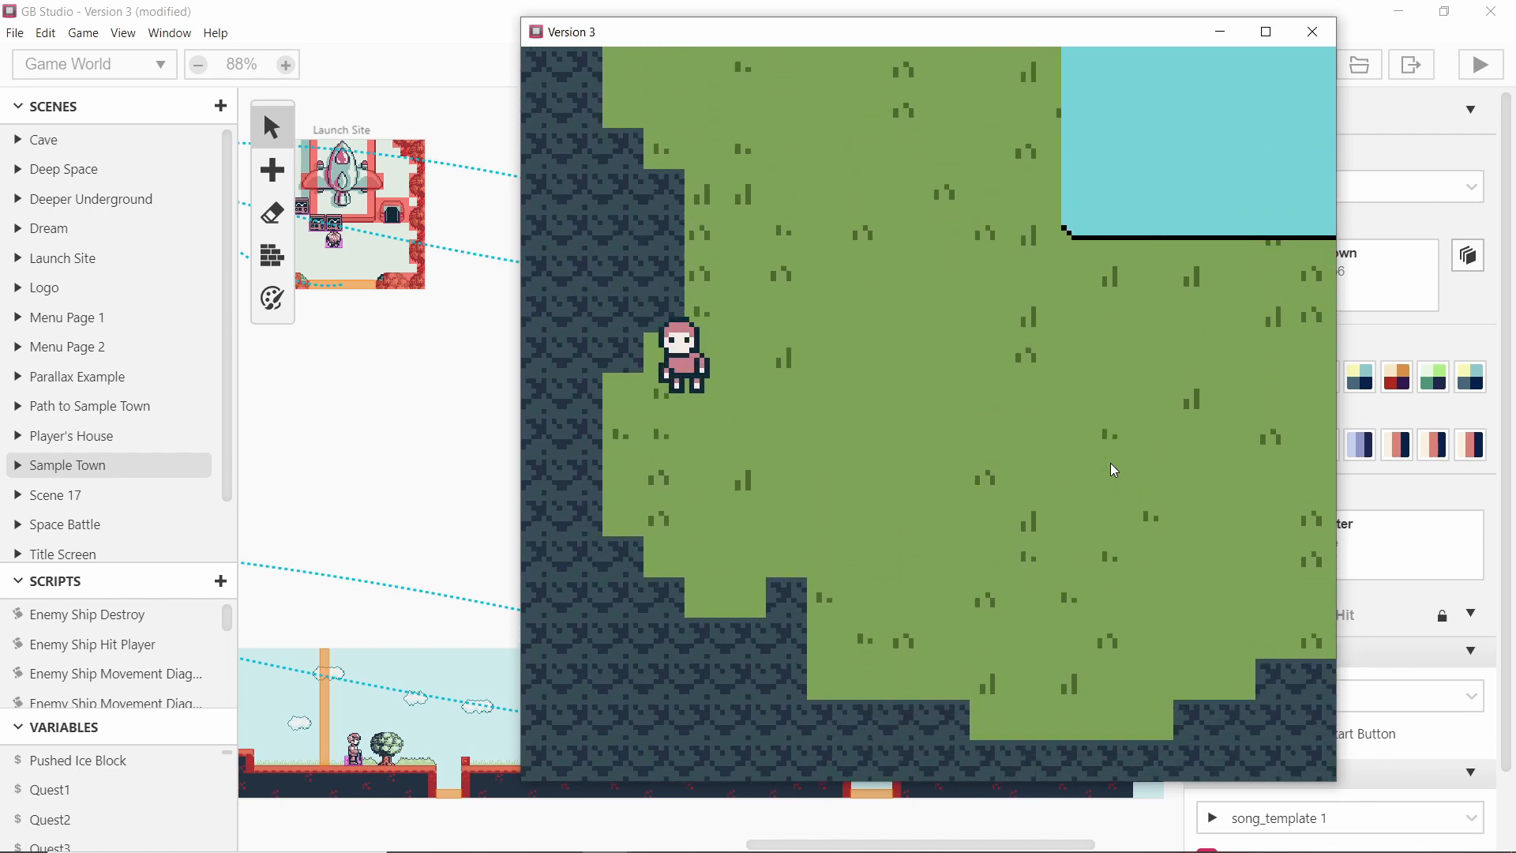
pyautogui.press('Right')
pyautogui.press('Up')
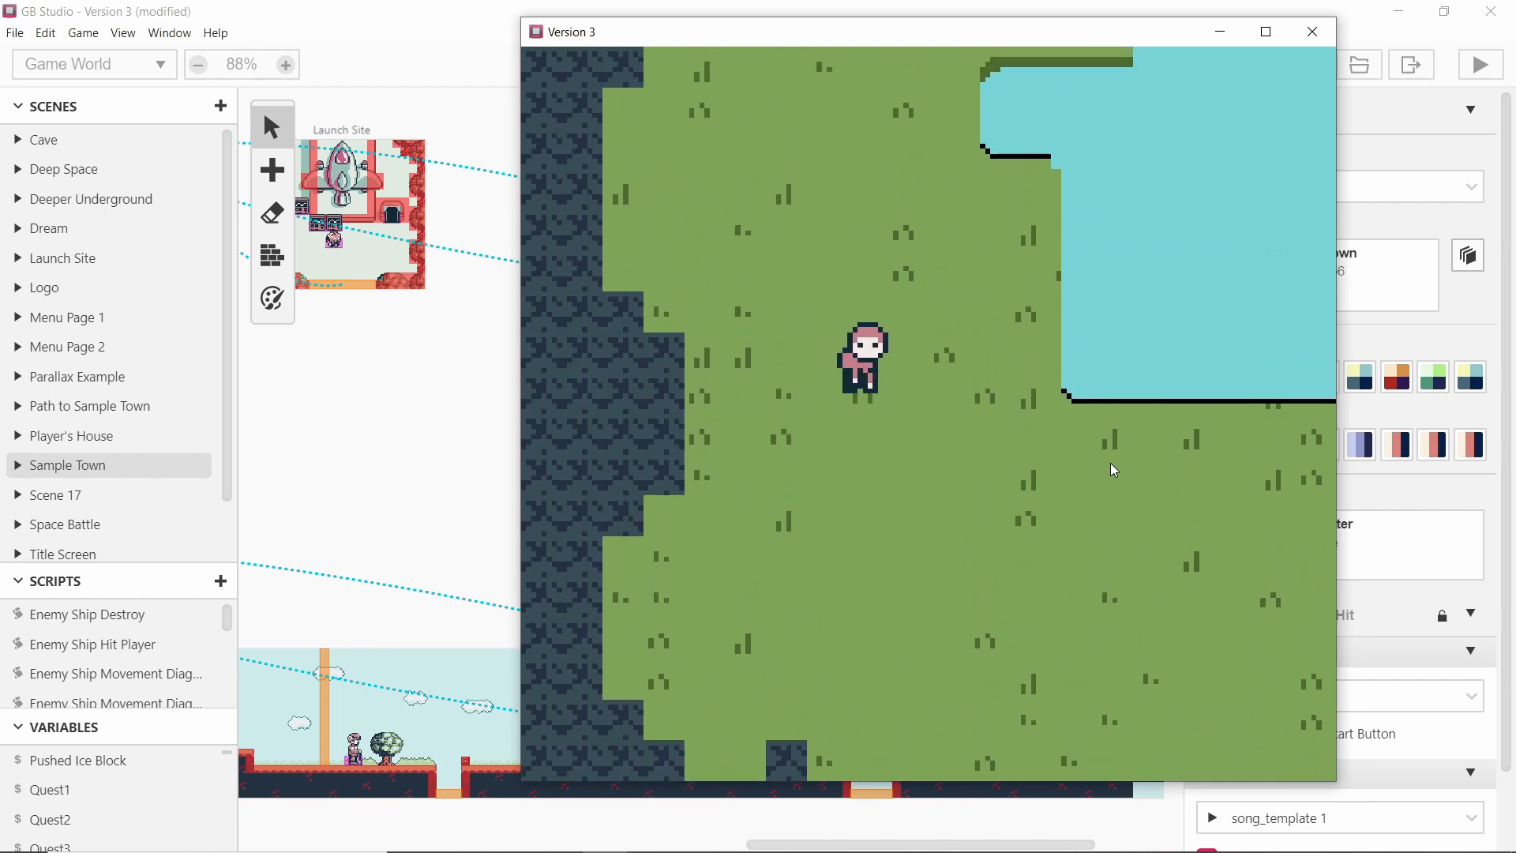
pyautogui.press('Left')
pyautogui.press('Up')
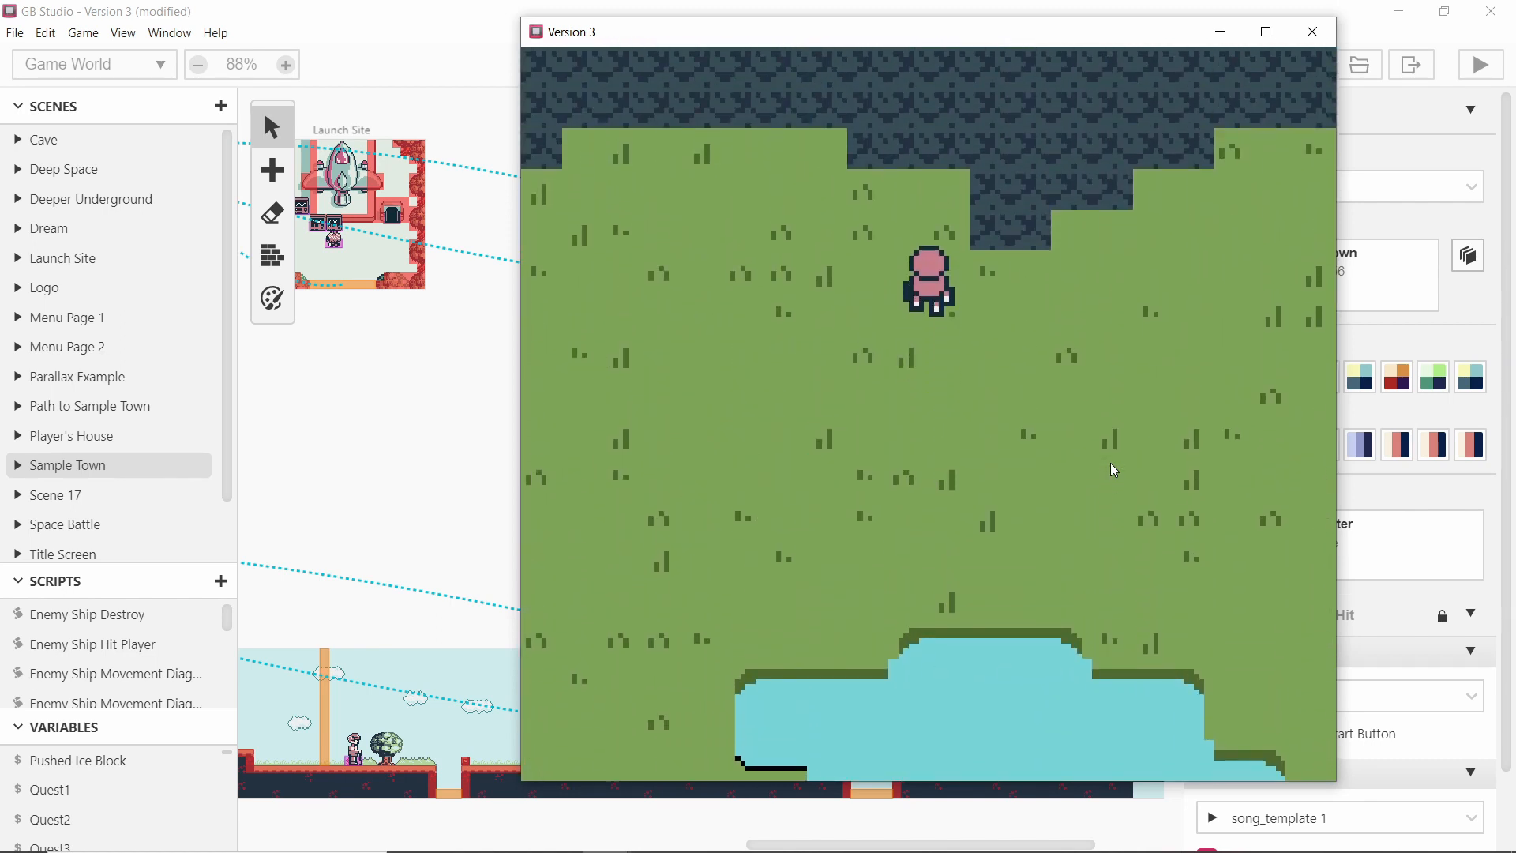
pyautogui.press('Left')
pyautogui.press('Left')
pyautogui.press('Down')
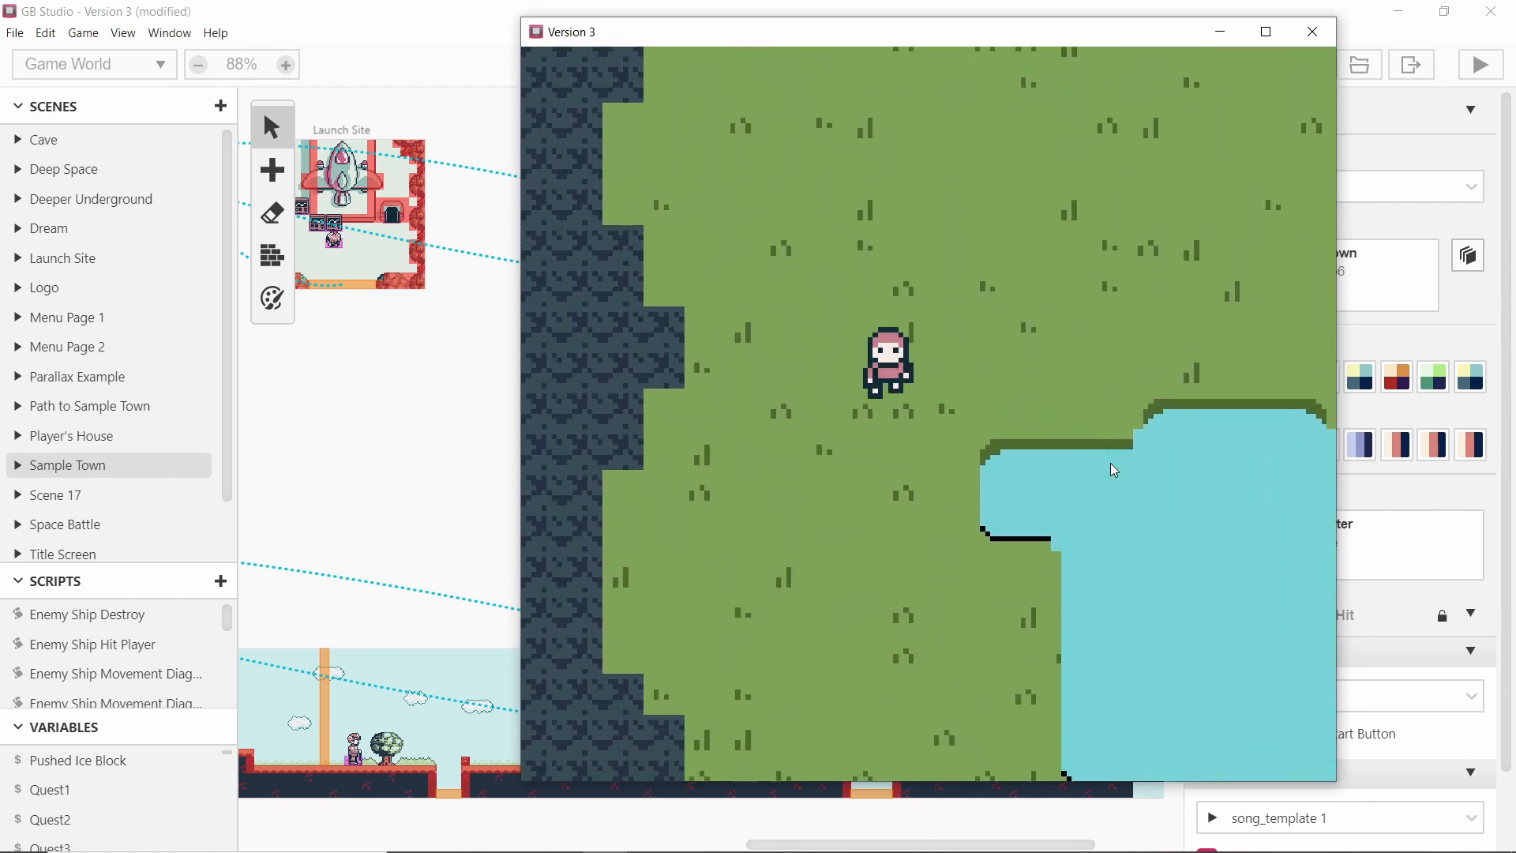
pyautogui.press('Right')
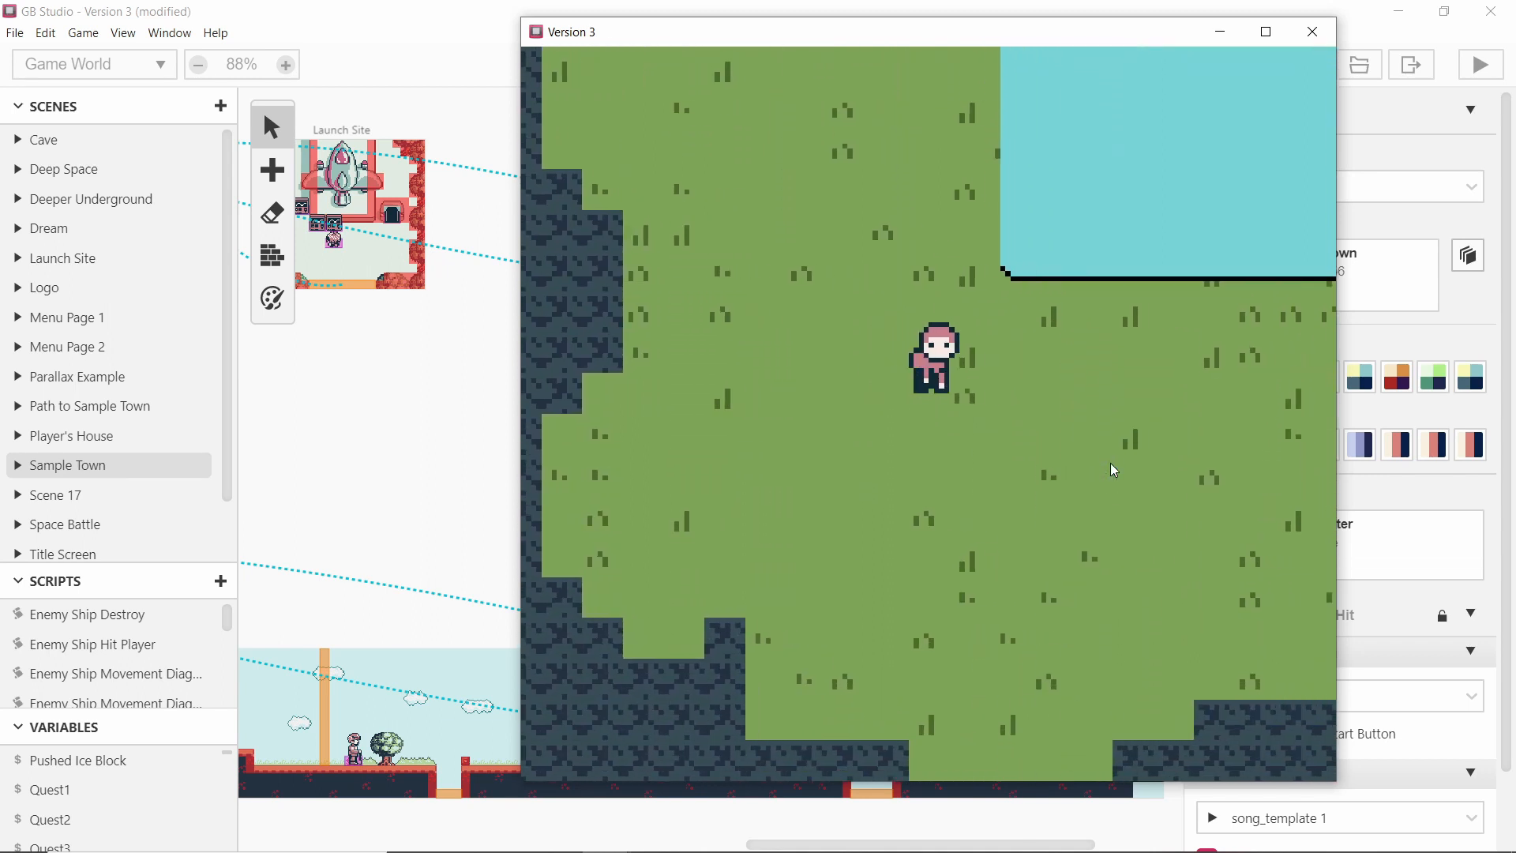
pyautogui.press('Down')
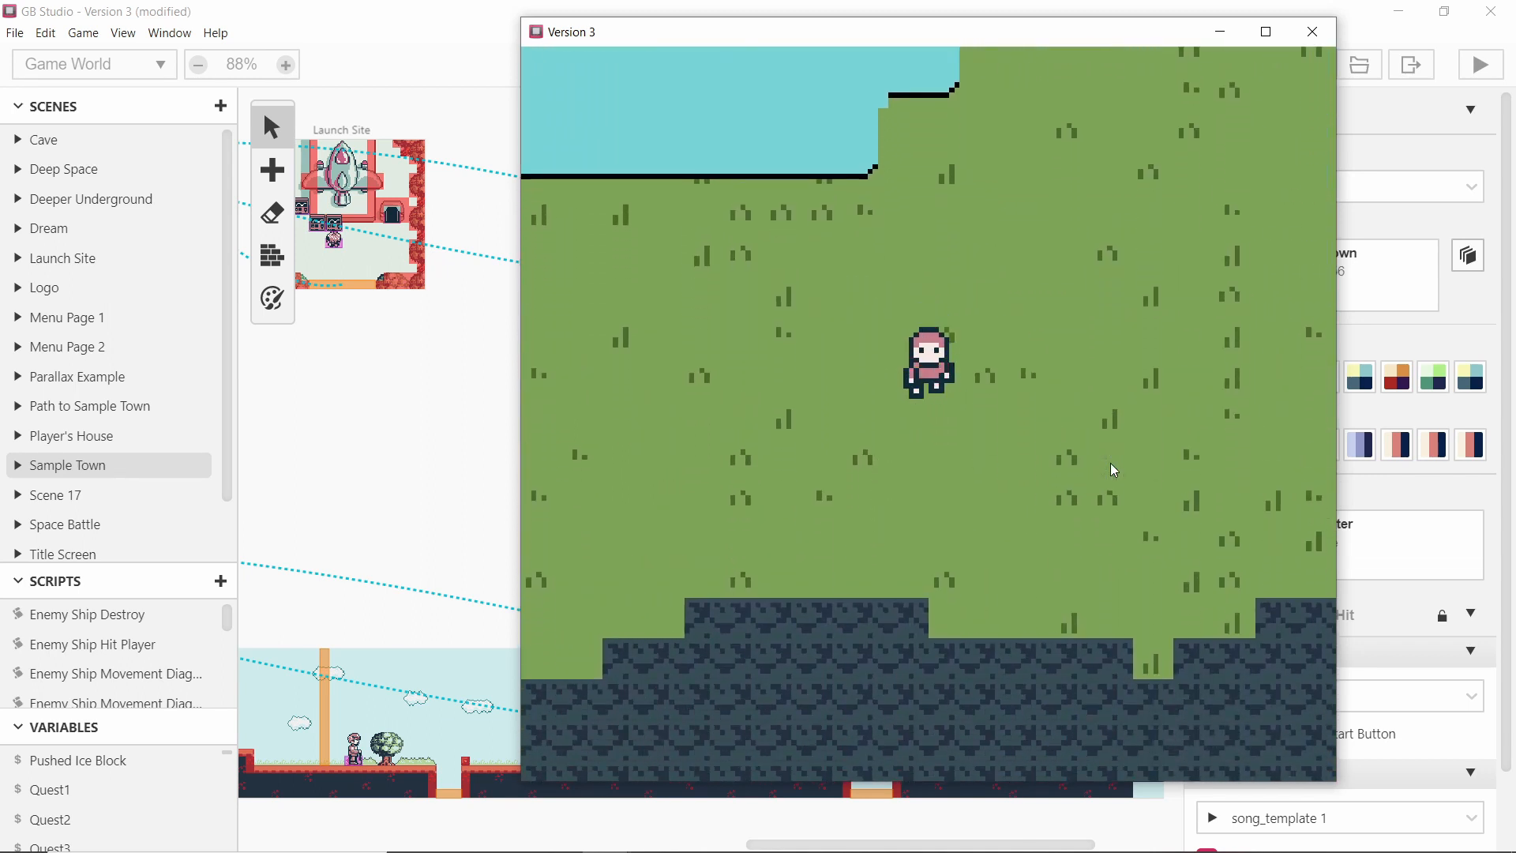
pyautogui.press('Up')
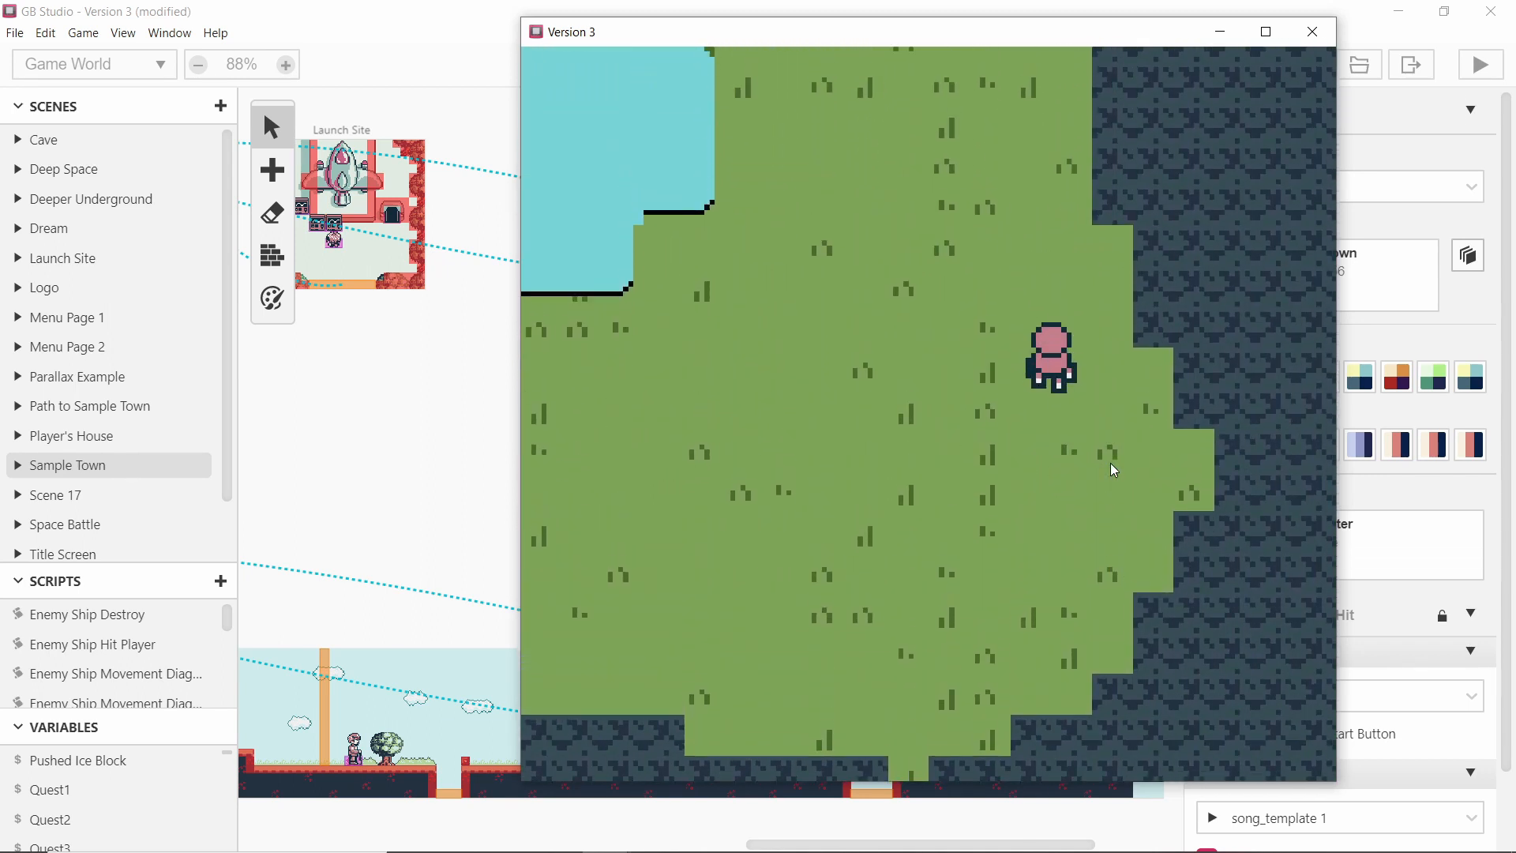
pyautogui.press('Left')
pyautogui.press('Up')
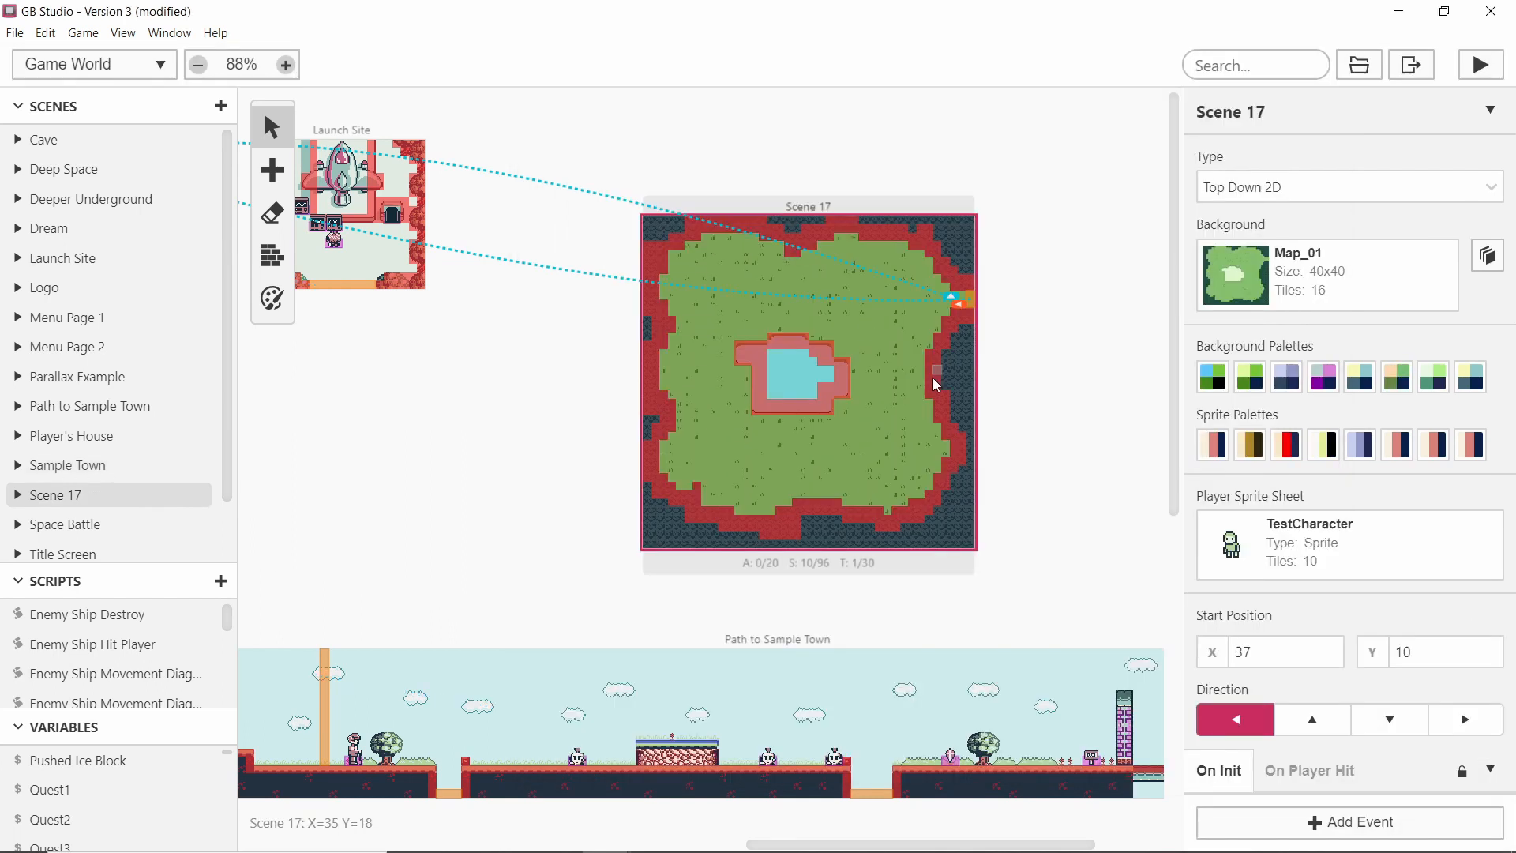
# Review the scene type options, then open the project settings at the default player sprites section.
pyautogui.click(1299, 188)
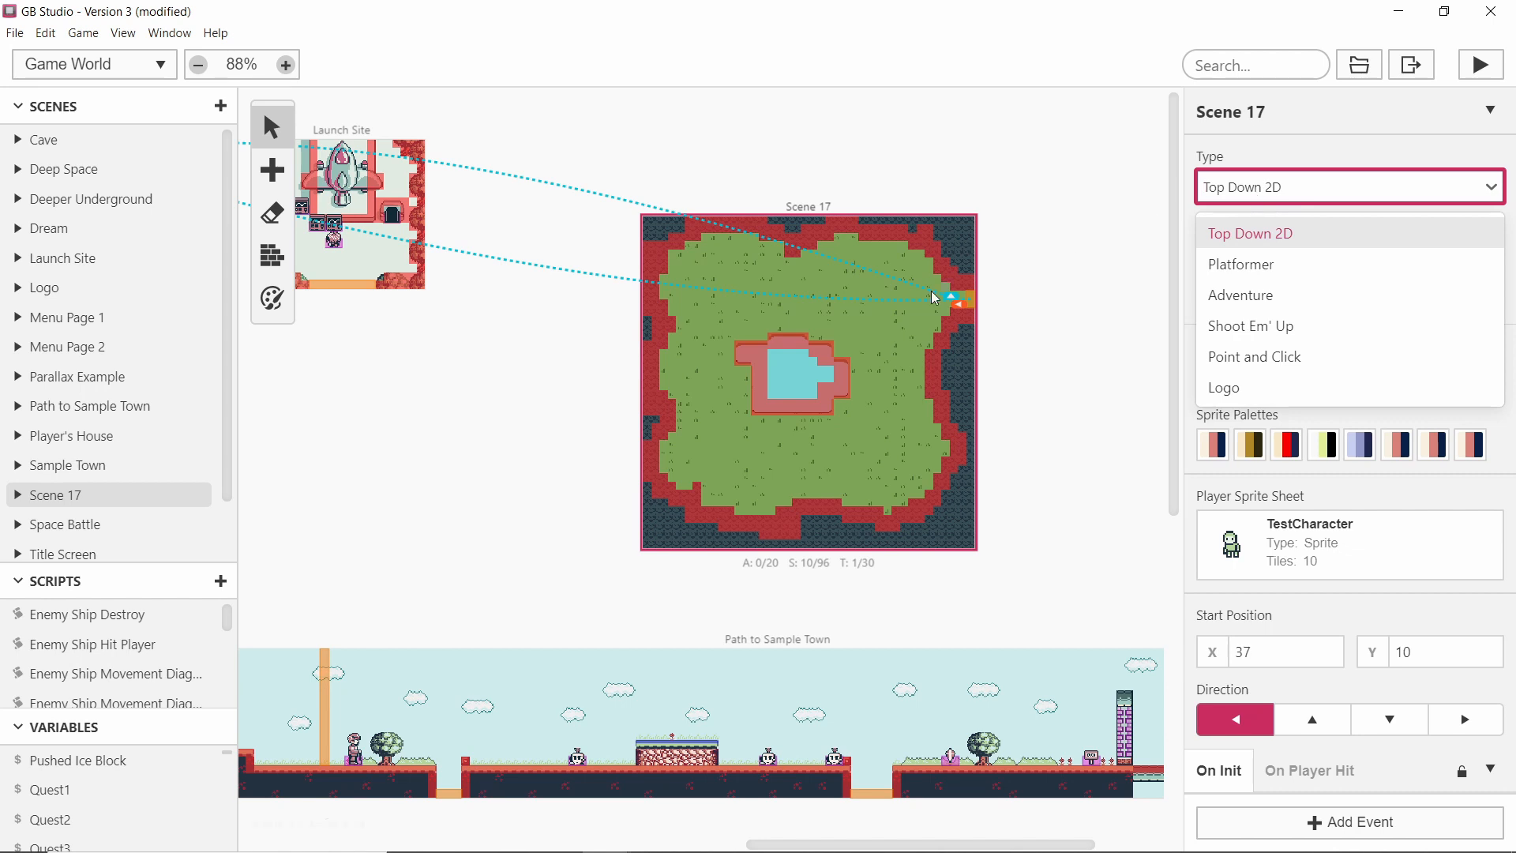
pyautogui.click(1308, 197)
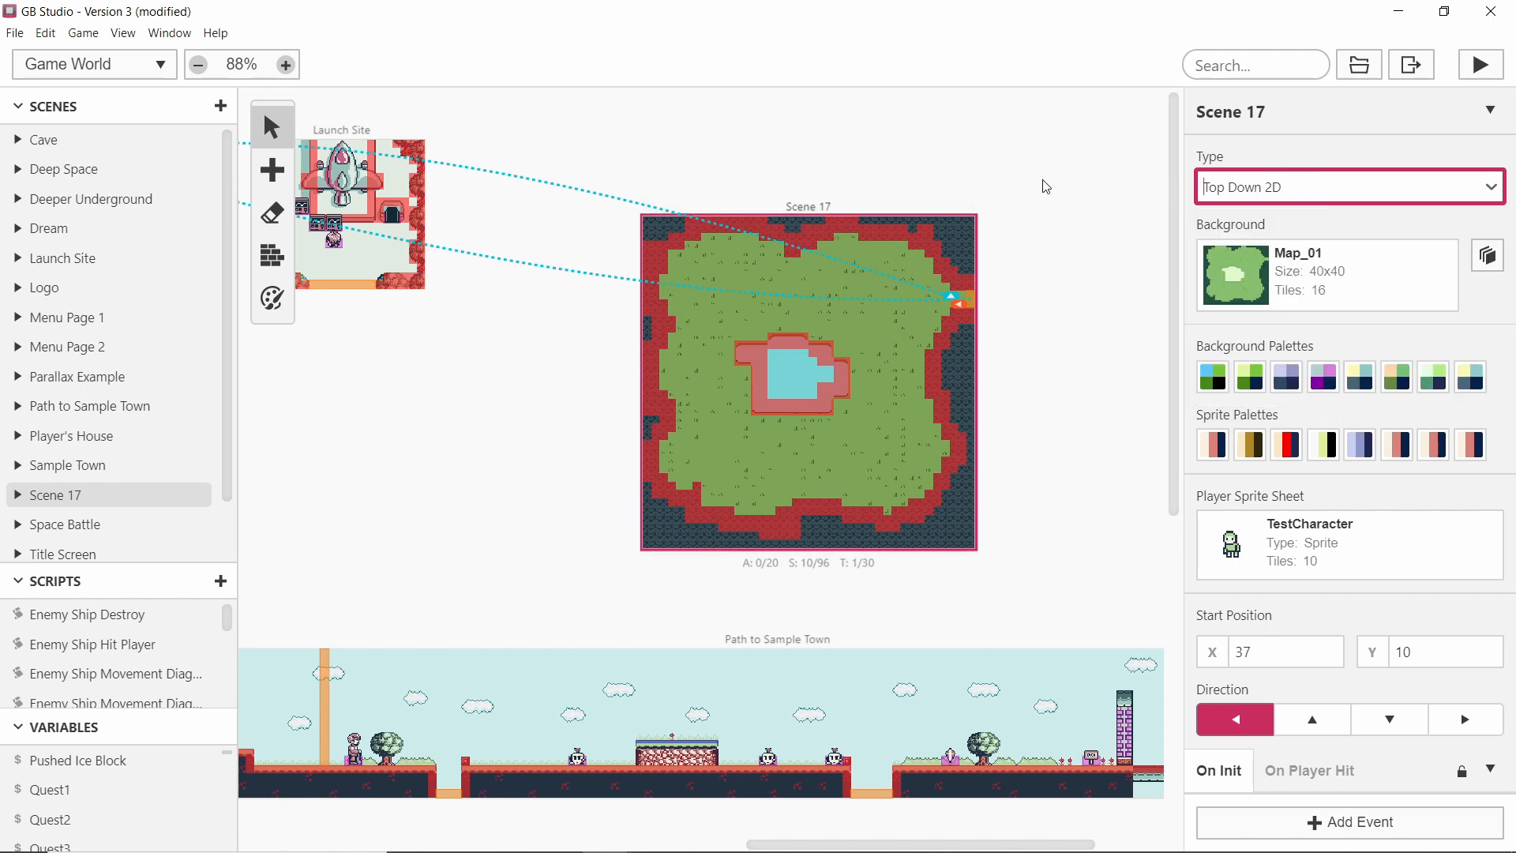
pyautogui.click(122, 34)
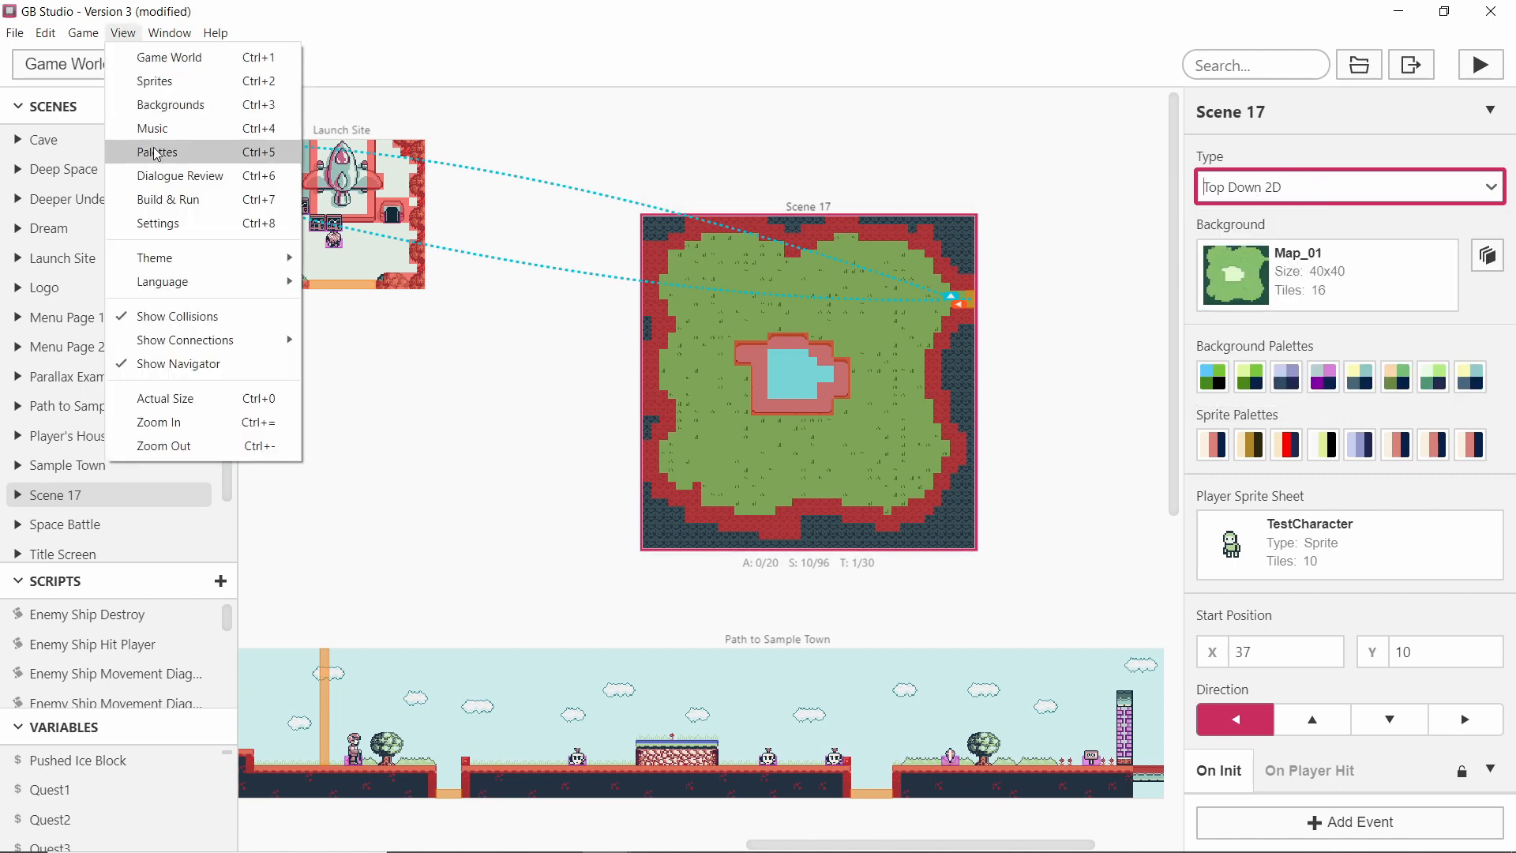
pyautogui.click(351, 241)
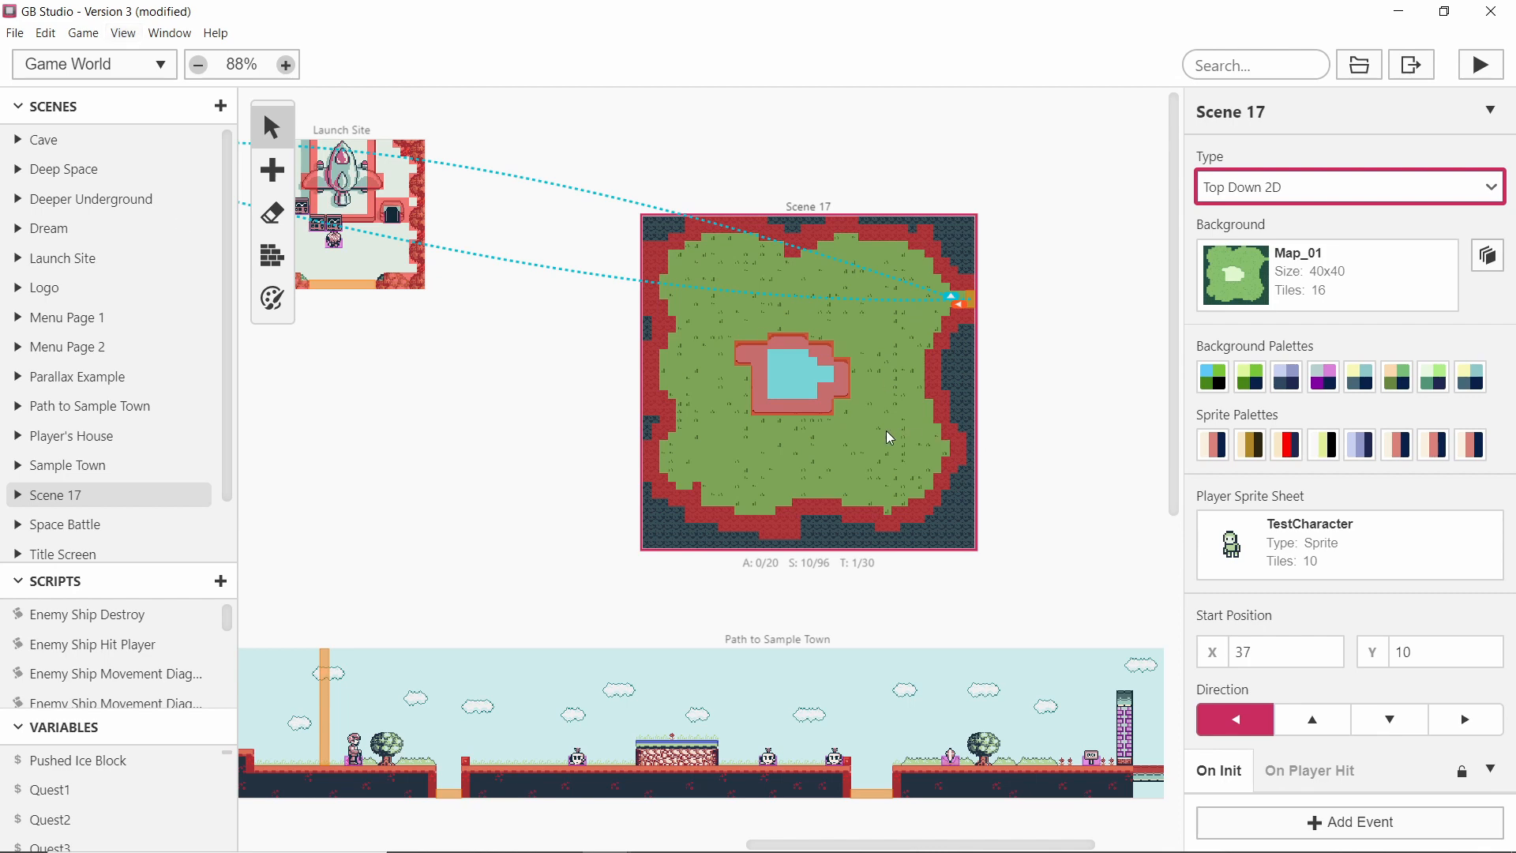
pyautogui.scroll(-11, 992, 453)
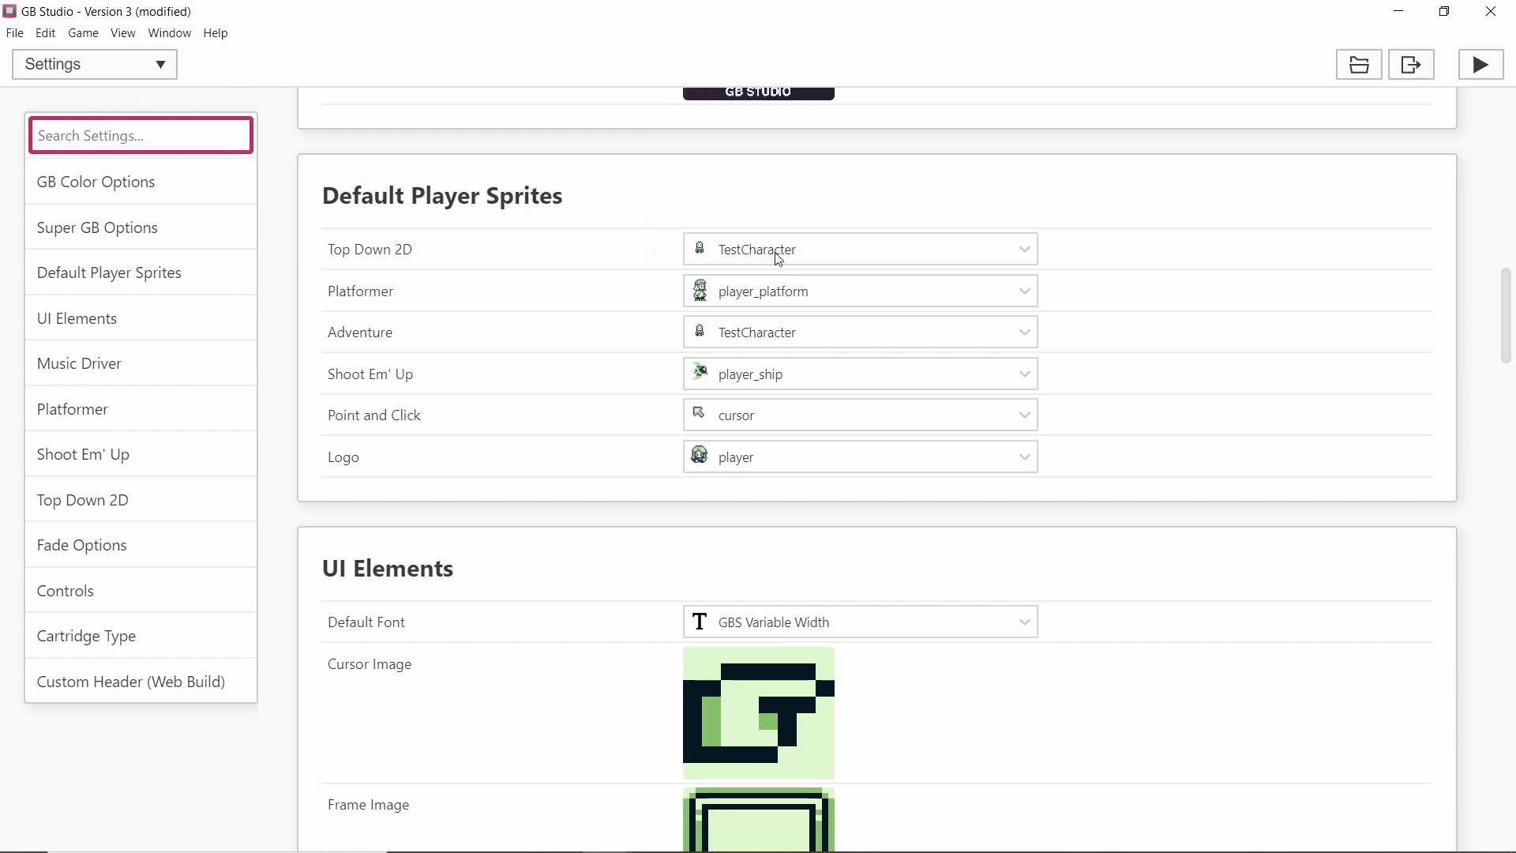
# Browse the sprite choices for the Top Down 2D default player sprite.
pyautogui.click(845, 253)
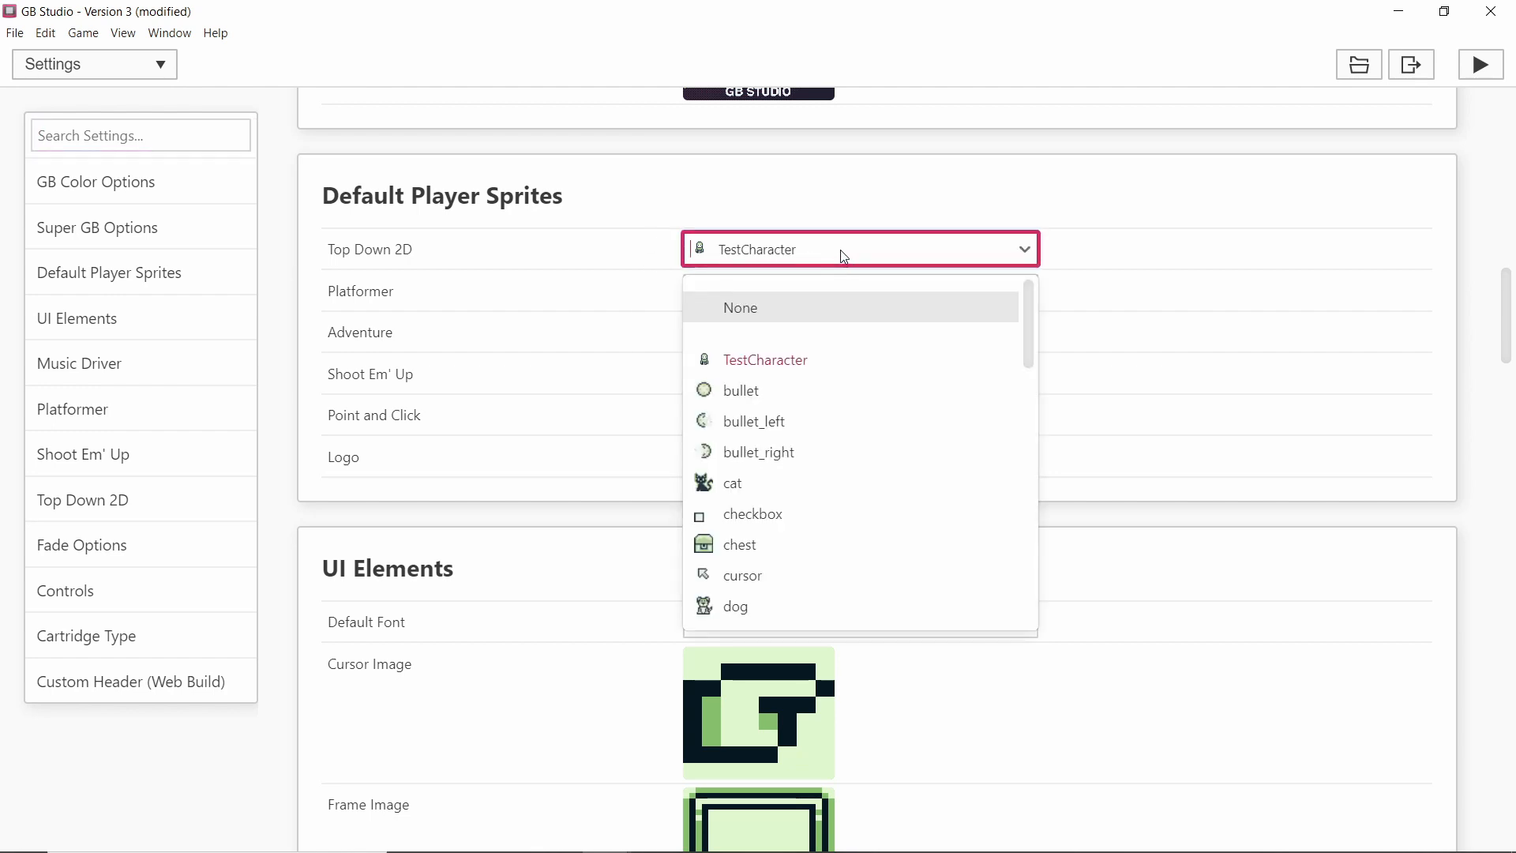
pyautogui.scroll(-5, 802, 488)
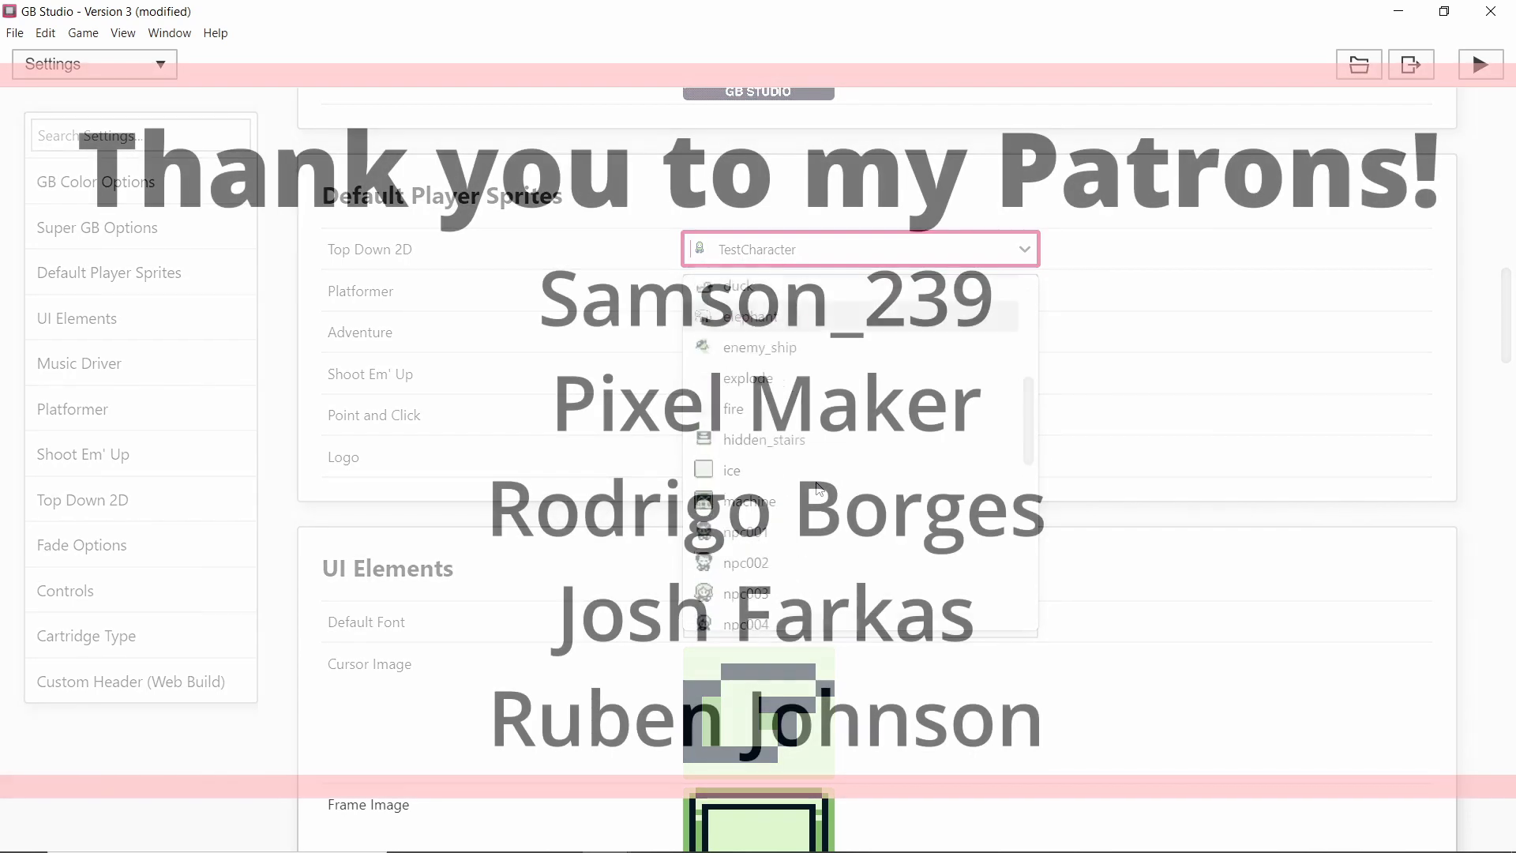
pyautogui.scroll(5, 790, 454)
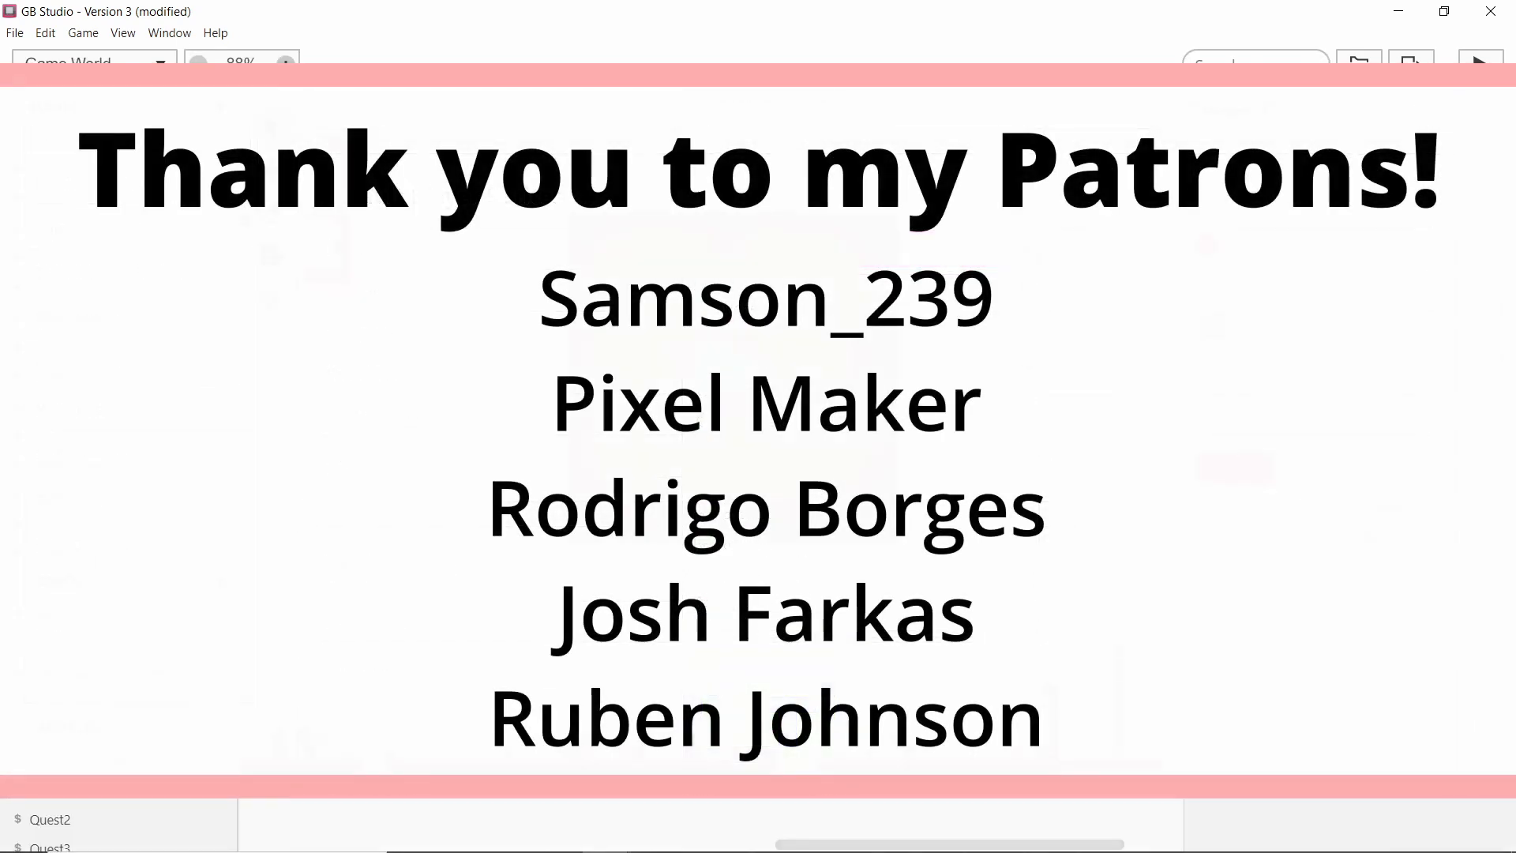